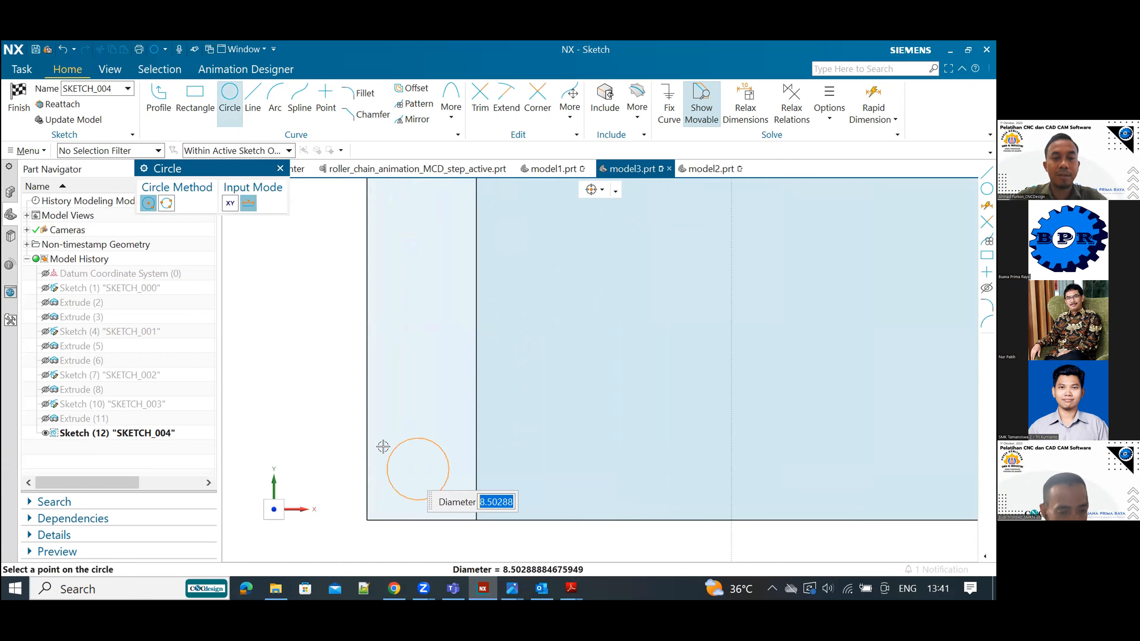
Step: Set the circle in the plate's lower-left corner to a 10 mm diameter, finish the circle, and hide its diameter dimension
text(1)
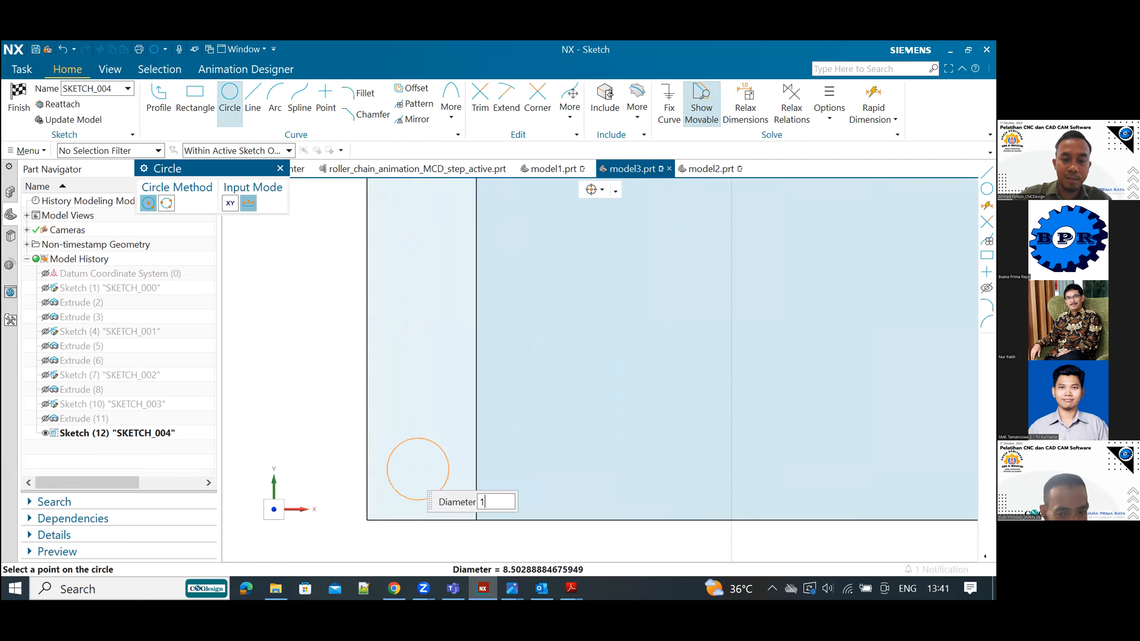
text(0)
key(Return)
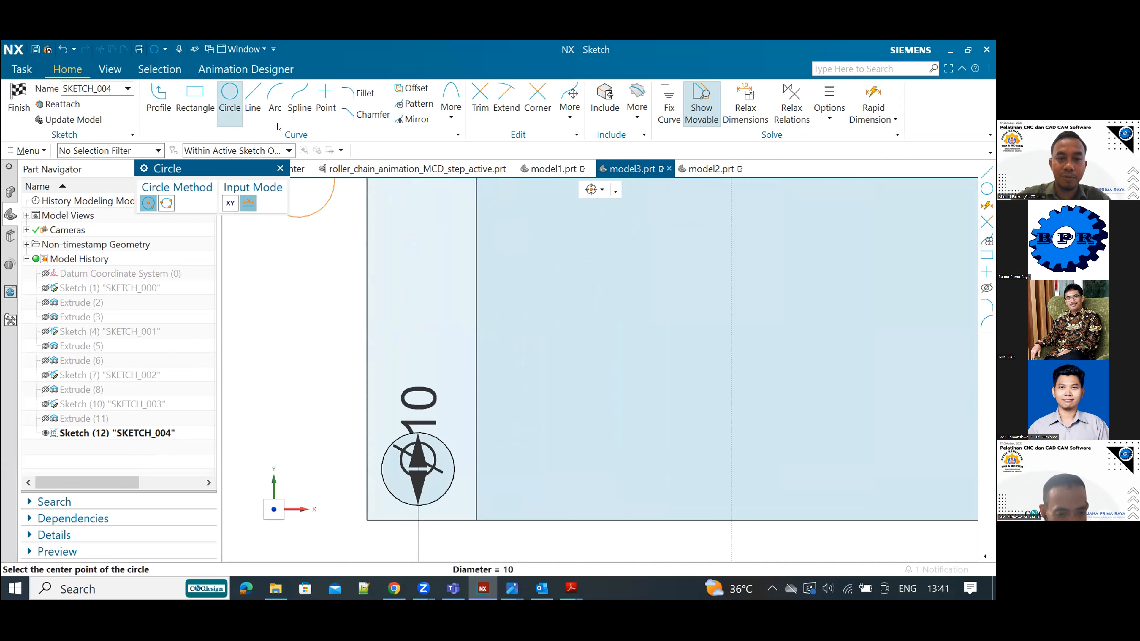
click(278, 170)
click(421, 410)
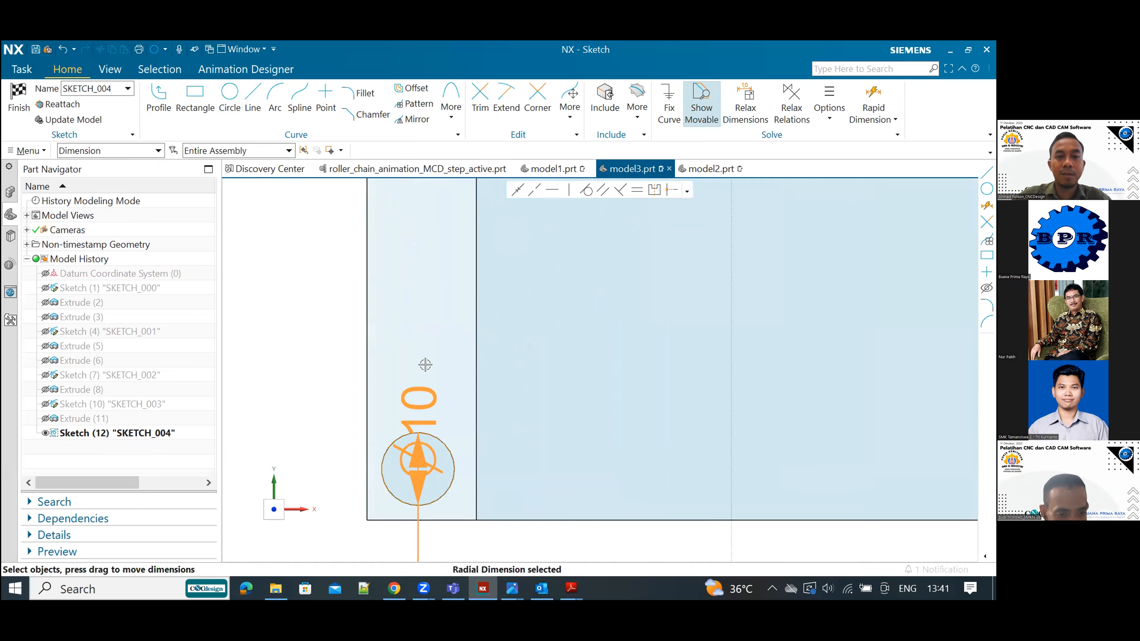
scroll(425, 364, down, 2)
key(ctrl+b)
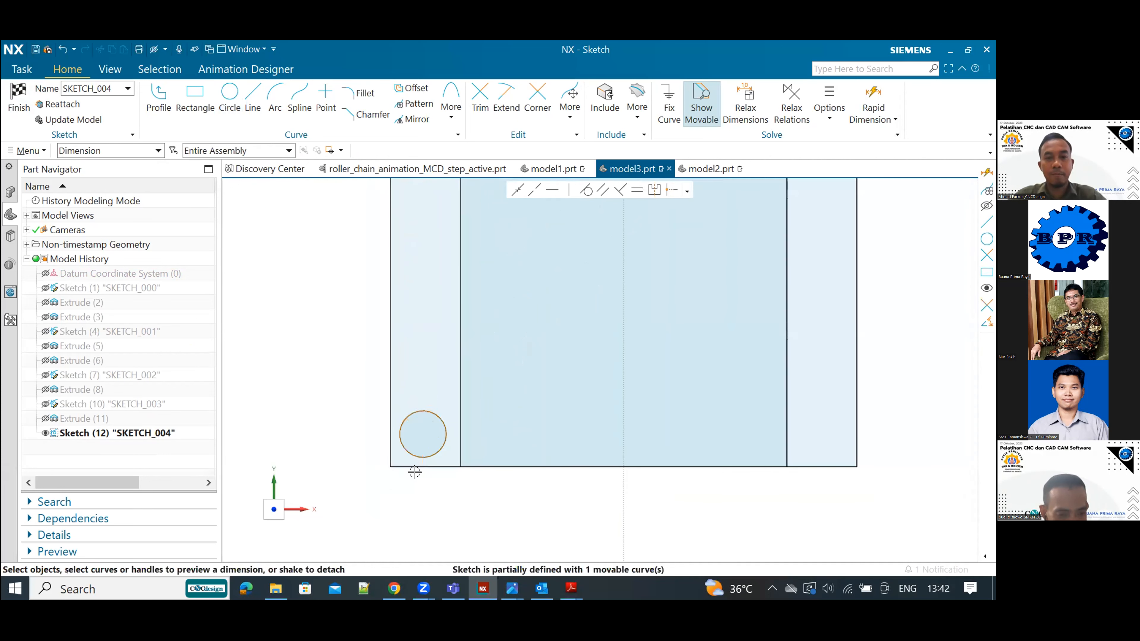
Step: Add a horizontal Rapid Dimension between the plate's lower-left corner and the circle's center, placed below the plate
scroll(413, 473, up, 3)
scroll(301, 291, down, 1)
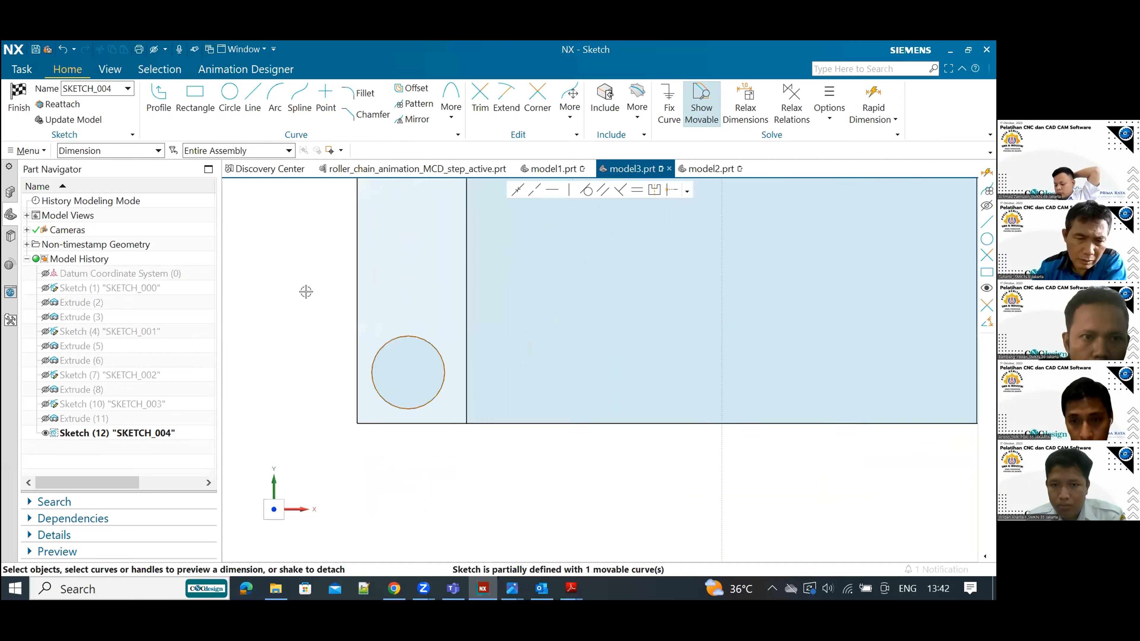
click(882, 96)
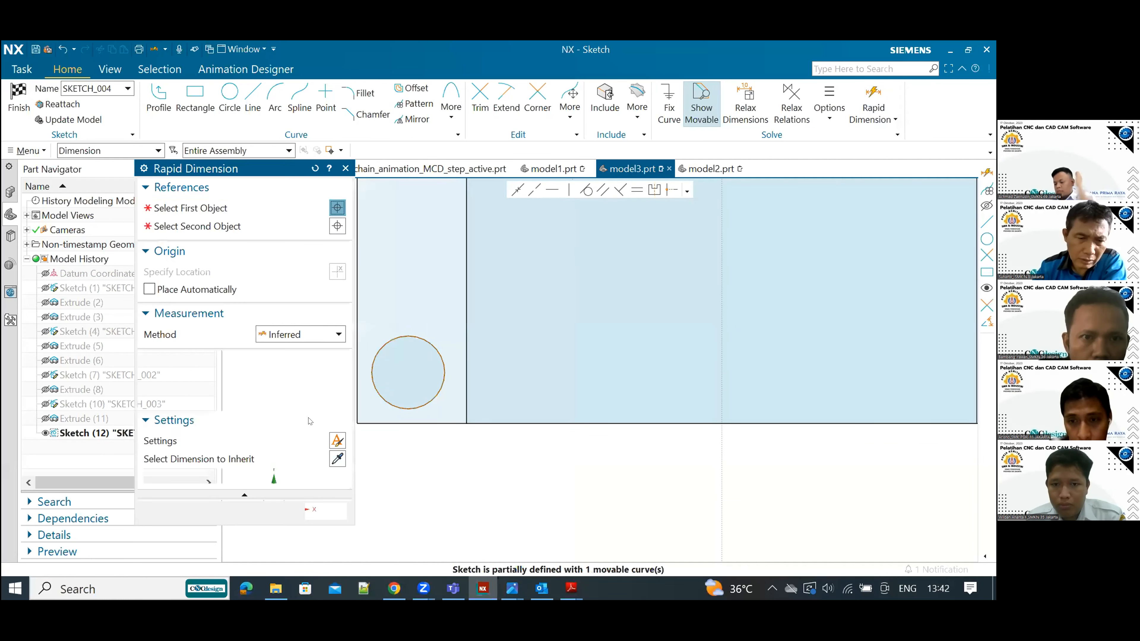
scroll(392, 446, down, 1)
scroll(364, 434, up, 3)
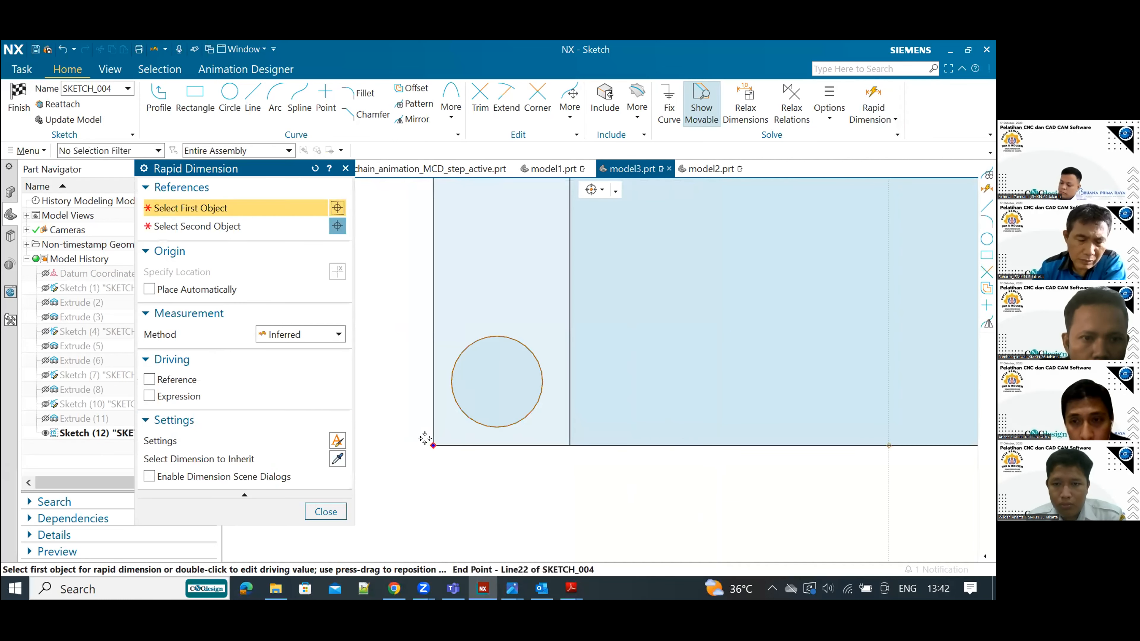
click(475, 411)
click(497, 382)
click(449, 505)
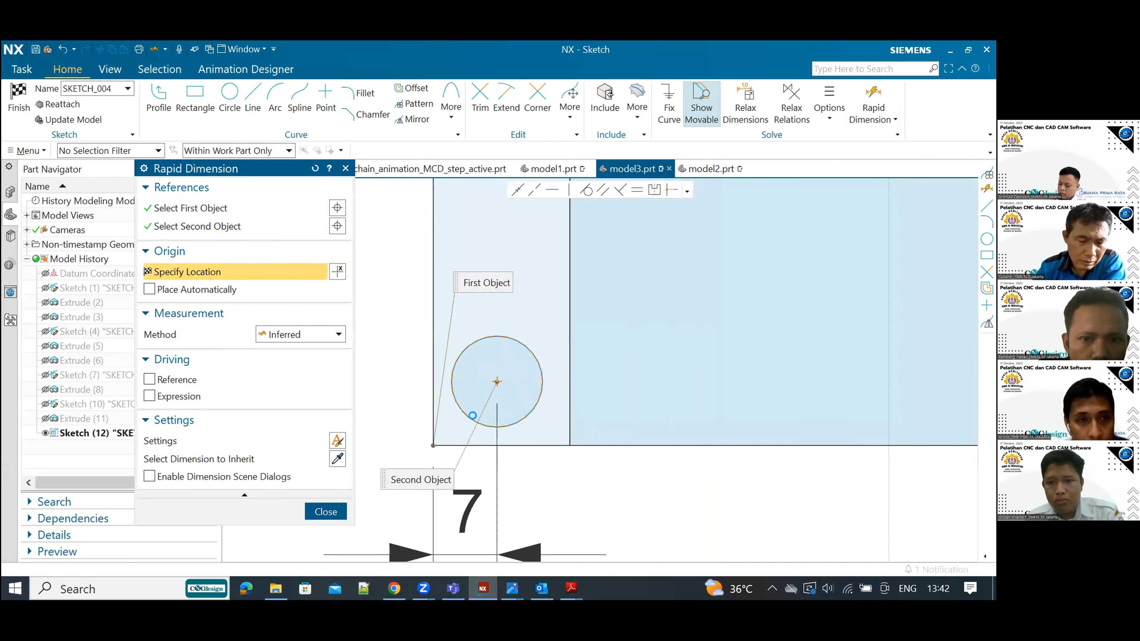
Step: Add a vertical Rapid Dimension between the plate's lower-left corner and the circle's center, placed beside the plate
click(426, 438)
click(493, 380)
click(371, 389)
click(317, 508)
scroll(306, 357, down, 4)
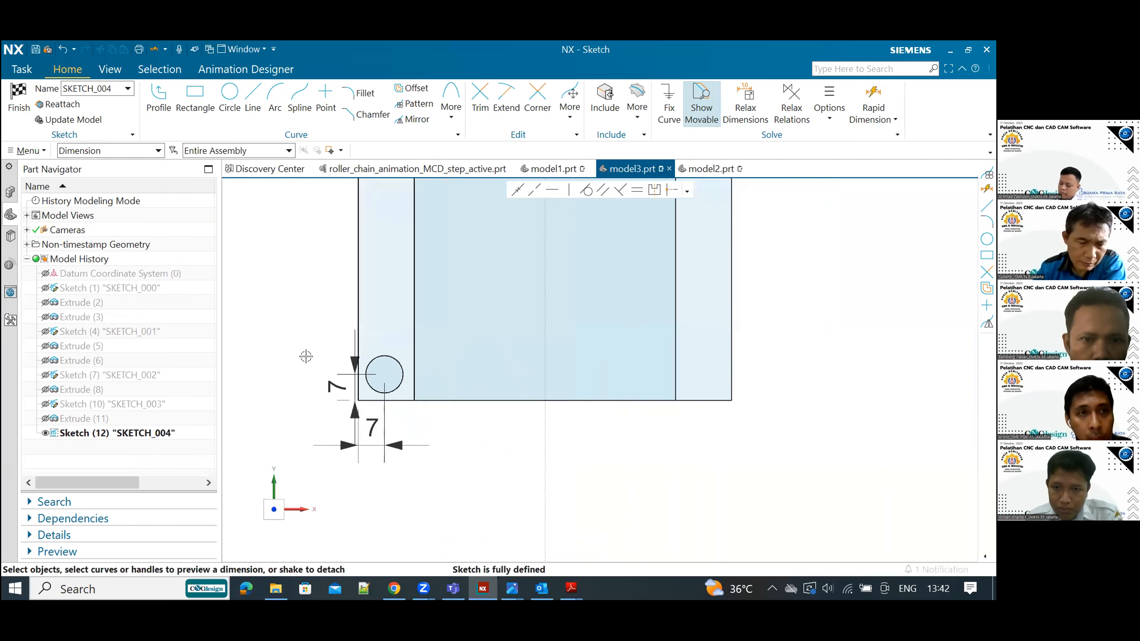
Step: Move the circle's vertical and horizontal position dimensions farther away from the plate's edges
scroll(356, 382, up, 3)
click(357, 373)
drag(357, 373, 273, 375)
click(462, 439)
scroll(465, 439, down, 2)
drag(451, 465, 451, 505)
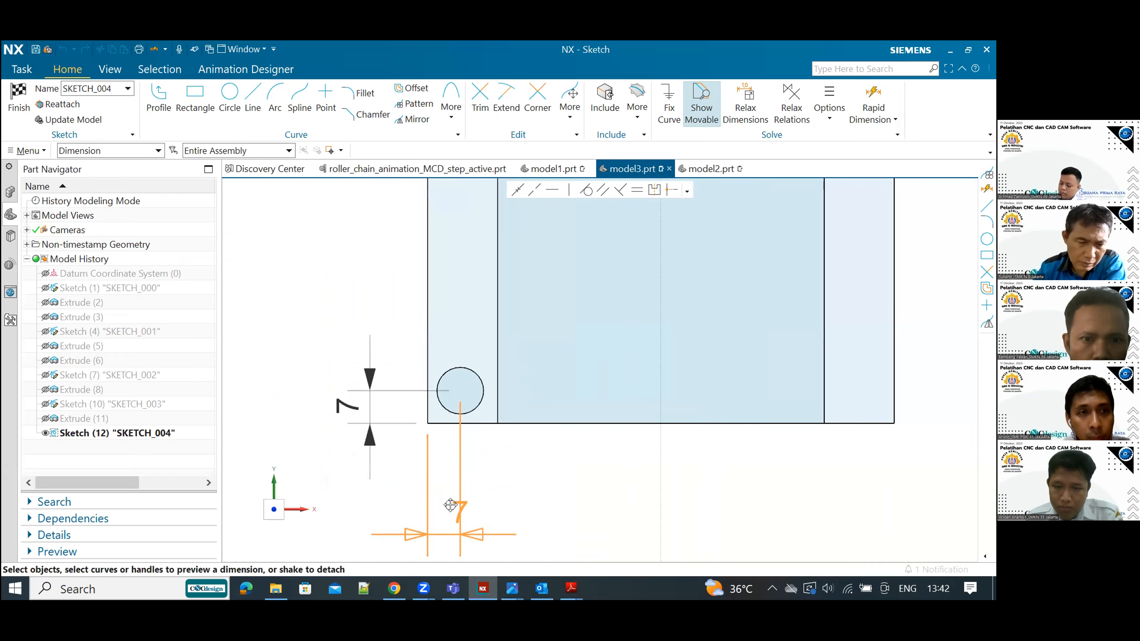
Step: Set the horizontal distance from the plate's left edge to the circle's center to 7.5 mm
scroll(532, 438, down, 1)
double_click(467, 496)
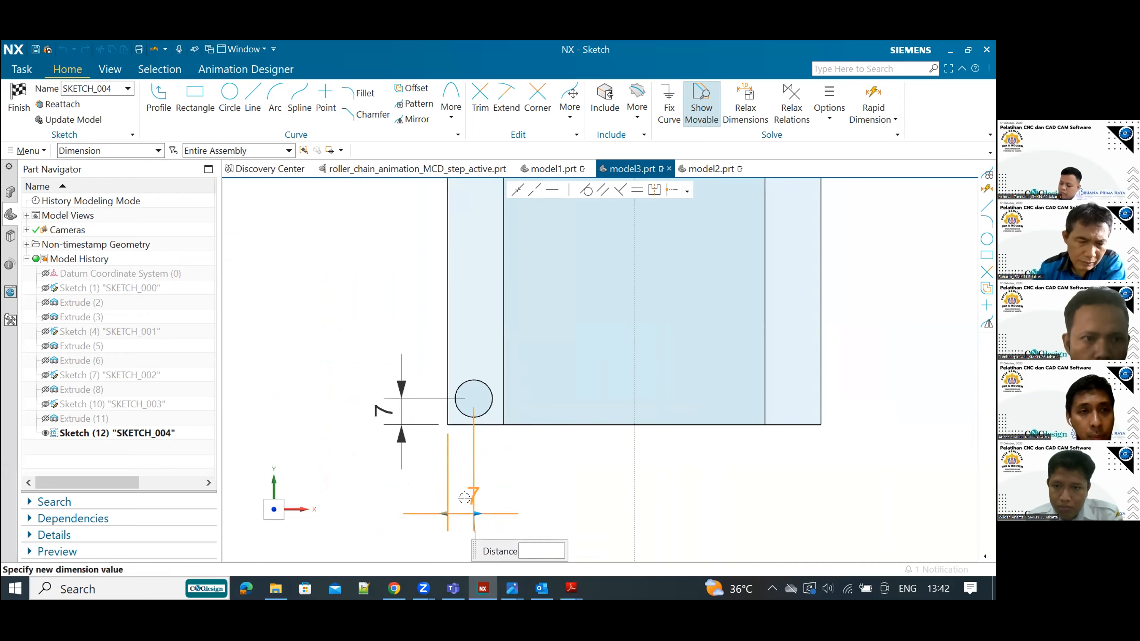
text(7)
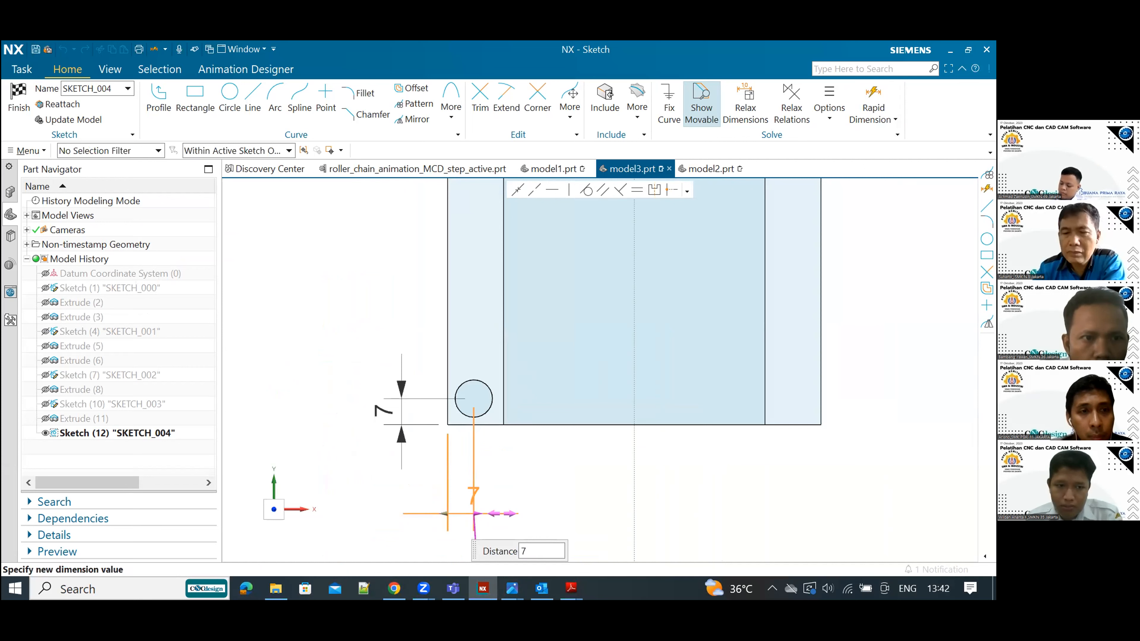
text(.5)
key(Return)
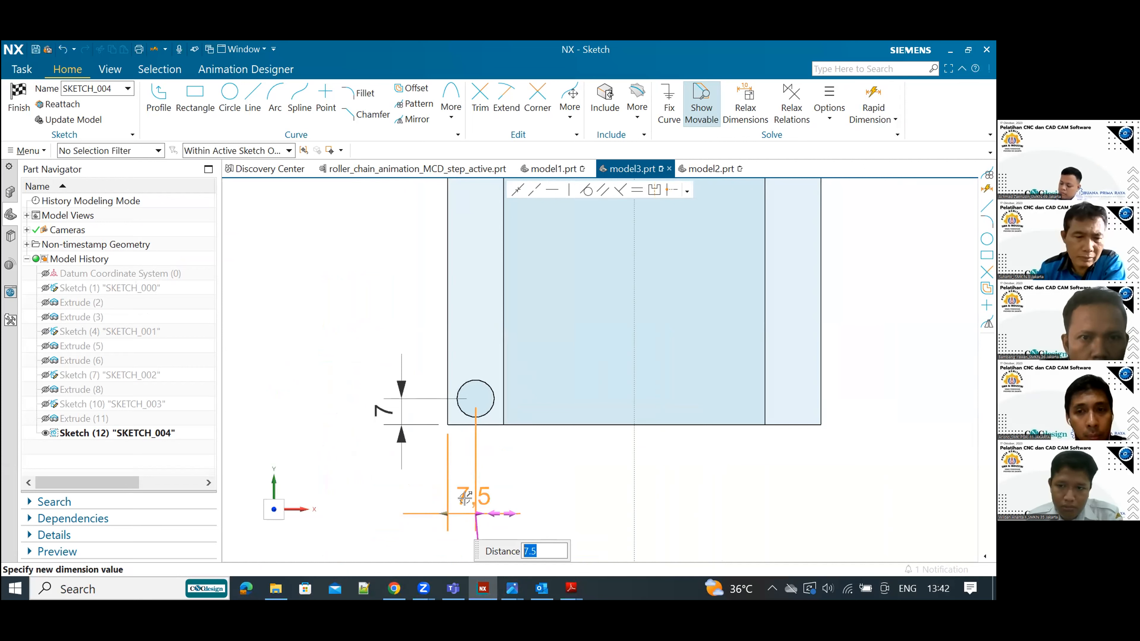
Step: Set the vertical distance from the plate's bottom edge to the circle's center to 7.5 mm
double_click(388, 398)
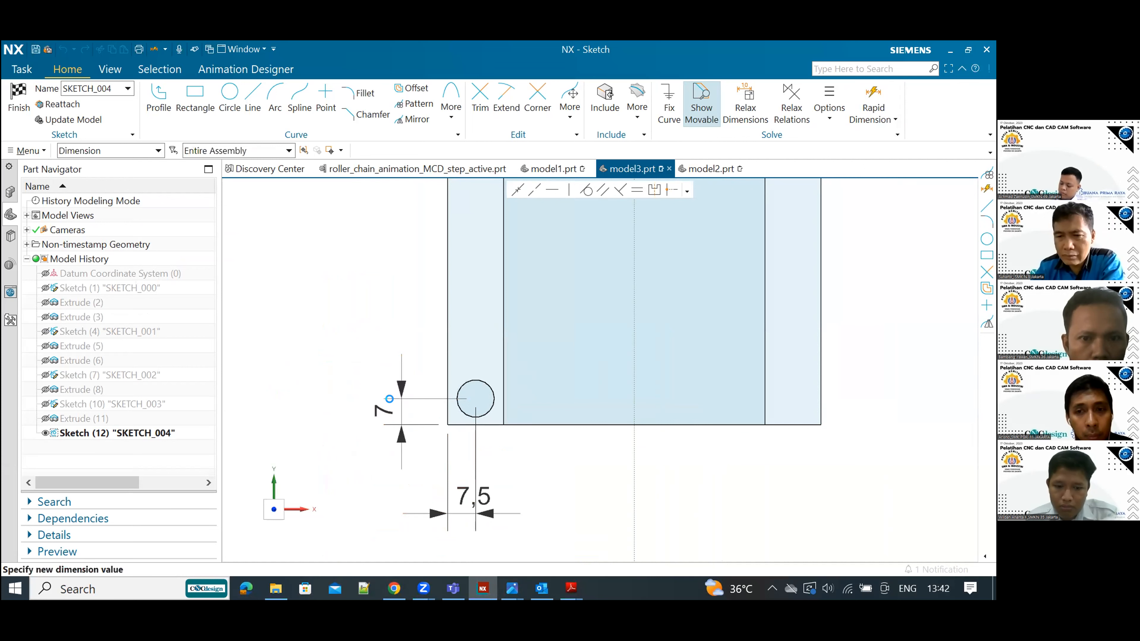
text(7)
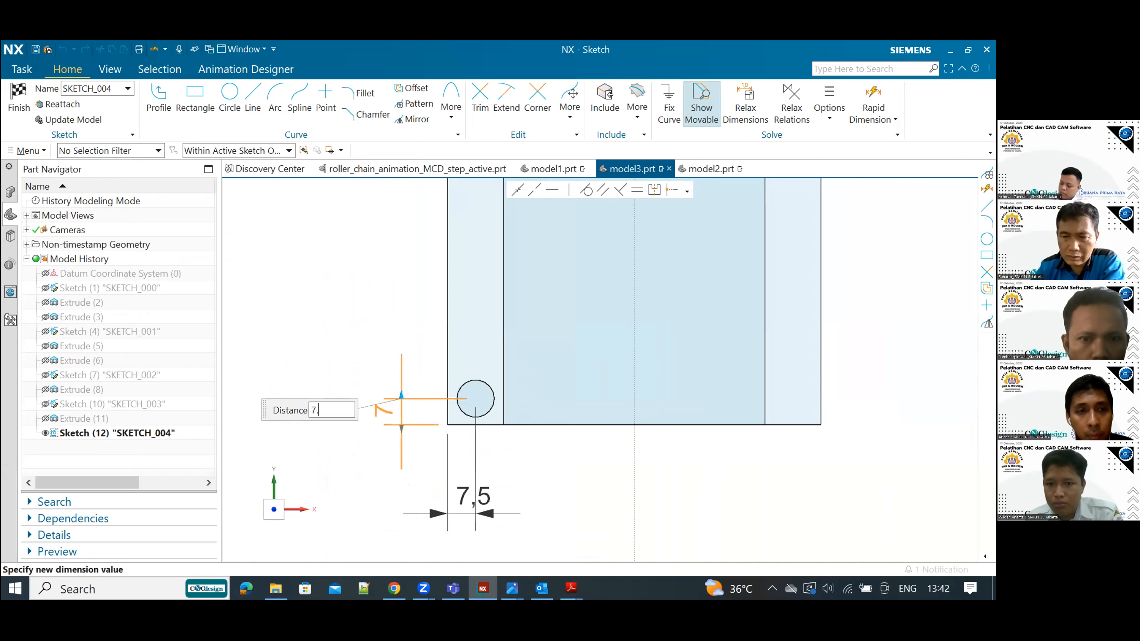
text(.5)
key(Return)
Step: Hide both 7.5 mm position dimensions of the corner circle
scroll(333, 333, down, 3)
scroll(349, 366, up, 3)
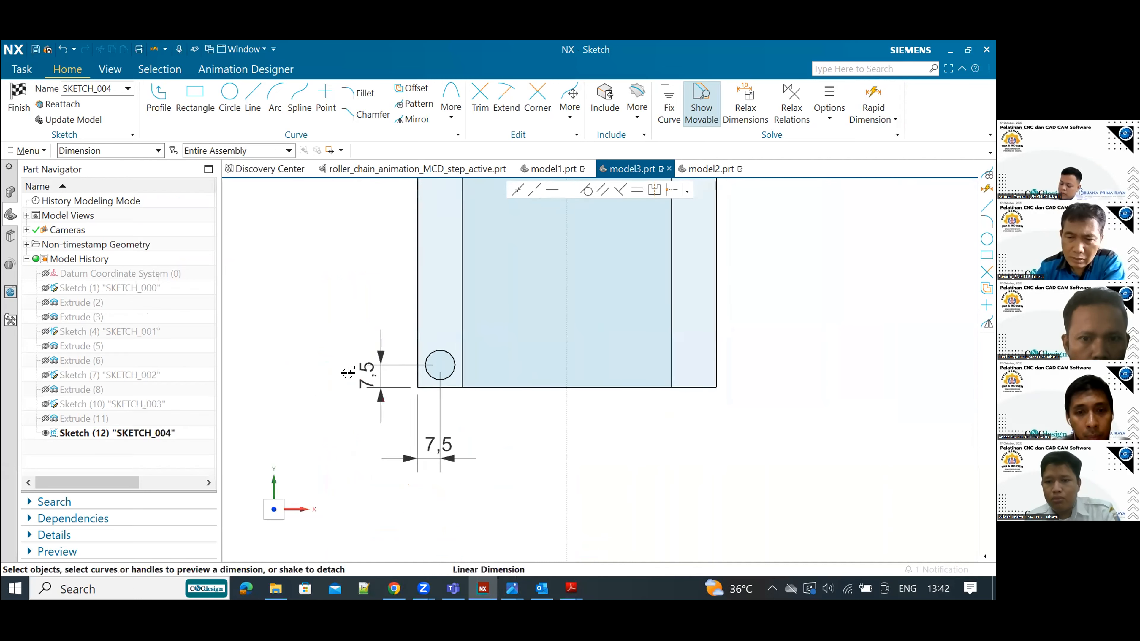
click(376, 379)
click(463, 454)
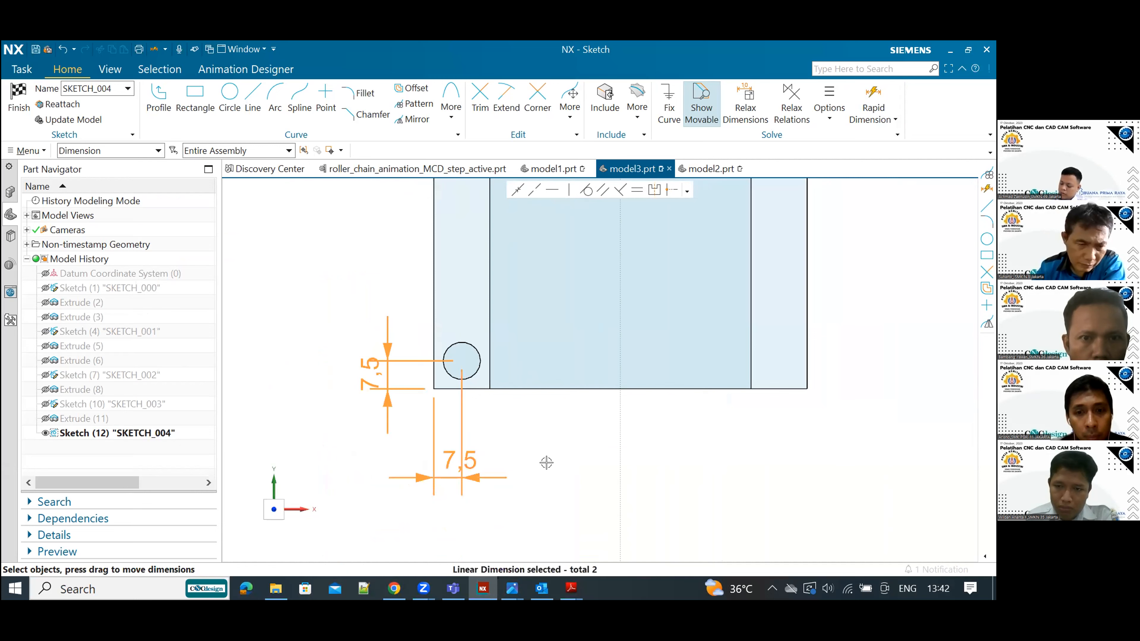
key(ctrl+b)
Step: Choose the circle in the plate's lower-left corner as the curve for a new Pattern Curve operation
scroll(401, 425, down, 6)
scroll(491, 316, up, 1)
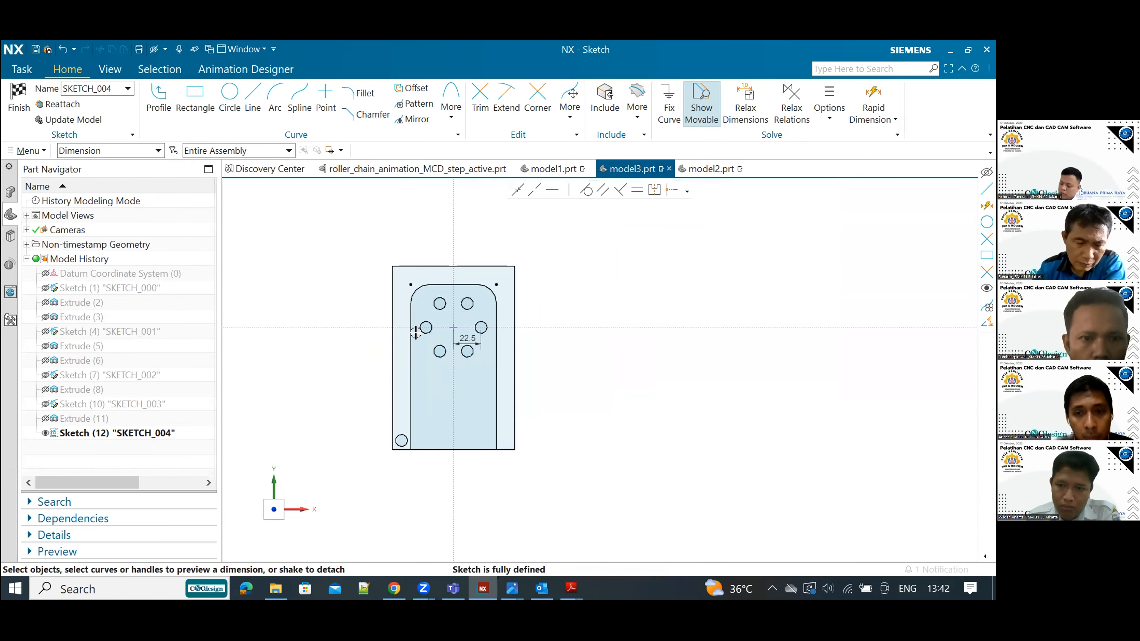
scroll(419, 414, up, 2)
scroll(335, 340, down, 1)
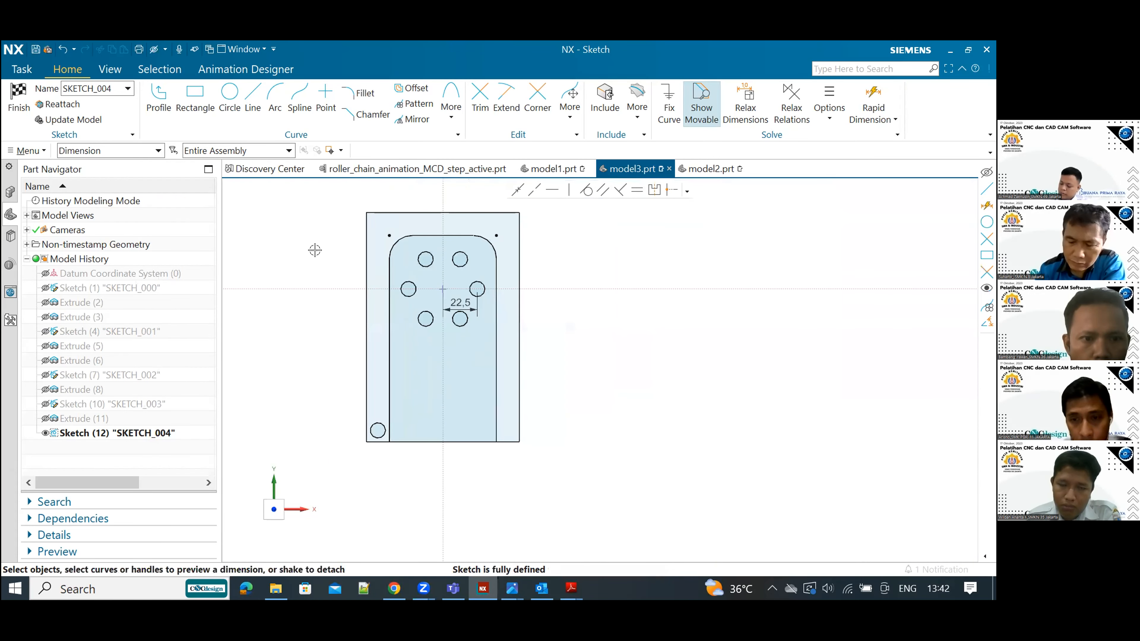
click(407, 102)
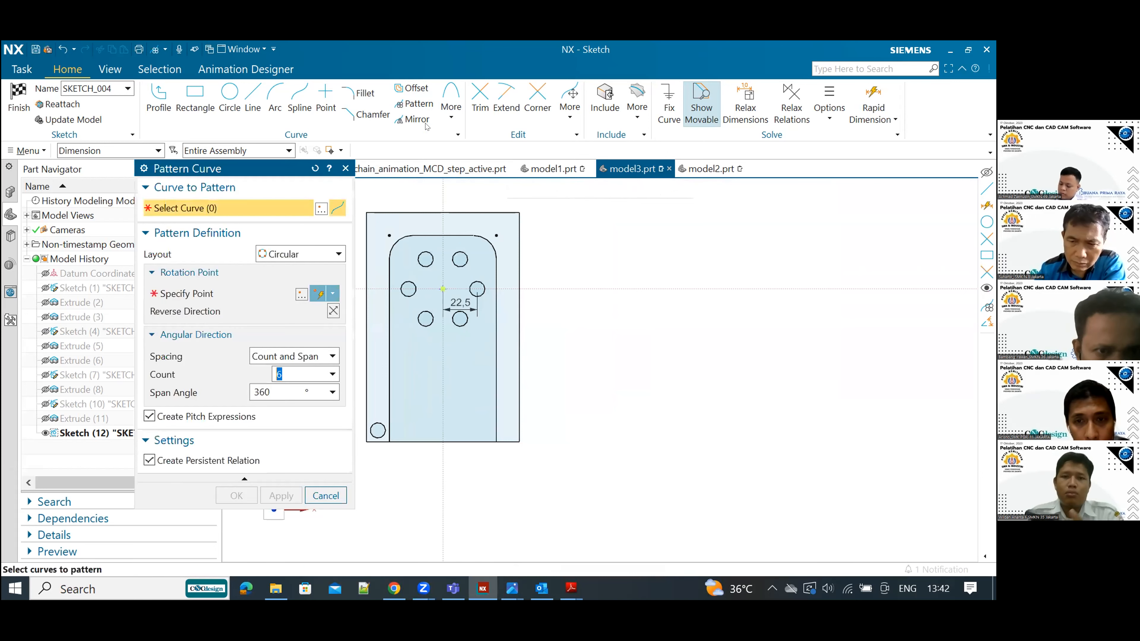
scroll(593, 244, down, 2)
scroll(361, 318, up, 4)
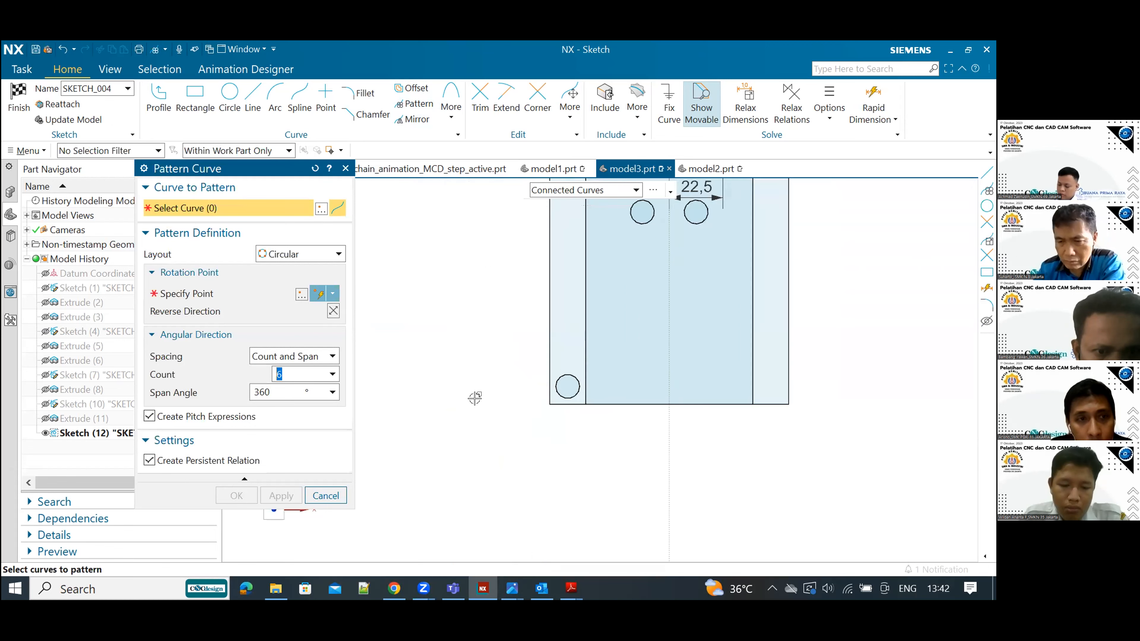
scroll(569, 380, up, 3)
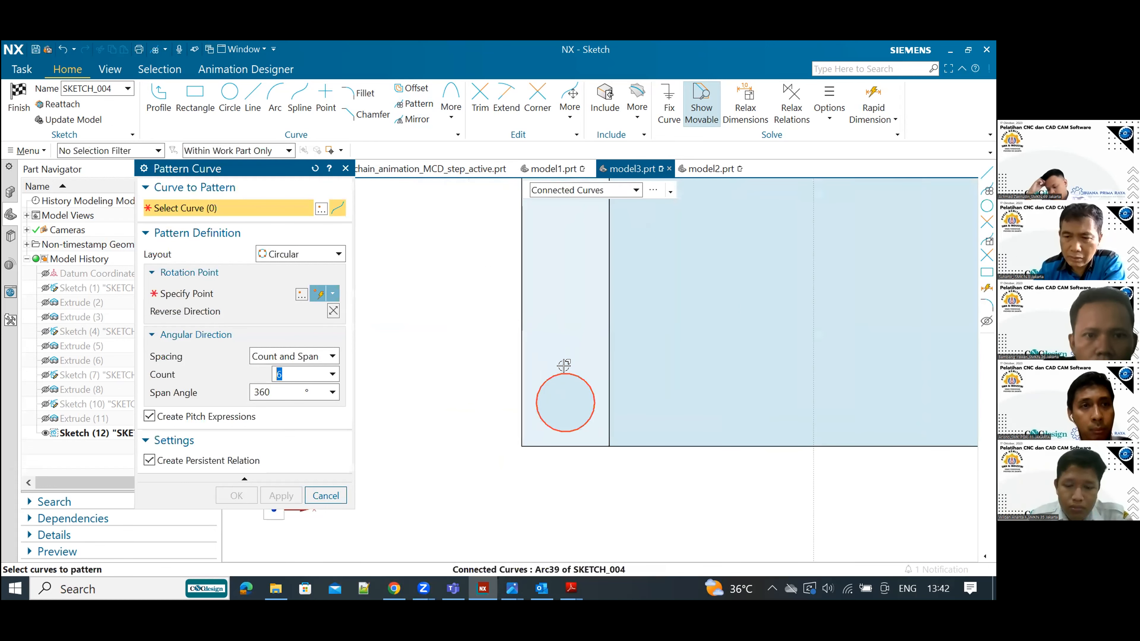
click(559, 375)
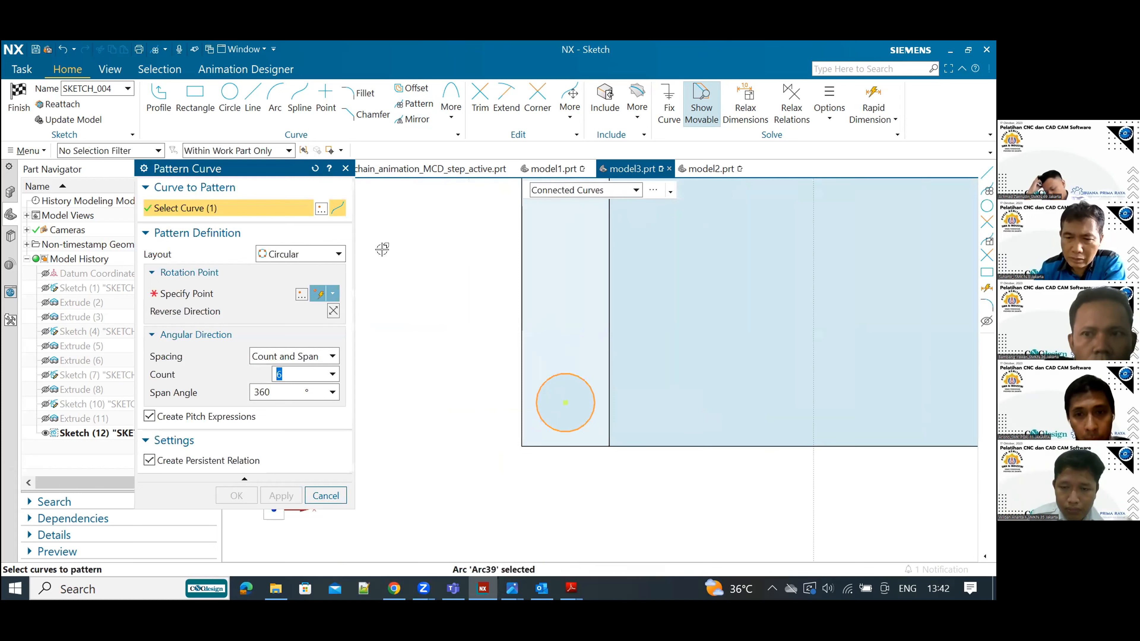
Step: Switch the pattern layout to Linear and use the sketch's vertical axis as Direction 1
scroll(386, 259, down, 1)
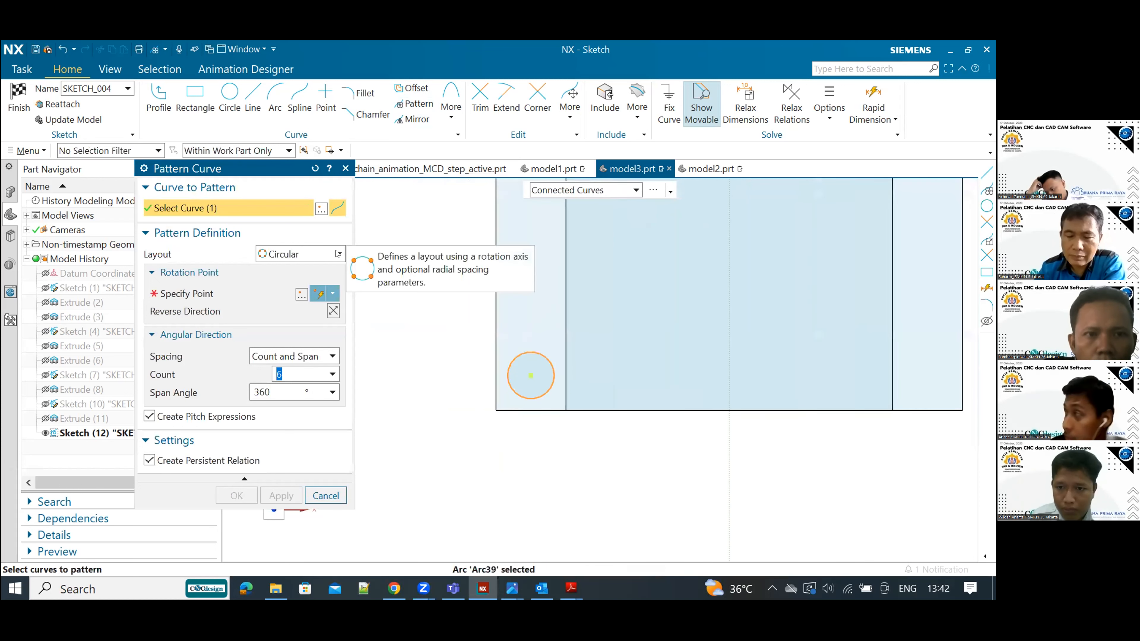
click(301, 254)
click(303, 269)
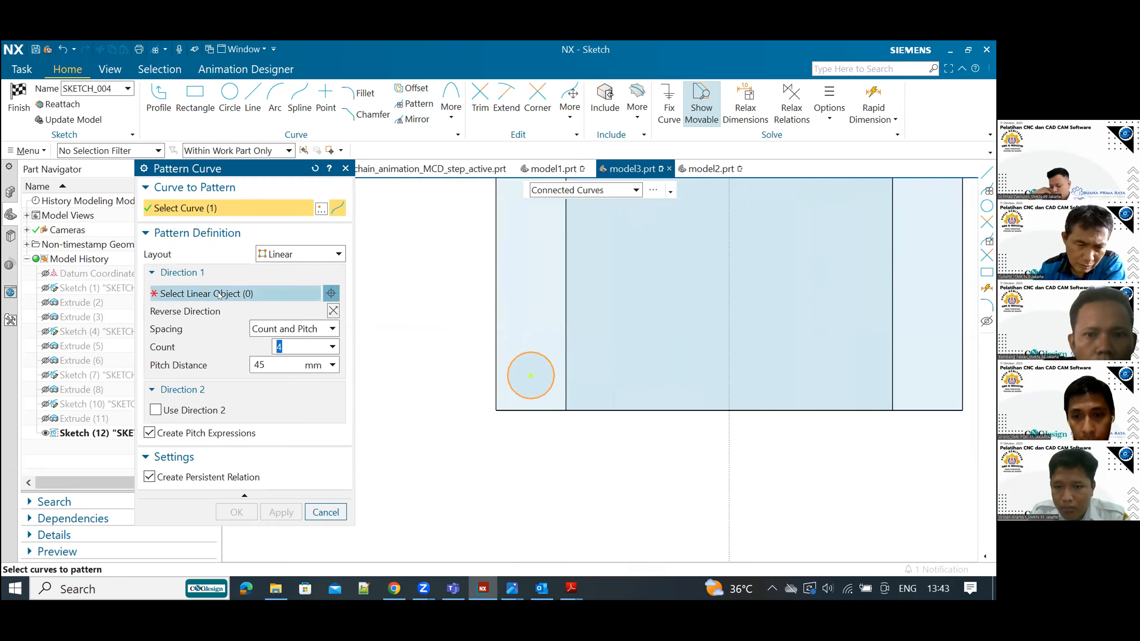
click(218, 294)
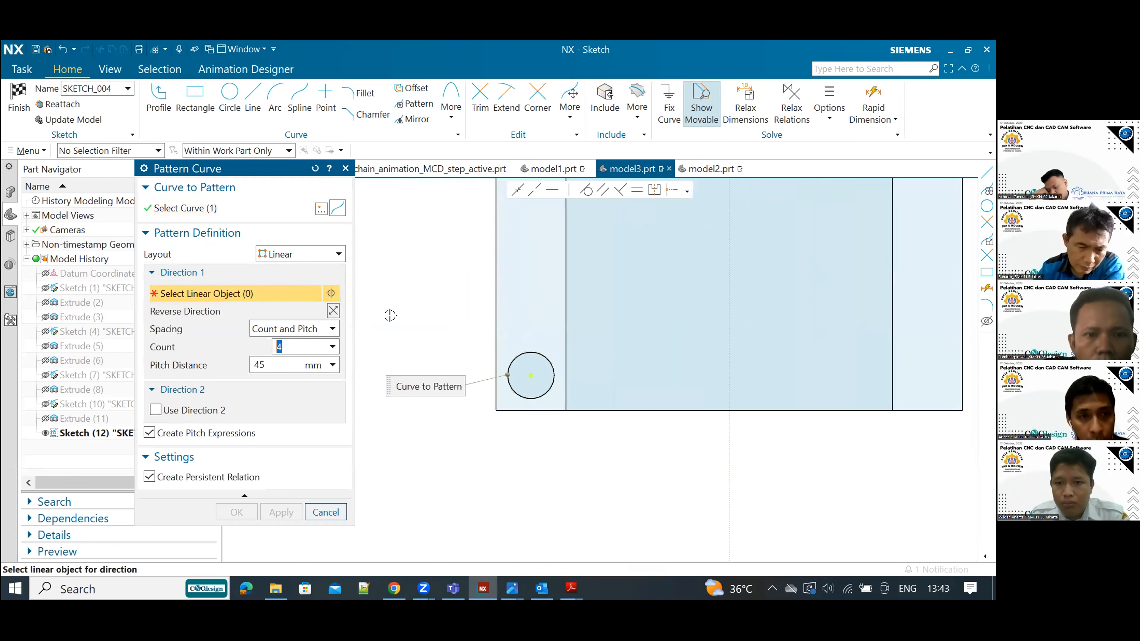
scroll(387, 315, down, 3)
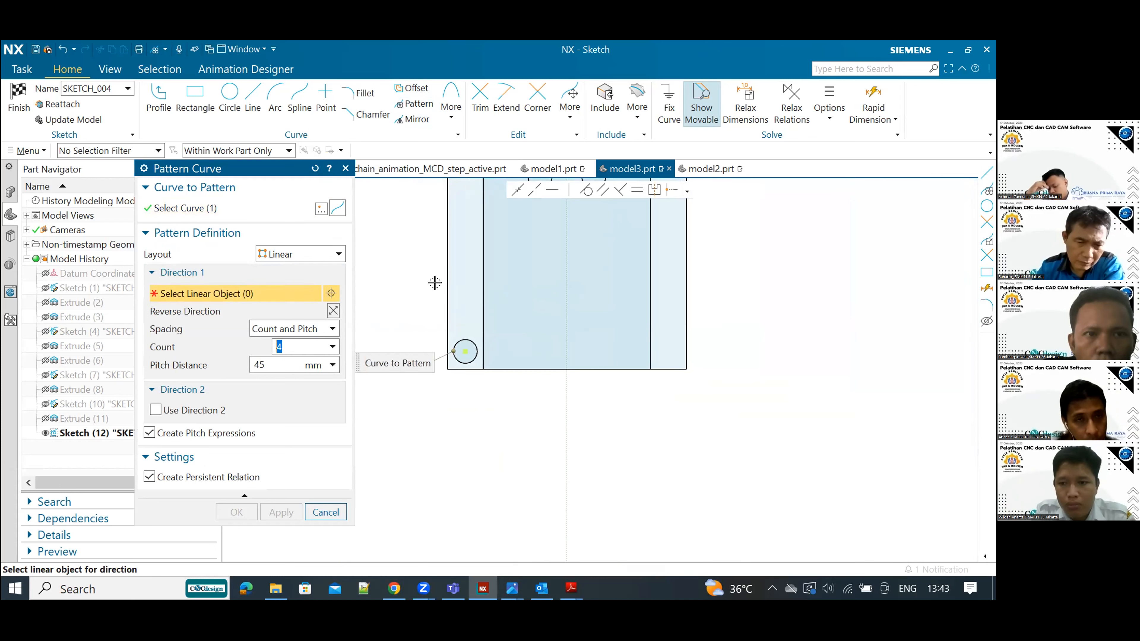
click(562, 315)
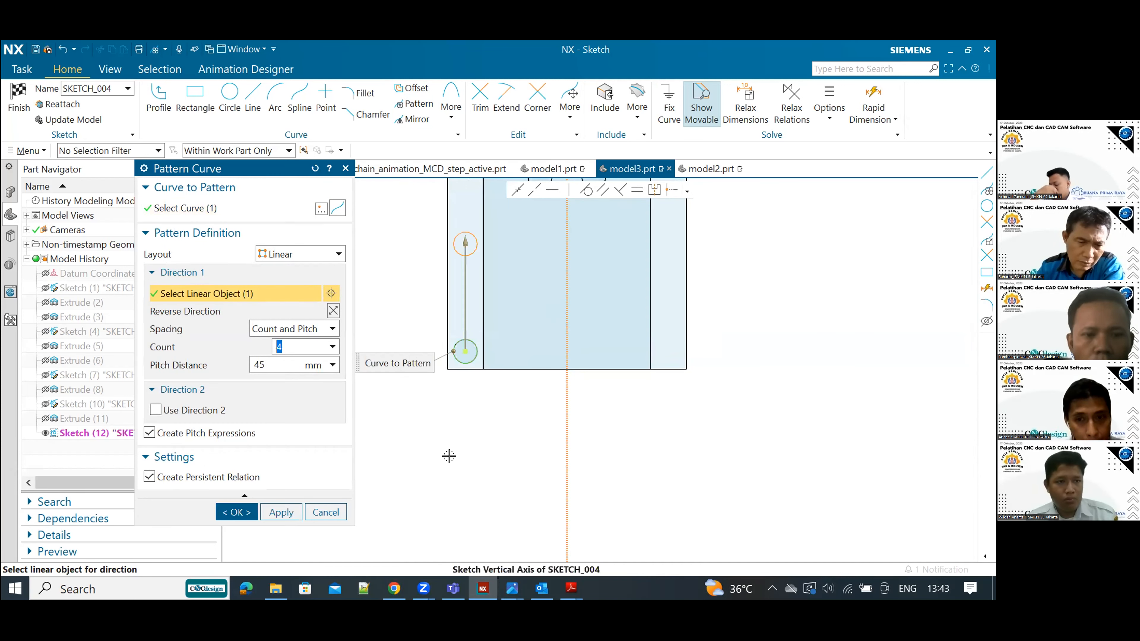
Step: Create the linear circle pattern along the plate's left edge with a count of 4 and a pitch distance of 45 mm
scroll(449, 456, down, 3)
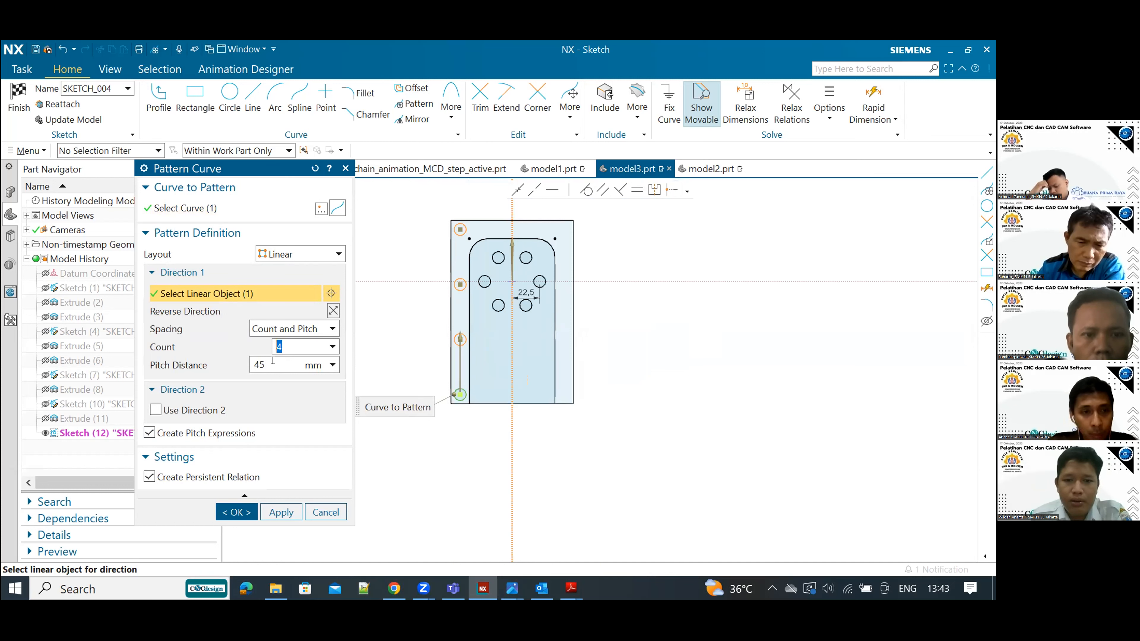
key(Tab)
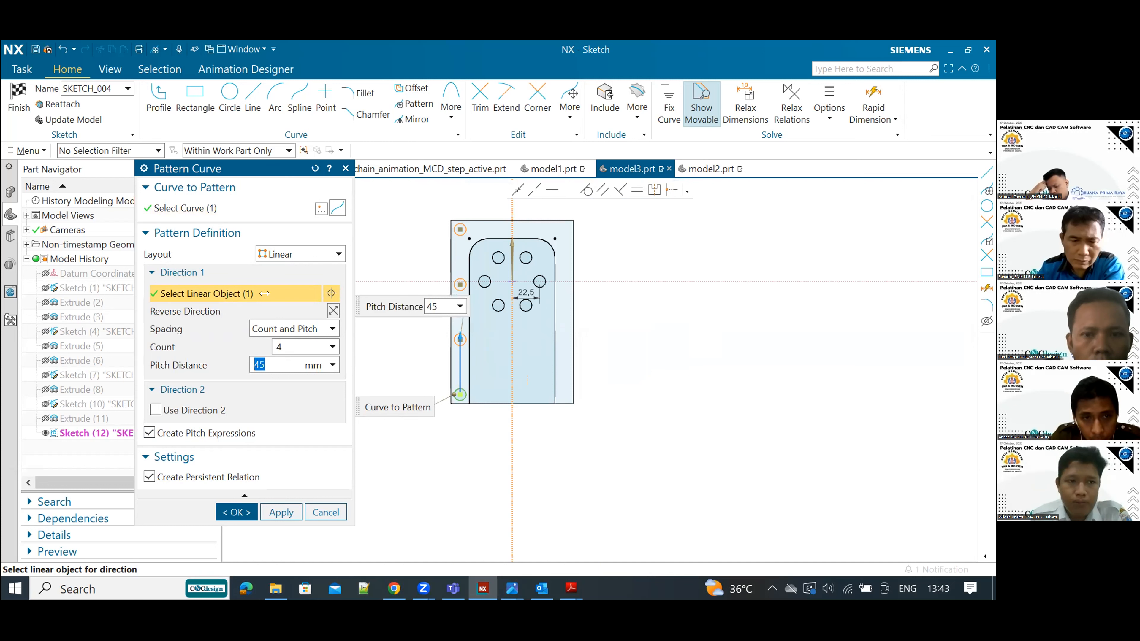
click(287, 345)
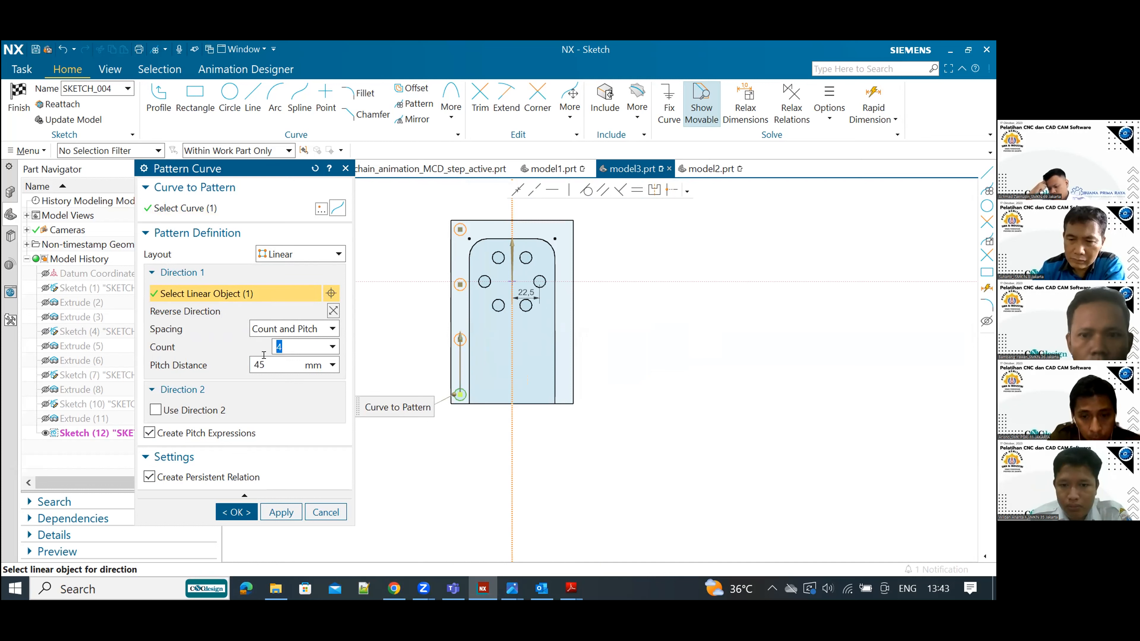
key(Tab)
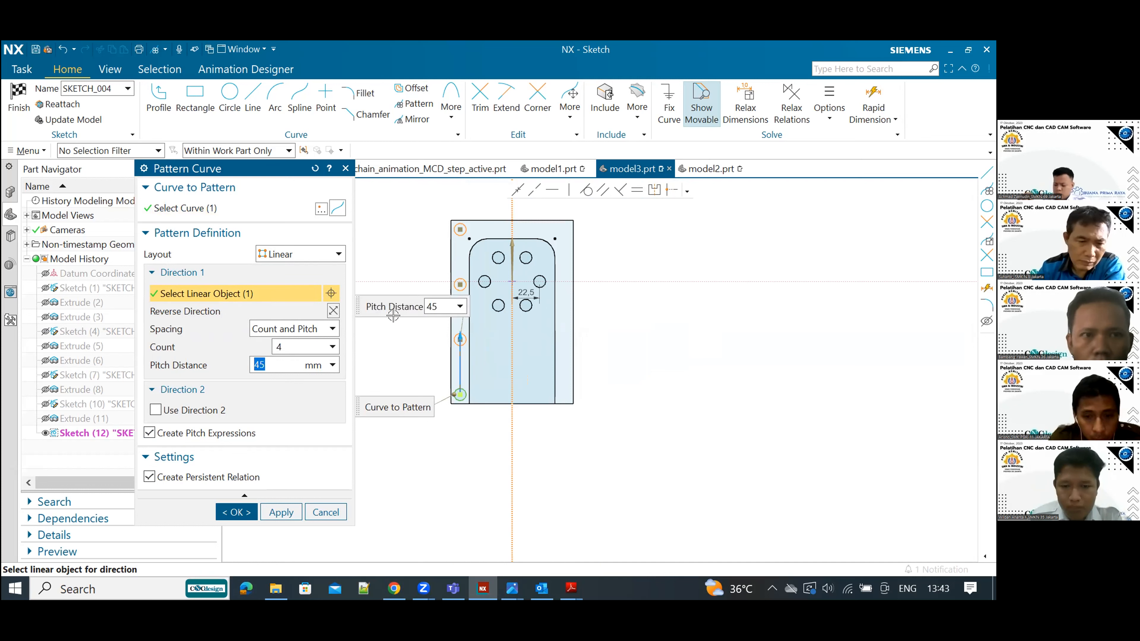
click(251, 512)
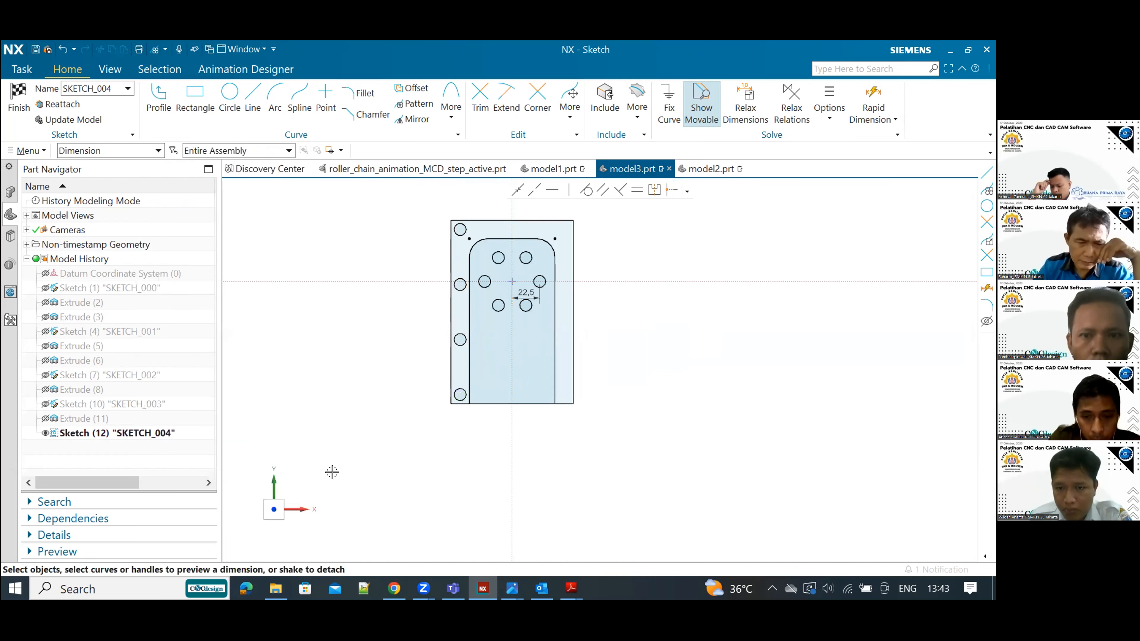
Step: Choose the plate's upper-left corner circle for a linear Pattern Curve with the sketch's horizontal axis as Direction 1
scroll(467, 202, up, 5)
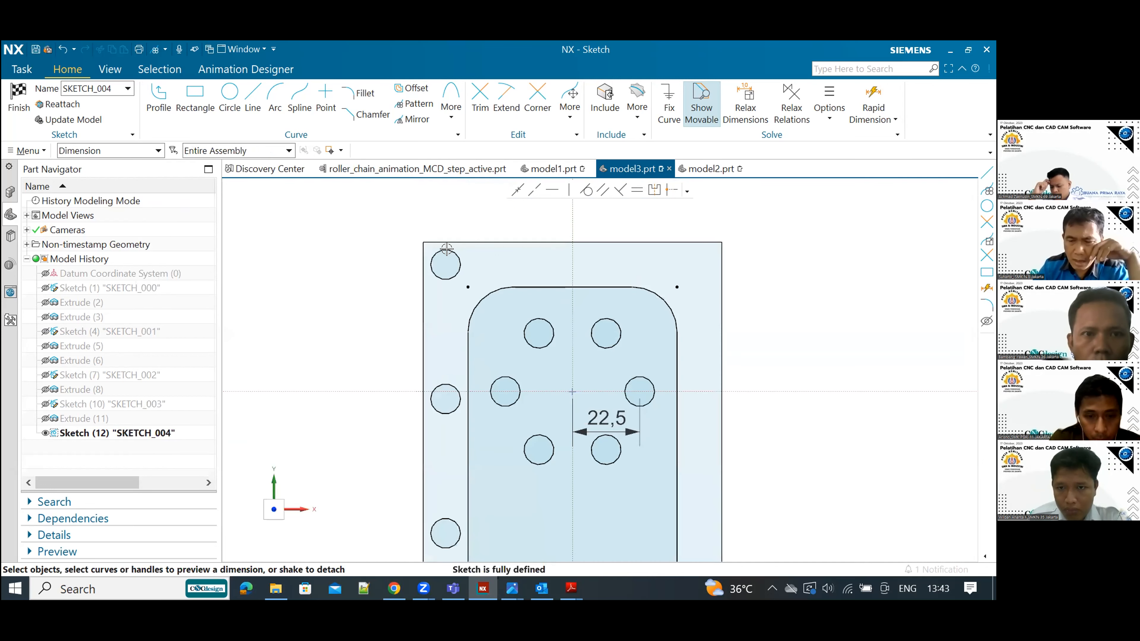
click(410, 103)
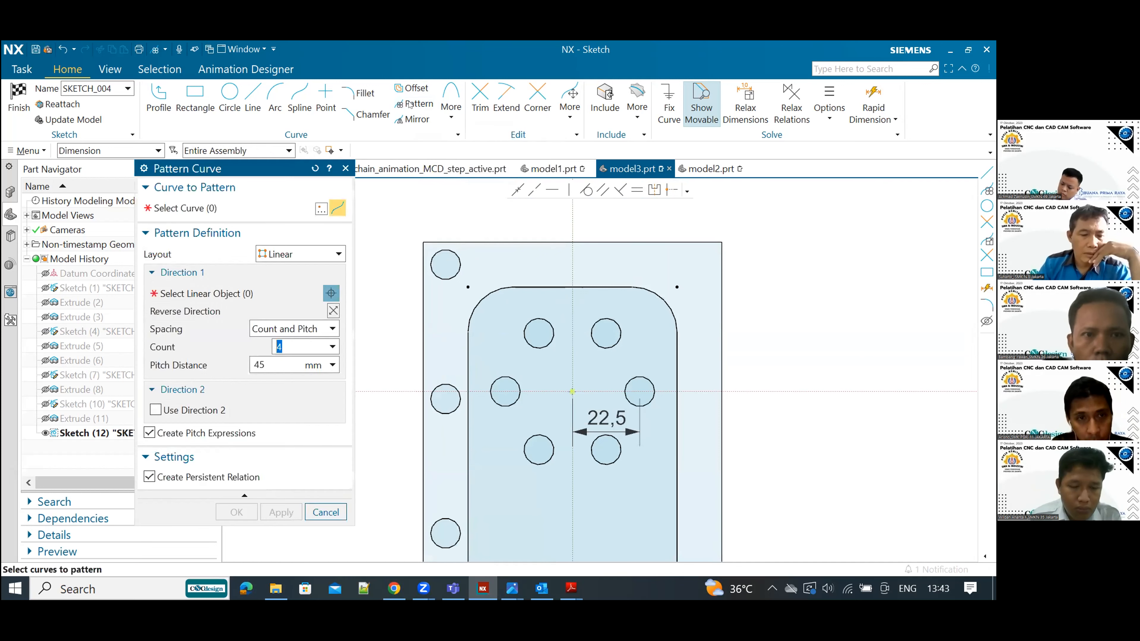
click(442, 254)
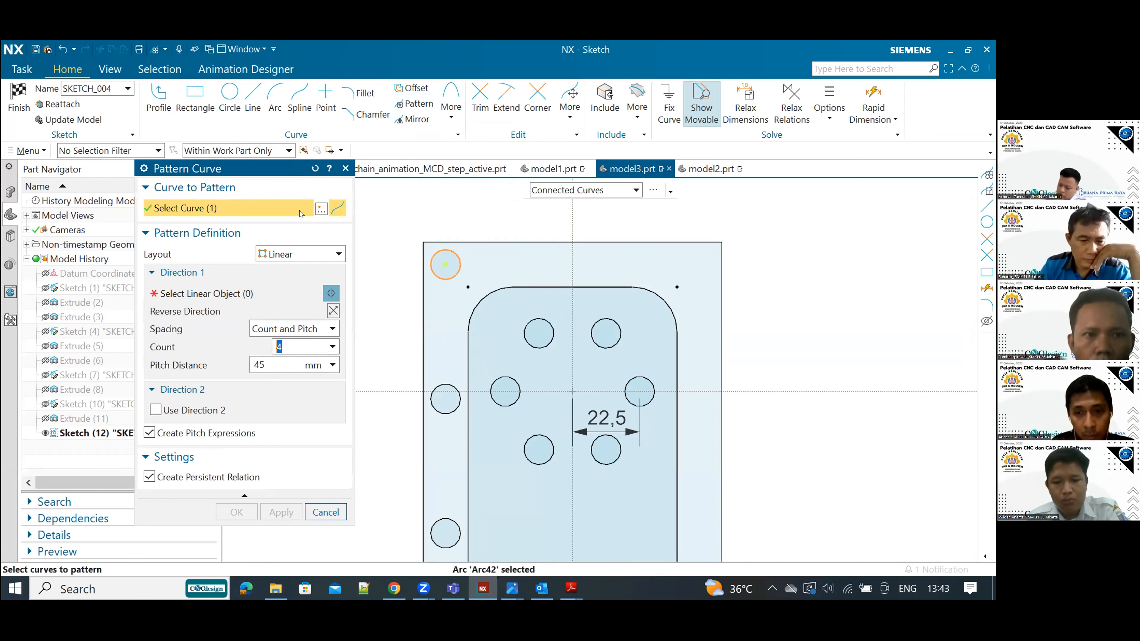
click(208, 288)
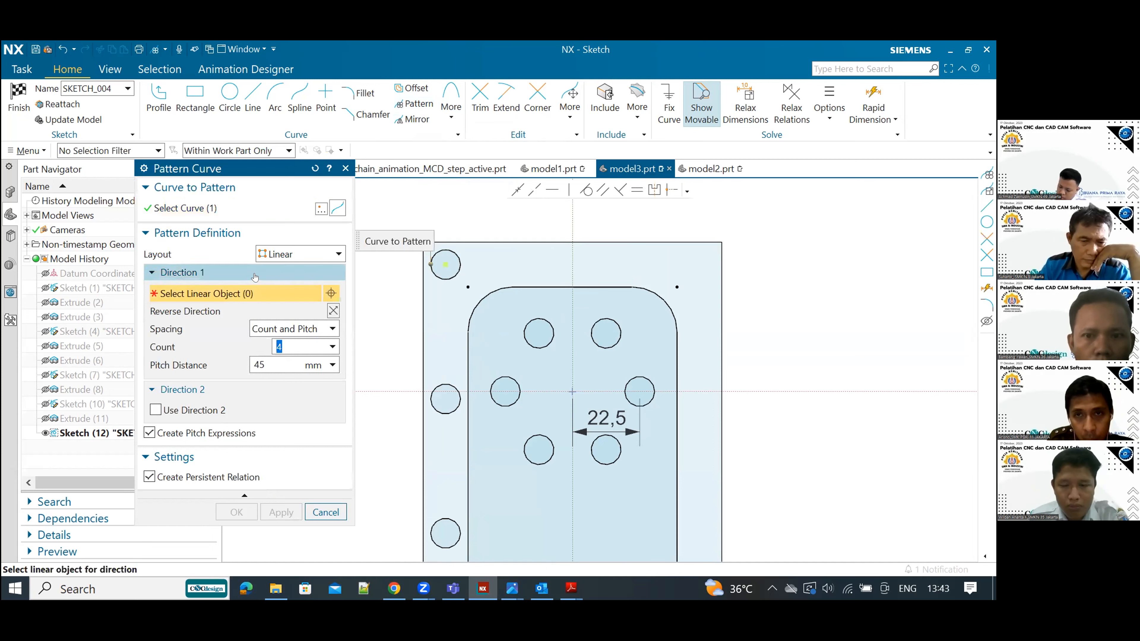
scroll(380, 316, down, 4)
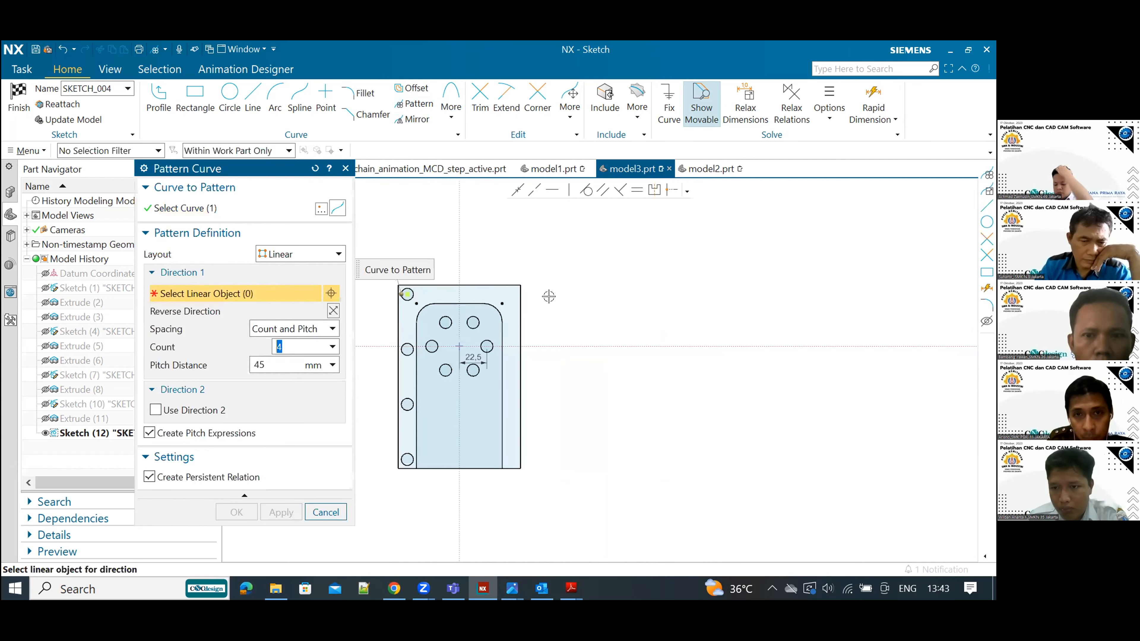
click(596, 340)
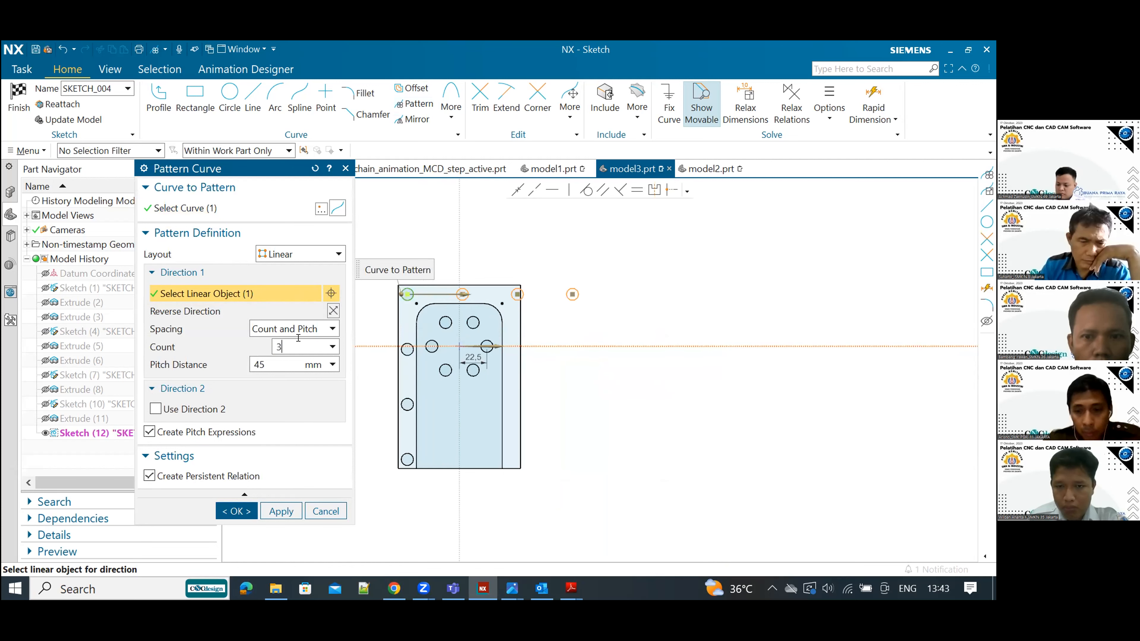
Step: Create the linear circle pattern along the plate's upper edge with a count of 3 and a pitch distance of 42.5 mm
click(275, 363)
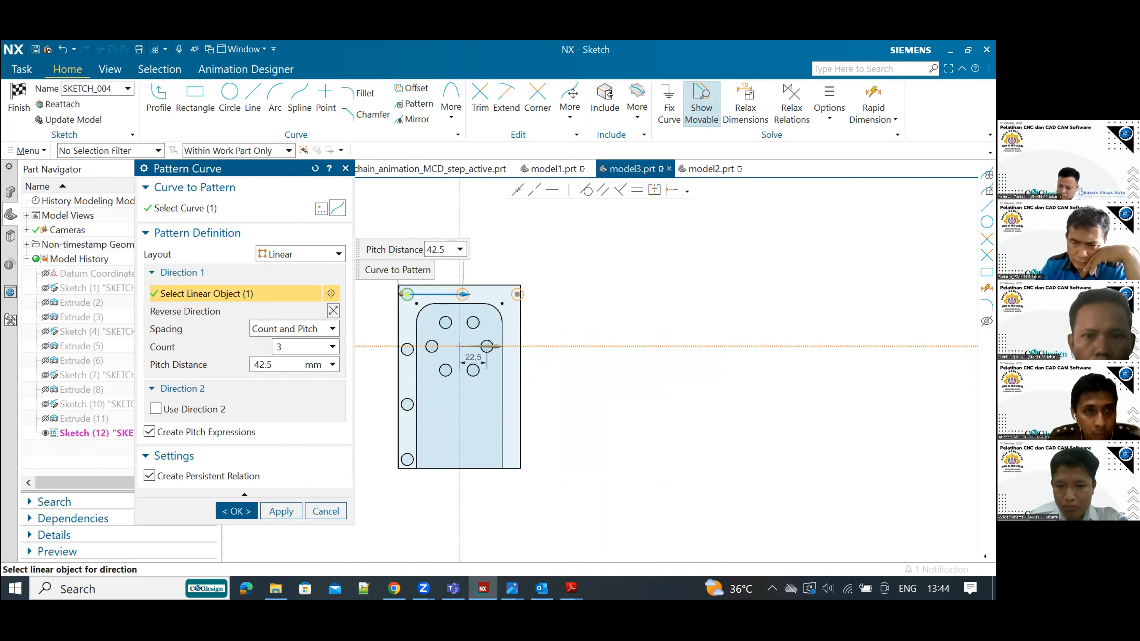
key(Return)
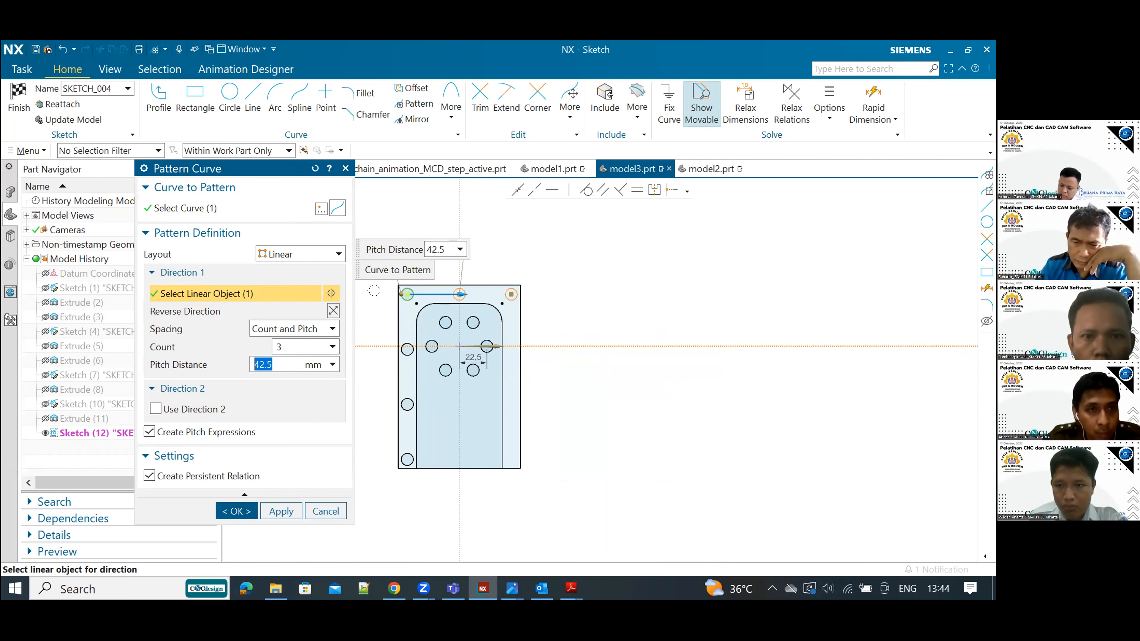
scroll(381, 294, up, 4)
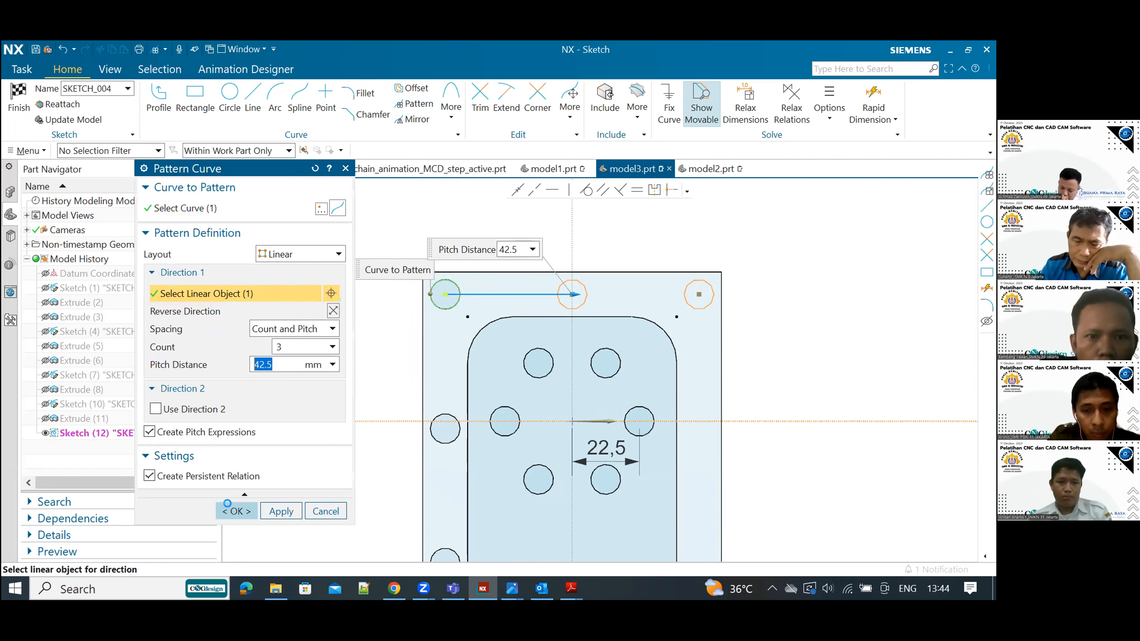
click(227, 504)
scroll(297, 290, down, 3)
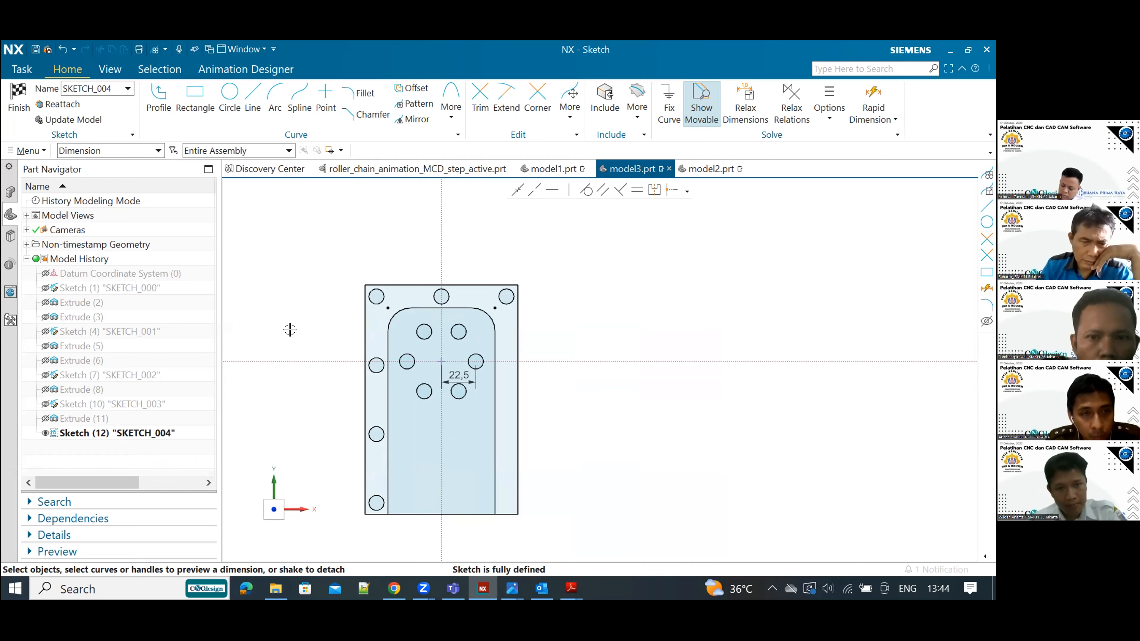
Step: Choose the upper-right corner circle for another linear Pattern Curve, using the sketch's vertical axis as Direction 1, reversed to run downward
scroll(507, 320, up, 2)
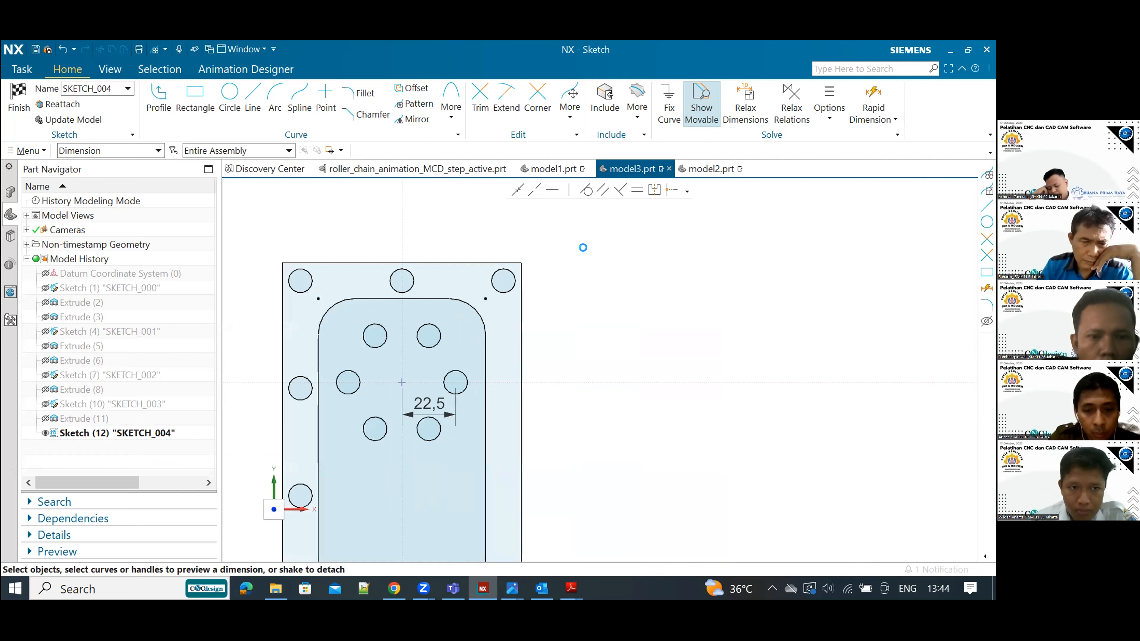
scroll(600, 233, down, 1)
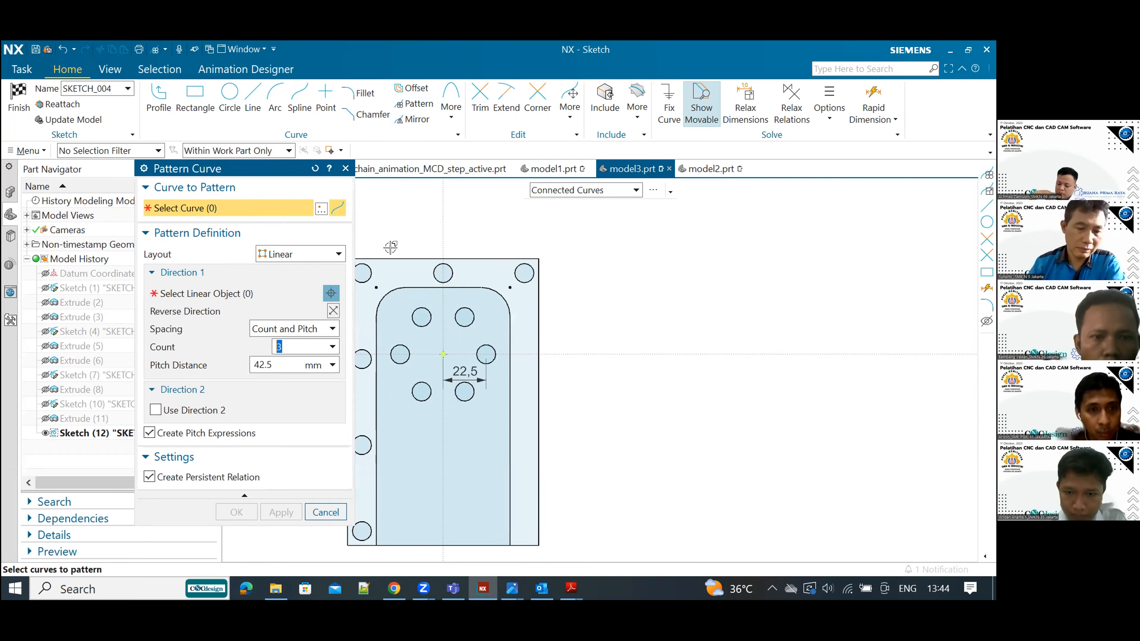
scroll(471, 295, up, 4)
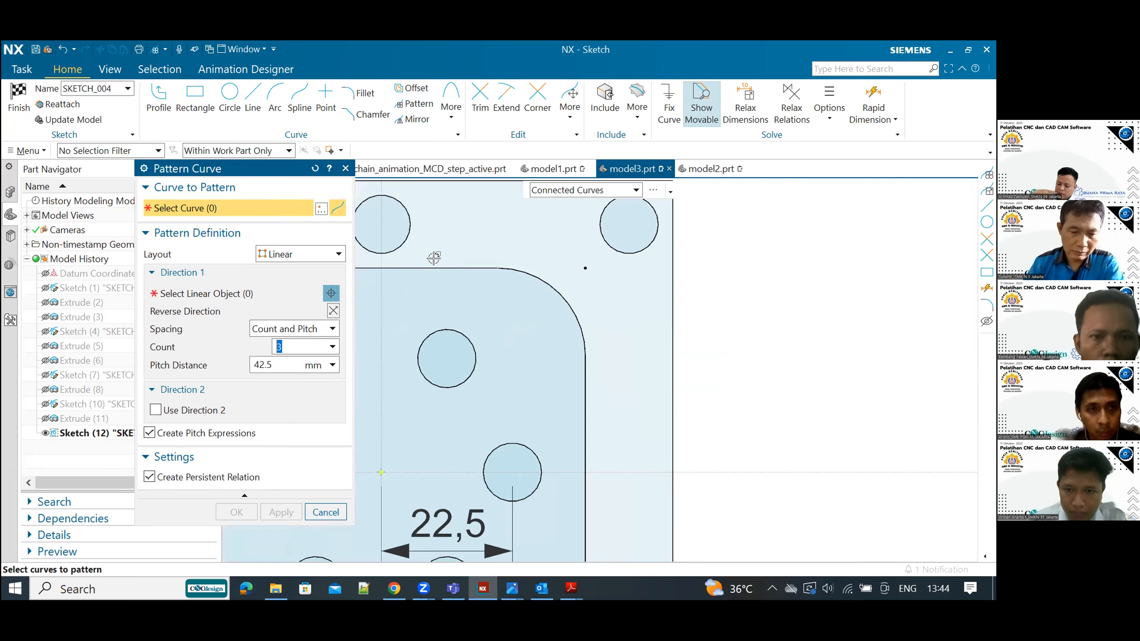
click(608, 245)
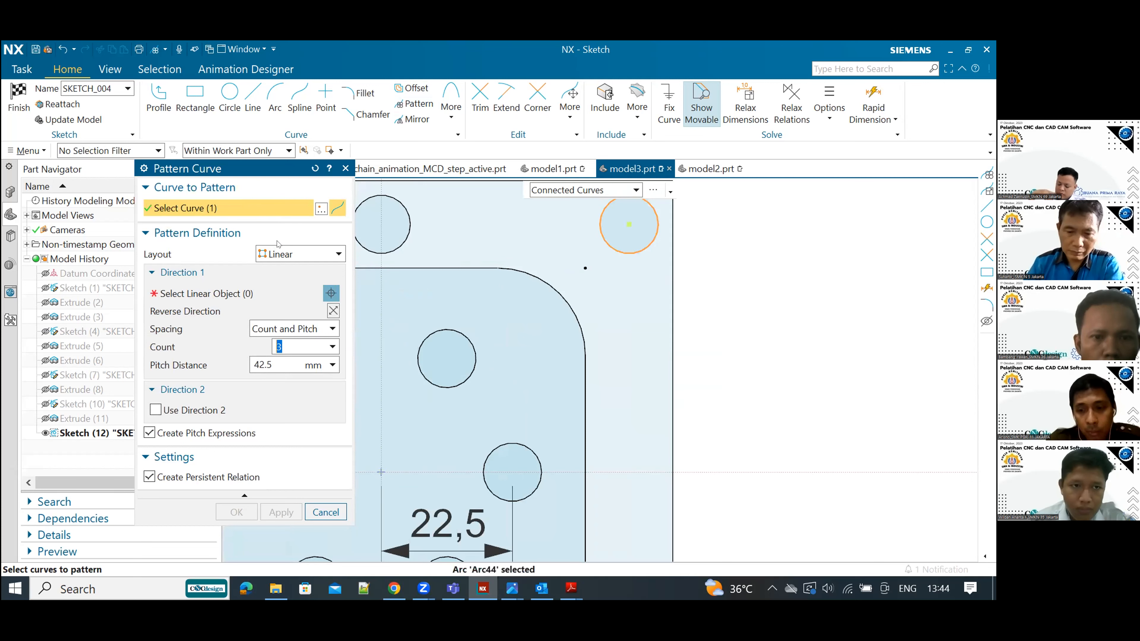
click(173, 292)
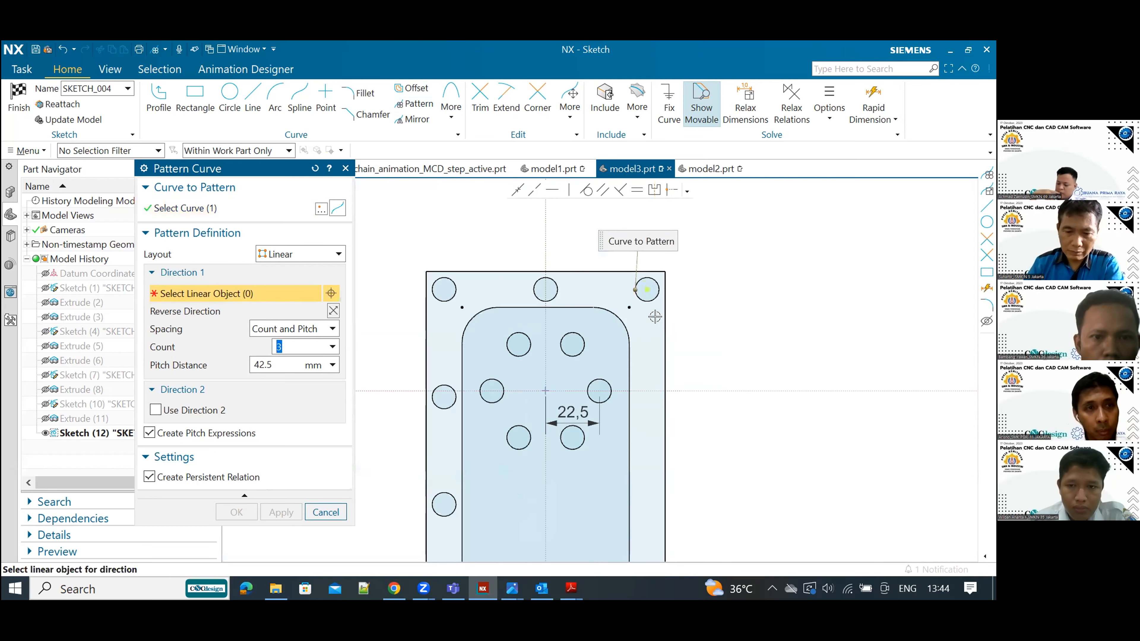
scroll(605, 330, down, 4)
scroll(499, 238, down, 1)
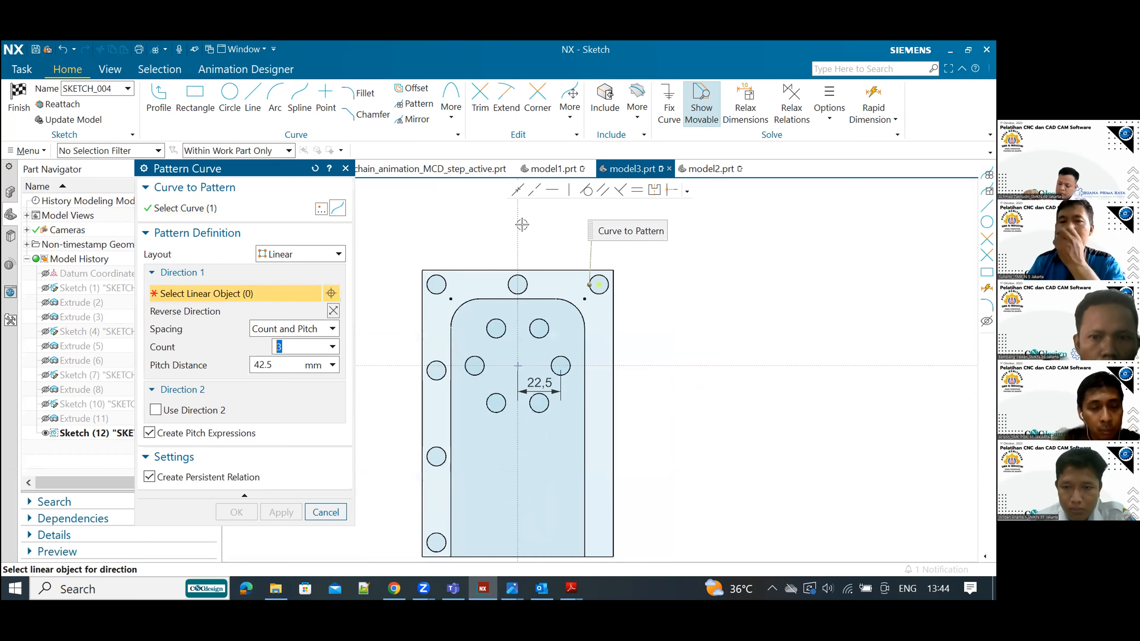
click(508, 231)
scroll(501, 231, down, 2)
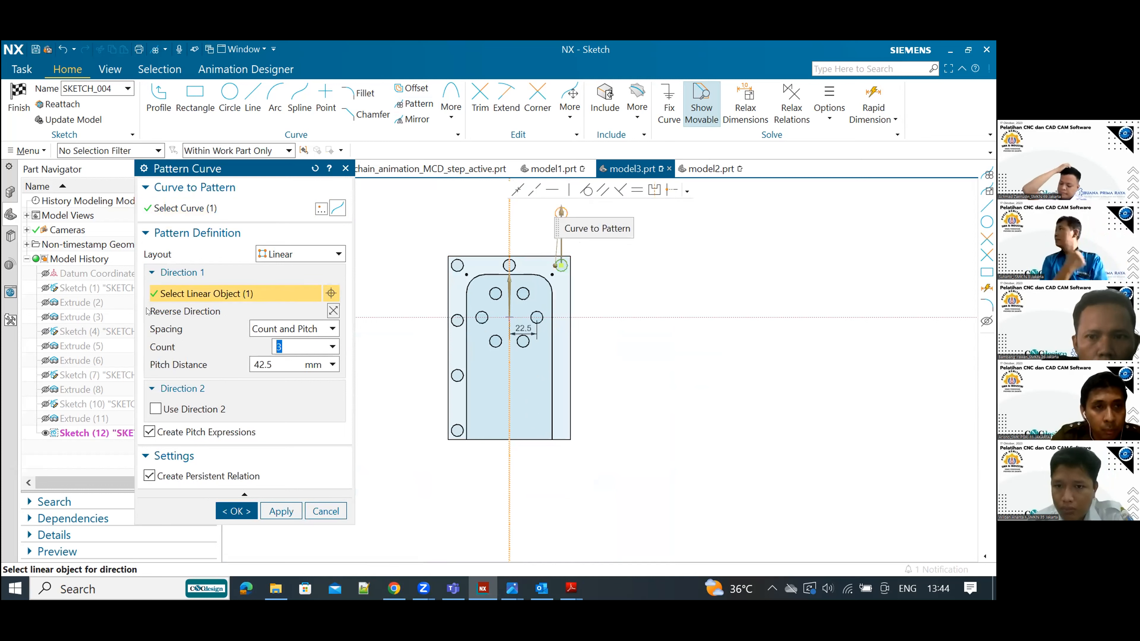
click(333, 311)
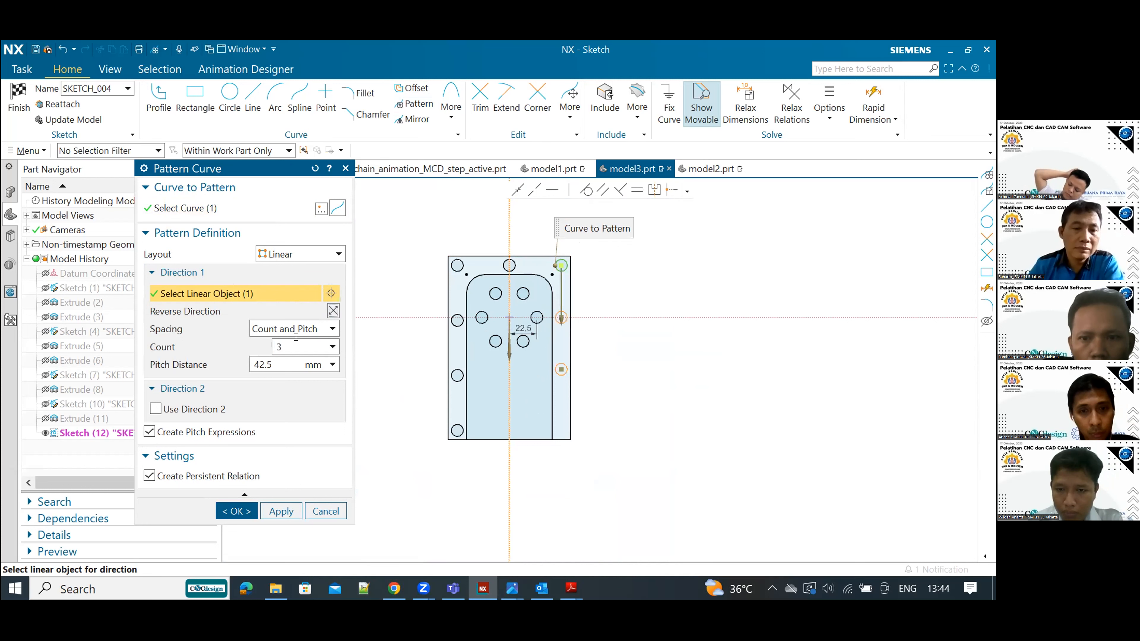
Step: Create the linear circle pattern down the plate's right edge with a count of 4 and a pitch distance of 45 mm
drag(272, 364, 228, 367)
text(45)
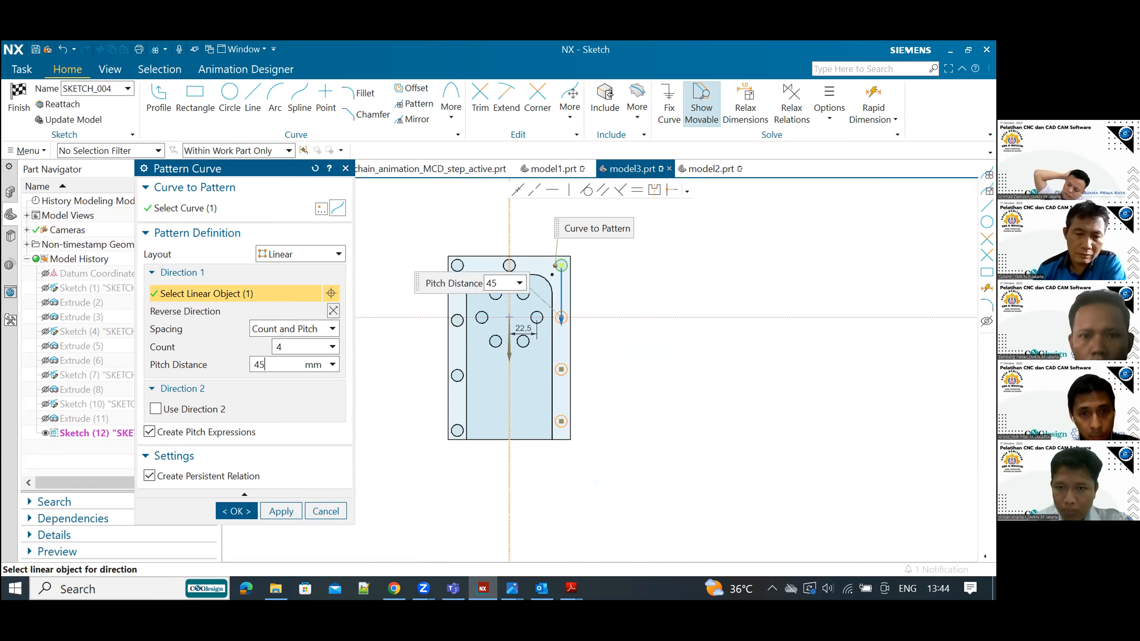
click(300, 339)
click(237, 511)
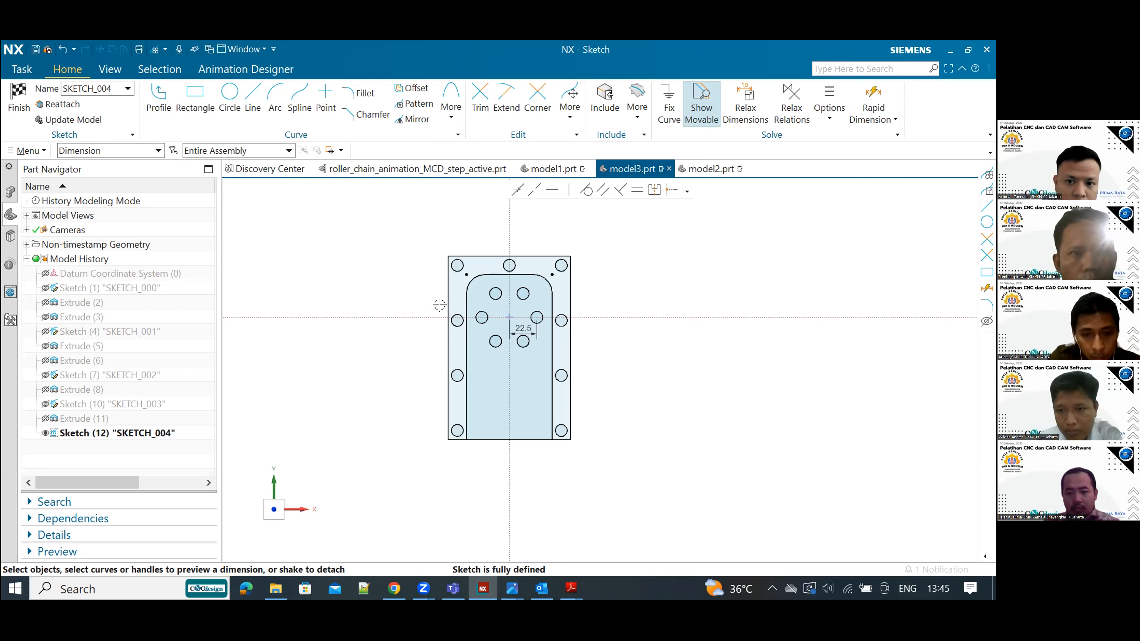
scroll(441, 273, up, 3)
scroll(439, 279, down, 4)
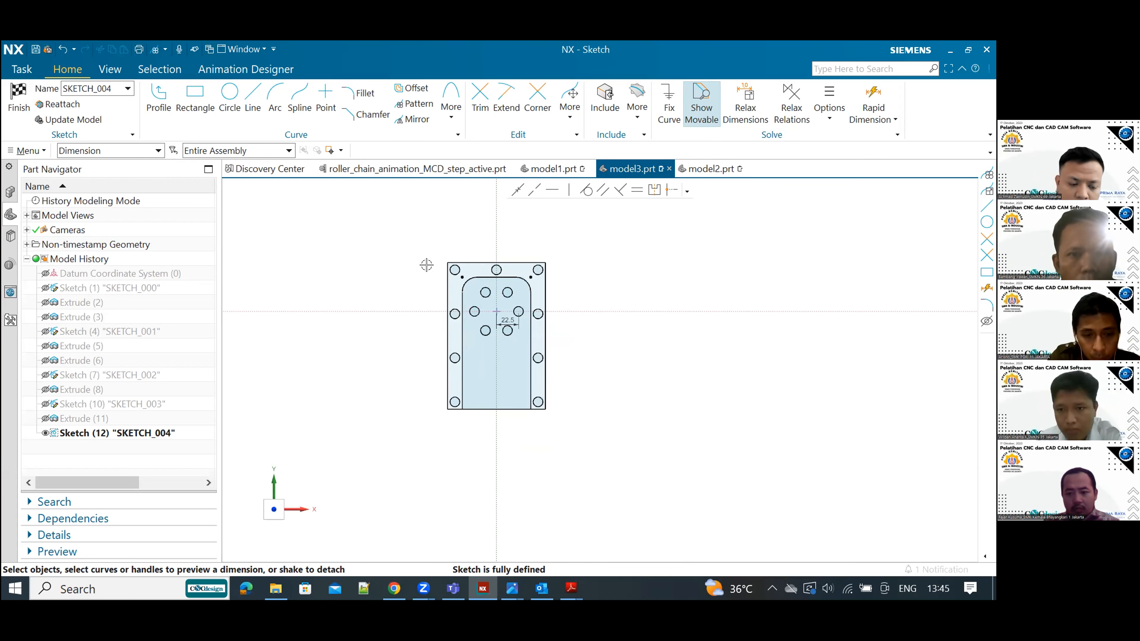
Step: Reset the selection filter to No Selection Filter and delete all the geometry in SKETCH_004
click(157, 153)
click(128, 168)
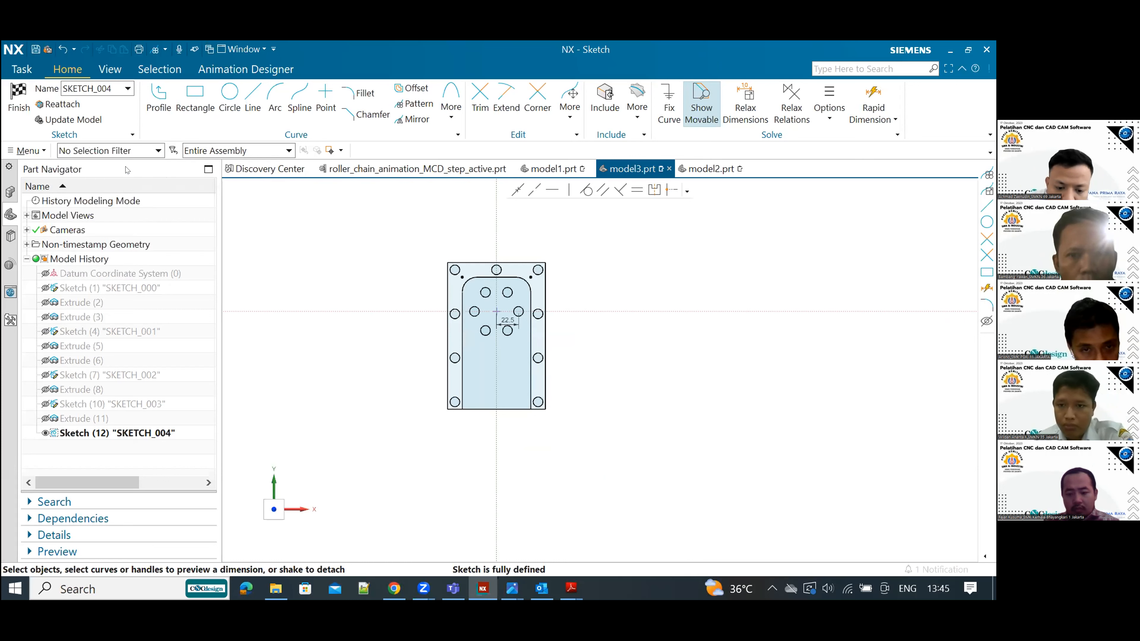
drag(349, 211, 605, 454)
key(Delete)
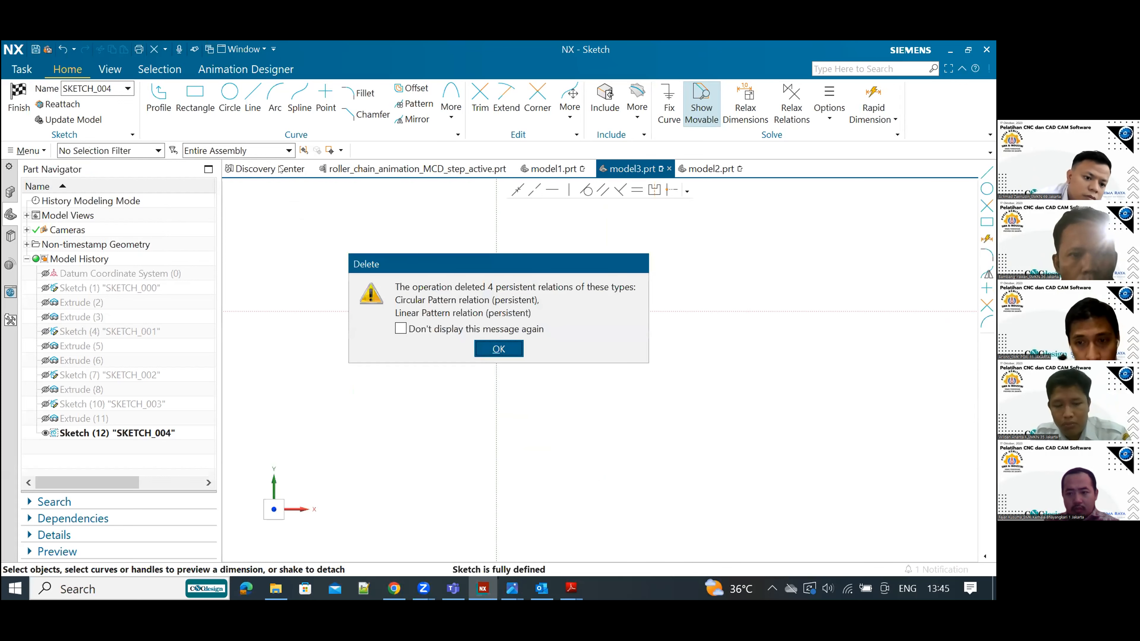
key(Return)
Step: Finish the sketch and delete SKETCH_004 from the model history
key(ctrl+q)
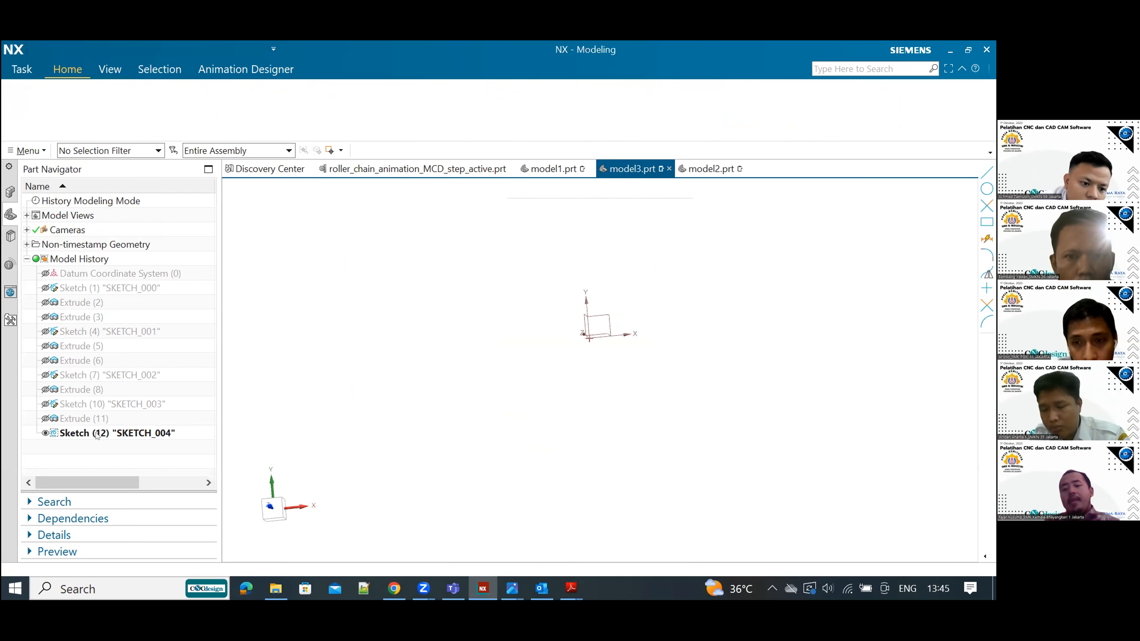
click(64, 420)
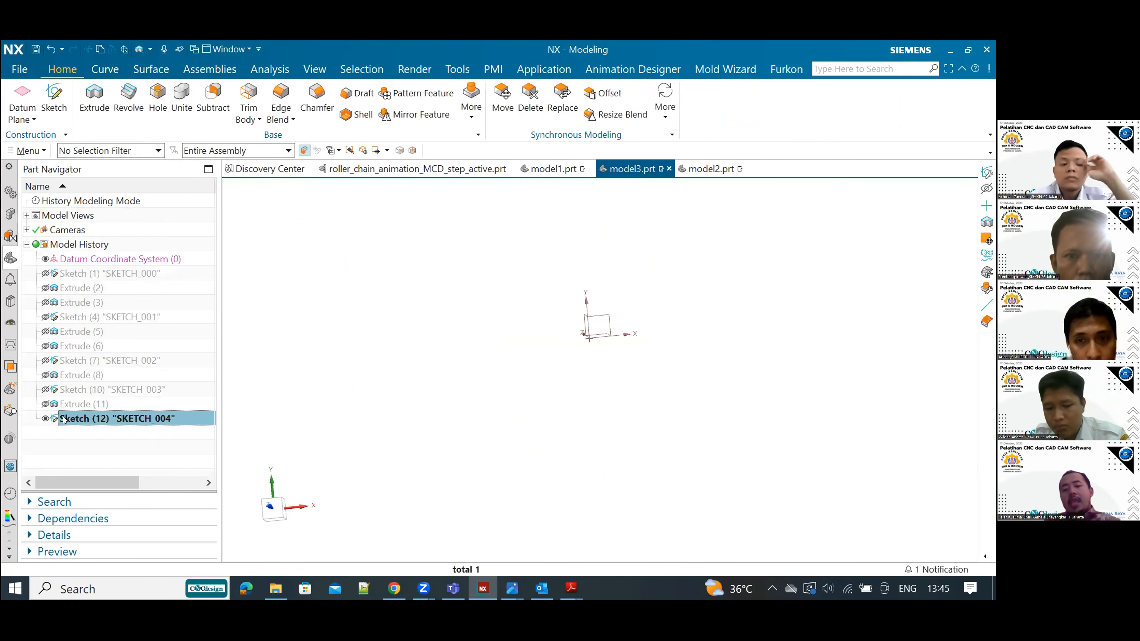
right_click(65, 420)
click(142, 432)
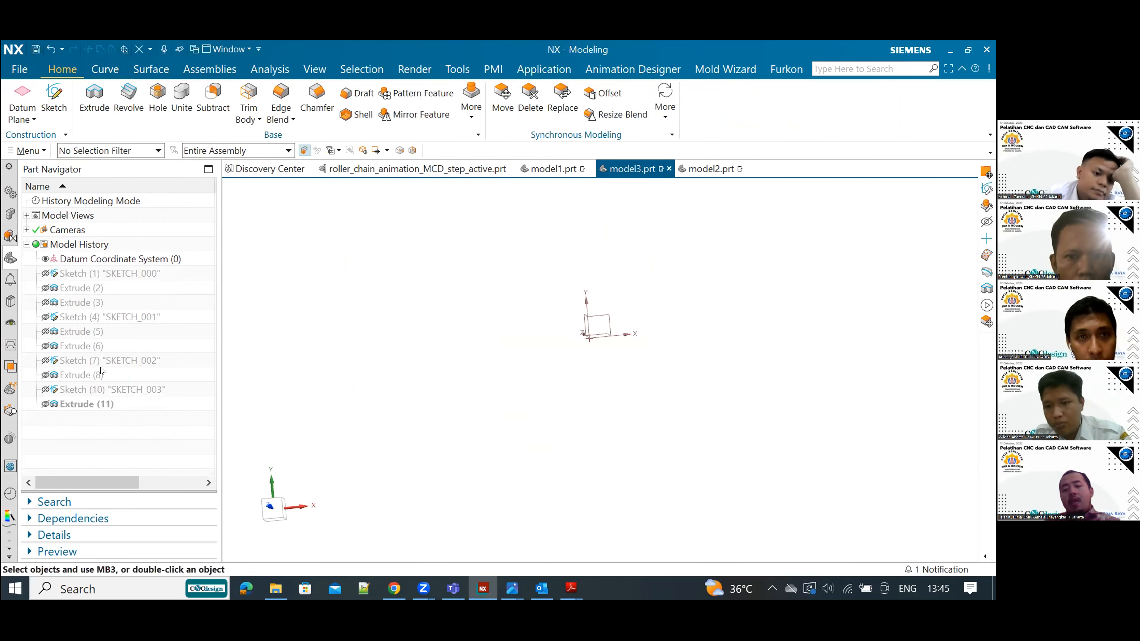
Step: Show the hidden extruded plate body and the SKETCH_001 circles
click(45, 288)
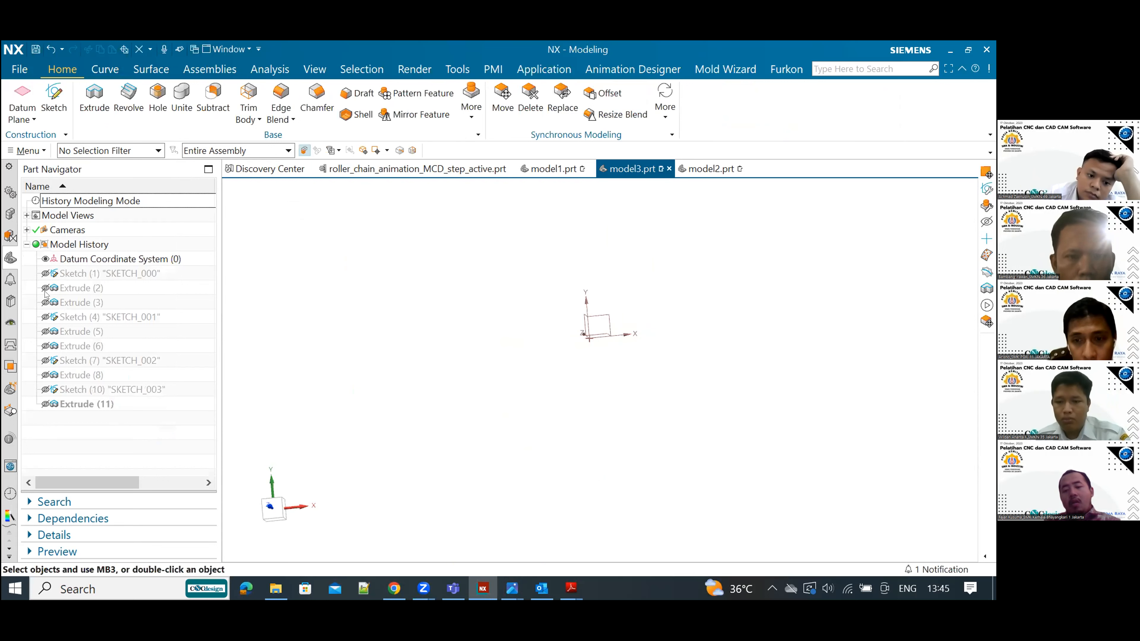
click(45, 317)
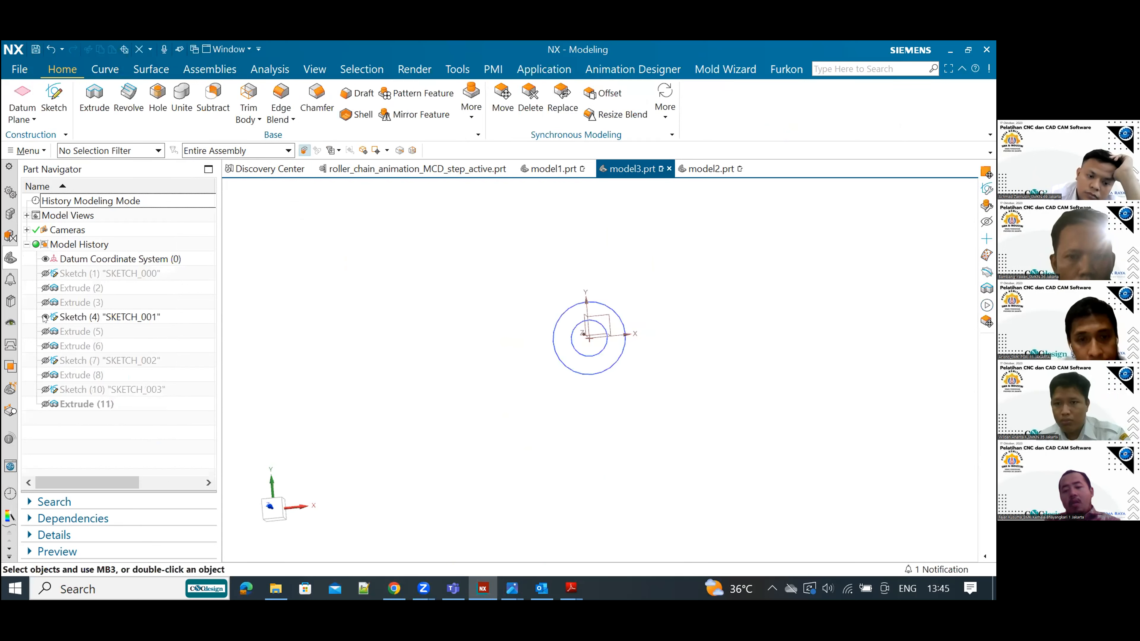
middle_drag(558, 340, 530, 326)
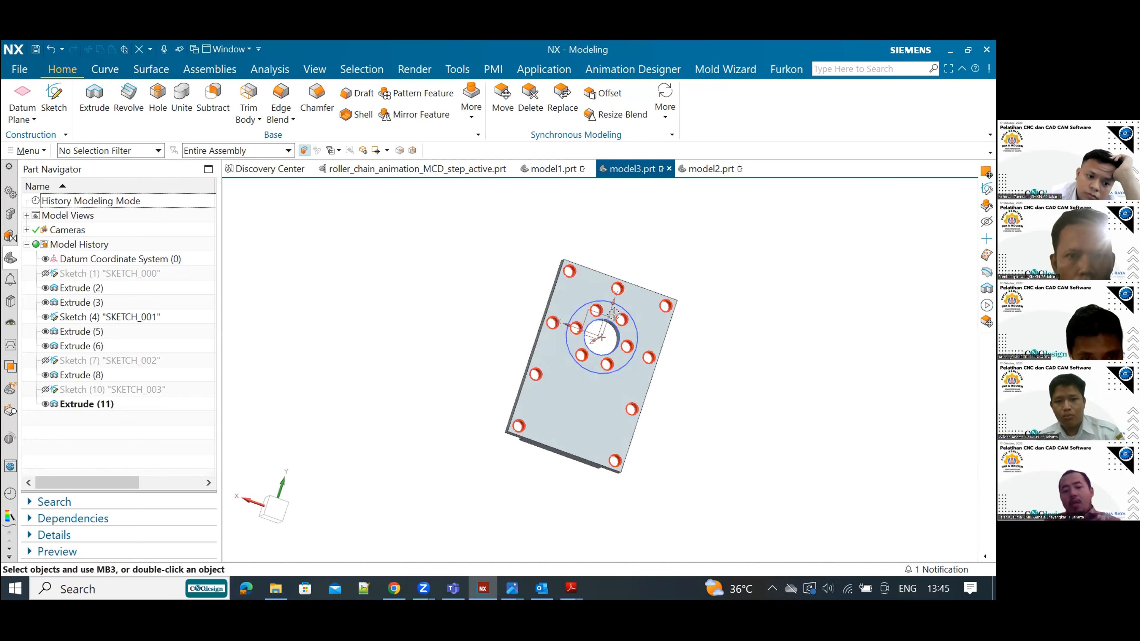
scroll(618, 317, up, 5)
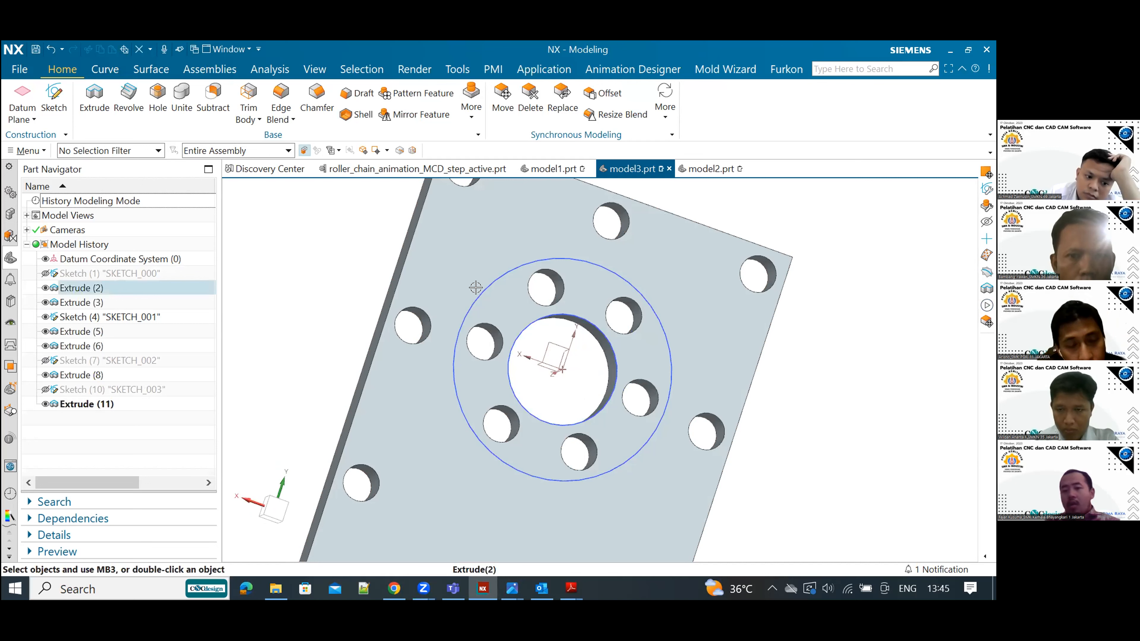
Step: Examine the plate's central bore, circular hole pattern, recess and border holes from both sides
click(664, 296)
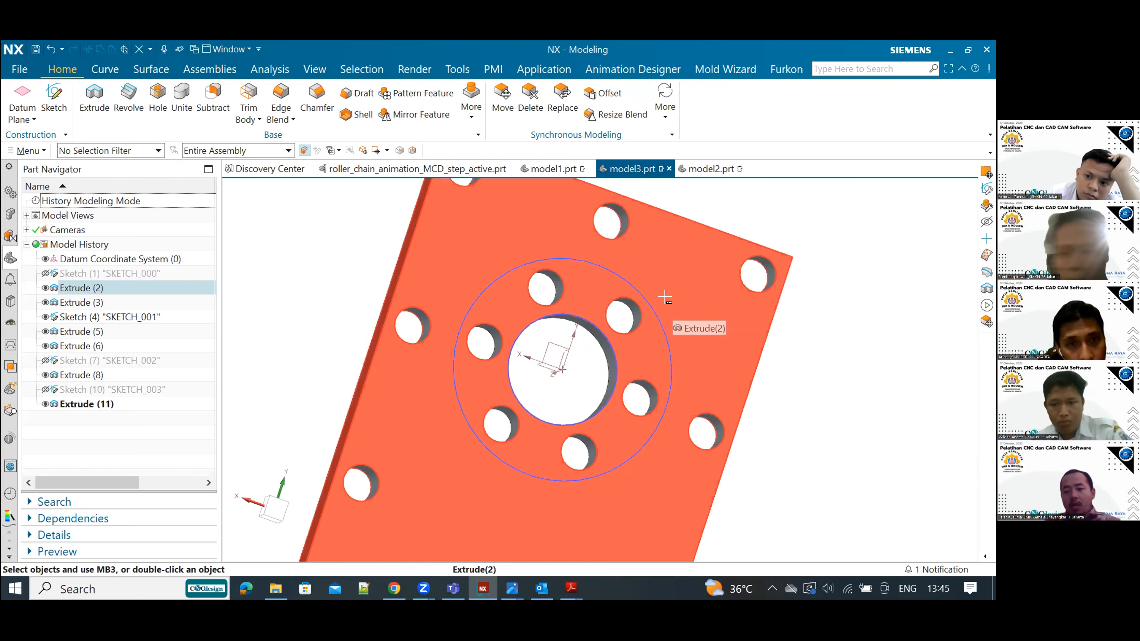
scroll(665, 296, down, 4)
middle_drag(490, 305, 616, 296)
scroll(616, 295, up, 6)
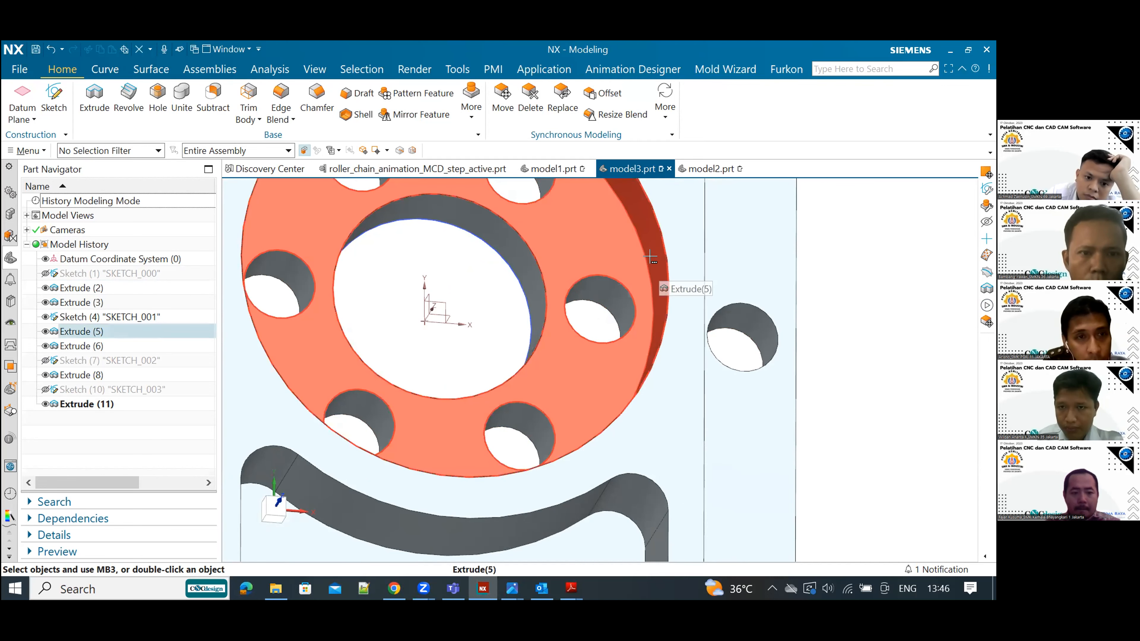
scroll(650, 256, down, 3)
middle_drag(650, 256, 365, 280)
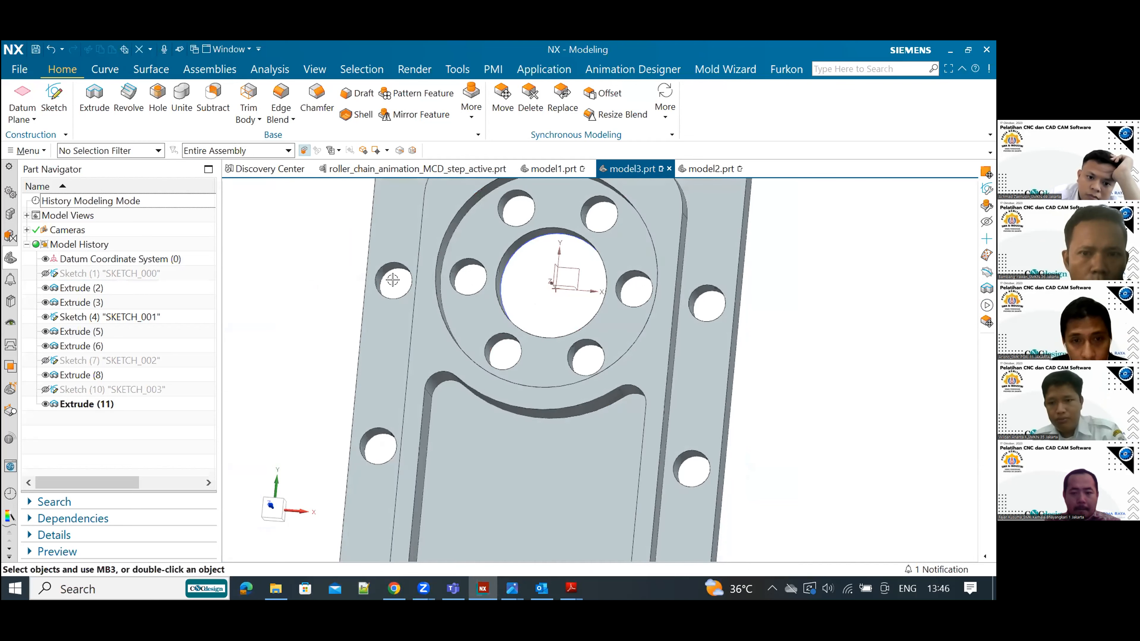
middle_drag(517, 291, 678, 231)
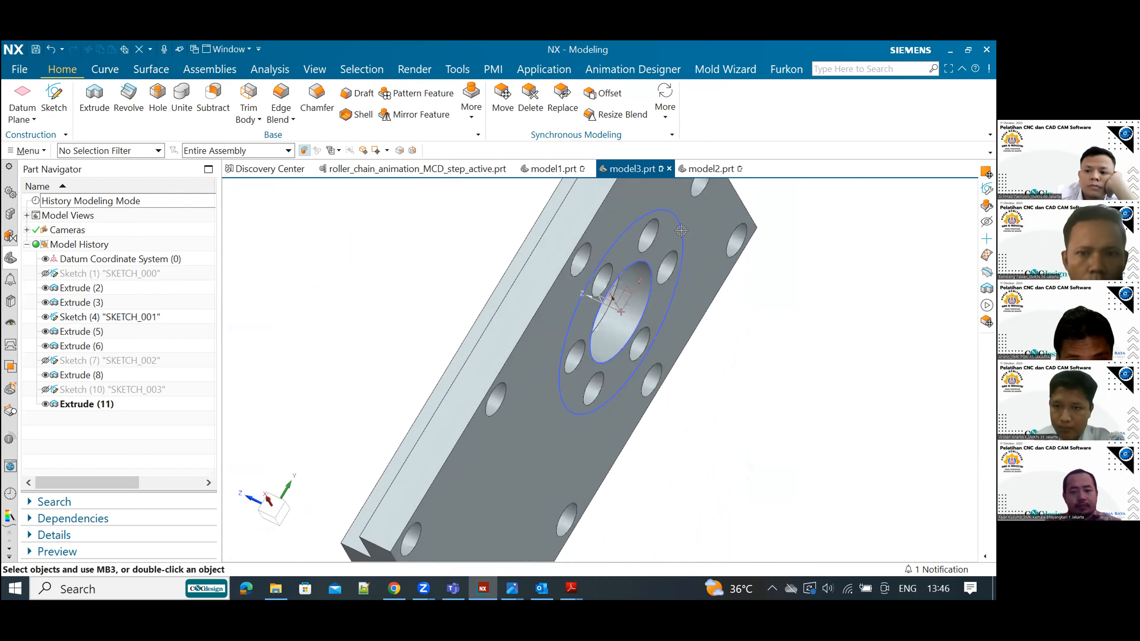
Step: Open SKETCH_001 to examine its concentric circles and diameter dimensions, and finish the sketch without edits
double_click(676, 232)
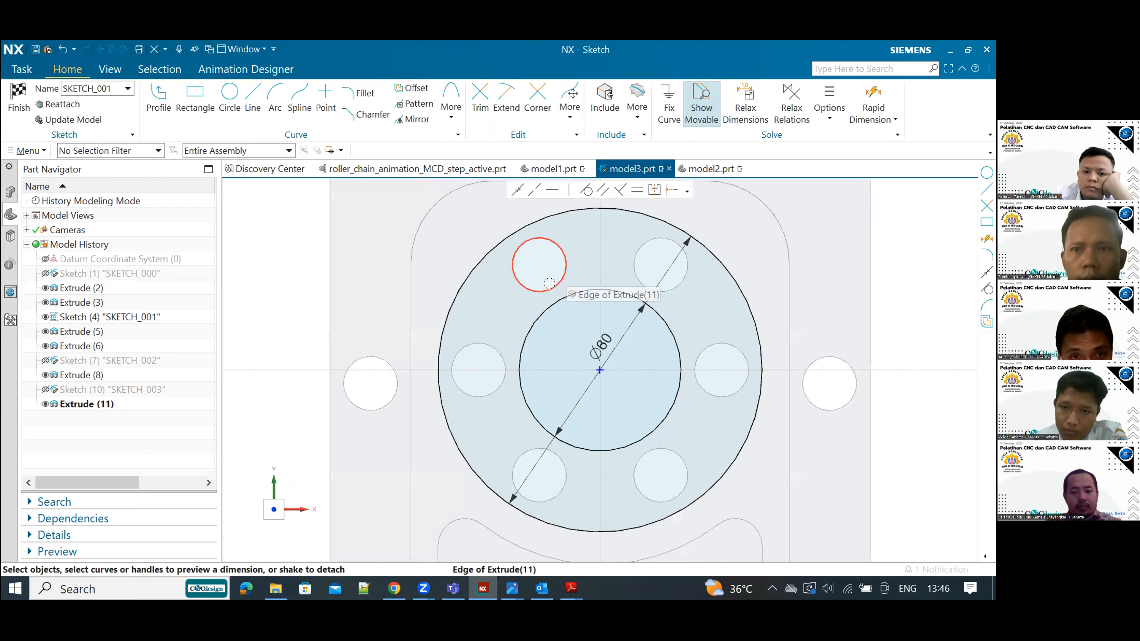
scroll(550, 283, up, 5)
click(19, 98)
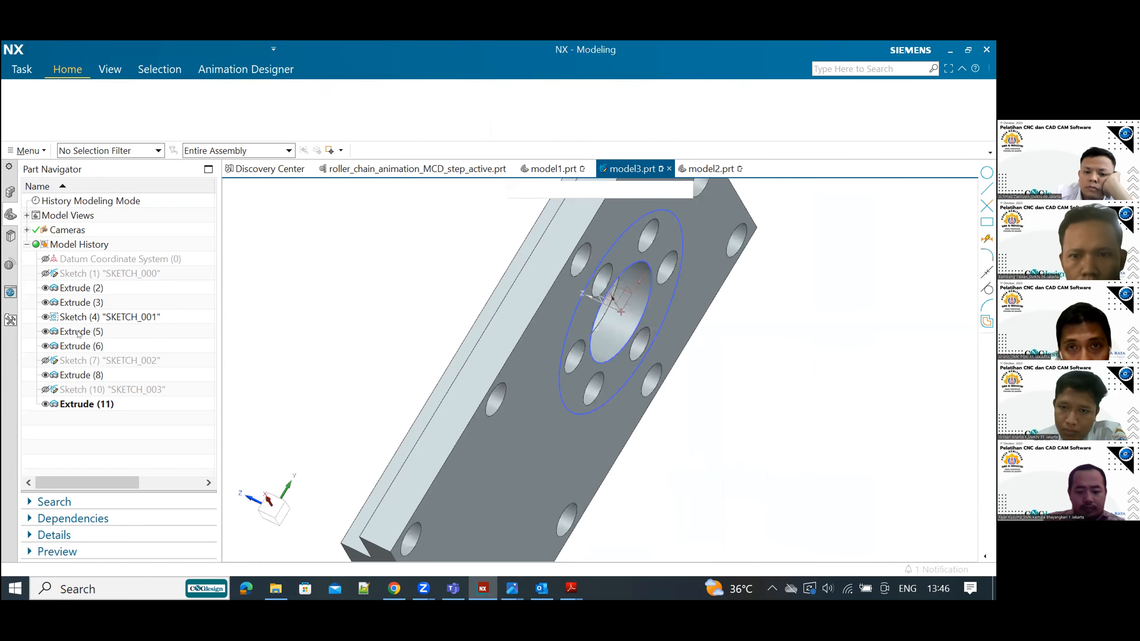
Step: Open Extrude (5) to review its section circle, distance limits and Boolean setting, and close it without edits
middle_drag(314, 330, 517, 300)
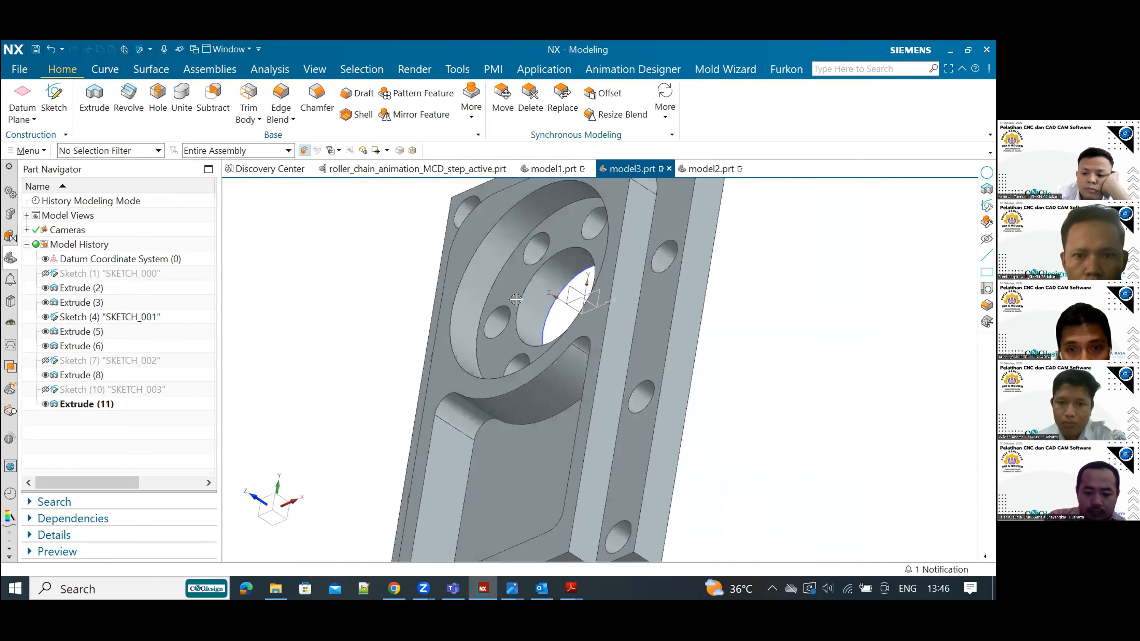
click(44, 329)
click(45, 331)
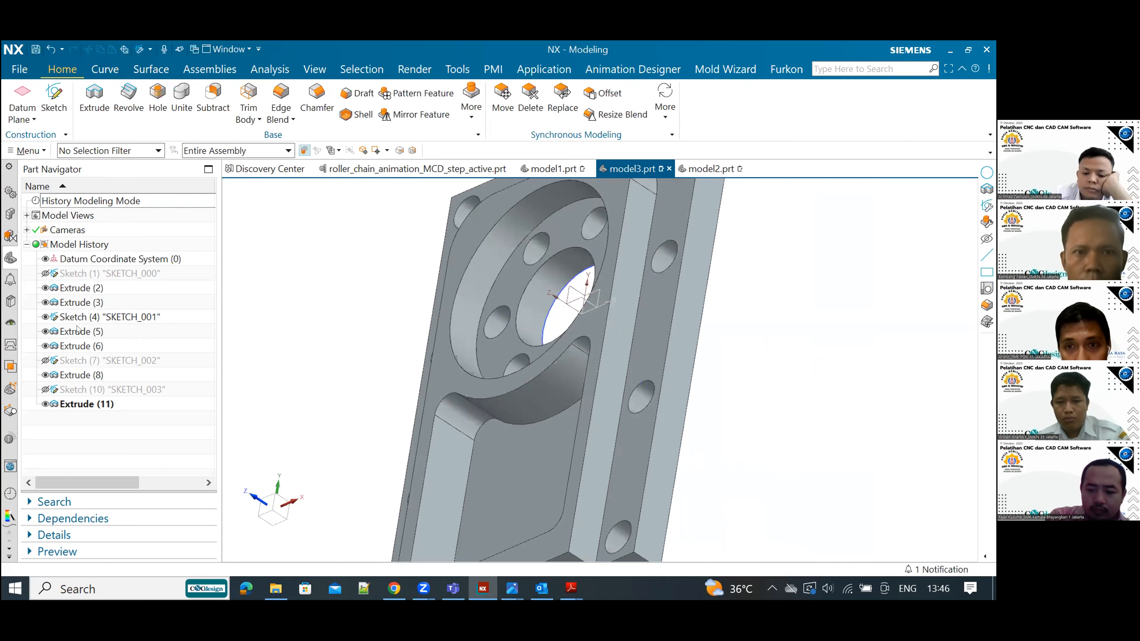
double_click(77, 331)
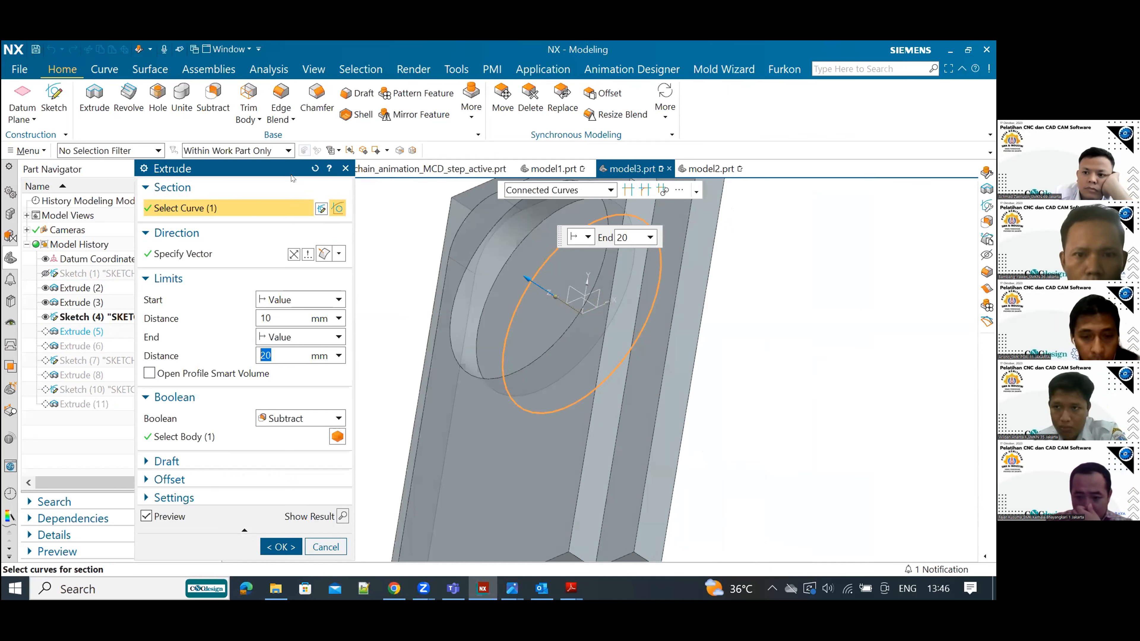
click(345, 169)
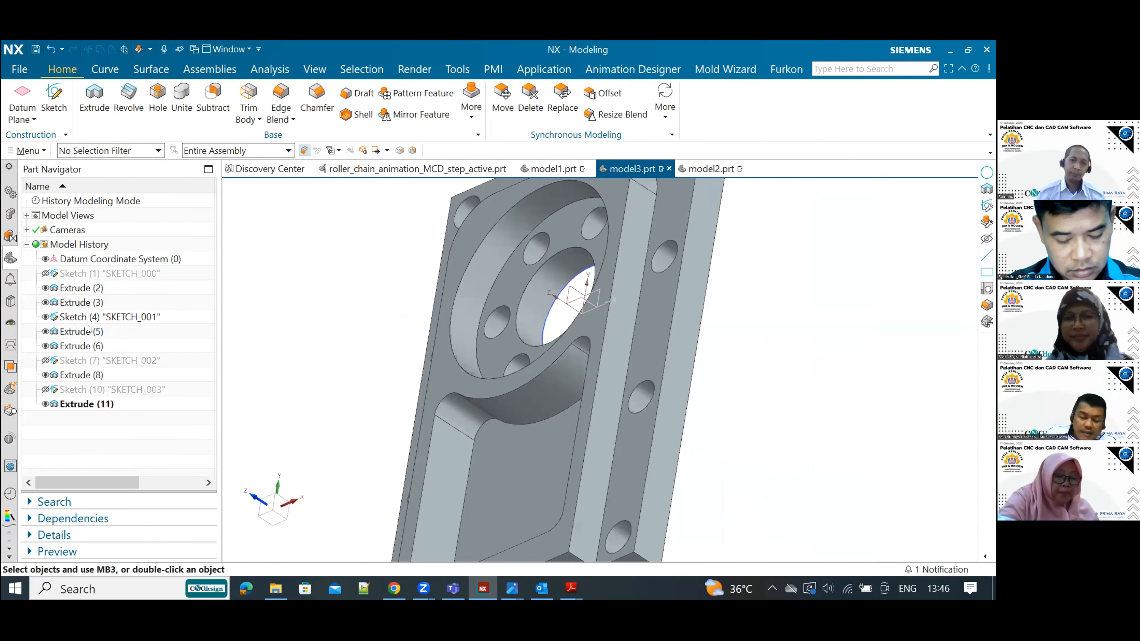
Step: Delete Extrude (5), the circular recess cut around the central bore, from the model history
click(76, 330)
right_click(78, 331)
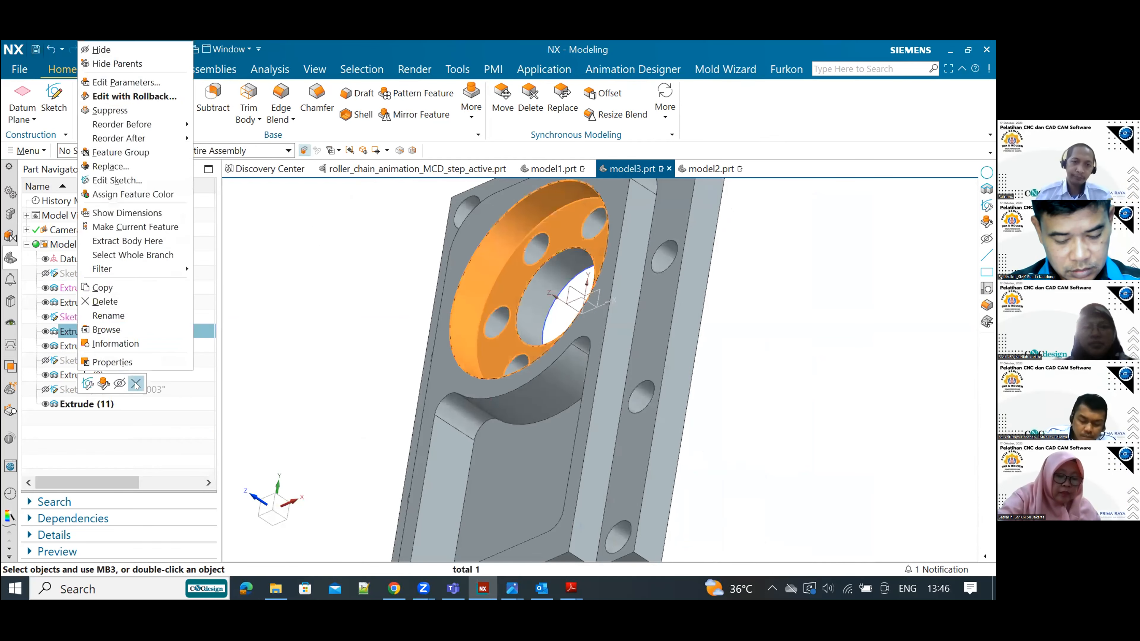
click(136, 383)
Step: Examine the plate without its circular recess from both faces, including the outer SKETCH_001 circle on the back
scroll(366, 299, down, 4)
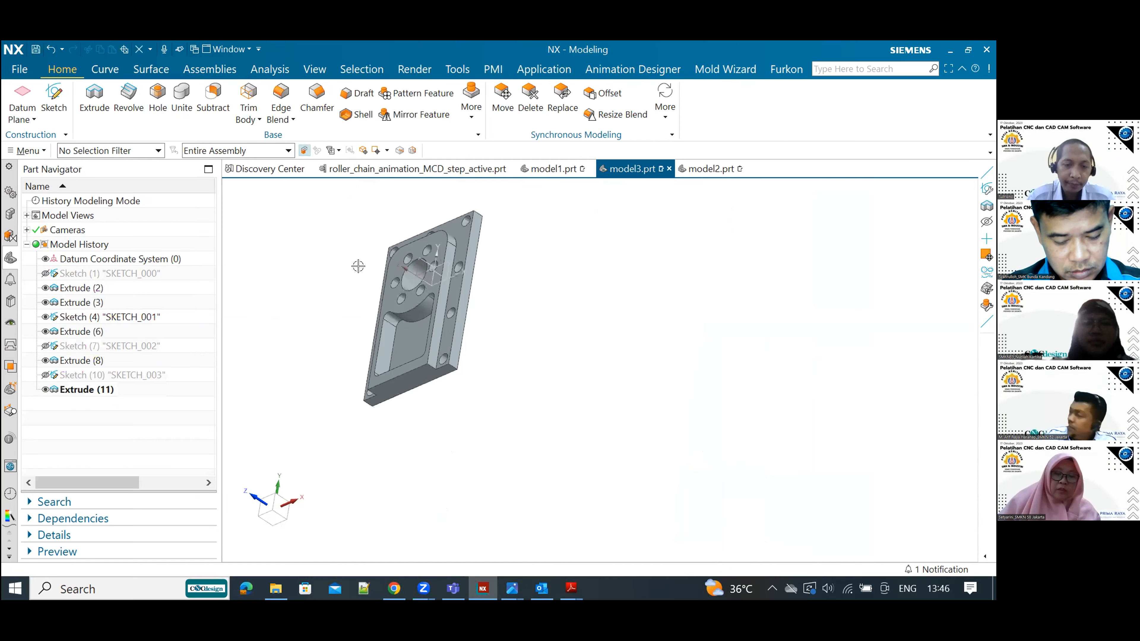
scroll(366, 298, up, 5)
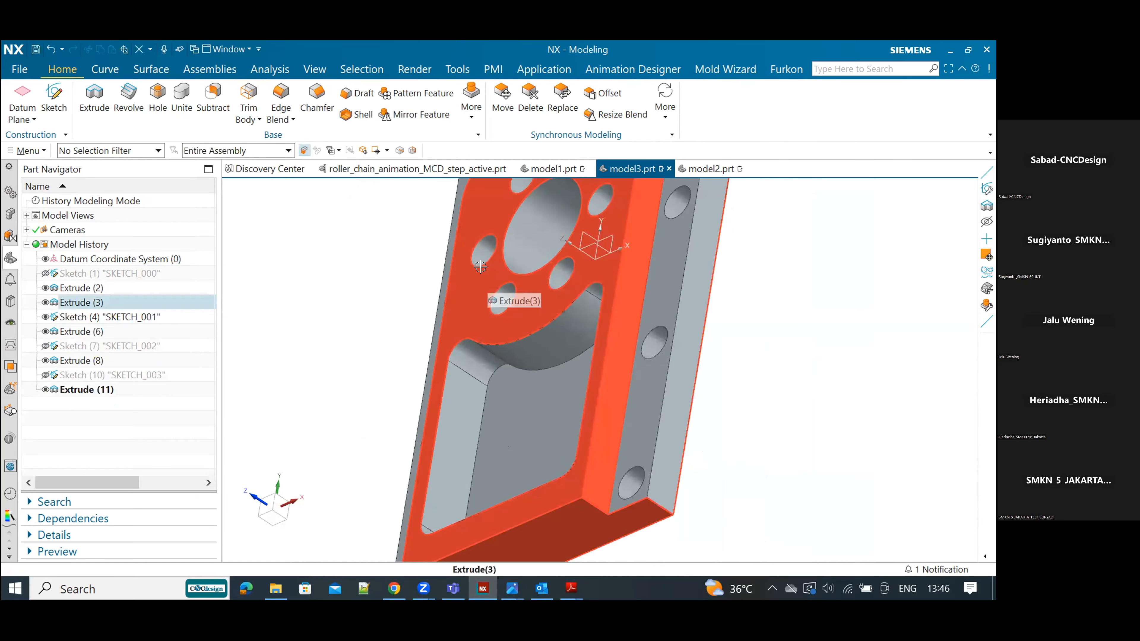
middle_drag(566, 307, 513, 315)
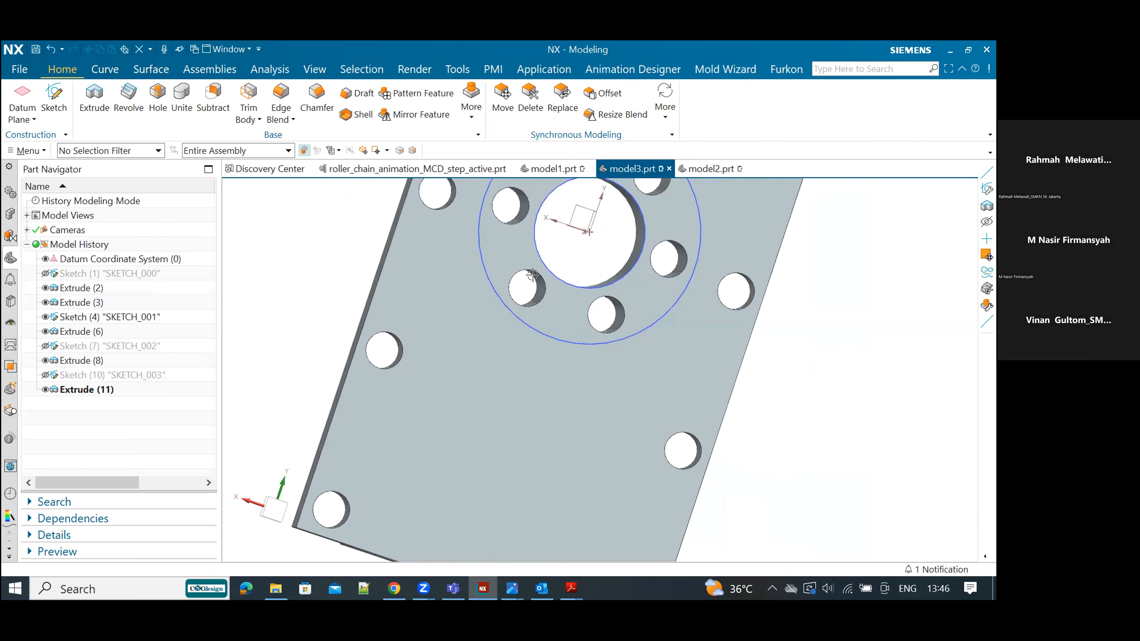
scroll(517, 272, up, 1)
scroll(366, 338, down, 2)
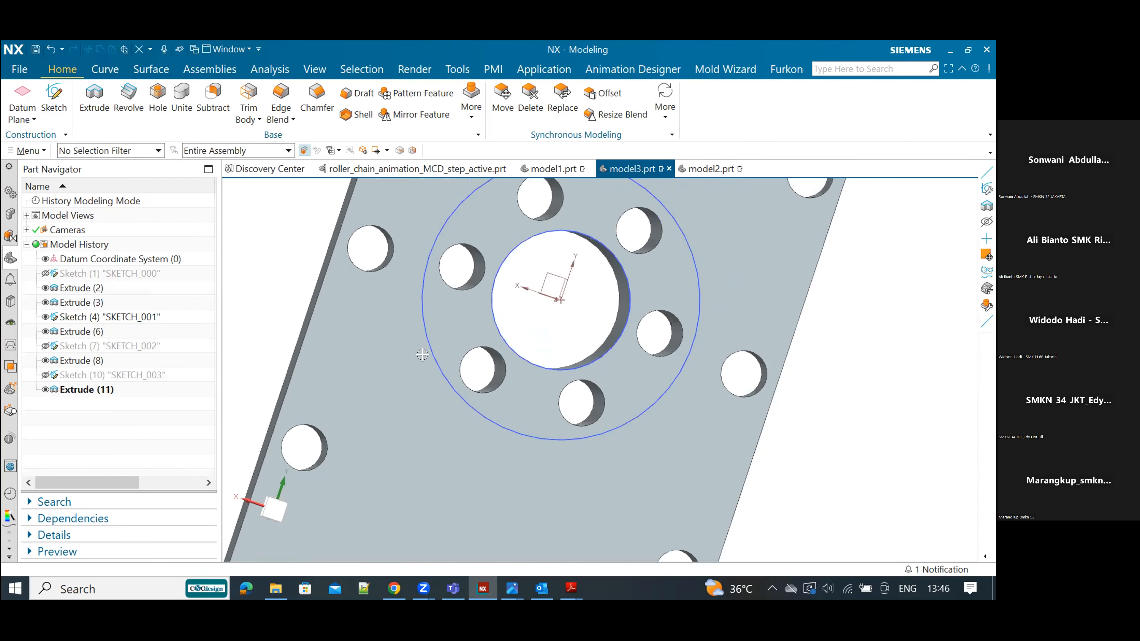
middle_drag(366, 337, 671, 323)
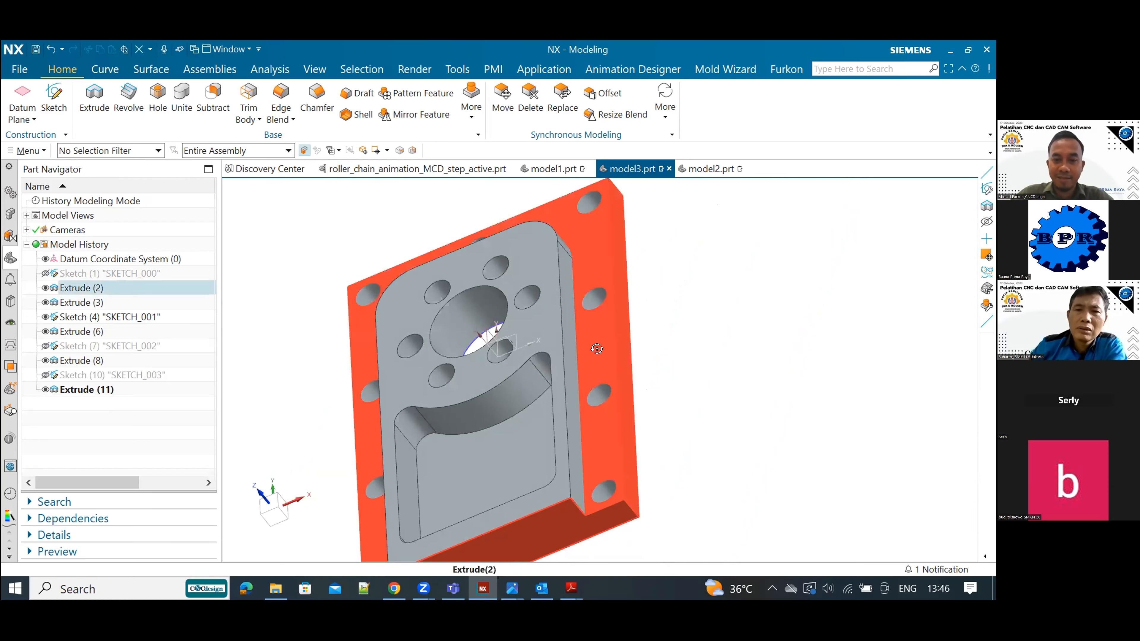
middle_drag(705, 321, 720, 351)
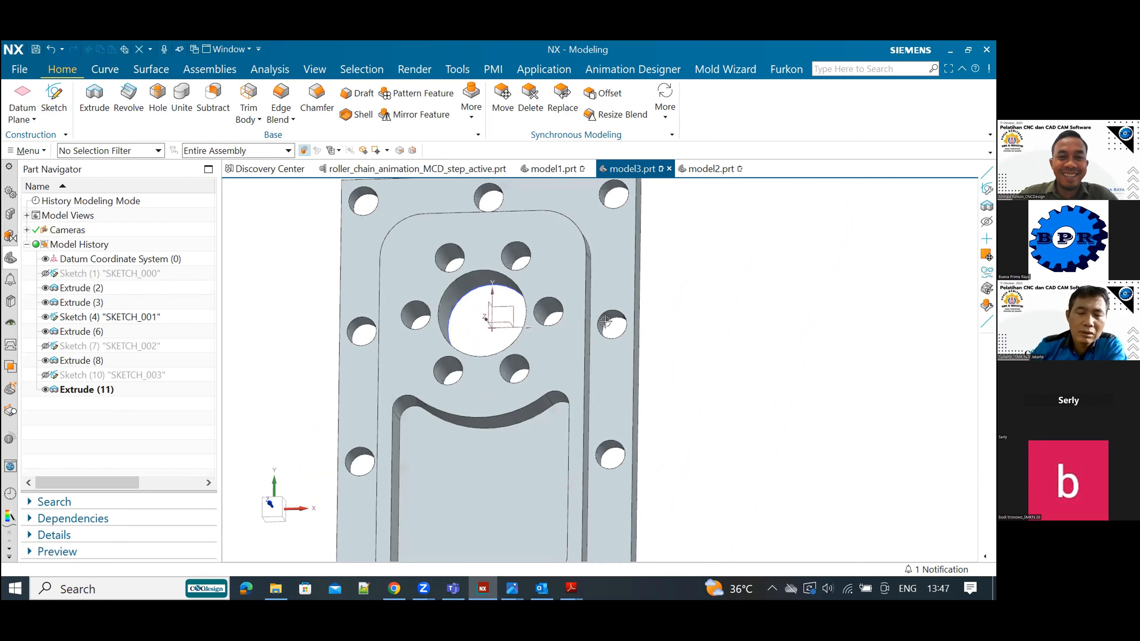
middle_drag(310, 264, 257, 265)
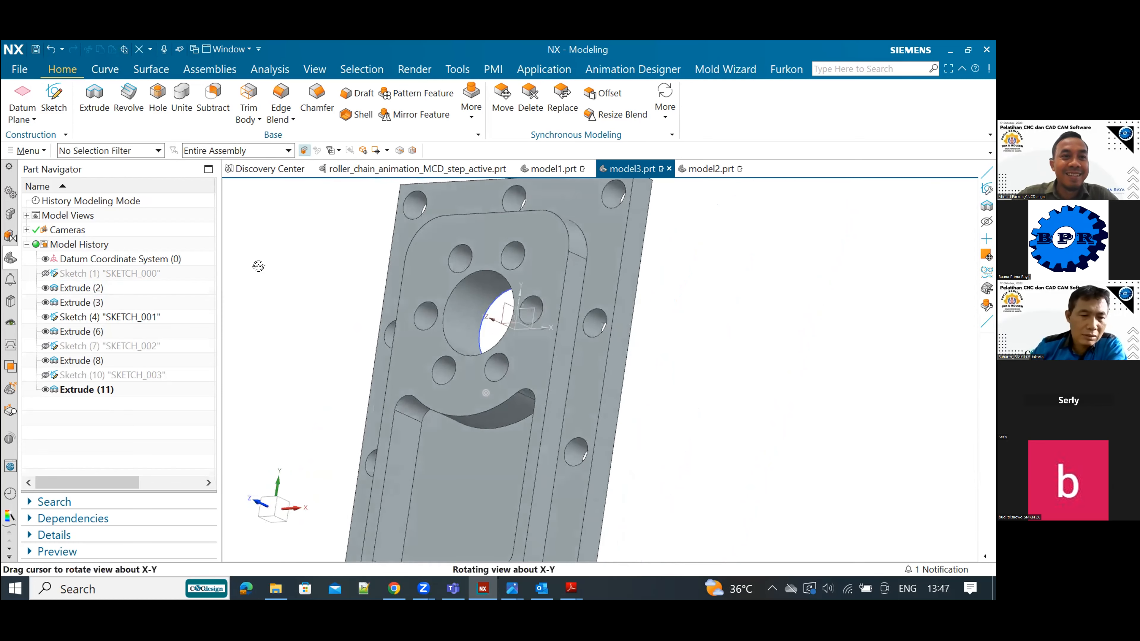
Step: Start an extrusion using the outer circle of SKETCH_001, Arc4, as its section
click(95, 105)
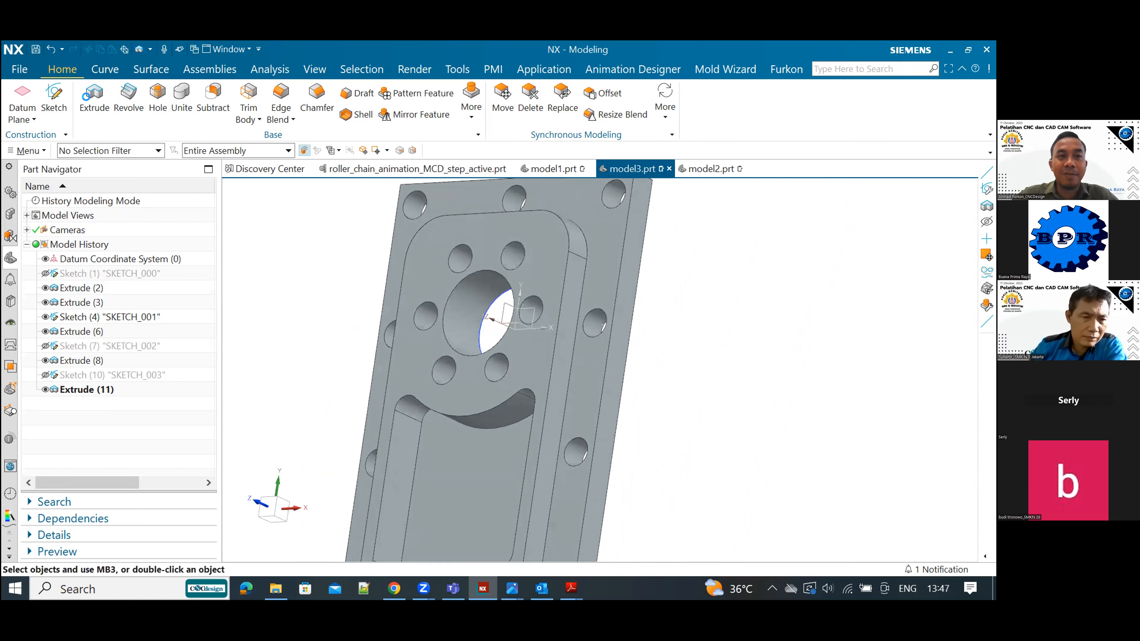
middle_drag(646, 329, 605, 273)
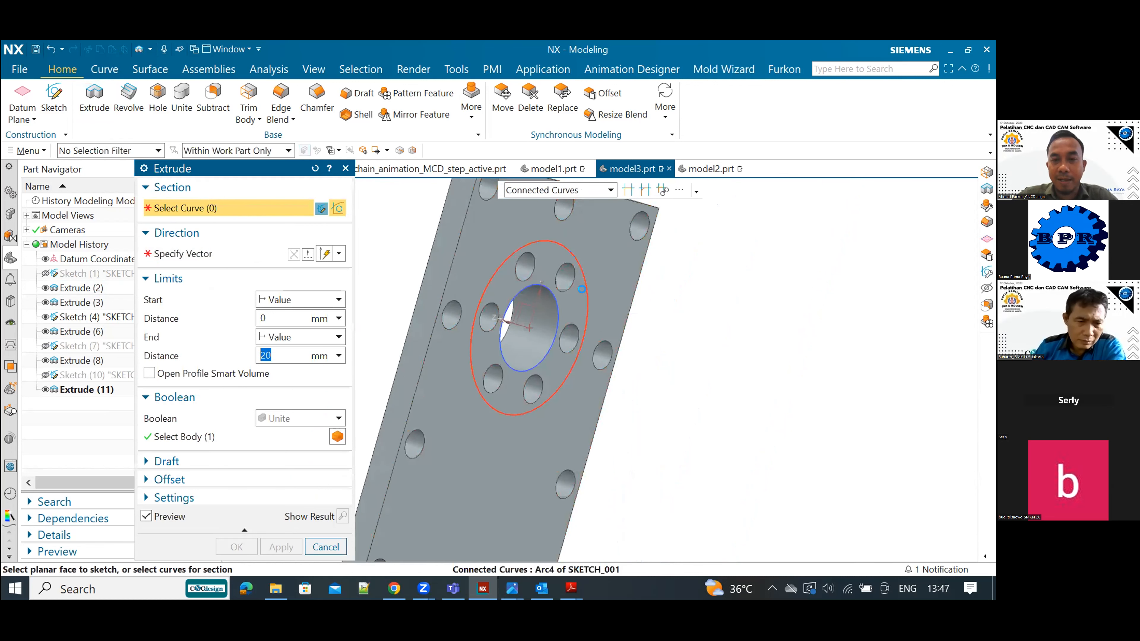
click(582, 289)
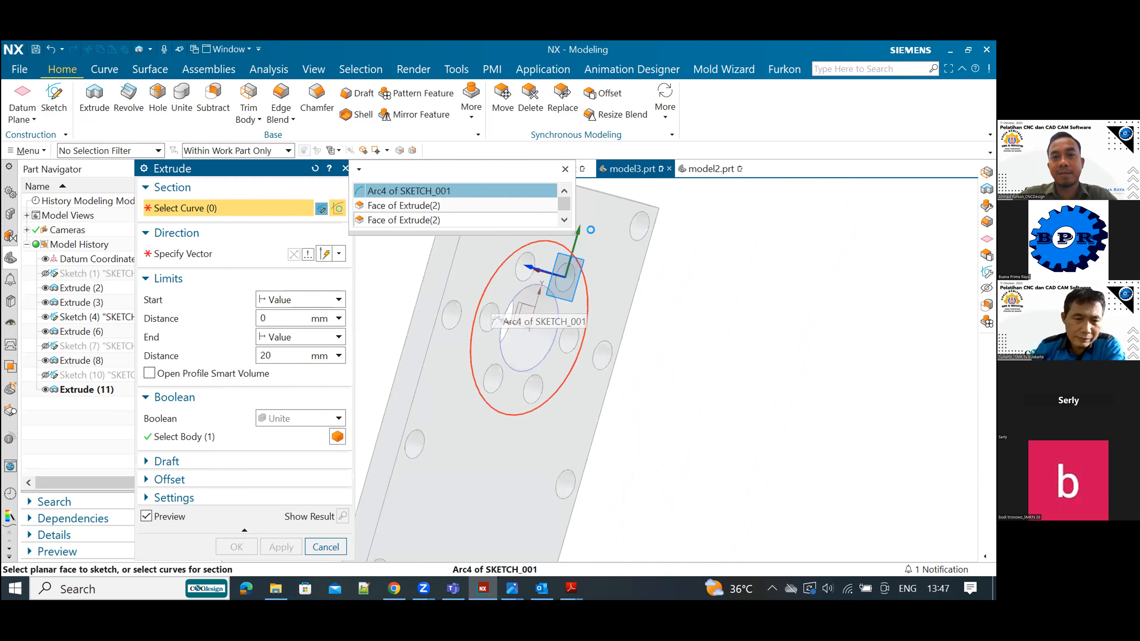
click(459, 191)
middle_drag(737, 330, 790, 348)
middle_drag(533, 307, 512, 336)
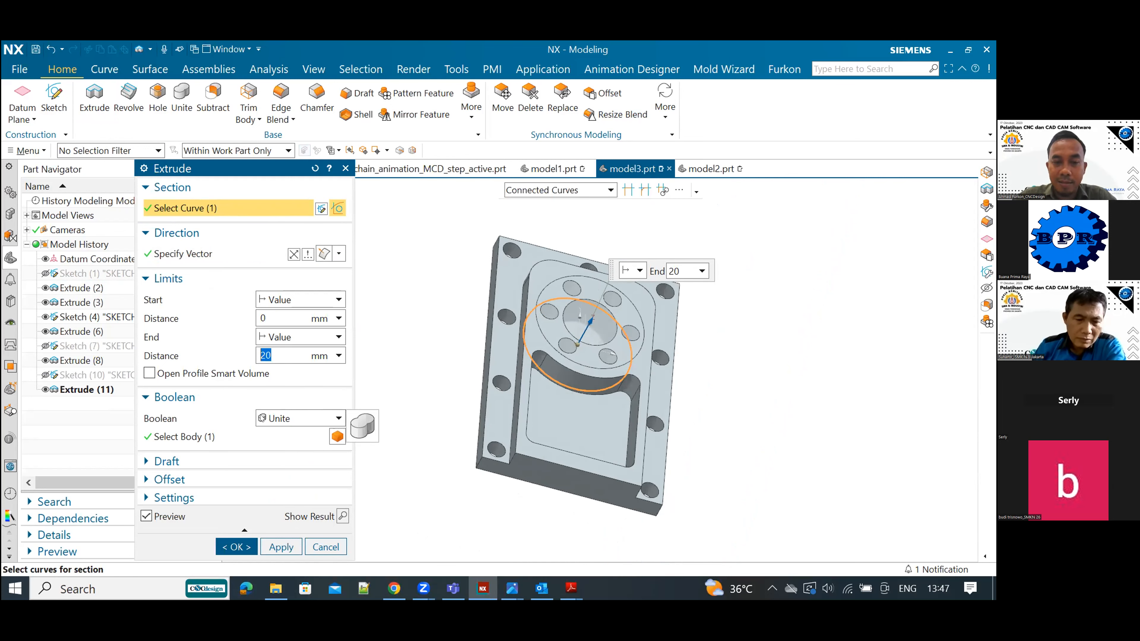
Step: Set the extrusion's Boolean operation to Subtract from the plate body
click(337, 420)
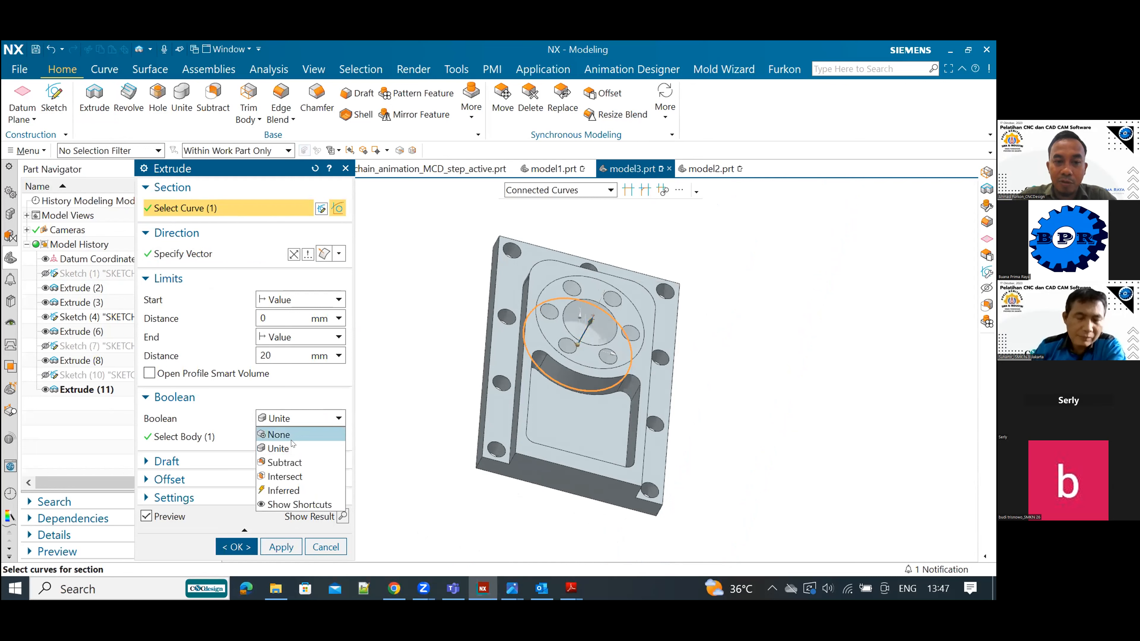
click(286, 462)
middle_drag(519, 360, 591, 347)
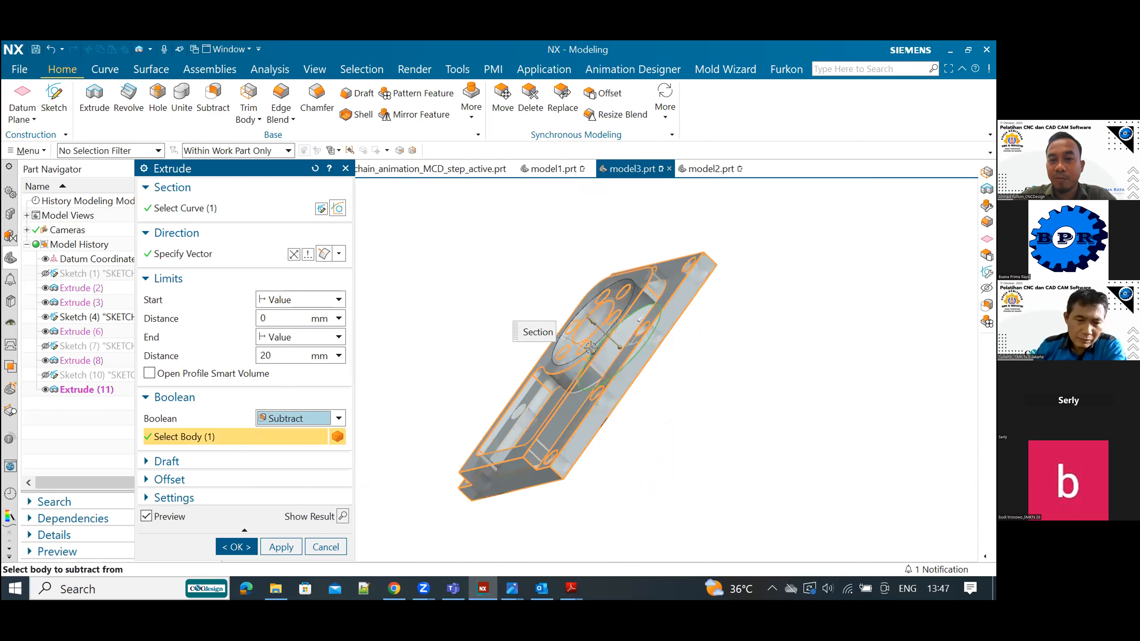
middle_drag(484, 328, 516, 372)
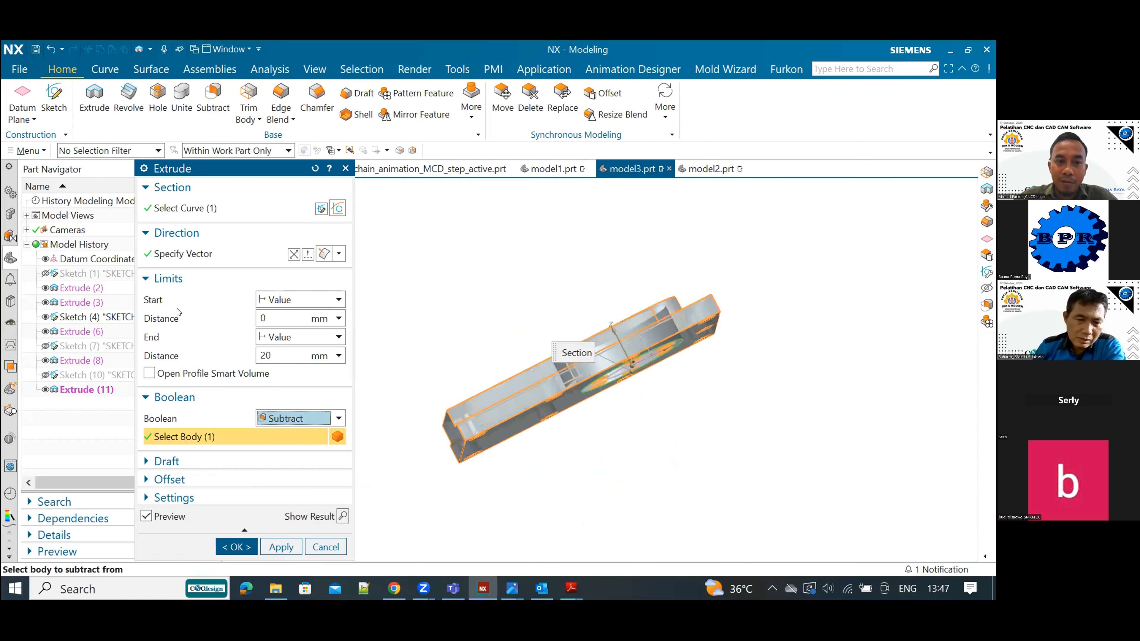
Step: Set the cut's start distance to 10 mm and create the circular recess with a 20 mm end distance
click(278, 319)
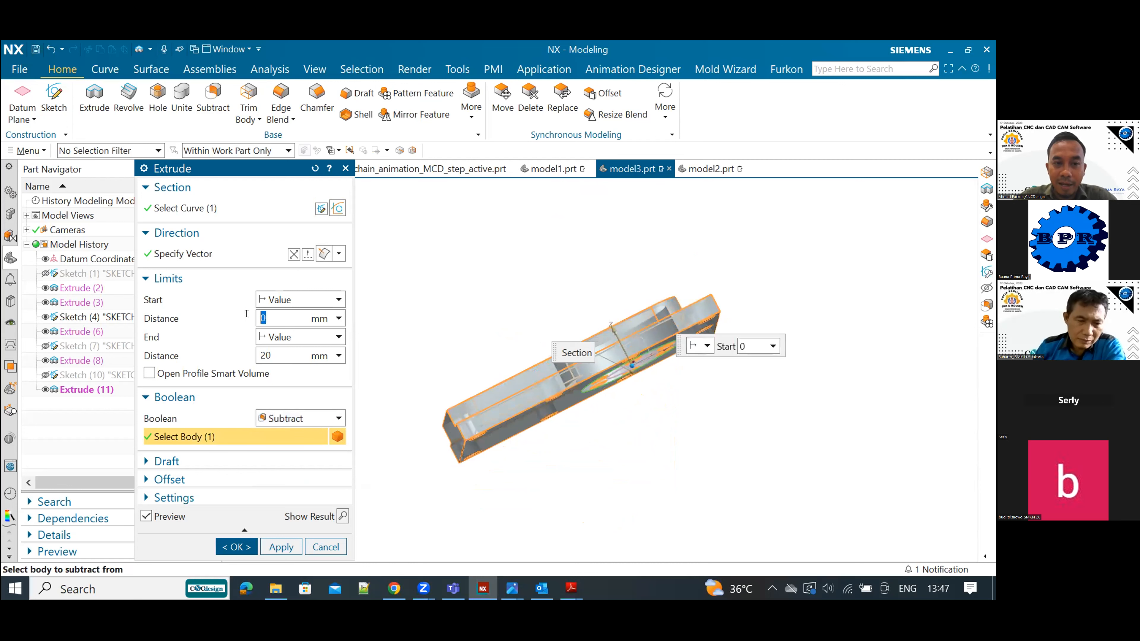
mouse_move(497, 306)
middle_down()
mouse_move(480, 319)
mouse_move(491, 321)
middle_up()
scroll(624, 312, up, 3)
middle_drag(625, 312, 638, 314)
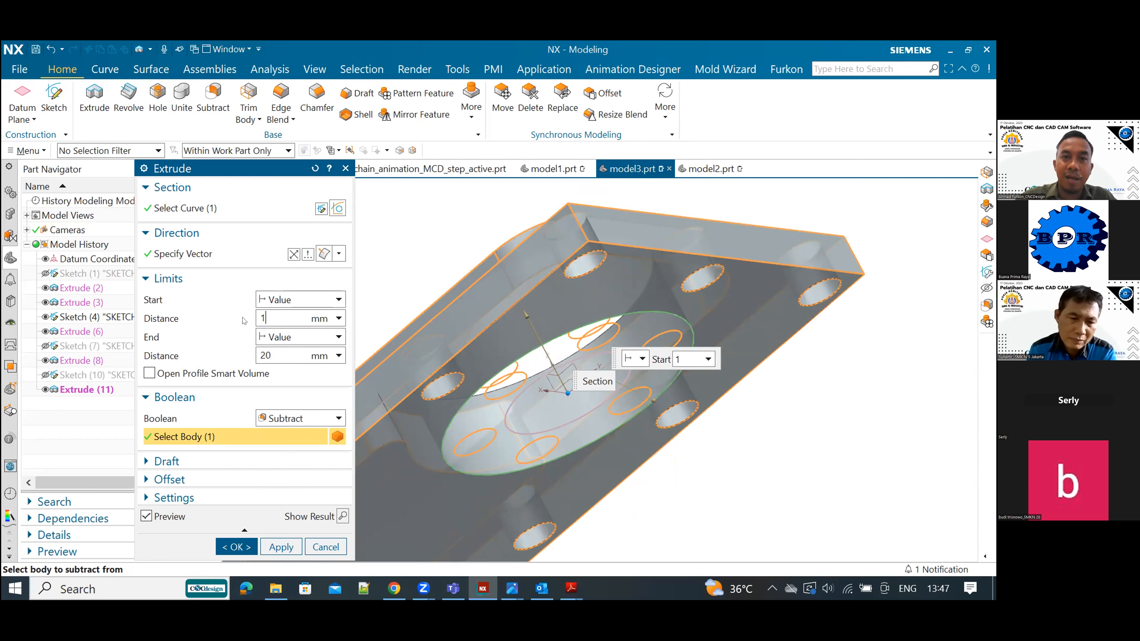
key(Return)
middle_drag(535, 468, 676, 408)
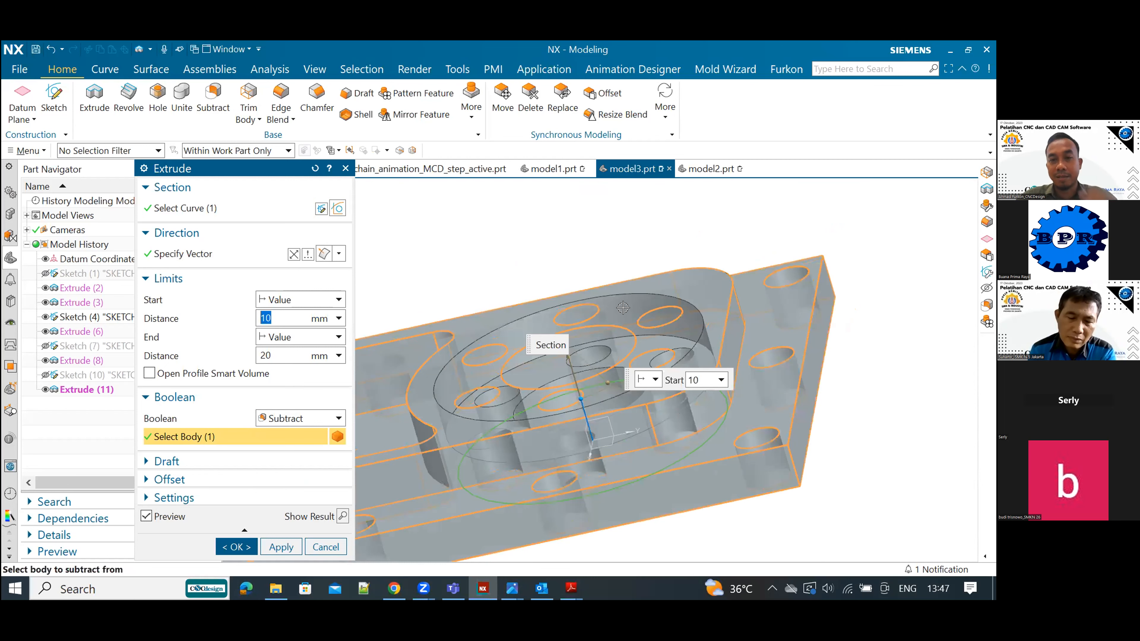
middle_drag(679, 298, 720, 380)
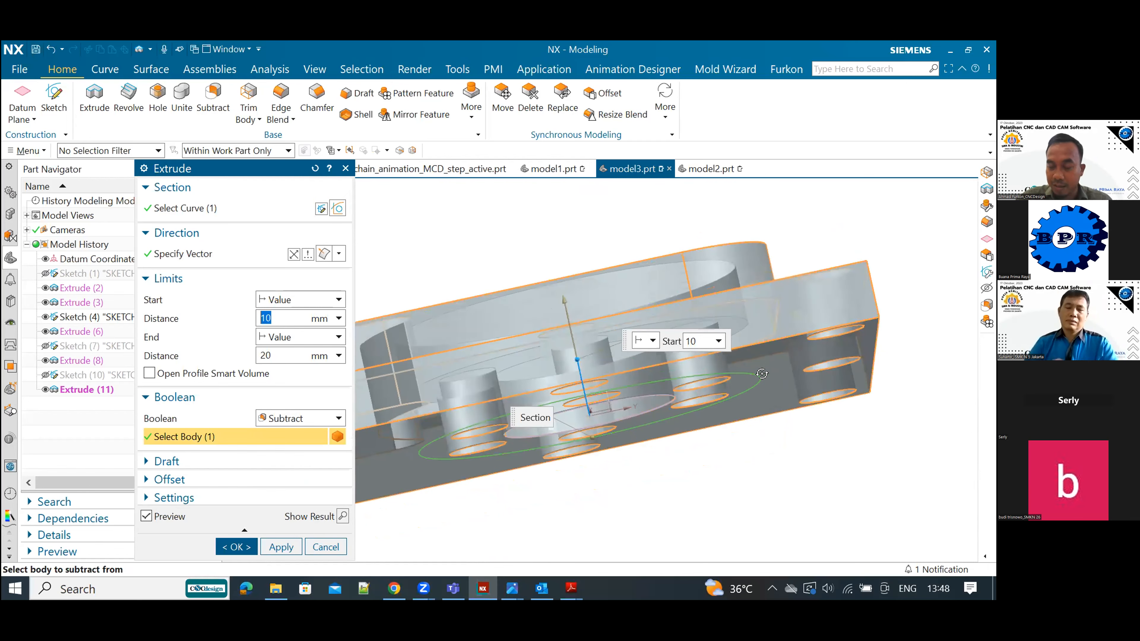
middle_drag(546, 281, 368, 225)
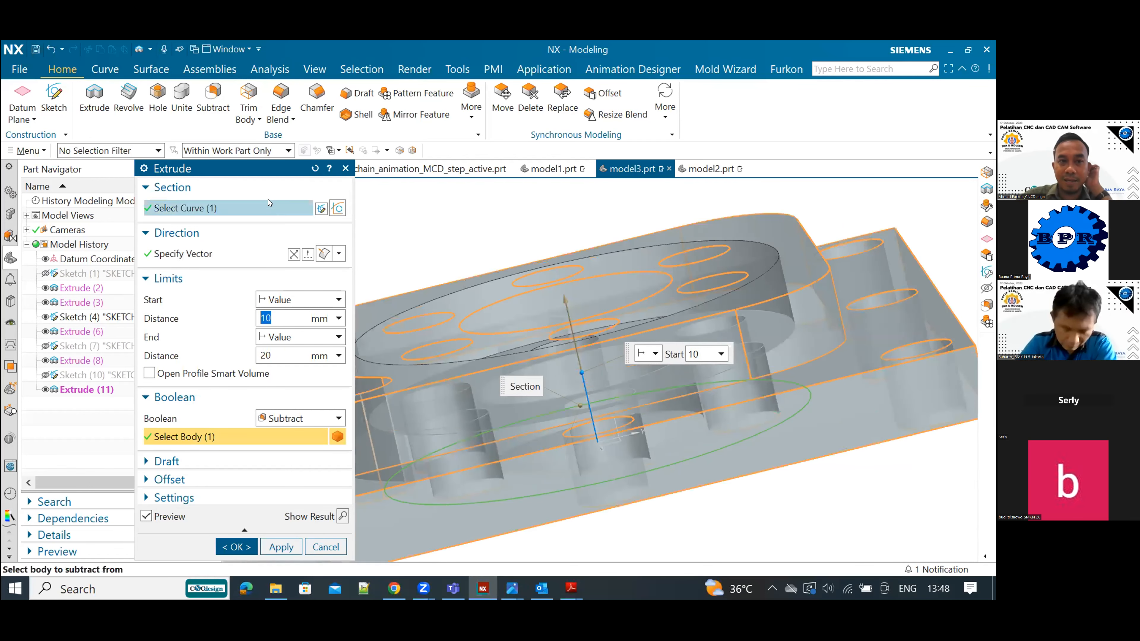
drag(275, 167, 256, 119)
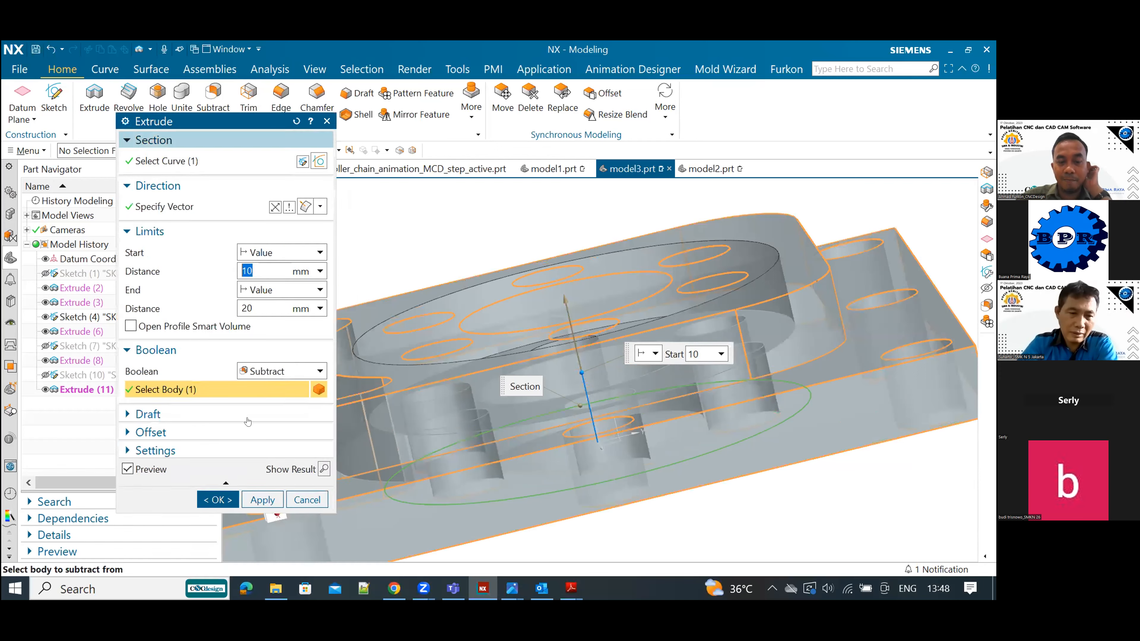
click(218, 499)
Step: Reopen the new recess extrusion to review its start and end distances, and cancel without edits
middle_drag(267, 503, 547, 358)
double_click(458, 288)
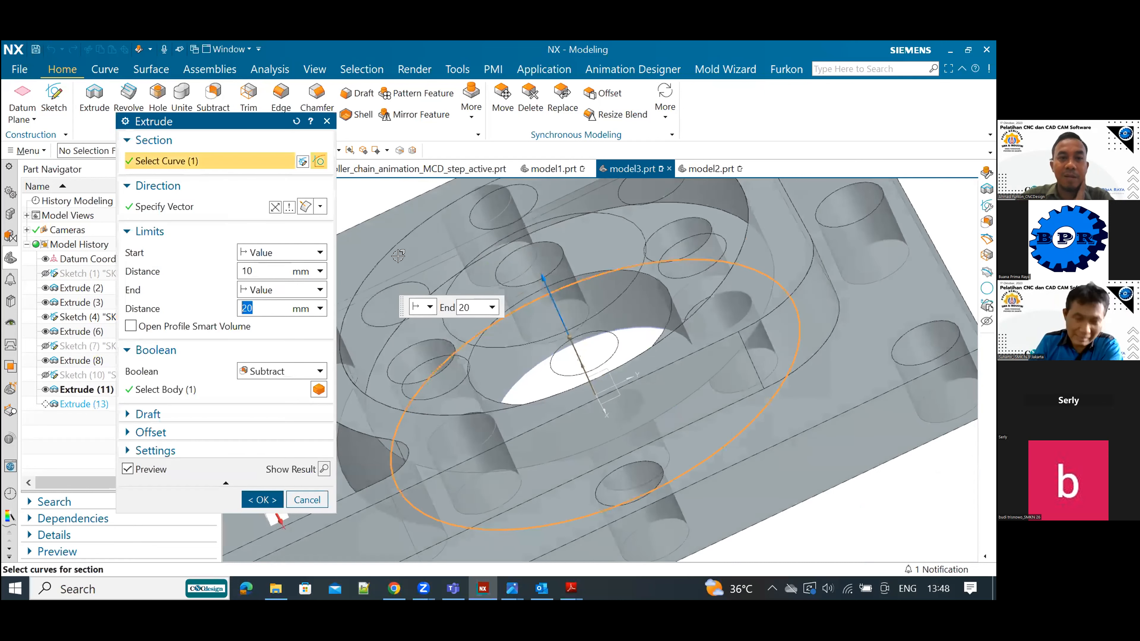
click(255, 266)
key(Tab)
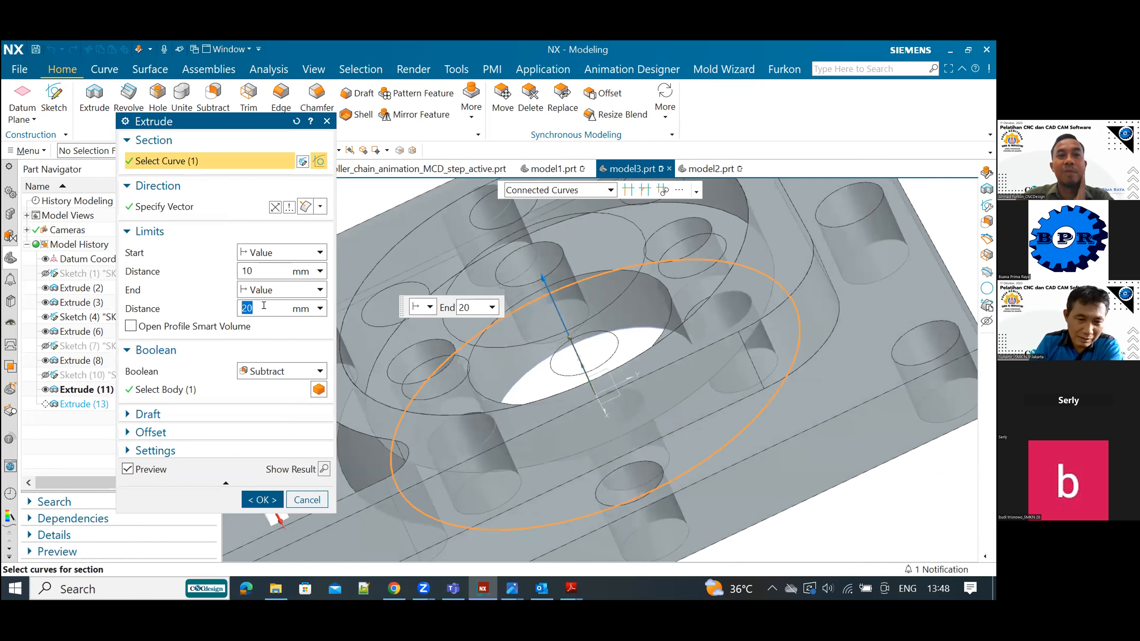
click(263, 305)
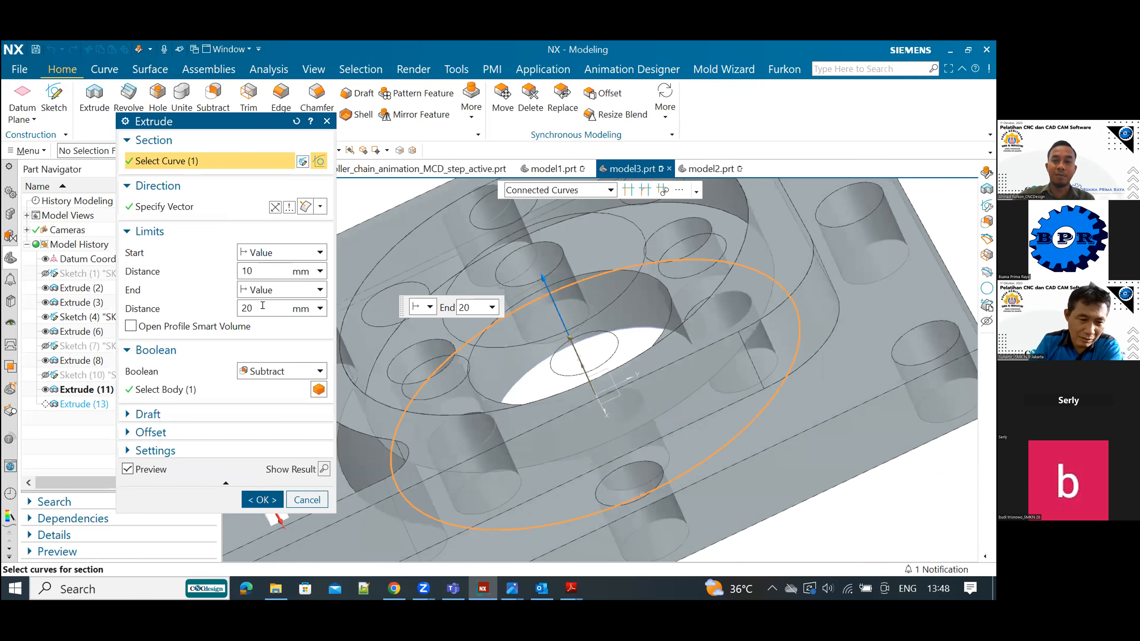
click(301, 500)
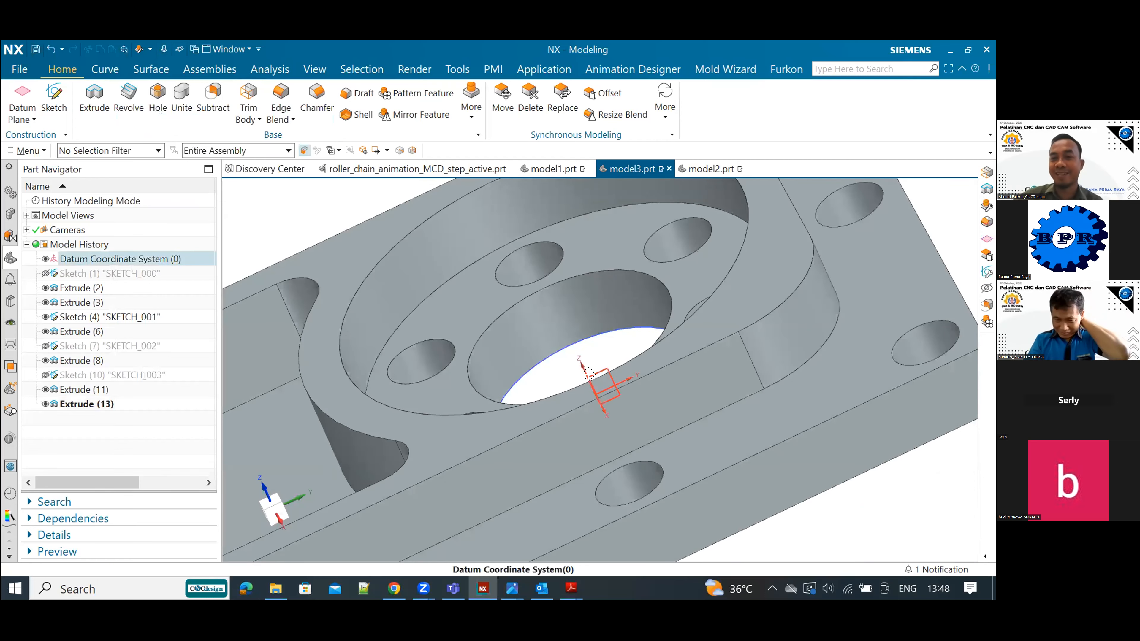
Step: Examine the plate's restored circular recess, central bore, pocket and border holes in close-up and full front views
scroll(575, 362, up, 3)
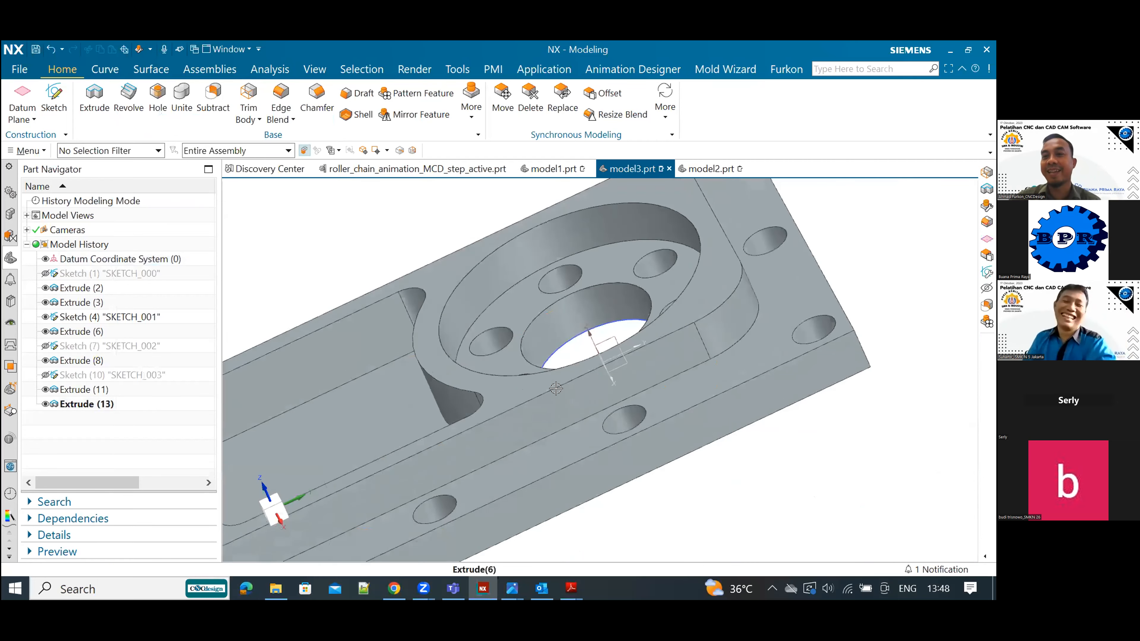
middle_drag(549, 406, 582, 453)
scroll(655, 379, up, 4)
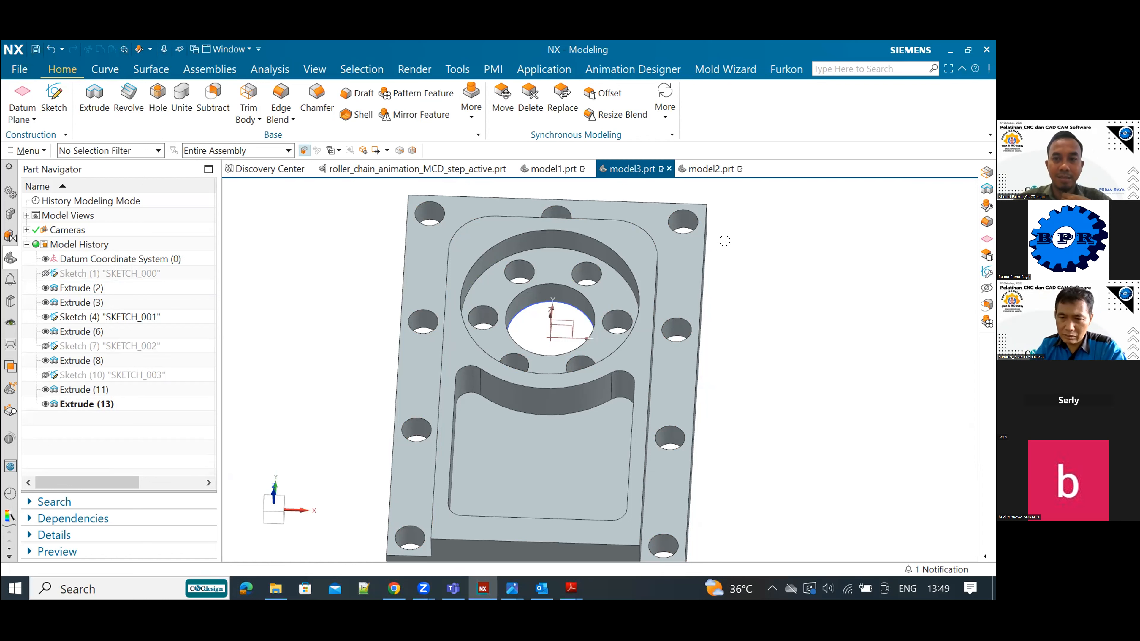
scroll(751, 429, down, 1)
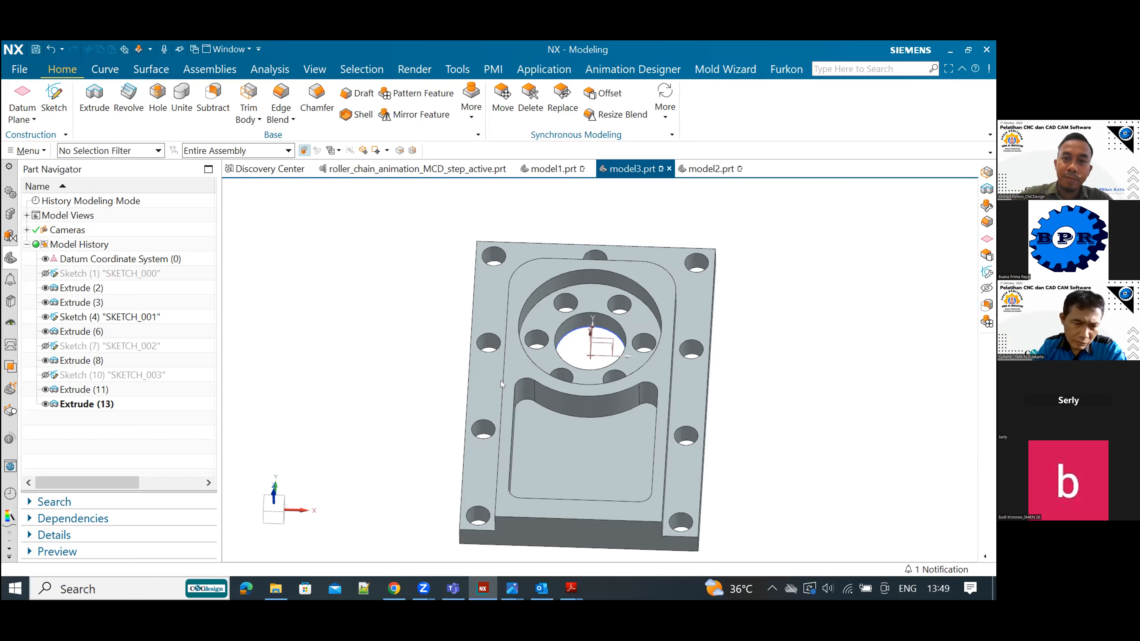
scroll(373, 290, down, 5)
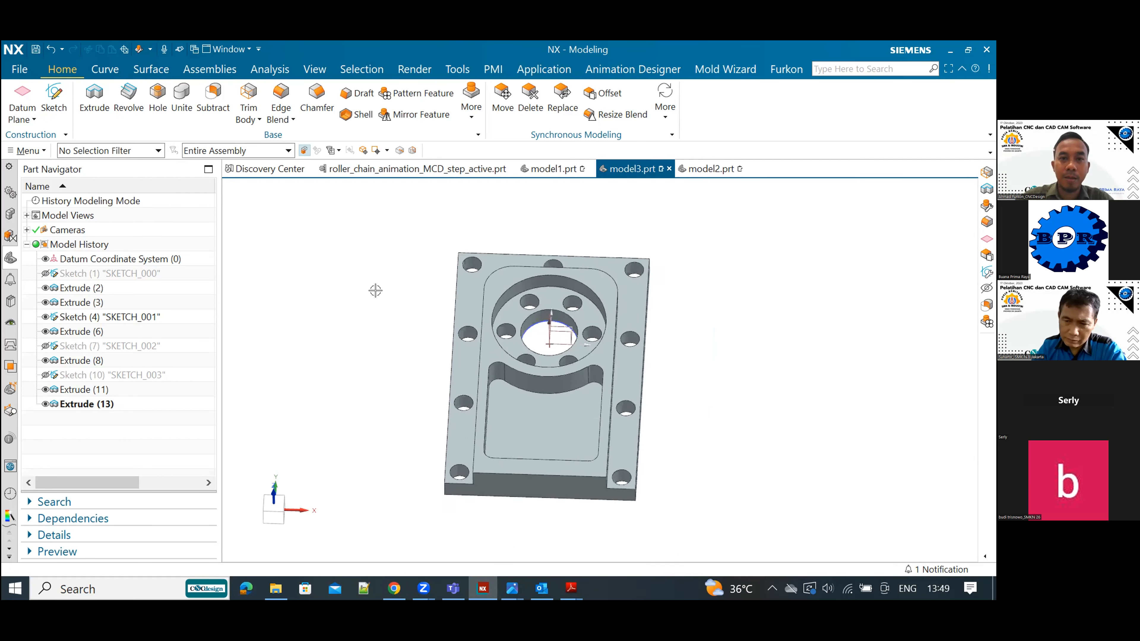
middle_drag(347, 395, 536, 420)
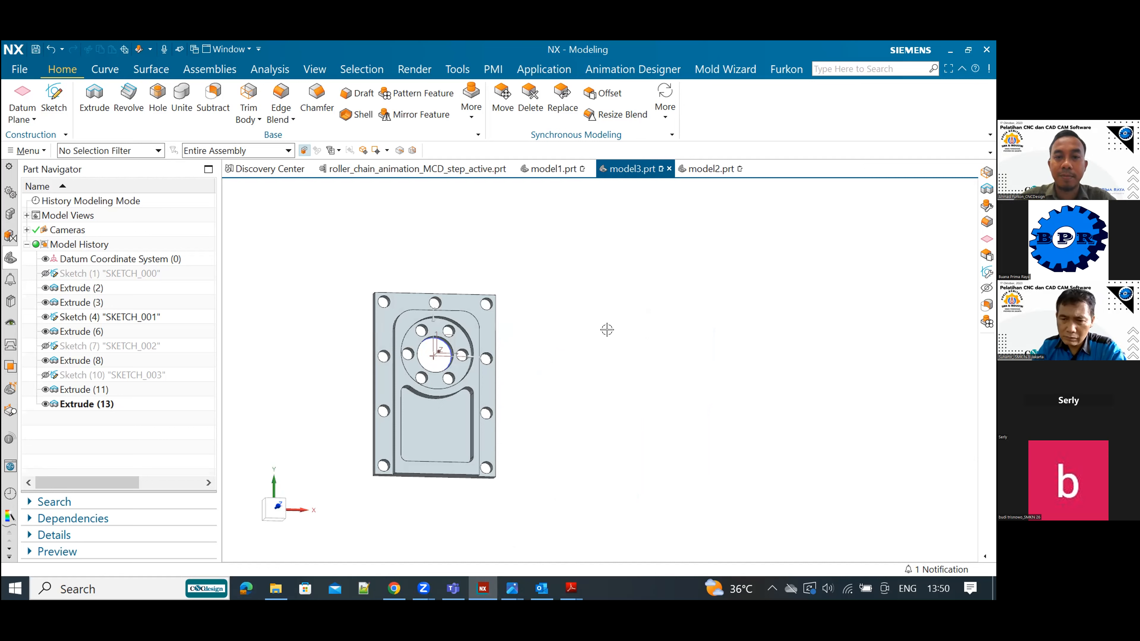
scroll(607, 321, down, 1)
middle_drag(608, 314, 583, 316)
middle_drag(582, 366, 591, 373)
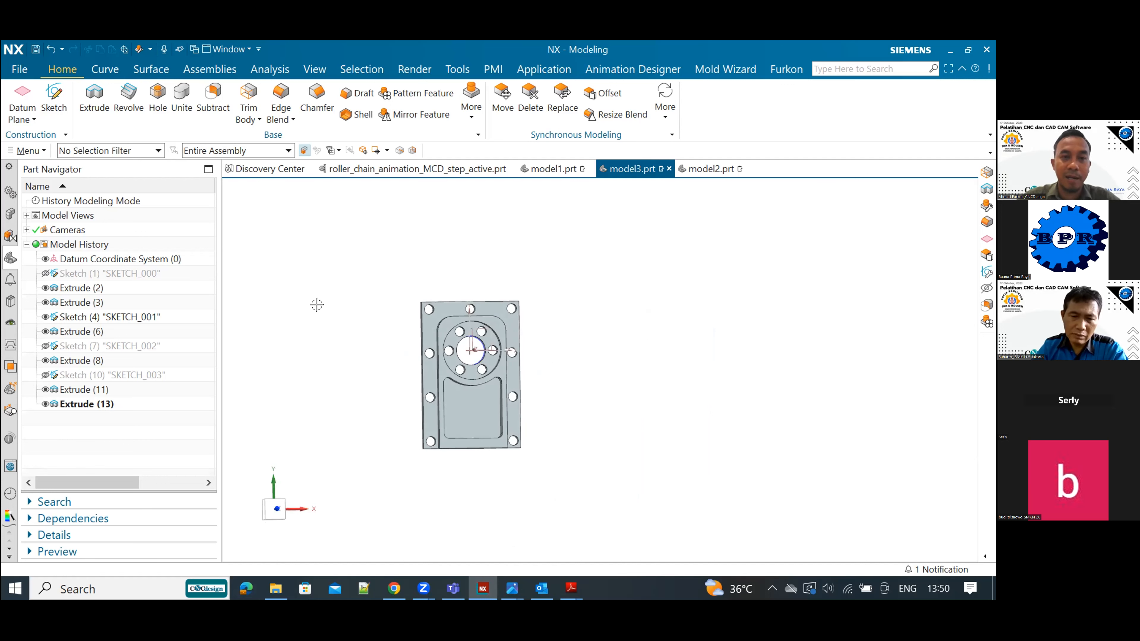
Step: Create a new part named model4.prt from the Model template in millimetres
middle_drag(310, 305, 331, 305)
middle_drag(364, 354, 374, 372)
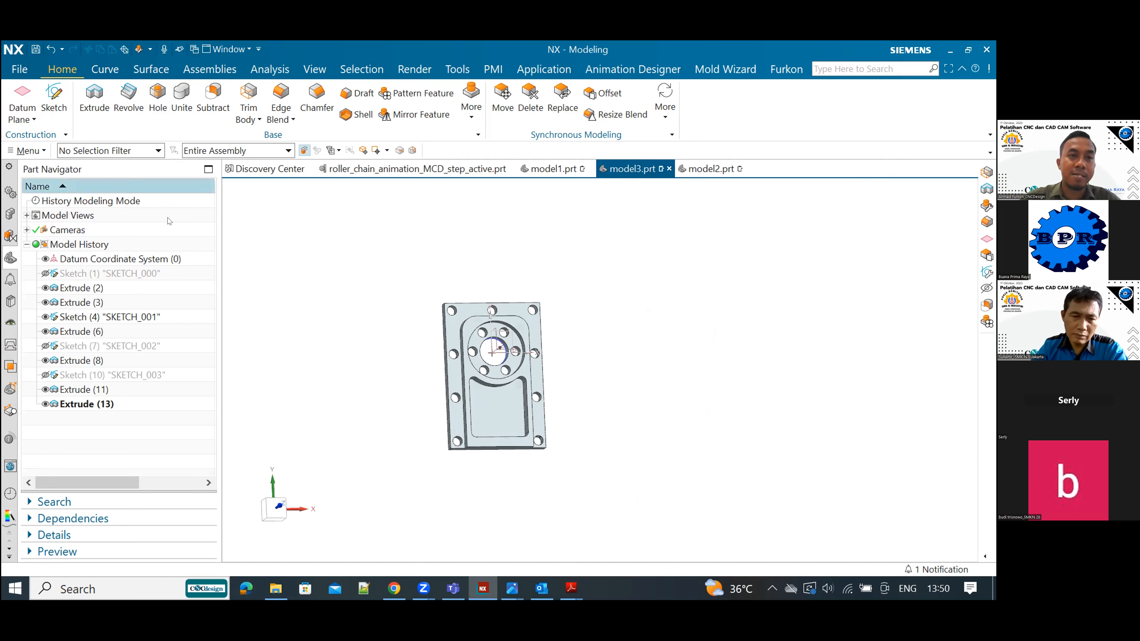
click(18, 68)
click(374, 181)
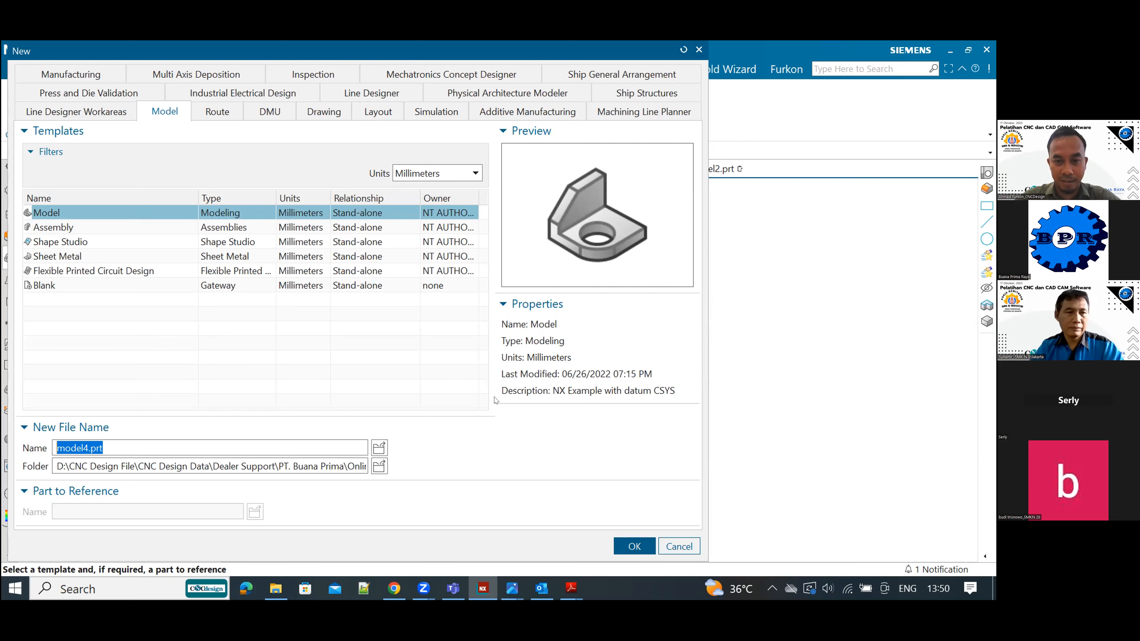
click(634, 545)
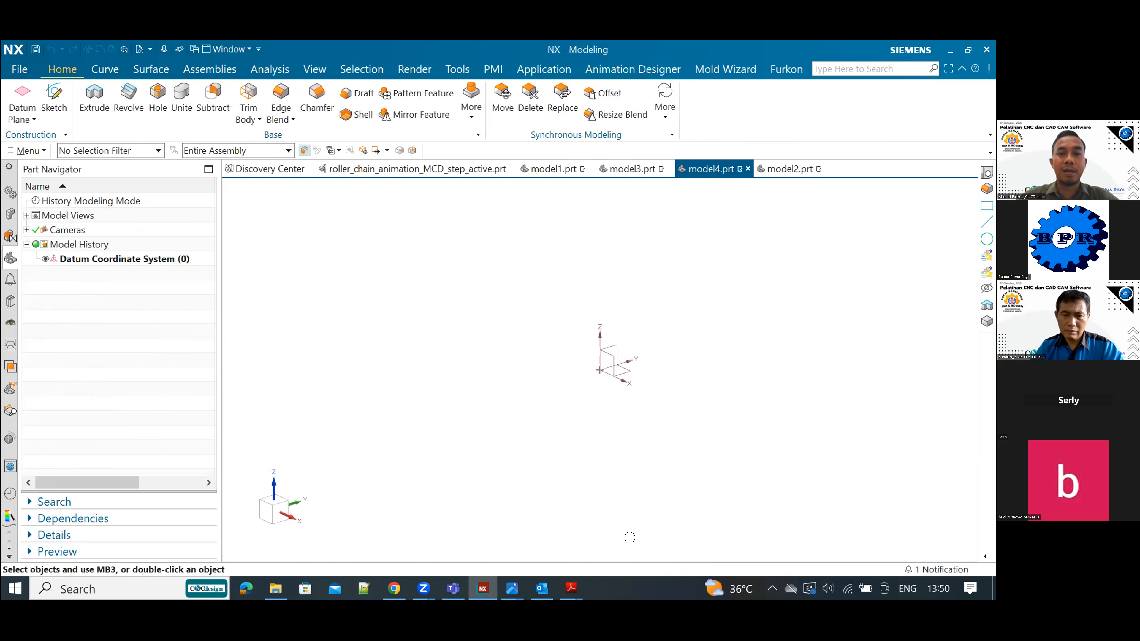
scroll(409, 307, down, 3)
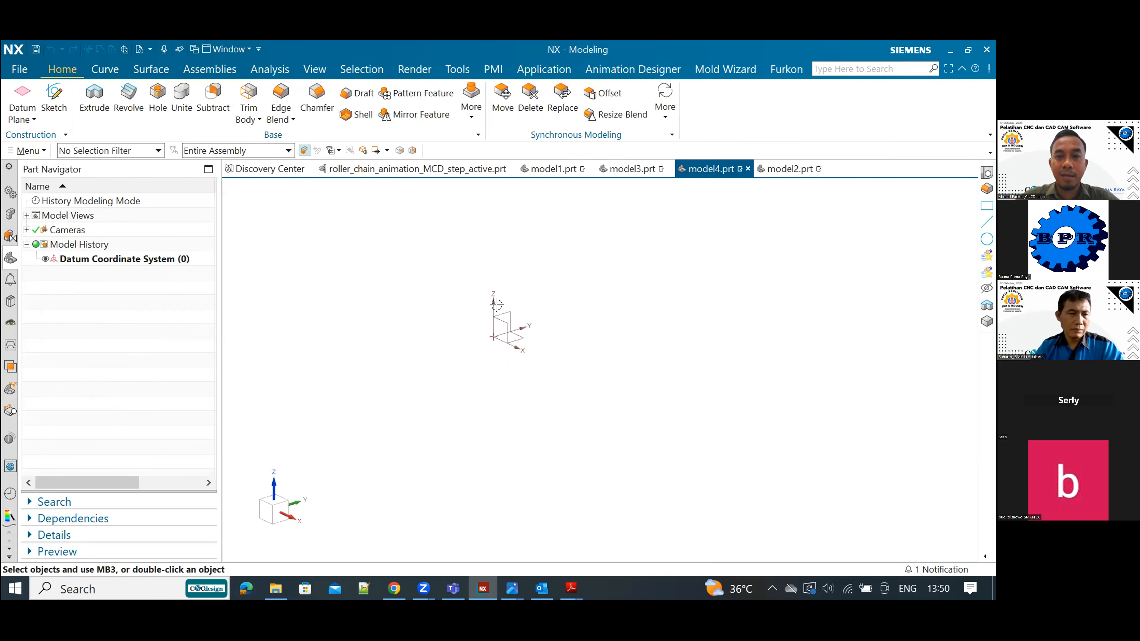
middle_drag(497, 310, 499, 319)
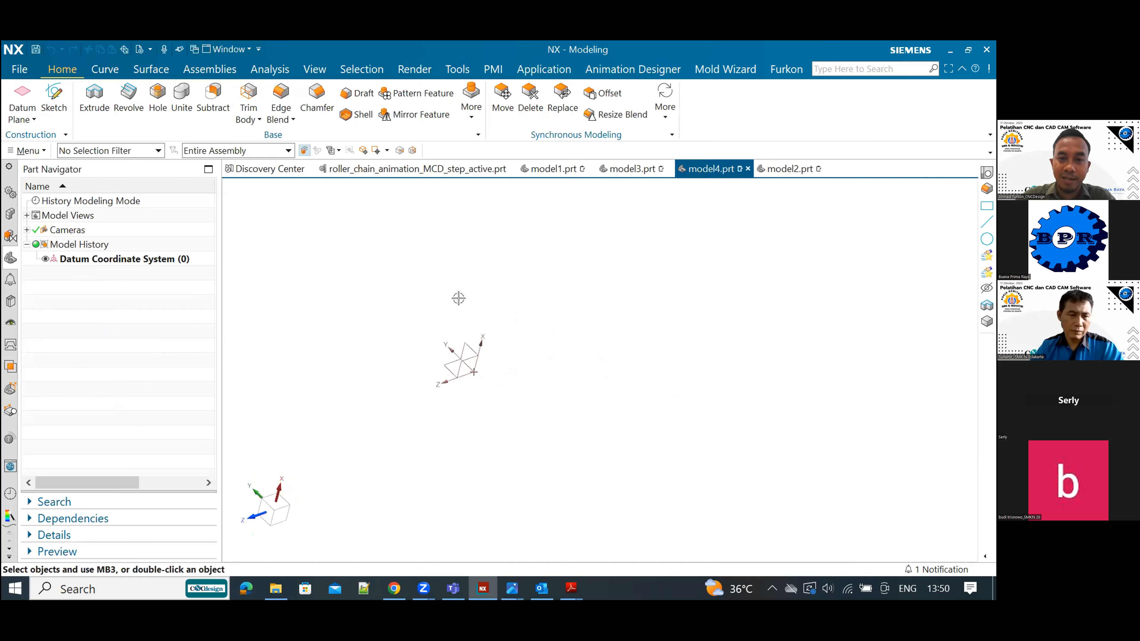
middle_drag(542, 307, 616, 331)
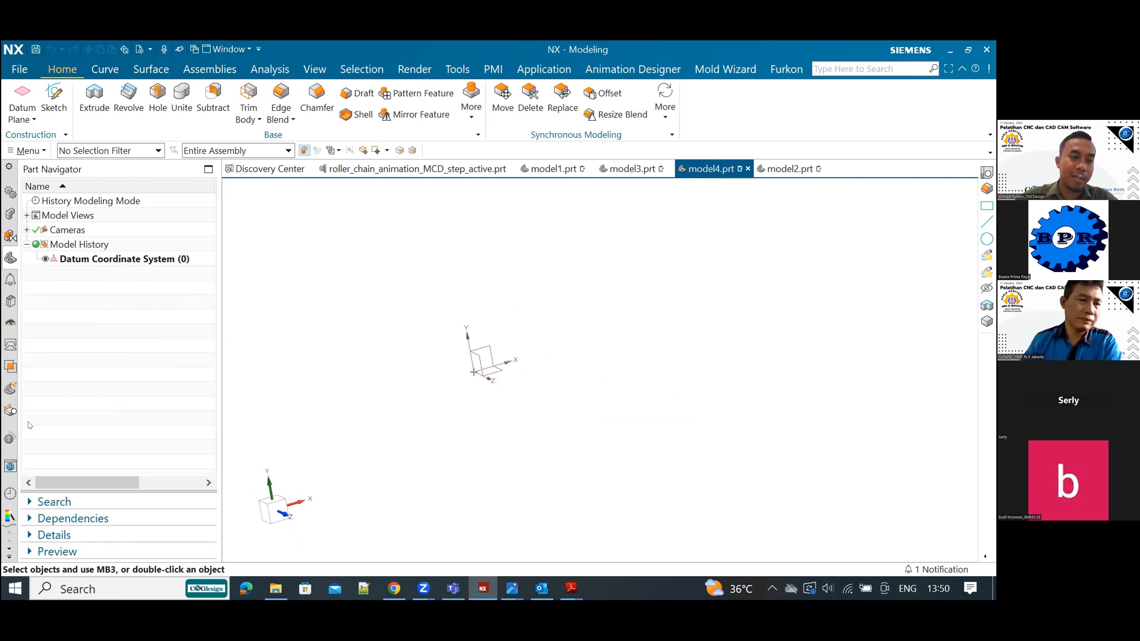
Step: Review the available content roles, start loading the Advanced role but cancel it, and return to the part's model history
click(8, 557)
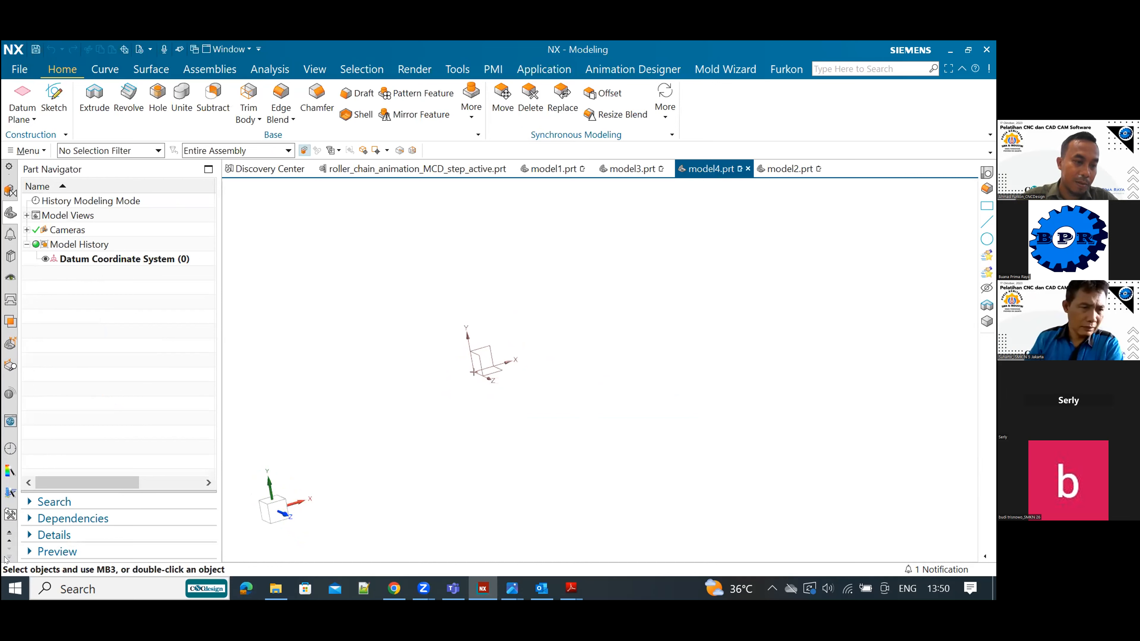
click(9, 515)
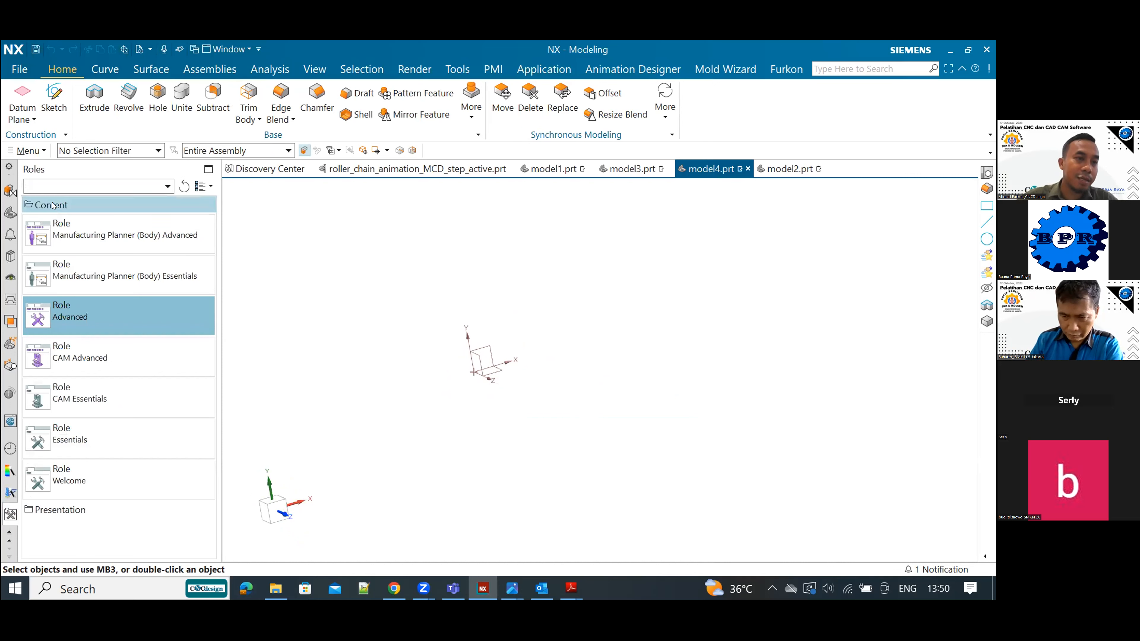
click(28, 204)
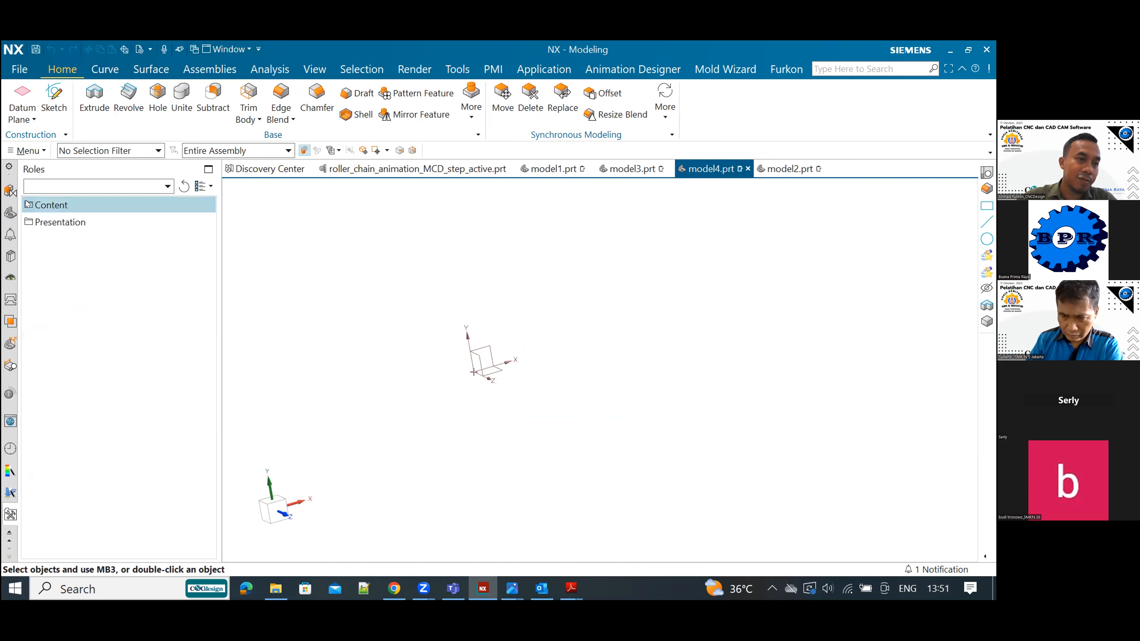
click(27, 204)
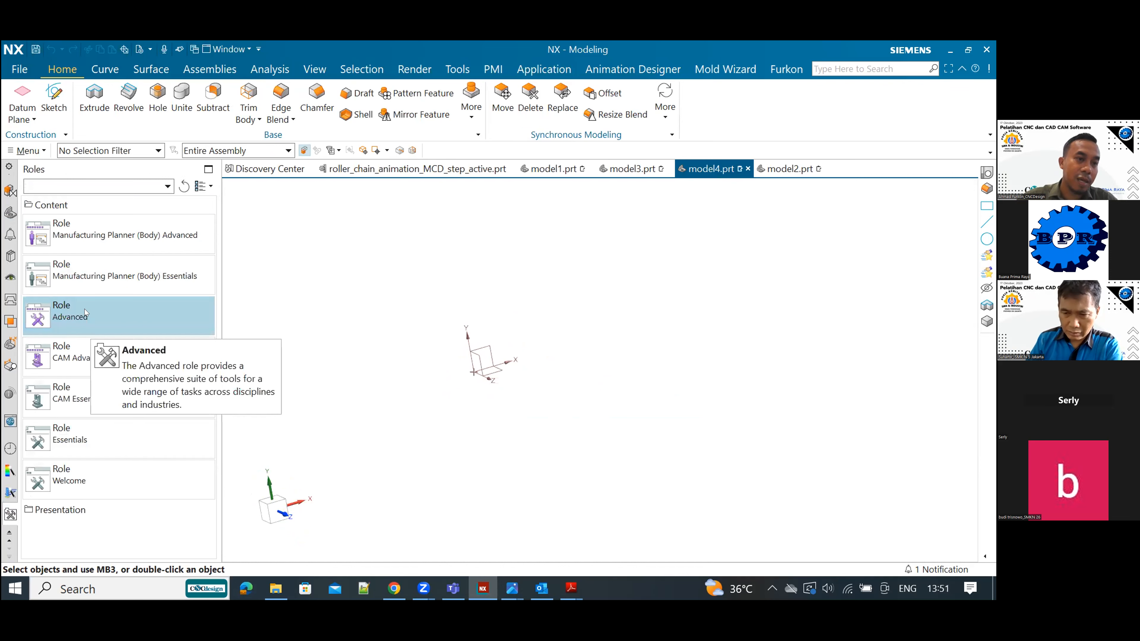
click(54, 318)
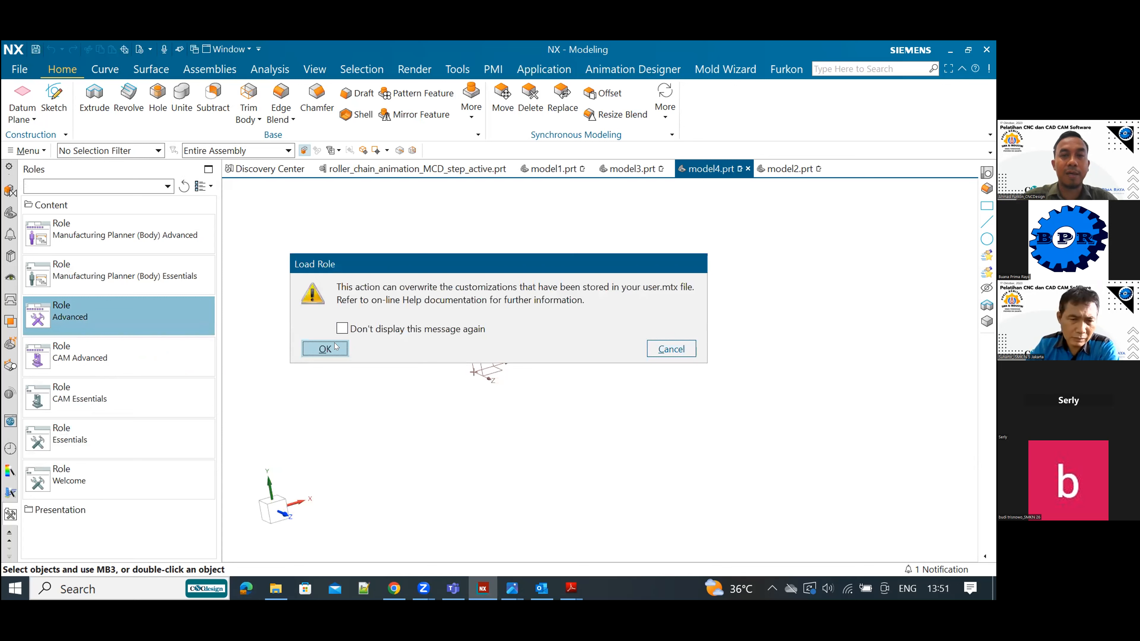
click(671, 349)
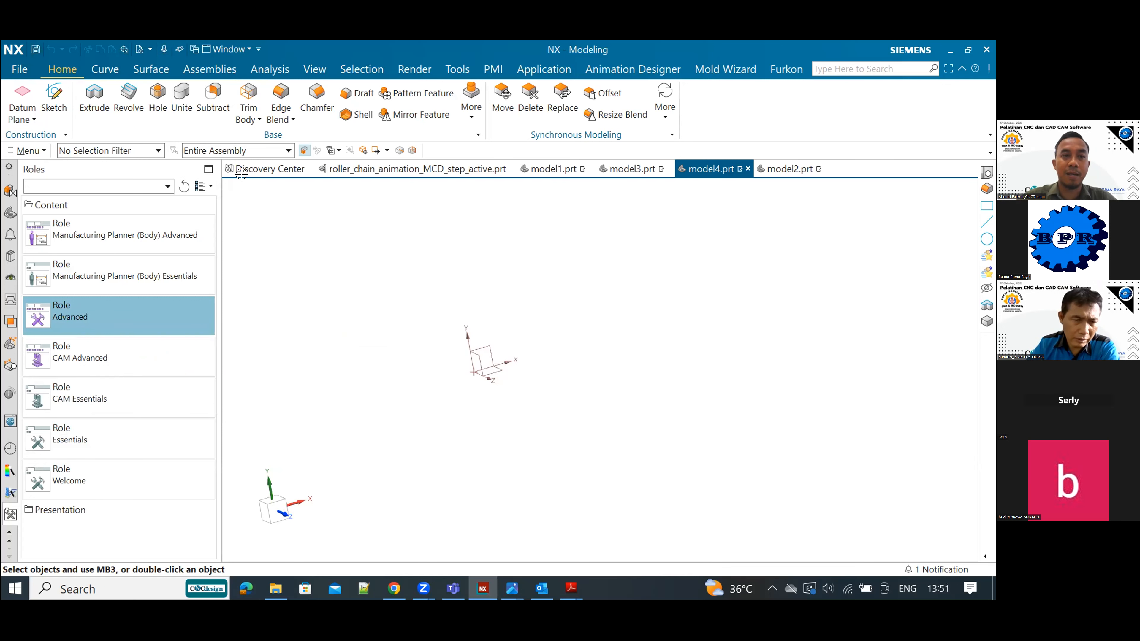
middle_drag(458, 301, 438, 287)
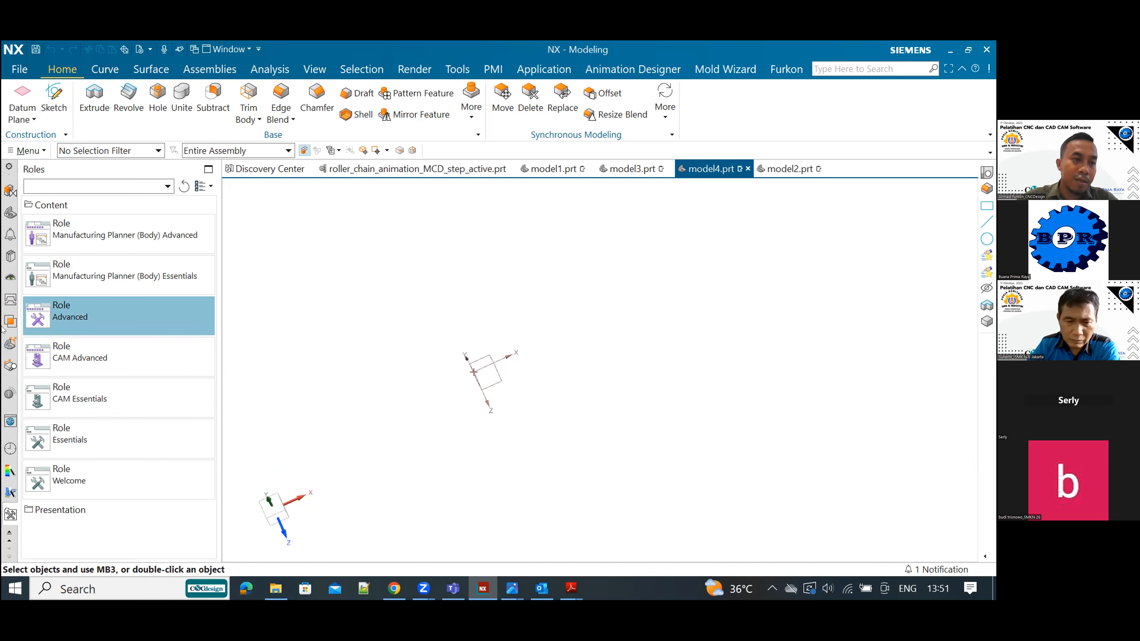
click(9, 212)
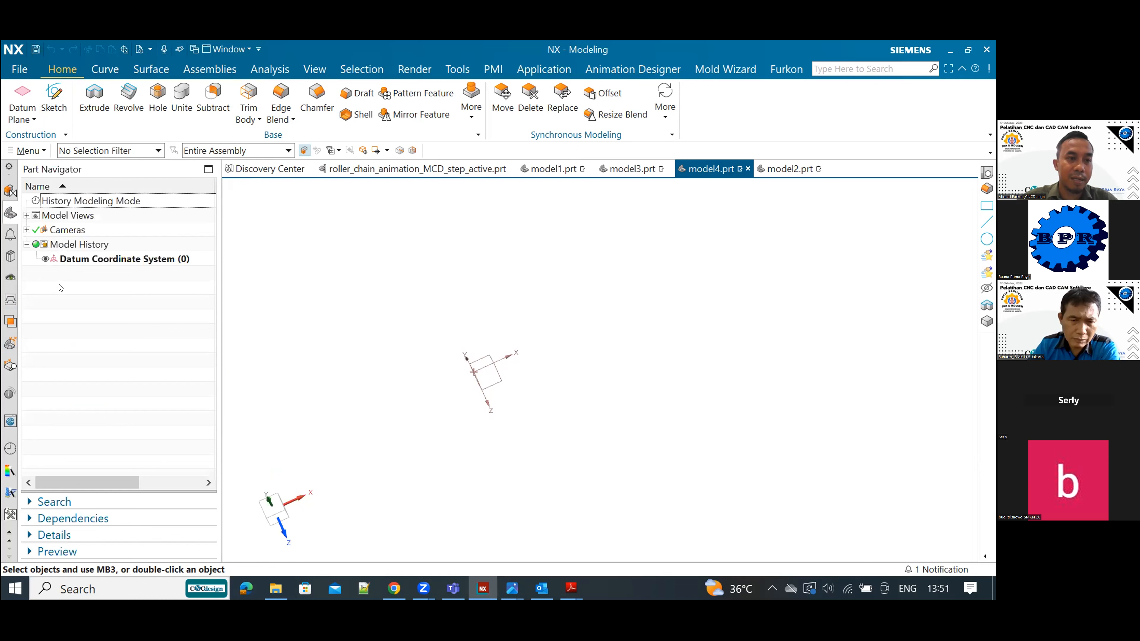
Step: Orient the empty part's view to Top
middle_drag(448, 321, 401, 307)
middle_drag(615, 313, 646, 355)
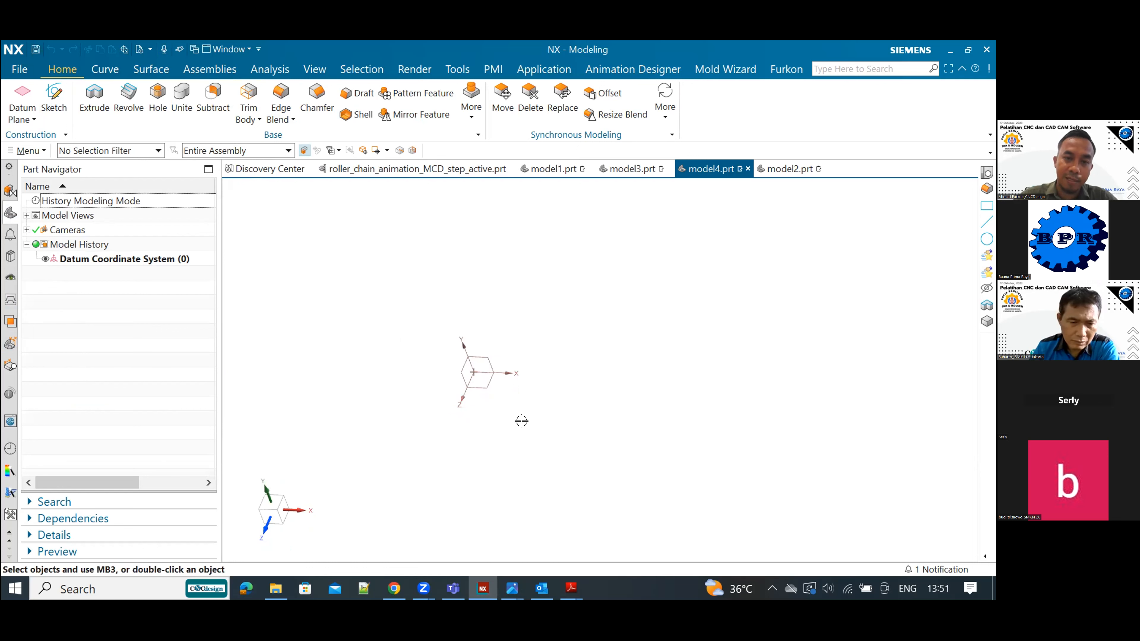
right_click(657, 262)
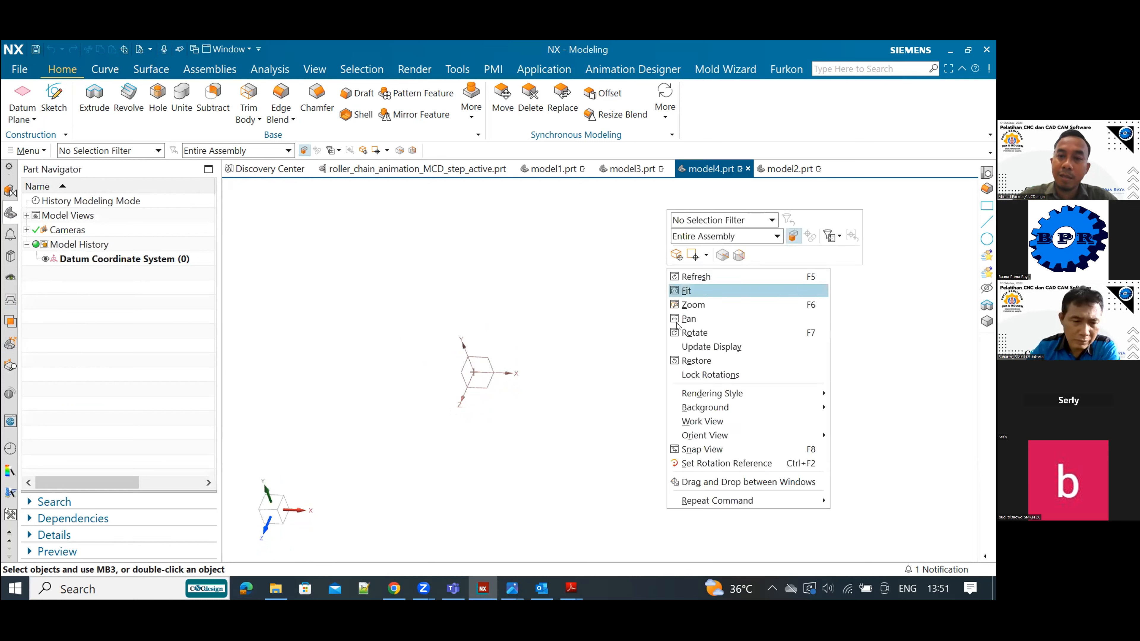
mouse_move(733, 435)
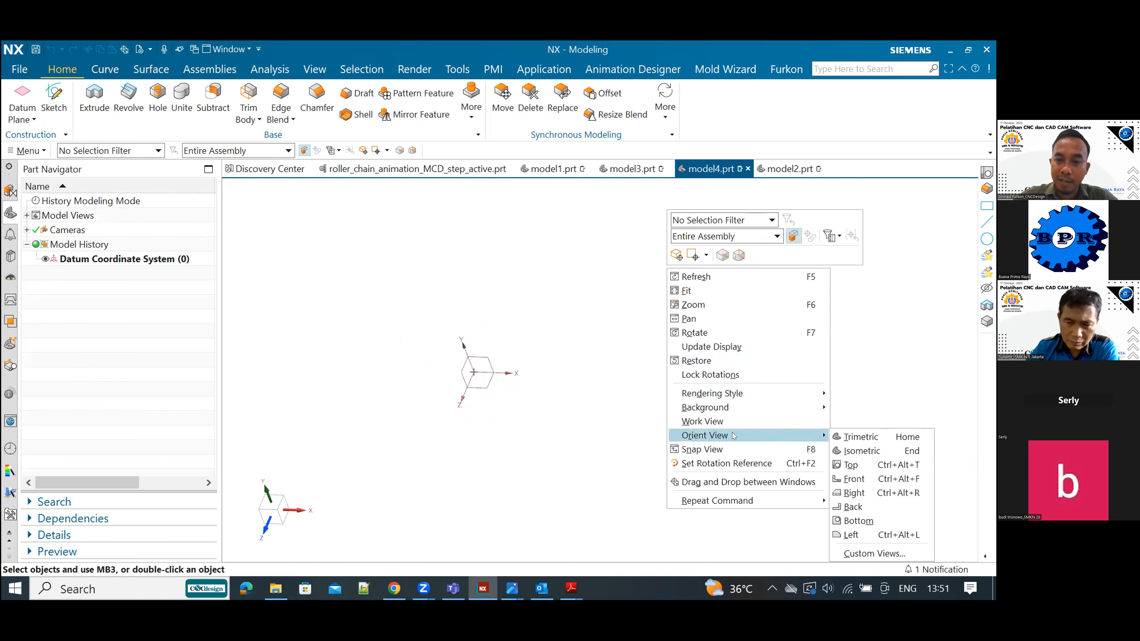
click(851, 467)
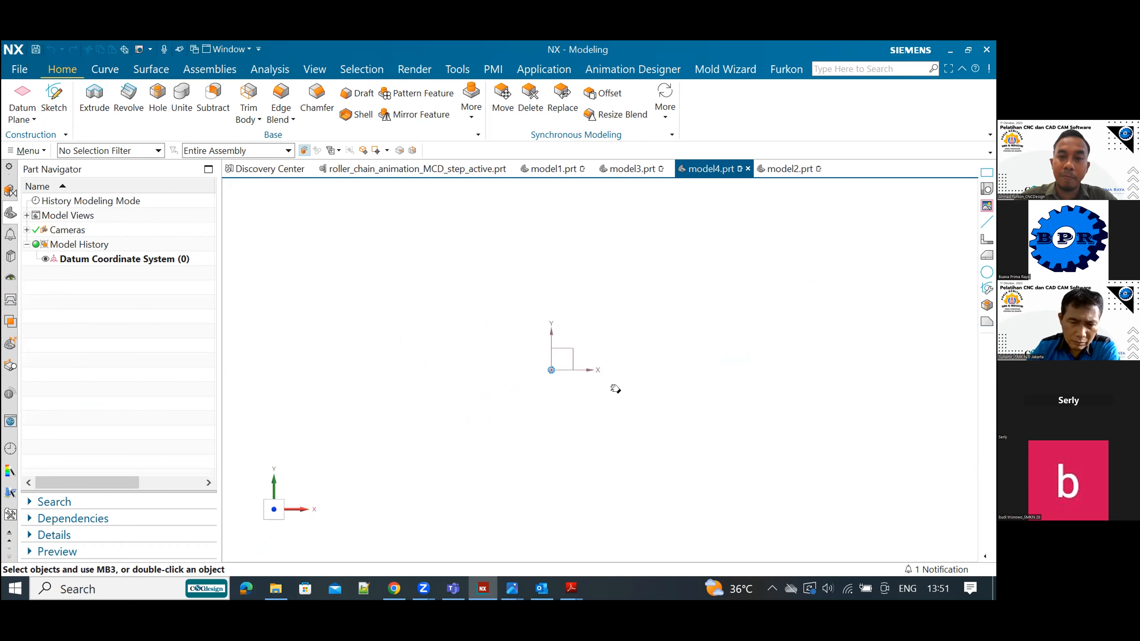
scroll(432, 399, up, 4)
scroll(457, 316, up, 1)
scroll(457, 316, up, 2)
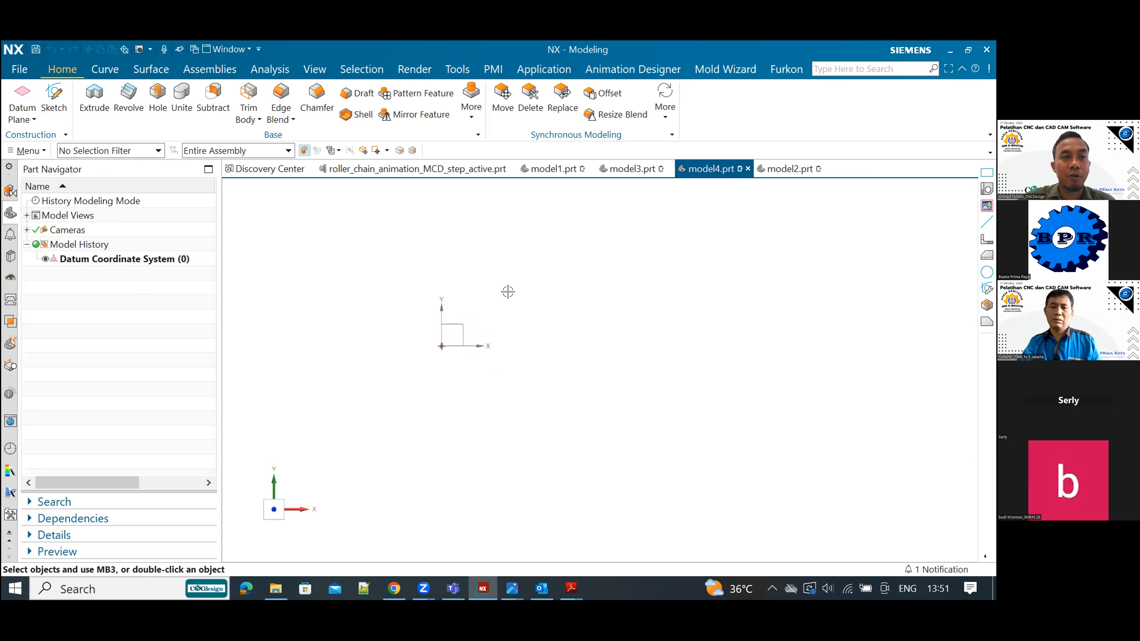
Step: Create a new sketch on the Top plane with the default orientation and origin
click(50, 94)
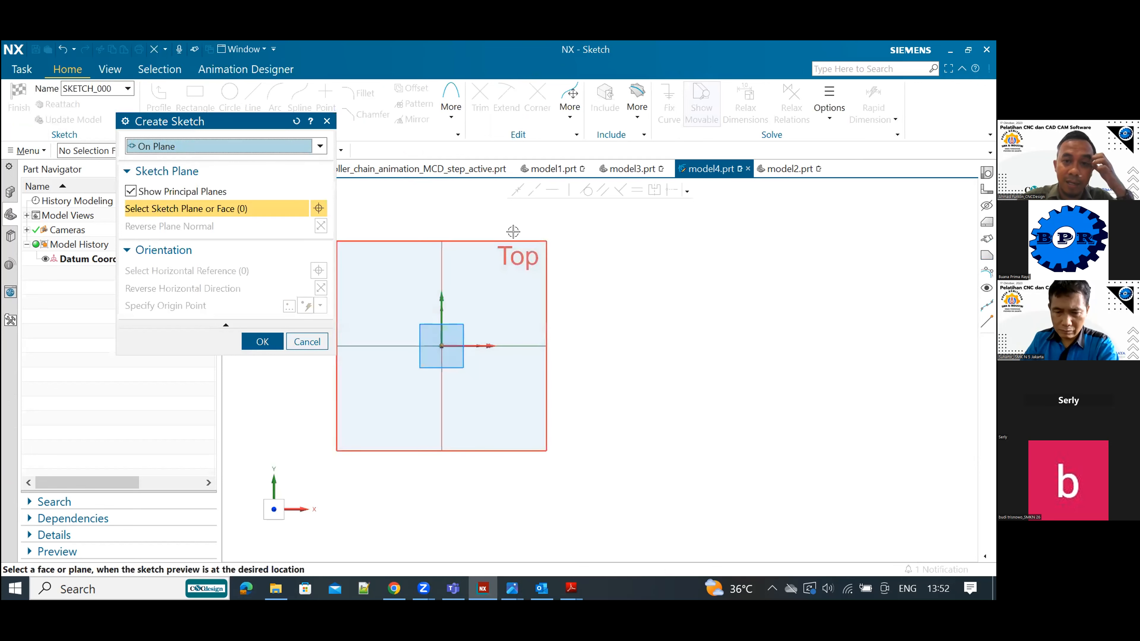
click(506, 239)
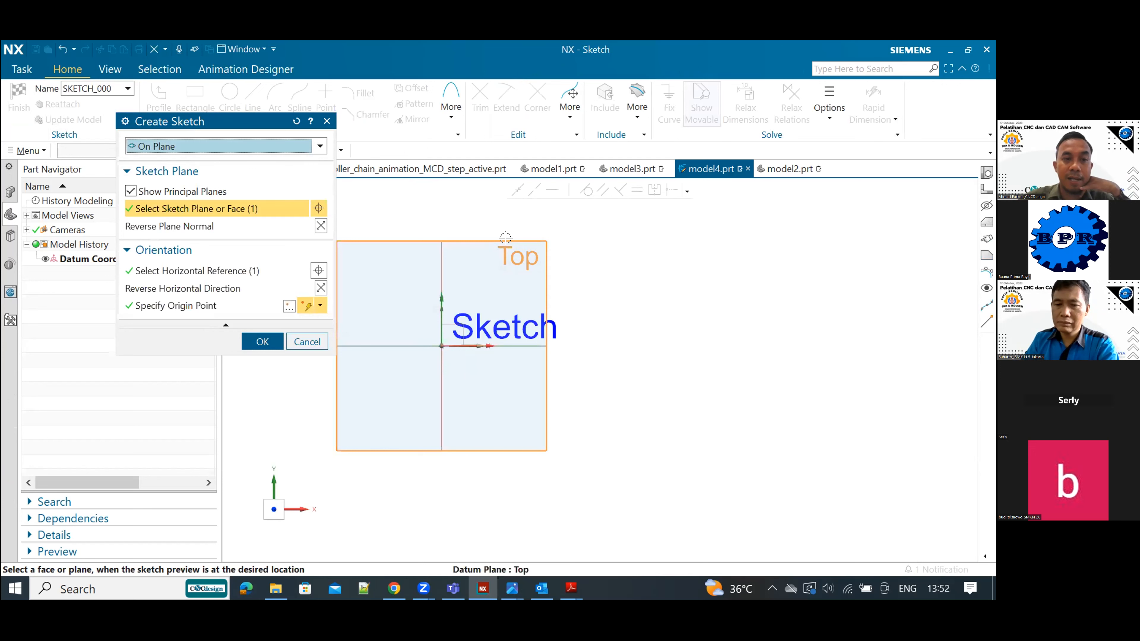
click(262, 342)
scroll(634, 373, up, 8)
scroll(351, 331, up, 5)
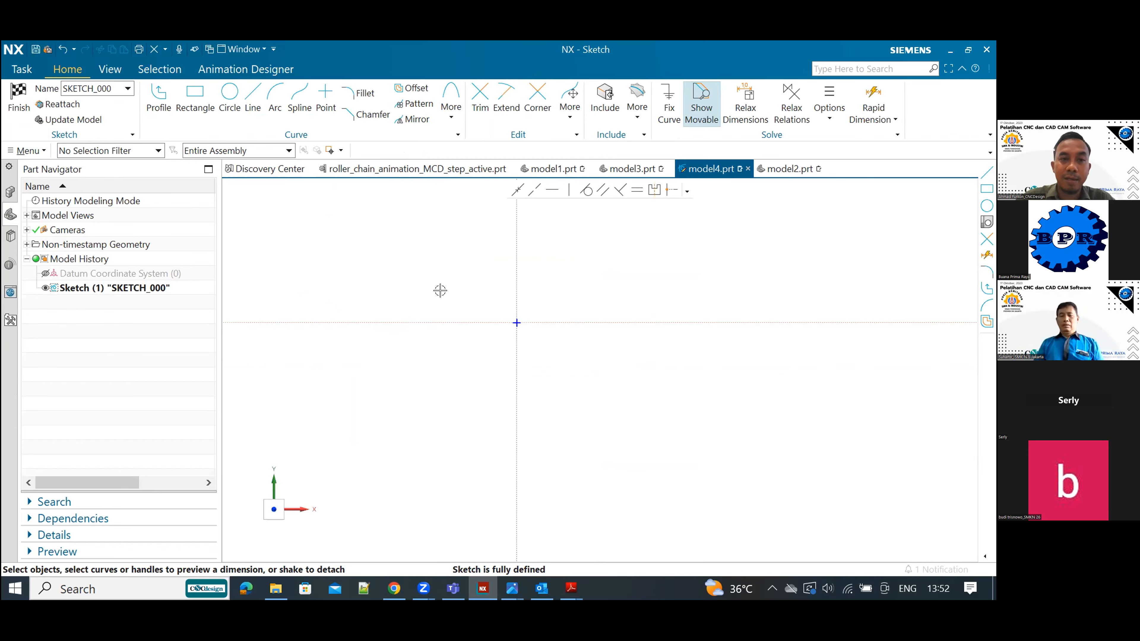
Step: Try sketching a rectangle about 0.58 mm wide and 0.82 mm high around the sketch origin, and undo it
click(194, 95)
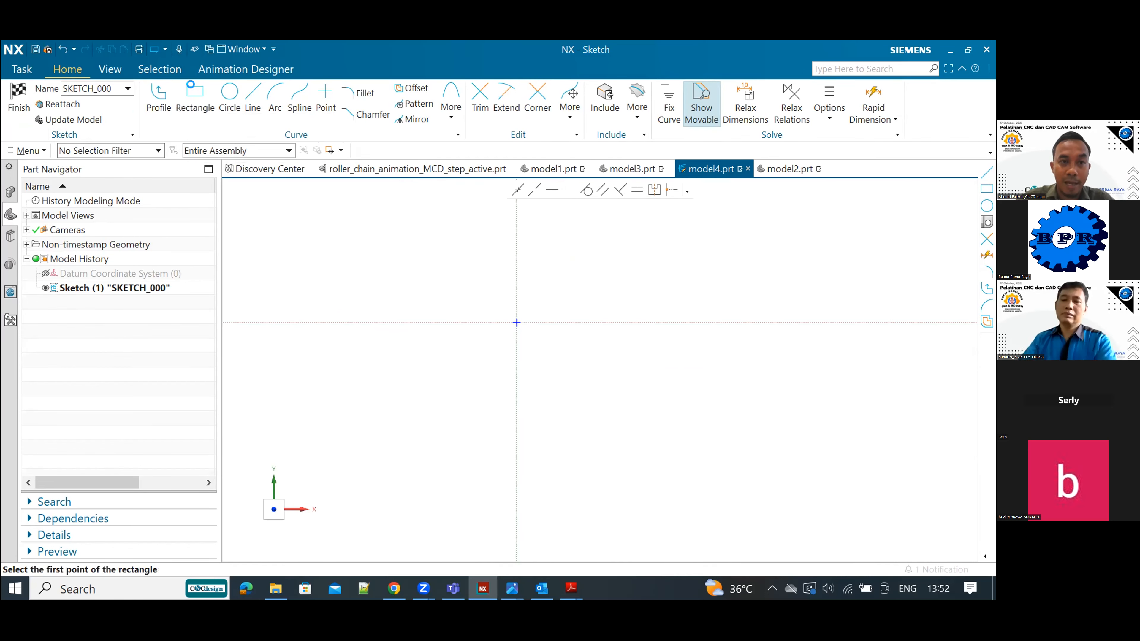
click(467, 284)
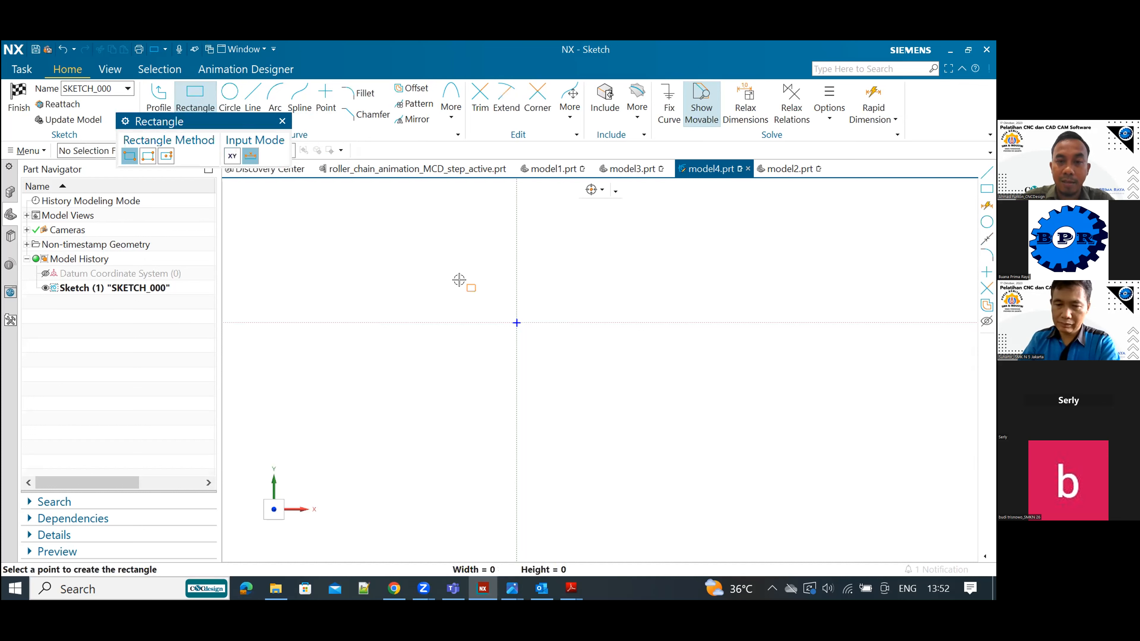
click(556, 413)
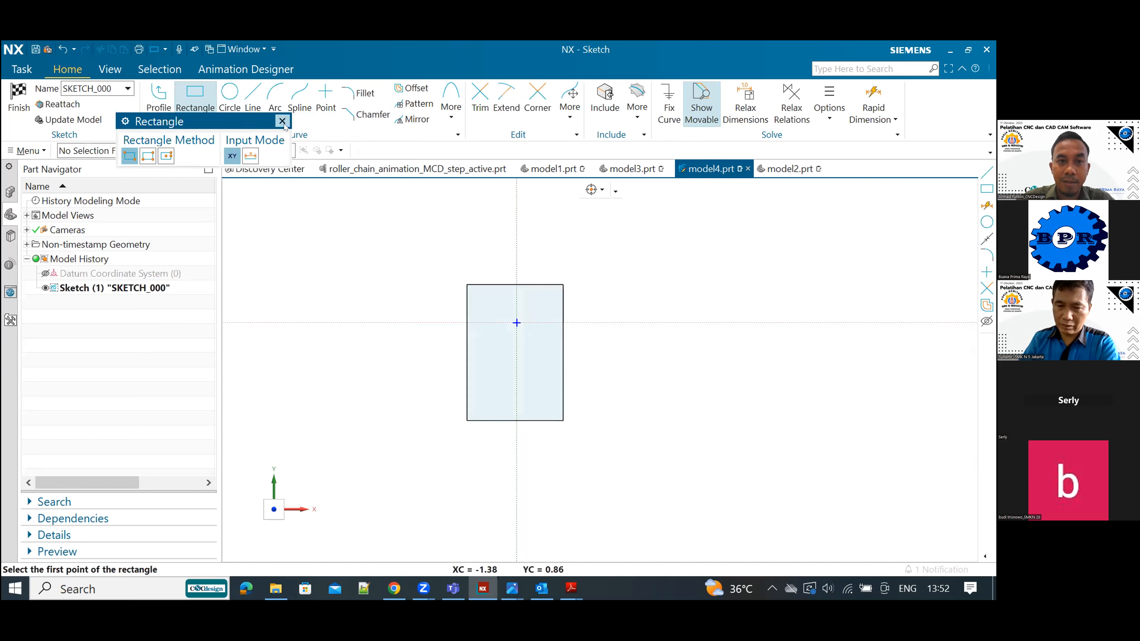
key(Escape)
click(559, 297)
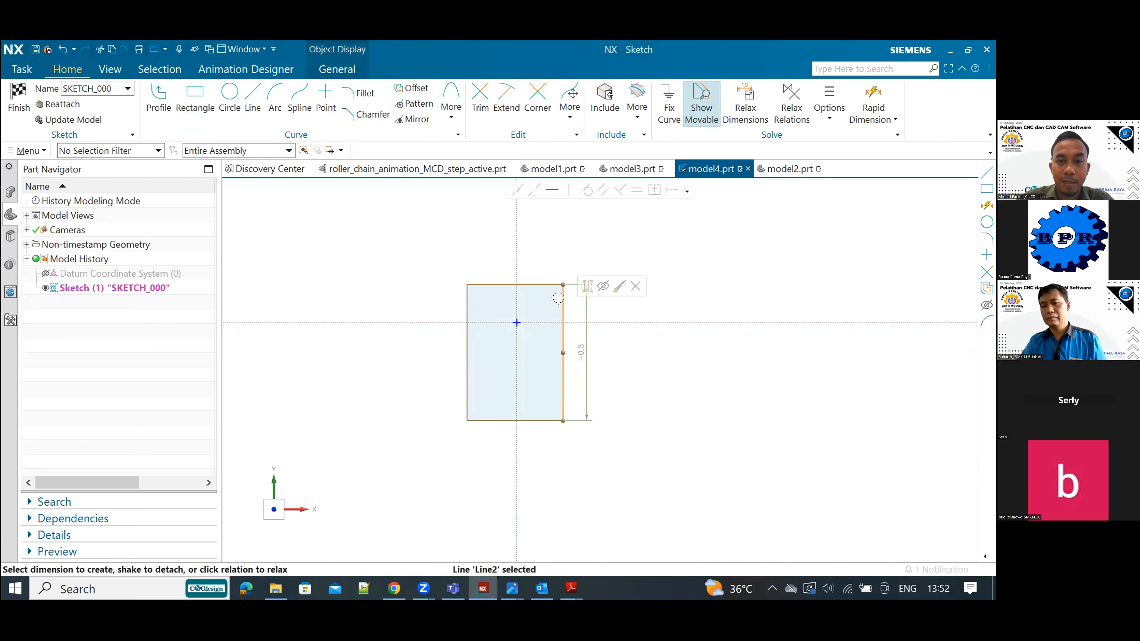
scroll(536, 303, up, 3)
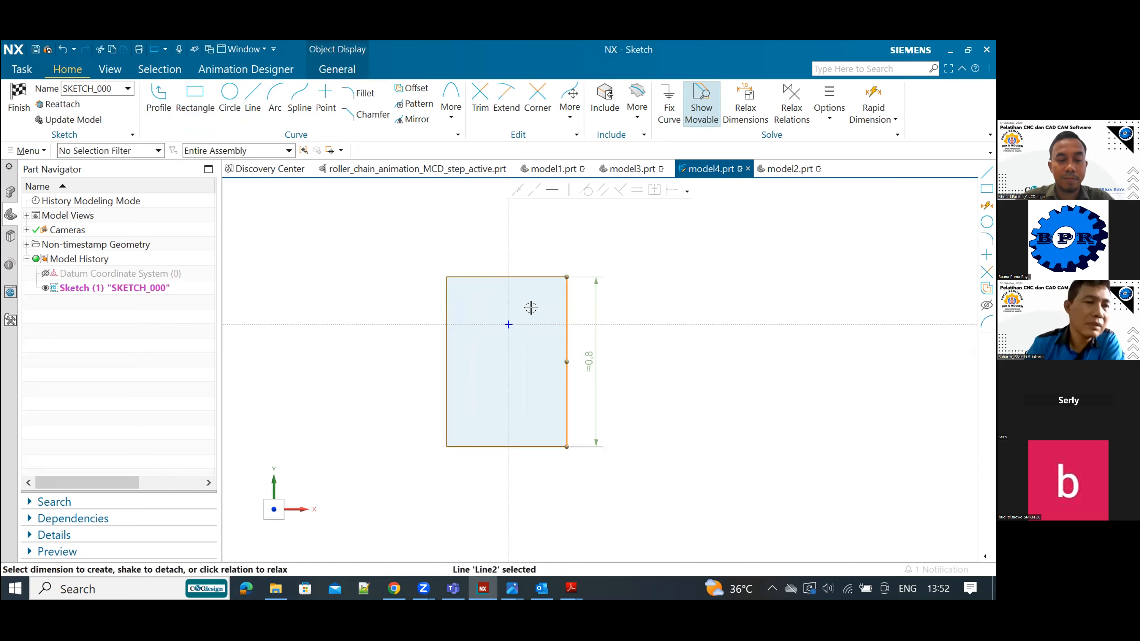
key(ctrl+z)
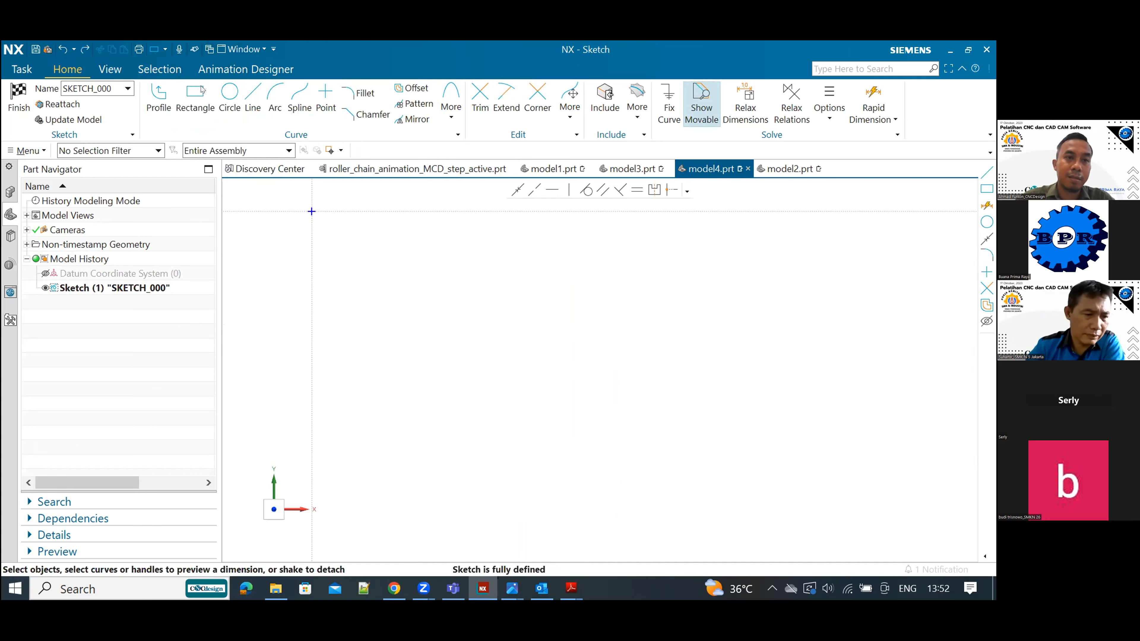
Step: Sketch a two-point rectangle 100 mm wide and 150 mm high, with its upper-left corner just above and left of the sketch origin
click(195, 98)
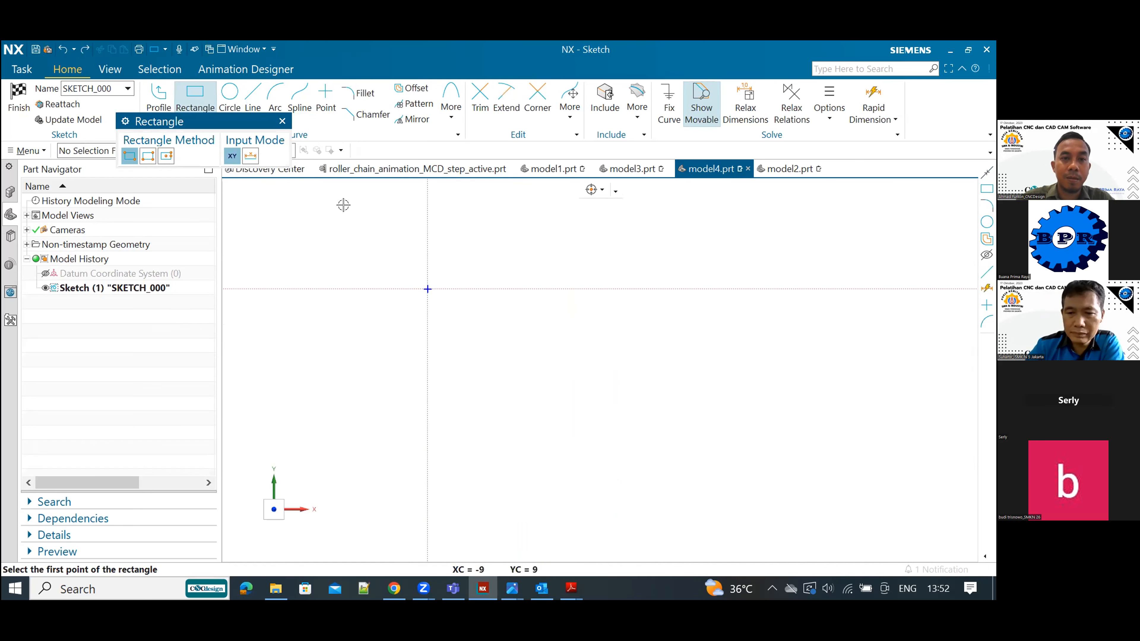
click(337, 198)
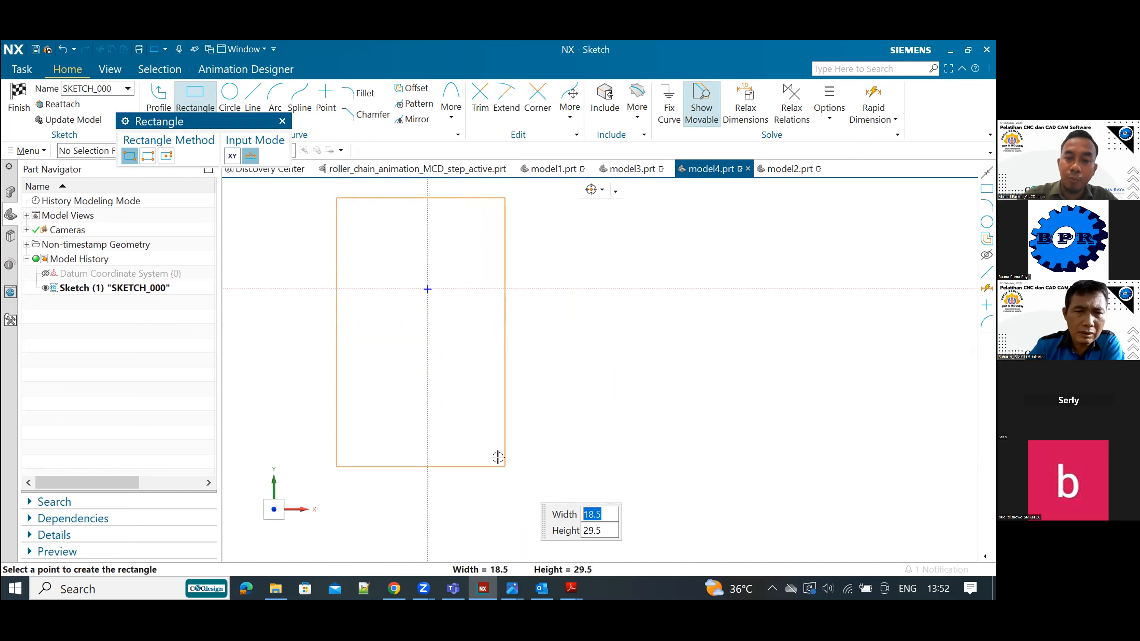
text(1)
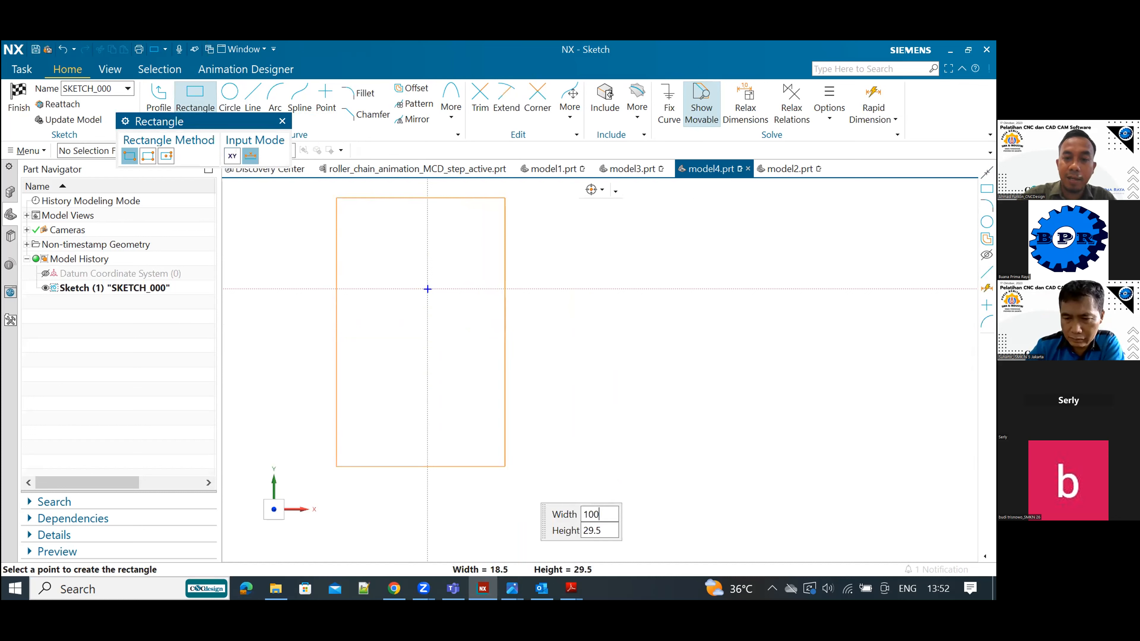
text(00)
key(Tab)
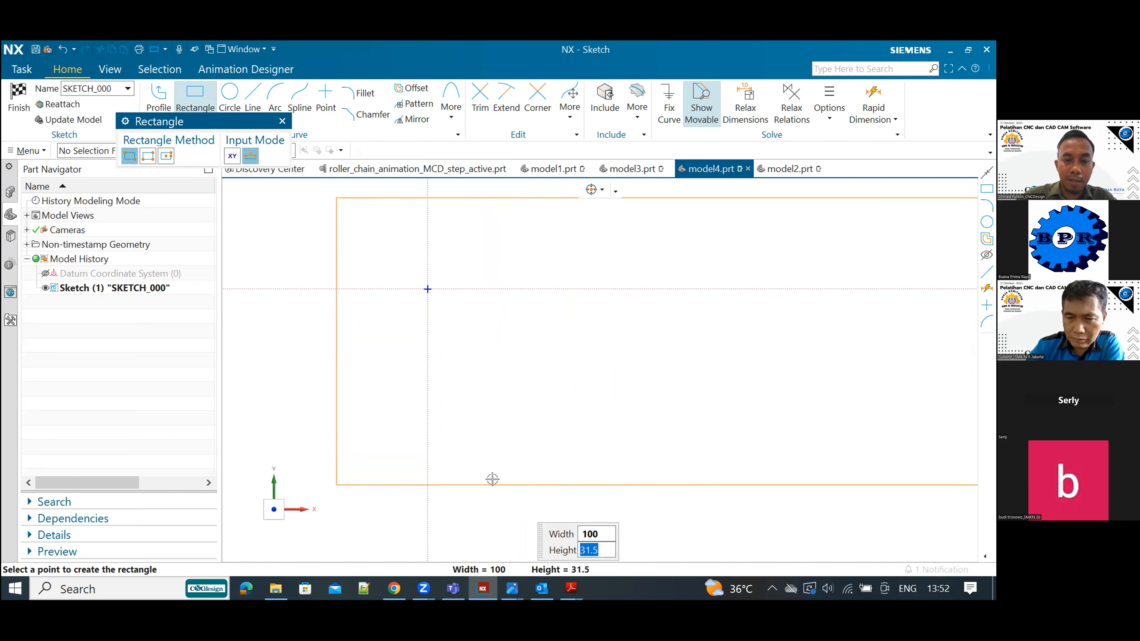
text(1)
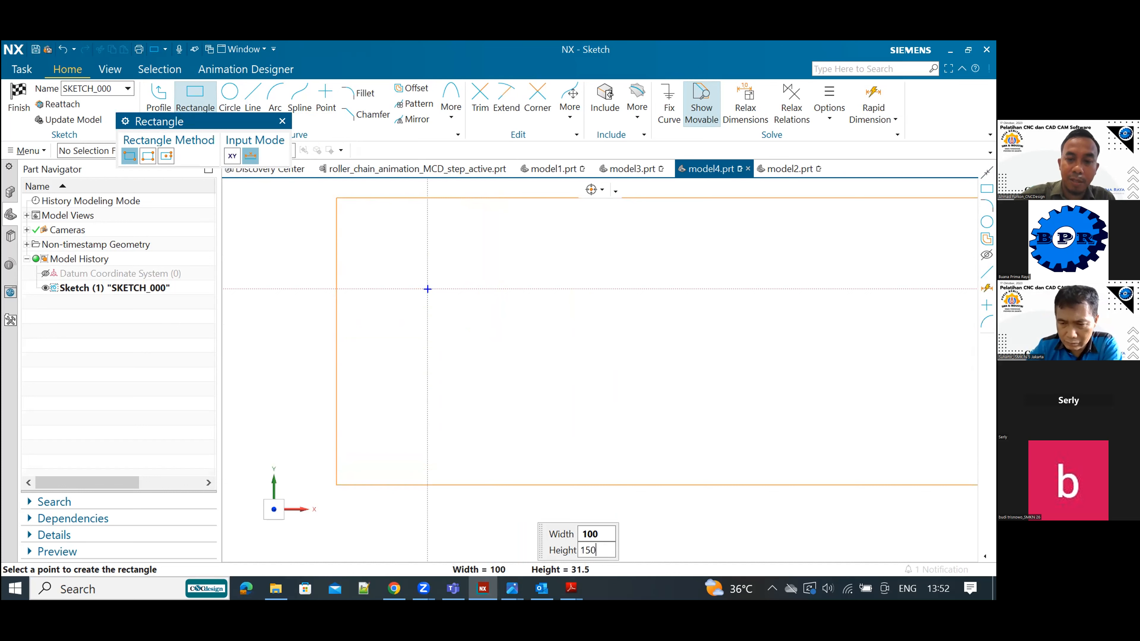
key(Tab)
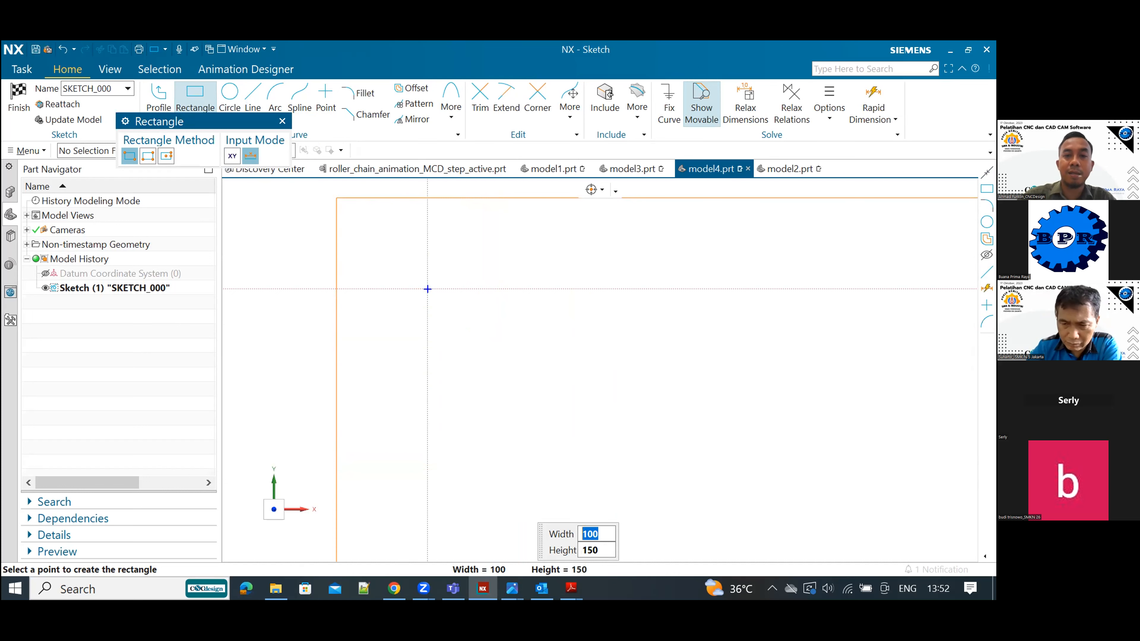
click(492, 479)
scroll(364, 351, down, 6)
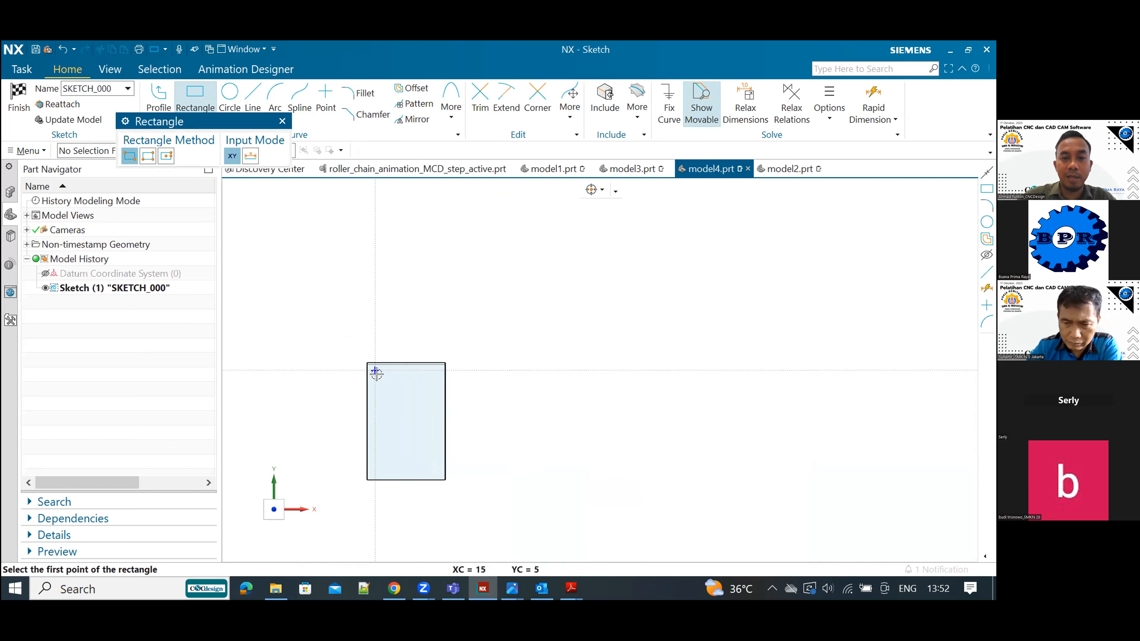
Step: End the Rectangle command and examine the rectangle's upper-left corner relative to the sketch origin
scroll(386, 404, down, 1)
scroll(393, 445, up, 2)
click(282, 121)
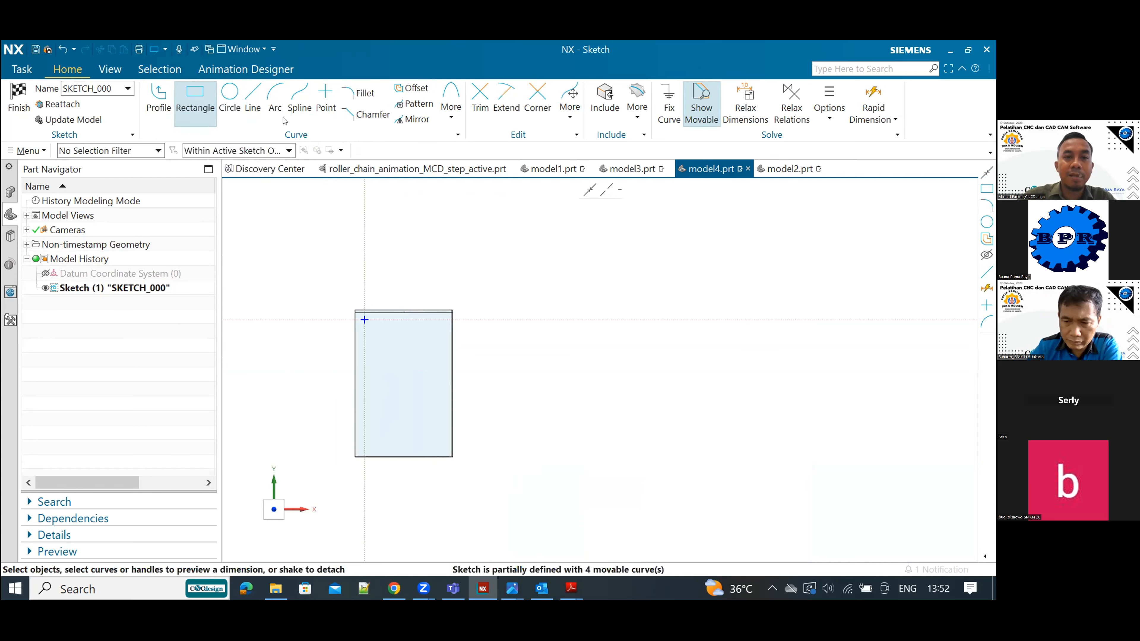
scroll(357, 329, up, 3)
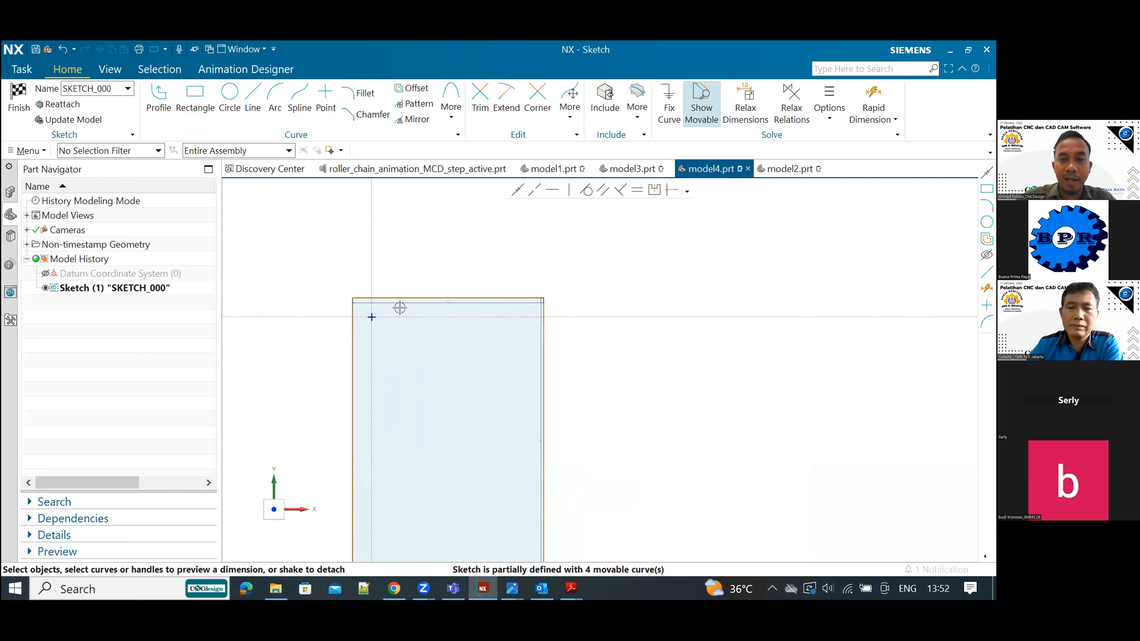
scroll(400, 278, up, 5)
scroll(400, 278, down, 3)
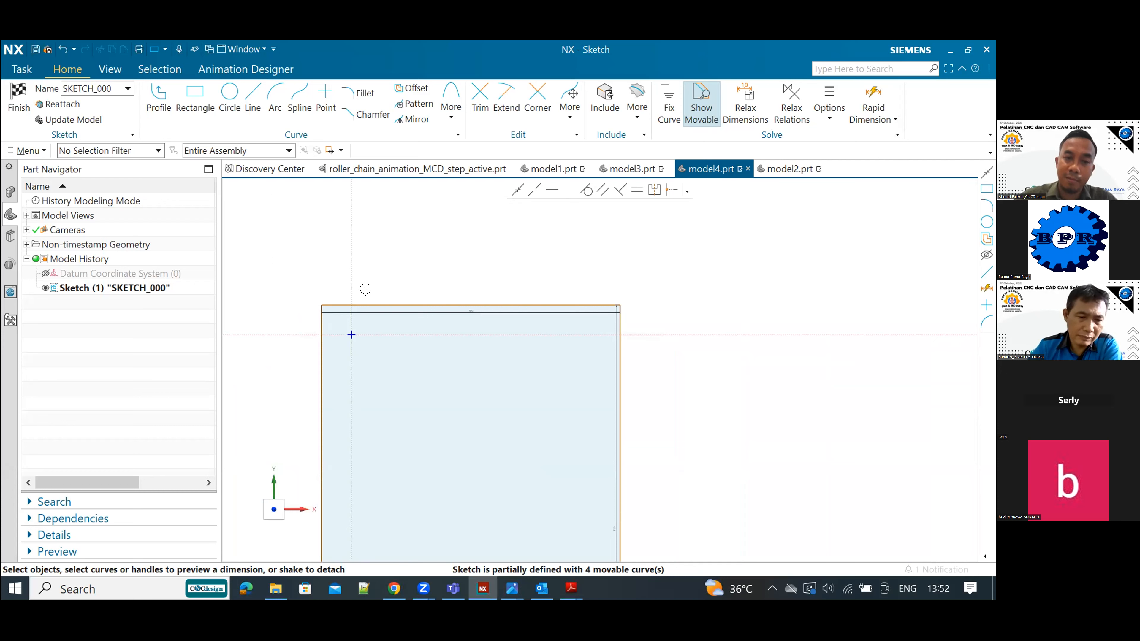
scroll(365, 289, up, 3)
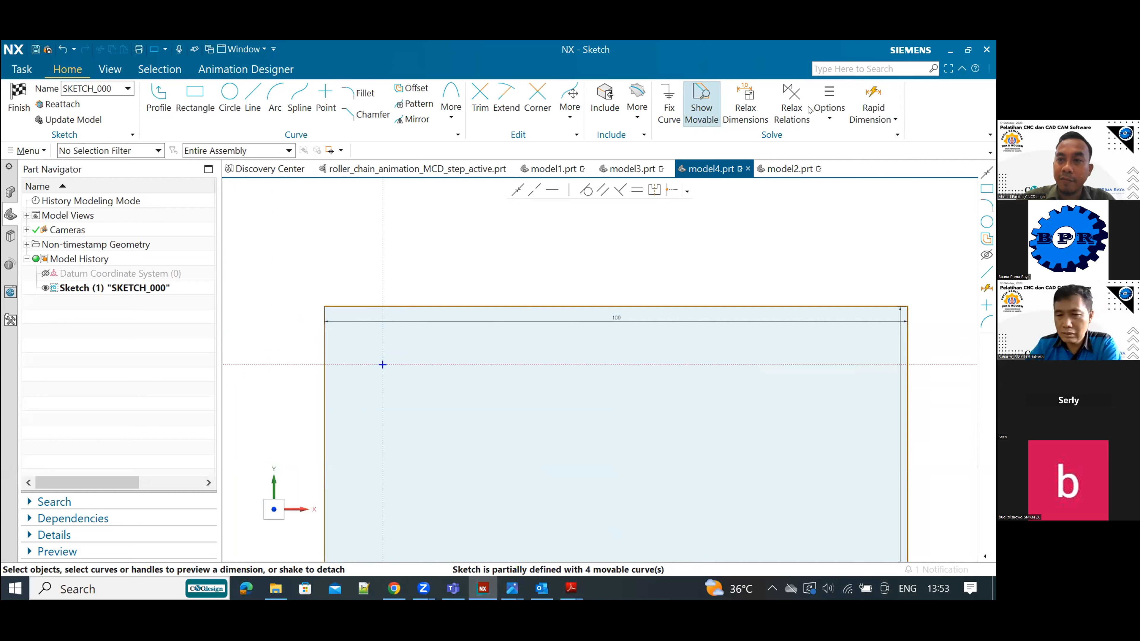
Step: Hide the Dimensions Drop-down commands in the Solve group and show them again
click(897, 136)
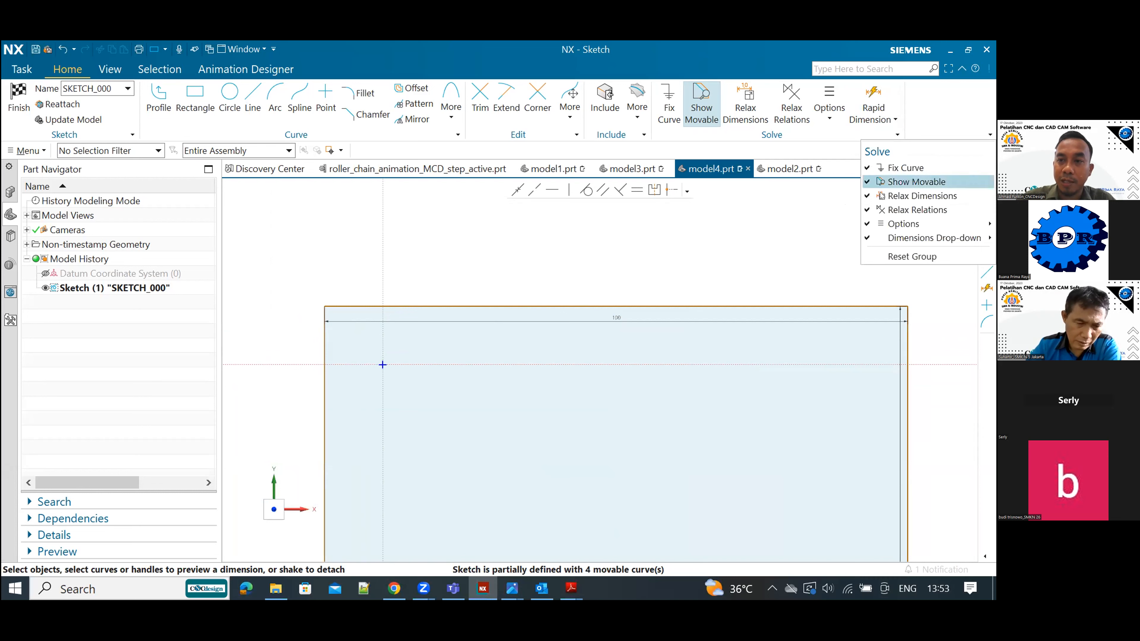
click(867, 238)
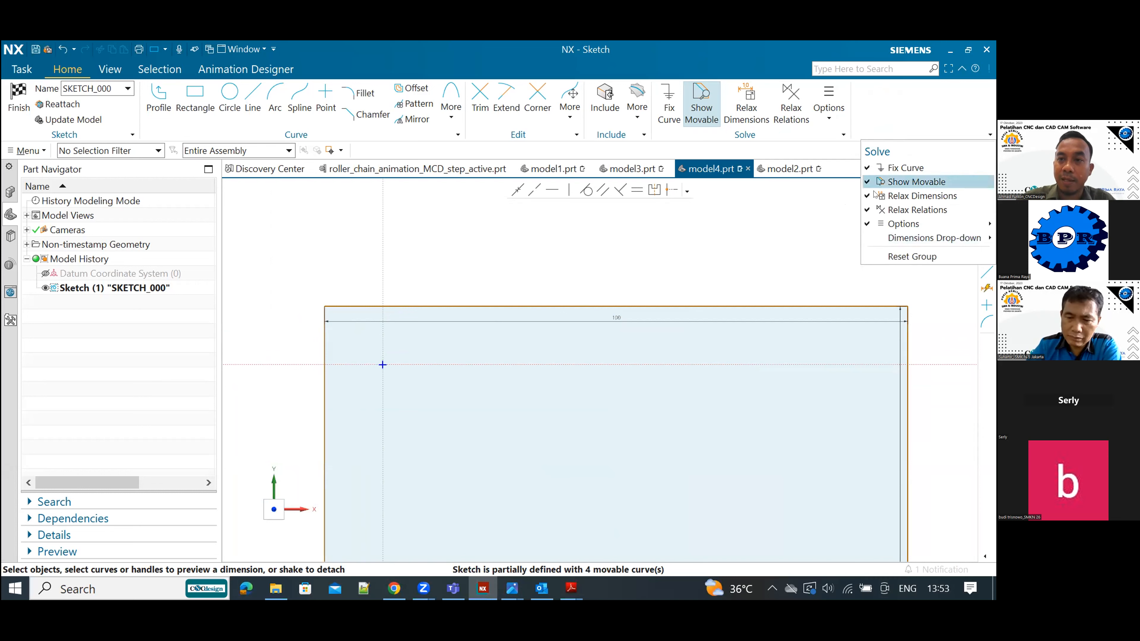
click(844, 135)
click(844, 135)
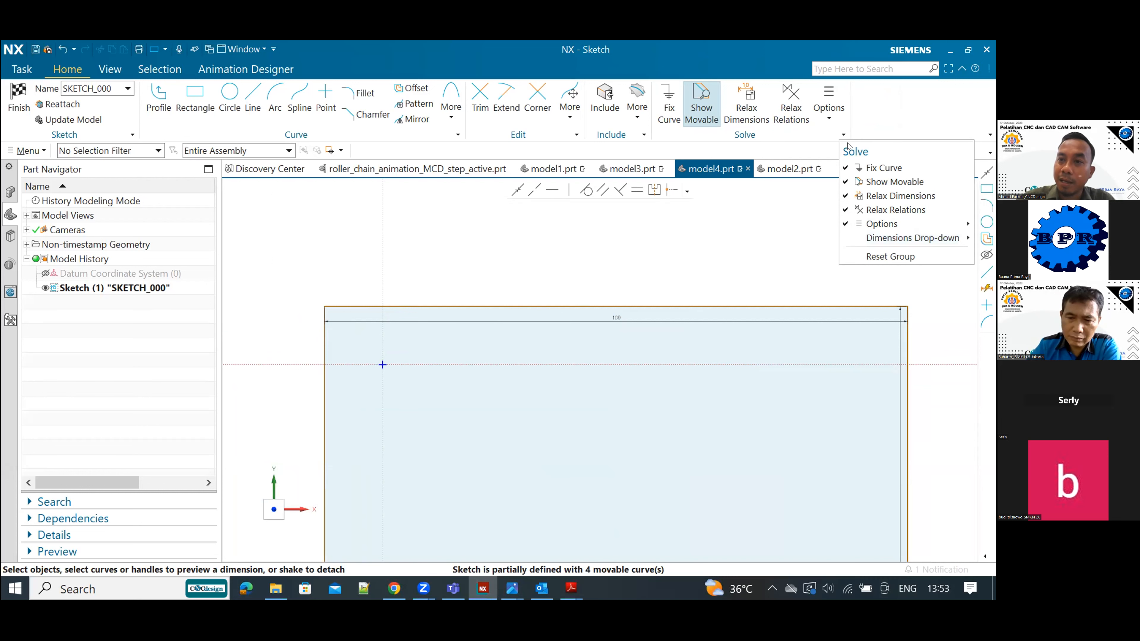
mouse_move(844, 238)
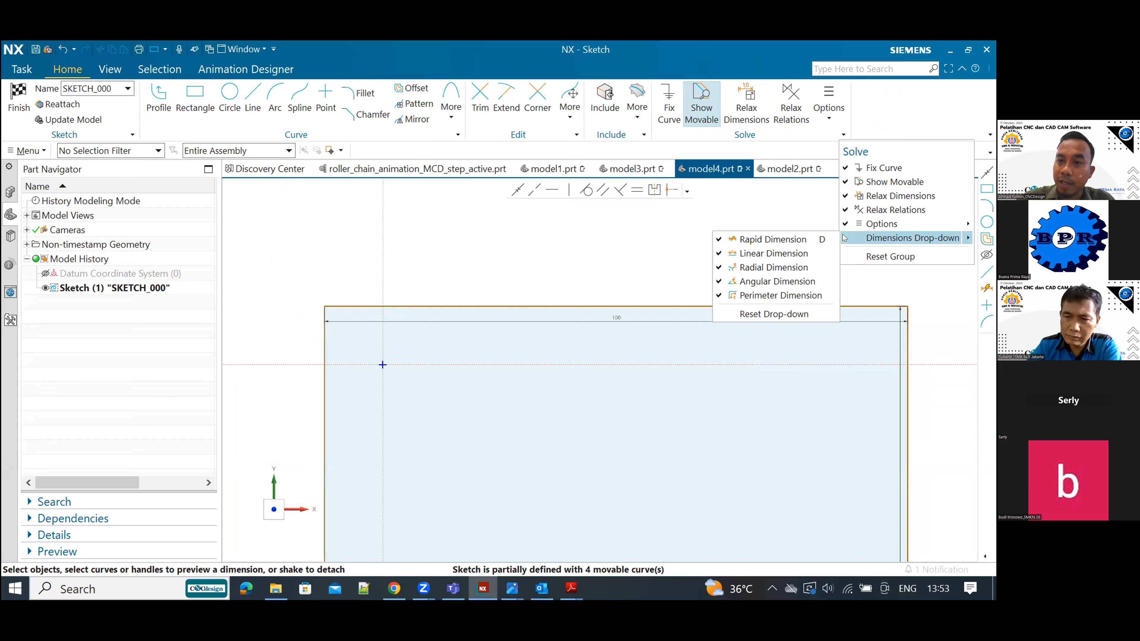
click(843, 239)
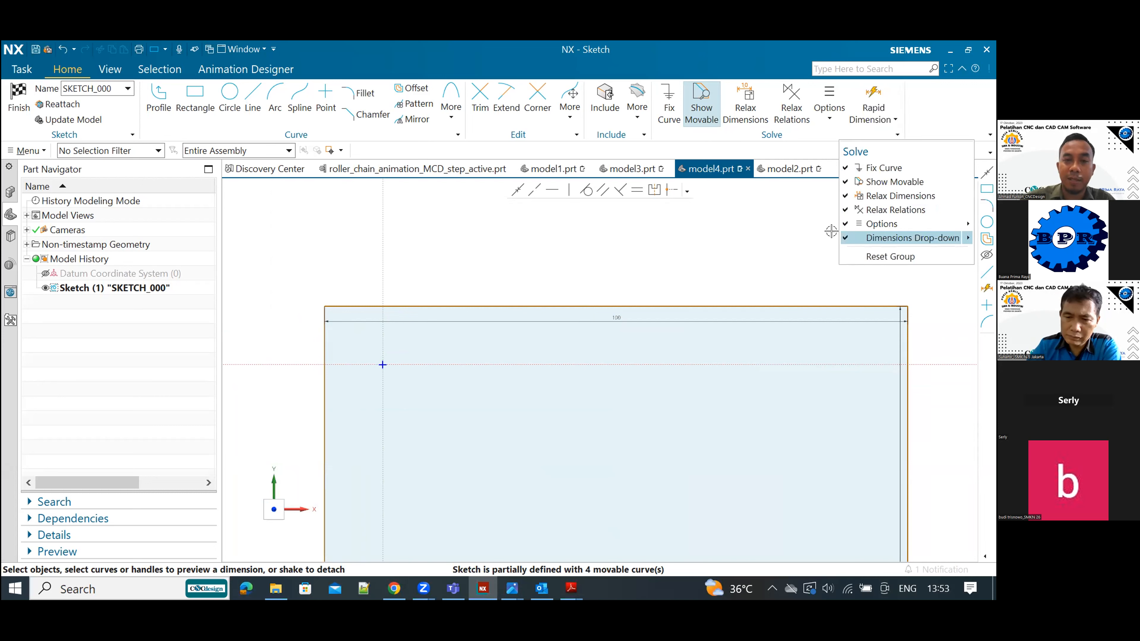
Step: Add a Rapid Dimension for the horizontal distance between the rectangle's left edge and the sketch origin, placed above the rectangle
click(873, 104)
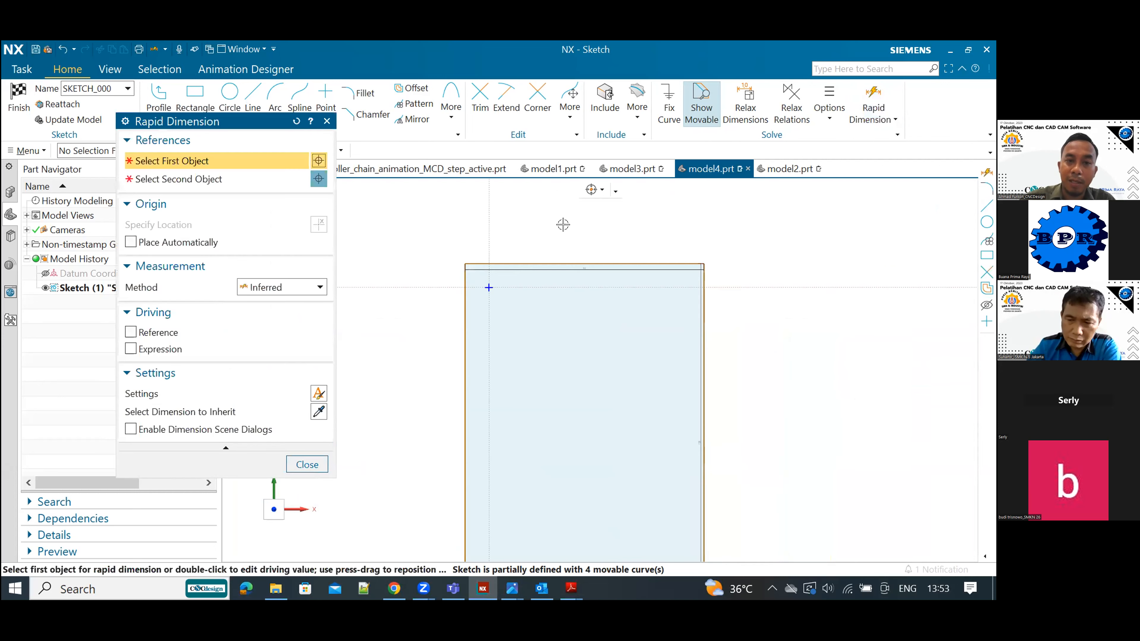
scroll(467, 249, up, 4)
click(455, 314)
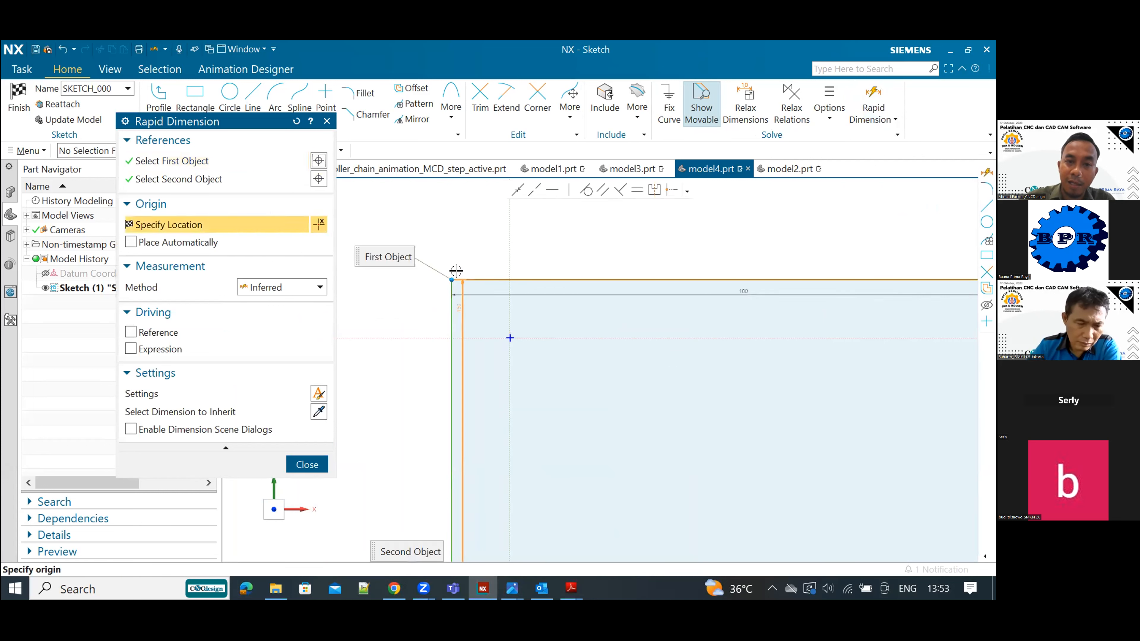
click(510, 252)
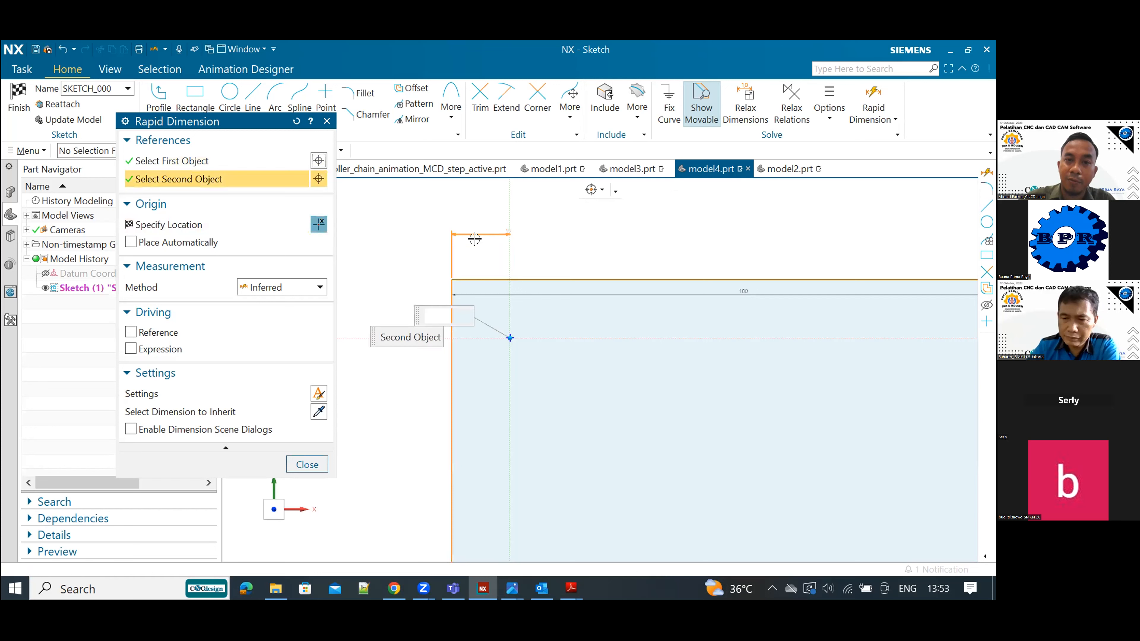
click(479, 259)
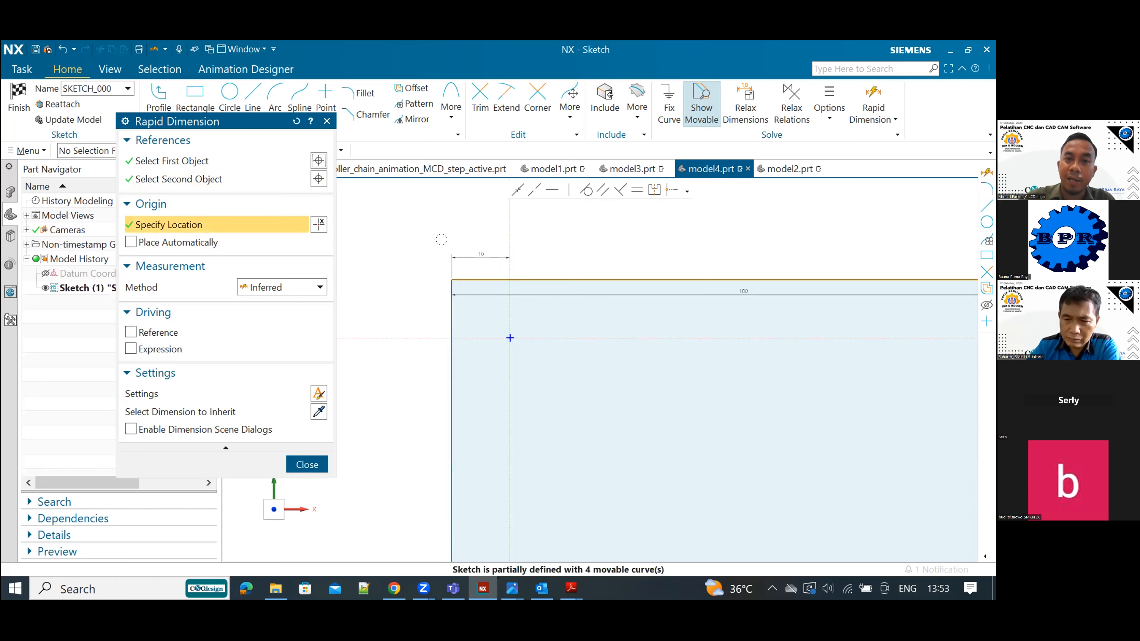
click(307, 464)
Step: Set the horizontal distance from the rectangle's left edge to the origin to 50 mm
scroll(486, 248, up, 5)
double_click(482, 255)
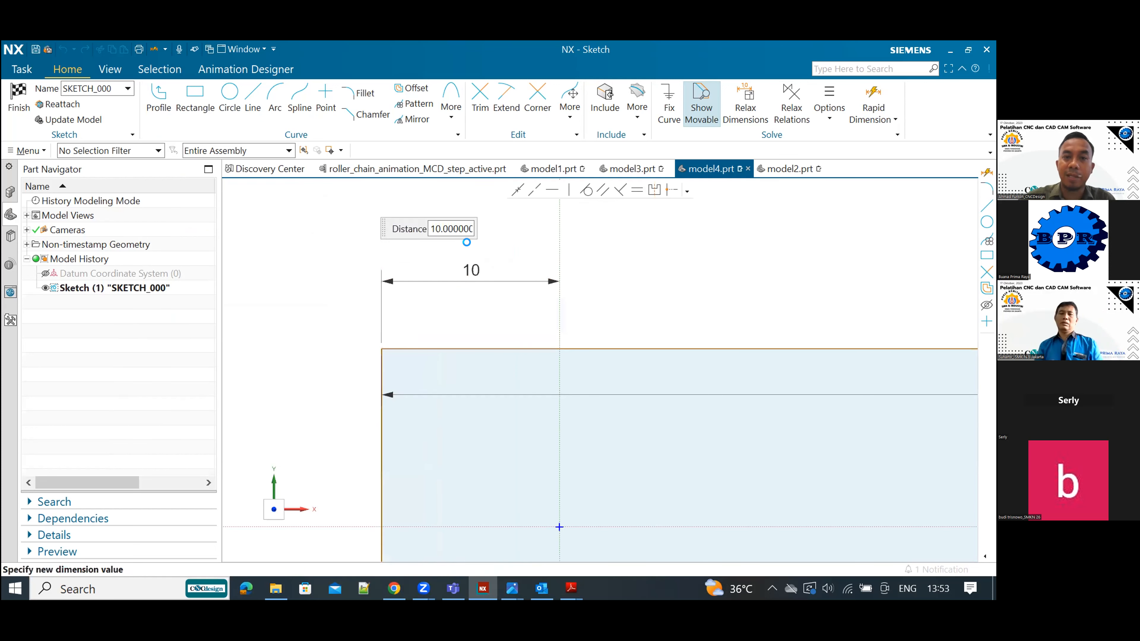
text(50)
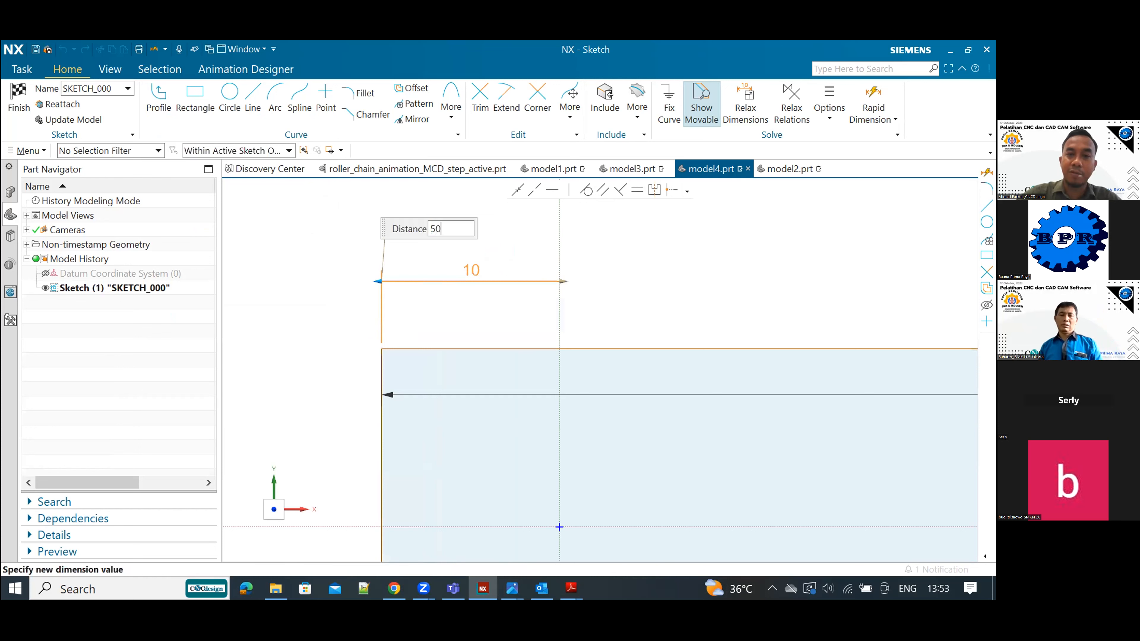
key(Return)
scroll(466, 264, down, 8)
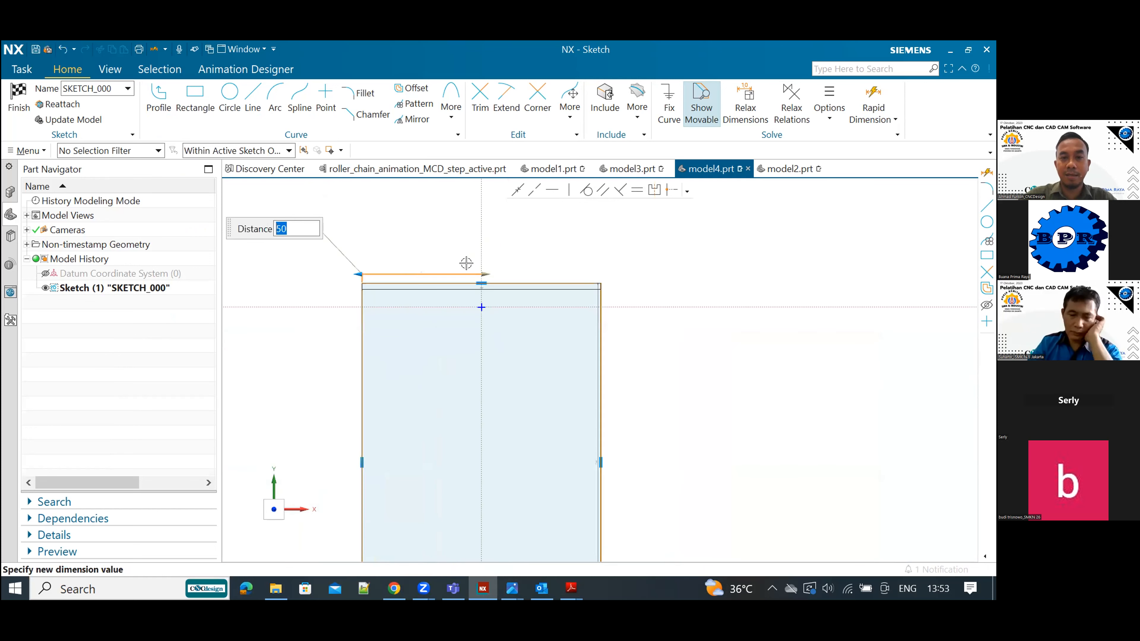
middle_click(507, 241)
scroll(368, 287, up, 7)
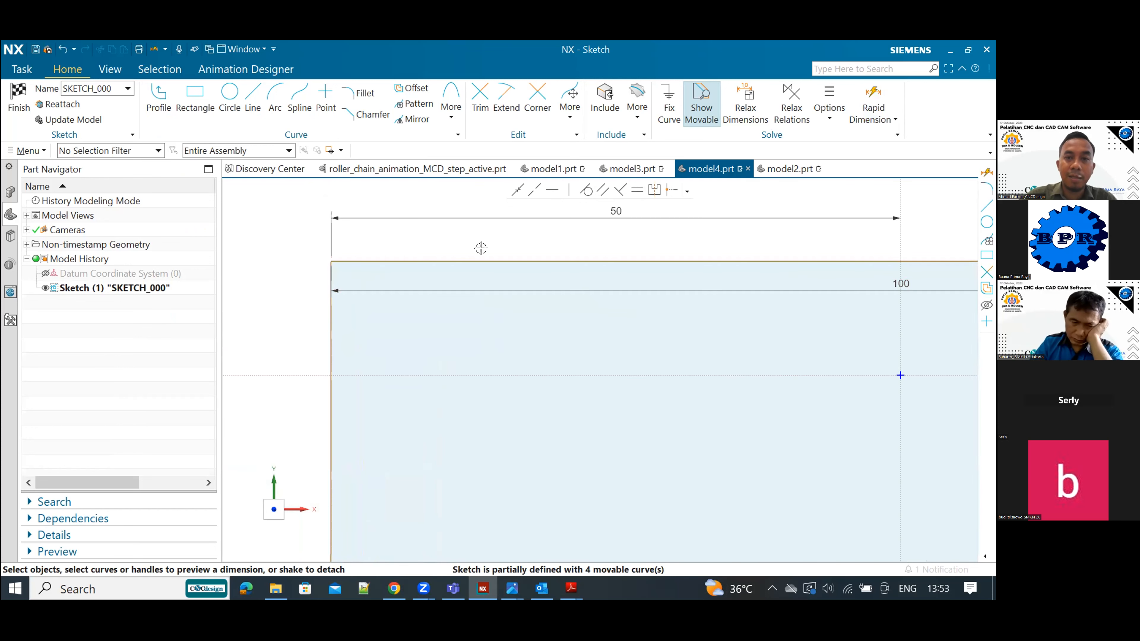
Step: Add a Rapid Dimension for the vertical distance between the rectangle's top edge and the horizontal axis, placed outside the left edge
scroll(379, 273, down, 2)
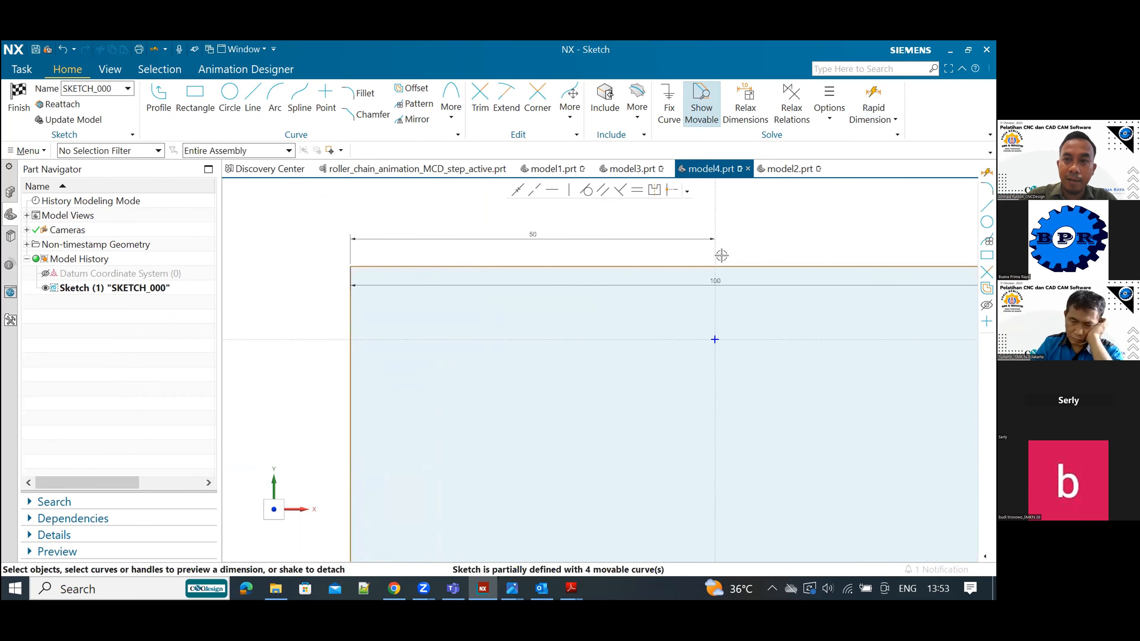
key(d)
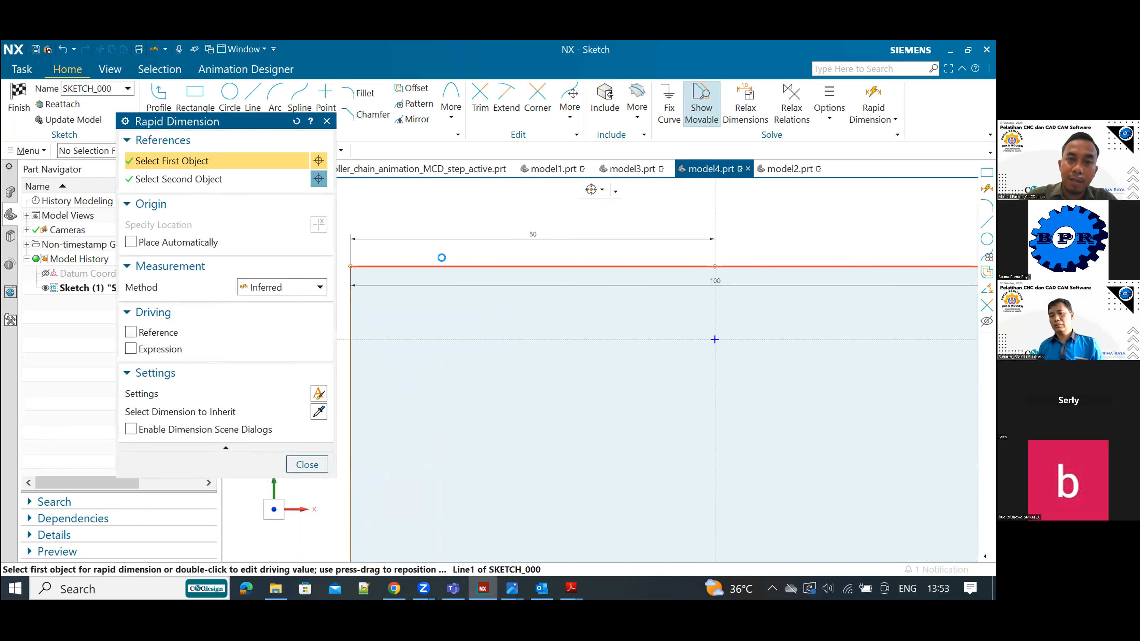
click(434, 265)
click(419, 333)
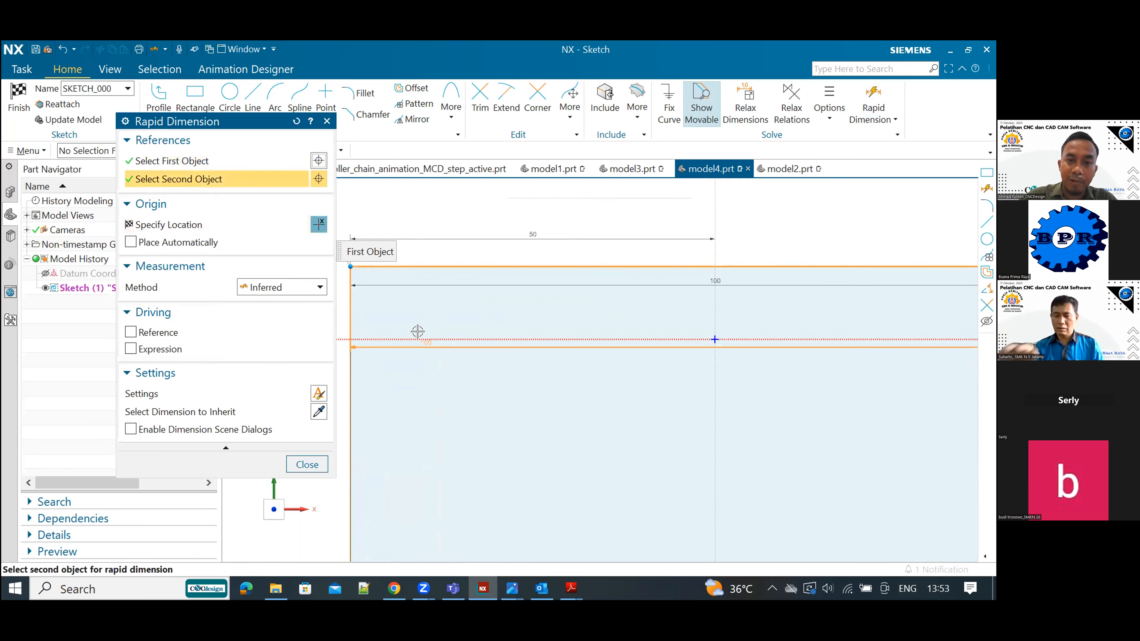
scroll(515, 315, down, 2)
click(391, 311)
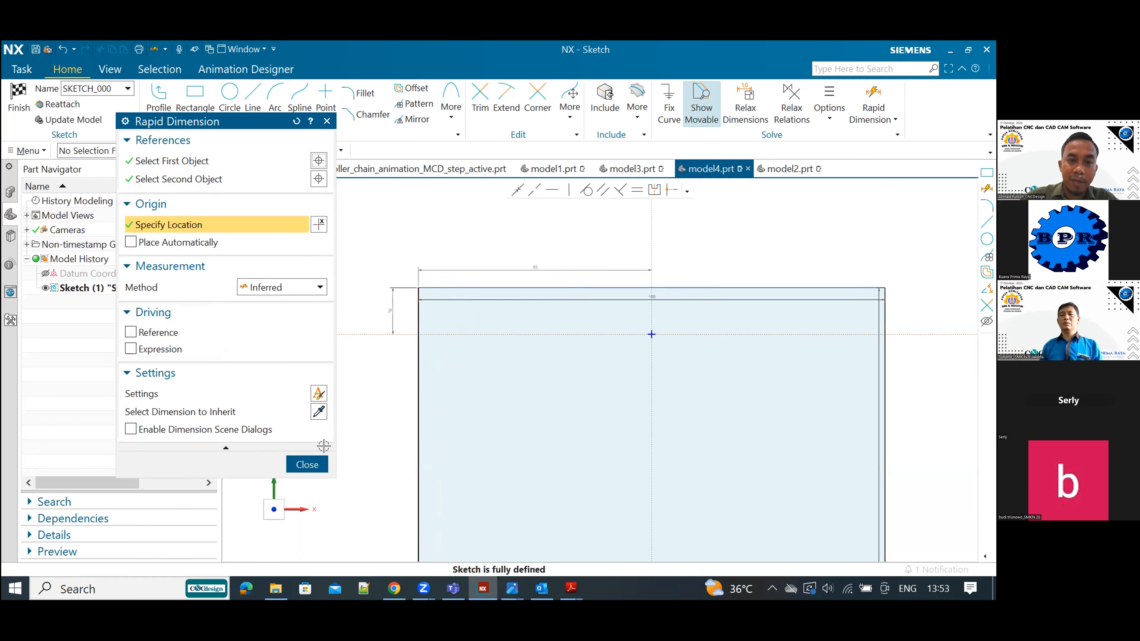
click(307, 465)
Step: Set the vertical distance from the rectangle's top edge to the horizontal axis to 50 mm
scroll(384, 286, up, 5)
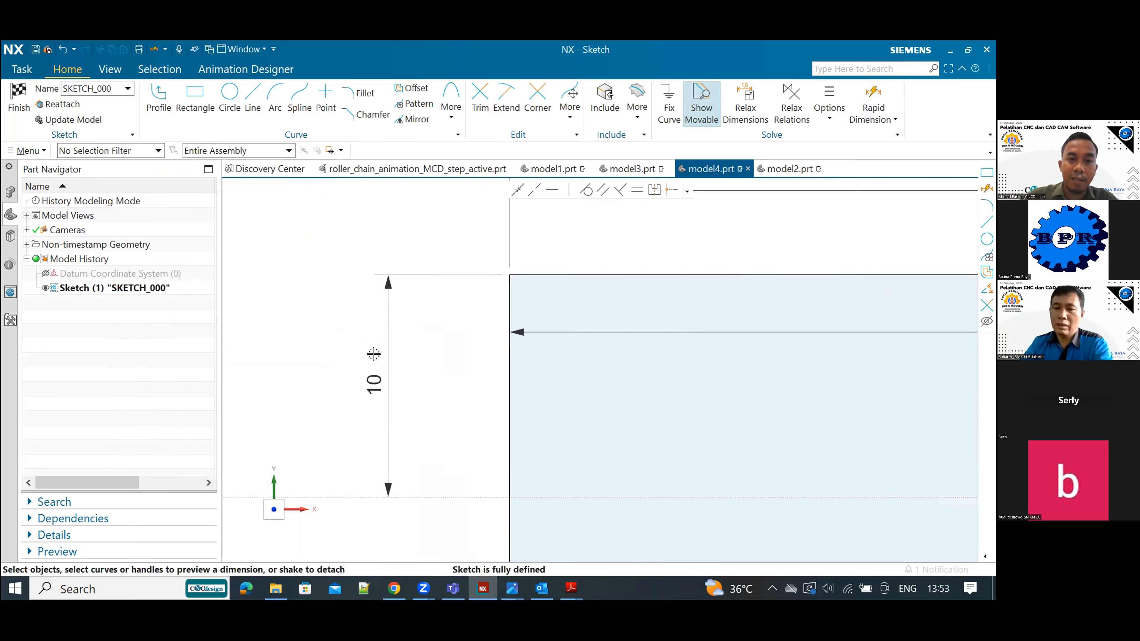
double_click(380, 372)
text(50)
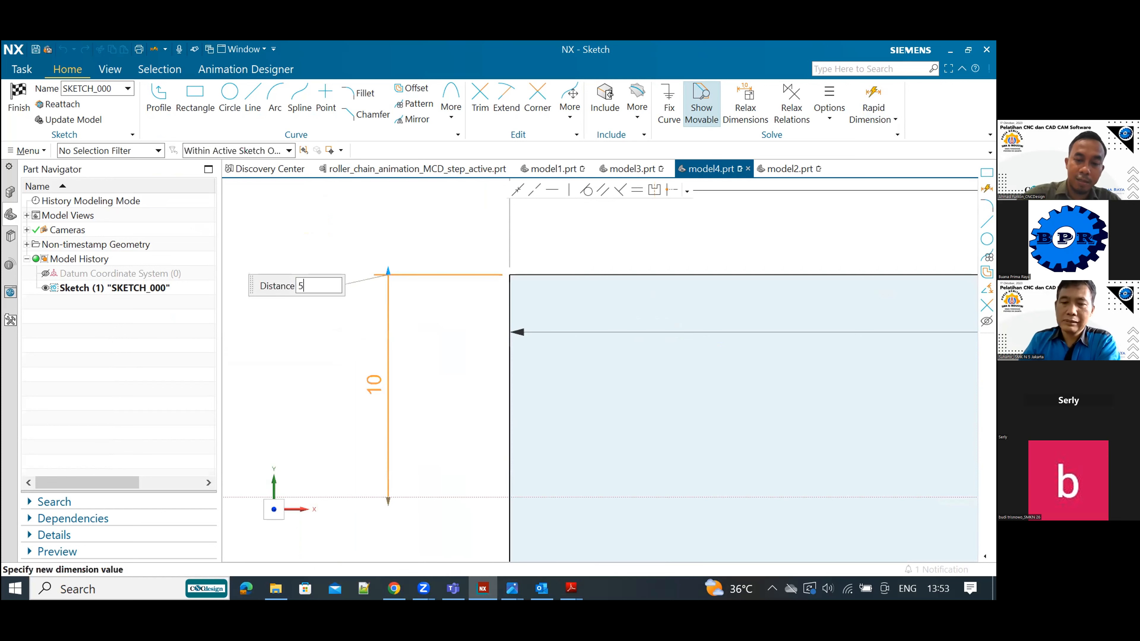
key(Return)
scroll(372, 380, down, 5)
scroll(353, 382, down, 5)
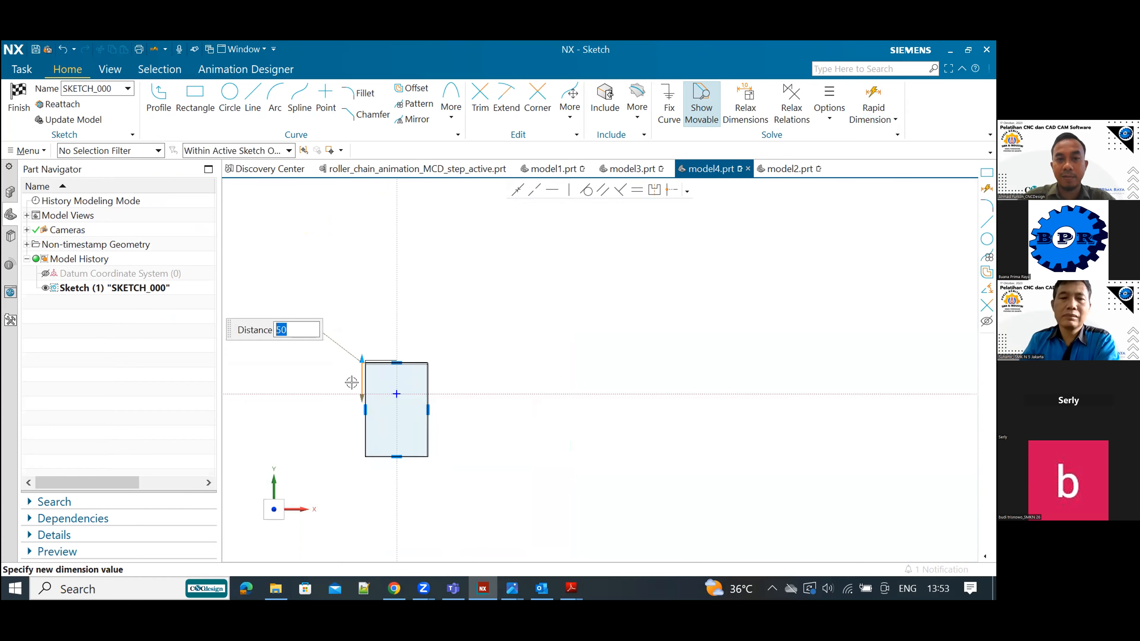
key(Escape)
Step: Sketch a second two-point rectangle 70 mm wide and 135 mm high, starting inside the plate outline above and left of the origin
scroll(366, 365, up, 6)
scroll(429, 301, up, 1)
scroll(433, 286, down, 3)
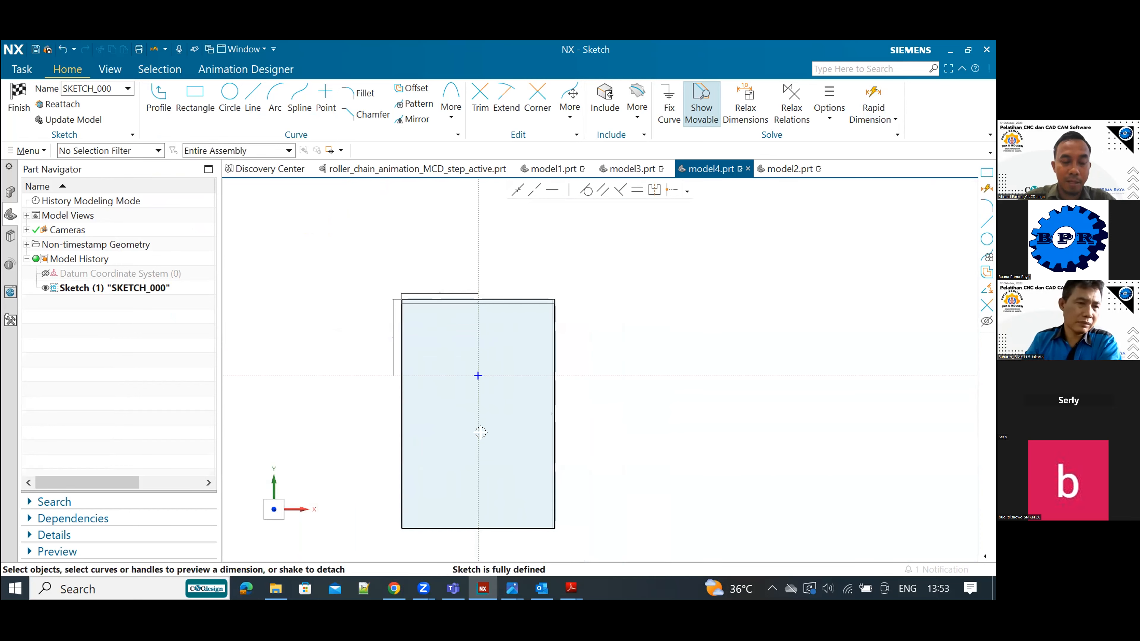
shift+middle_drag(480, 432, 484, 412)
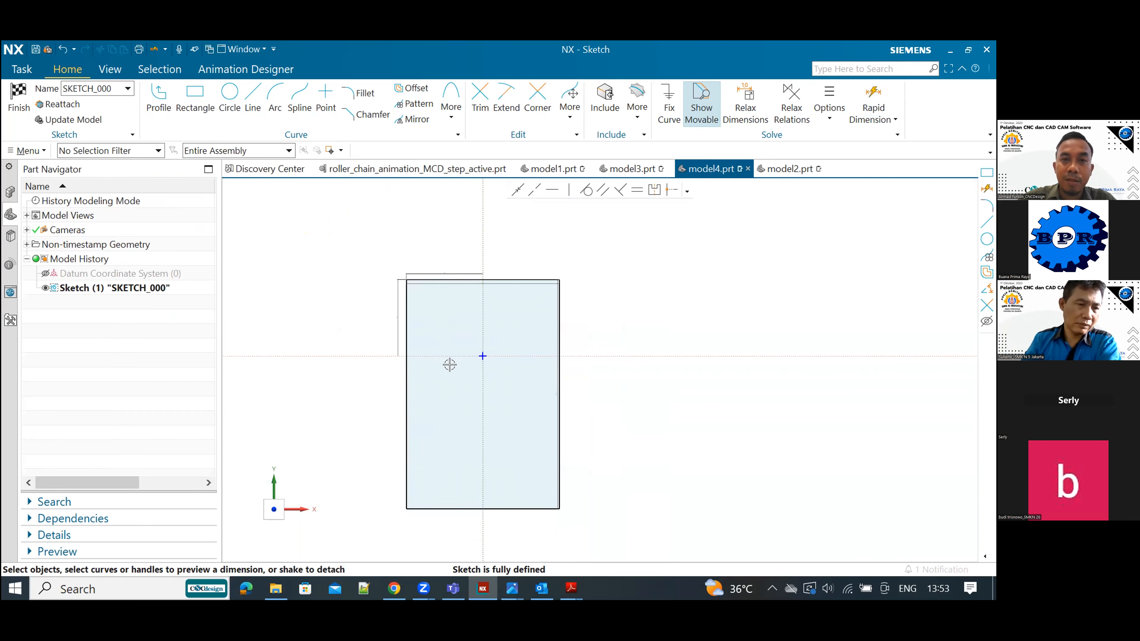
click(188, 93)
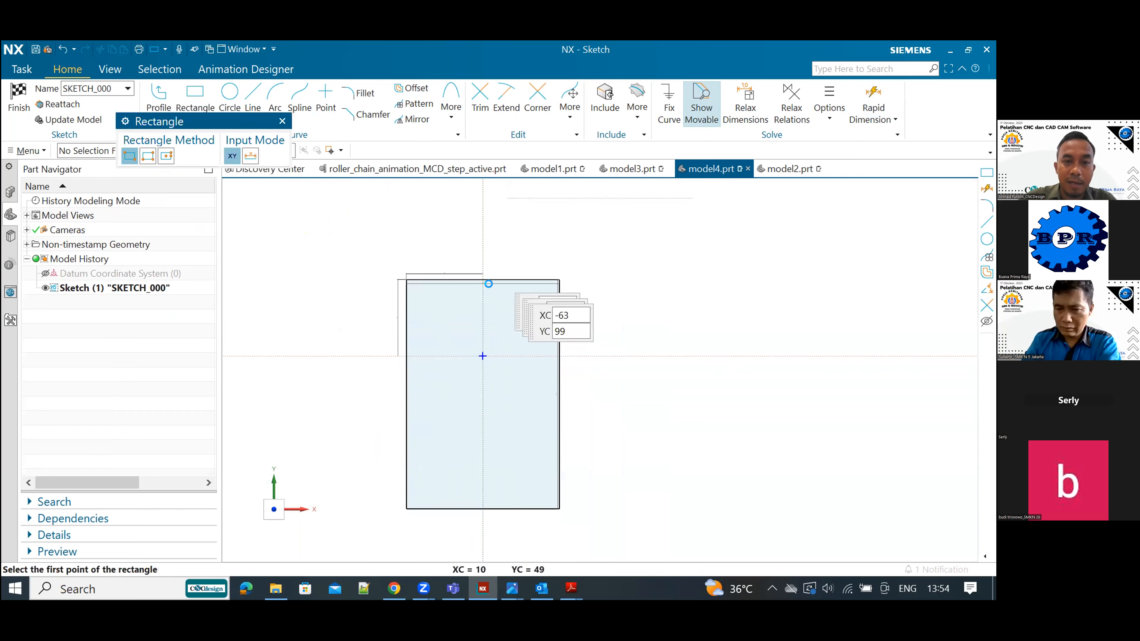
click(436, 315)
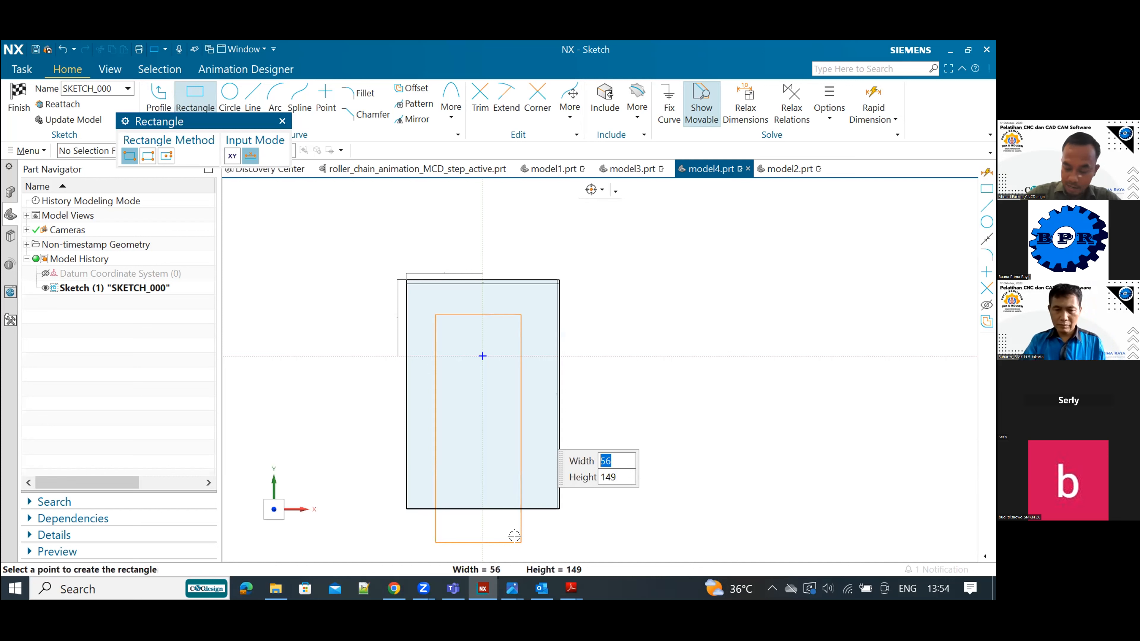
text(70)
key(Tab)
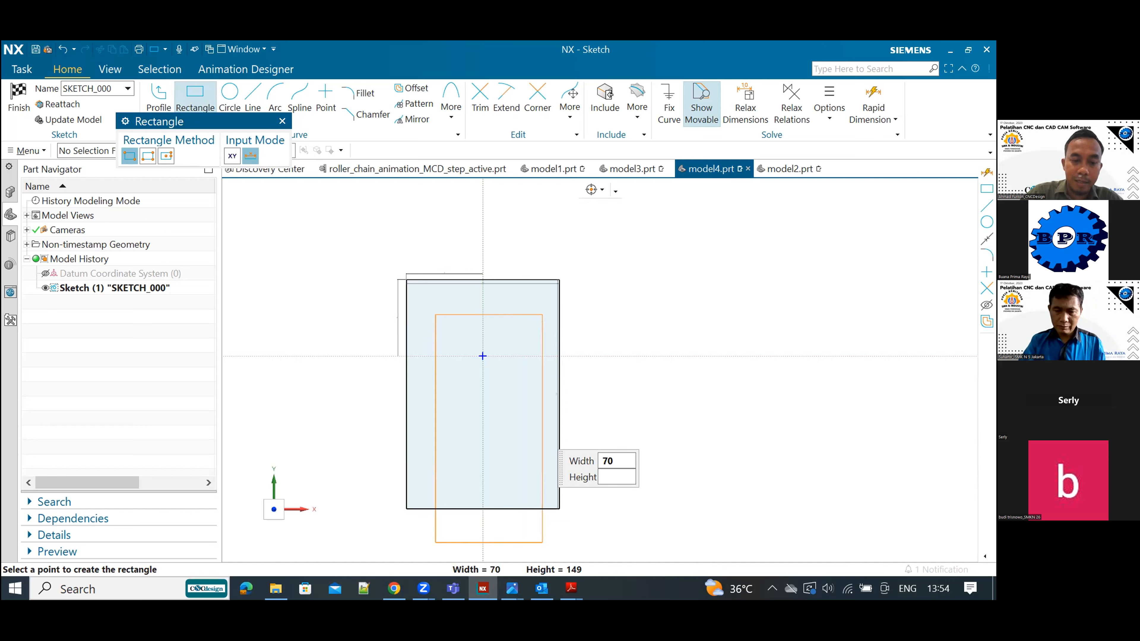
key(Tab)
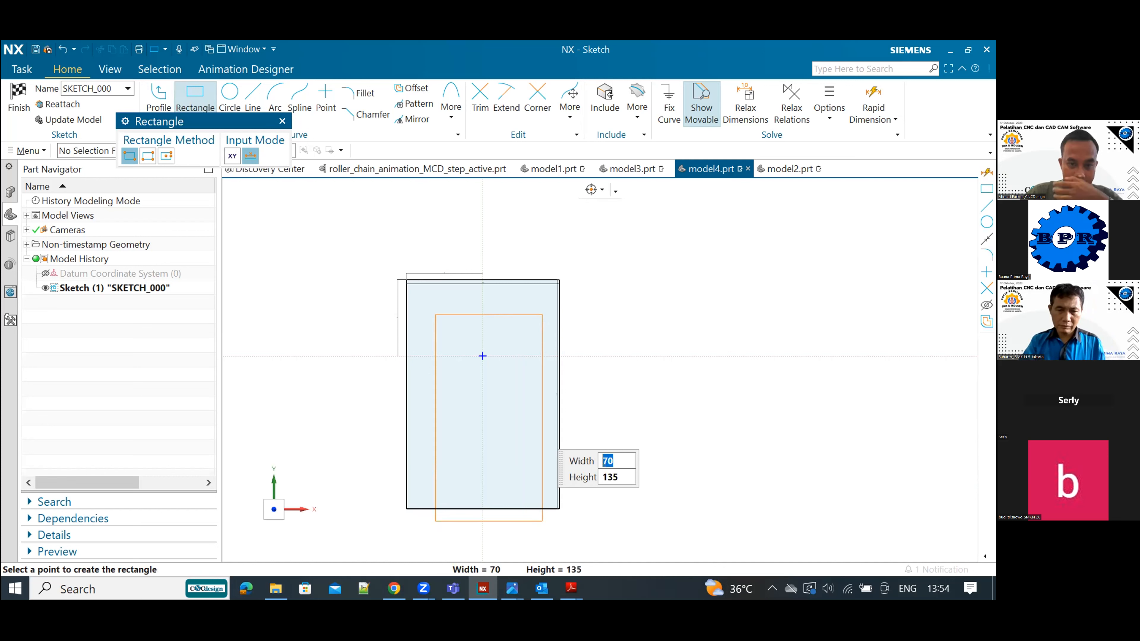
key(Return)
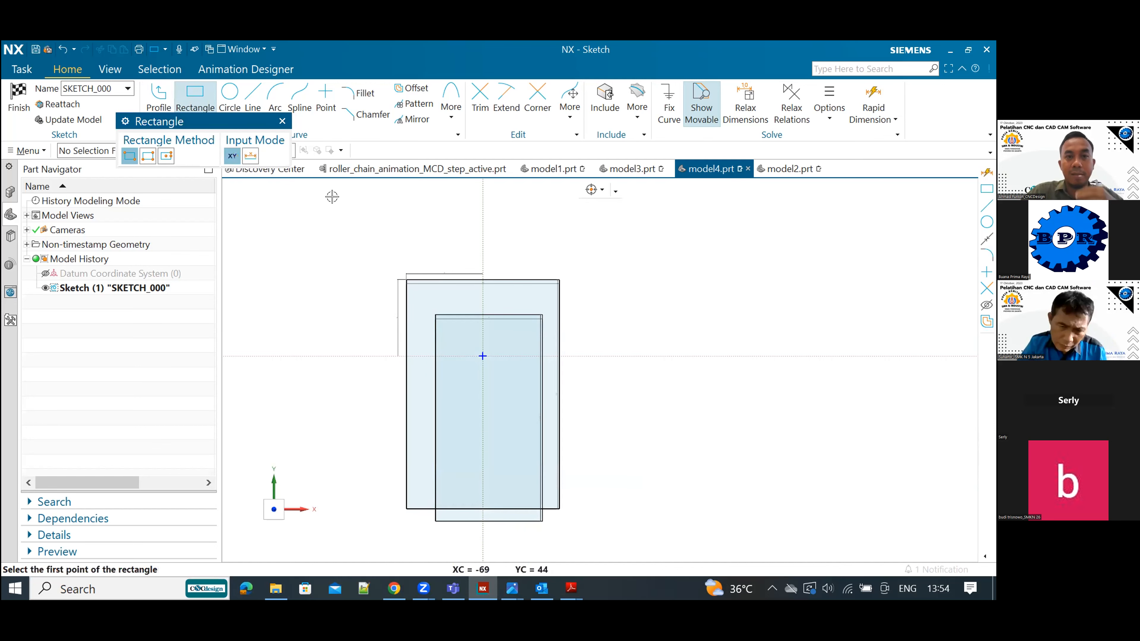
click(283, 120)
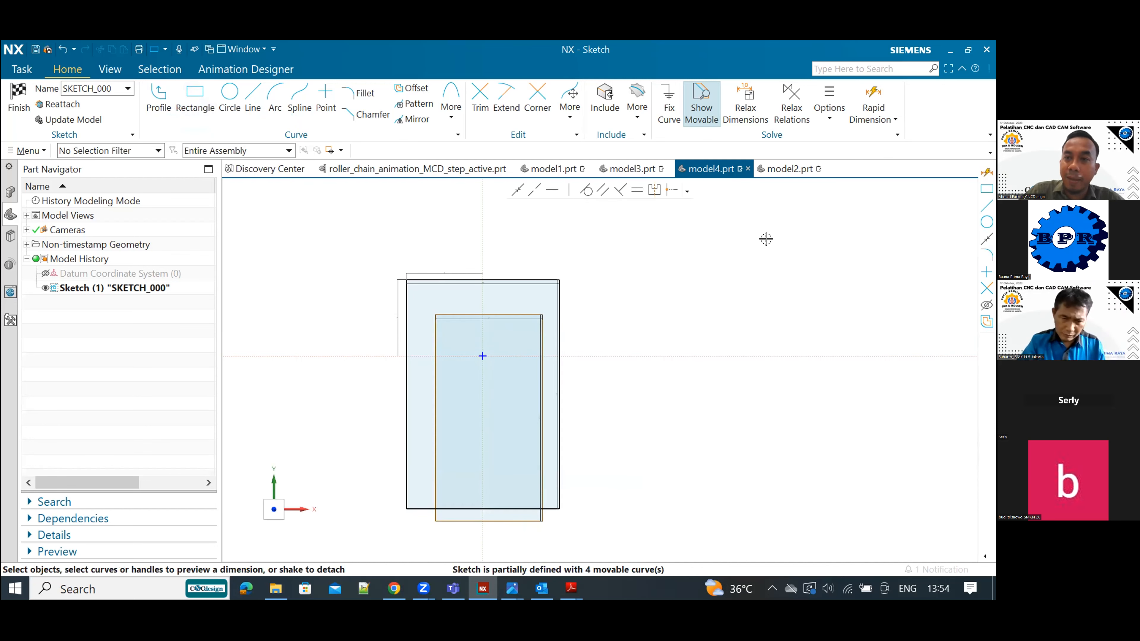
Step: Add a Rapid Dimension for the horizontal distance between the inner rectangle's left edge and the origin, placed above its top edge
click(873, 101)
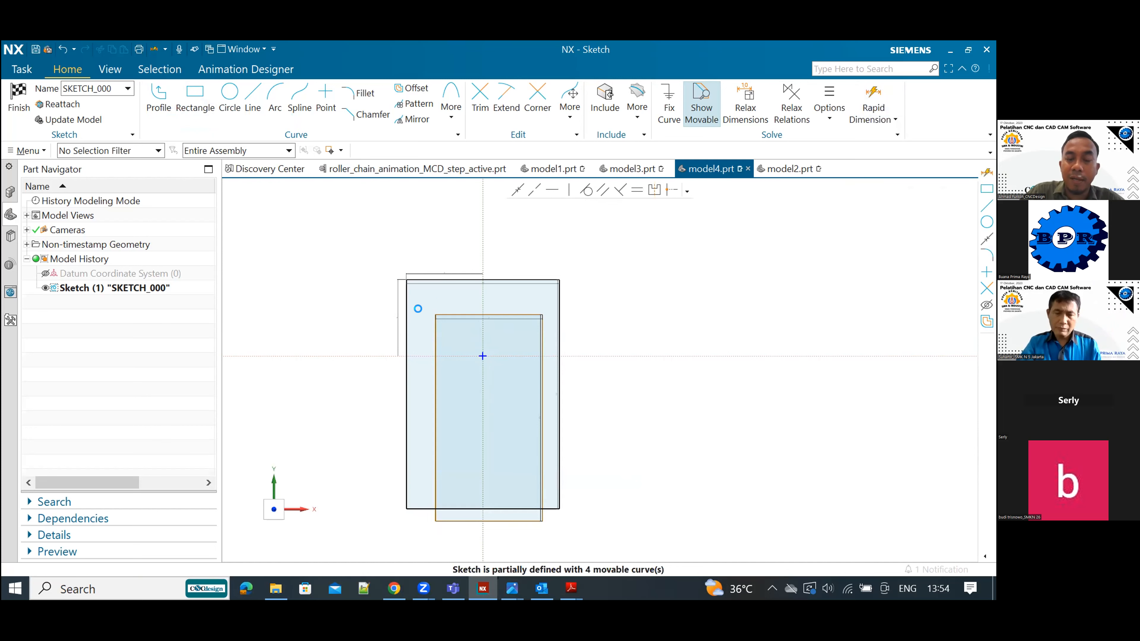
scroll(440, 287, up, 5)
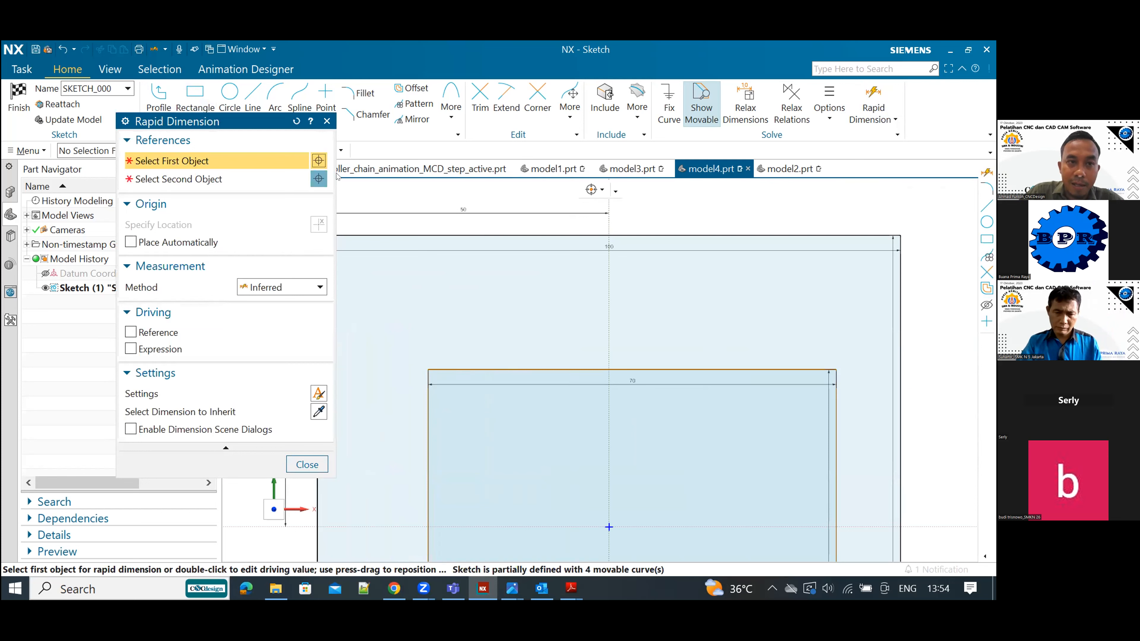
click(428, 410)
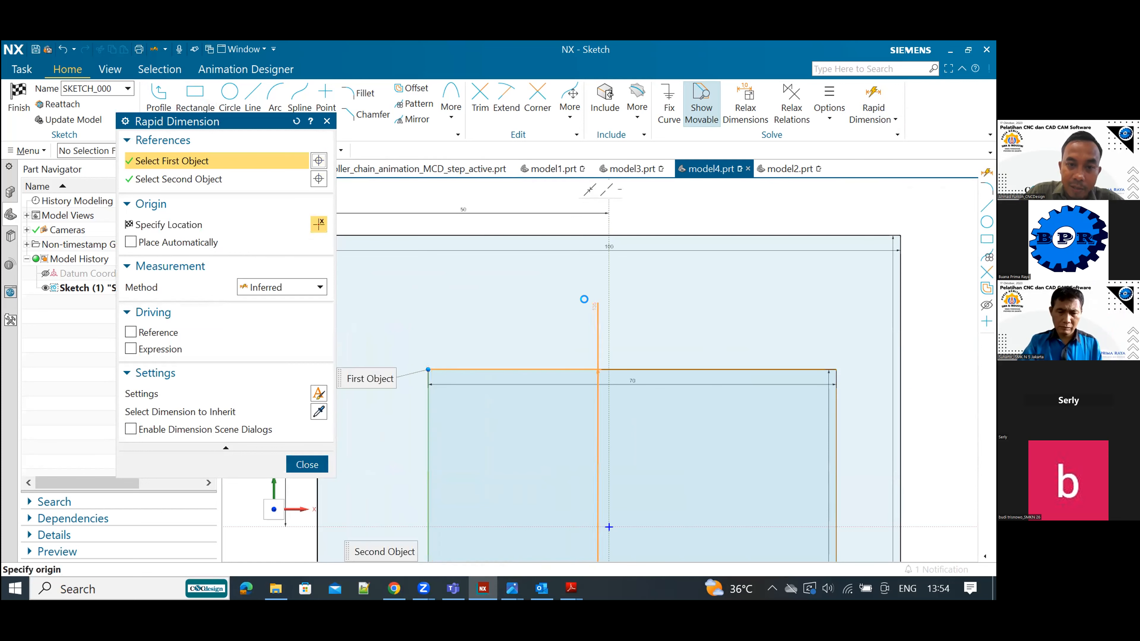
click(609, 305)
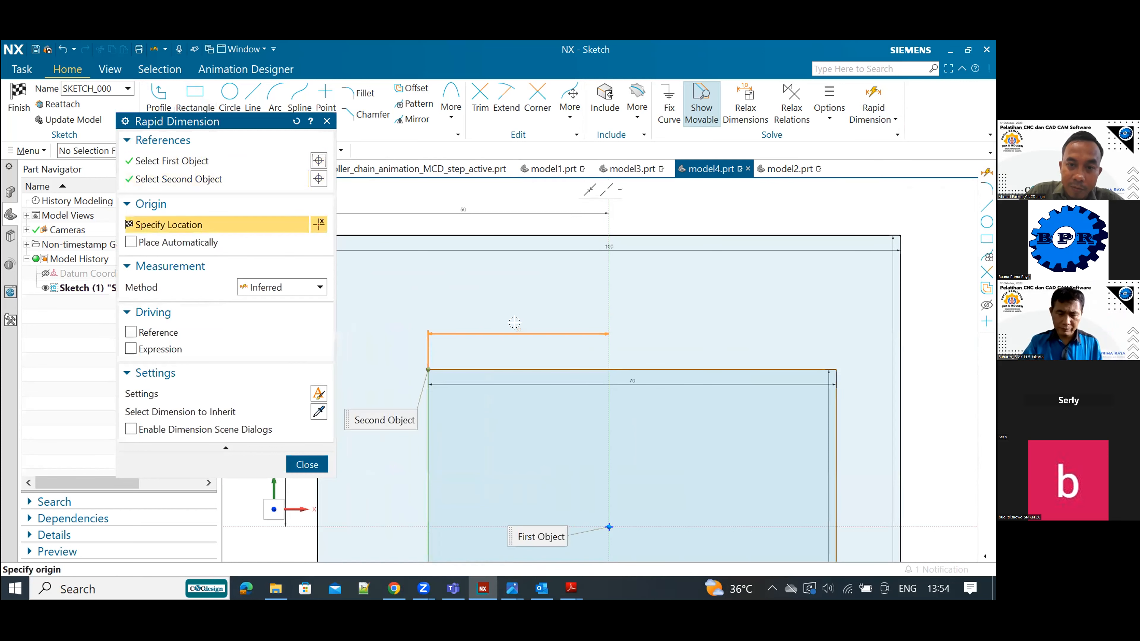
click(431, 349)
key(Escape)
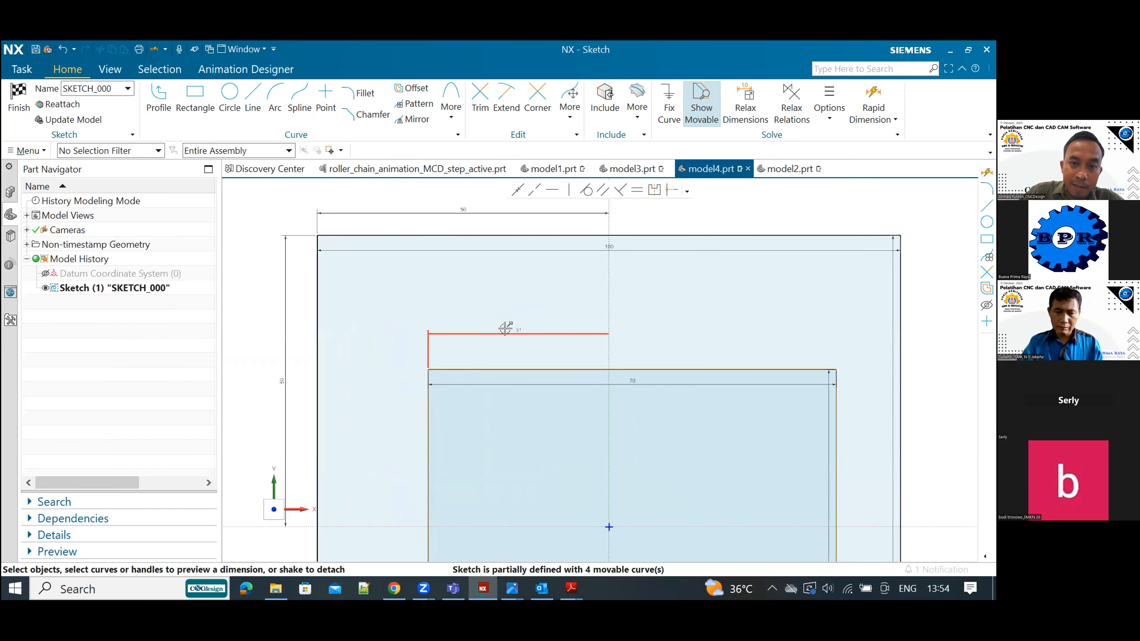
Step: Set the horizontal distance from the inner rectangle's left edge to the origin to 35 mm
double_click(533, 314)
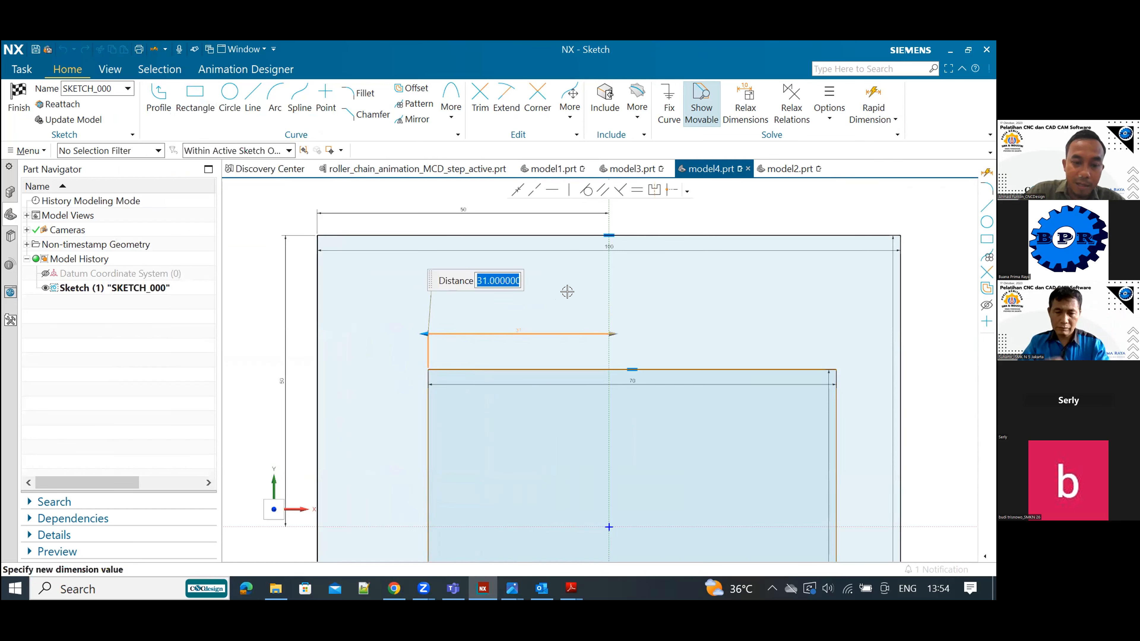
text(35)
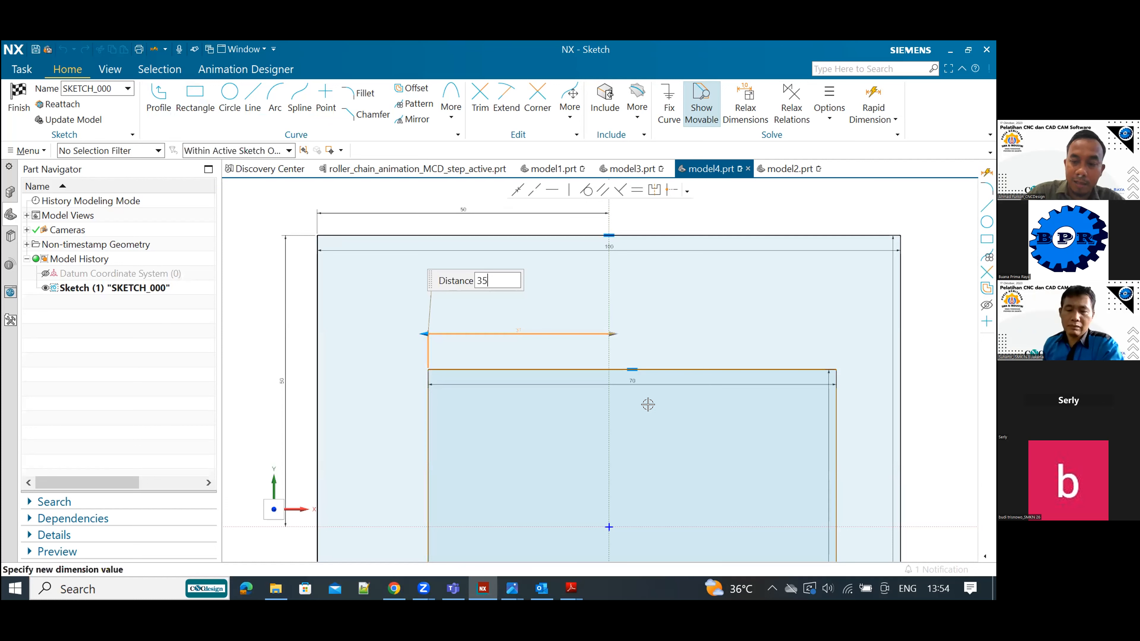
key(Return)
middle_click(673, 321)
Step: Add a Rapid Dimension for the vertical distance between the inner rectangle's top edge and the origin, placed outside its left edge
scroll(463, 256, down, 4)
scroll(465, 330, up, 4)
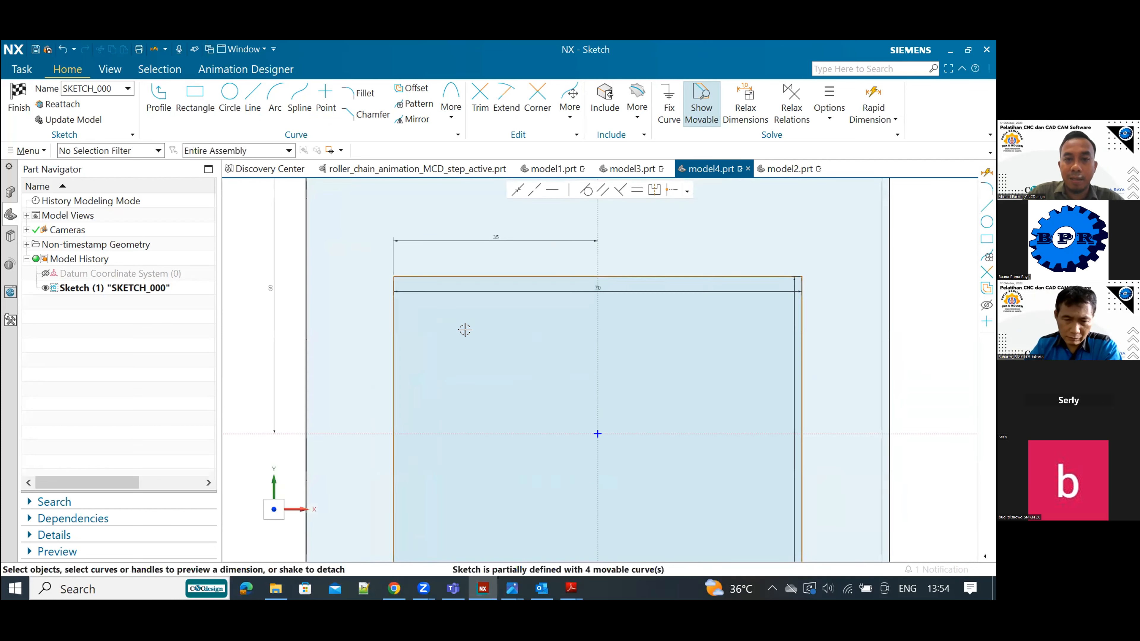
click(873, 97)
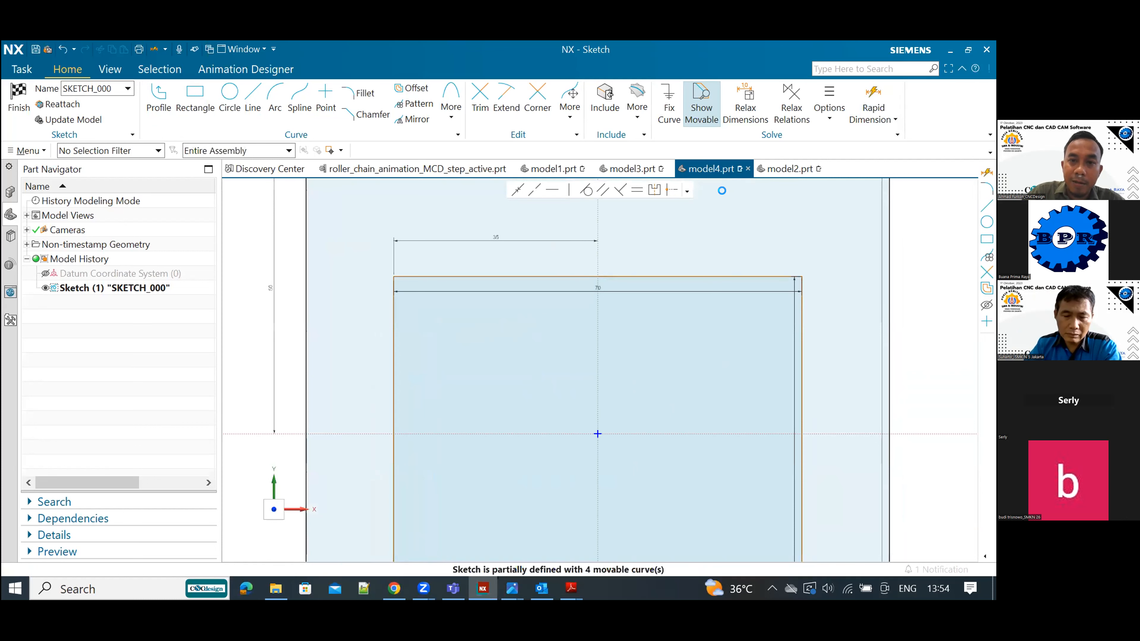
scroll(698, 239, down, 2)
scroll(507, 249, up, 3)
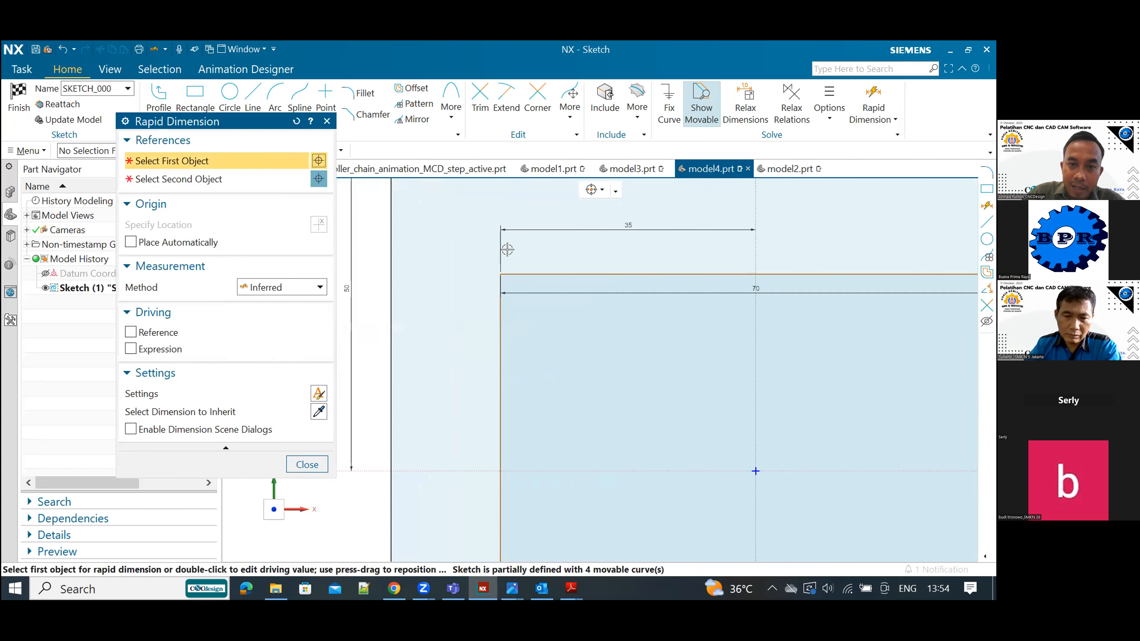
click(512, 273)
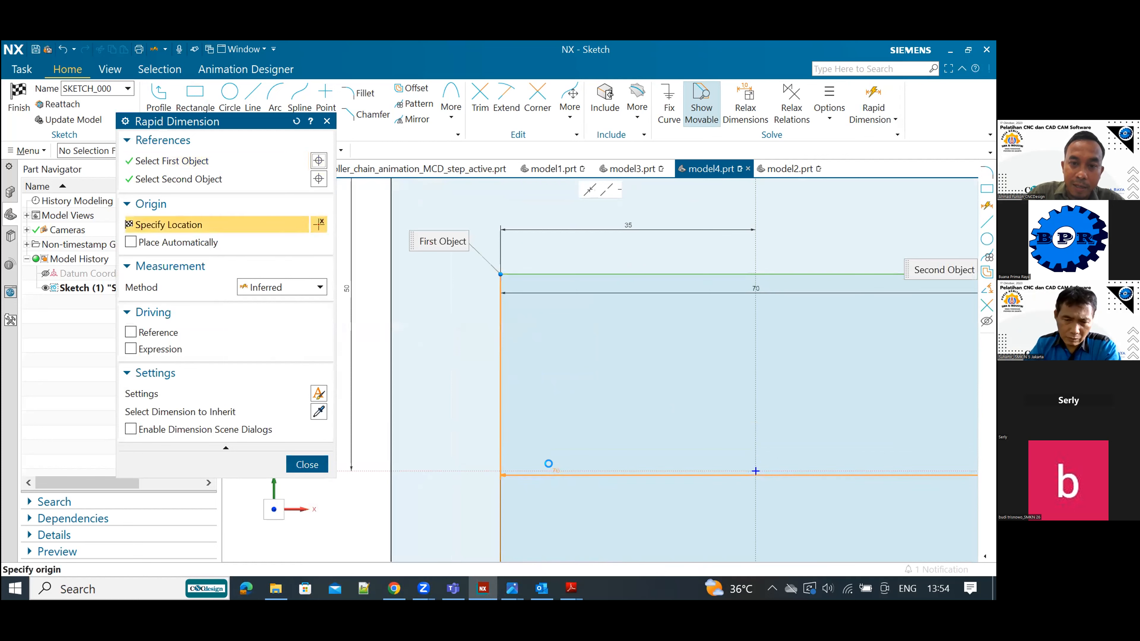
click(544, 466)
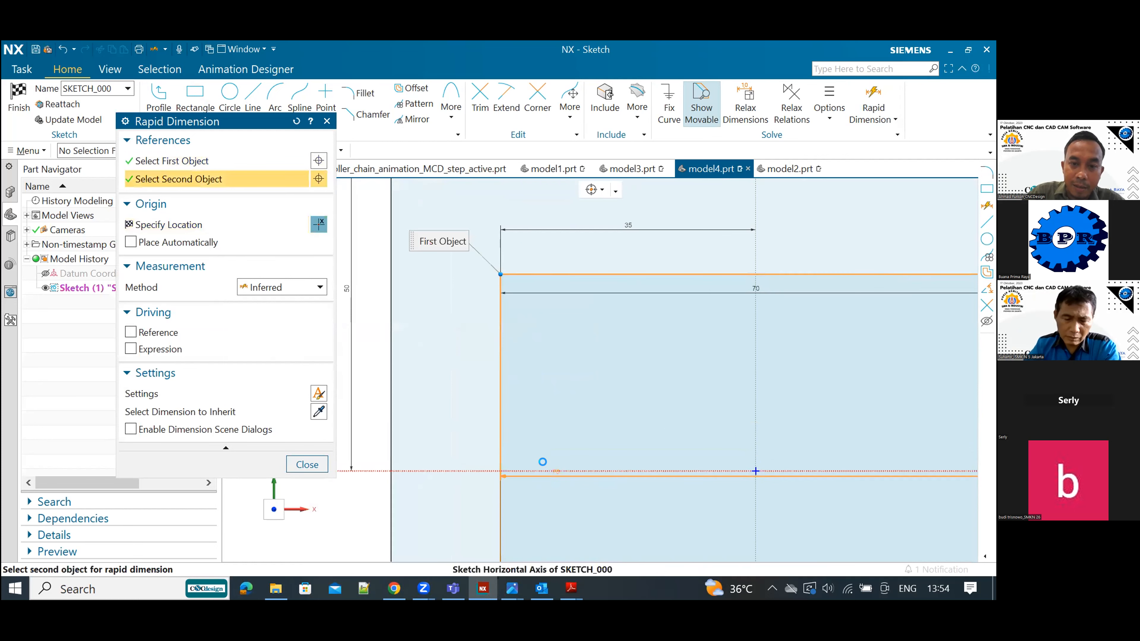
click(448, 371)
key(Escape)
Step: Set the vertical distance from the inner rectangle's top edge to the origin to 35 mm
scroll(457, 363, up, 5)
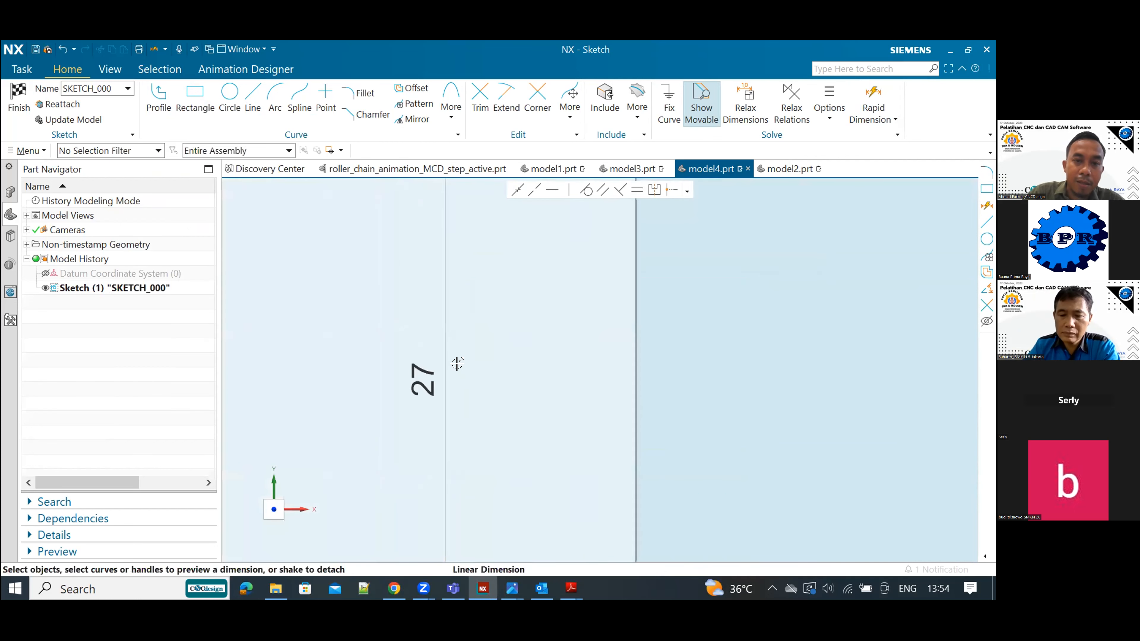
double_click(438, 382)
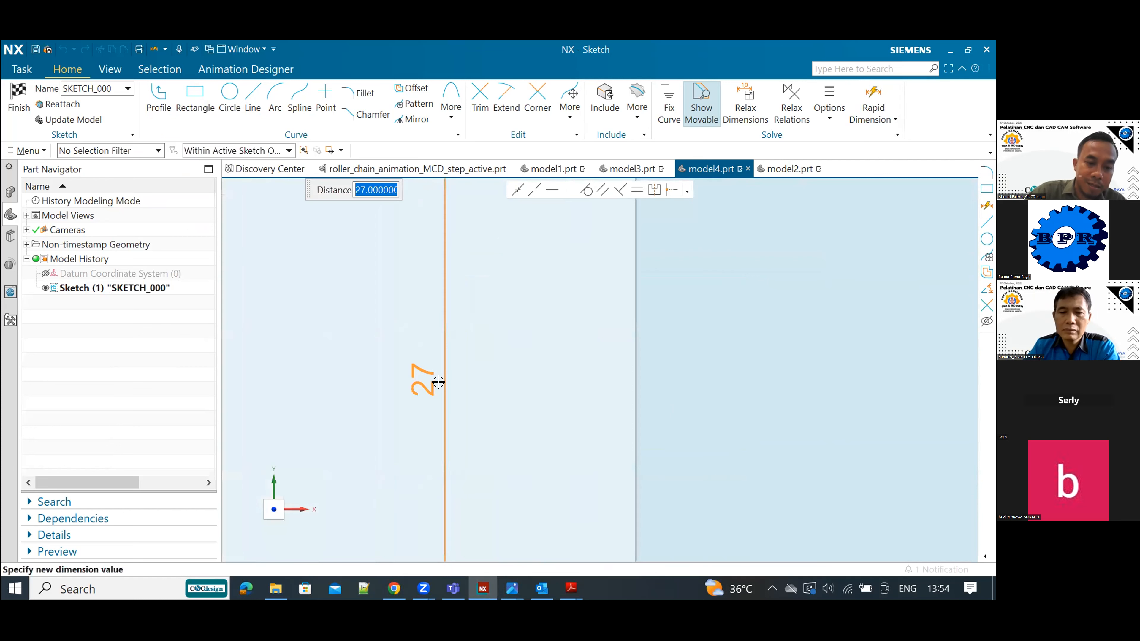
text(35)
key(Return)
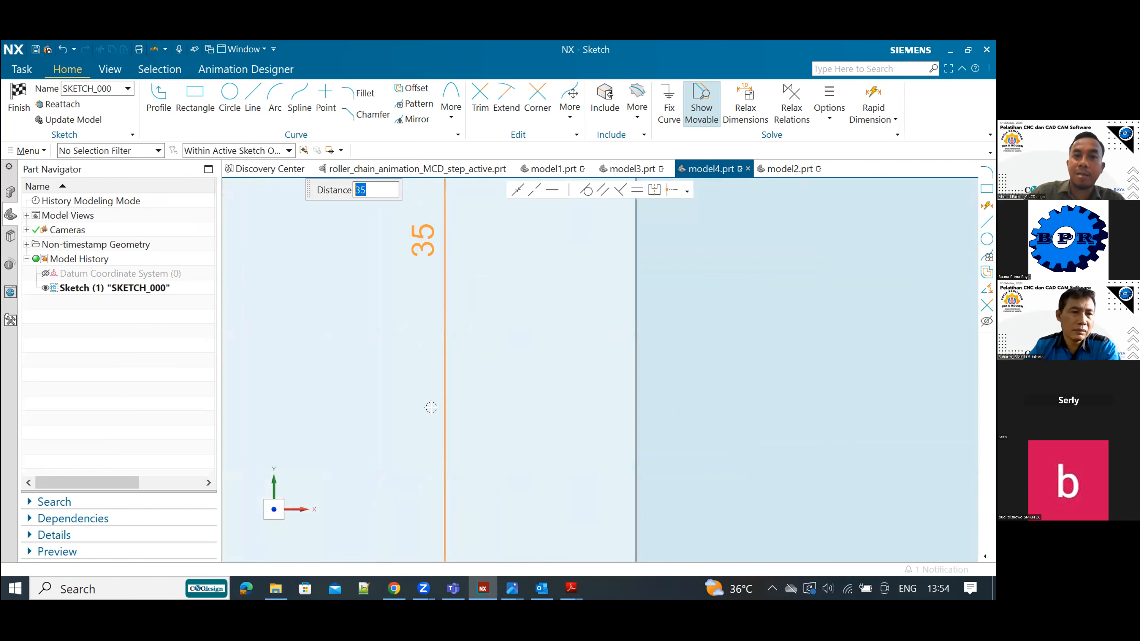
scroll(430, 407, down, 5)
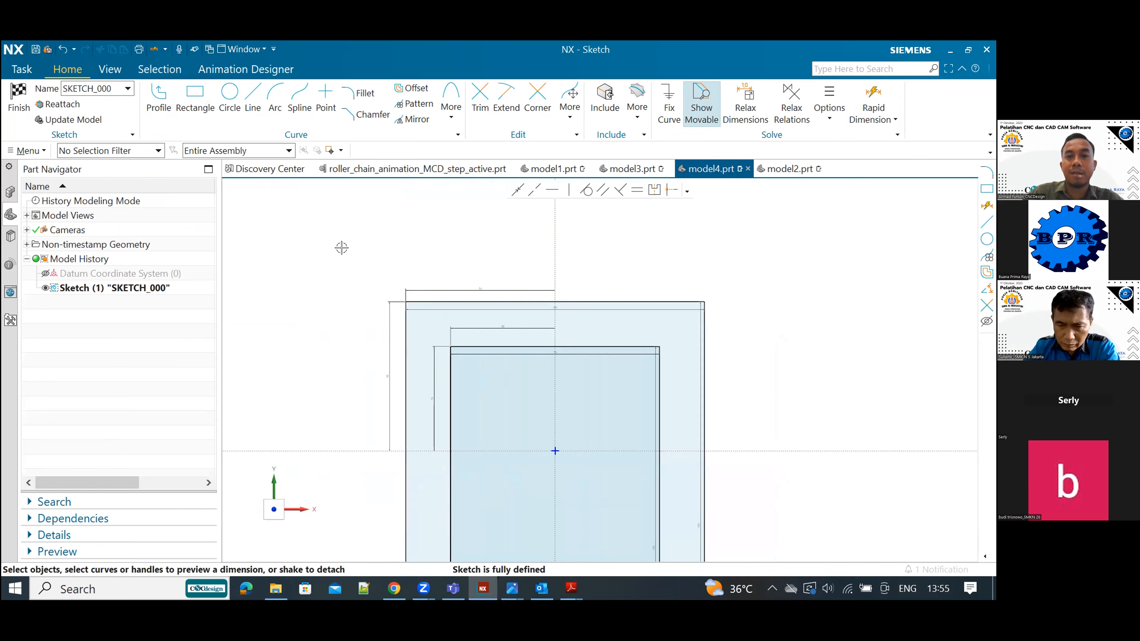
scroll(350, 258, down, 3)
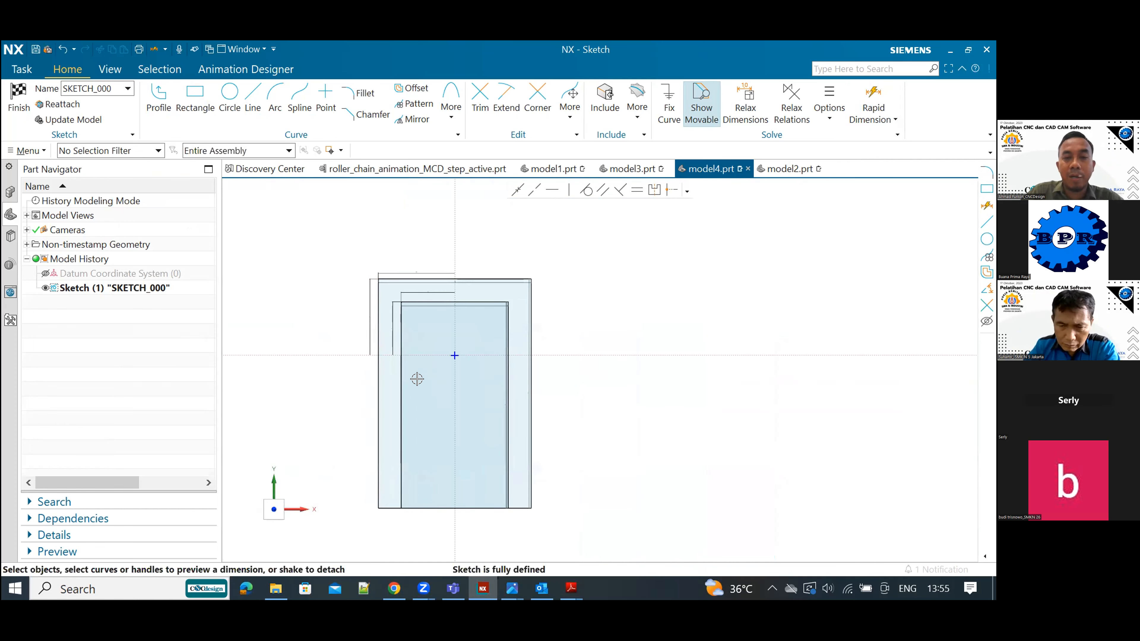
Step: Fillet the inner rectangle's upper-left corner with a 15 mm radius
scroll(408, 314, up, 4)
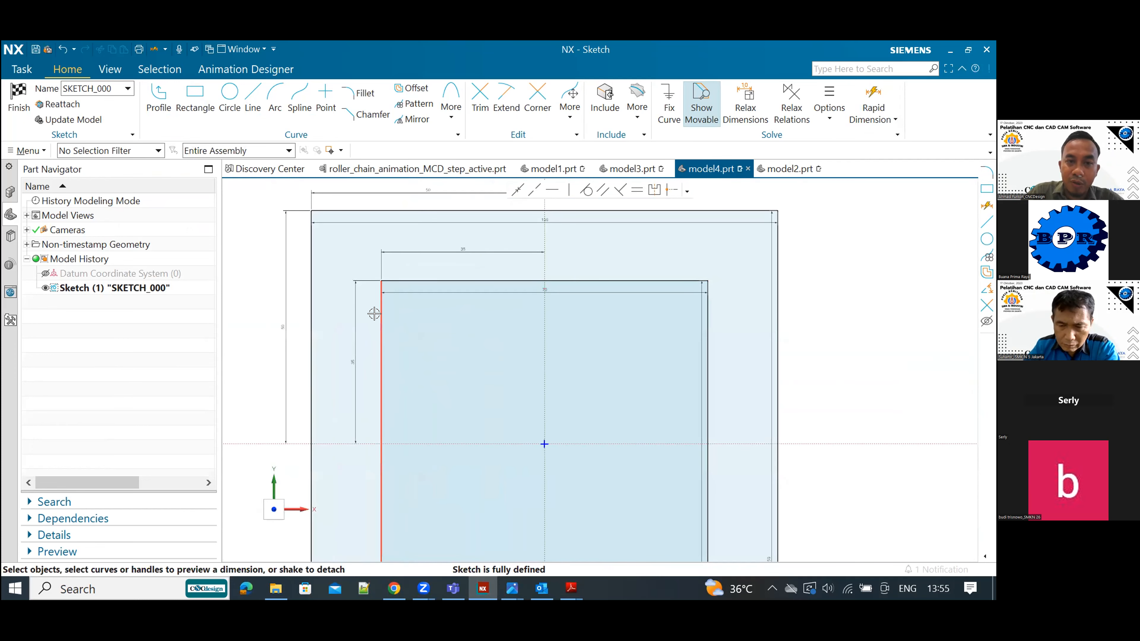
click(358, 93)
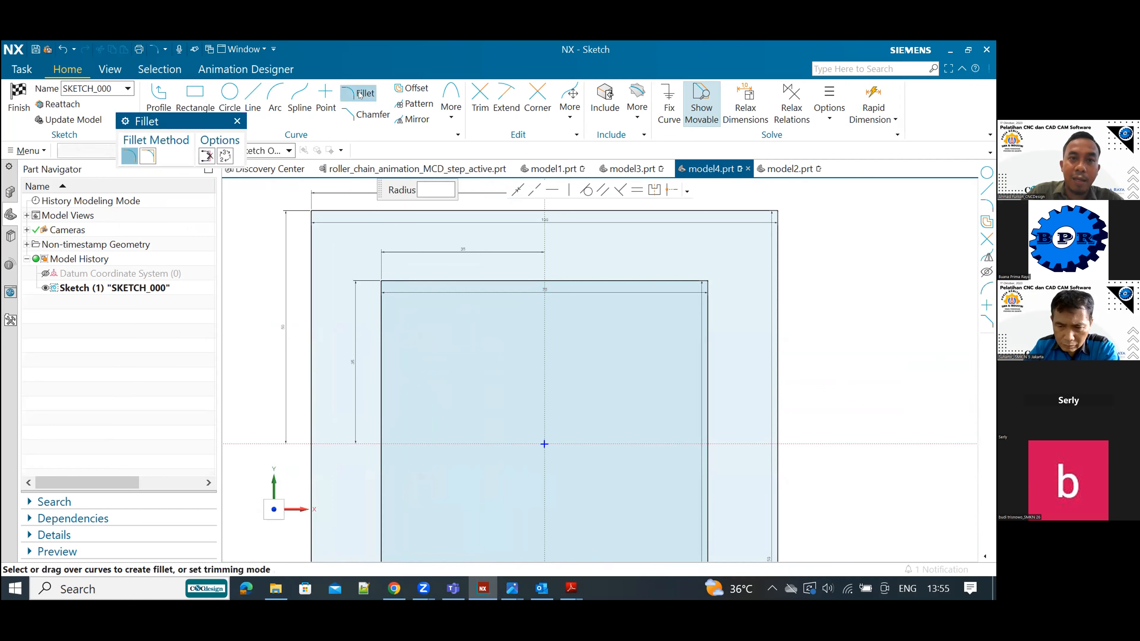
click(415, 280)
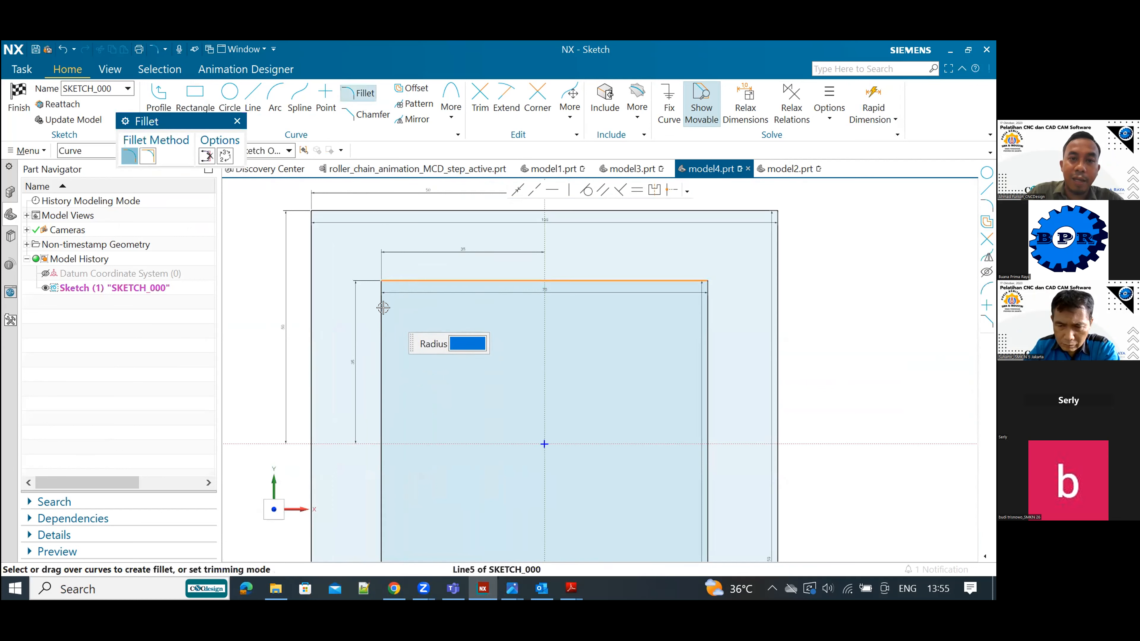
click(376, 316)
text(15)
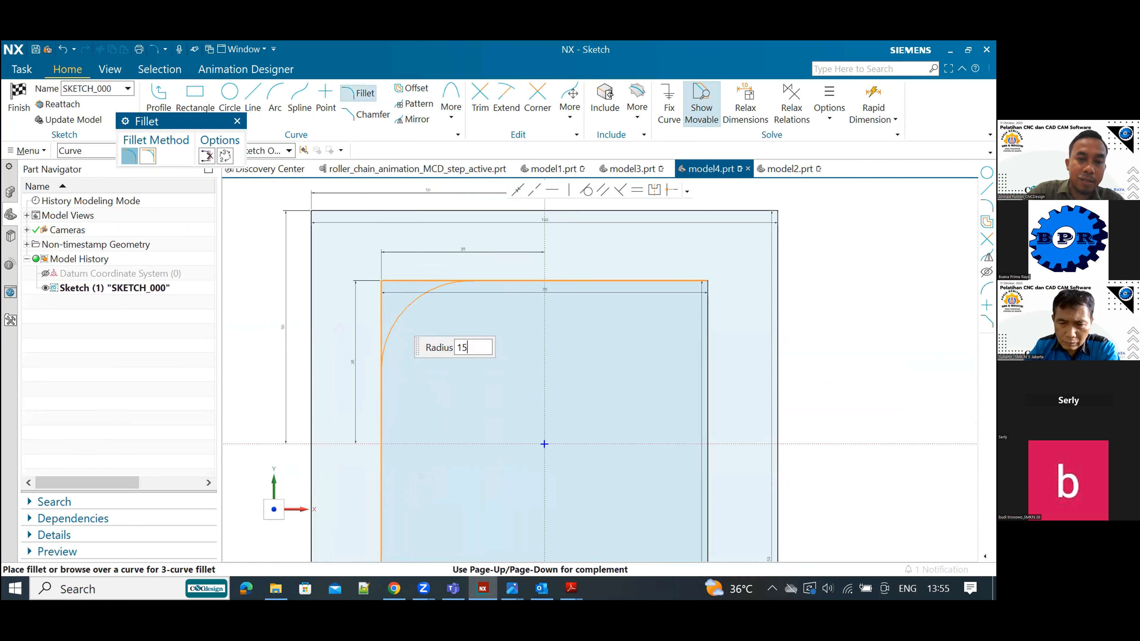
key(Return)
key(Return)
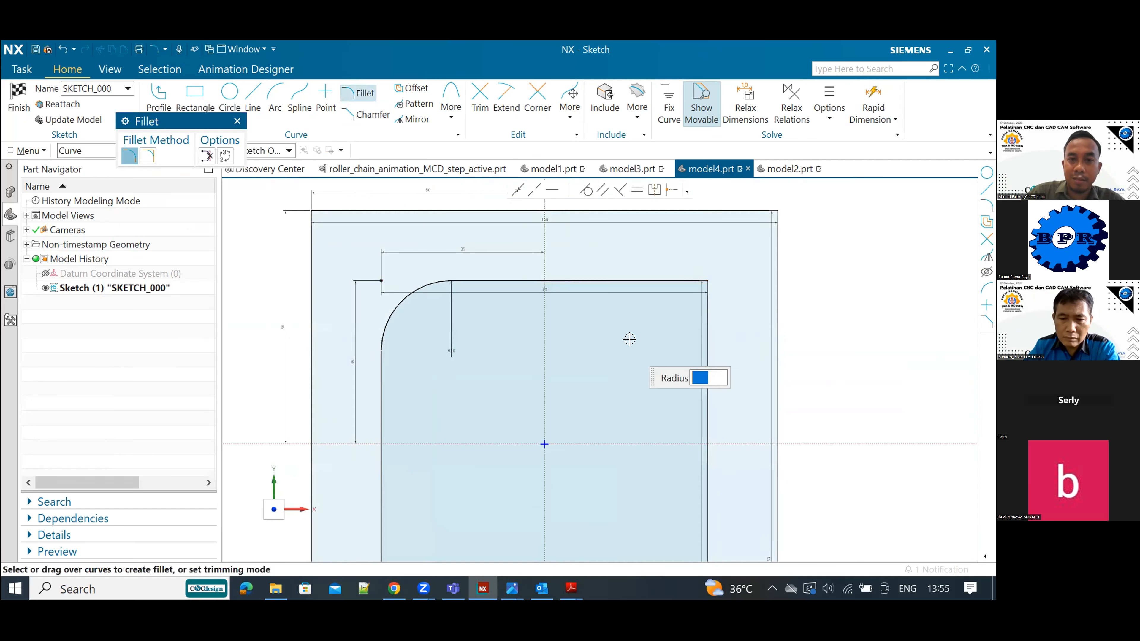
Step: Fillet the inner rectangle's upper-right corner with a 15 mm radius and leave the Fillet command
click(666, 280)
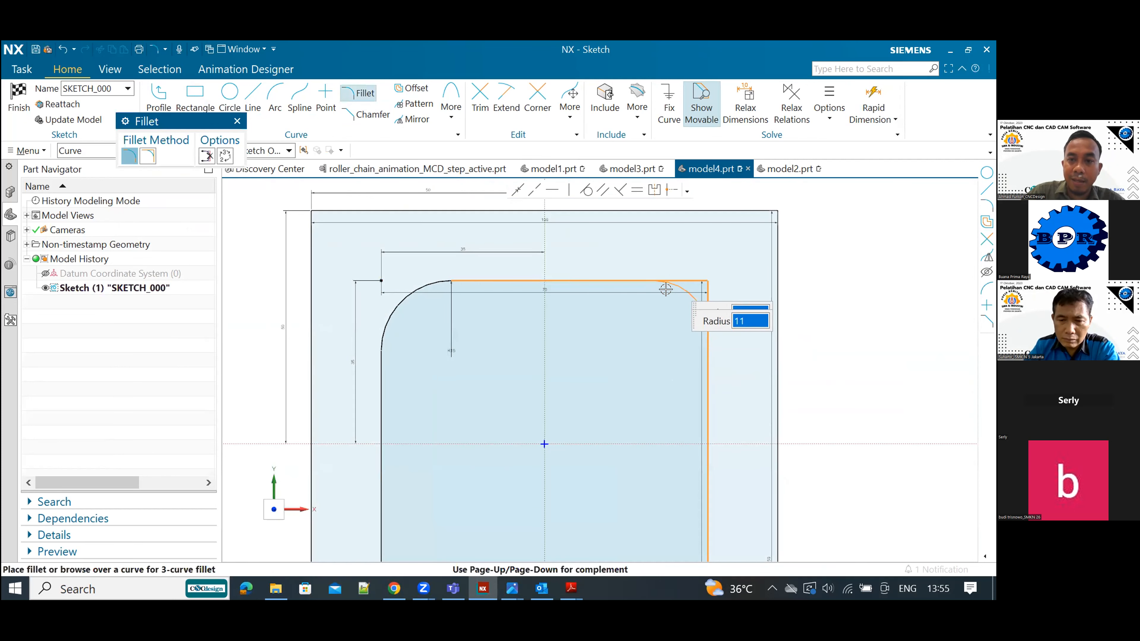
text(1)
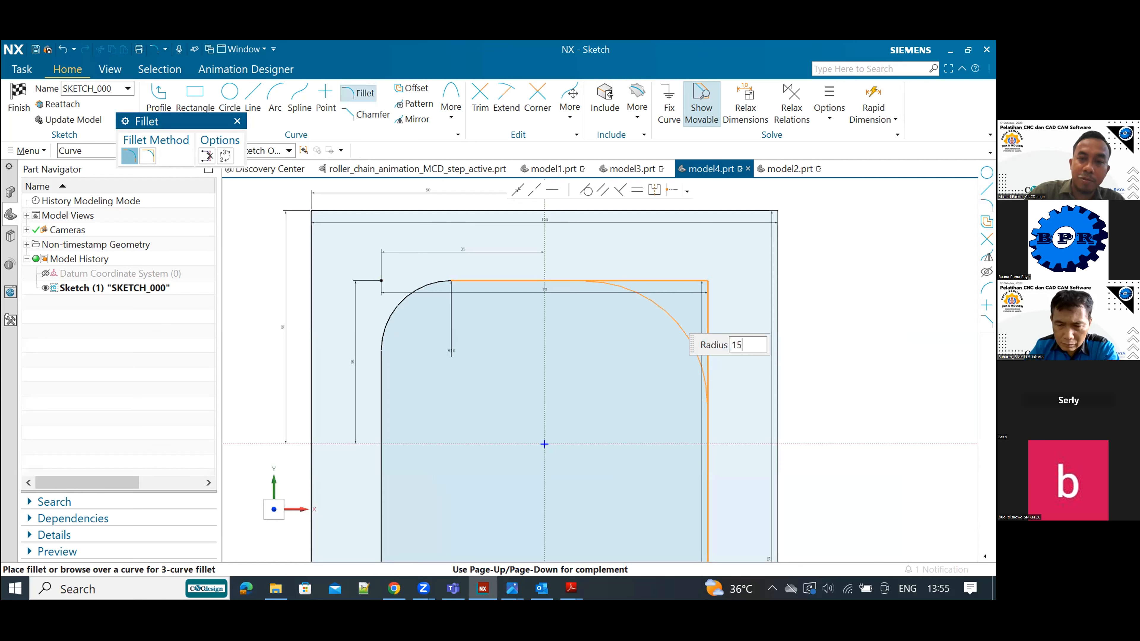
key(Return)
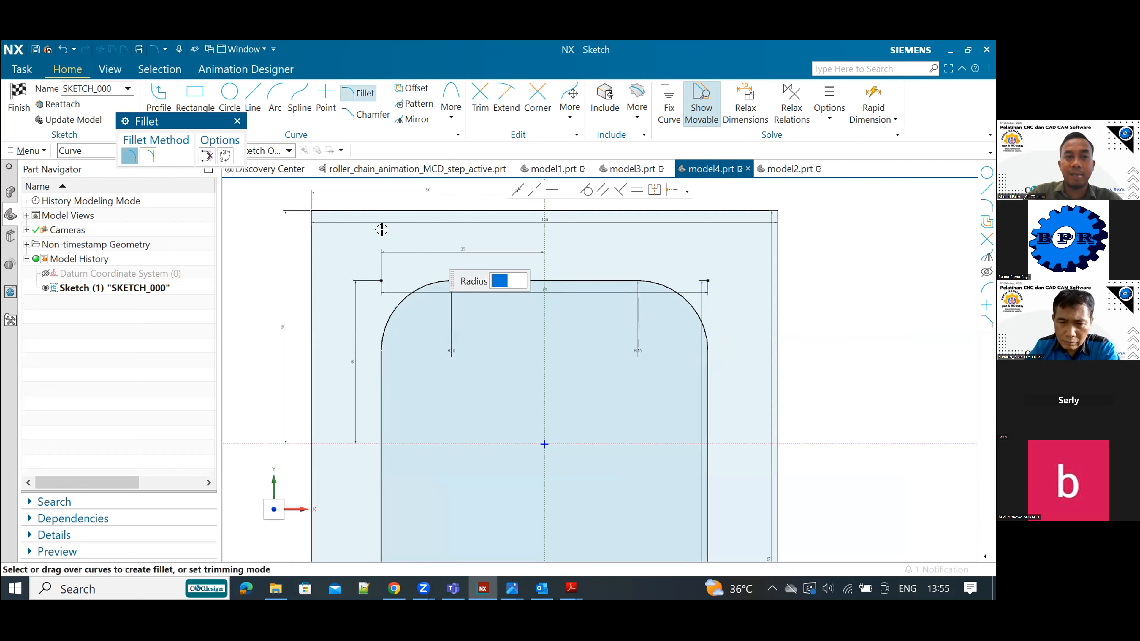
click(237, 120)
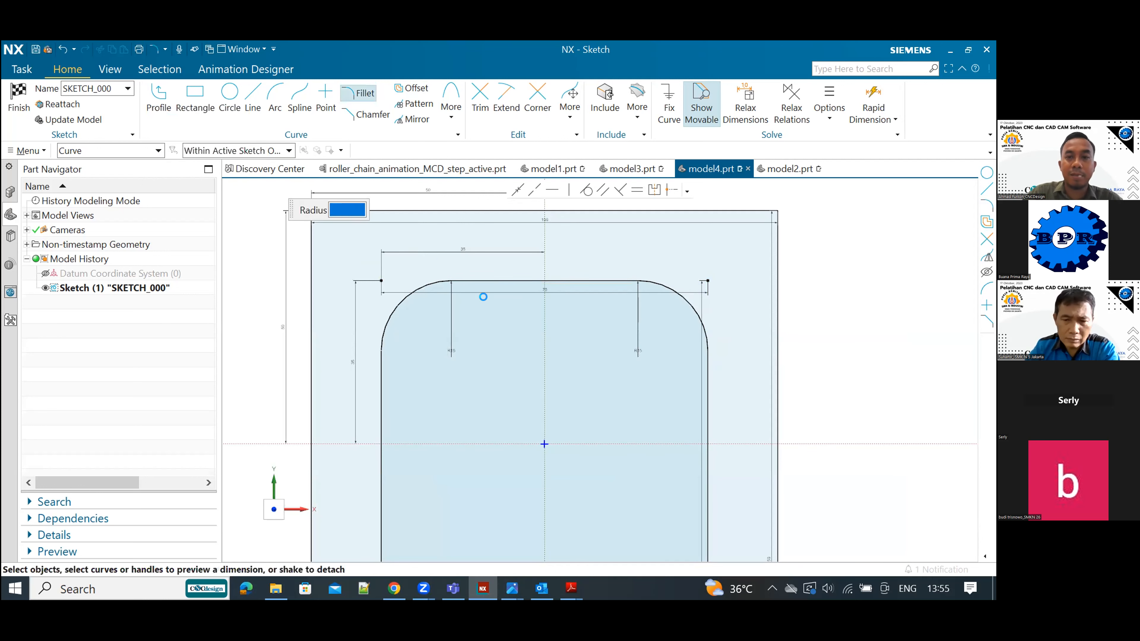
Step: Finish the sketch containing the plate outline and the filleted inner rectangle
scroll(476, 263, down, 3)
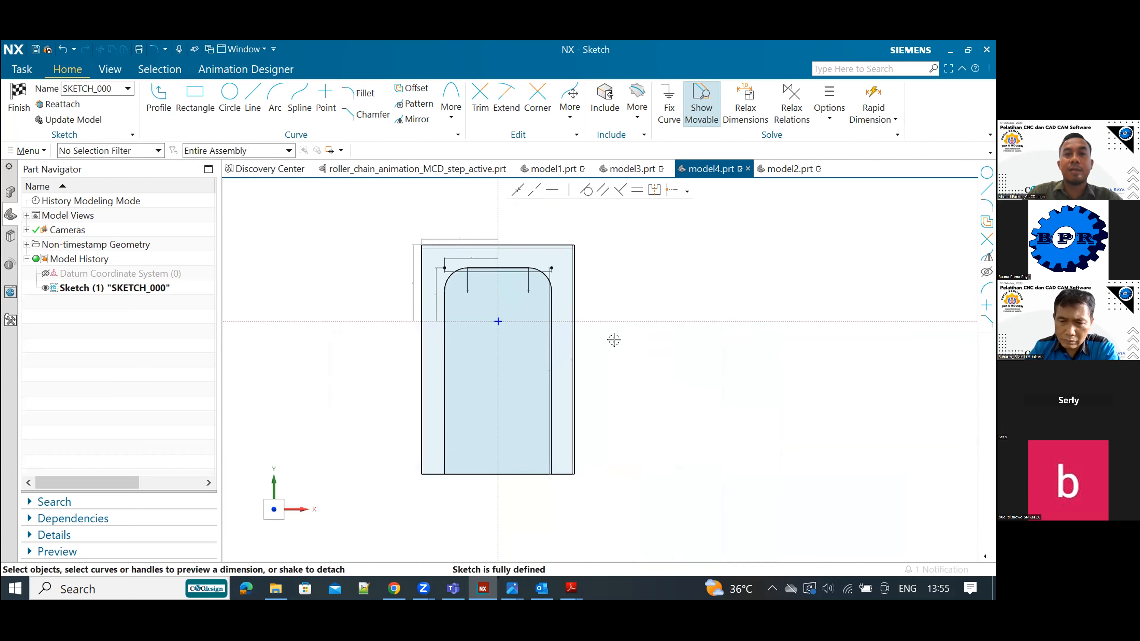
mouse_move(612, 349)
middle_down()
mouse_move(605, 331)
mouse_move(576, 329)
middle_up()
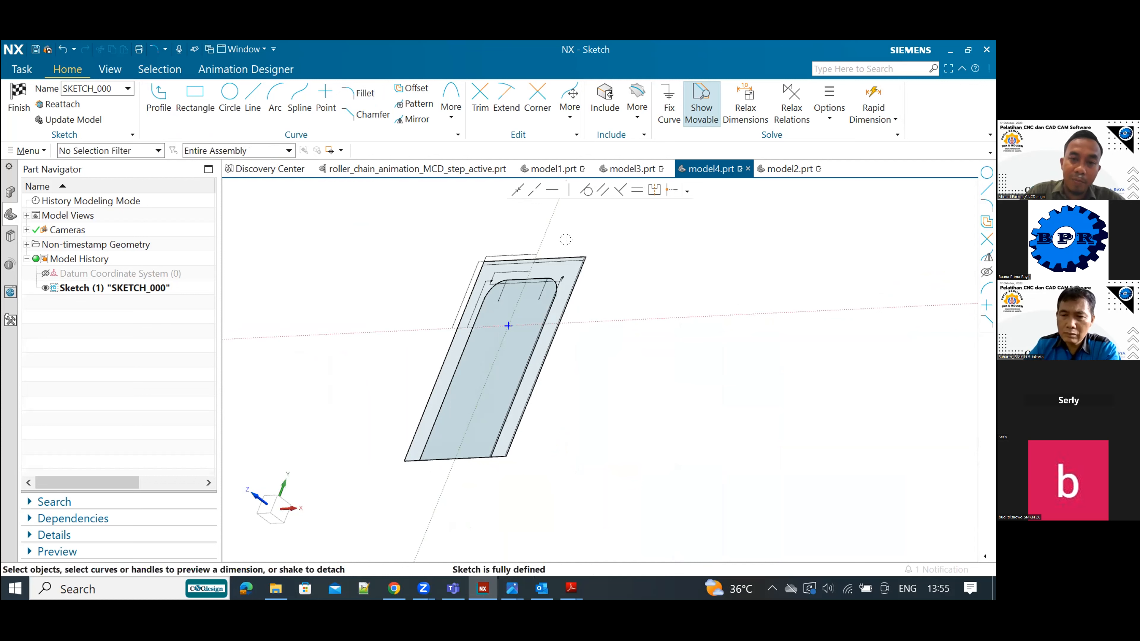
mouse_move(631, 434)
middle_down()
mouse_move(657, 447)
mouse_move(674, 432)
middle_up()
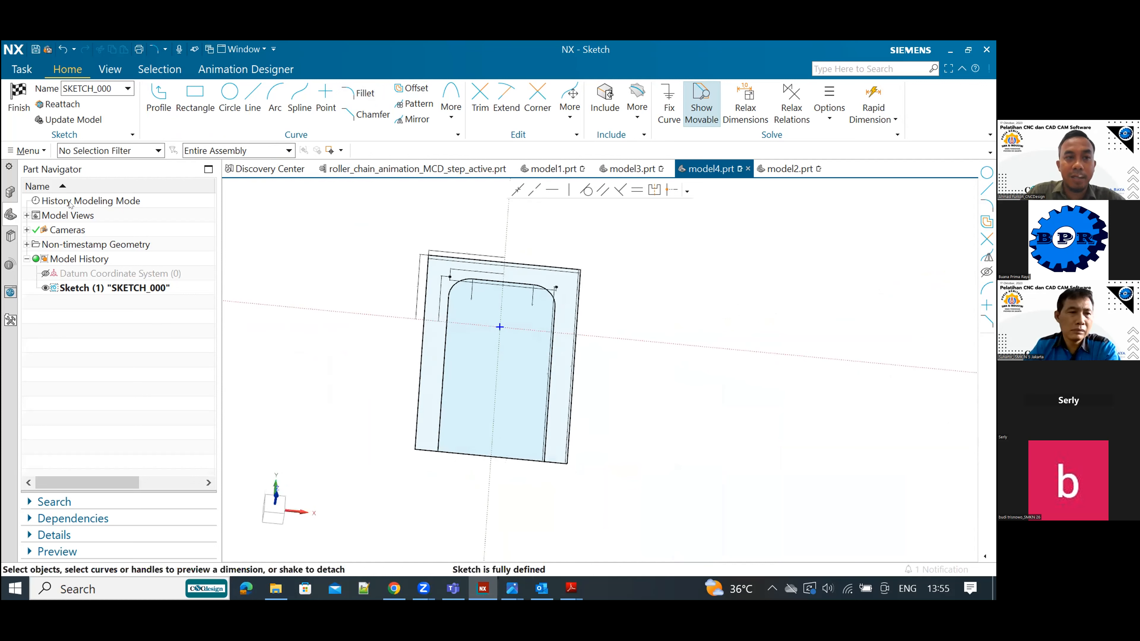
click(10, 110)
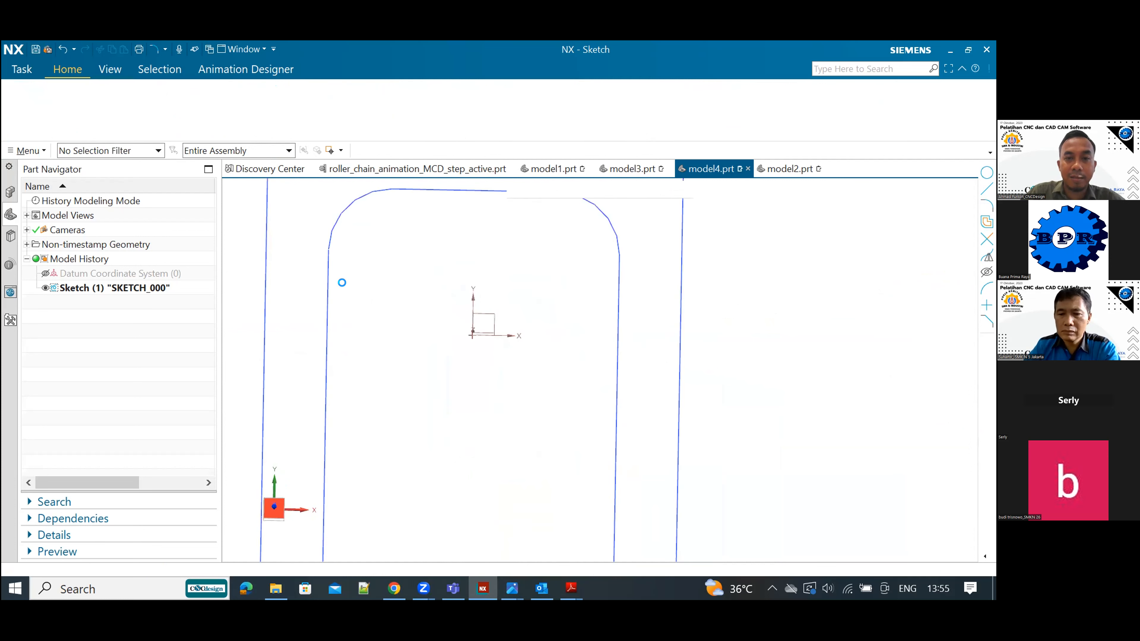
Step: Begin an Extrude of the sketch's outer rectangular outline as the section for the base plate
mouse_move(463, 438)
middle_down()
mouse_move(420, 420)
mouse_move(458, 398)
mouse_move(429, 363)
middle_up()
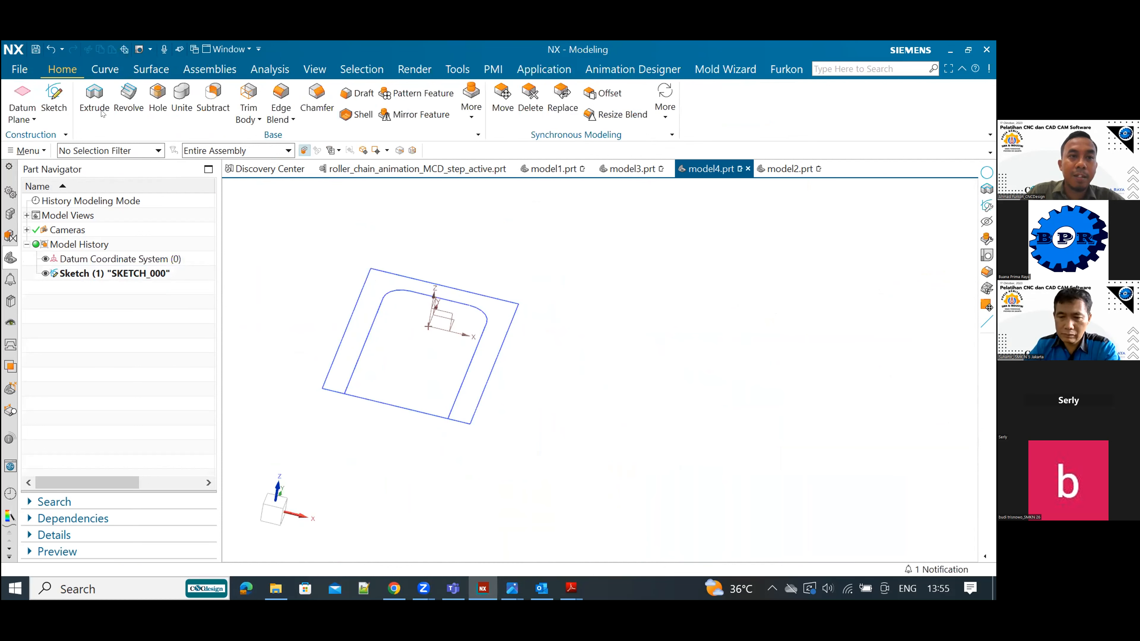
click(93, 105)
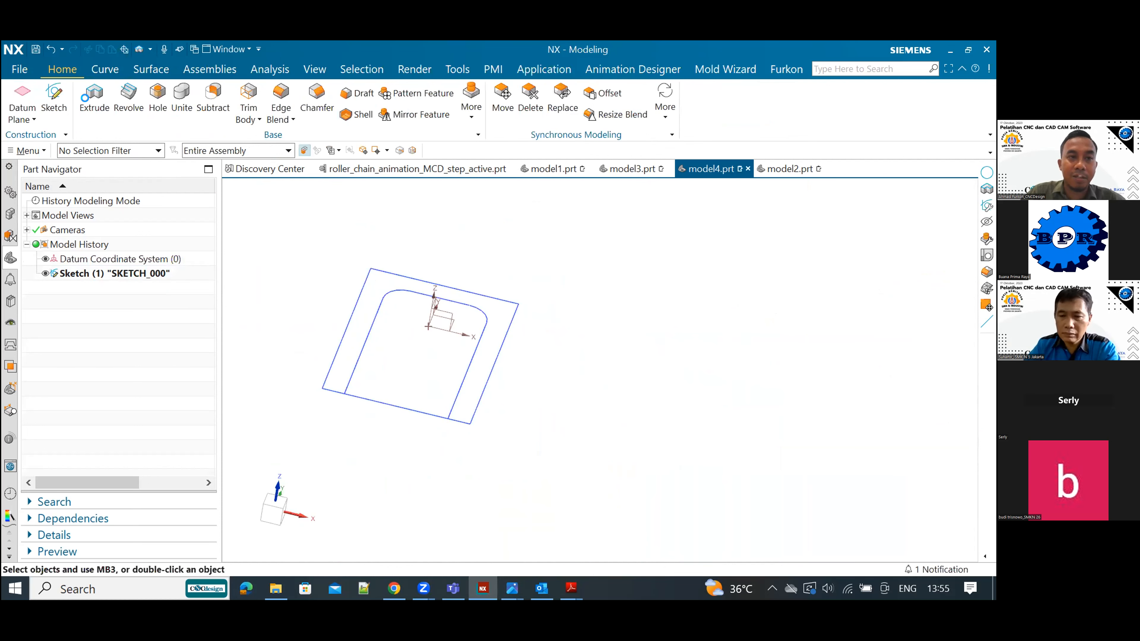
scroll(449, 240, down, 3)
scroll(391, 241, up, 2)
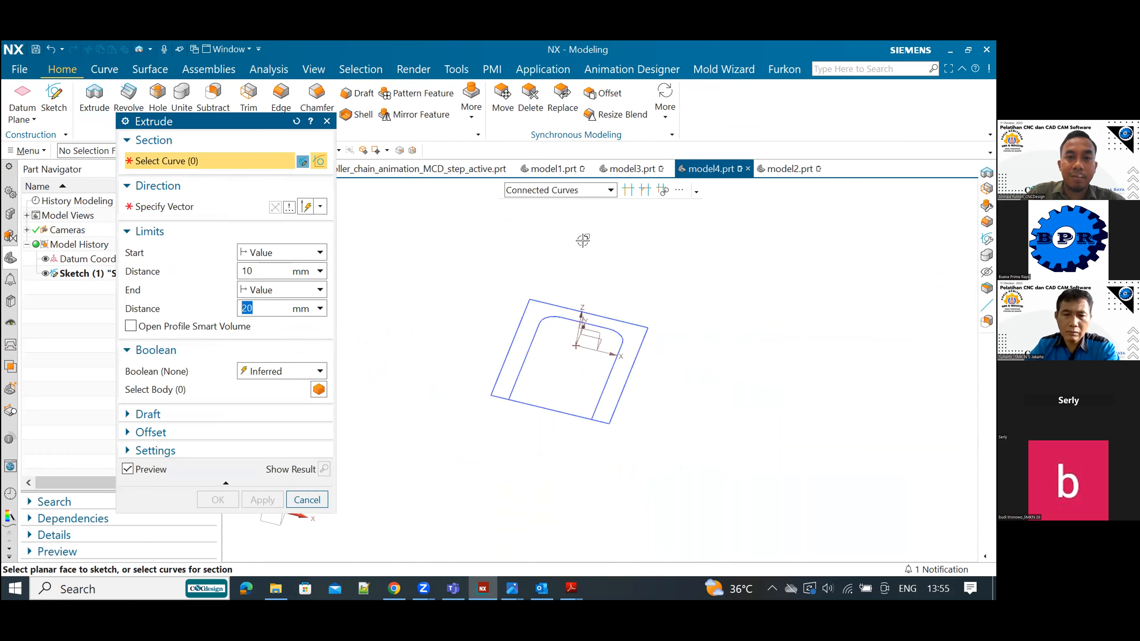
click(272, 269)
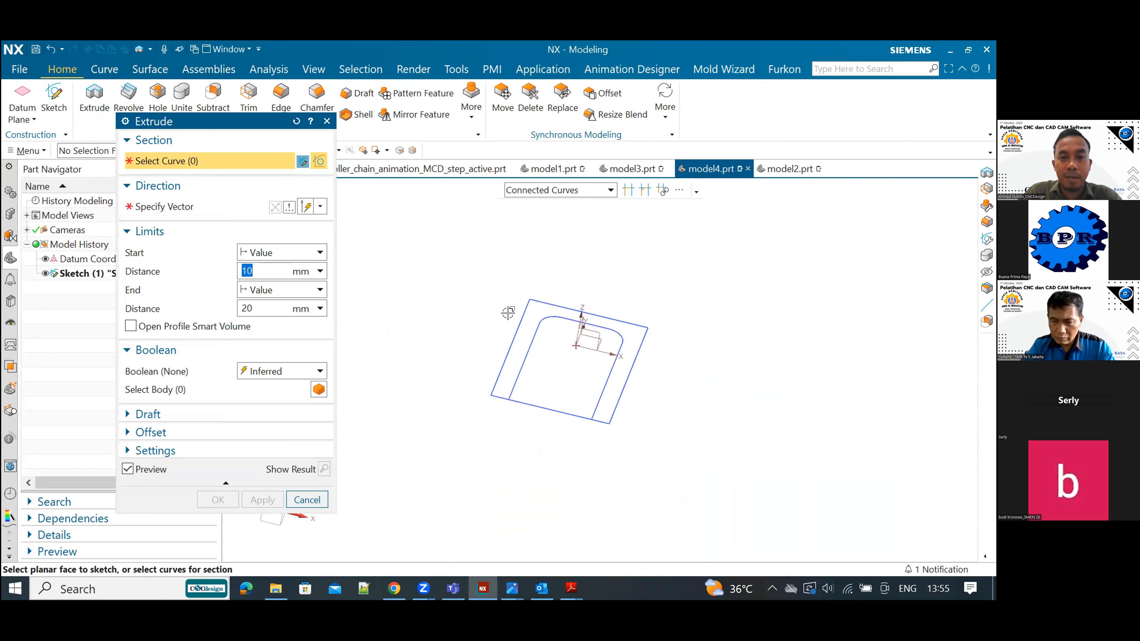
click(548, 295)
mouse_move(547, 298)
middle_down()
mouse_move(689, 413)
mouse_move(680, 387)
middle_up()
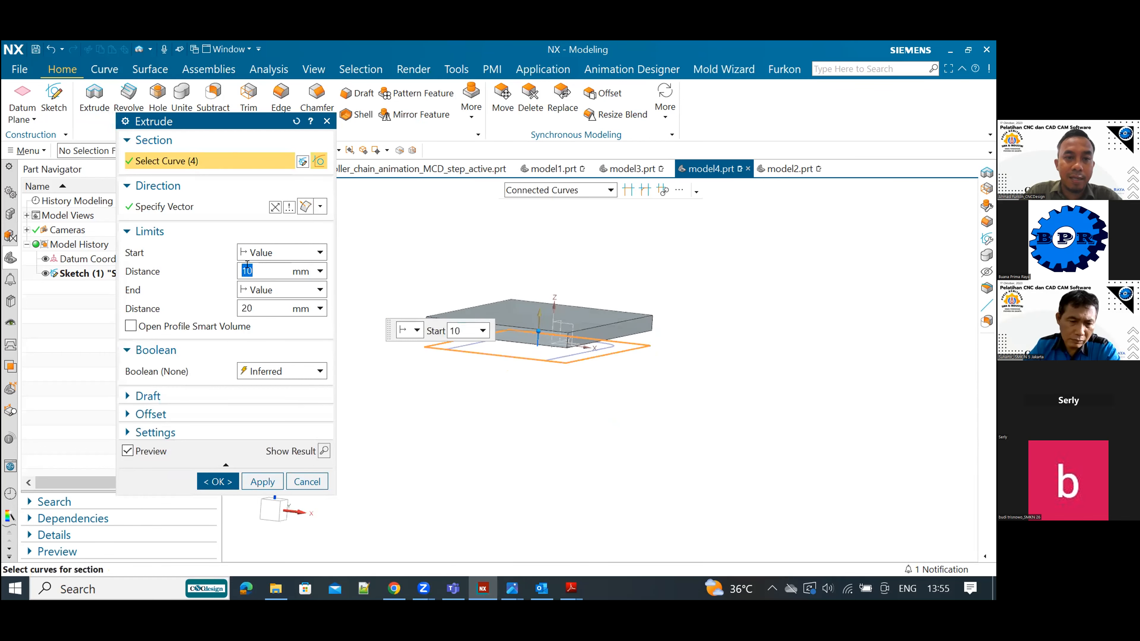
Step: Set the base plate extrusion's start distance to 0 mm and end distance to 10 mm, and create the body
click(246, 308)
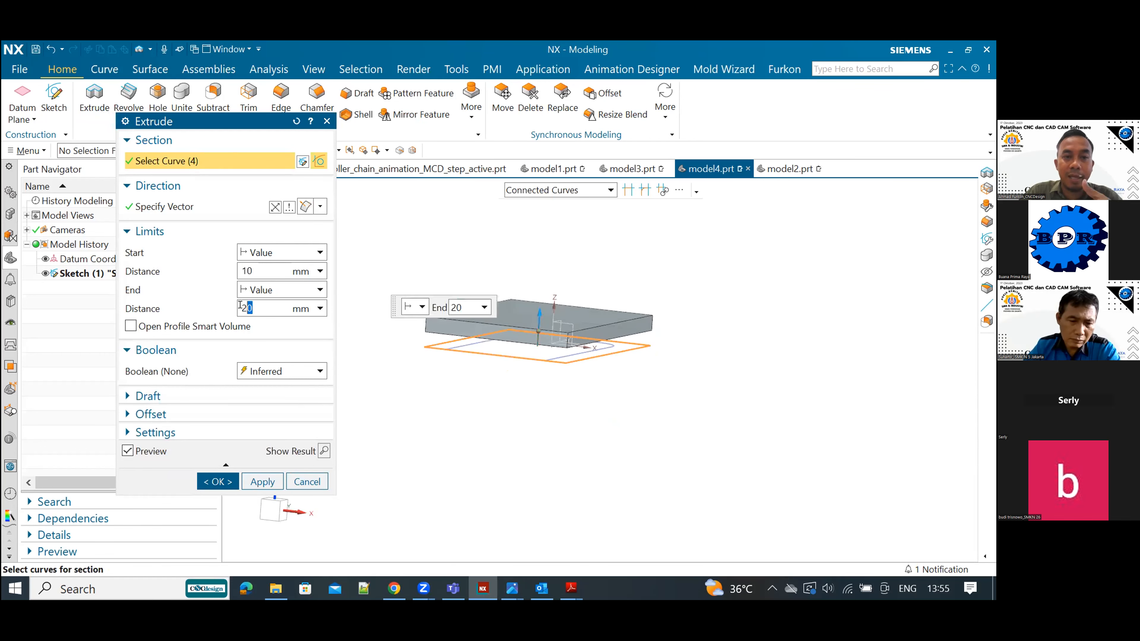
click(256, 271)
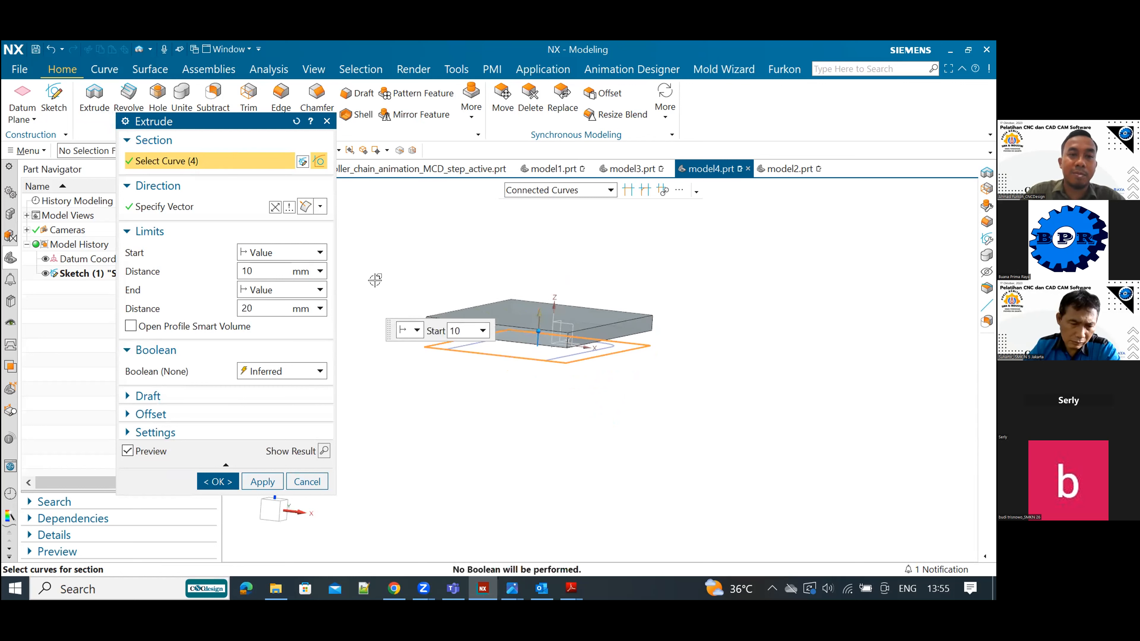
middle_drag(374, 281, 365, 318)
text(0)
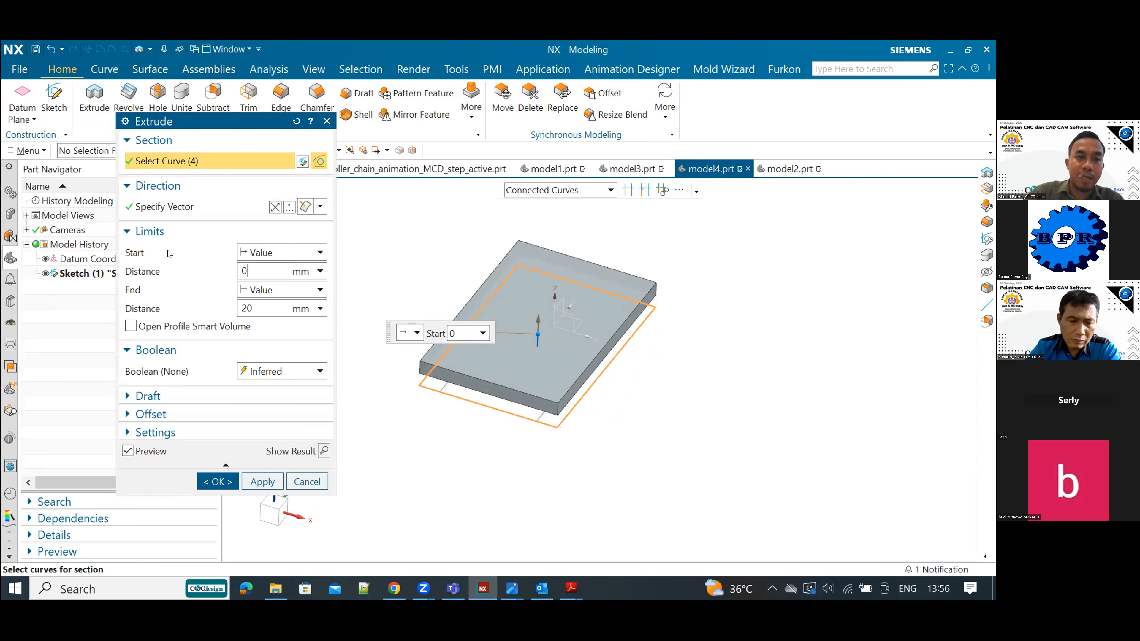
click(263, 305)
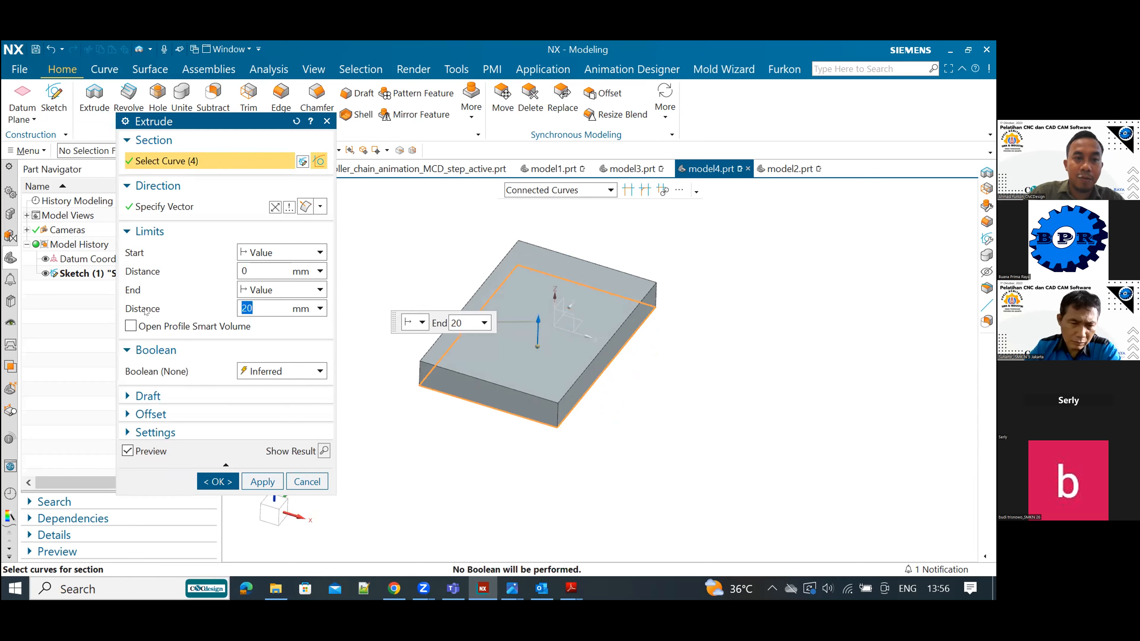
text(10)
key(Return)
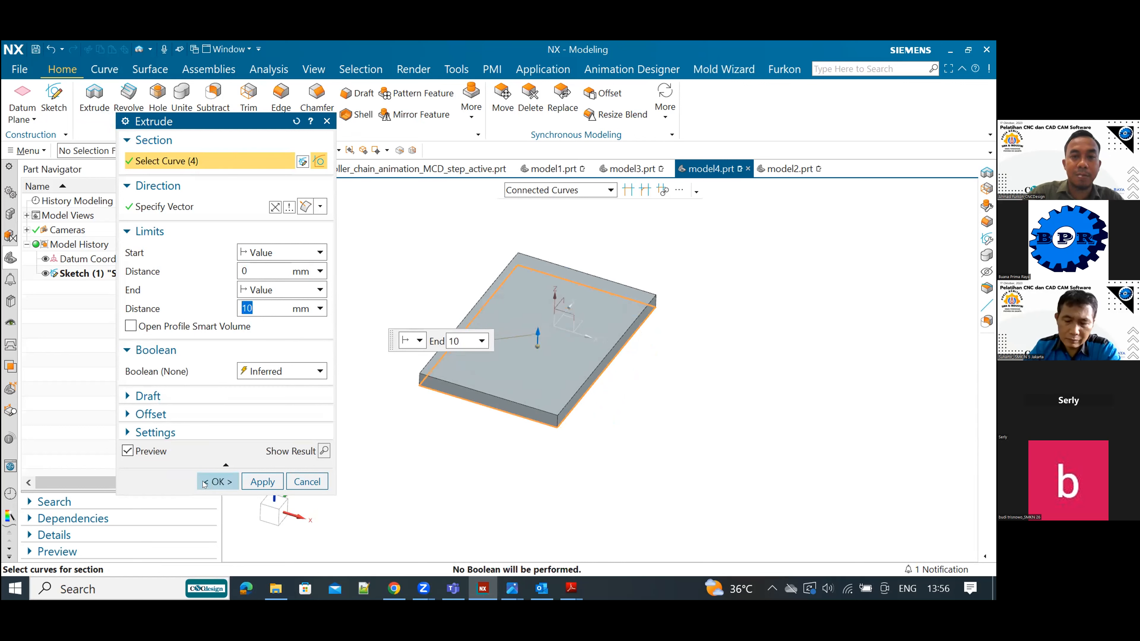
click(217, 482)
Step: Begin a second Extrude using the filleted inner profile on the underside of the plate as the section
middle_drag(325, 454, 317, 420)
click(94, 96)
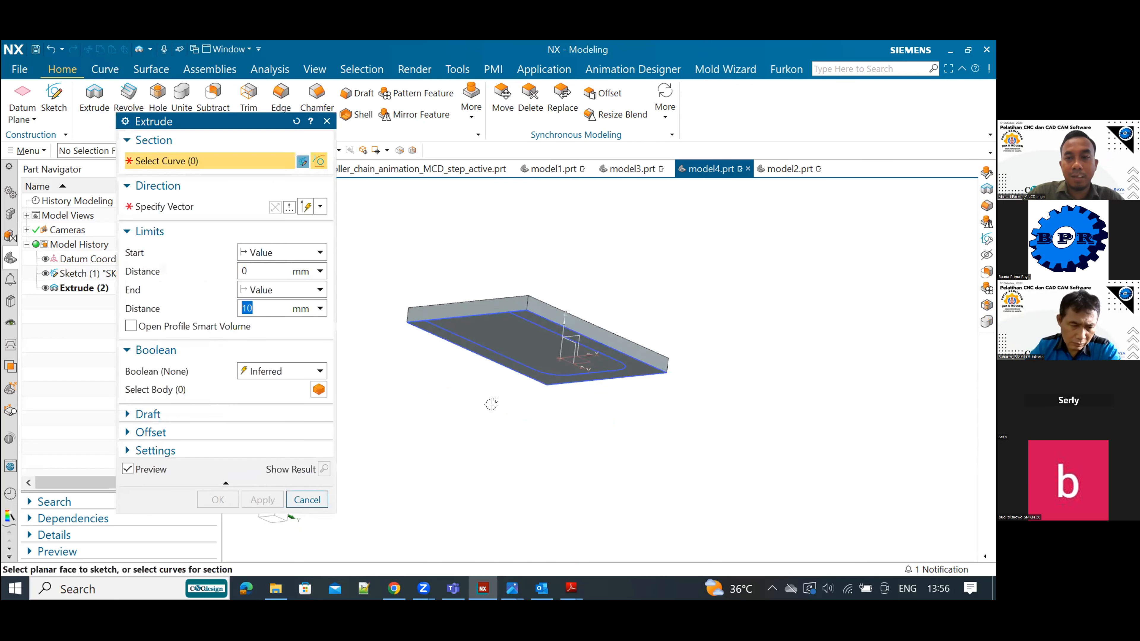
middle_drag(416, 402, 400, 389)
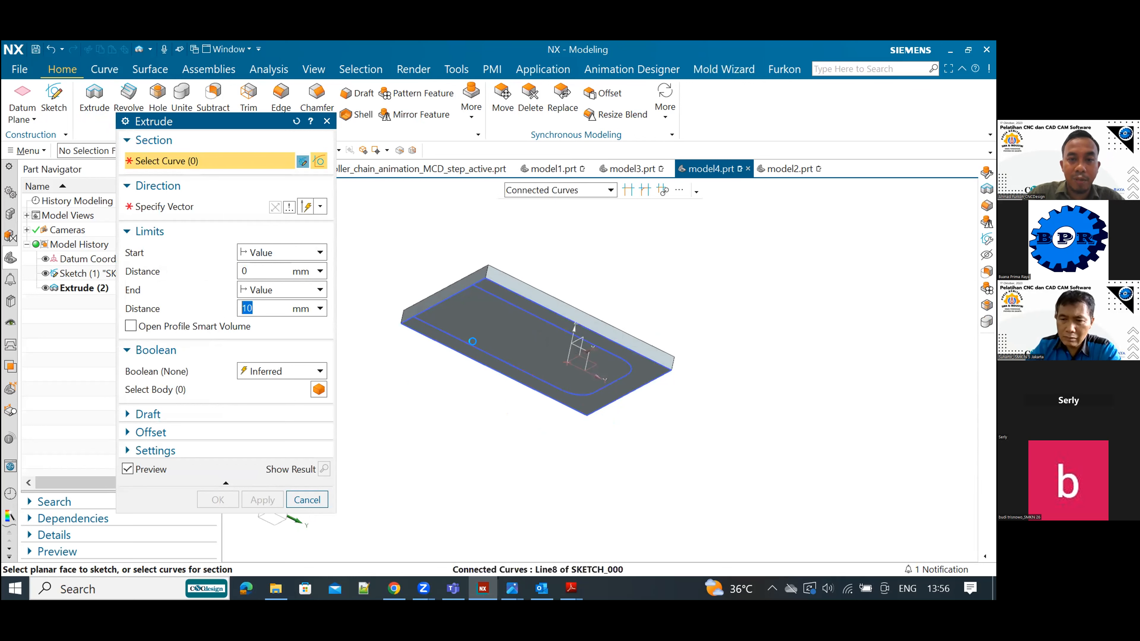
click(472, 342)
click(390, 184)
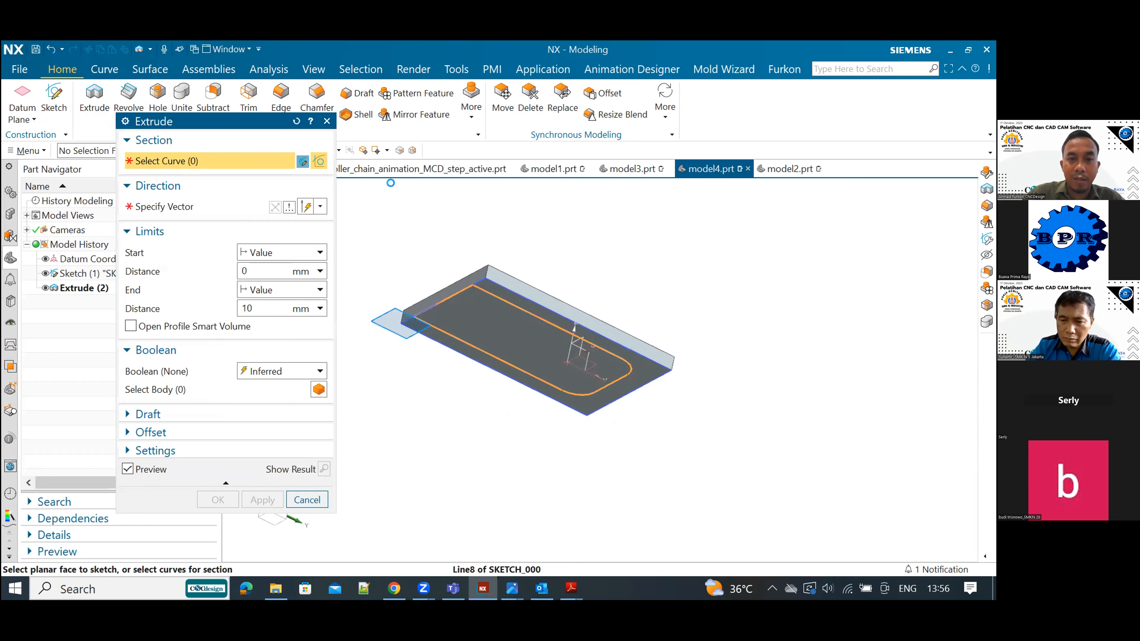
middle_drag(438, 288, 426, 327)
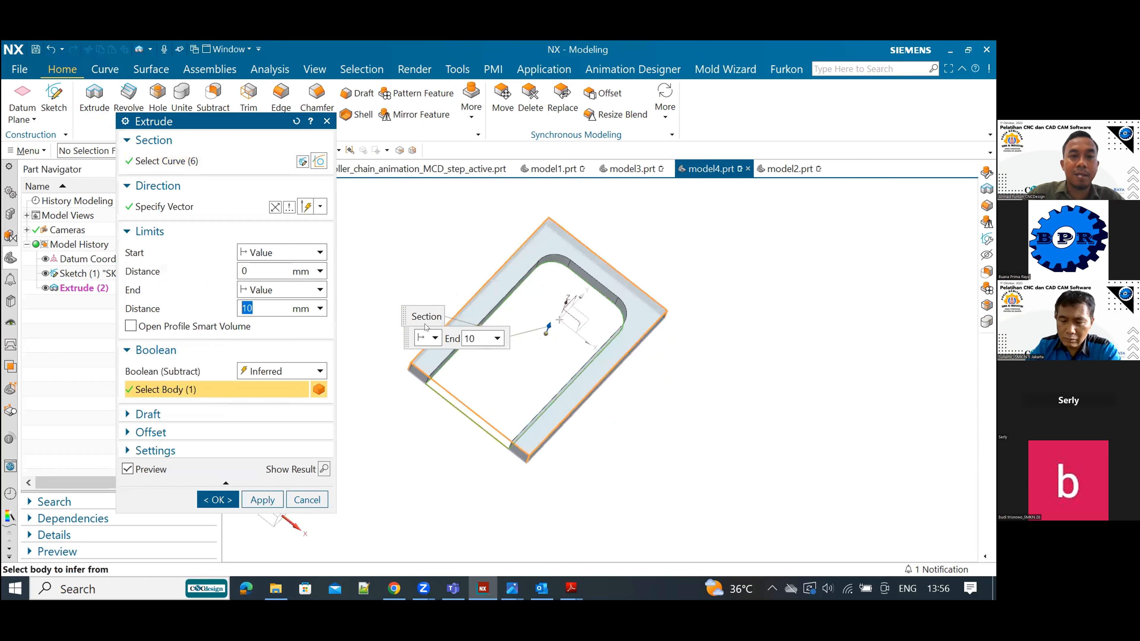
Step: Extrude the filleted inner profile from 0 to 20 mm and unite it with the base plate
click(260, 275)
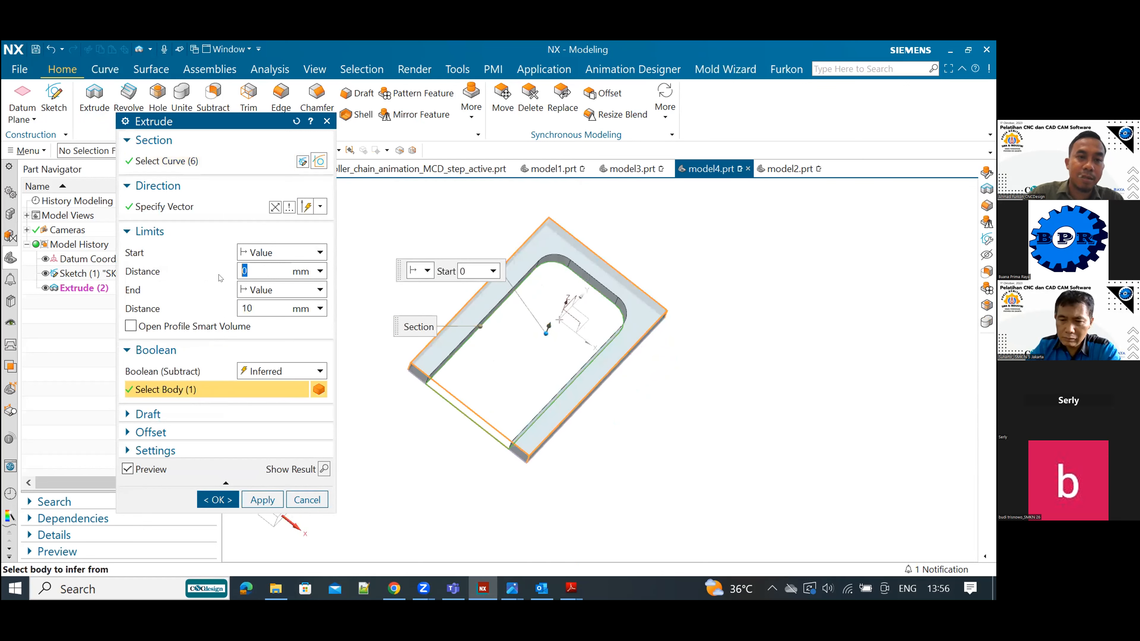
click(257, 307)
text(2)
key(Return)
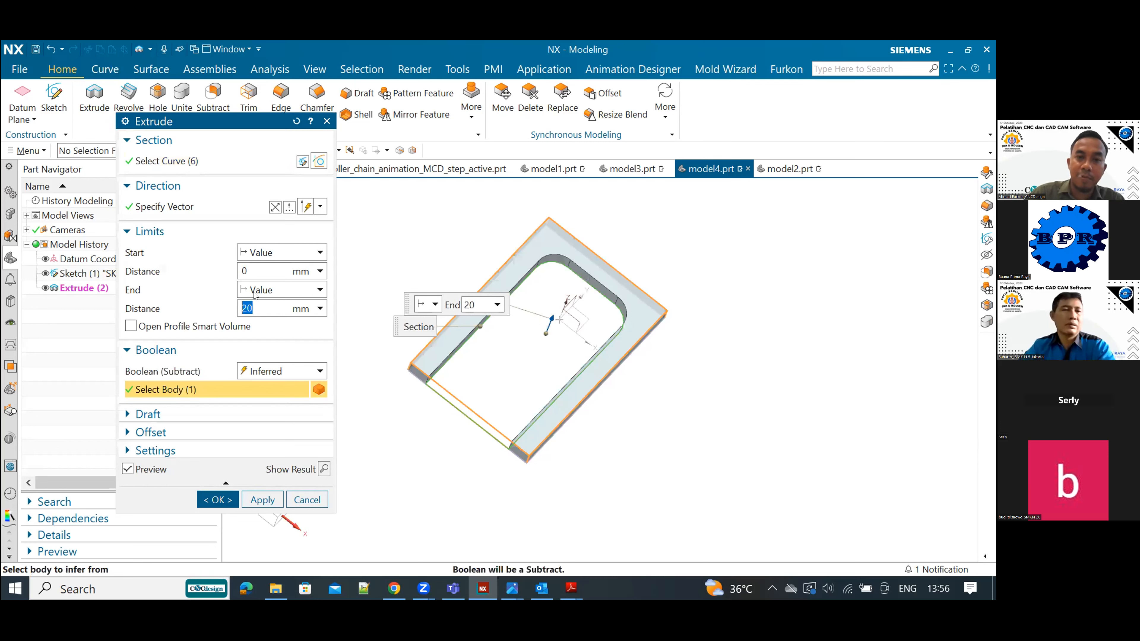
click(255, 264)
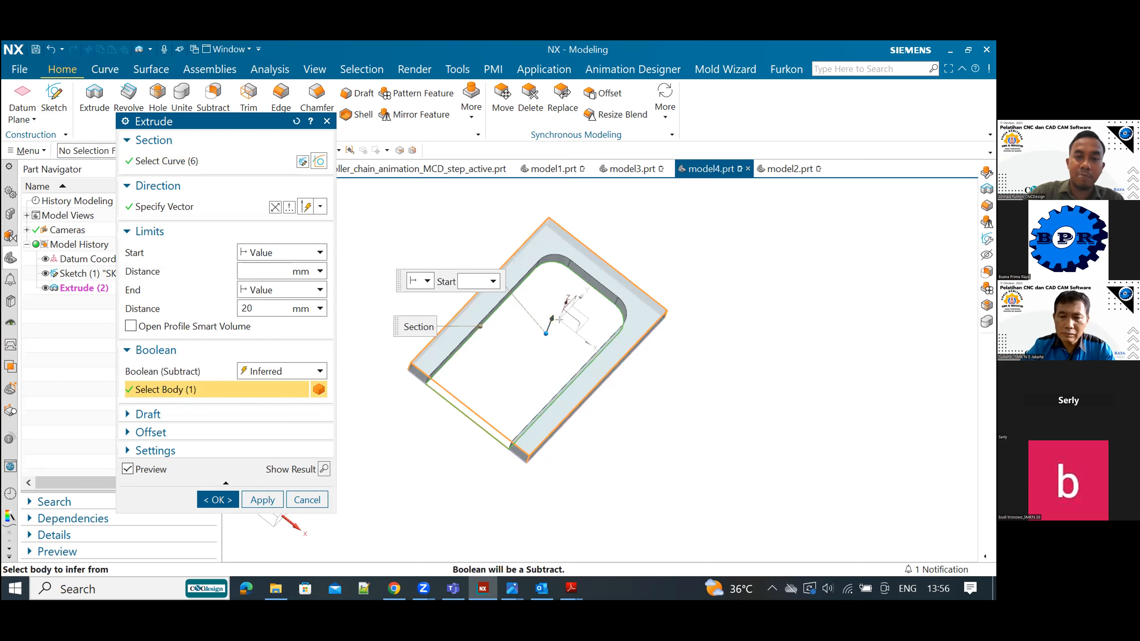
middle_drag(453, 427, 427, 373)
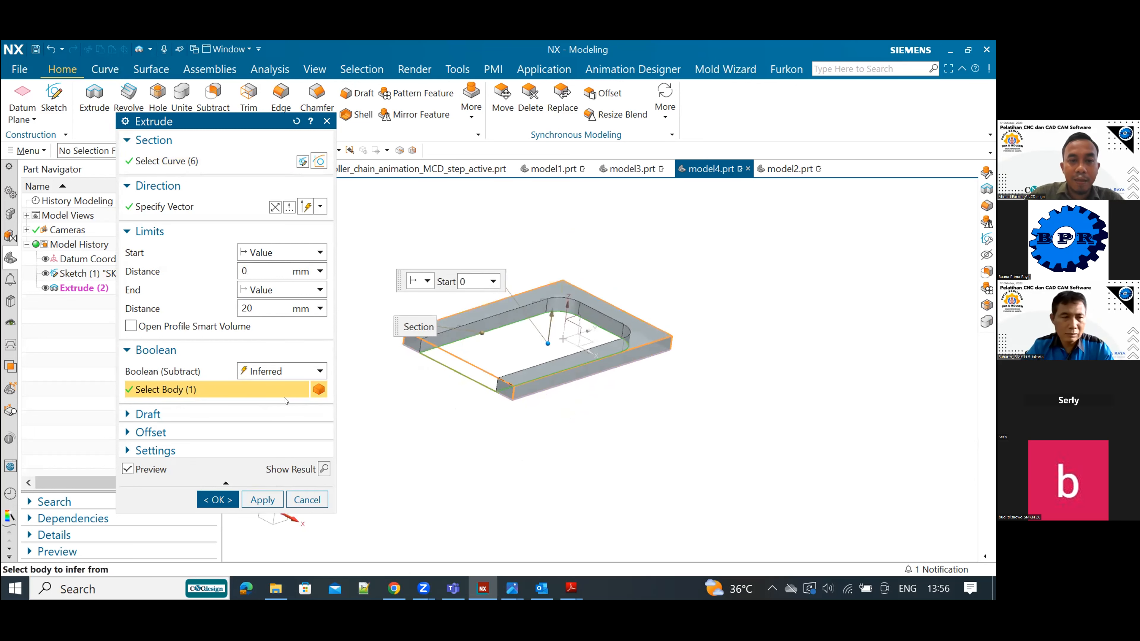
click(241, 373)
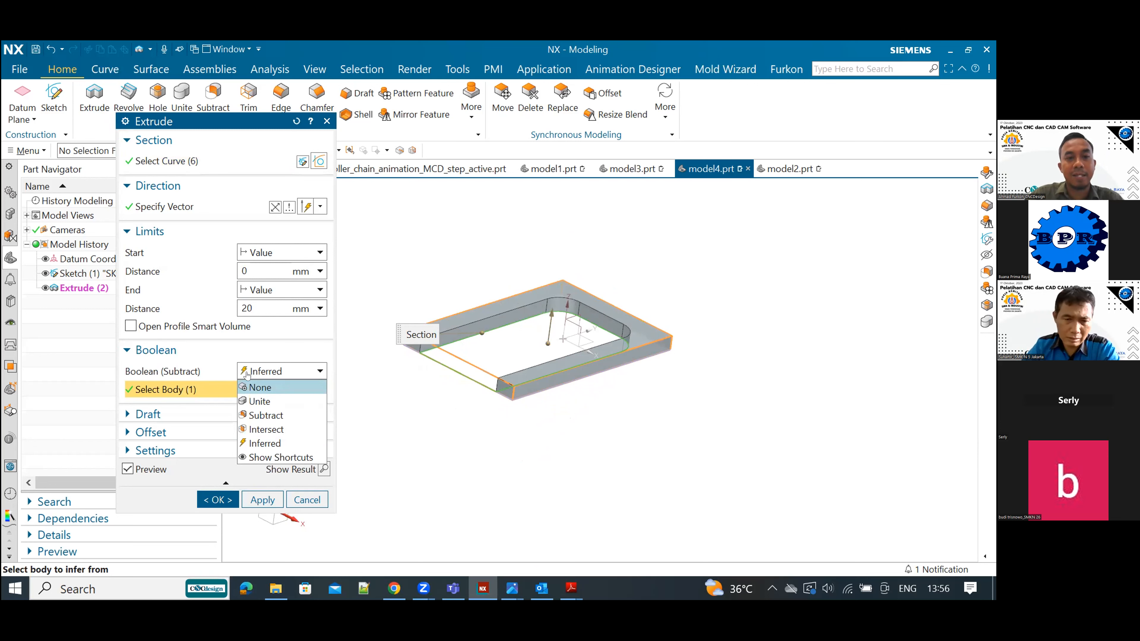
click(263, 402)
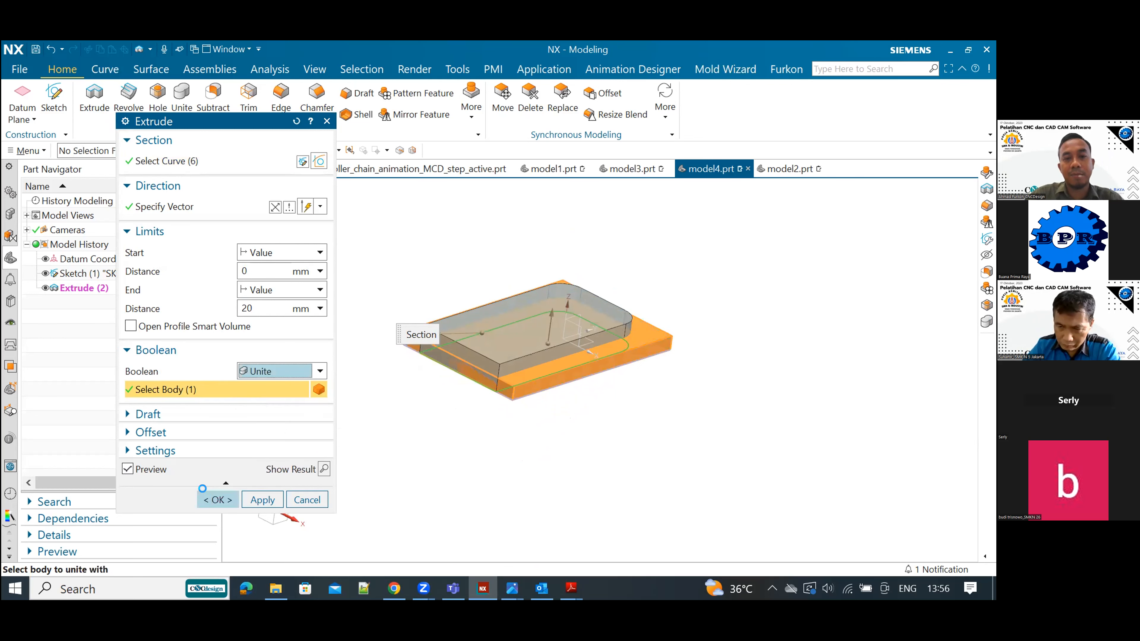
click(204, 497)
mouse_move(394, 430)
middle_down()
mouse_move(396, 476)
mouse_move(373, 430)
mouse_move(389, 437)
middle_up()
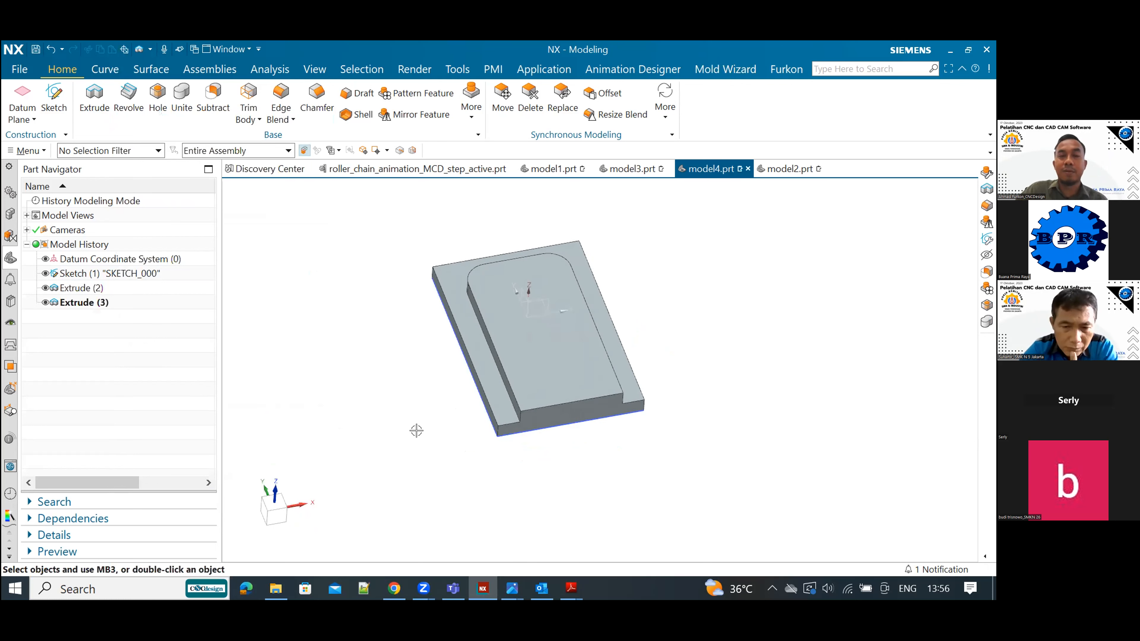
Step: Examine the finished reference plate in model3.prt and return to model4.prt
click(626, 170)
scroll(449, 413, up, 3)
scroll(565, 367, down, 1)
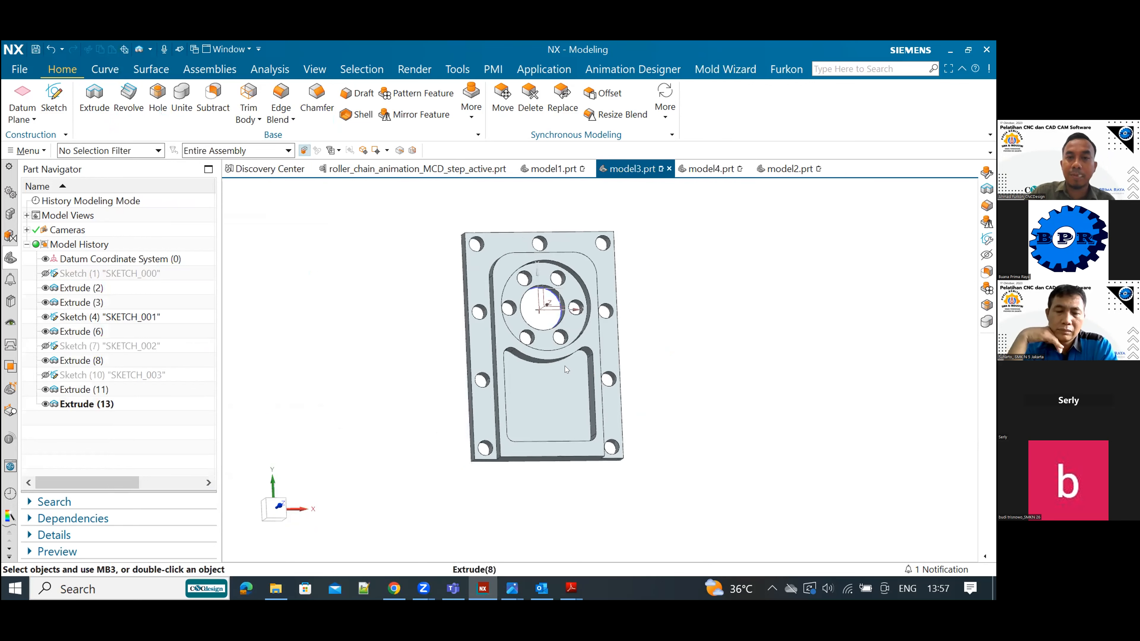
middle_drag(682, 356, 664, 337)
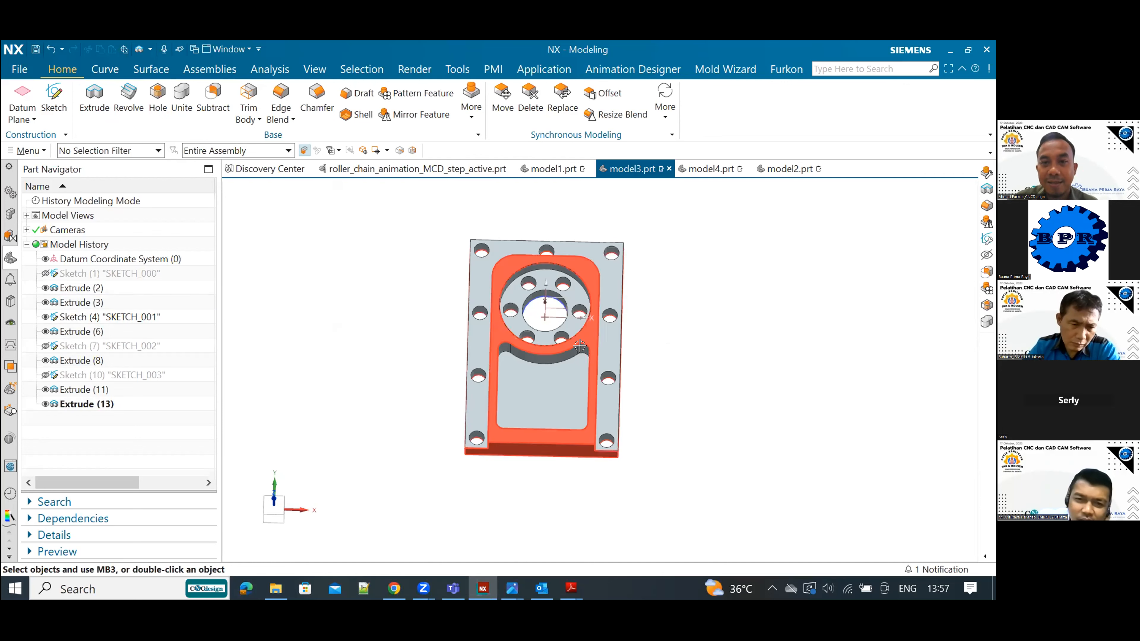
click(716, 168)
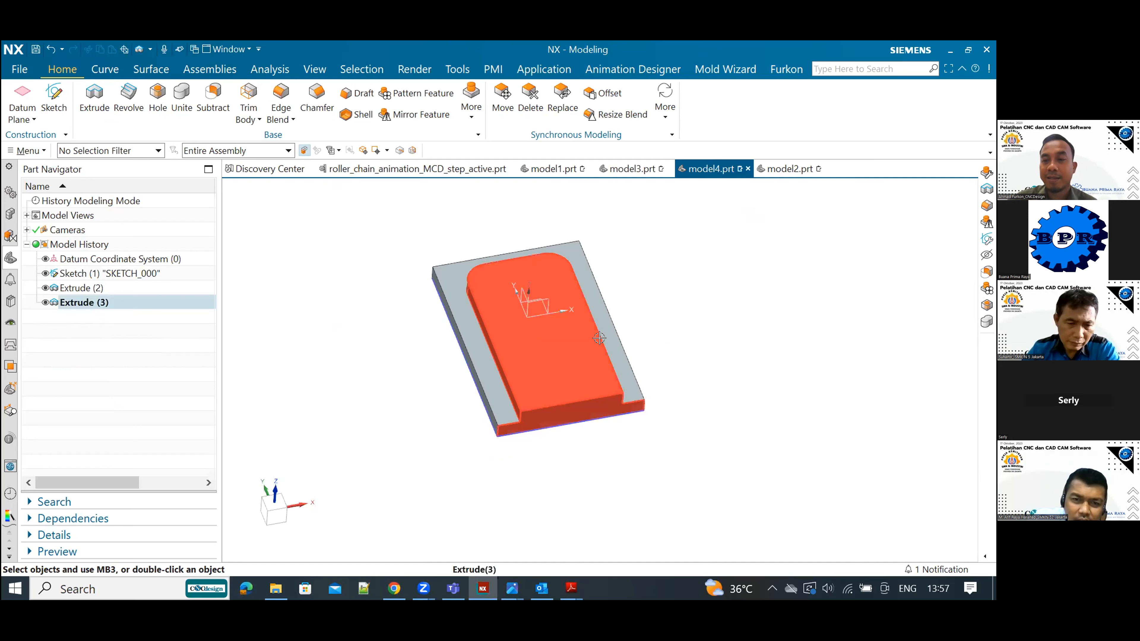
Step: Orient the model to the top view and create a new sketch on the Top datum plane
key(ctrl+alt+t)
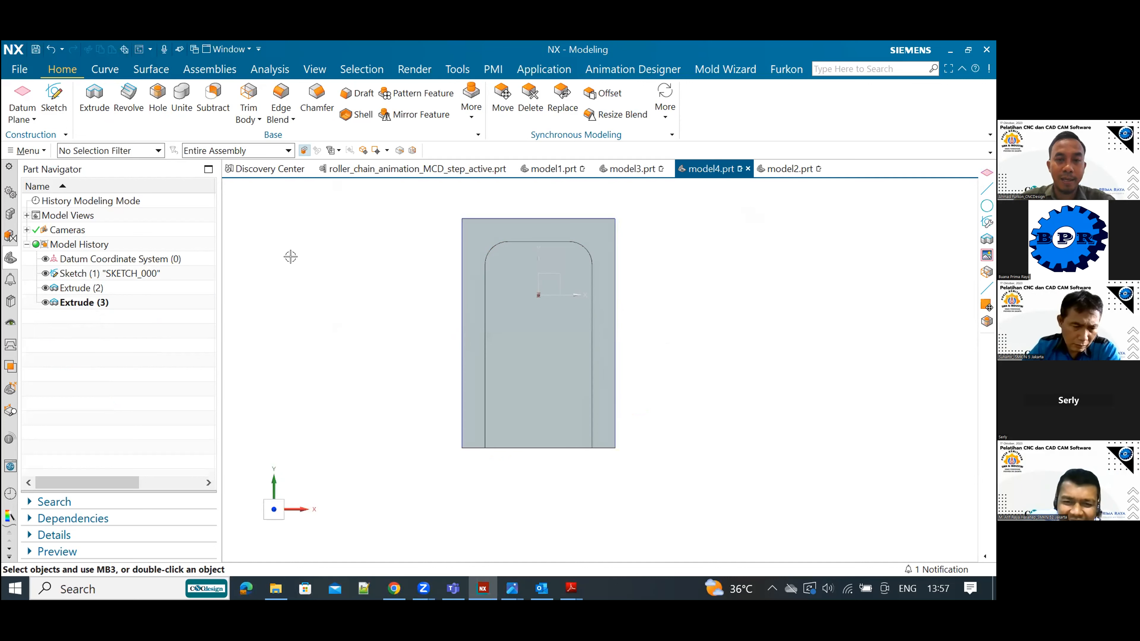
click(50, 85)
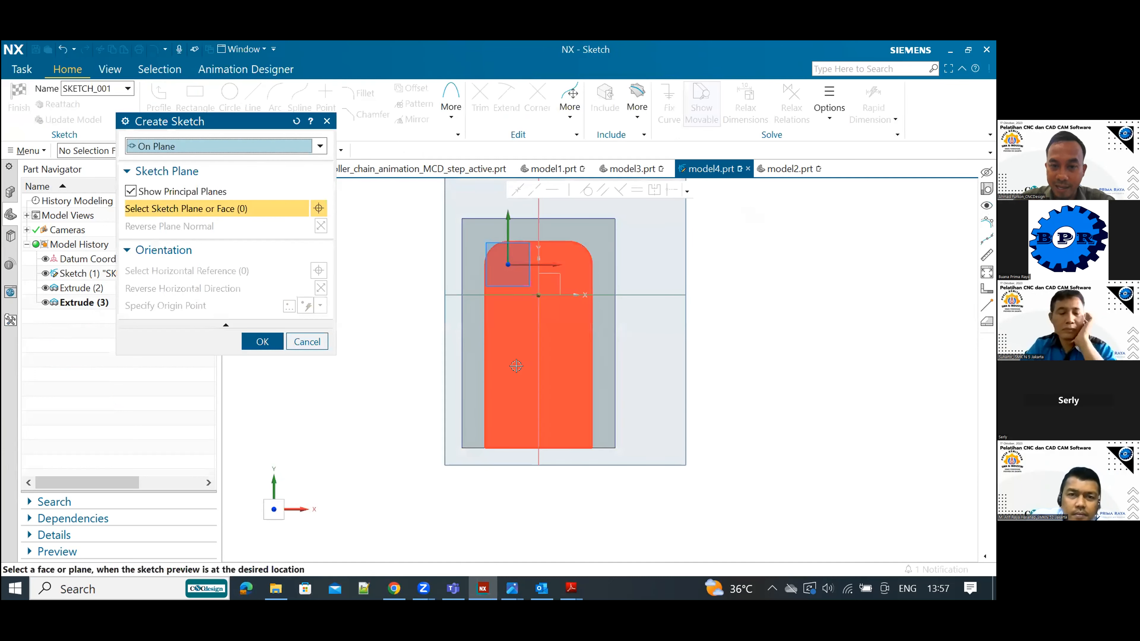
scroll(696, 267, down, 3)
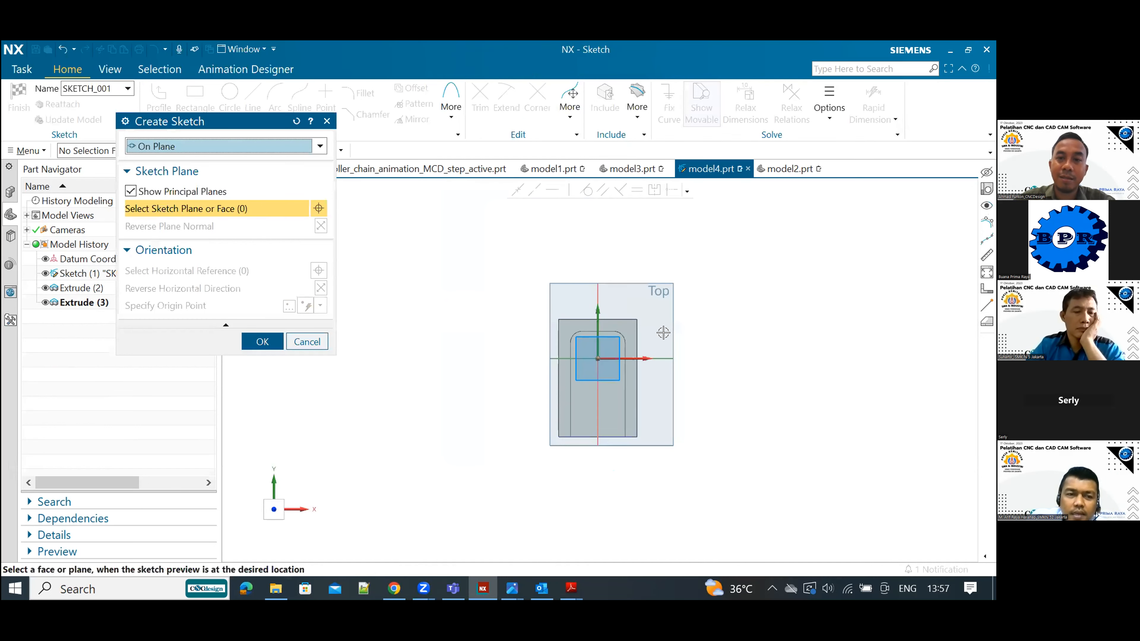
click(668, 289)
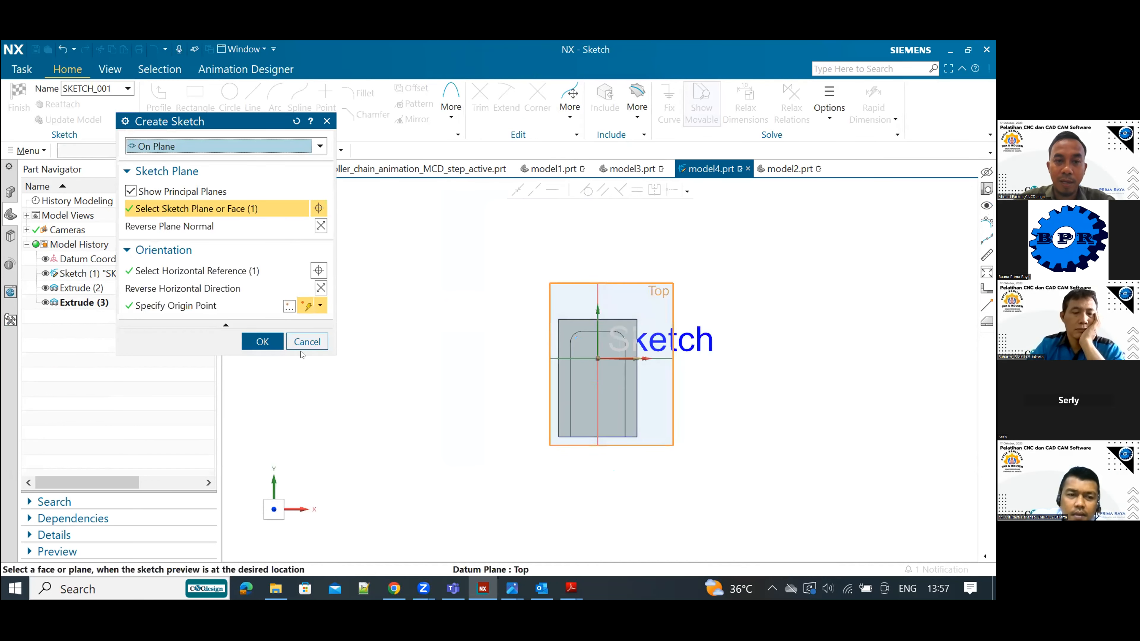
click(263, 341)
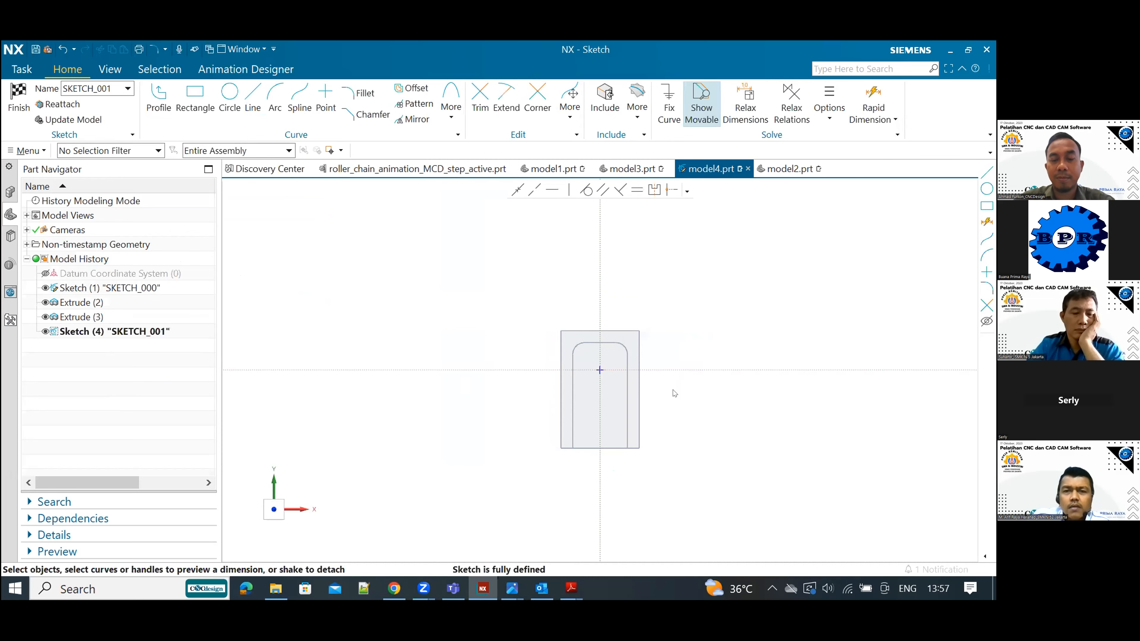
Step: Sketch a circle of 72 mm diameter centred on the sketch origin and leave the Circle command
scroll(675, 393, up, 4)
scroll(617, 385, down, 1)
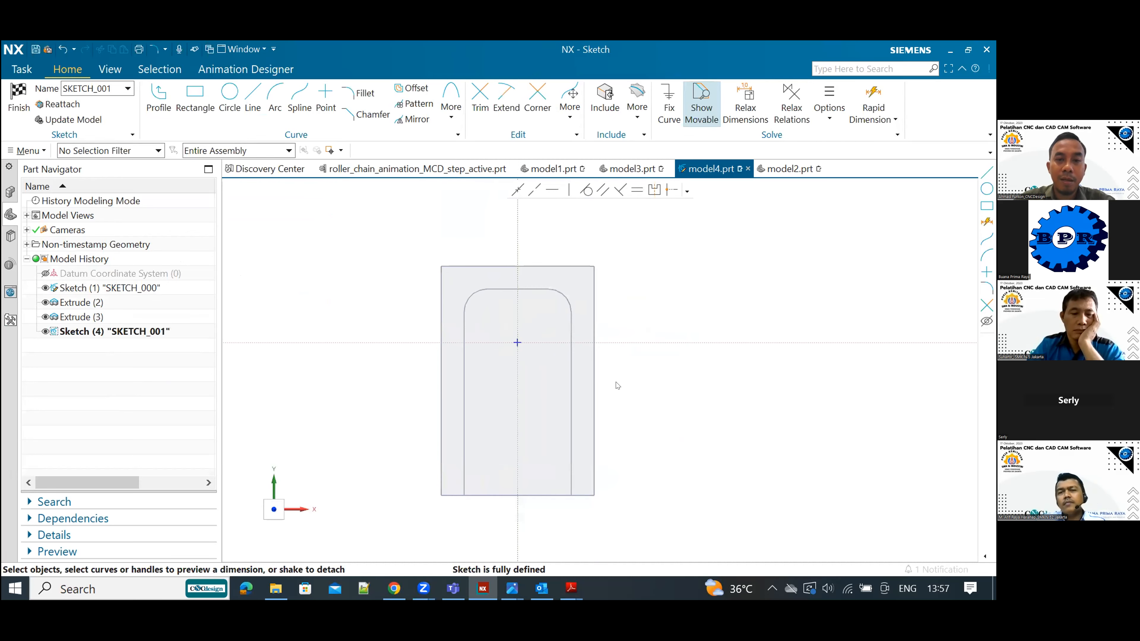
click(229, 97)
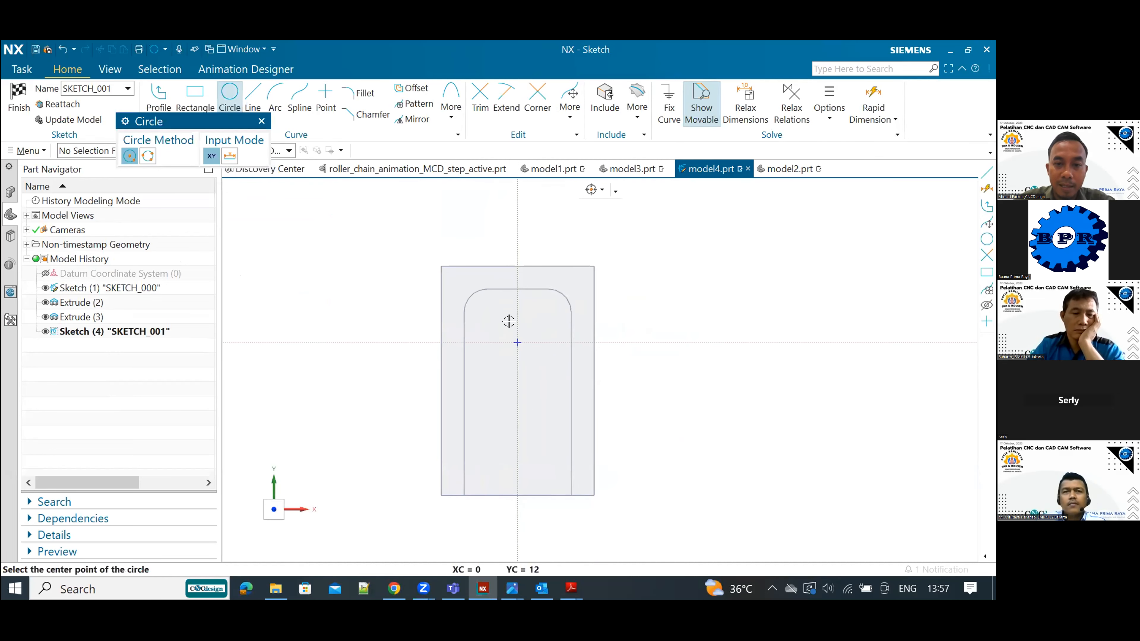
click(514, 336)
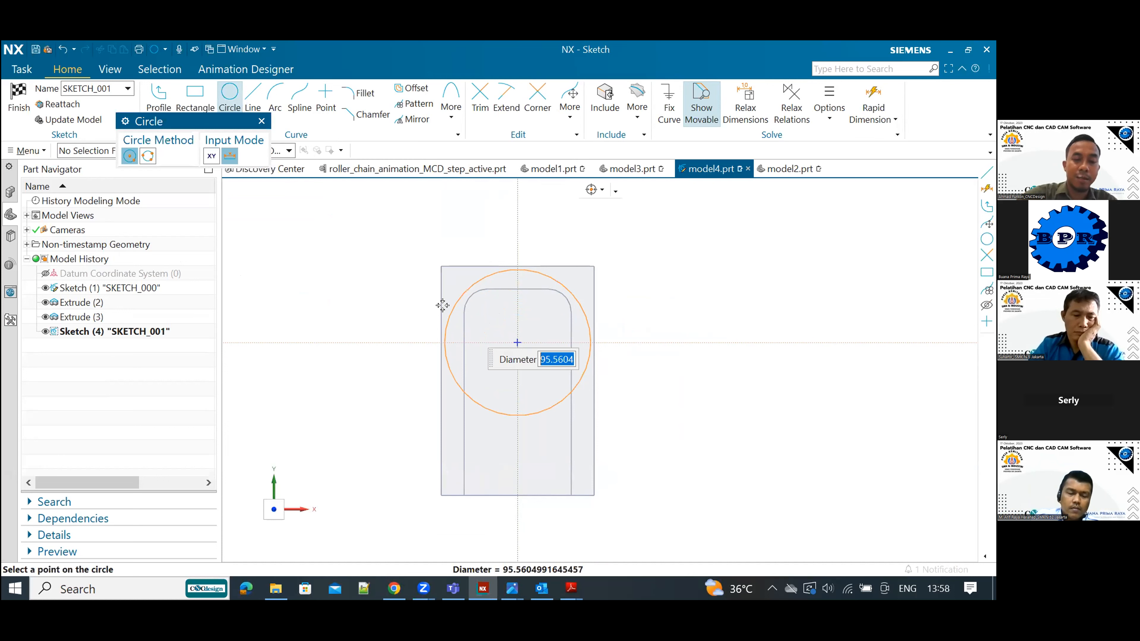
text(72)
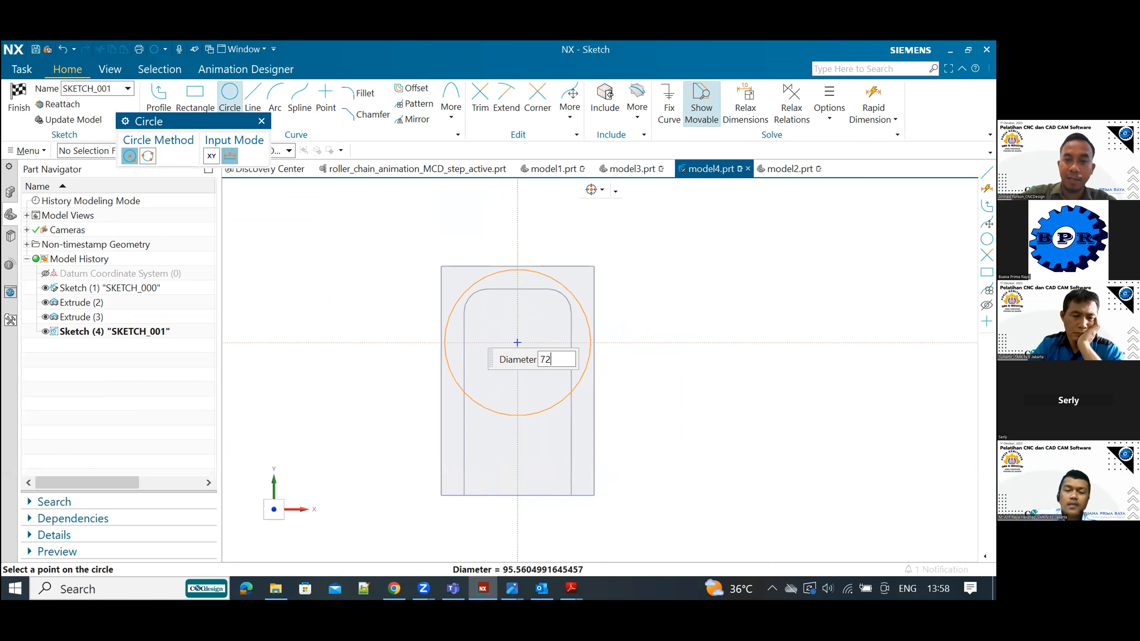
key(Return)
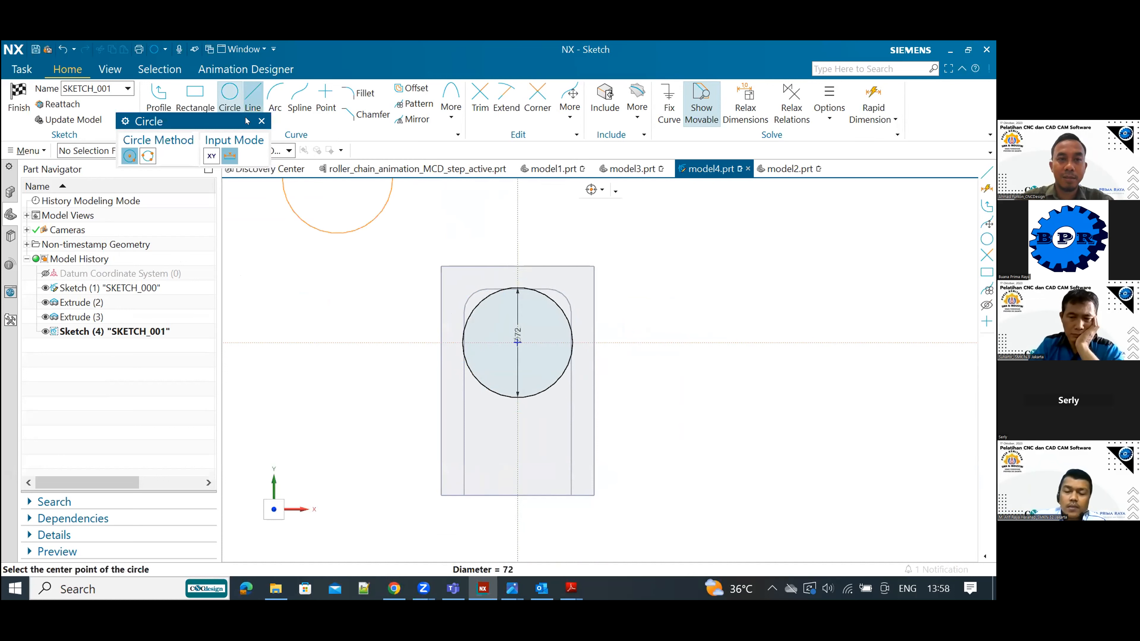
click(262, 121)
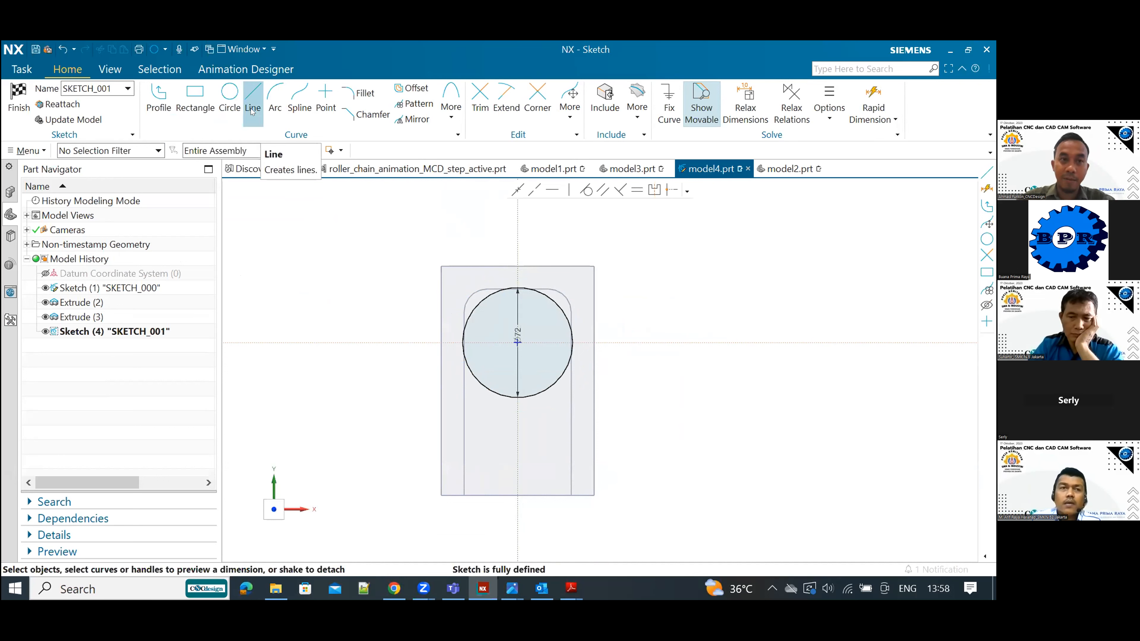
Step: Sketch a 60 mm horizontal line below the circle near the plate's lower edge and leave the Line command
click(252, 97)
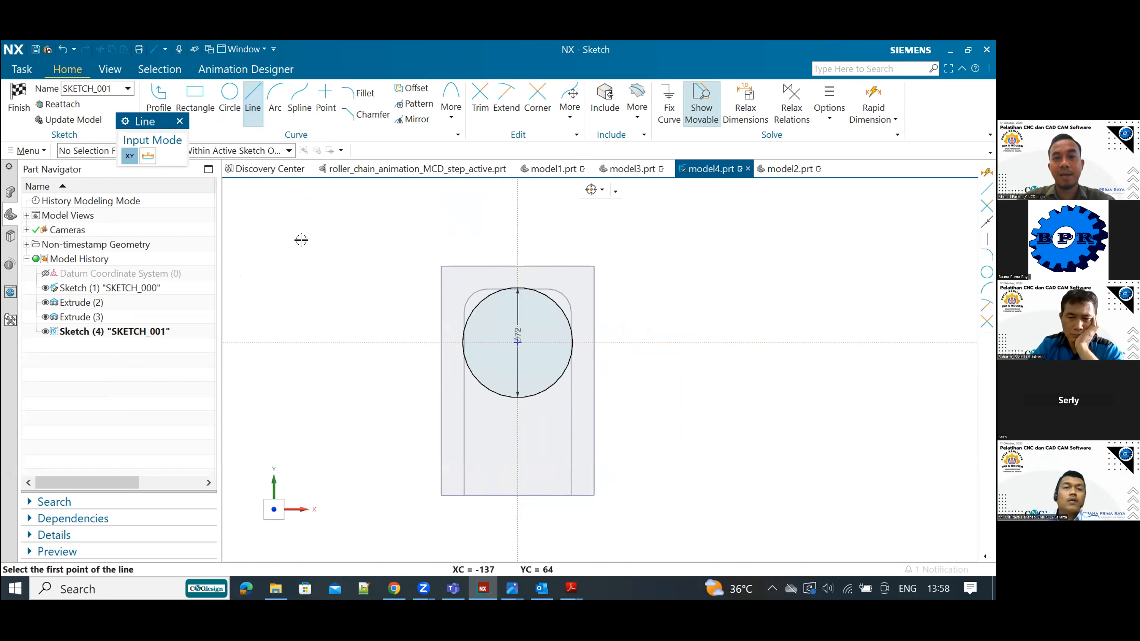
scroll(567, 530, up, 2)
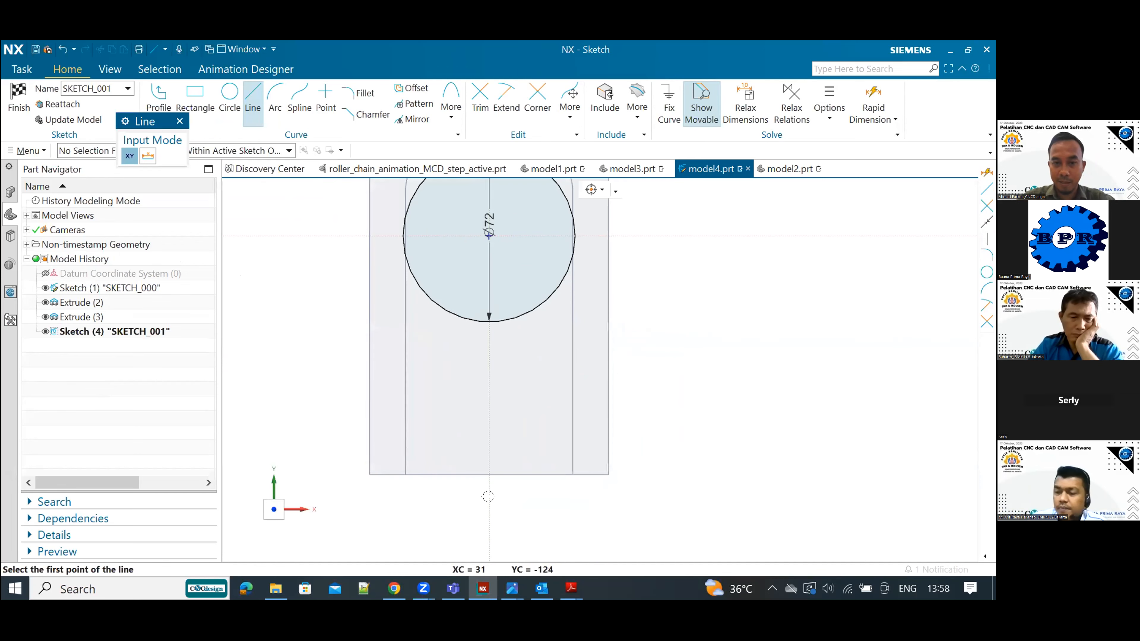
scroll(513, 448, up, 2)
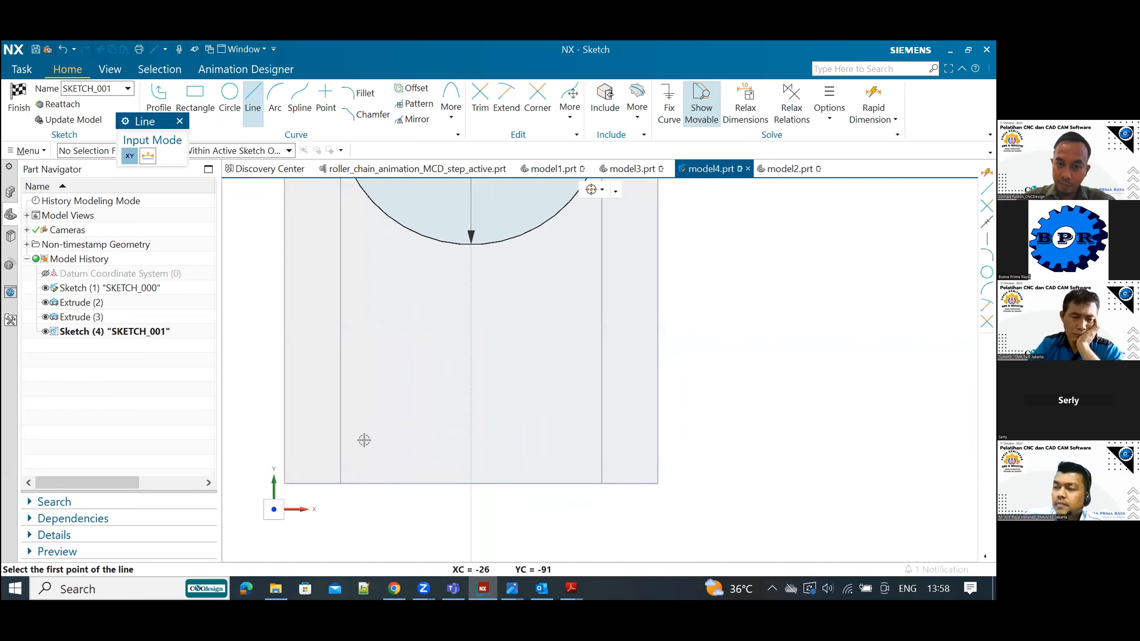
click(370, 449)
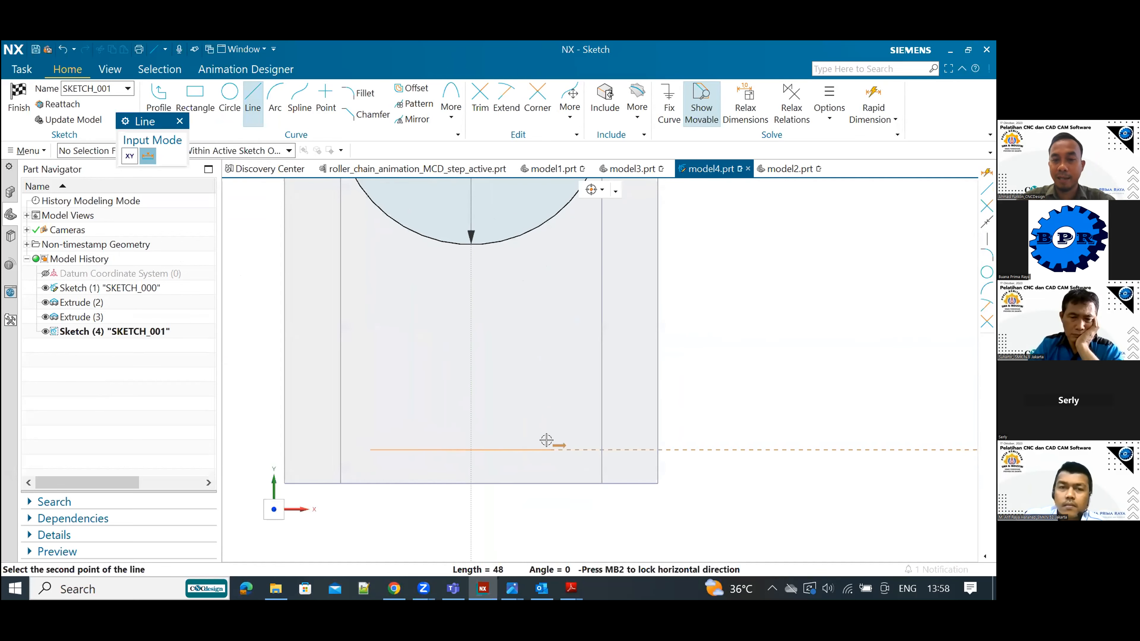
text(60)
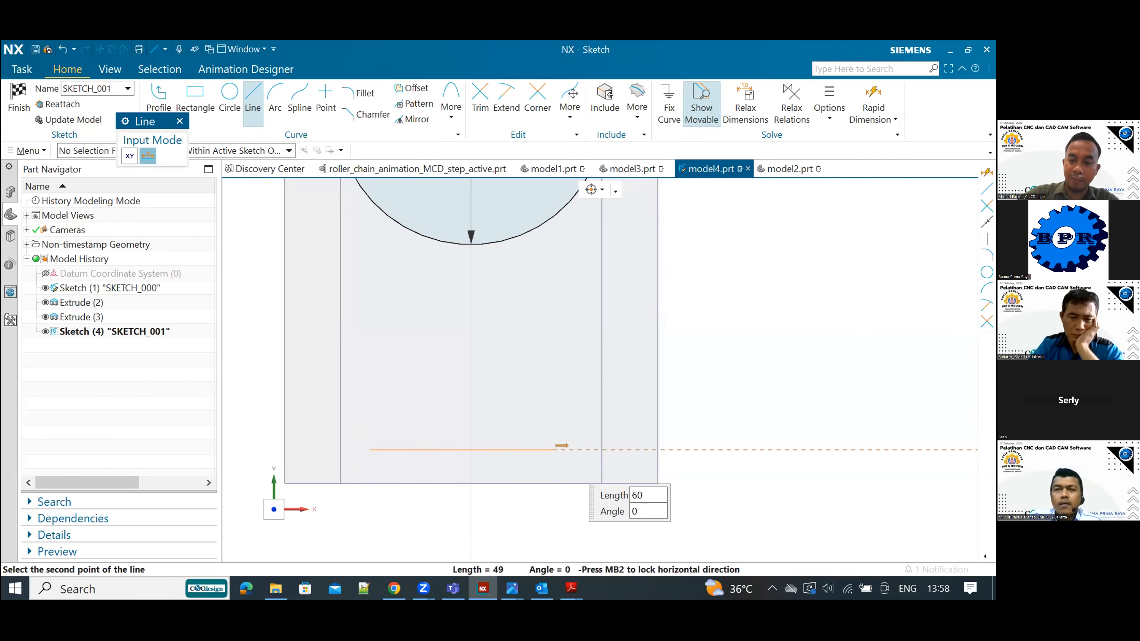
key(Tab)
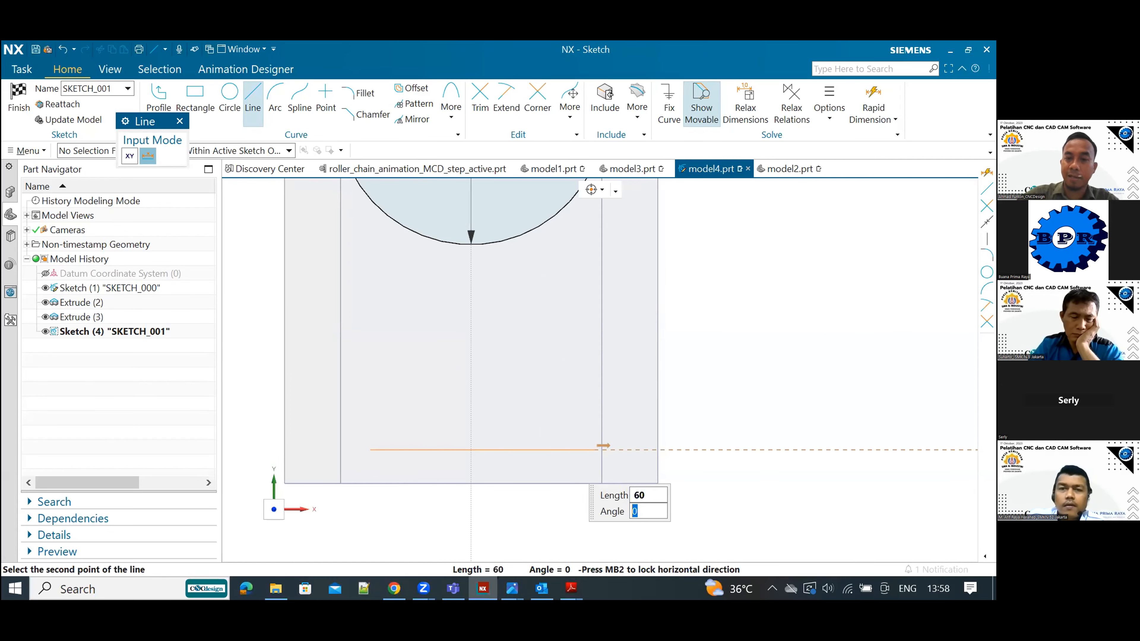
key(Return)
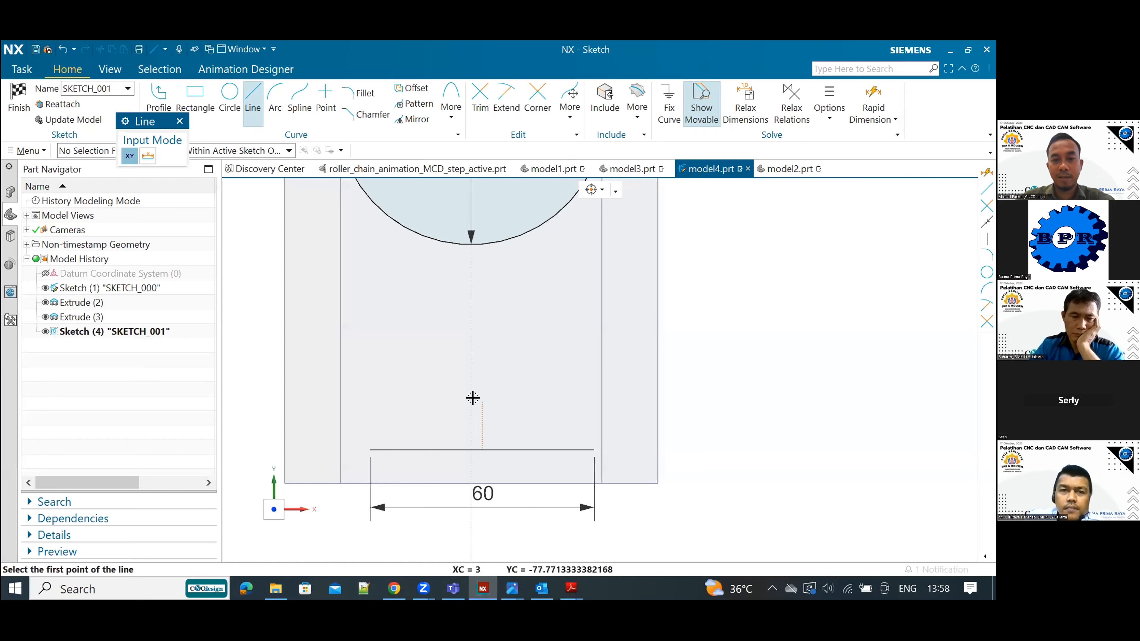
click(179, 120)
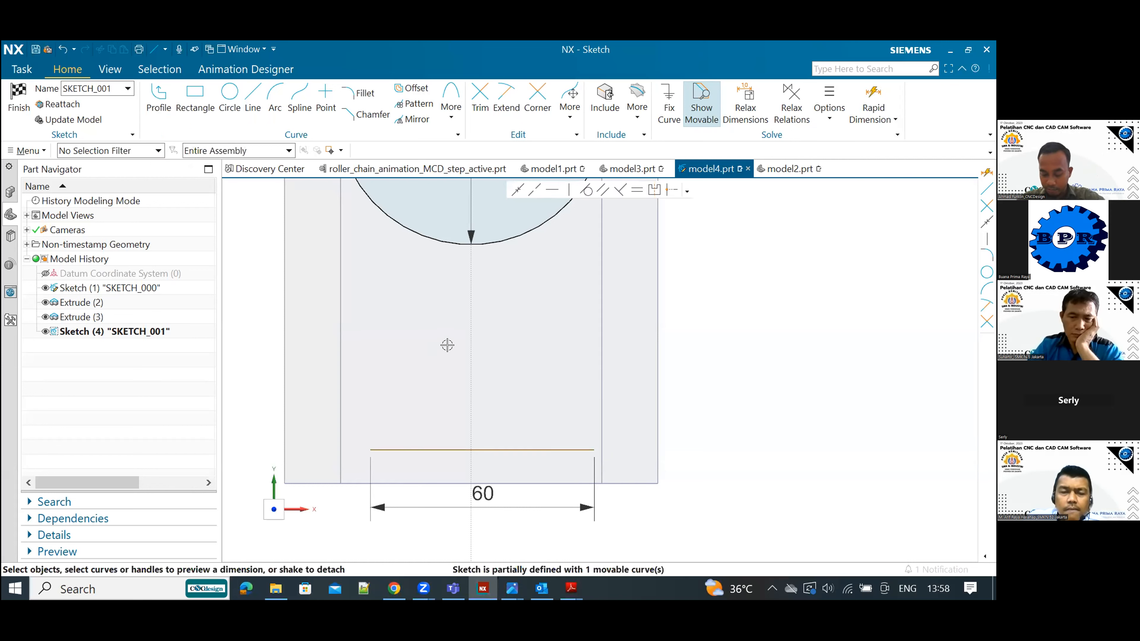
Step: Set the distance between the horizontal line and the sketch's horizontal axis to 90 mm
scroll(407, 337, down, 5)
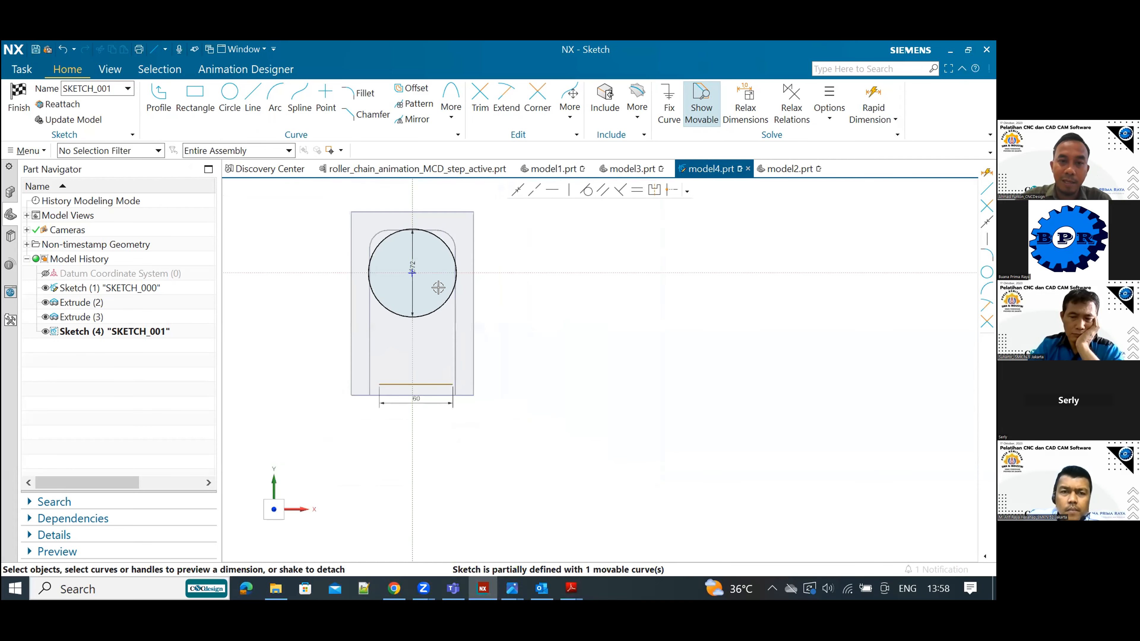
click(520, 271)
scroll(426, 354, up, 3)
click(426, 407)
scroll(557, 305, down, 3)
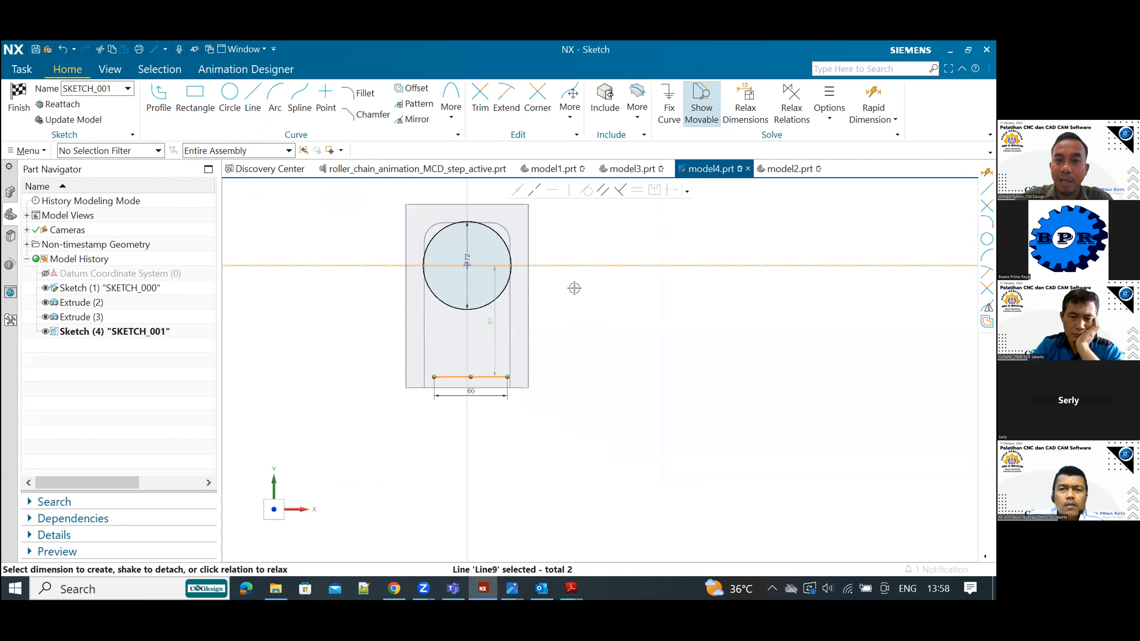
click(490, 318)
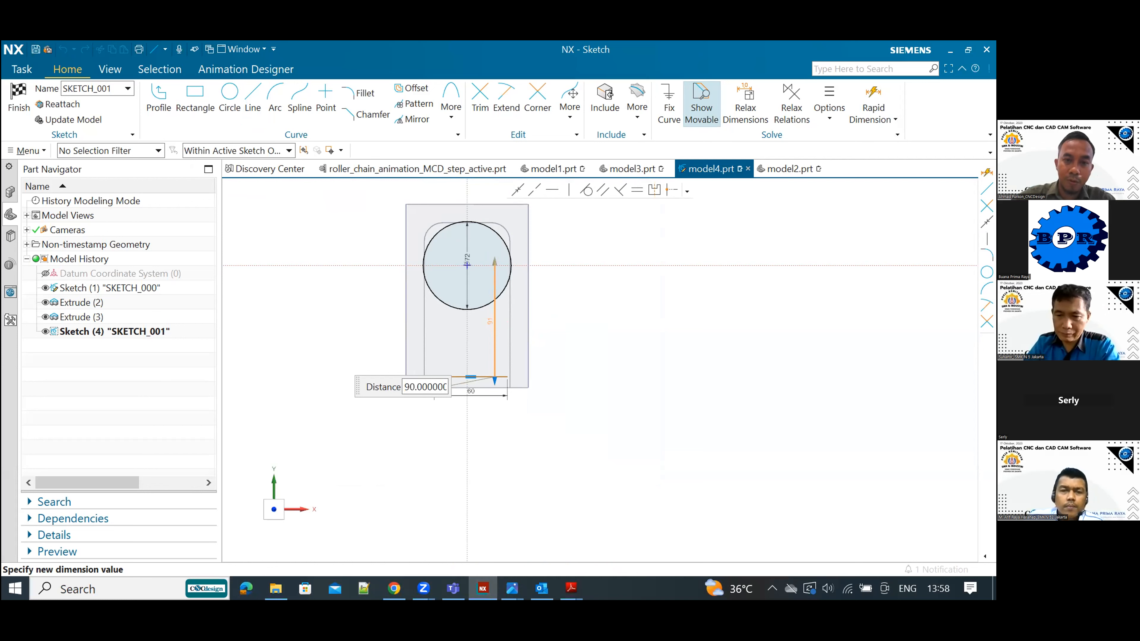
key(Return)
key(Escape)
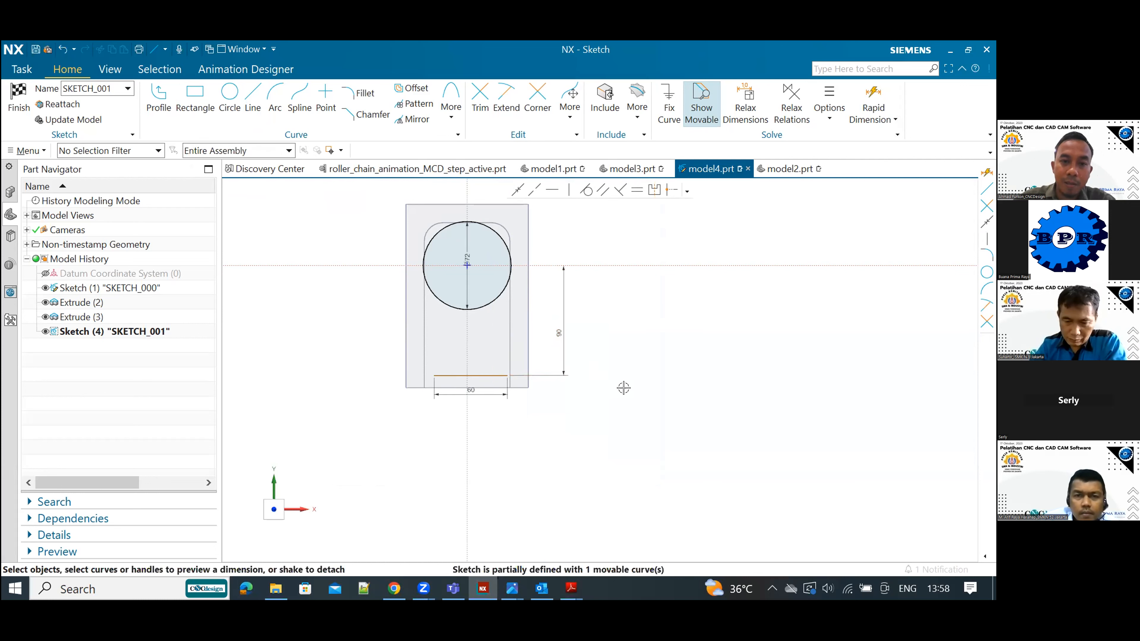
Step: Add a rapid dimension from the horizontal line's left endpoint to the sketch's vertical axis
scroll(463, 377, up, 5)
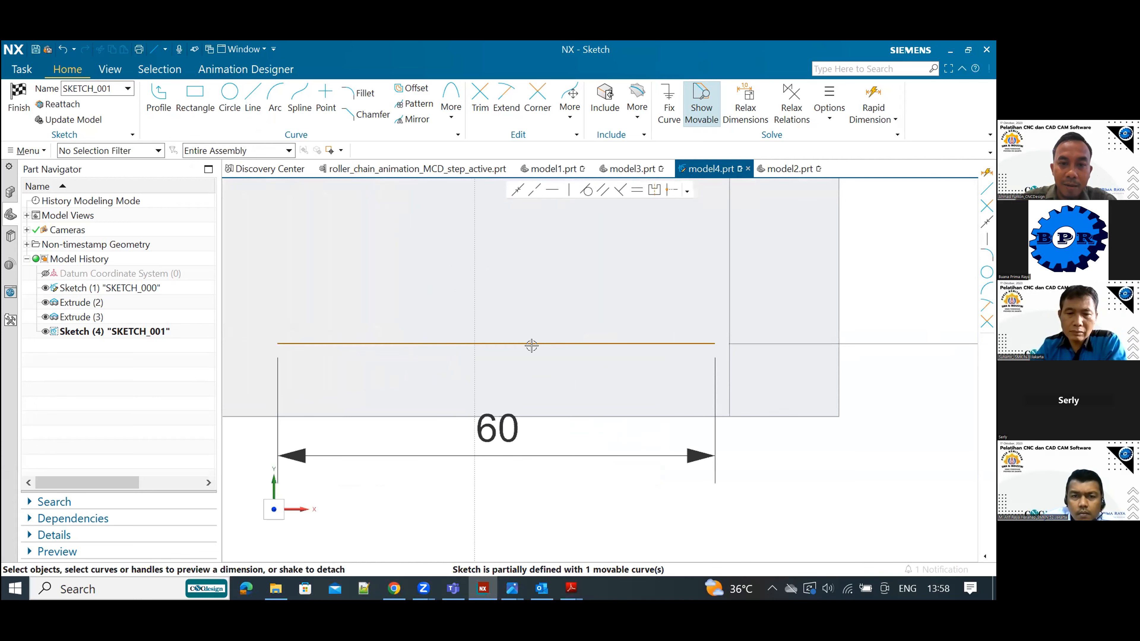
scroll(400, 356, down, 4)
click(873, 100)
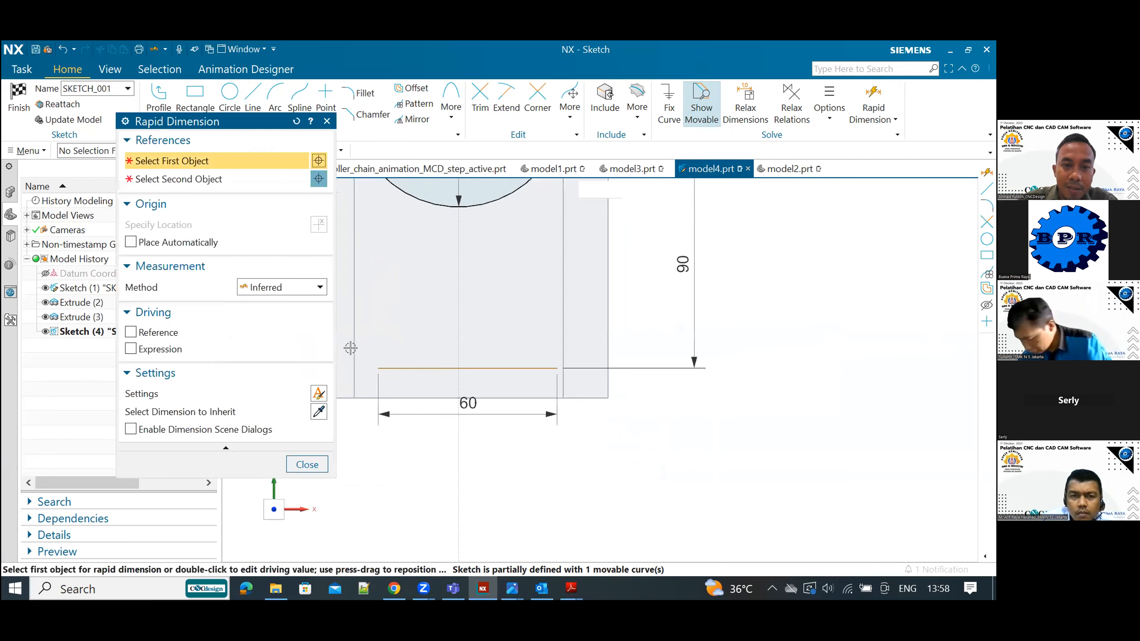
scroll(368, 370, up, 4)
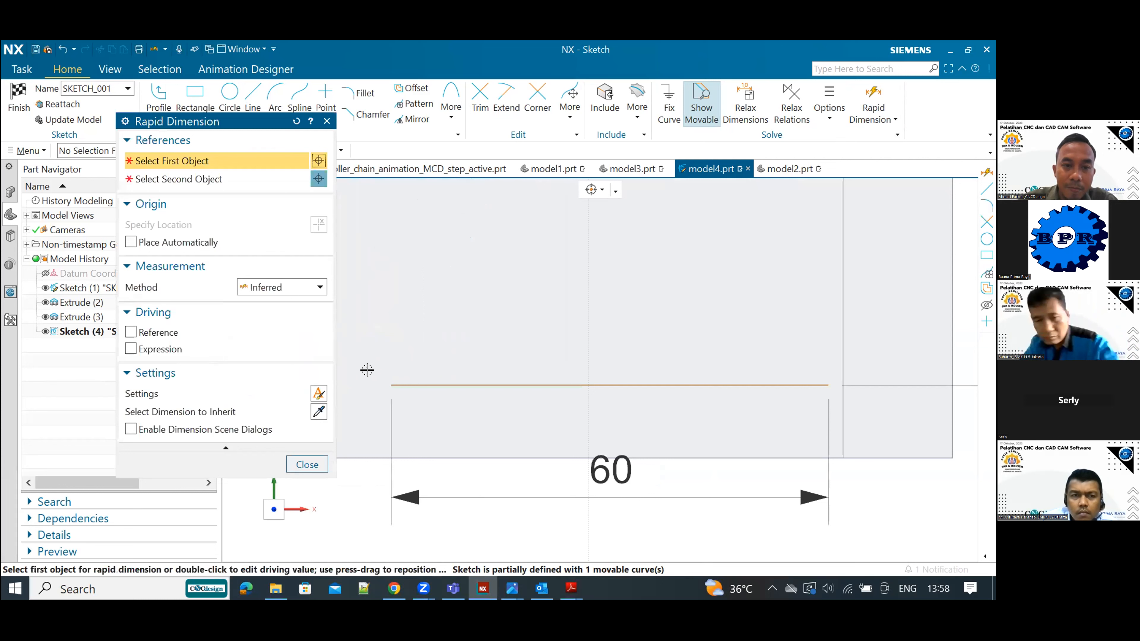
click(382, 382)
click(418, 190)
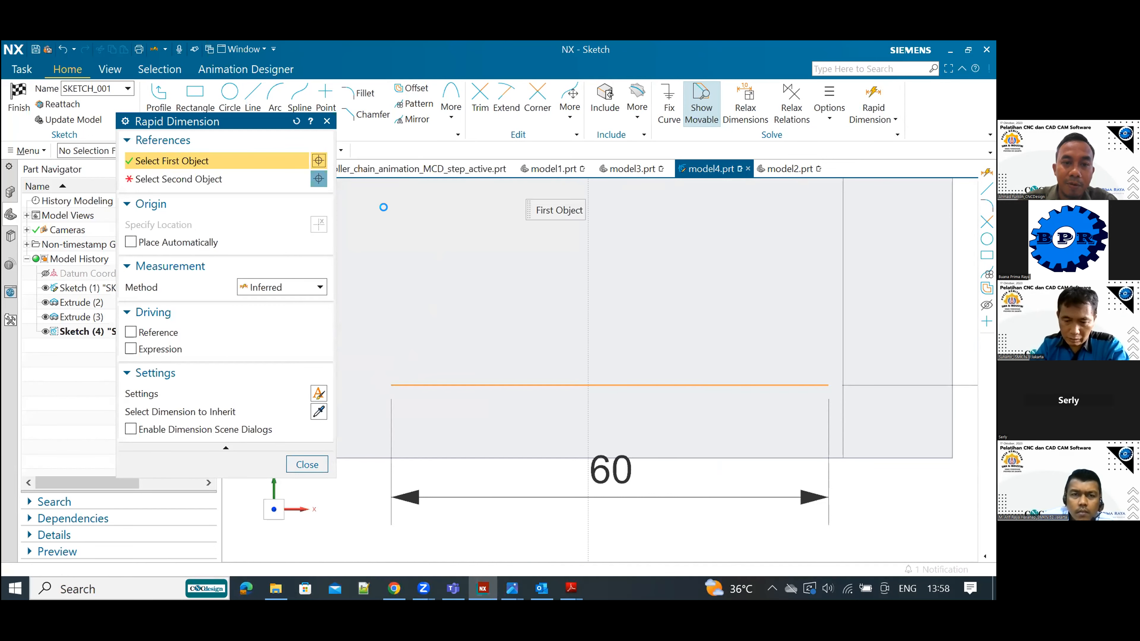
scroll(444, 315, down, 3)
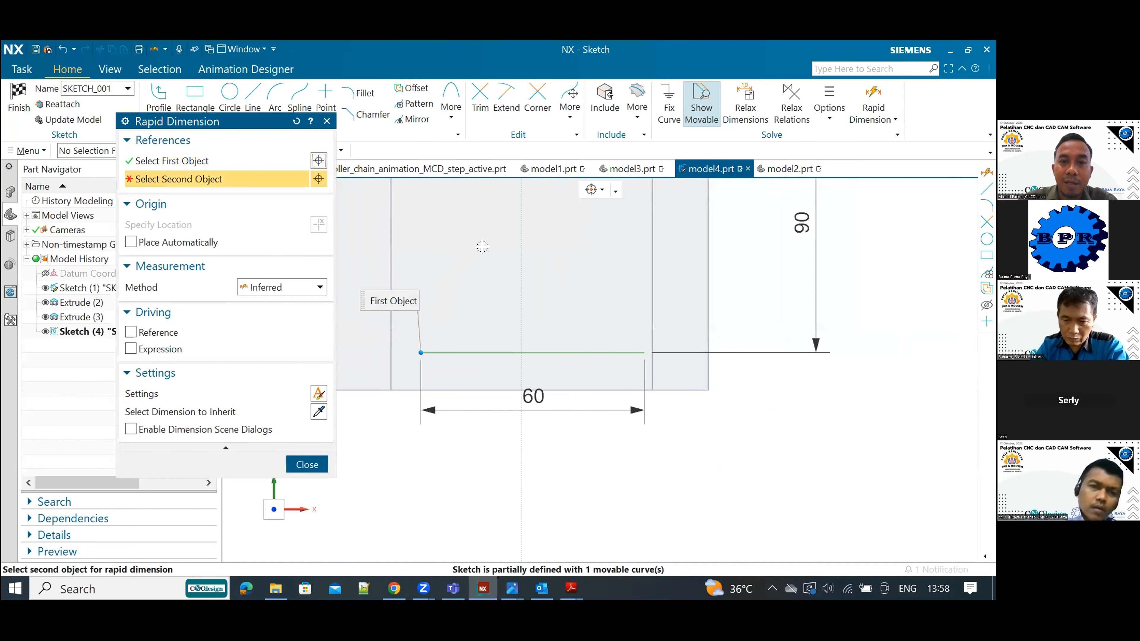
click(511, 243)
click(466, 299)
click(305, 465)
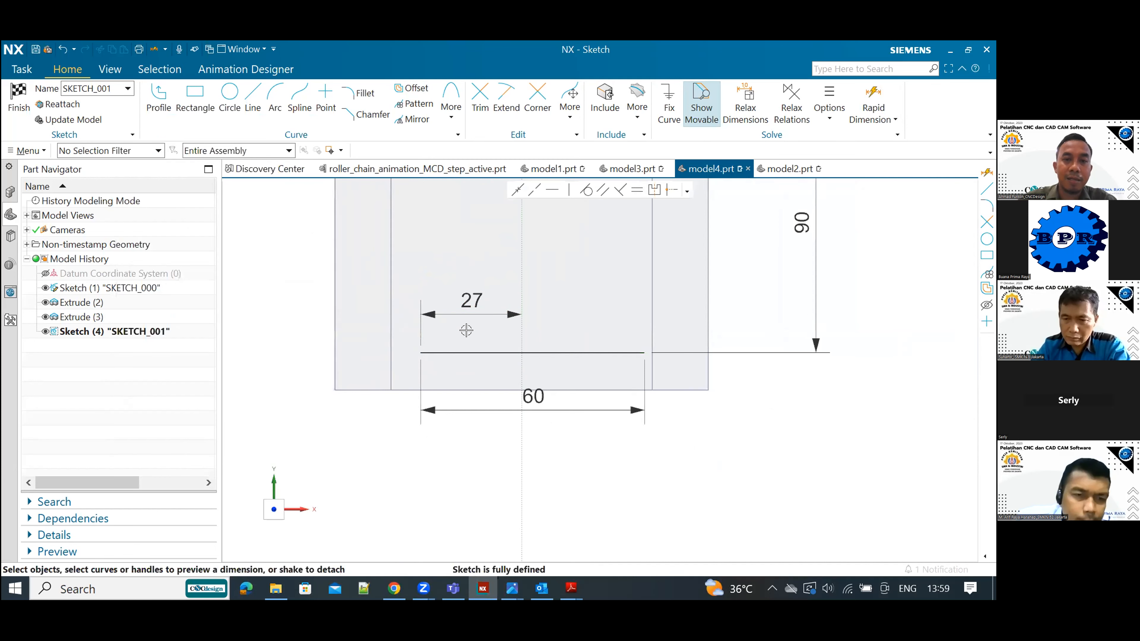
Step: Set the distance from the line's left endpoint to the vertical axis to 30 mm
double_click(472, 299)
text(30)
key(Return)
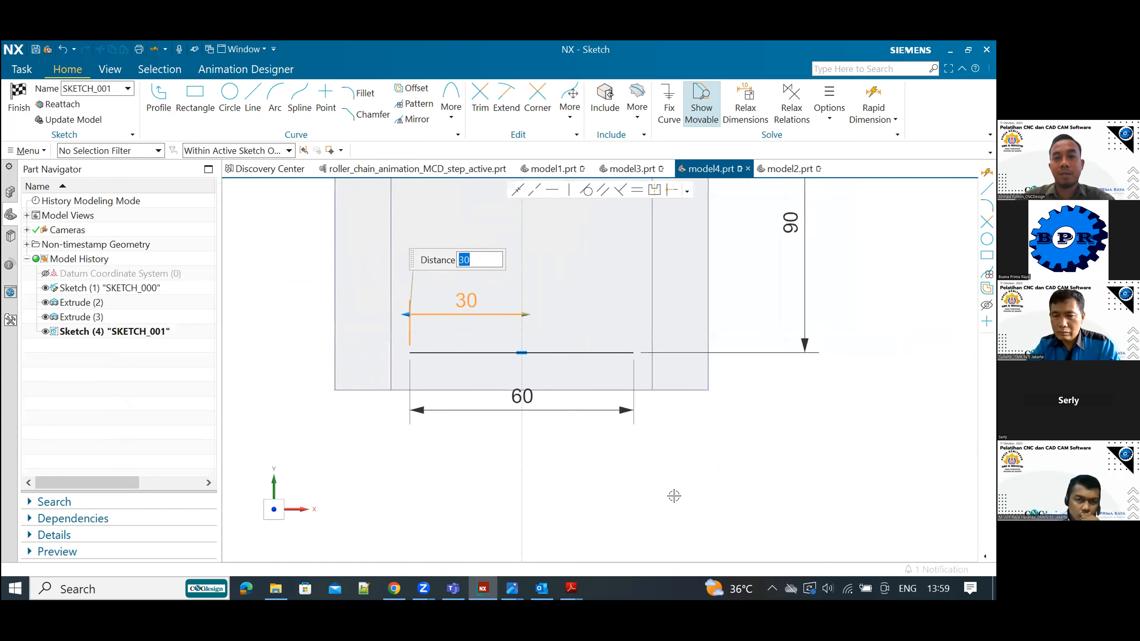
scroll(565, 479, down, 4)
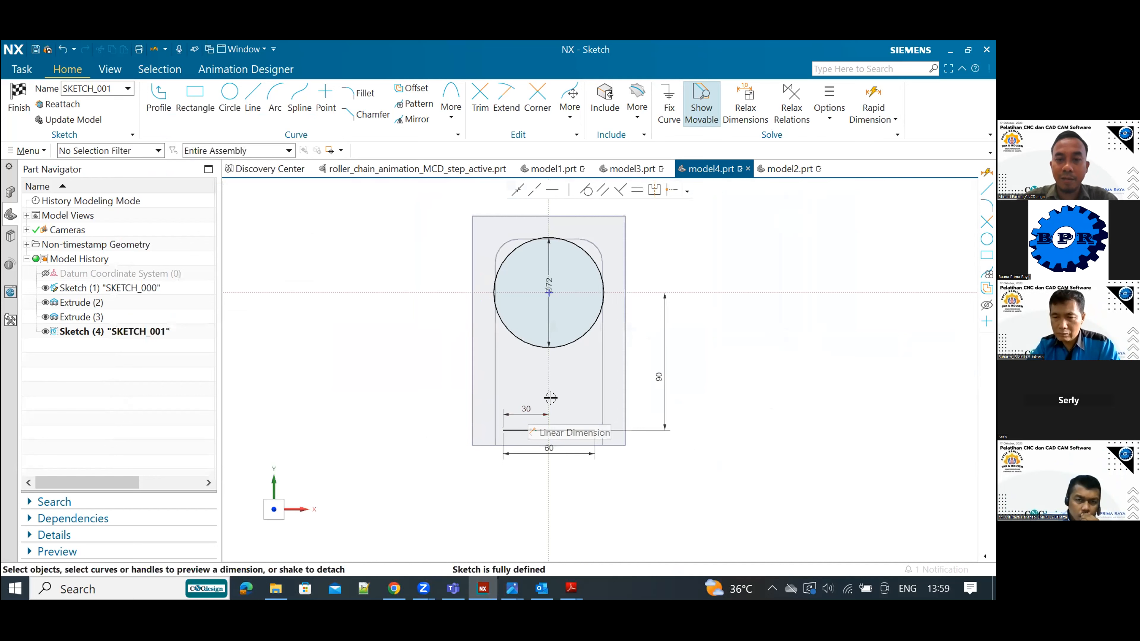
Step: Draw a vertical line from the horizontal line's left endpoint up into the 72 mm circle
scroll(494, 438, up, 1)
click(252, 103)
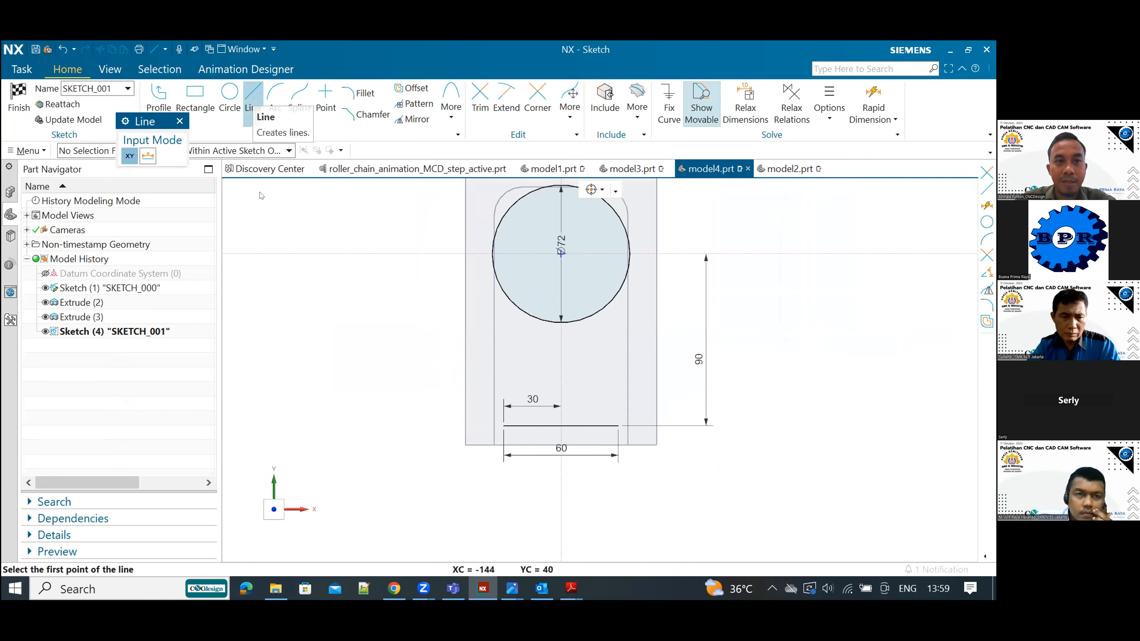
scroll(534, 411, up, 3)
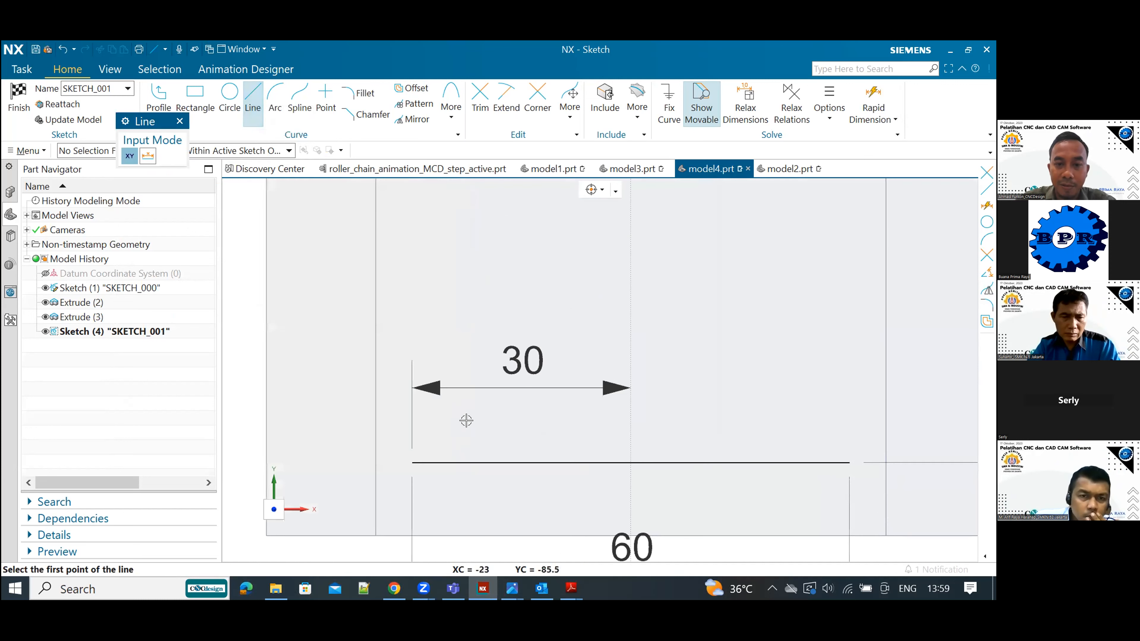
click(406, 456)
scroll(411, 449, down, 3)
scroll(425, 390, up, 3)
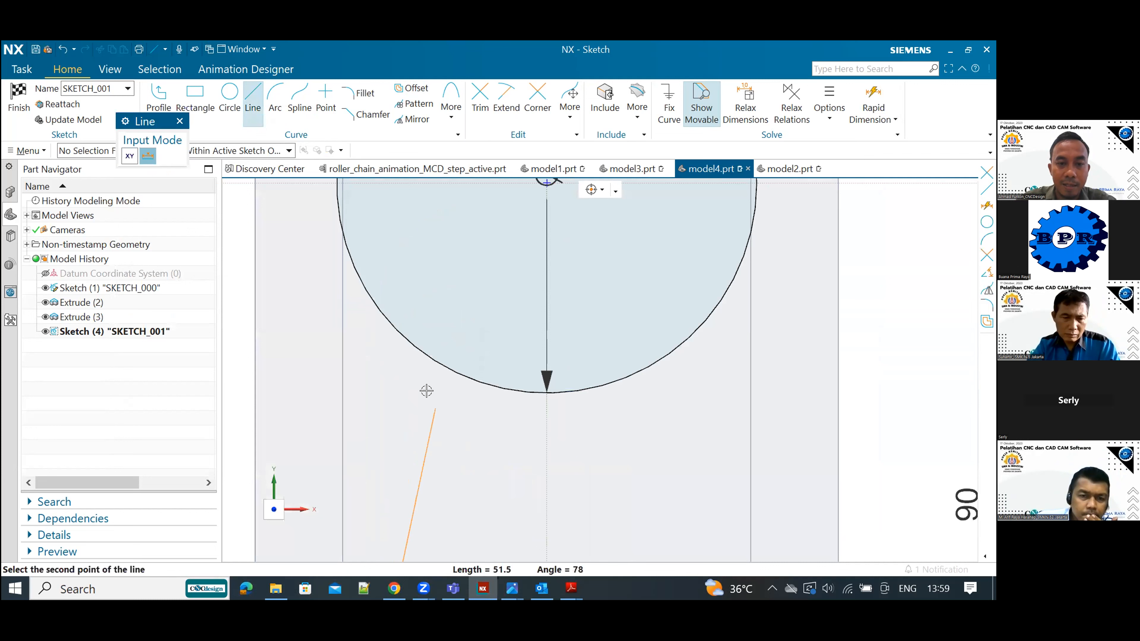
click(372, 222)
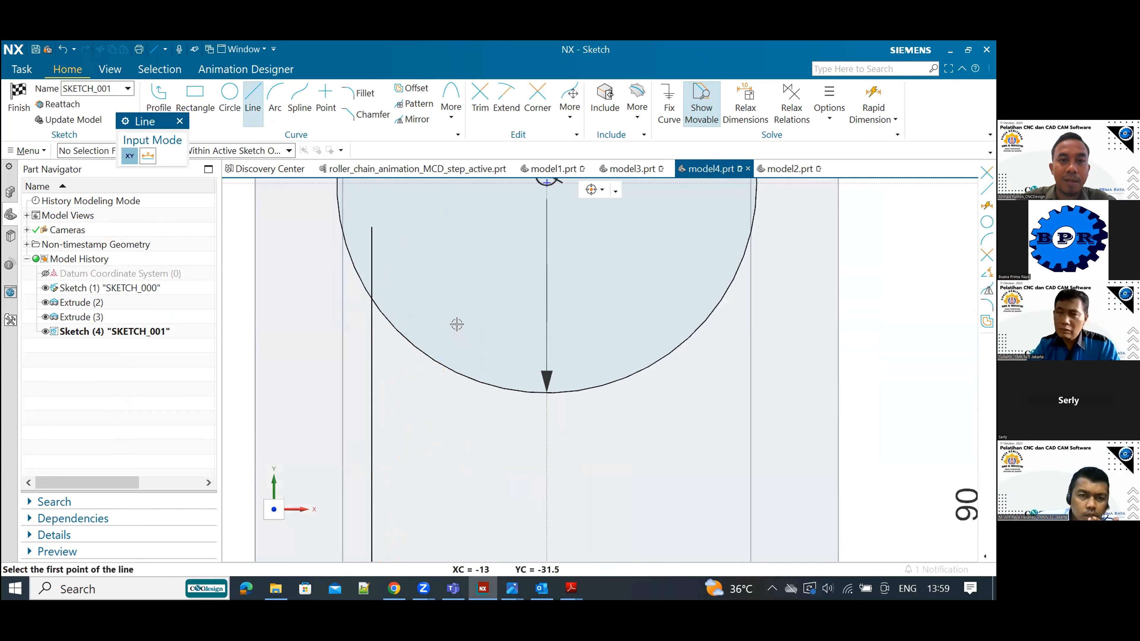
Step: Draw a vertical line about 82.5 mm long from the horizontal line's right endpoint into the circle and leave the Line command
scroll(456, 323, down, 3)
click(547, 446)
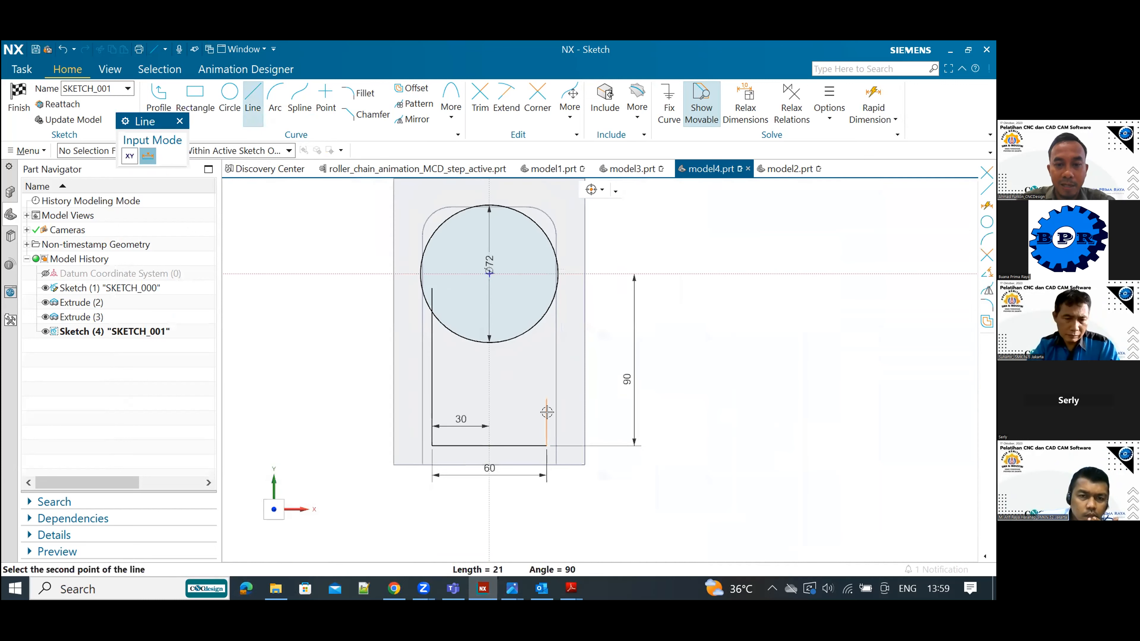
scroll(533, 304, up, 3)
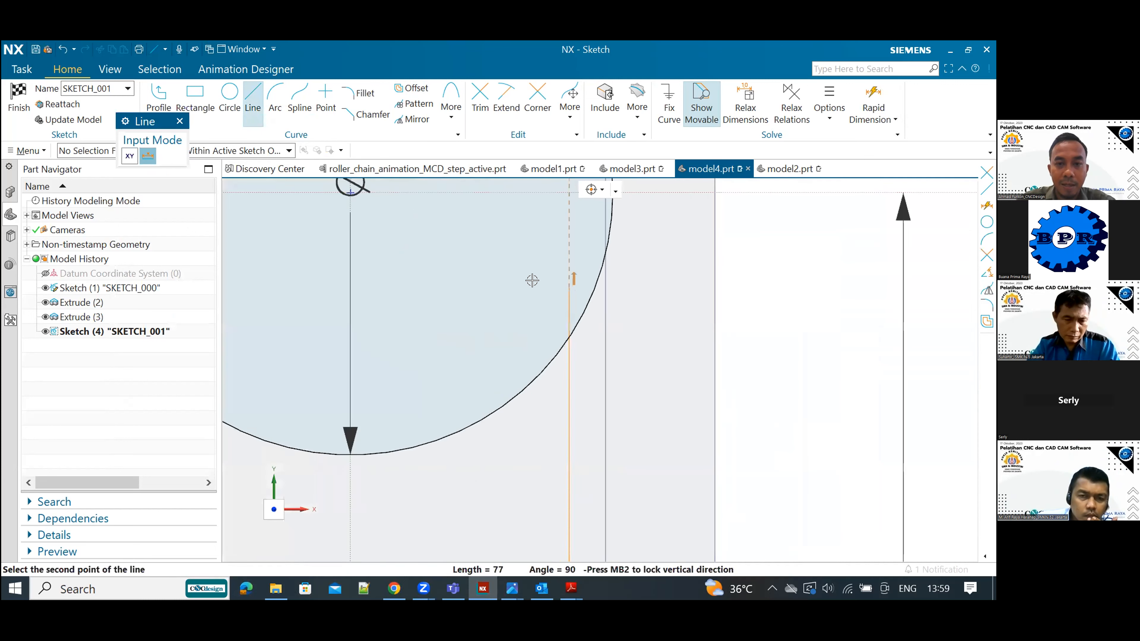
click(541, 247)
scroll(492, 355, down, 5)
click(180, 121)
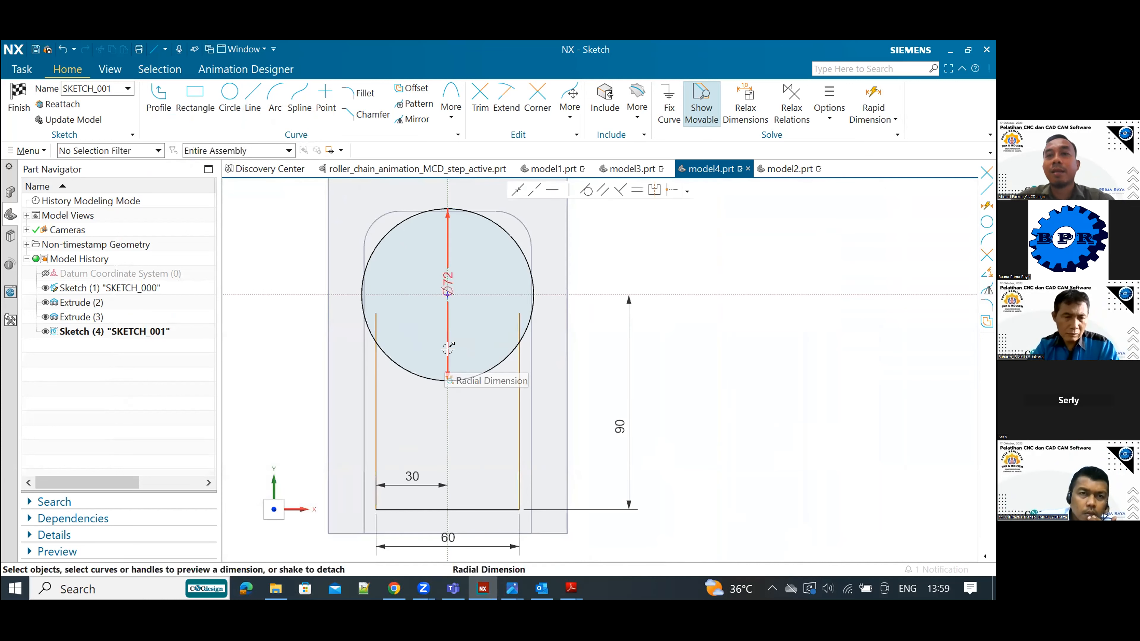
Step: Try to trim the circle and the vertical line ends in one sweep, and undo the trims
click(477, 103)
scroll(637, 239, down, 2)
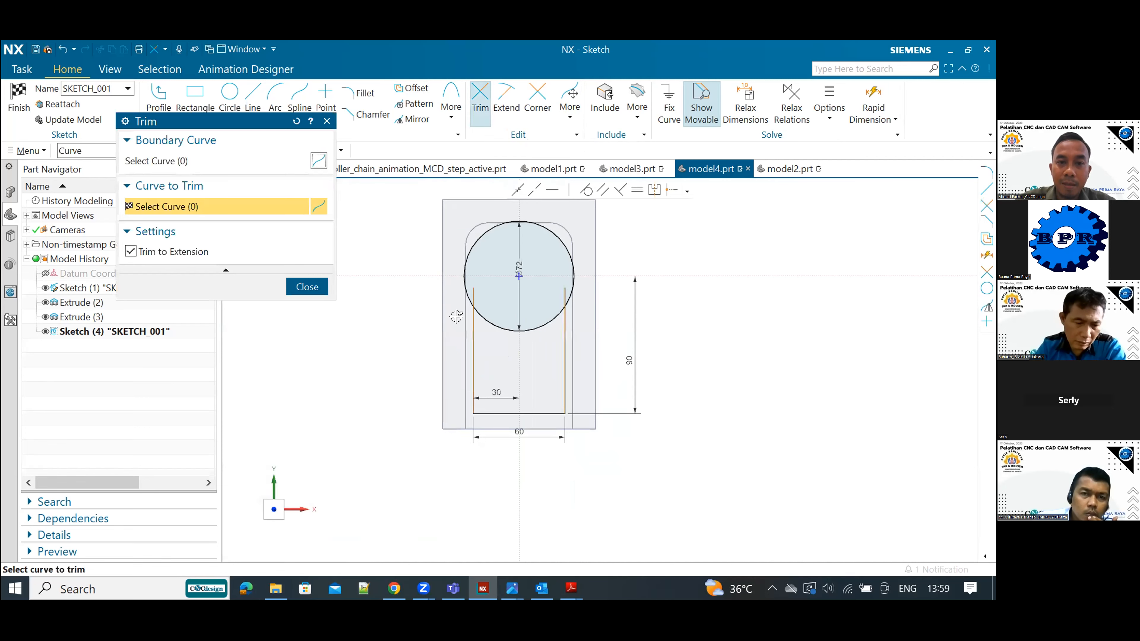
mouse_move(411, 301)
mouse_down()
mouse_move(478, 291)
mouse_move(534, 306)
mouse_move(576, 283)
mouse_up()
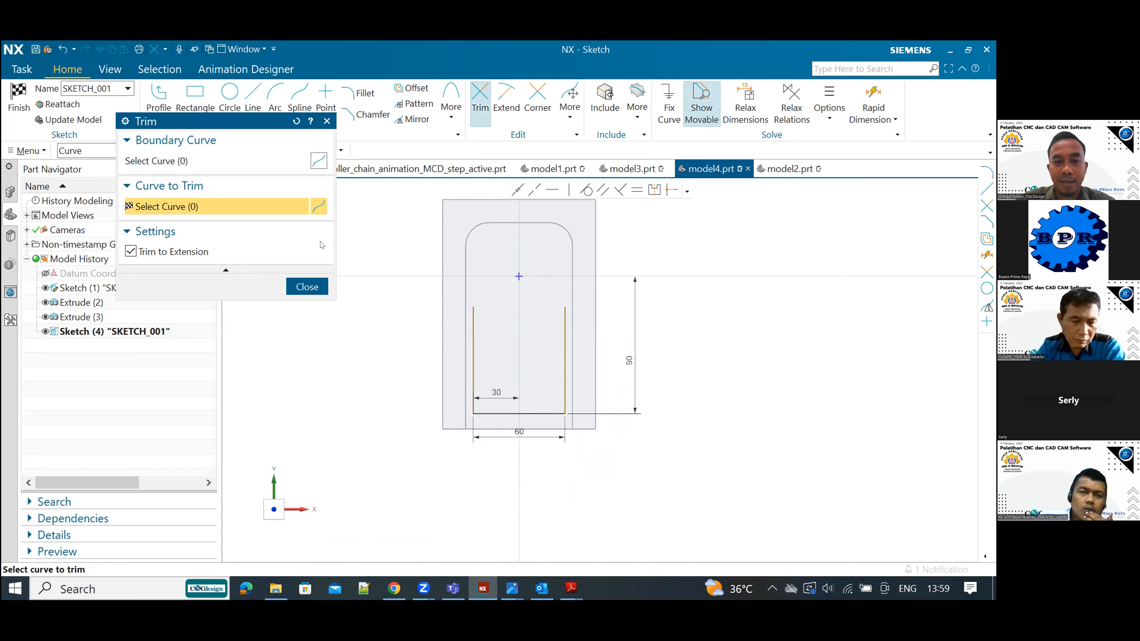
click(307, 286)
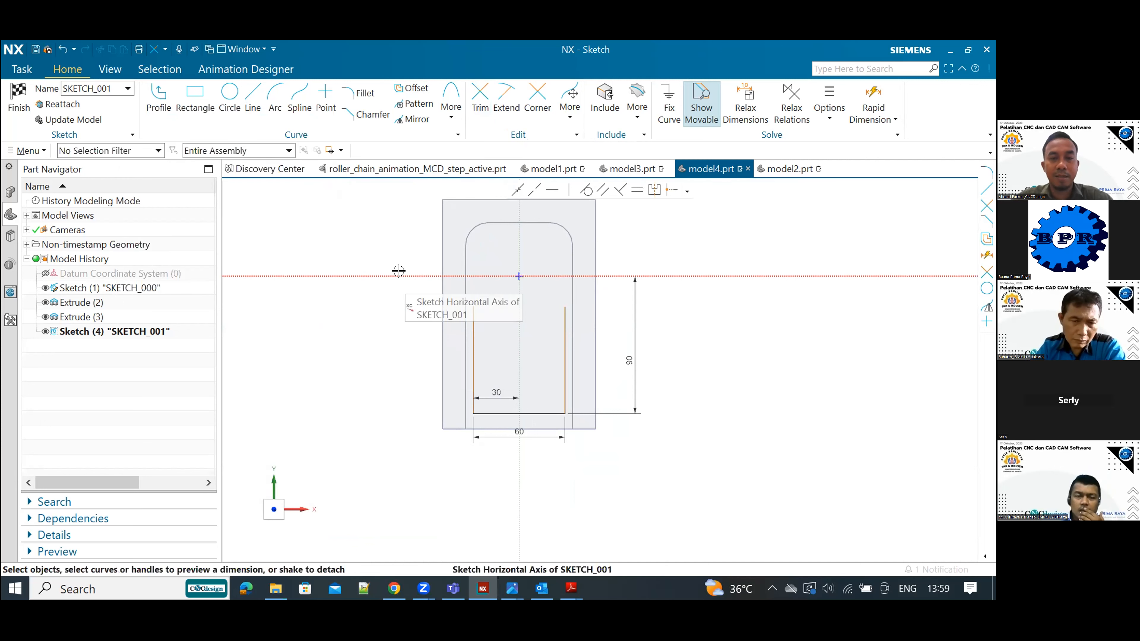
key(ctrl+z)
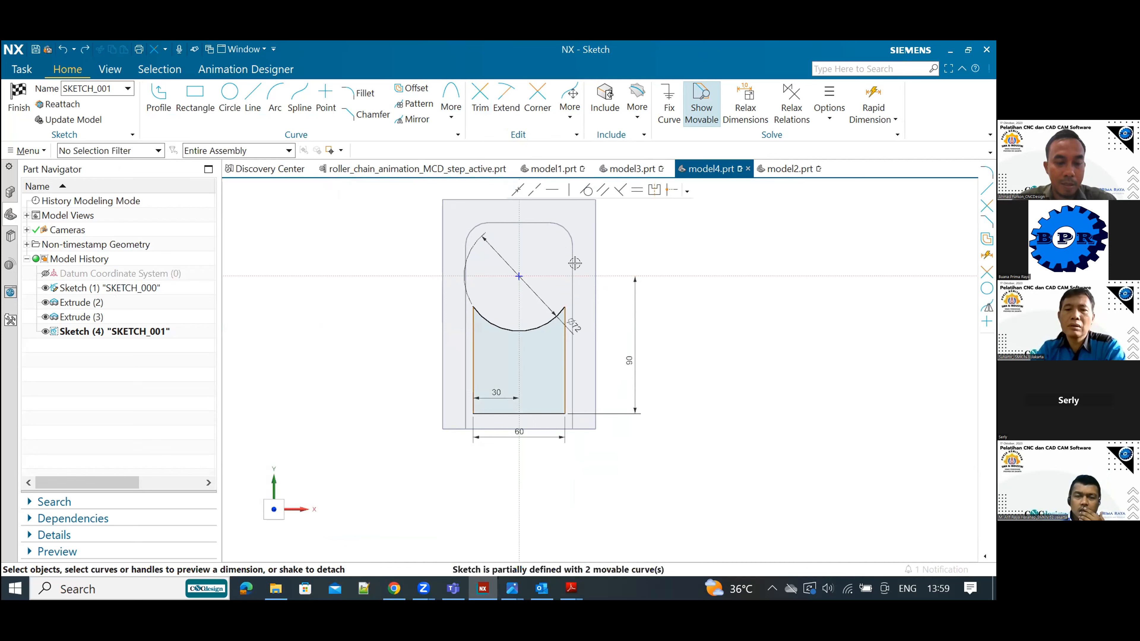
key(ctrl+z)
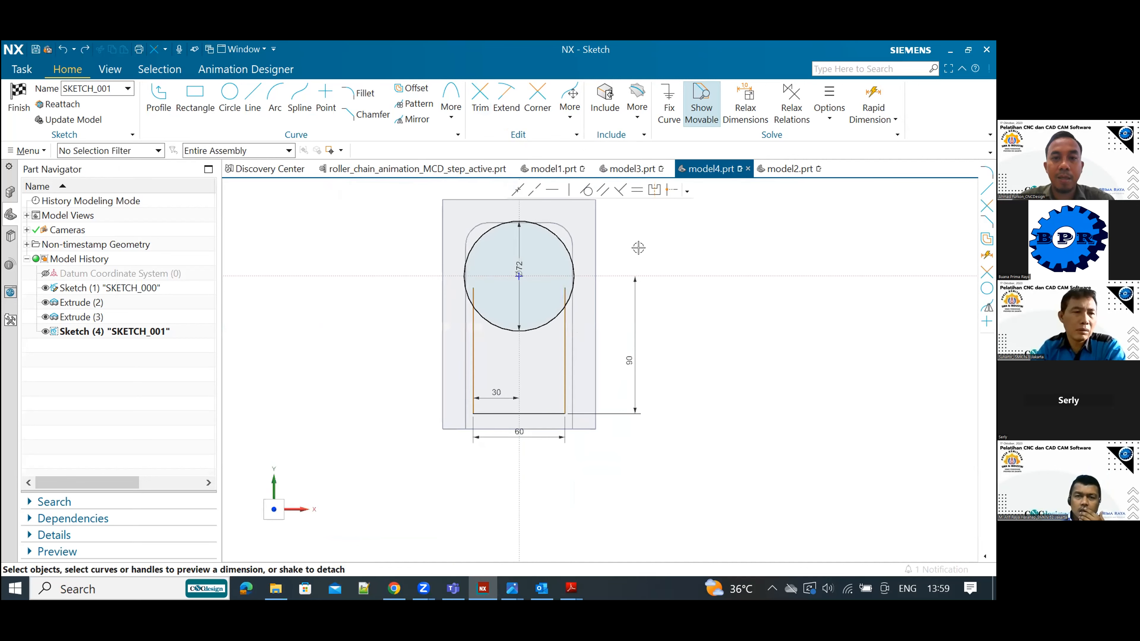
Step: Trim away the circle's part above the vertical lines and the line ends inside it, leaving a closed profile with a concave upper arc
click(480, 98)
scroll(393, 247, up, 1)
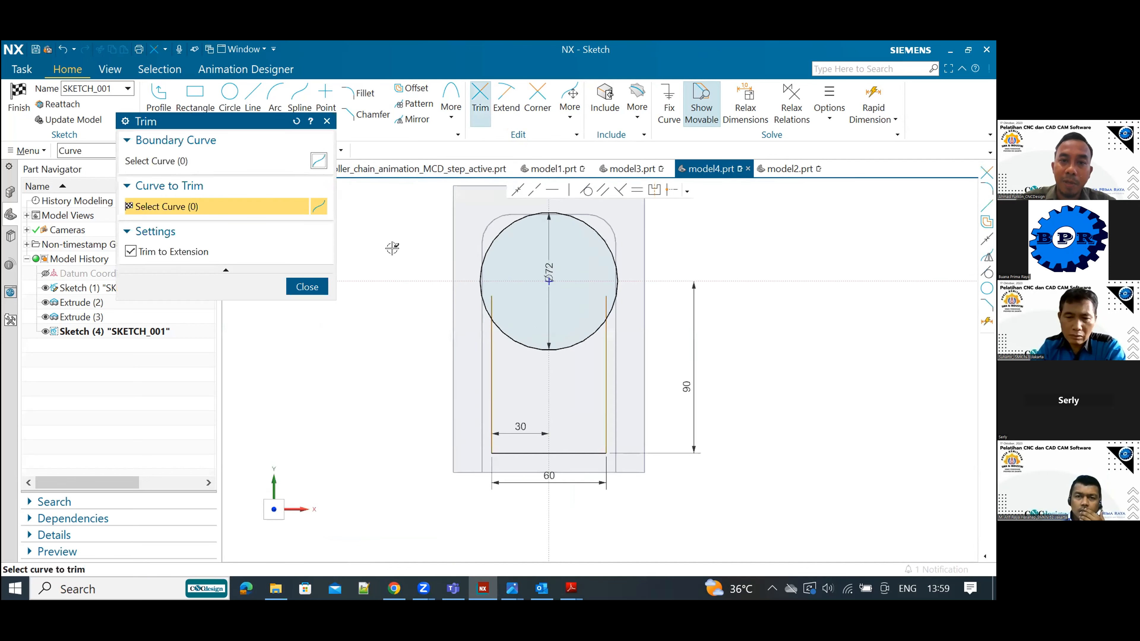
click(509, 223)
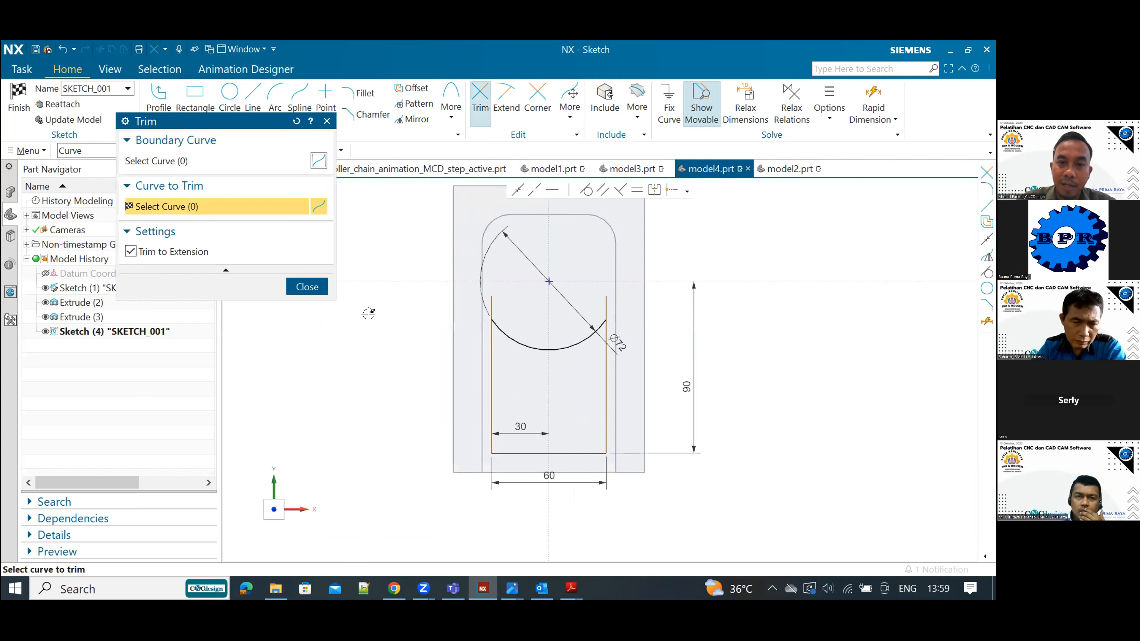
scroll(476, 317, up, 1)
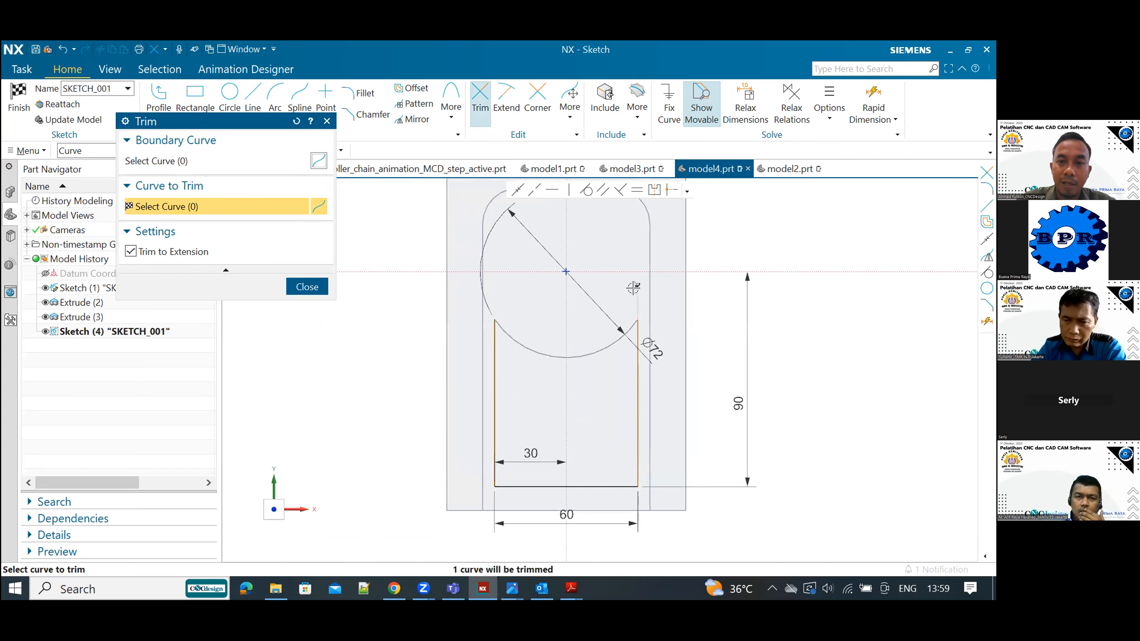
click(642, 315)
click(308, 287)
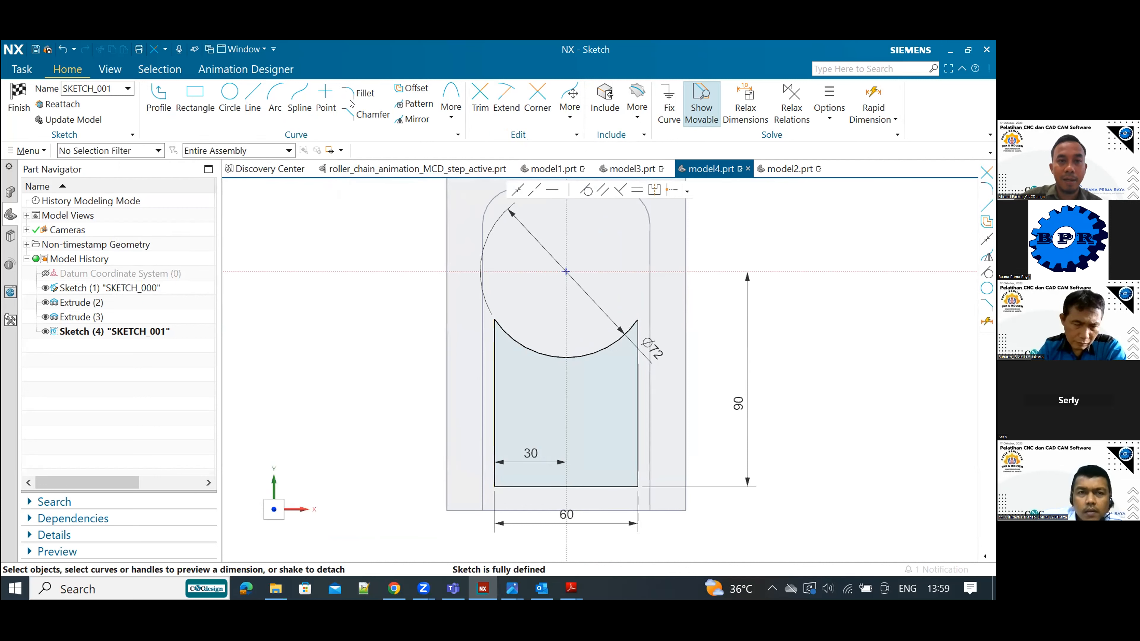
Step: Fillet the profile's upper-left corner between the arc and the vertical line with a 5 mm radius
click(362, 96)
scroll(484, 336, up, 5)
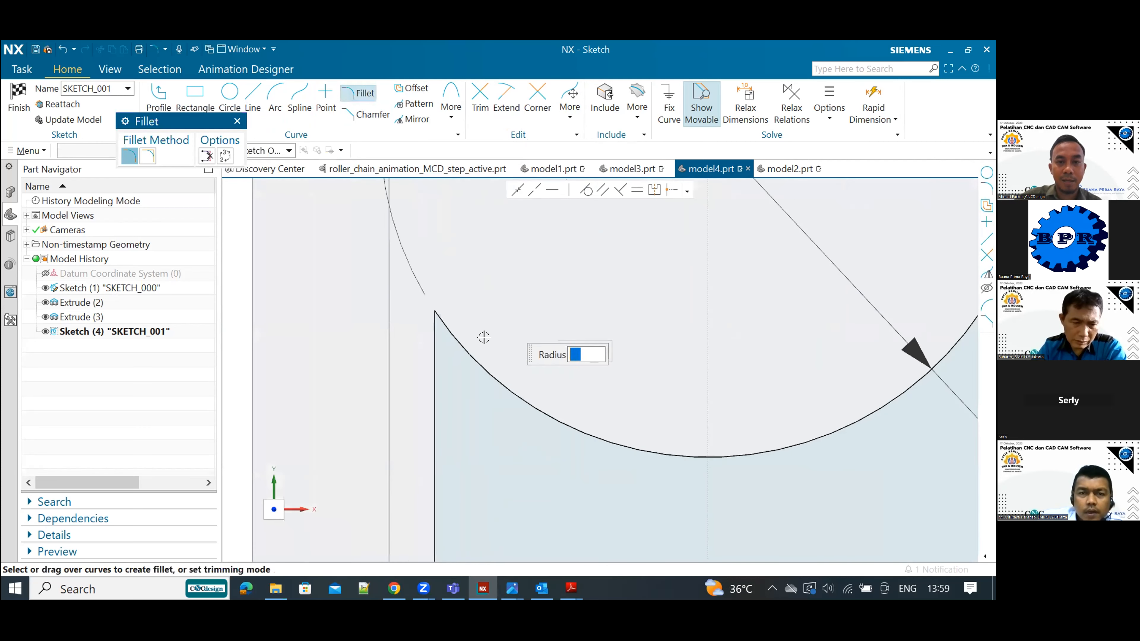
click(454, 359)
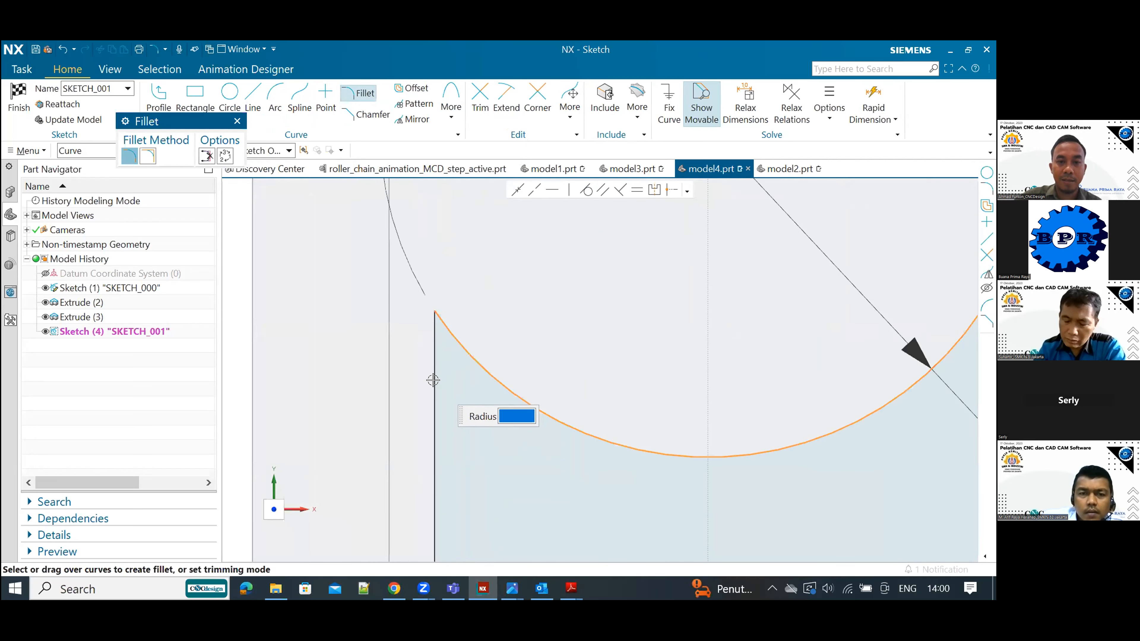
click(425, 383)
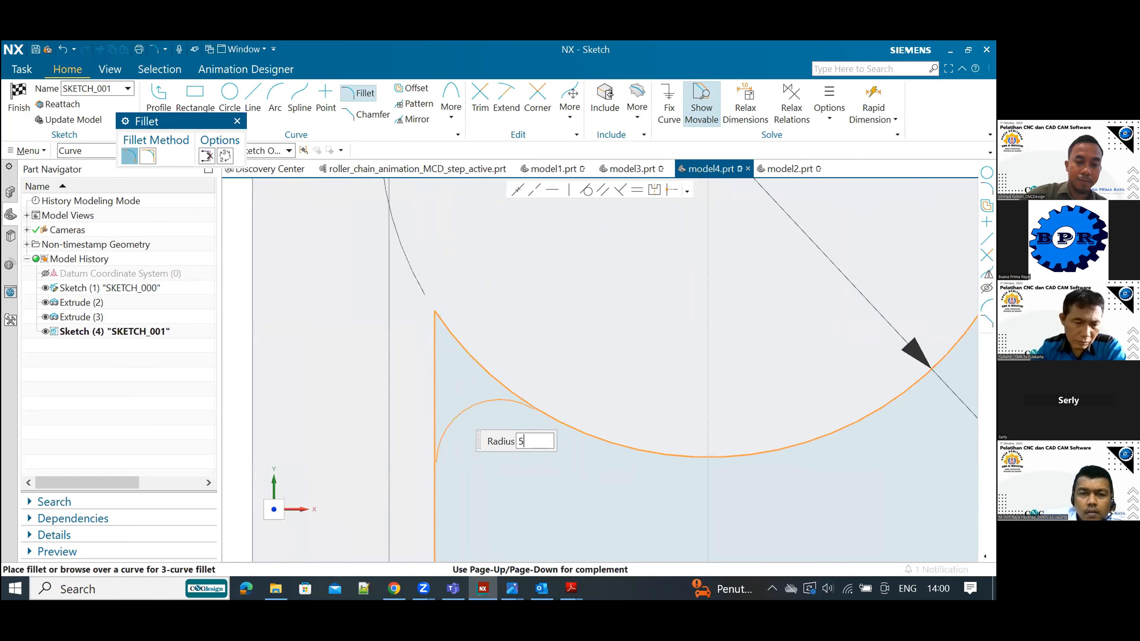
key(Return)
Step: Fillet the profile's upper-right corner between the vertical line and the arc with a 5 mm radius
scroll(359, 410, down, 5)
scroll(629, 411, up, 4)
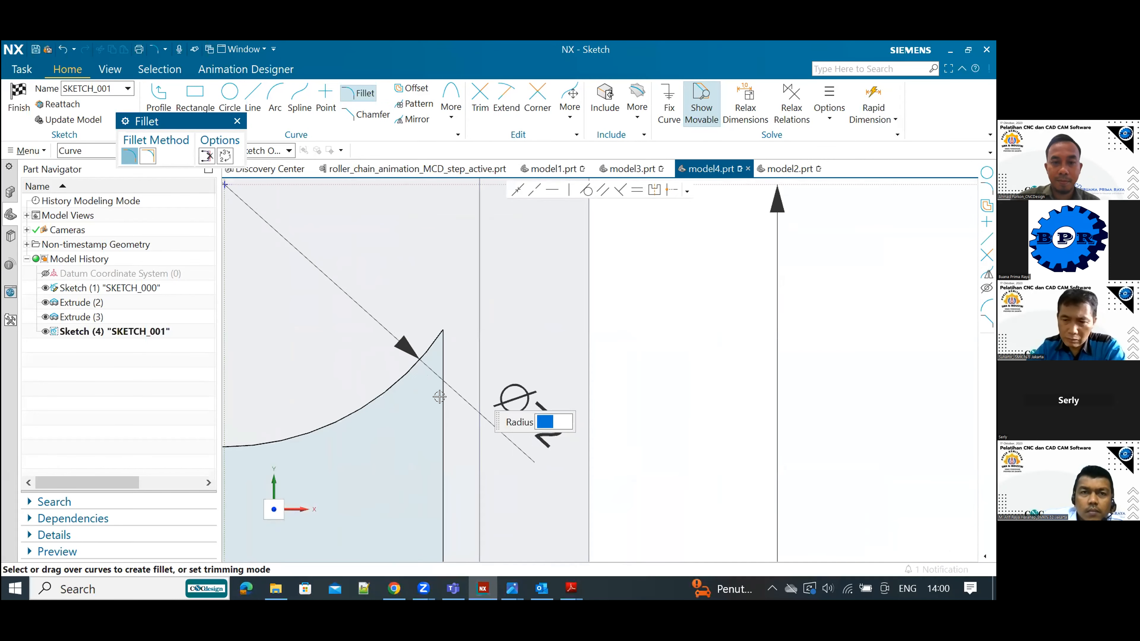
click(442, 407)
click(381, 391)
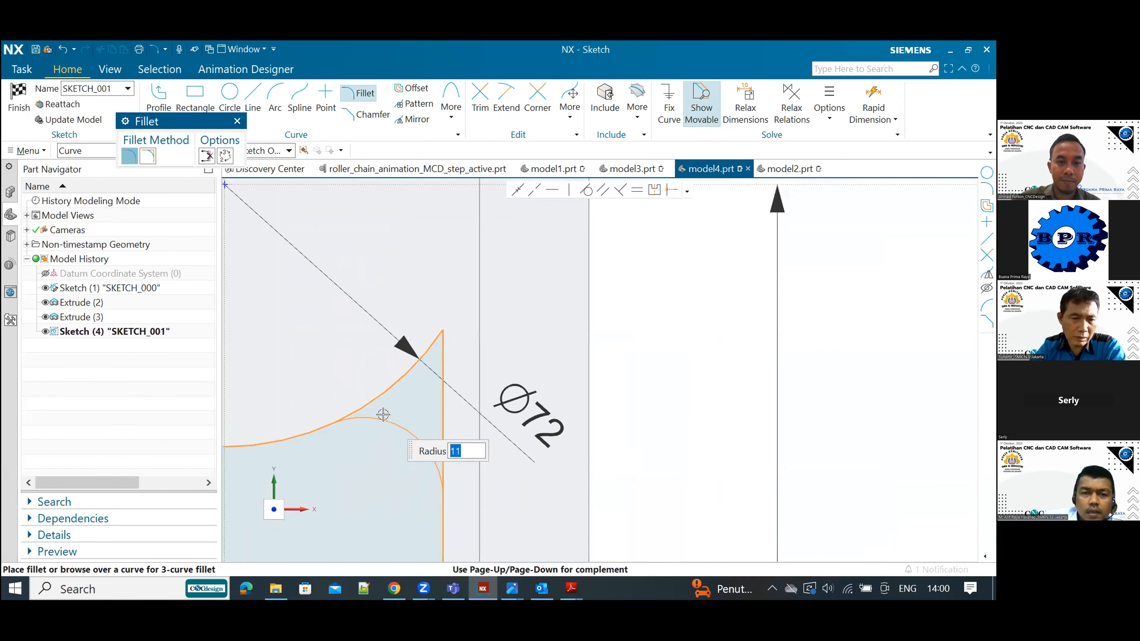
text(5)
key(Return)
Step: Fillet the profile's lower-left corner between the horizontal and vertical lines with a 5 mm radius
scroll(383, 414, down, 5)
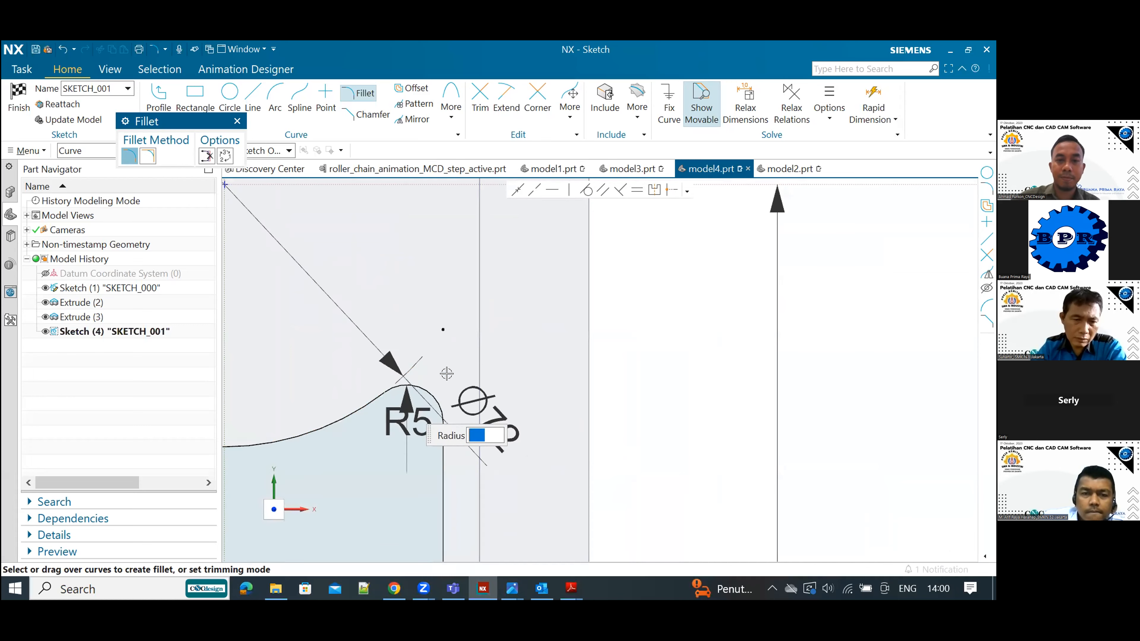
scroll(316, 472, up, 5)
click(458, 463)
click(448, 430)
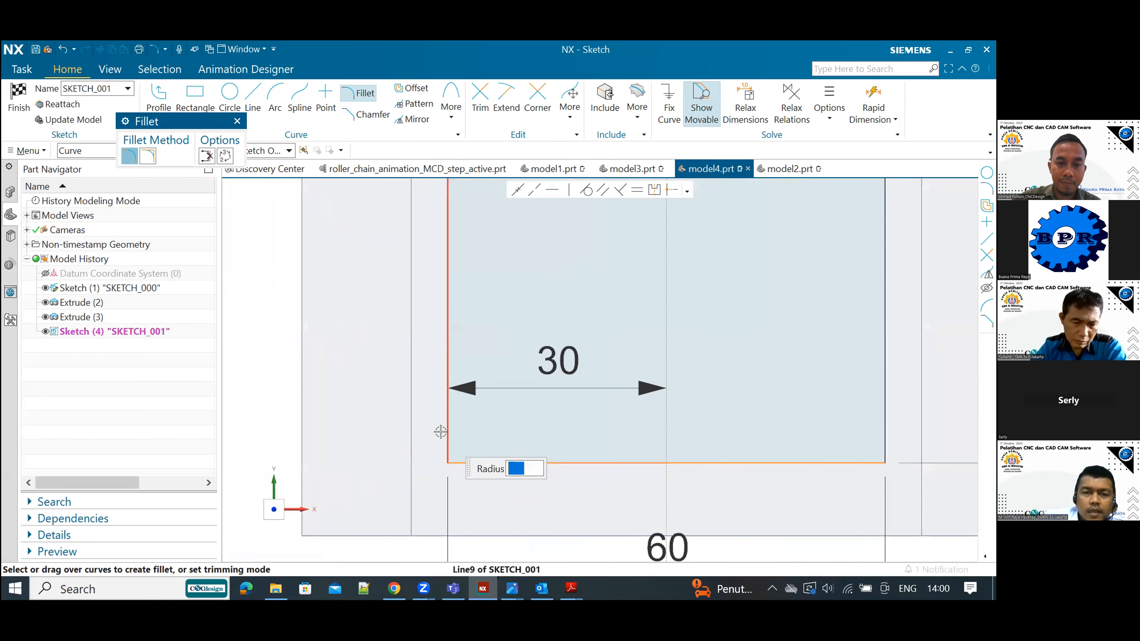
text(5)
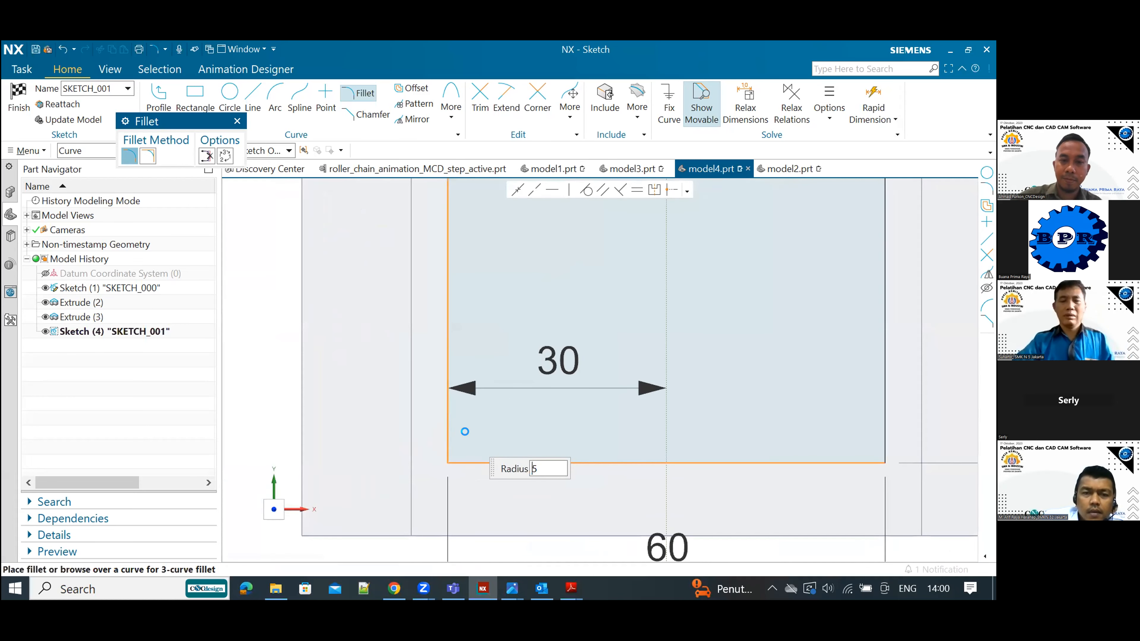
key(Return)
Step: Fillet the profile's lower-right corner with a 5 mm radius and leave the Fillet command
scroll(661, 420, down, 3)
scroll(702, 420, up, 6)
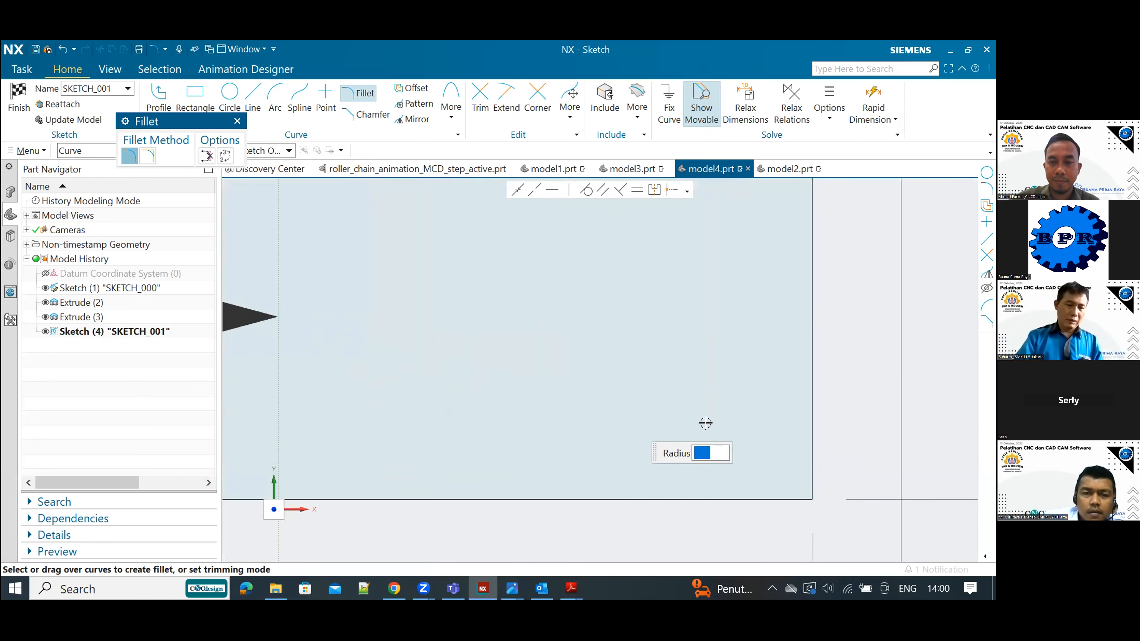
scroll(691, 421, up, 2)
click(663, 422)
click(617, 477)
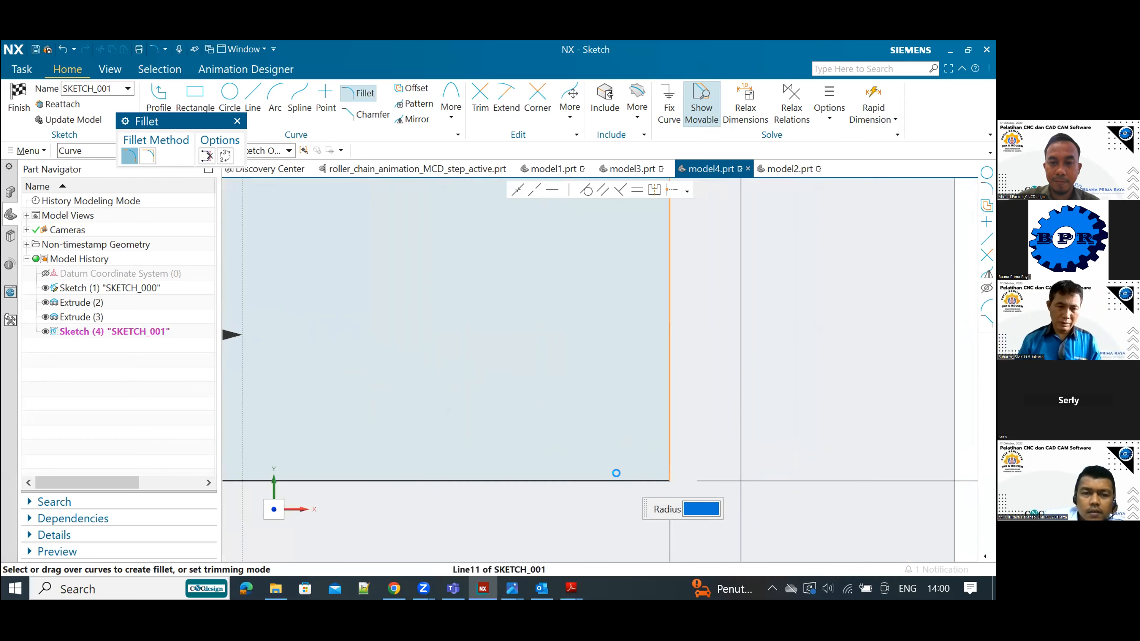
text(5)
key(Return)
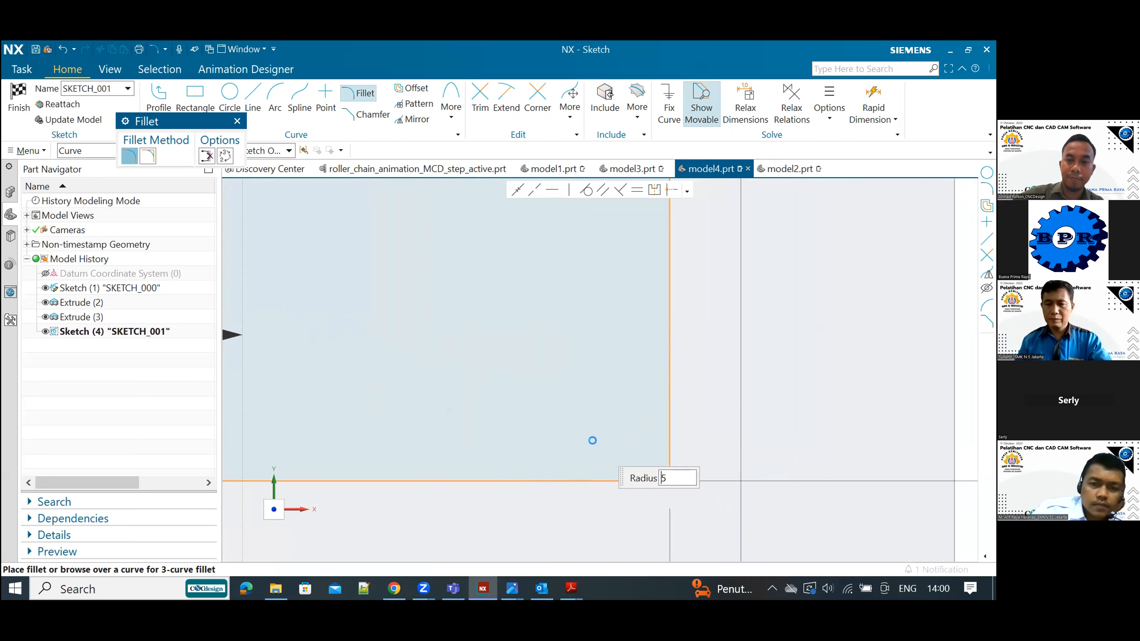
scroll(557, 315, down, 3)
scroll(557, 314, down, 1)
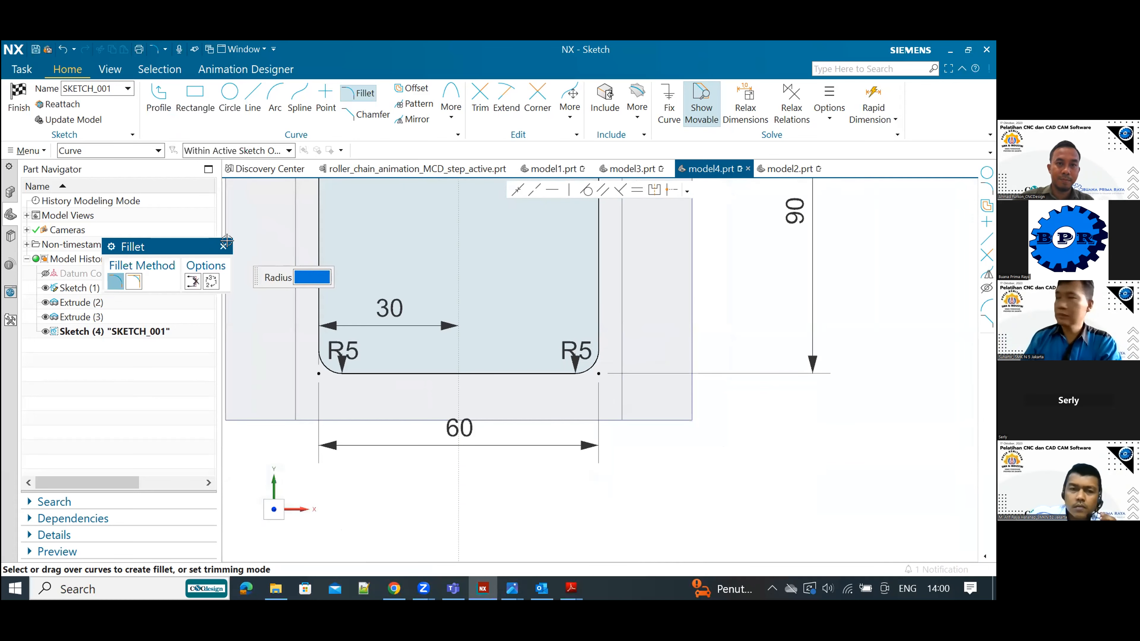
click(223, 242)
key(Escape)
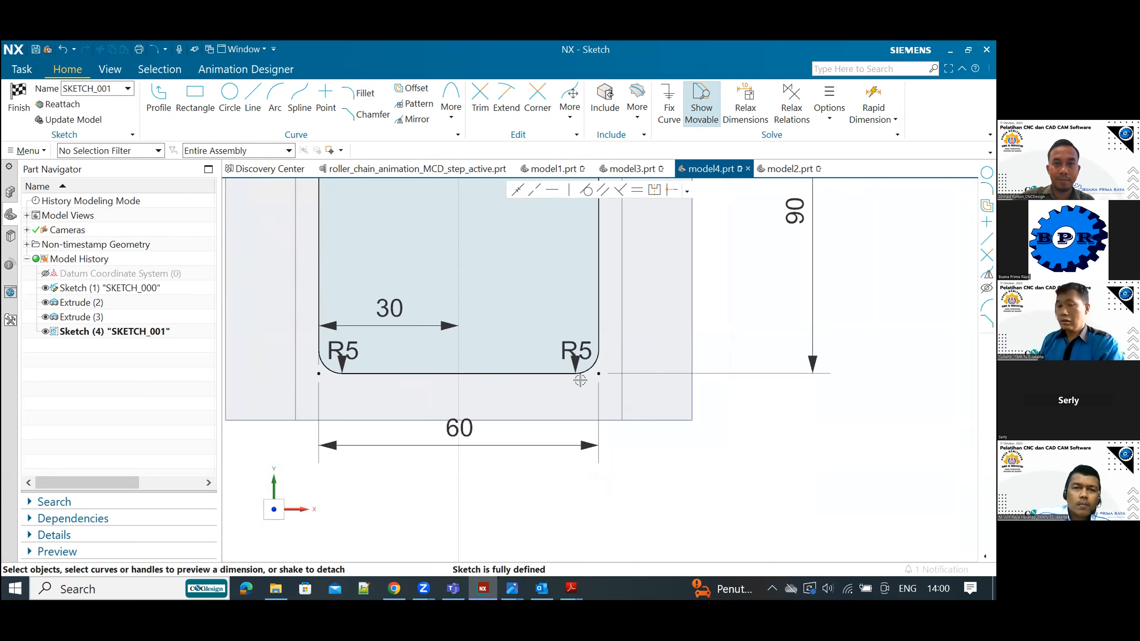
scroll(576, 288, down, 4)
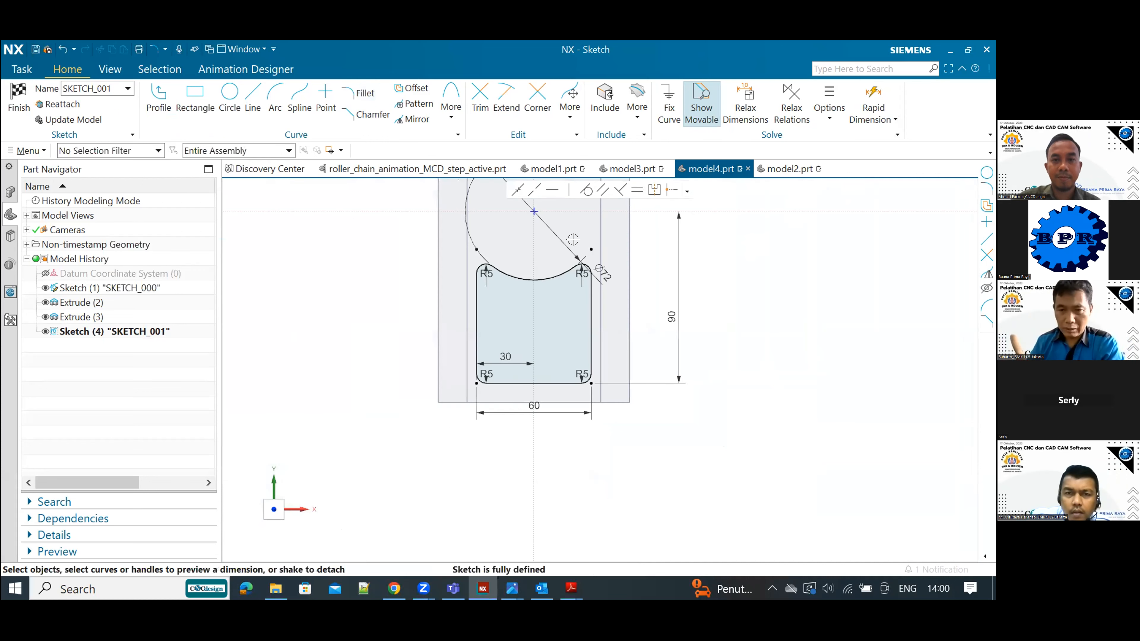
scroll(581, 246, up, 1)
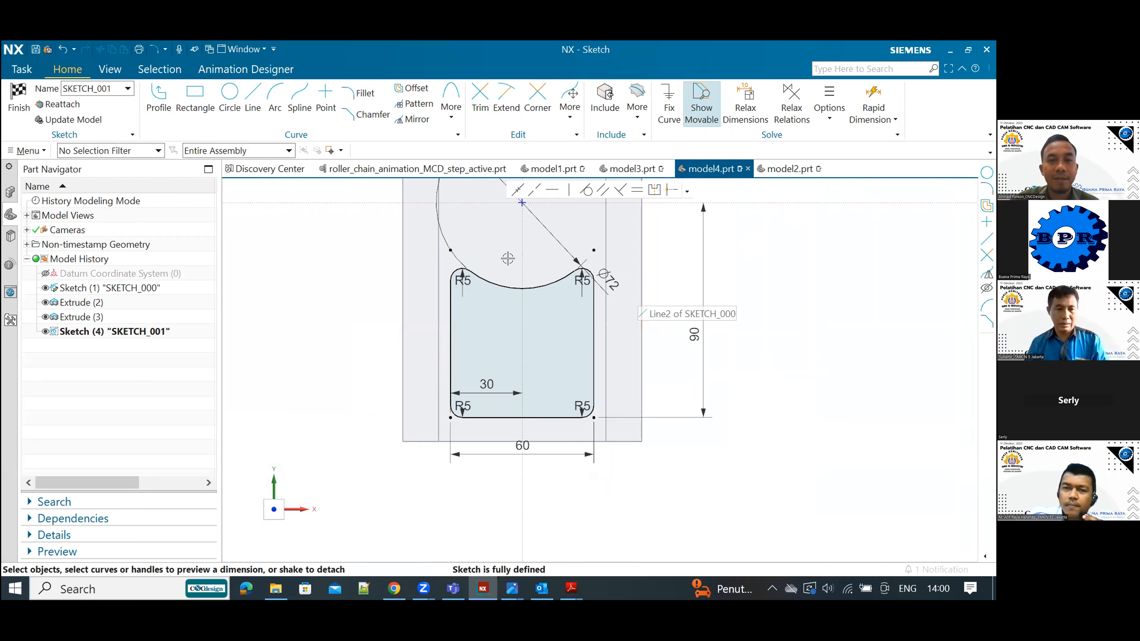
scroll(508, 258, up, 2)
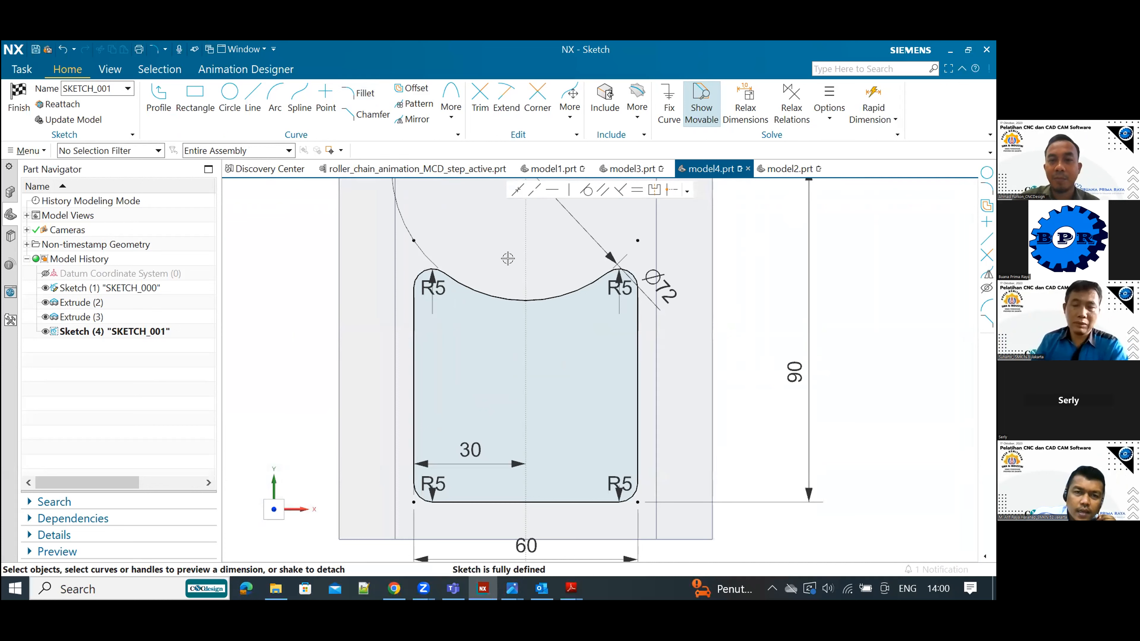
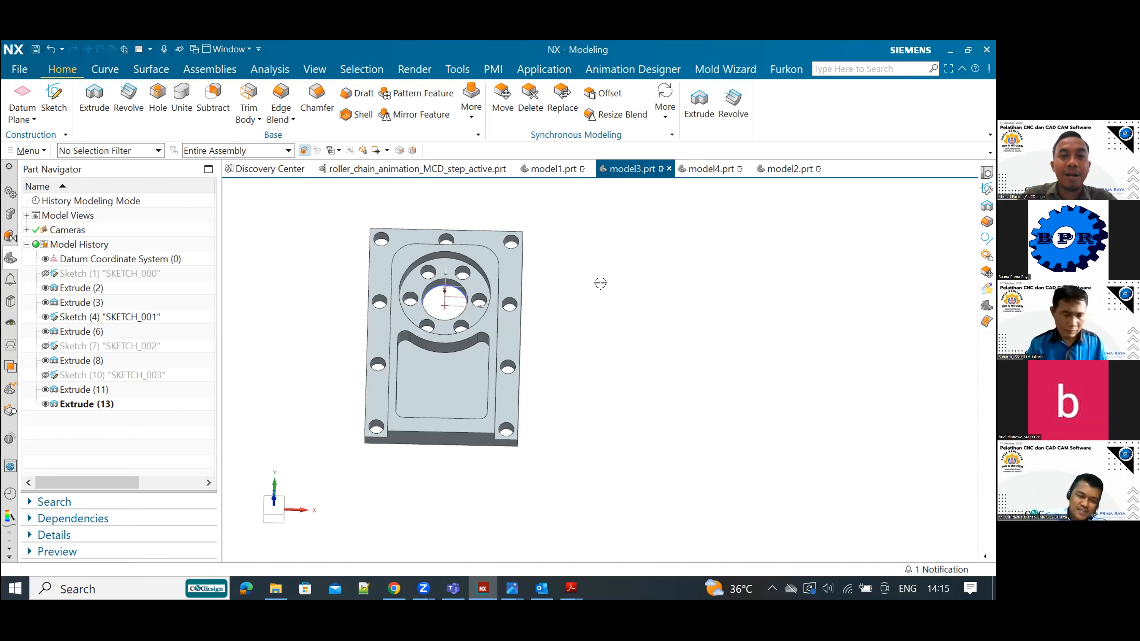
Step: Examine the finished plate in model3.prt, including its pockets, its hole pattern and the features that cut the holes
middle_drag(598, 296, 598, 315)
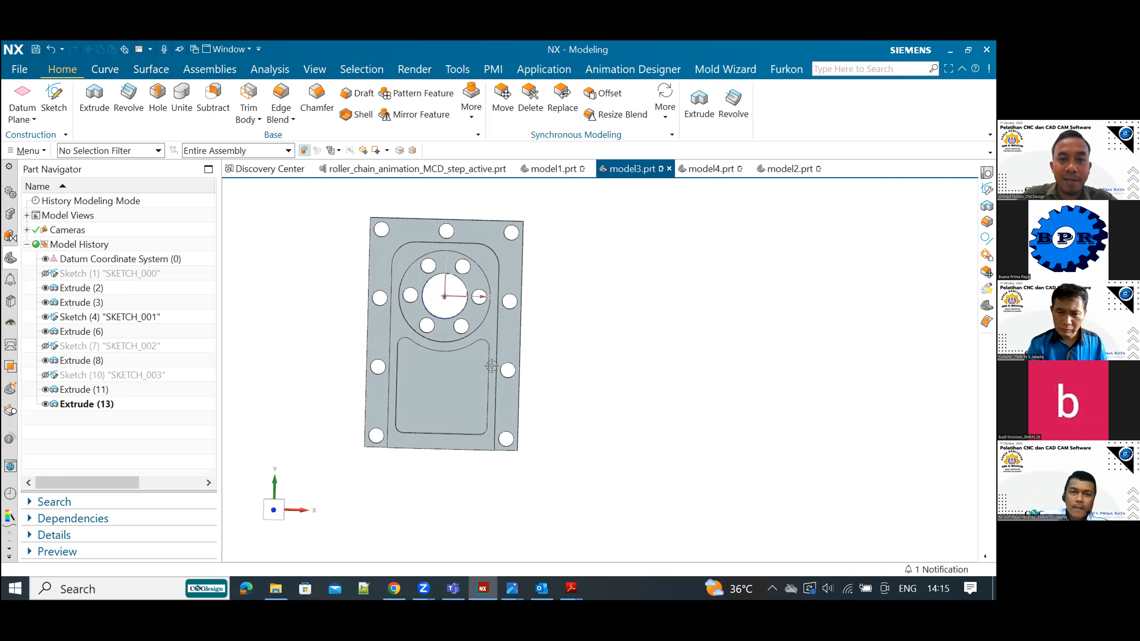
middle_drag(483, 431, 471, 404)
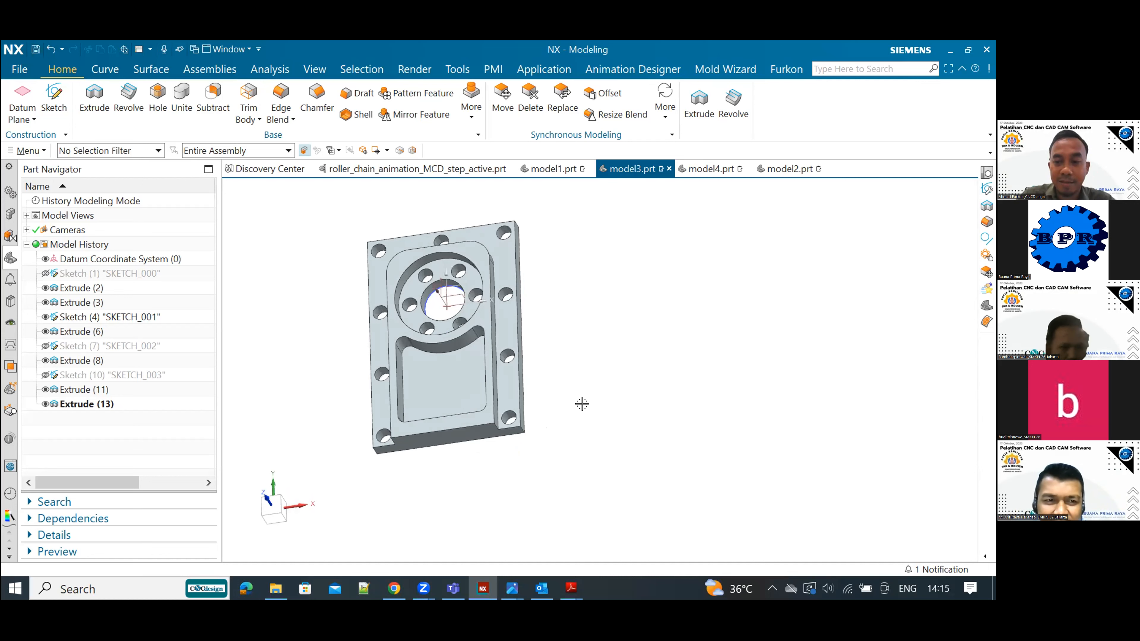
scroll(582, 404, down, 3)
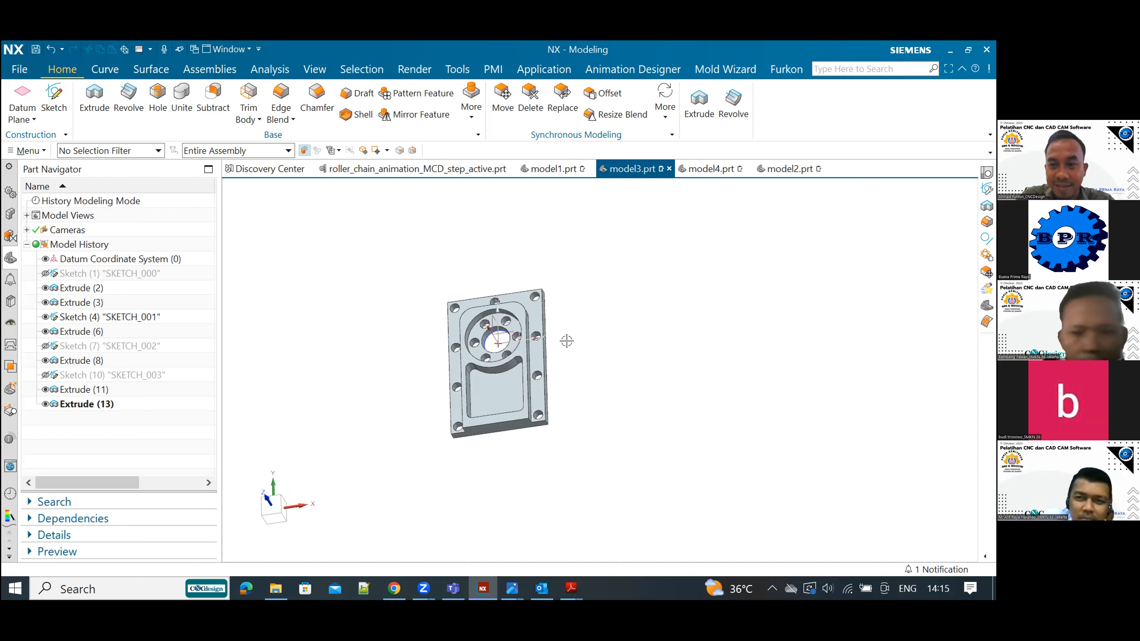
middle_drag(575, 348, 588, 356)
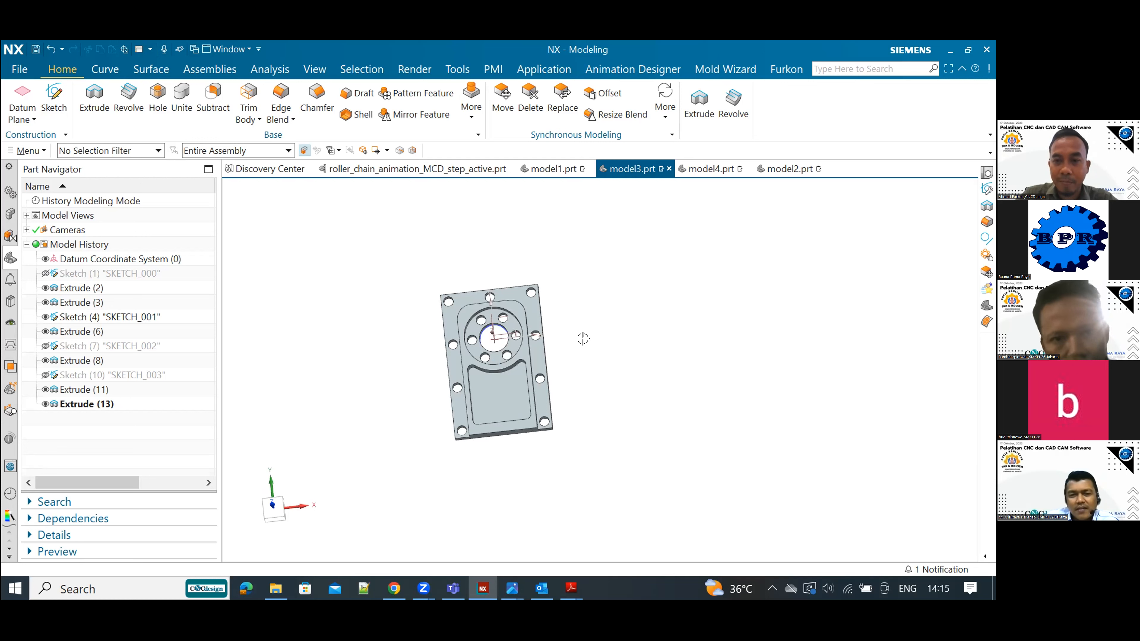
scroll(498, 323, up, 6)
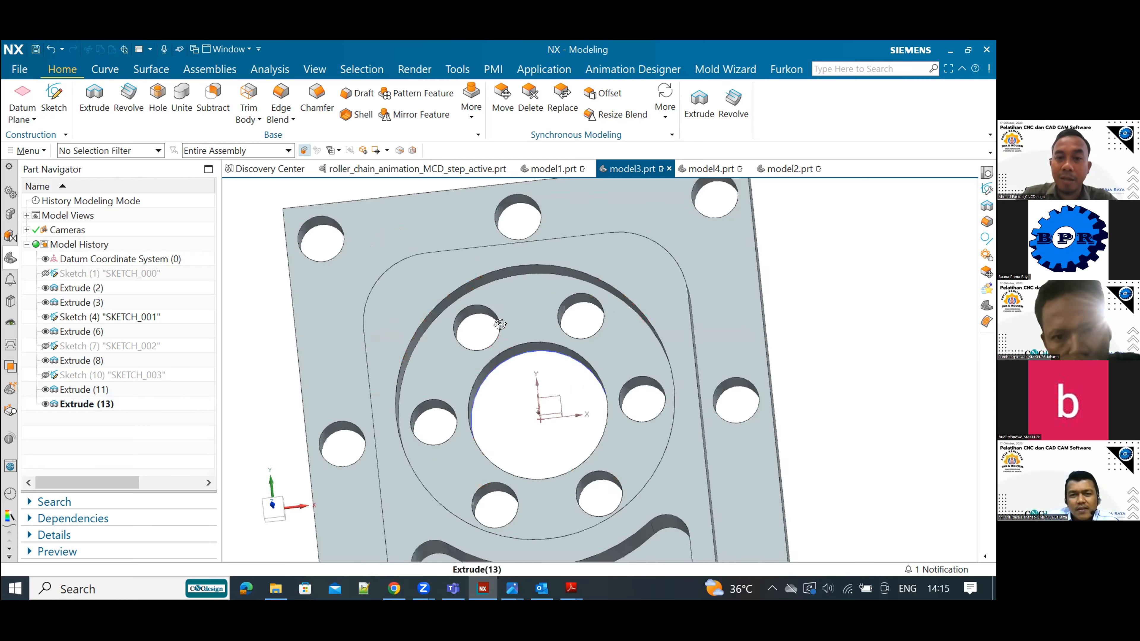
middle_drag(500, 324, 502, 305)
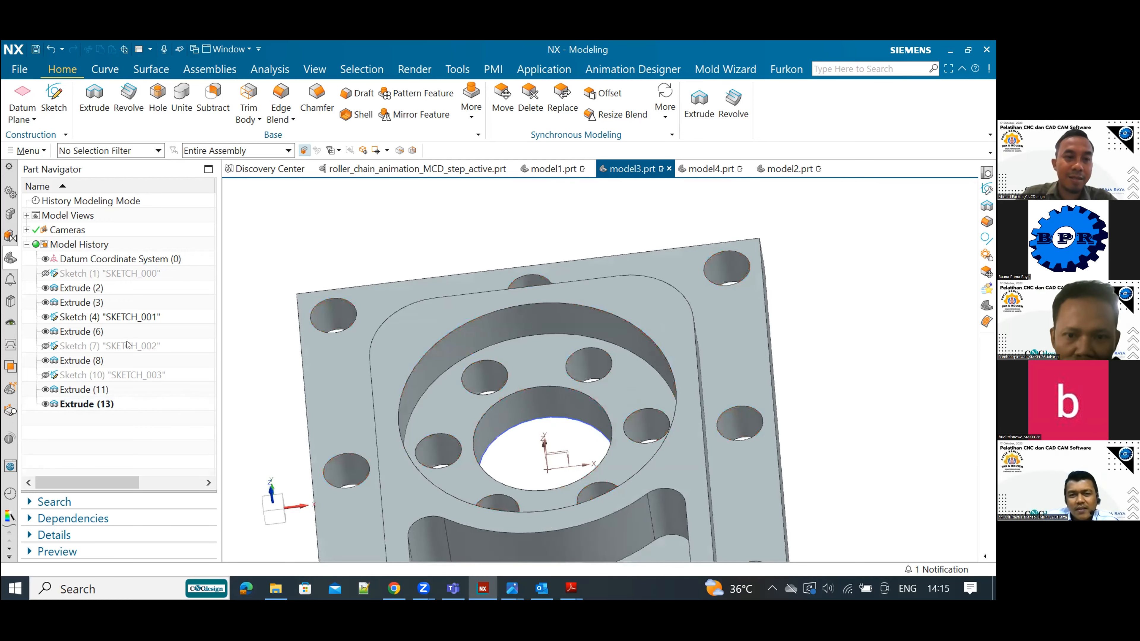
click(97, 404)
click(88, 389)
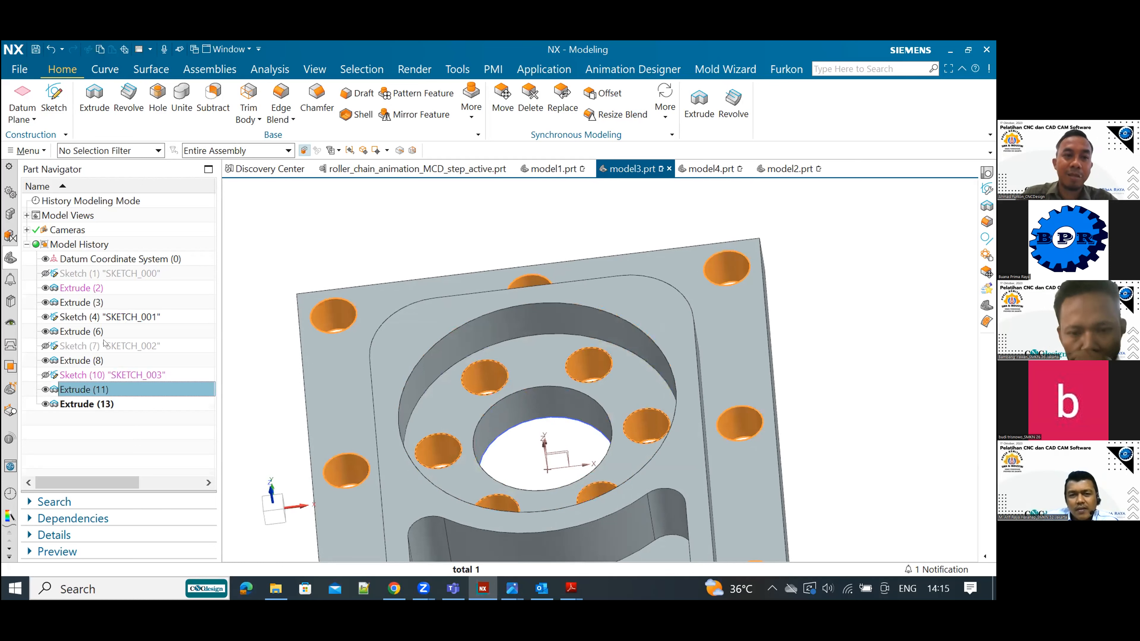
click(89, 376)
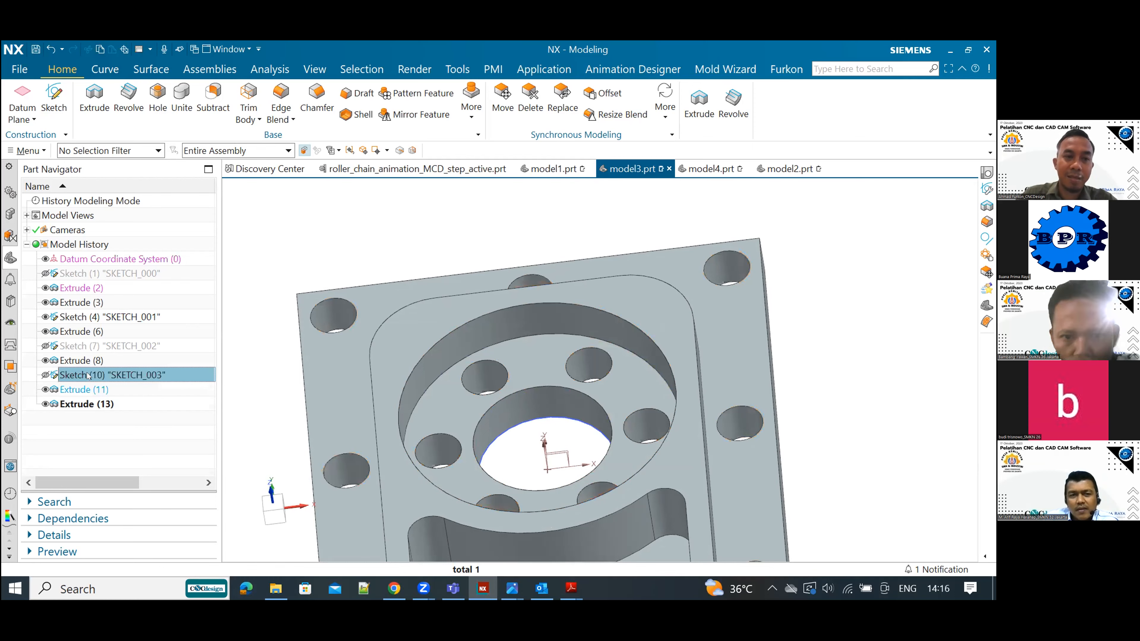
Step: Open SKETCH_003 of model3.prt to examine the layout of the hole circles, and finish the sketch without changes
scroll(257, 298, down, 2)
double_click(92, 364)
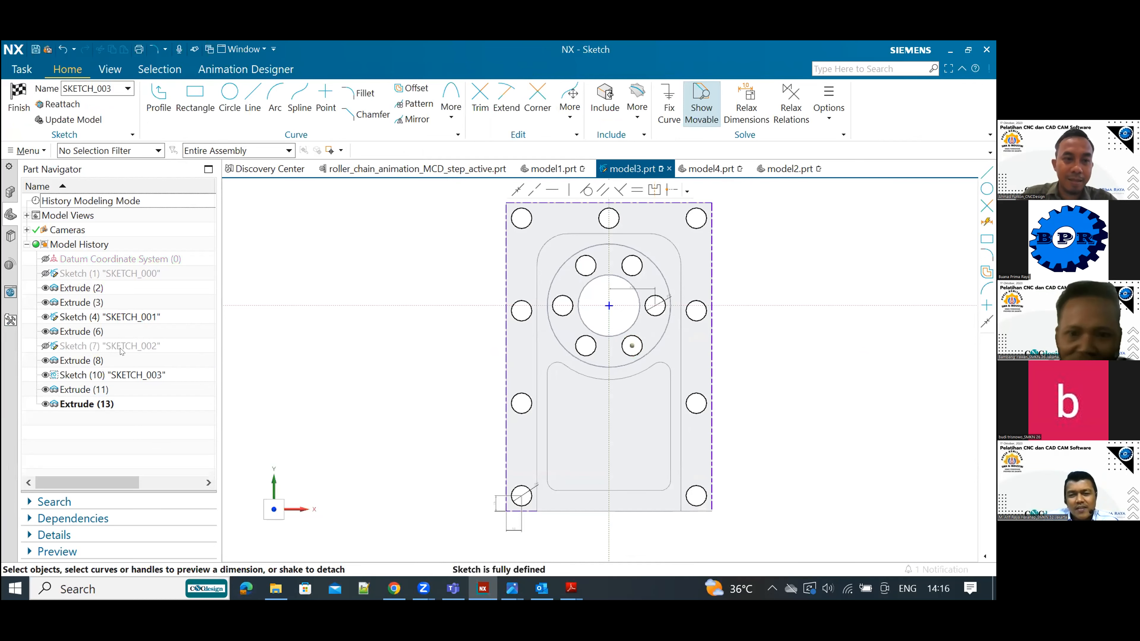
scroll(606, 332, up, 5)
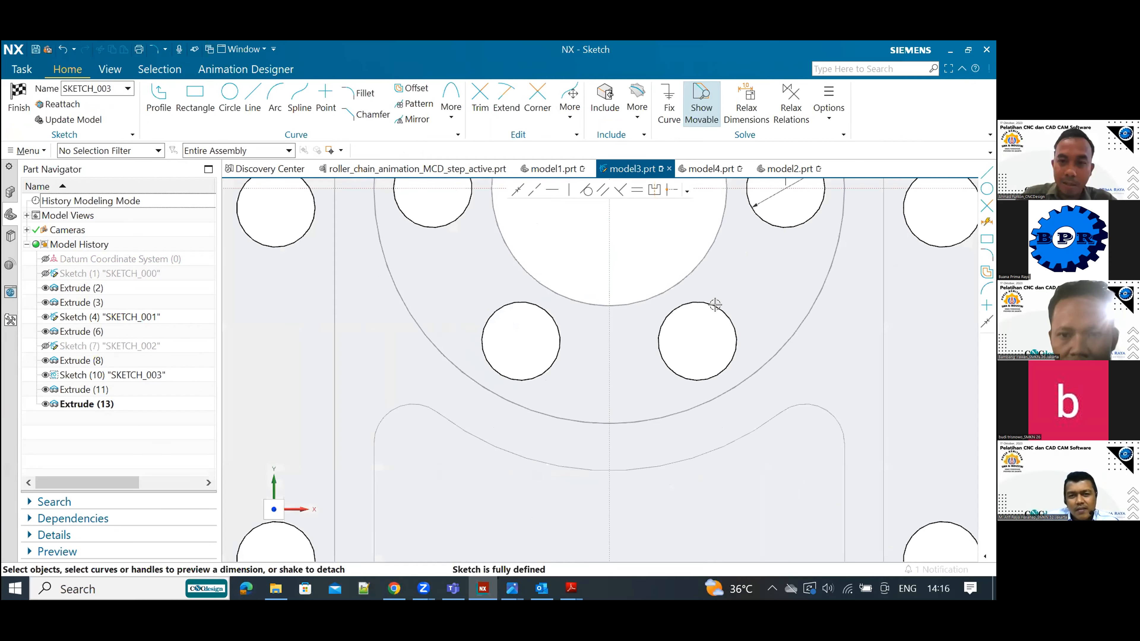
scroll(237, 390, down, 4)
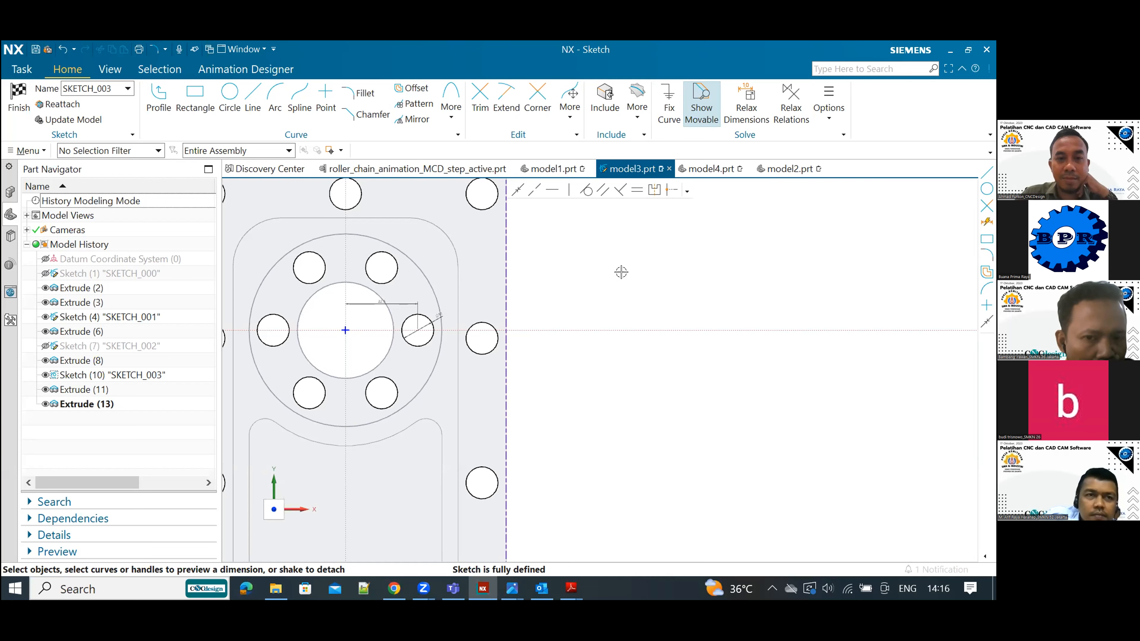
scroll(621, 271, up, 2)
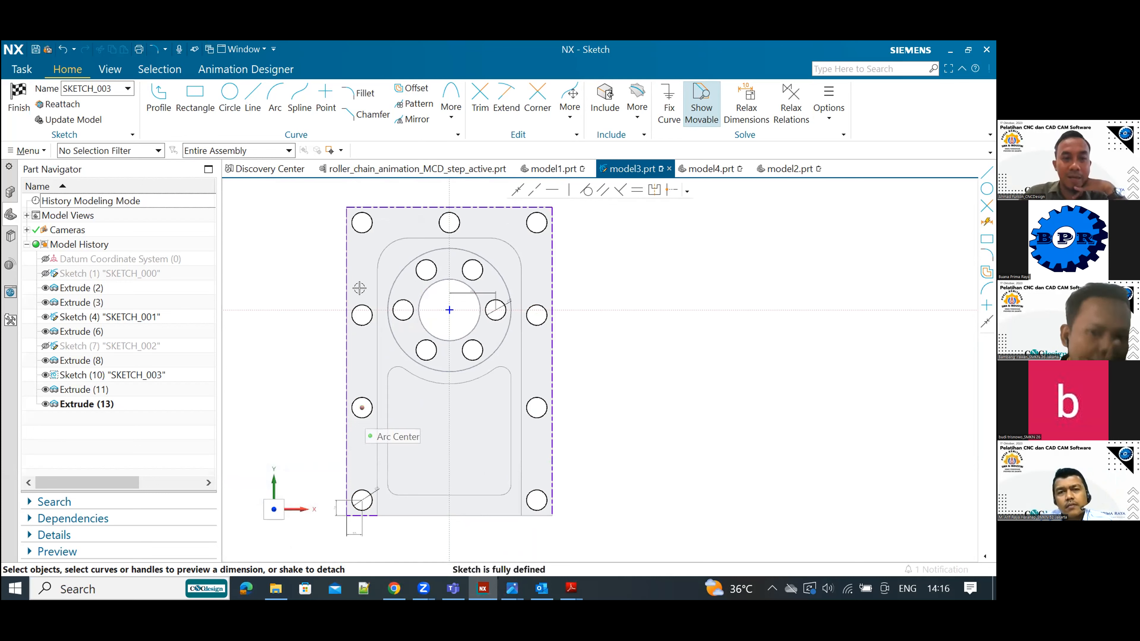
scroll(318, 323, down, 3)
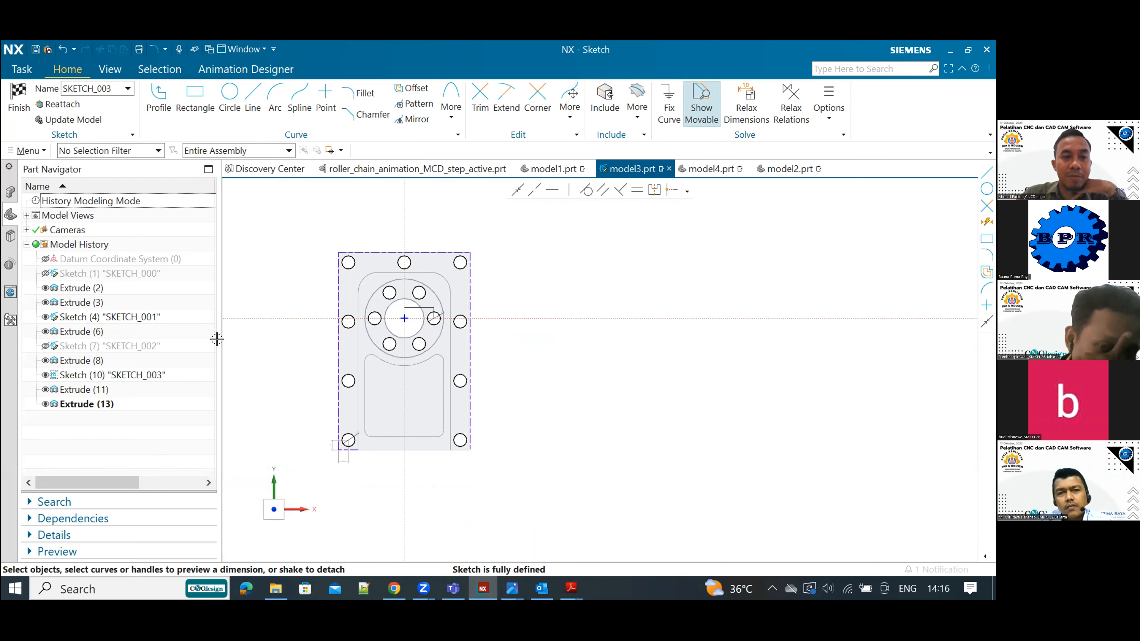
click(29, 86)
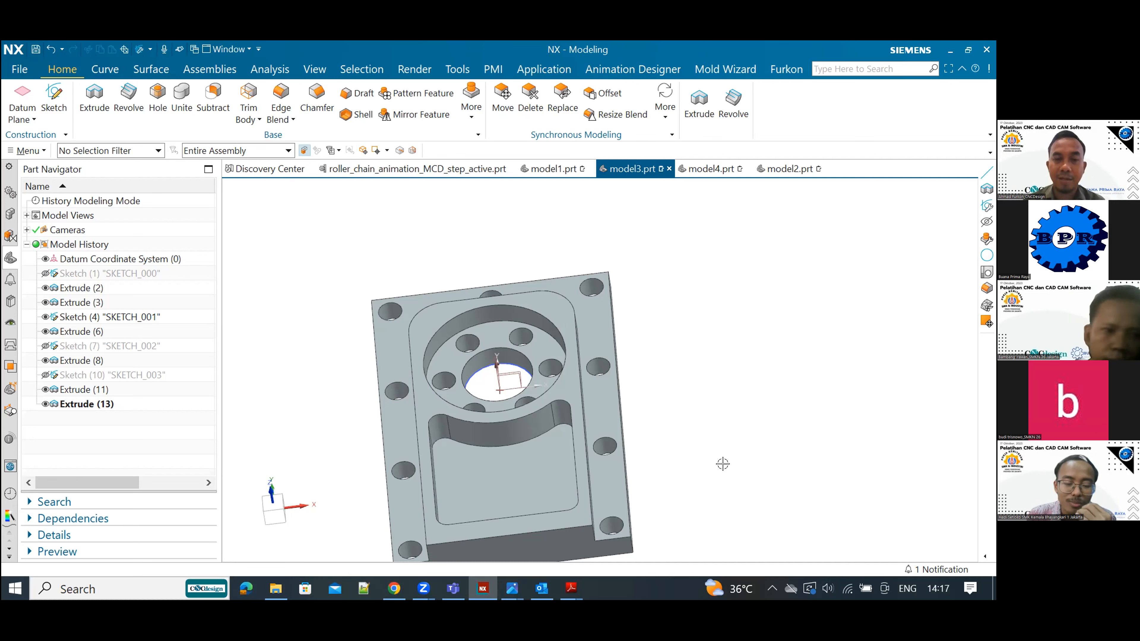
middle_drag(687, 301, 695, 345)
shift+middle_drag(704, 391, 675, 392)
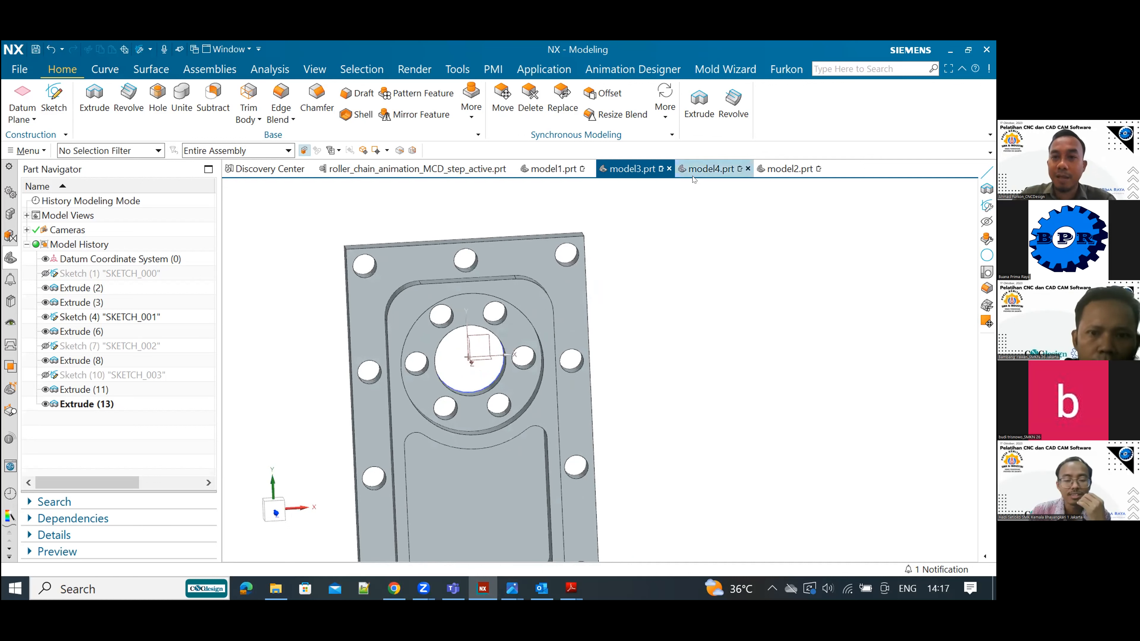
Step: Switch to model4.prt and open SKETCH_001 to review the filleted profile, and finish the sketch without changes
click(699, 170)
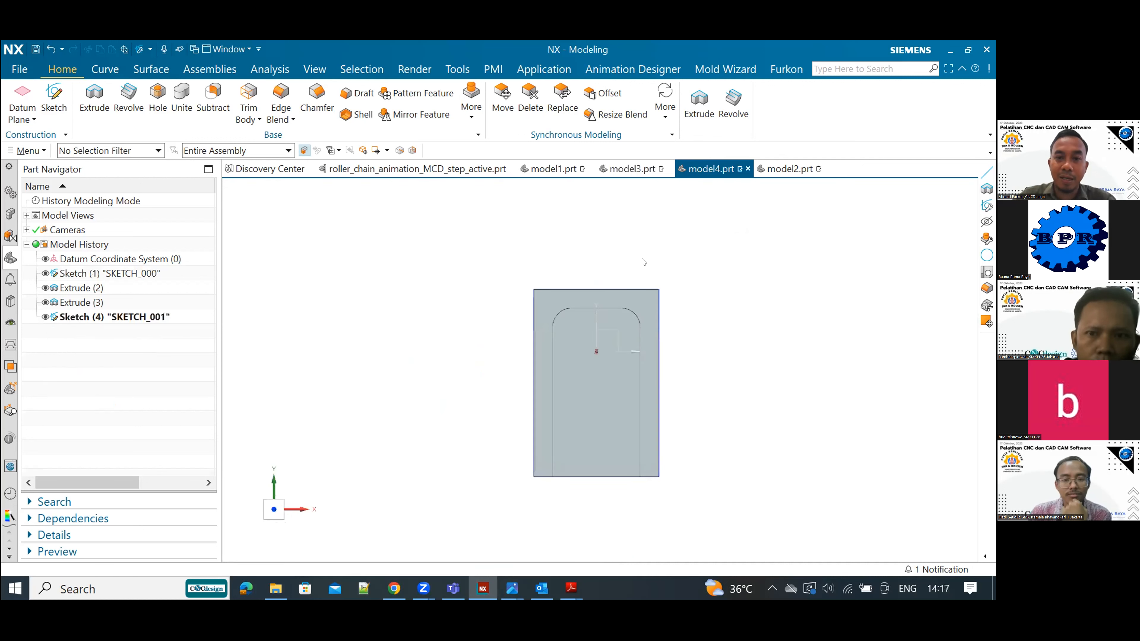
middle_drag(617, 360, 579, 407)
double_click(136, 315)
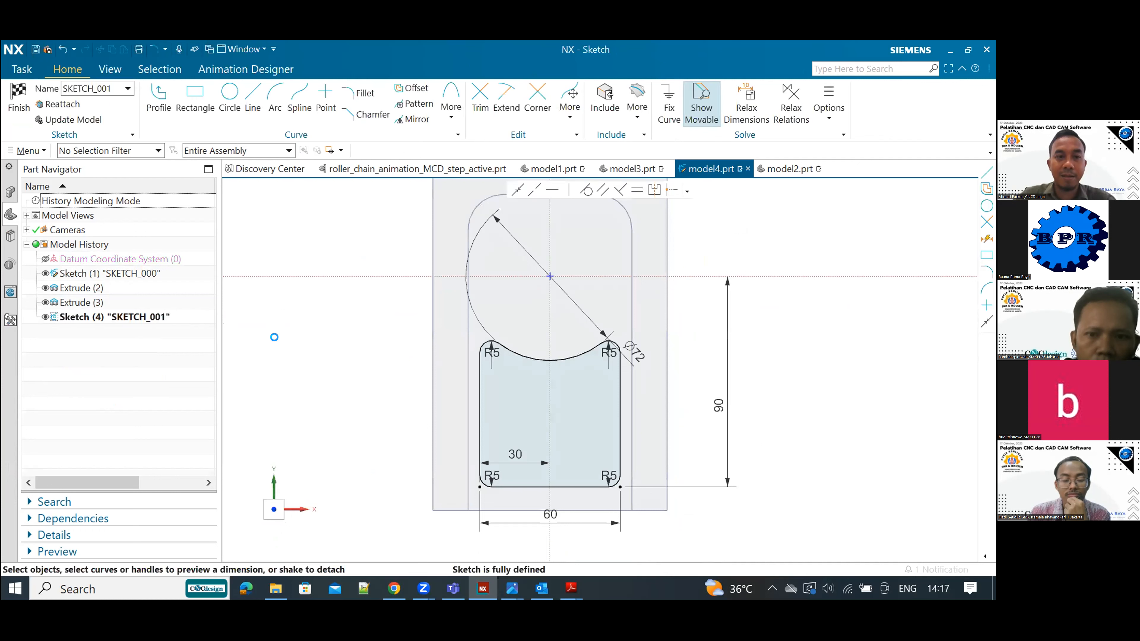
click(19, 98)
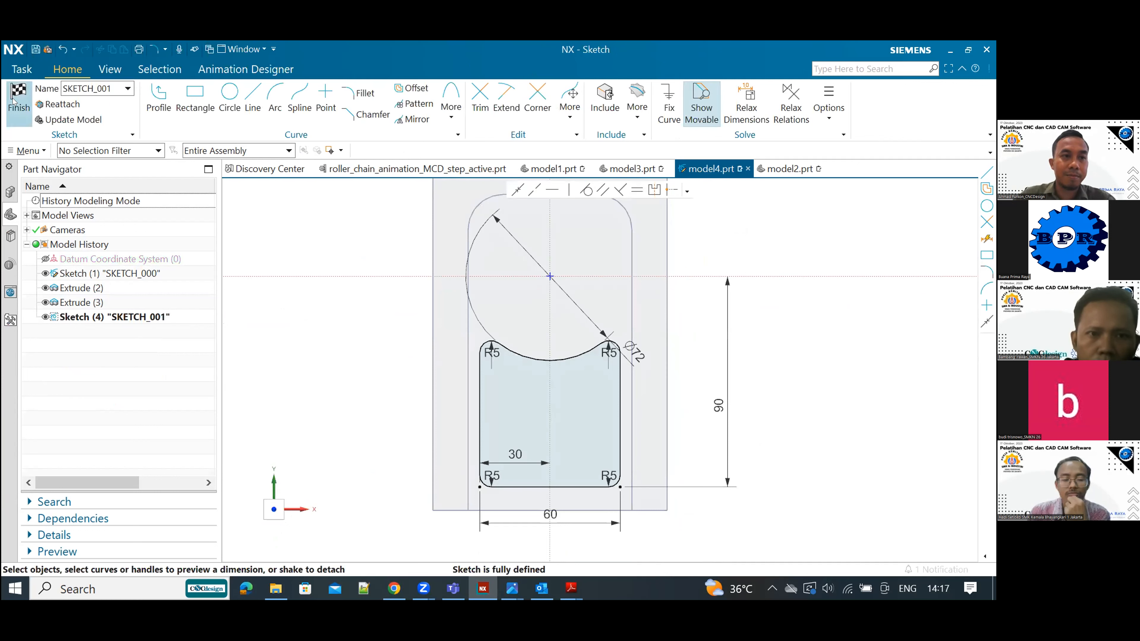
Step: Create a new sketch on the Top datum plane of model4.prt
click(96, 275)
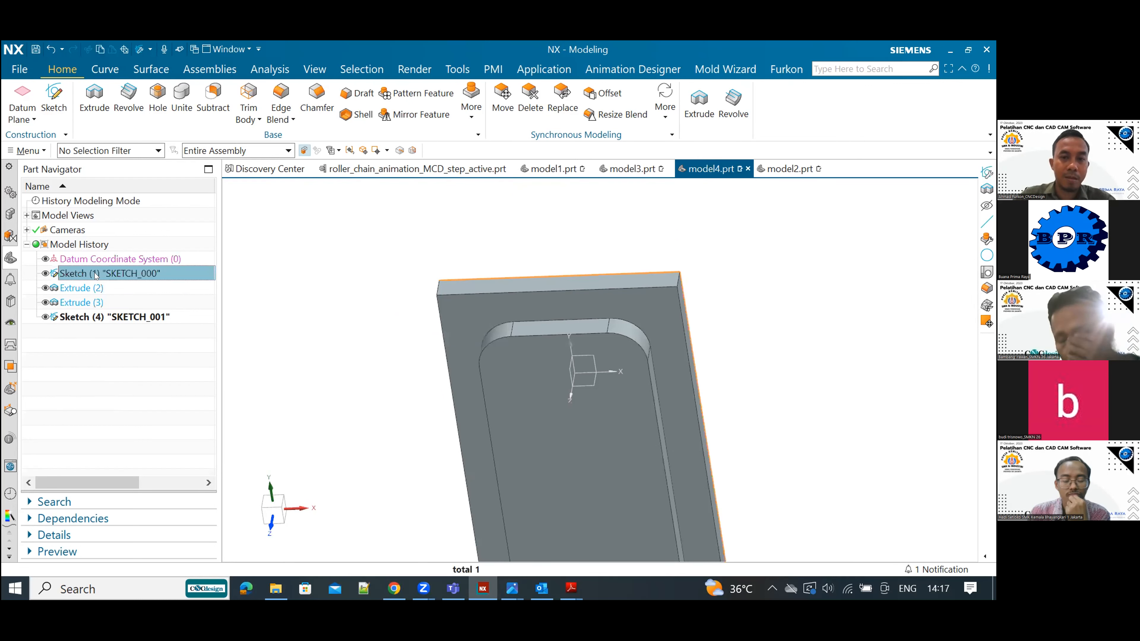
middle_drag(310, 332, 350, 289)
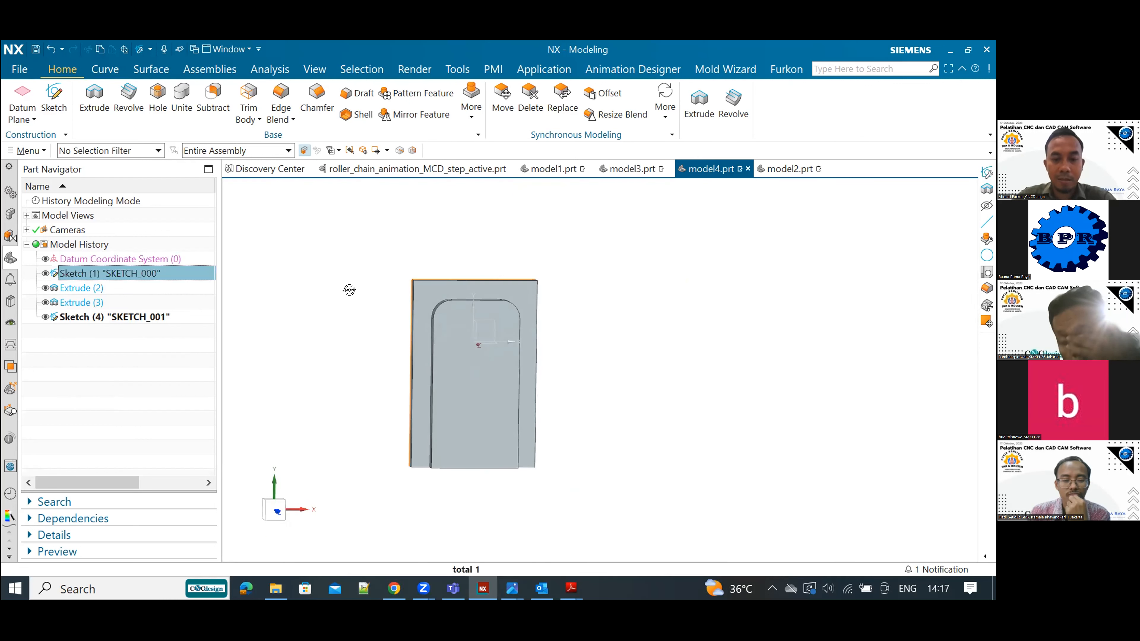
key(F8)
key(Escape)
scroll(326, 297, up, 1)
scroll(326, 297, up, 1)
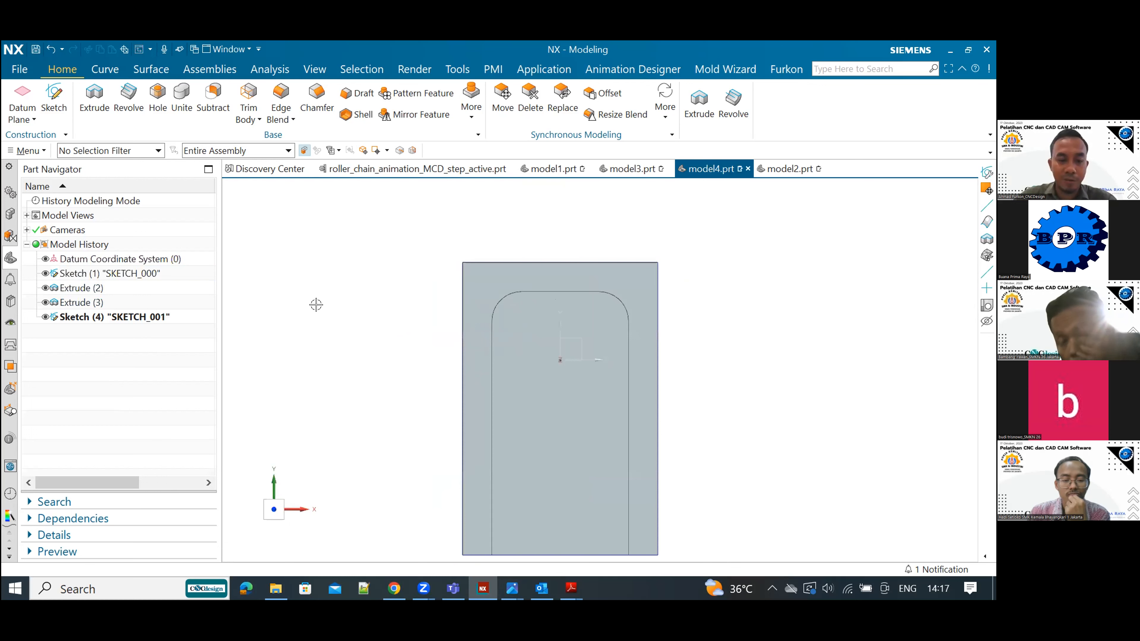
click(54, 95)
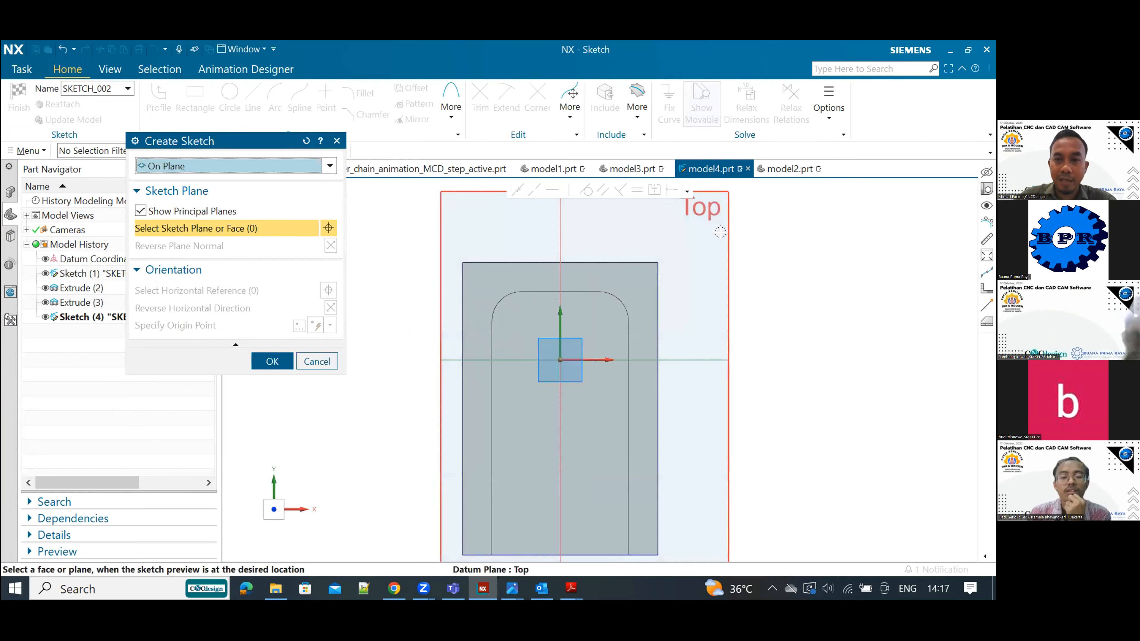
click(720, 232)
click(254, 356)
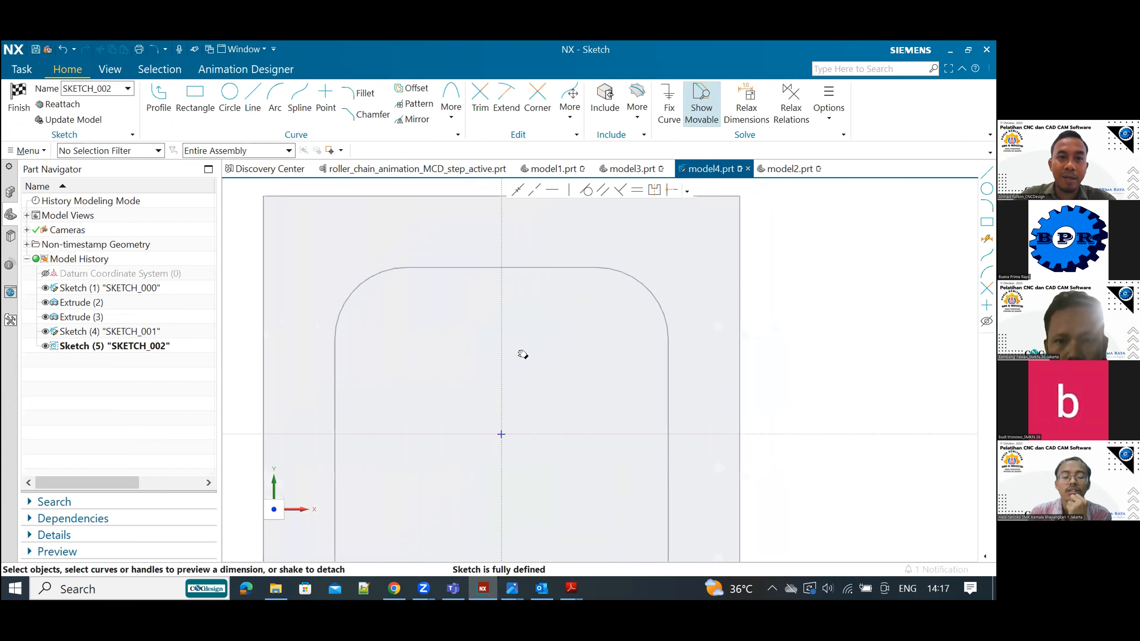
Step: Draw a 10 mm diameter circle centred on the sketch's horizontal axis, on the positive X side of the origin
click(230, 99)
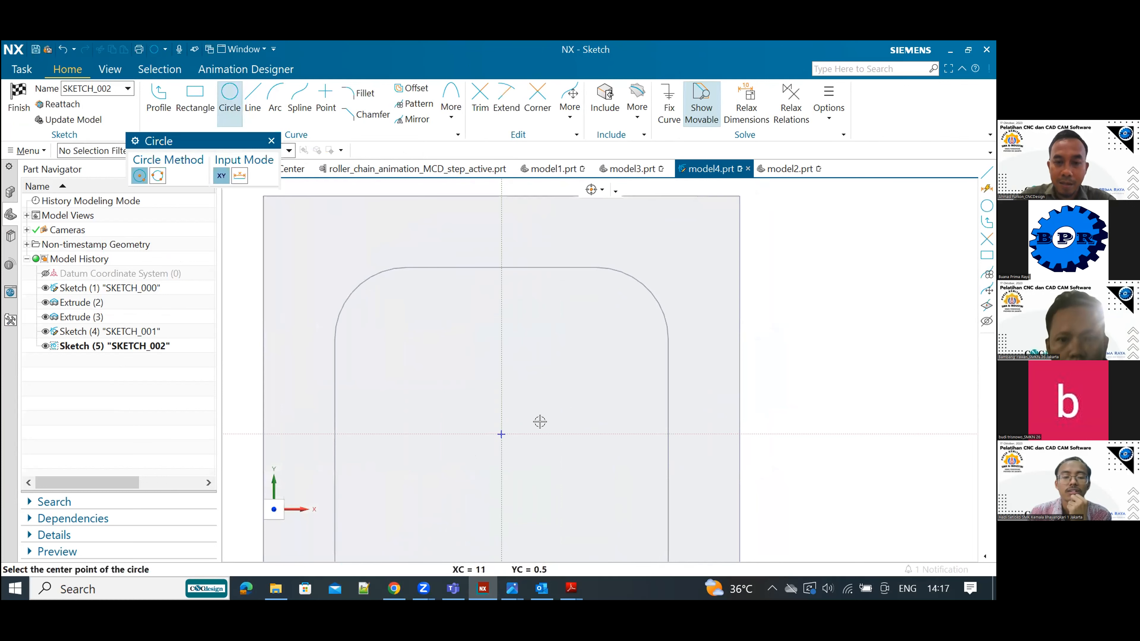
click(564, 430)
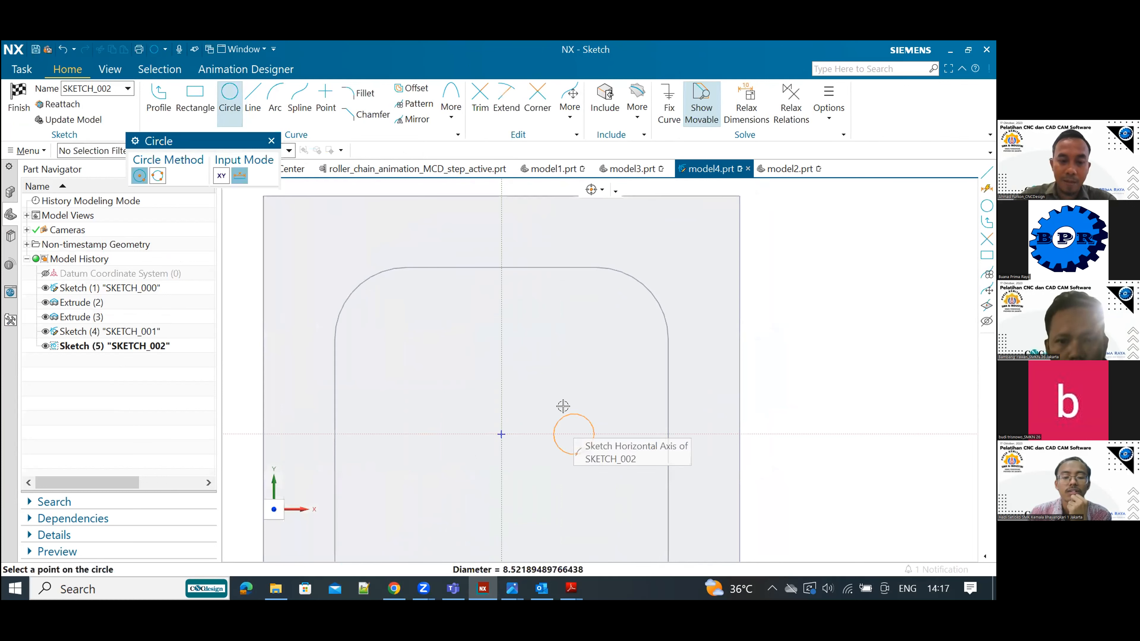
text(10)
key(Return)
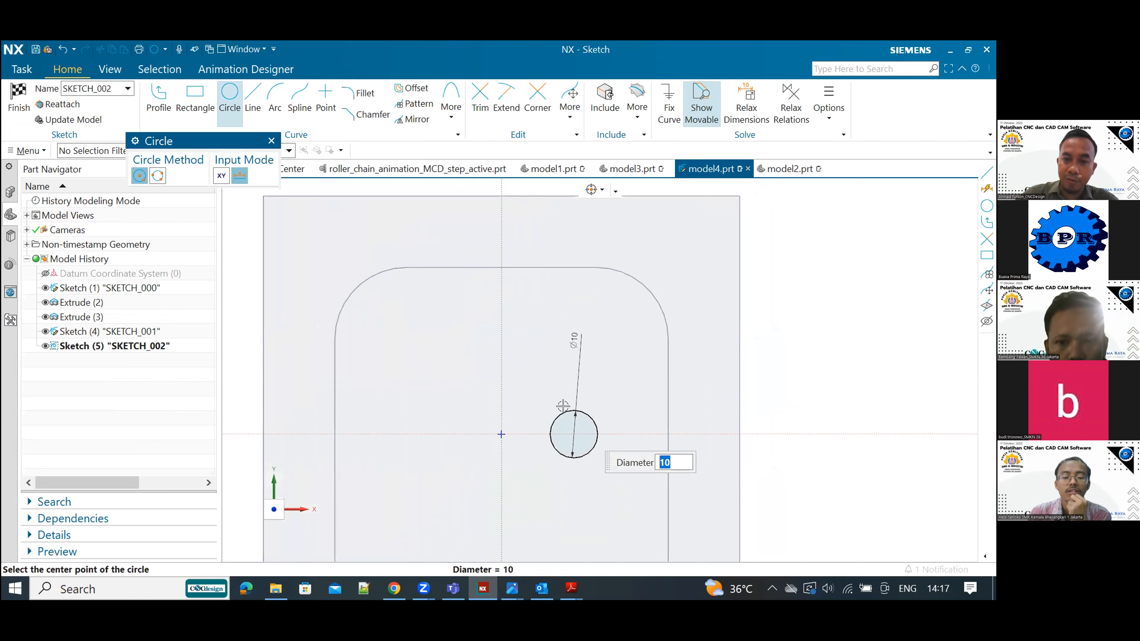
key(Escape)
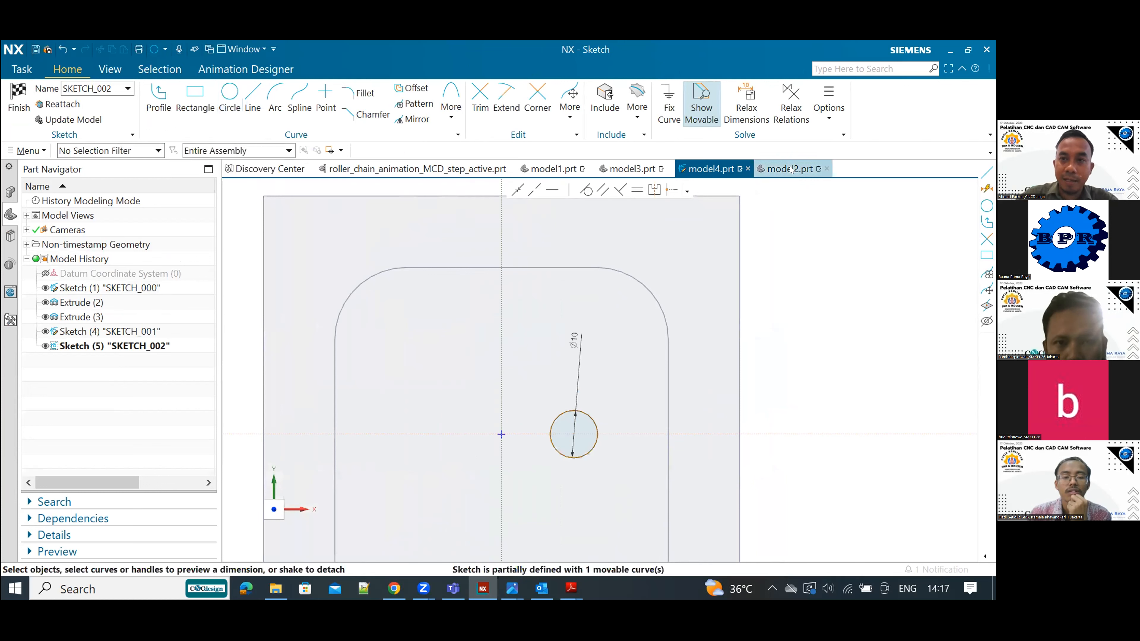
Step: Add the Dimensions drop-down to the Solve group and dimension the circle's centre 22.5 mm horizontally from the sketch origin with Rapid Dimension
click(843, 135)
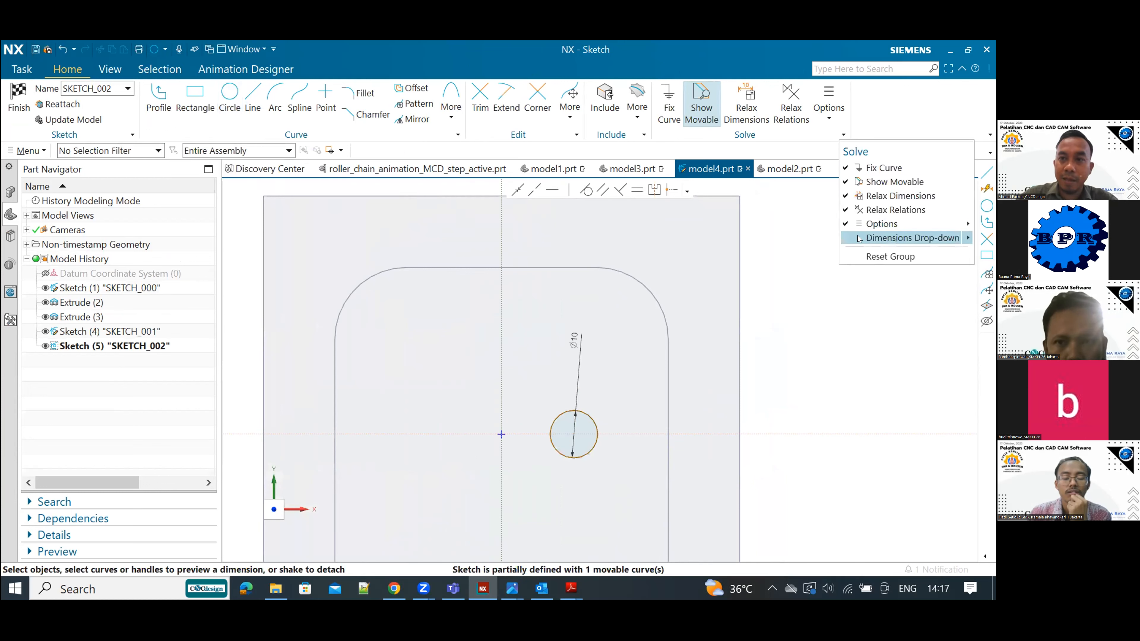
click(843, 238)
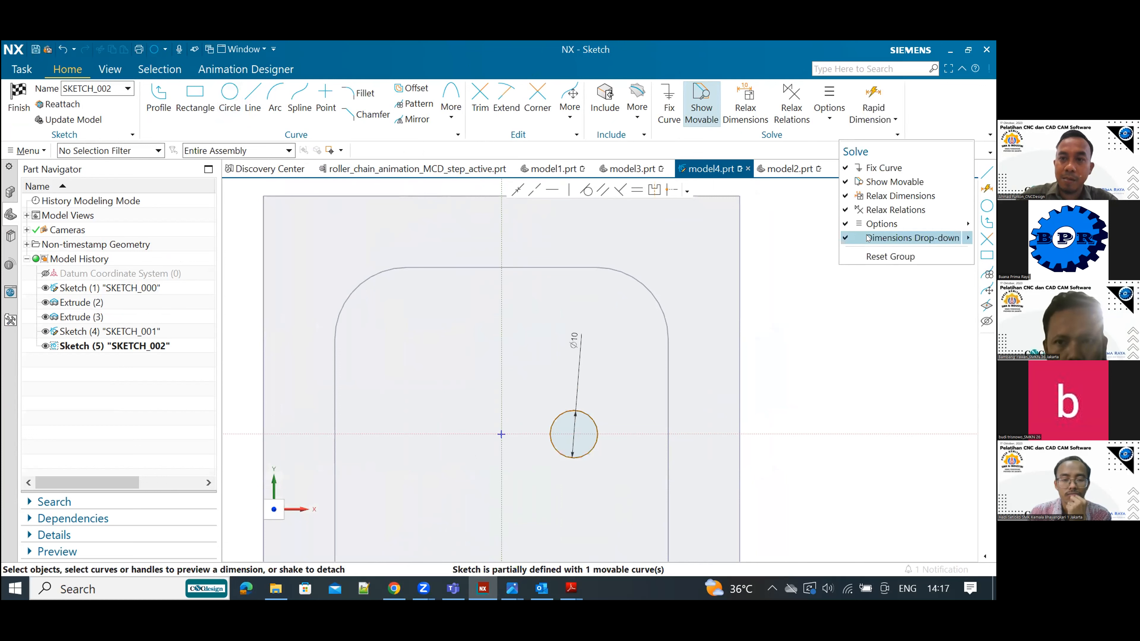
click(873, 99)
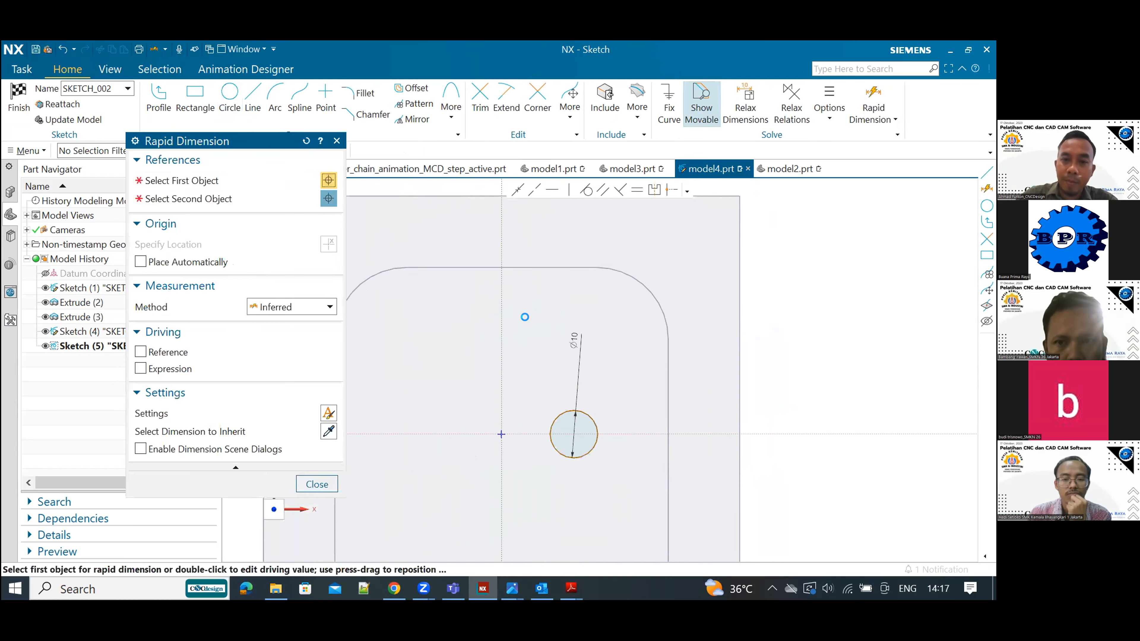
click(501, 434)
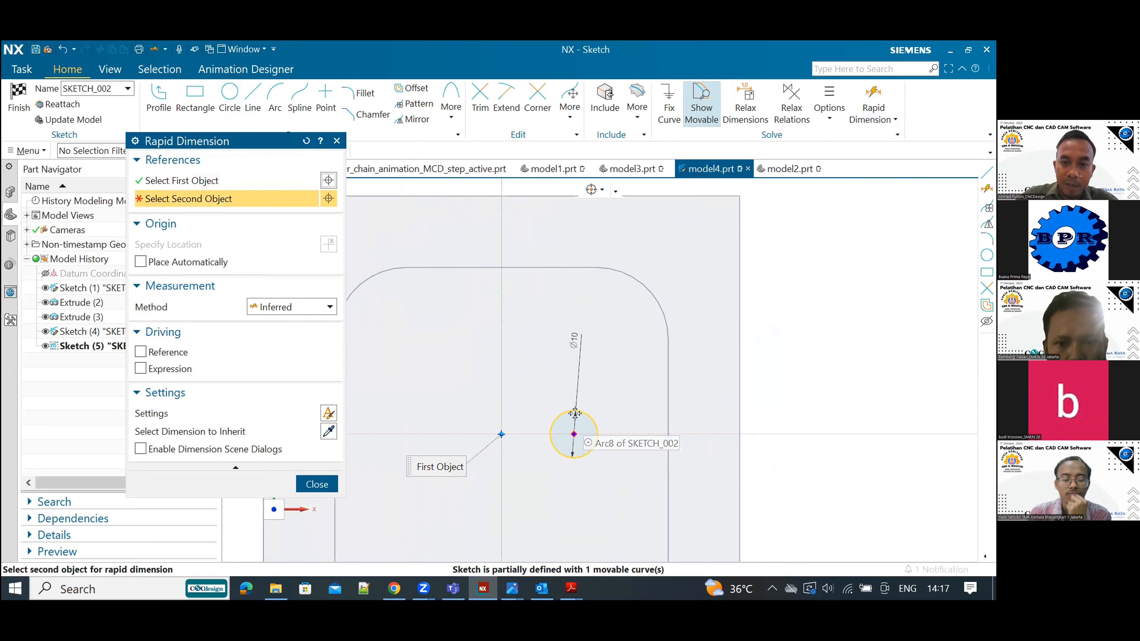
click(573, 426)
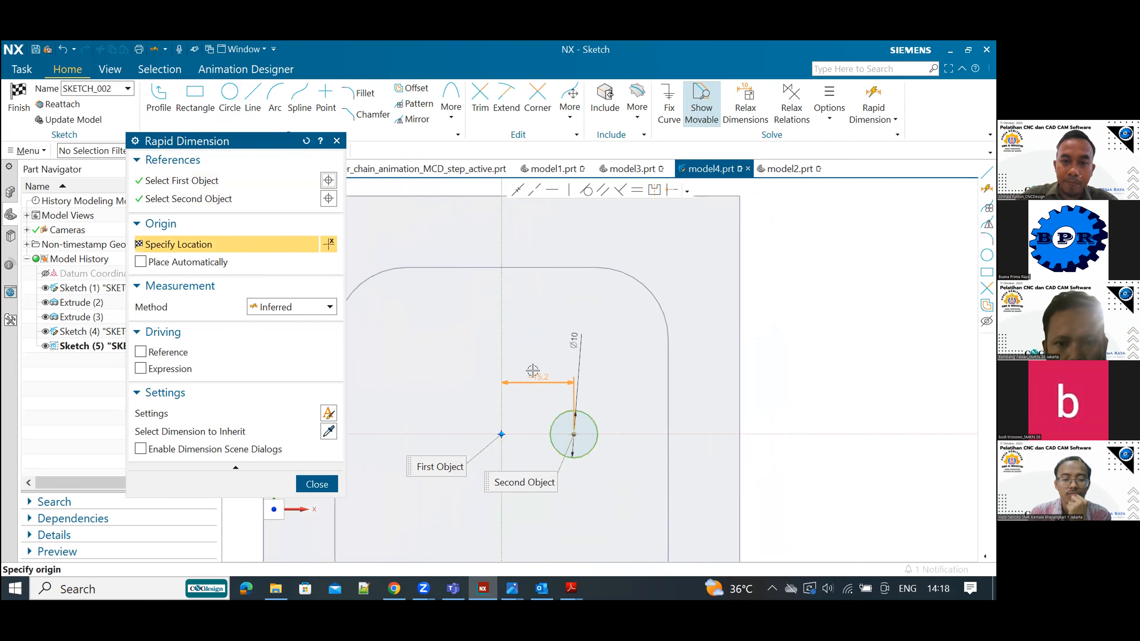
click(323, 484)
double_click(533, 373)
text(22.5)
key(Return)
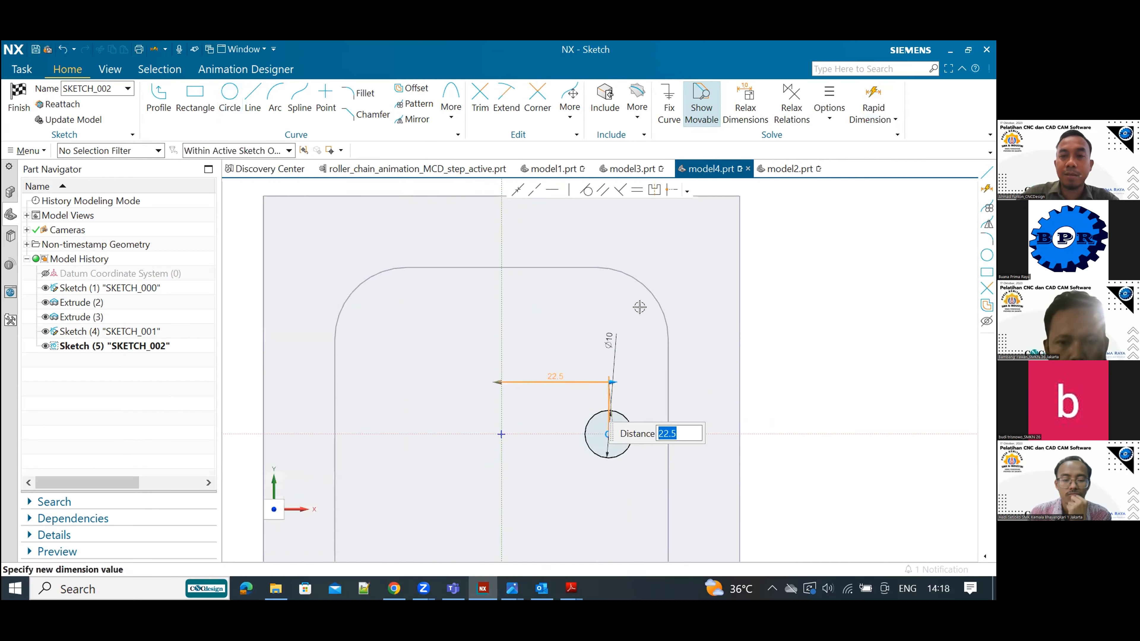
scroll(636, 310, down, 2)
click(722, 321)
Step: Start a Pattern Curve on the 10 mm diameter circle and set its layout to Circular
scroll(613, 380, up, 2)
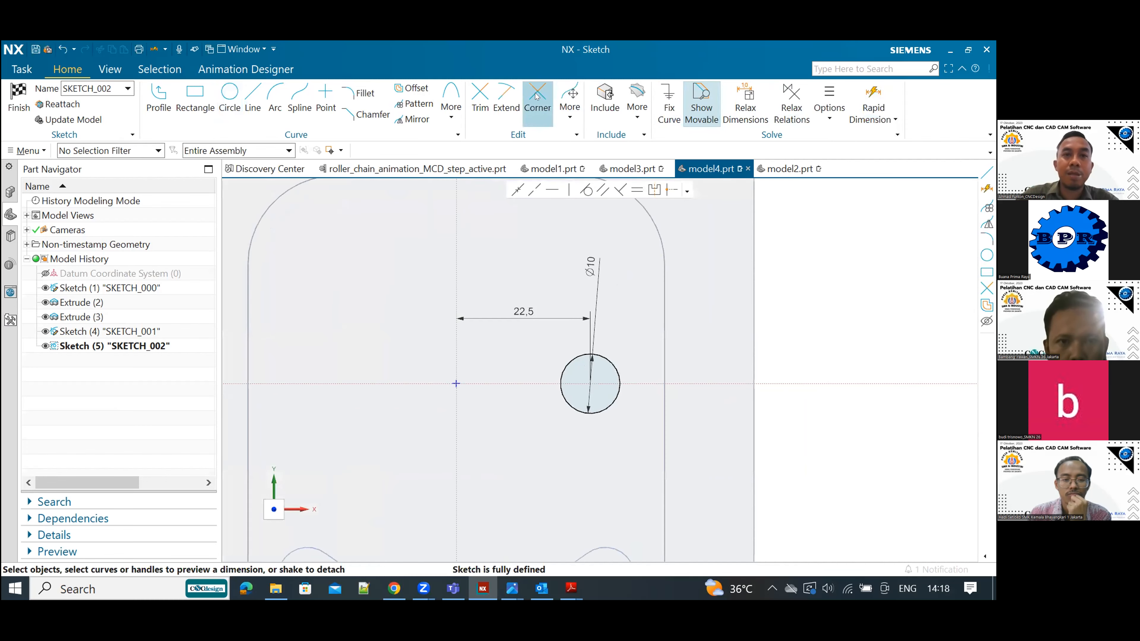
click(402, 103)
scroll(477, 359, down, 2)
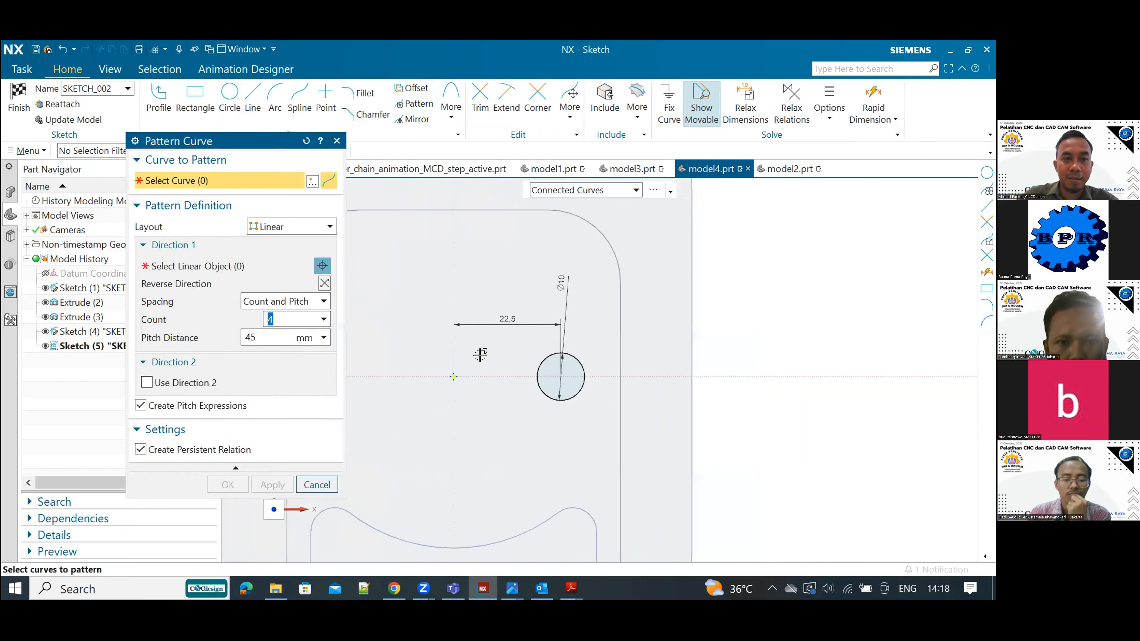
scroll(430, 291, down, 1)
scroll(354, 273, up, 2)
scroll(377, 283, down, 1)
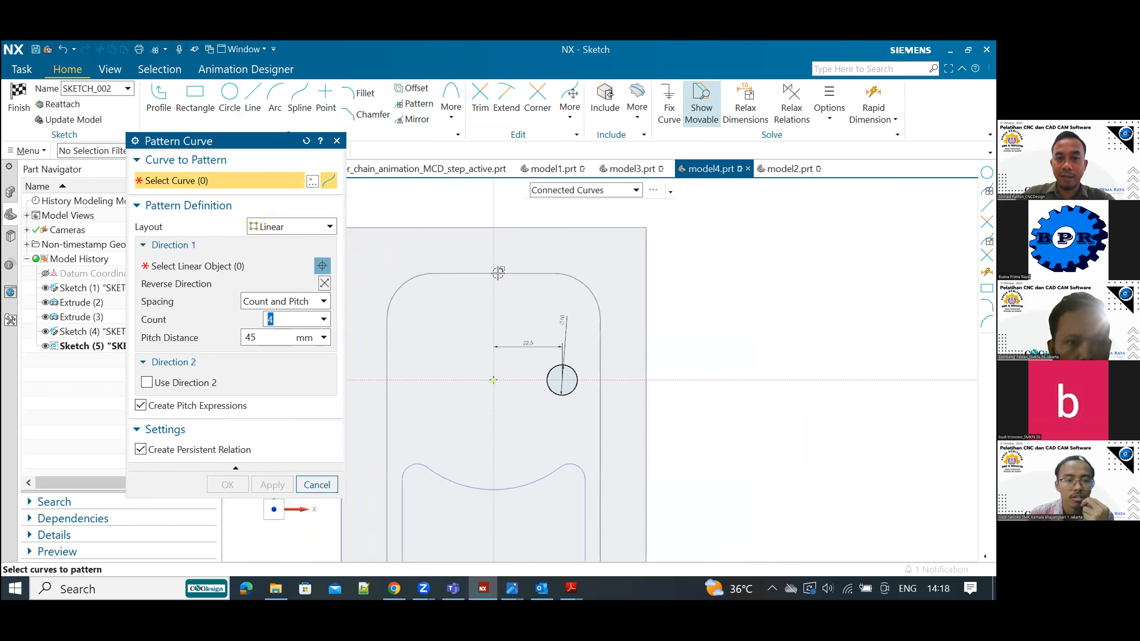
click(562, 366)
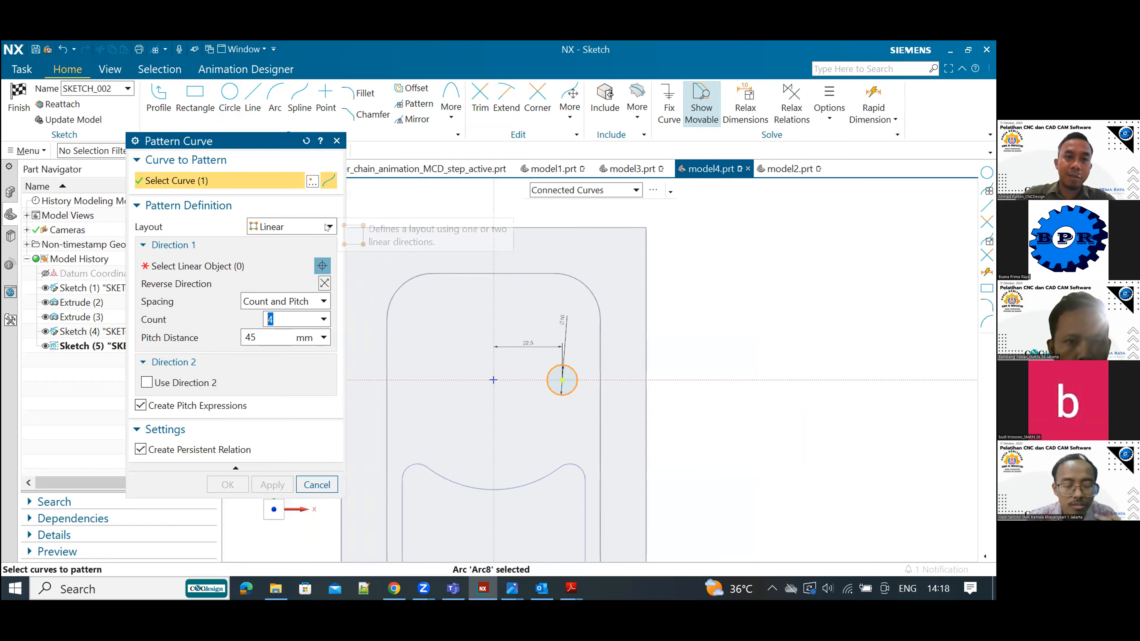
click(312, 228)
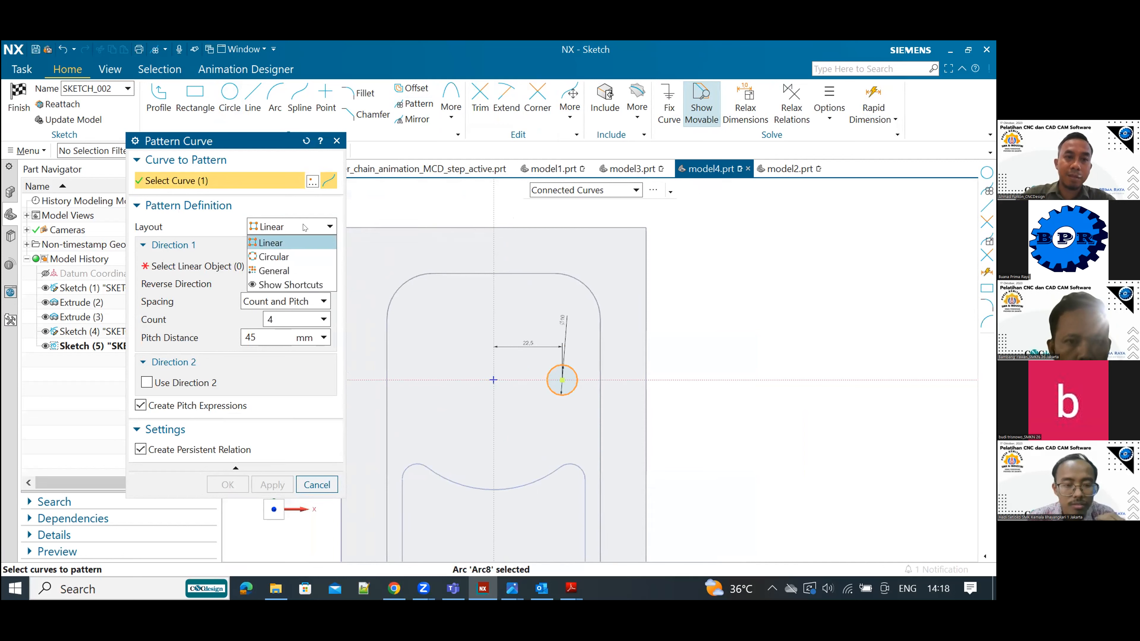
click(270, 258)
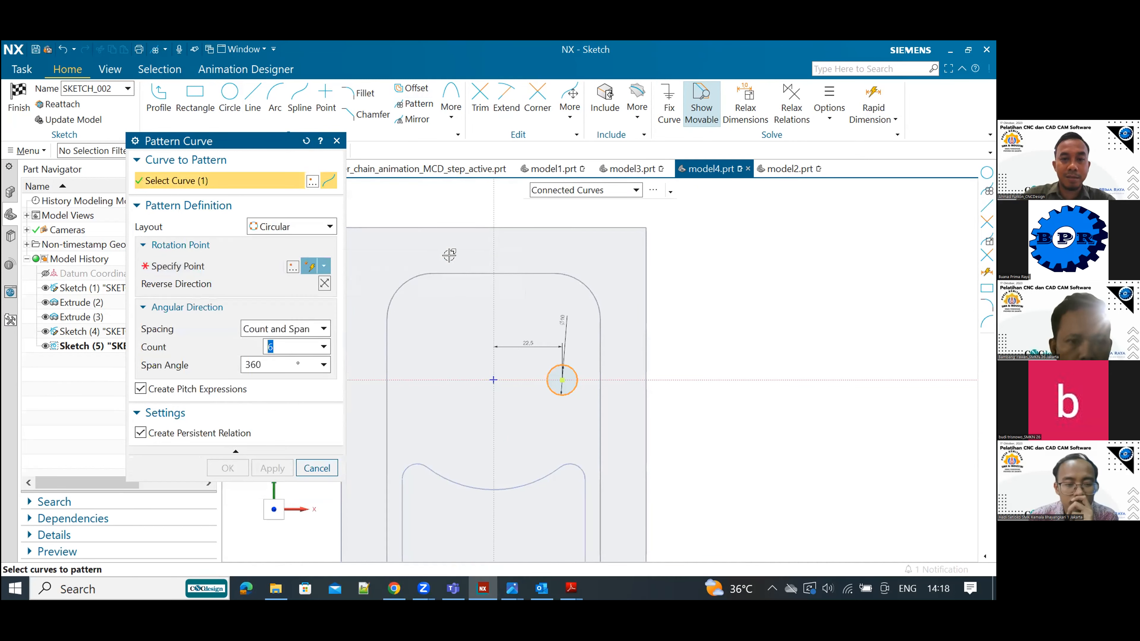
Step: Specify the existing point at the SKETCH_002 origin as the circular pattern's rotation point
click(169, 266)
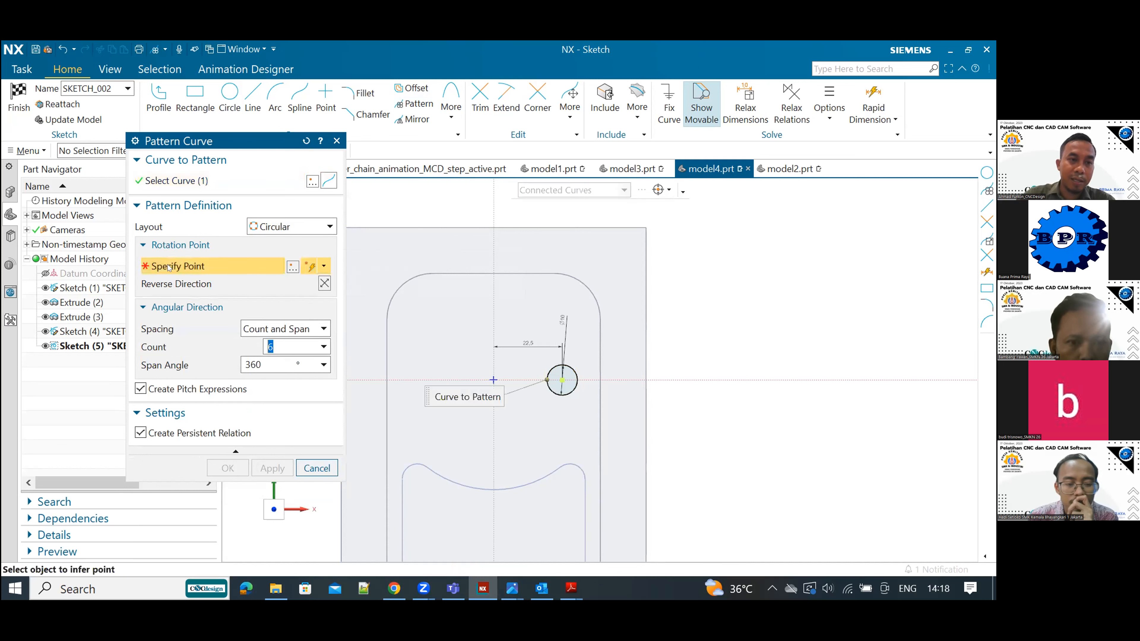
click(484, 373)
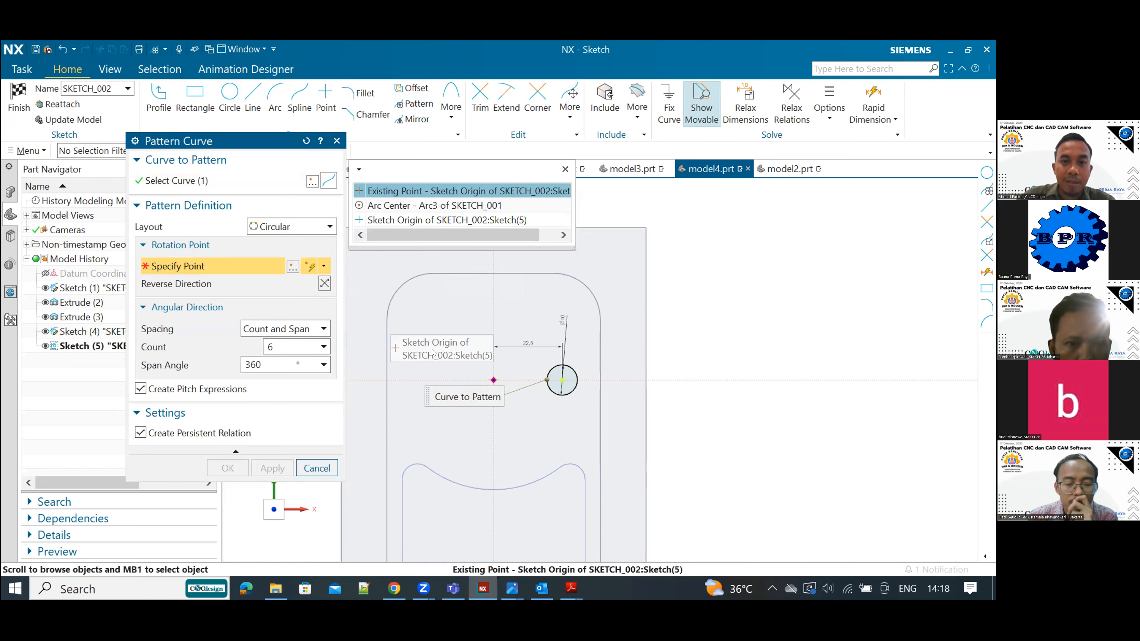
click(430, 193)
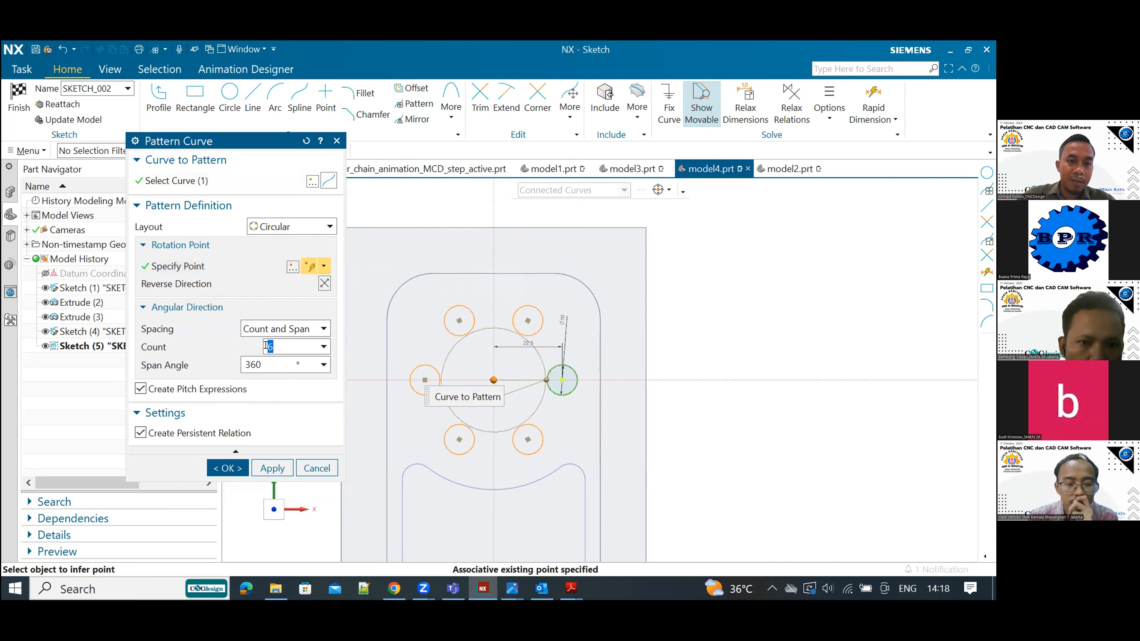
Step: Open the circular pattern's span angle for editing
click(266, 363)
drag(267, 364, 246, 364)
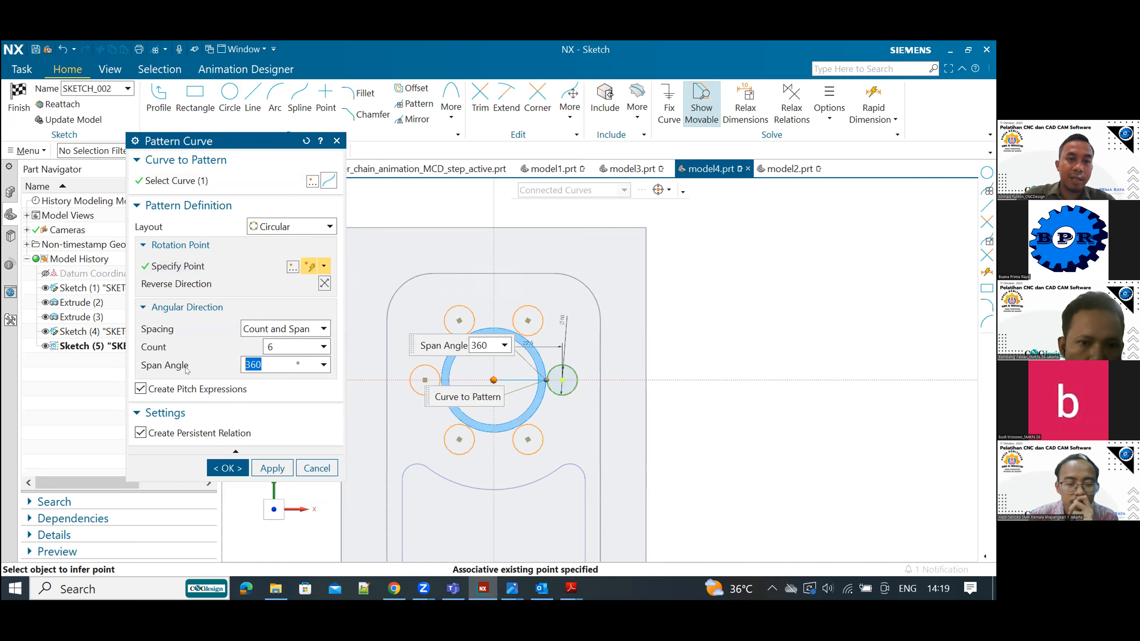
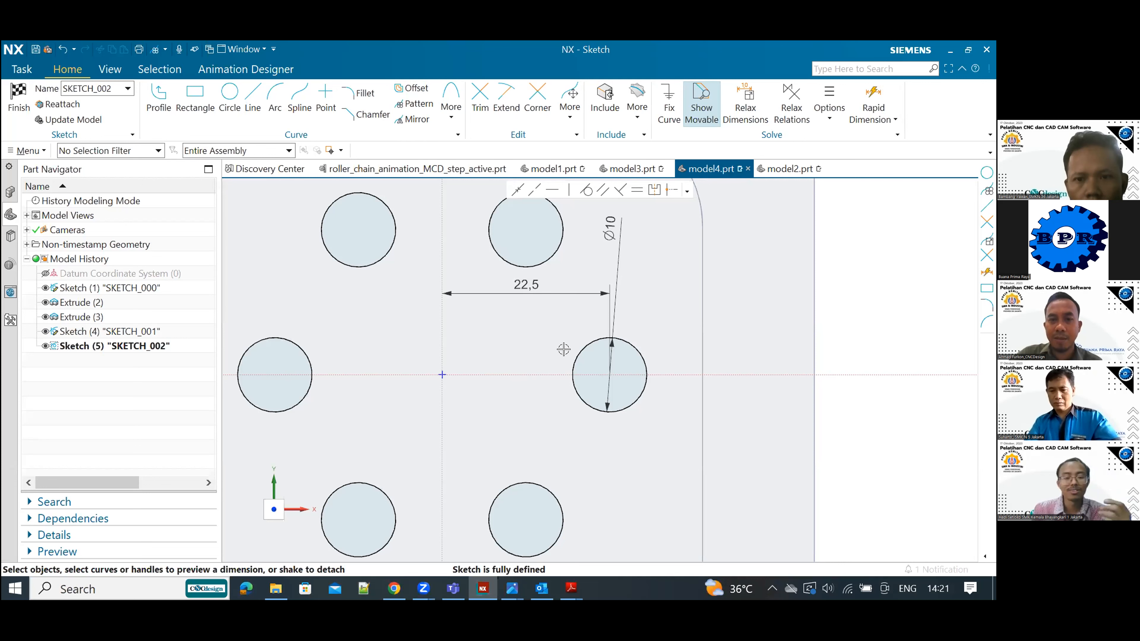
scroll(489, 281, down, 2)
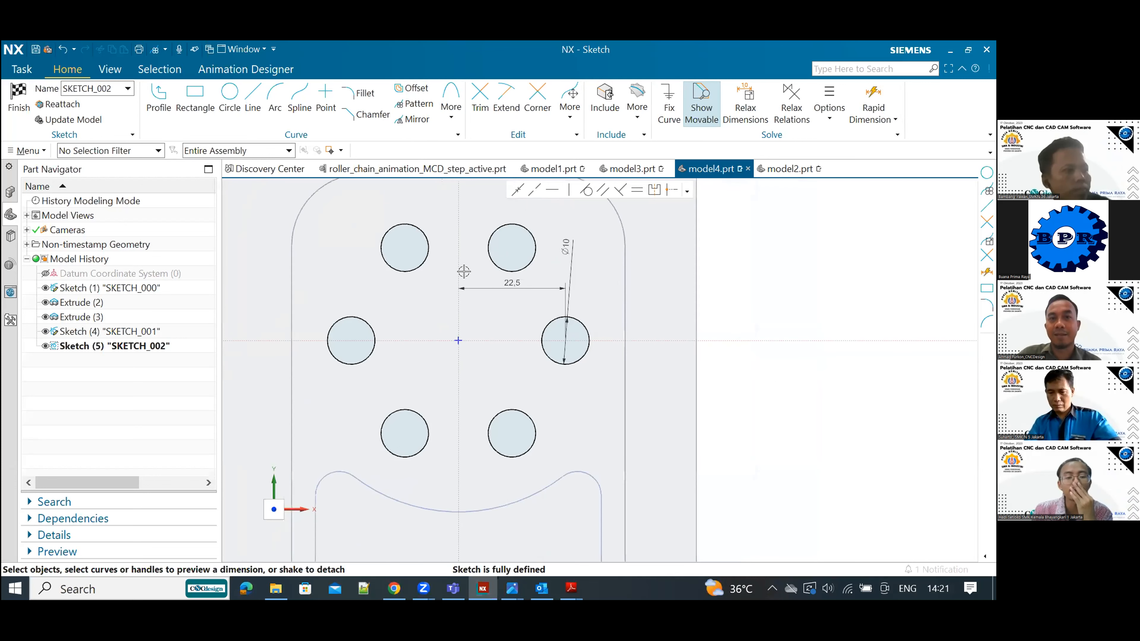
click(406, 103)
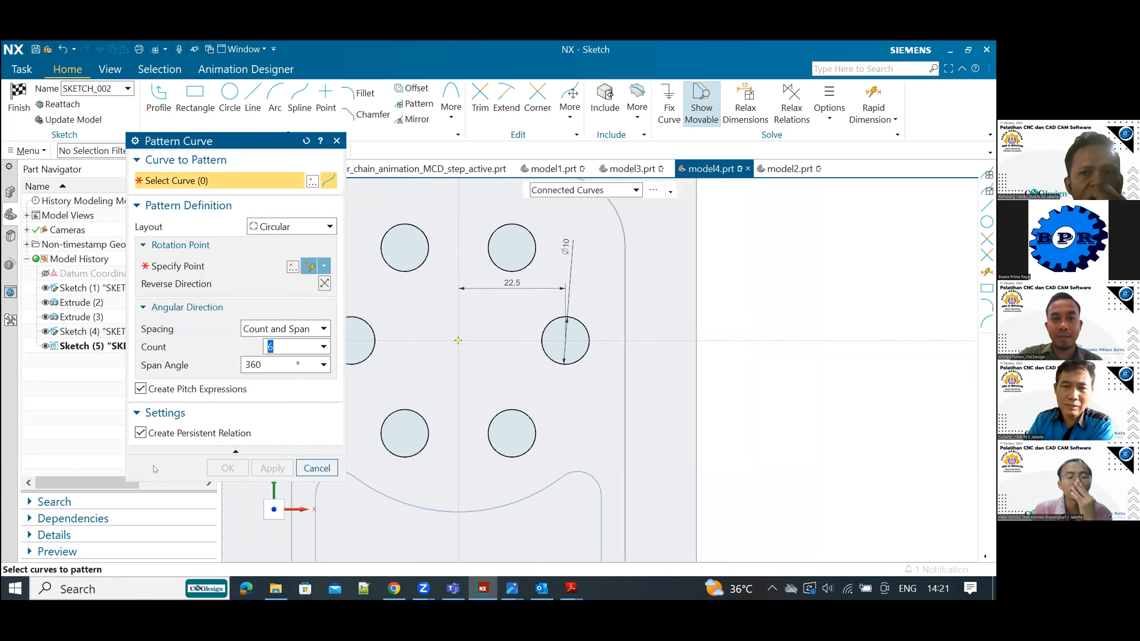
click(319, 468)
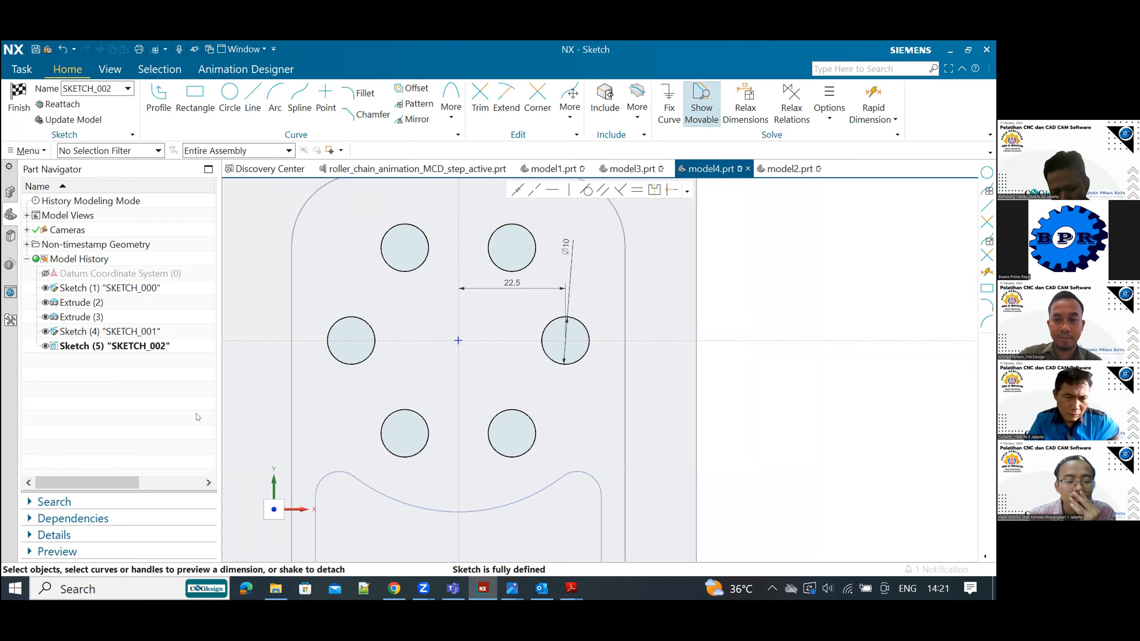
Step: Finish SKETCH_002 with the circularly patterned holes and return to the modeling environment
scroll(352, 367, down, 3)
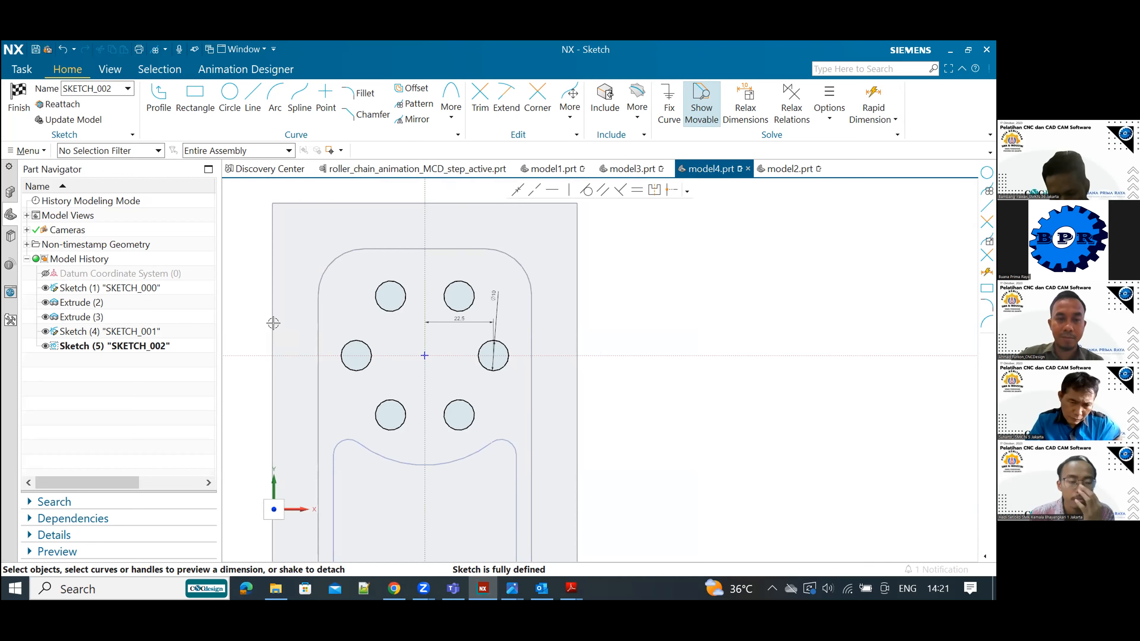
mouse_move(633, 216)
middle_down()
mouse_move(634, 275)
mouse_move(624, 251)
middle_up()
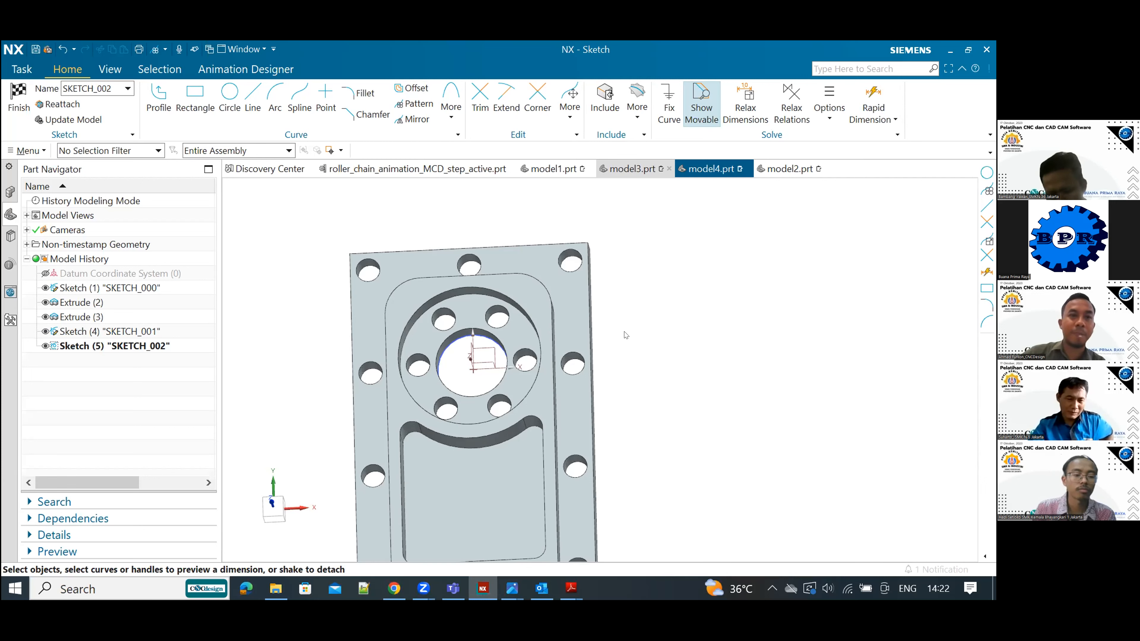
click(12, 101)
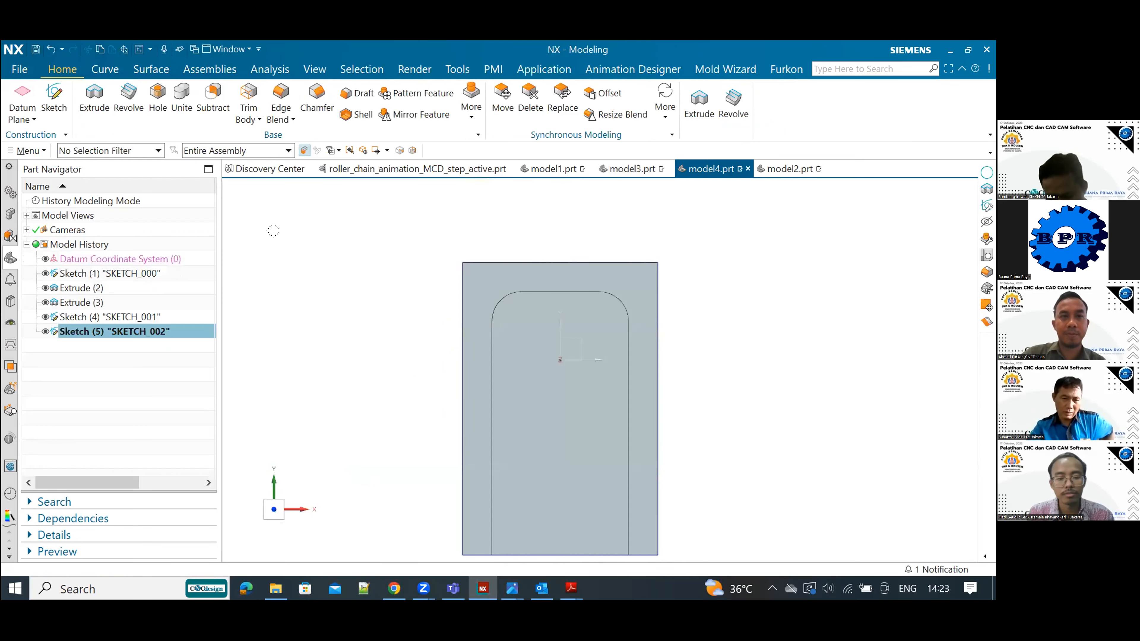
middle_drag(548, 325, 416, 314)
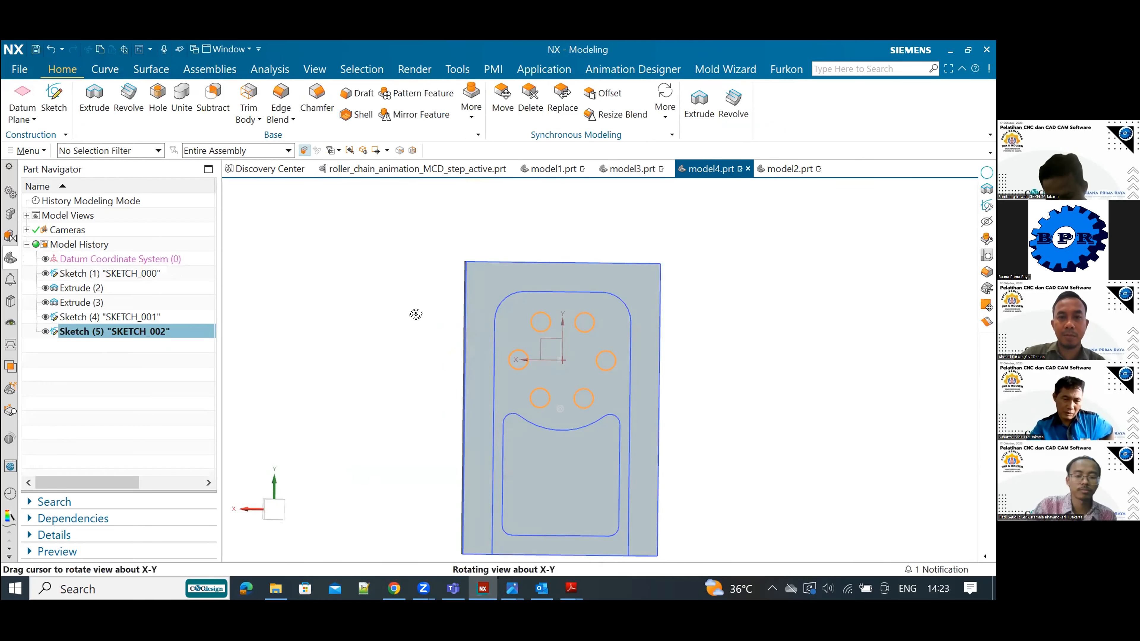
click(373, 300)
scroll(599, 346, up, 4)
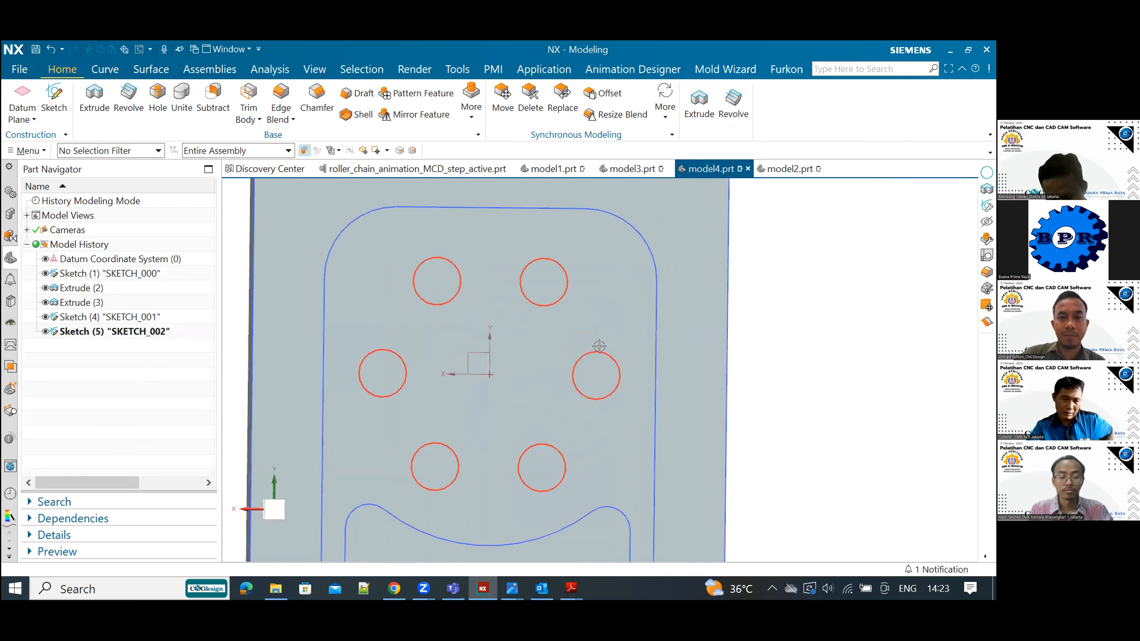
scroll(600, 298, down, 4)
middle_drag(600, 298, 647, 182)
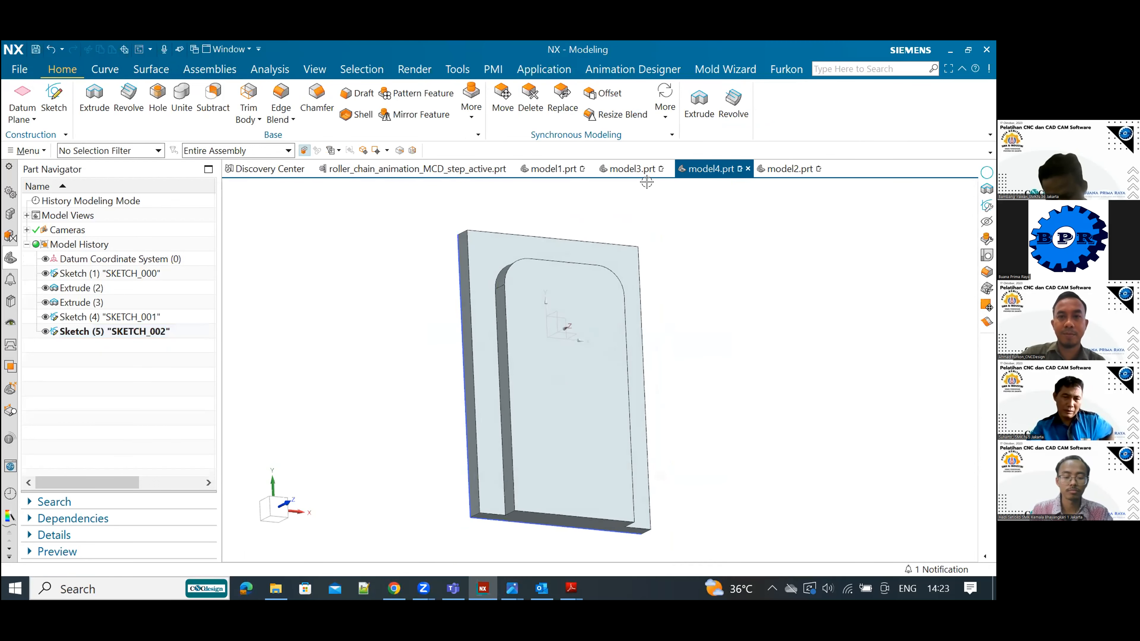
Step: Switch to model3.prt and examine the finished plate's circular pocket, central bore and surrounding holes
click(633, 168)
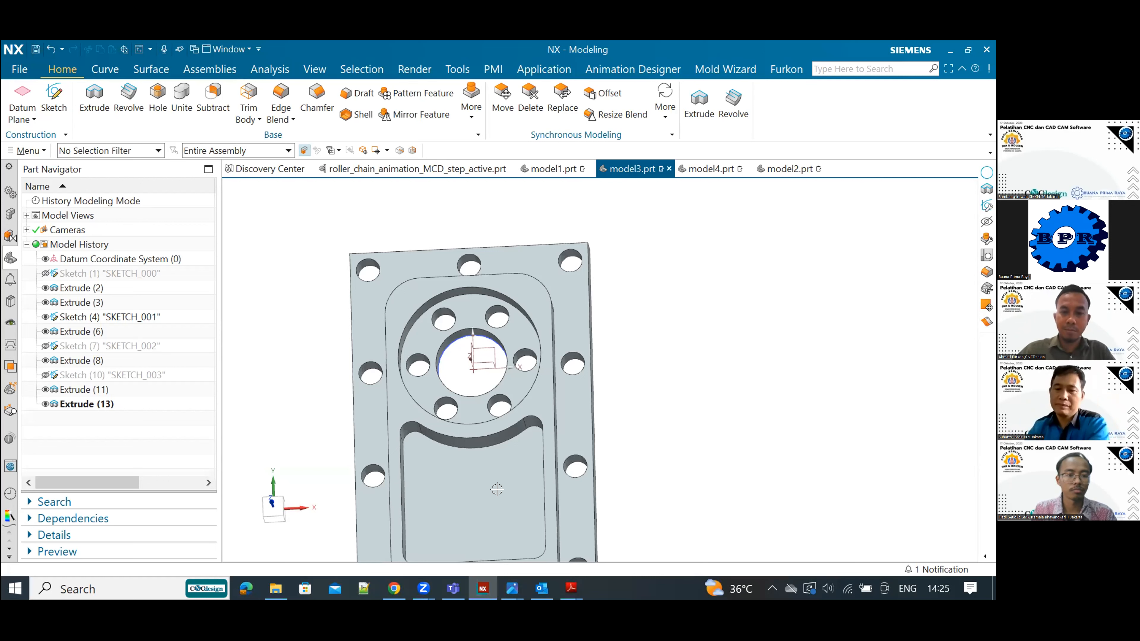
click(542, 589)
click(582, 51)
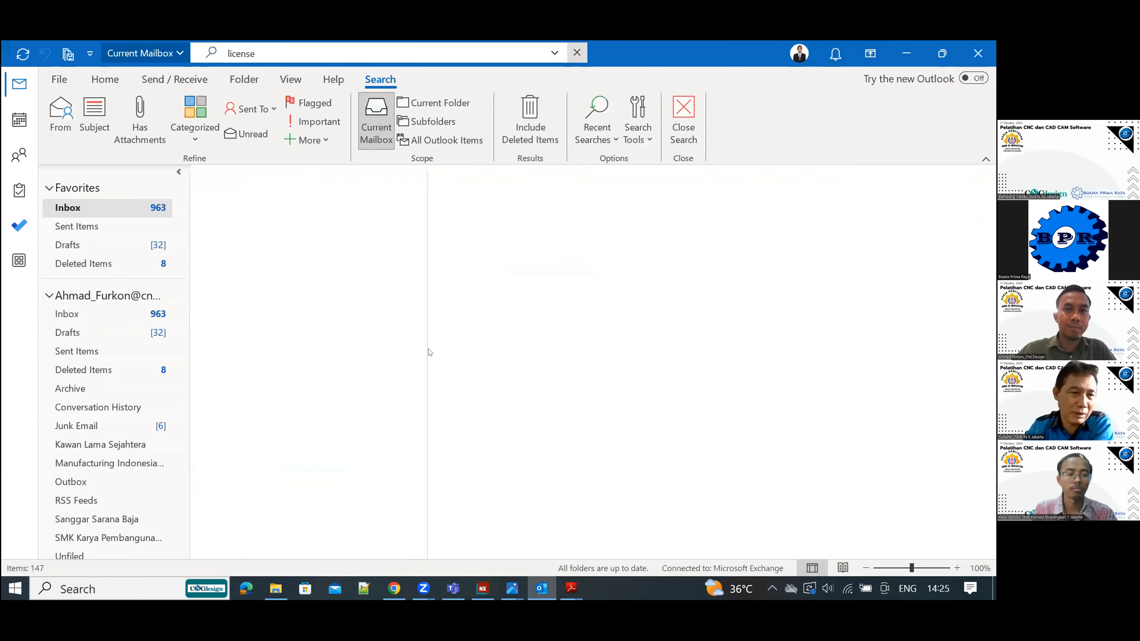
click(473, 586)
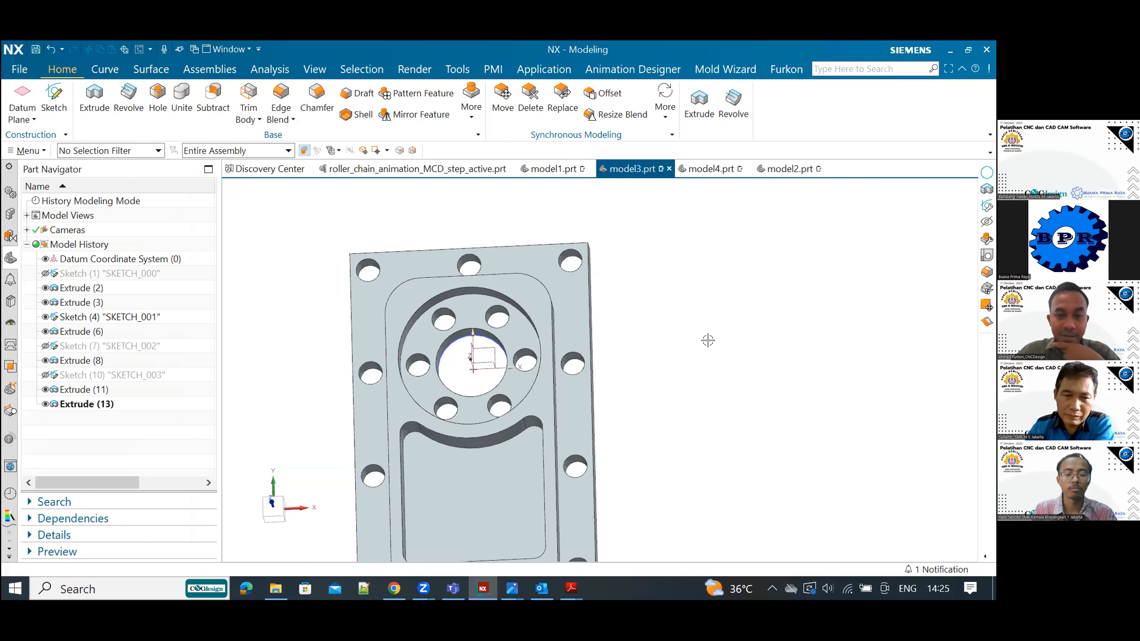
scroll(708, 341, down, 3)
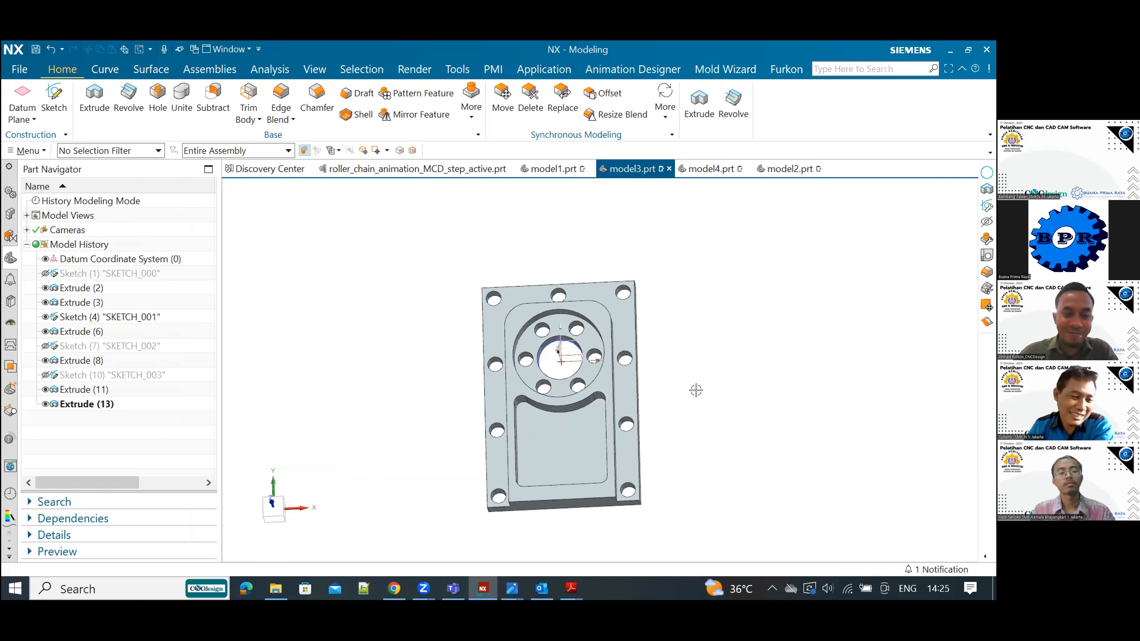
right_click(671, 249)
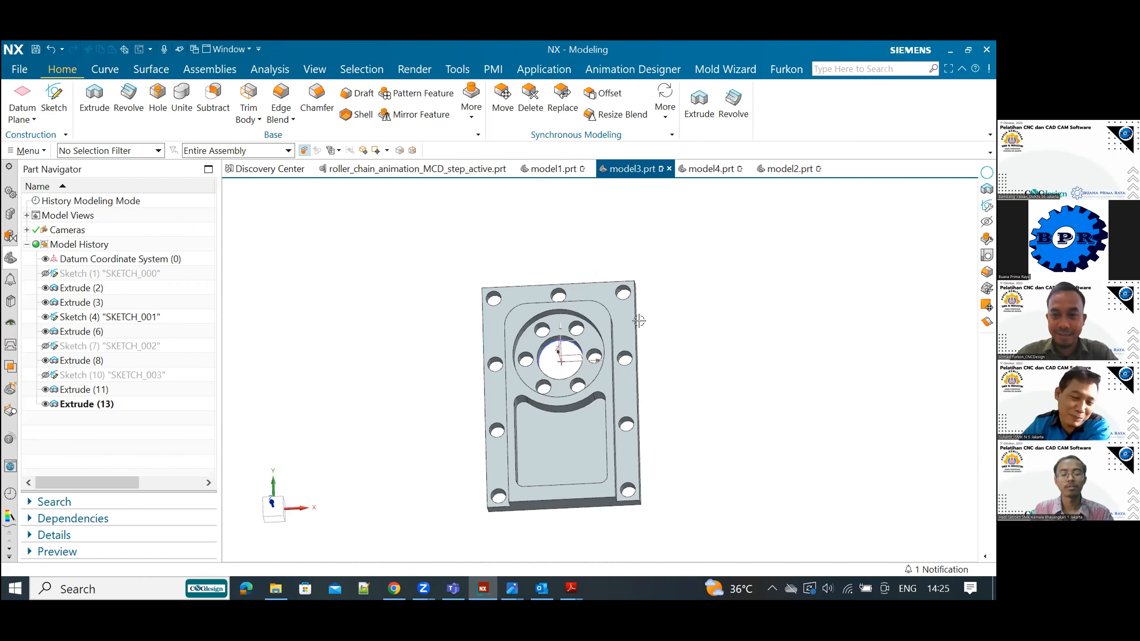
scroll(572, 338, down, 5)
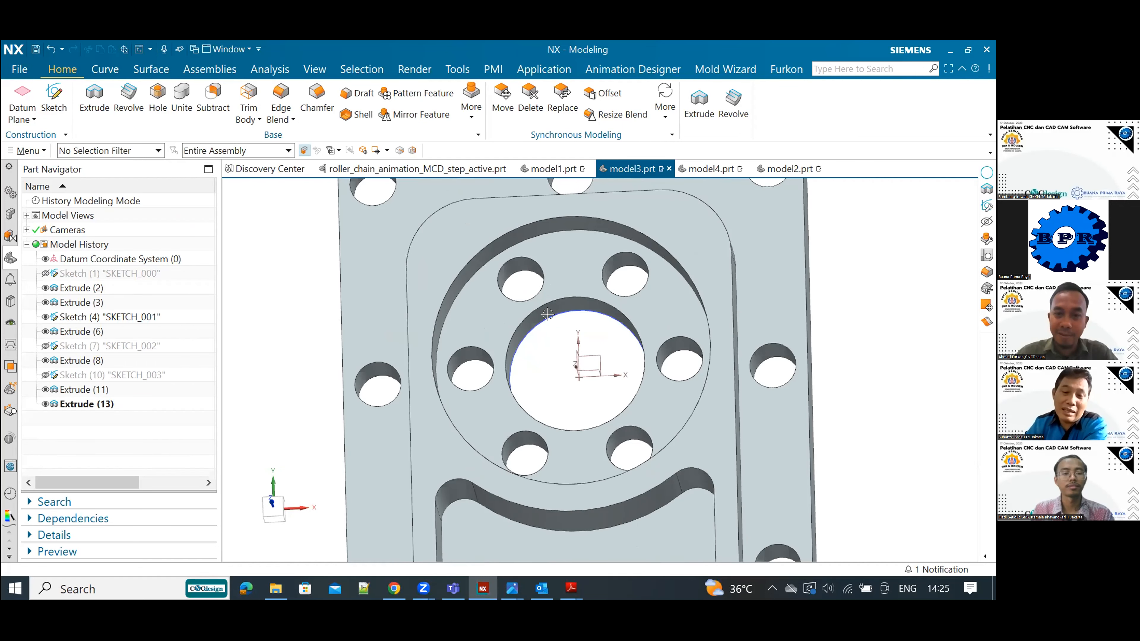
key(ctrl+f)
mouse_move(336, 394)
middle_down()
mouse_move(338, 384)
mouse_move(334, 396)
middle_up()
scroll(541, 332, down, 6)
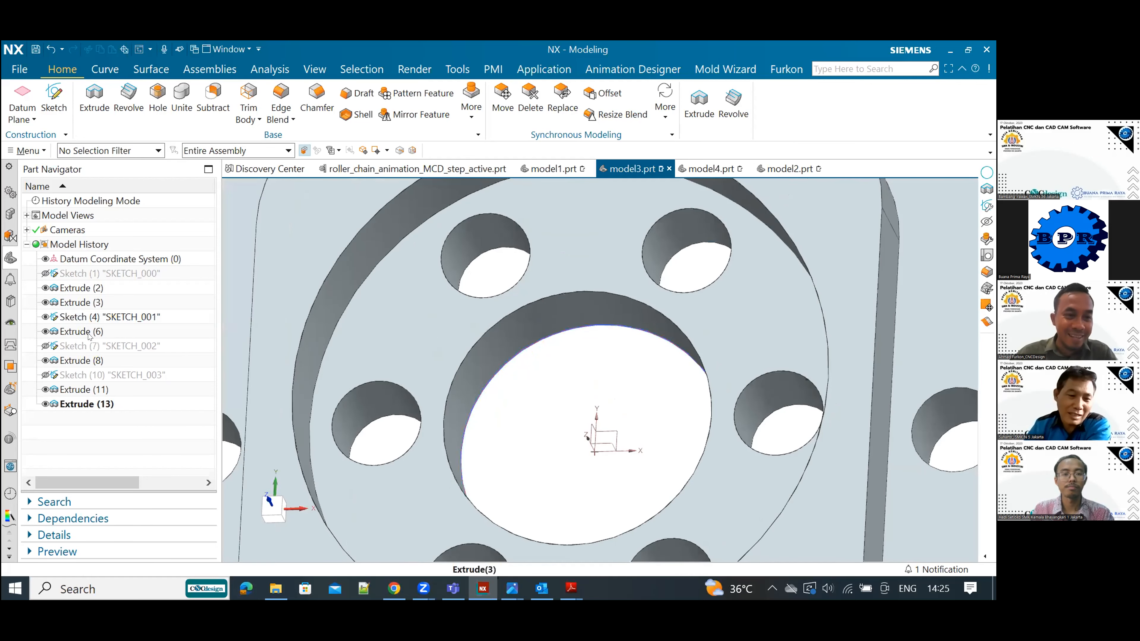
Step: Open the central bore feature Extrude (6) in model3.prt and examine its direction and its start and end distances
click(110, 331)
scroll(373, 283, up, 6)
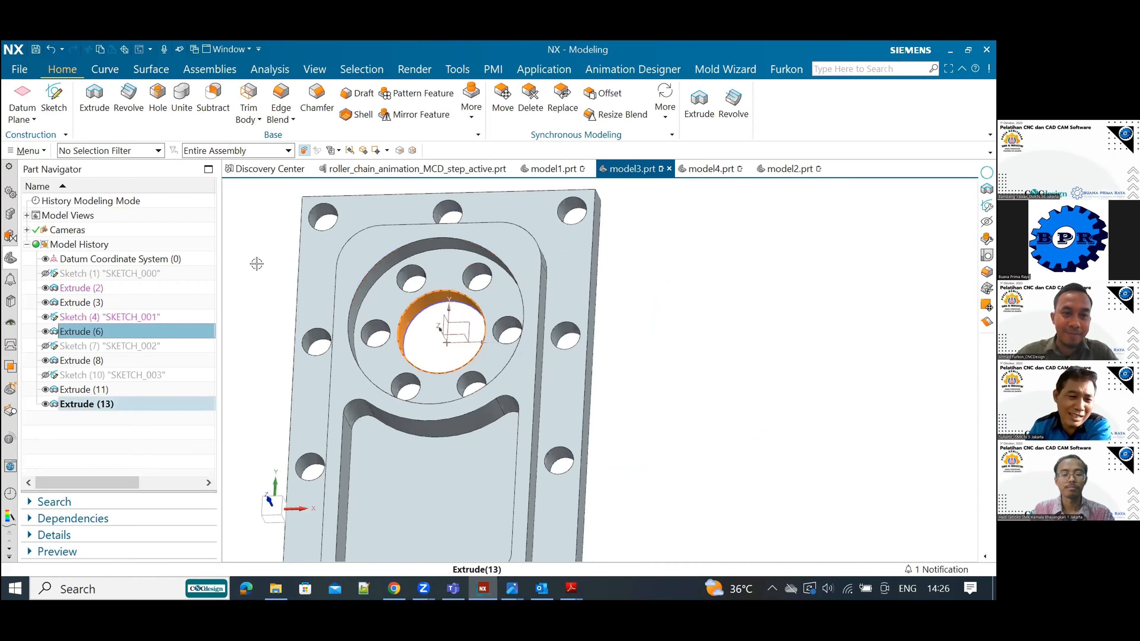
key(Escape)
double_click(96, 332)
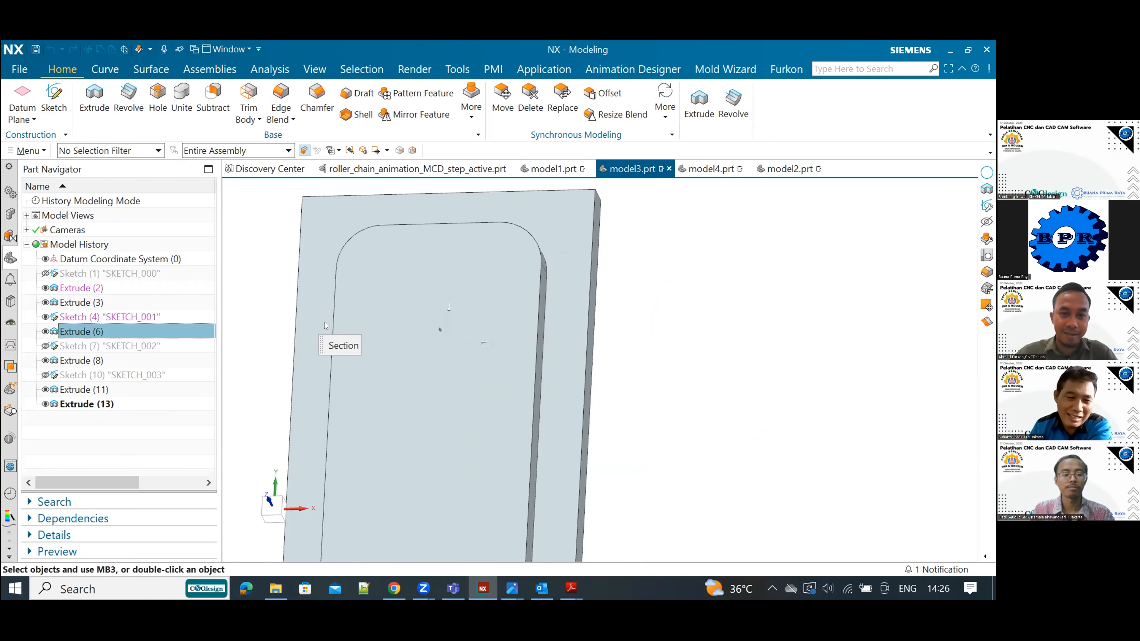
scroll(681, 272, down, 5)
mouse_move(576, 354)
middle_down()
mouse_move(556, 324)
mouse_move(538, 336)
mouse_move(558, 346)
middle_up()
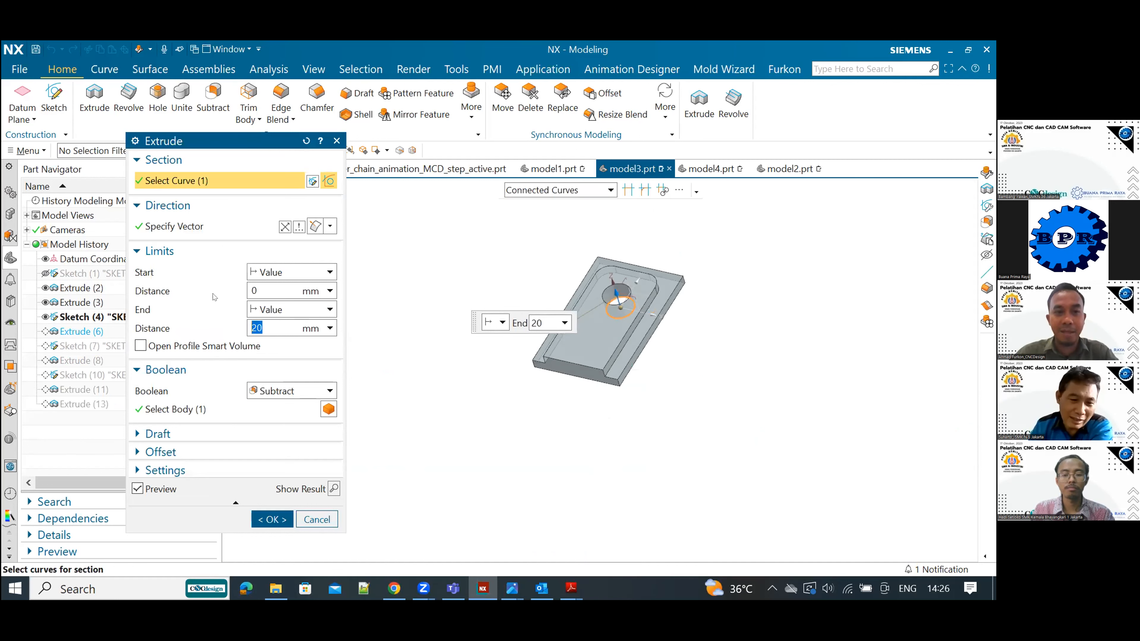
click(254, 287)
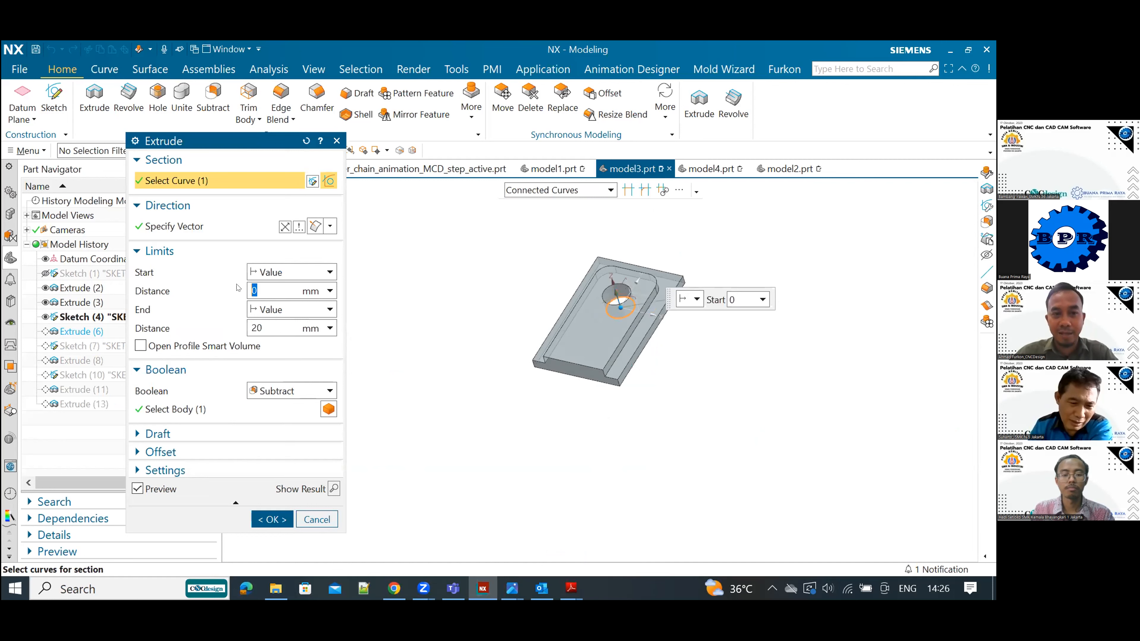
click(267, 323)
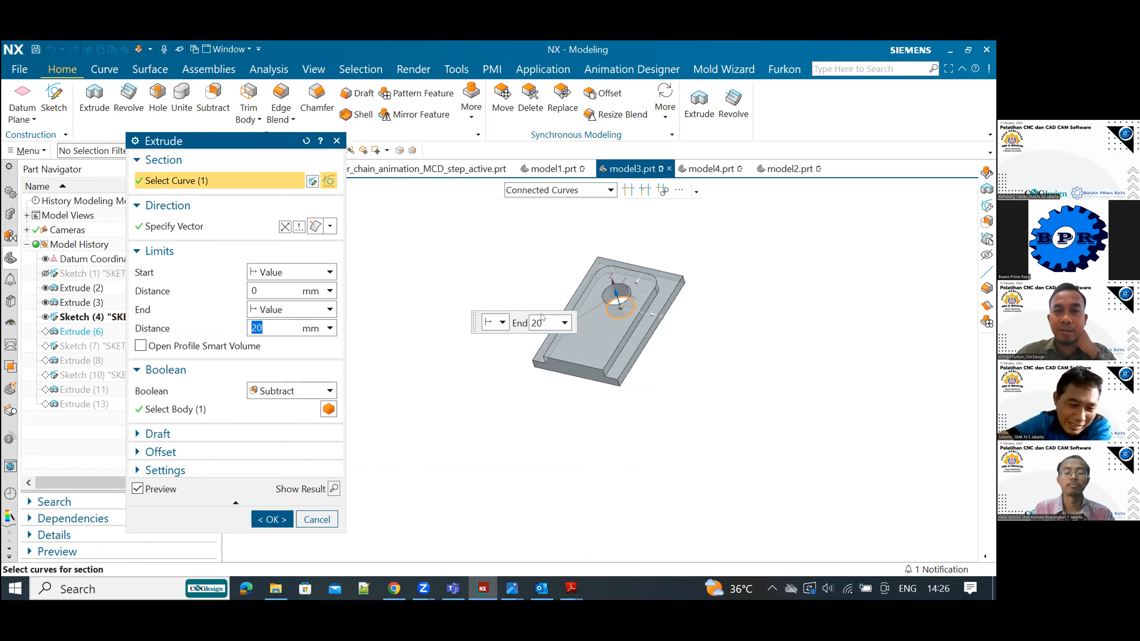
scroll(605, 303, up, 5)
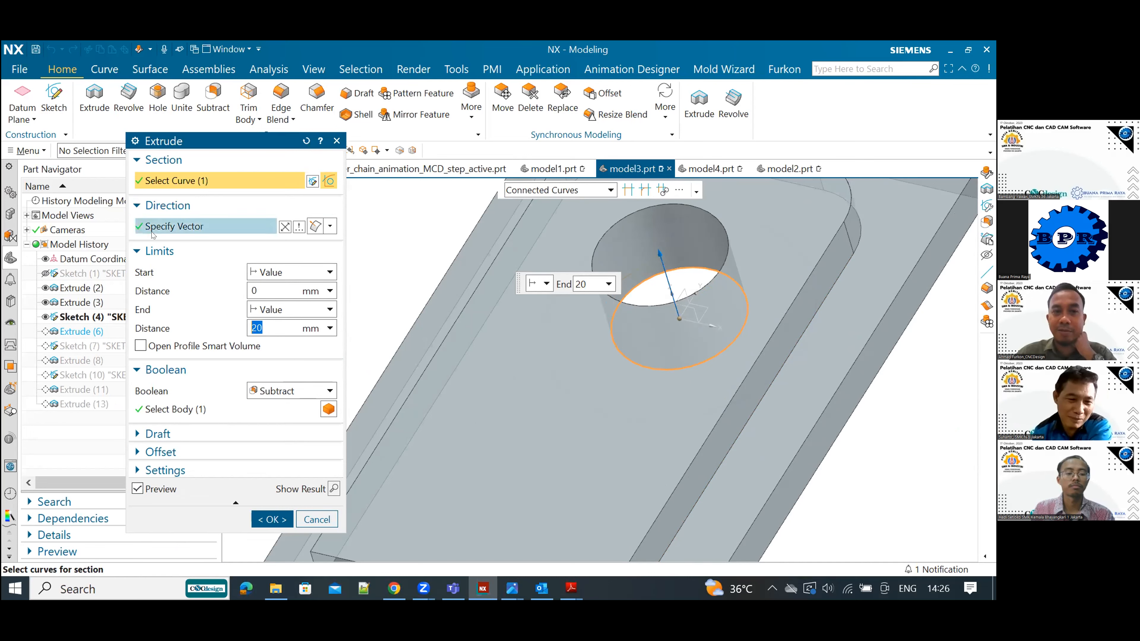
middle_drag(607, 389, 400, 316)
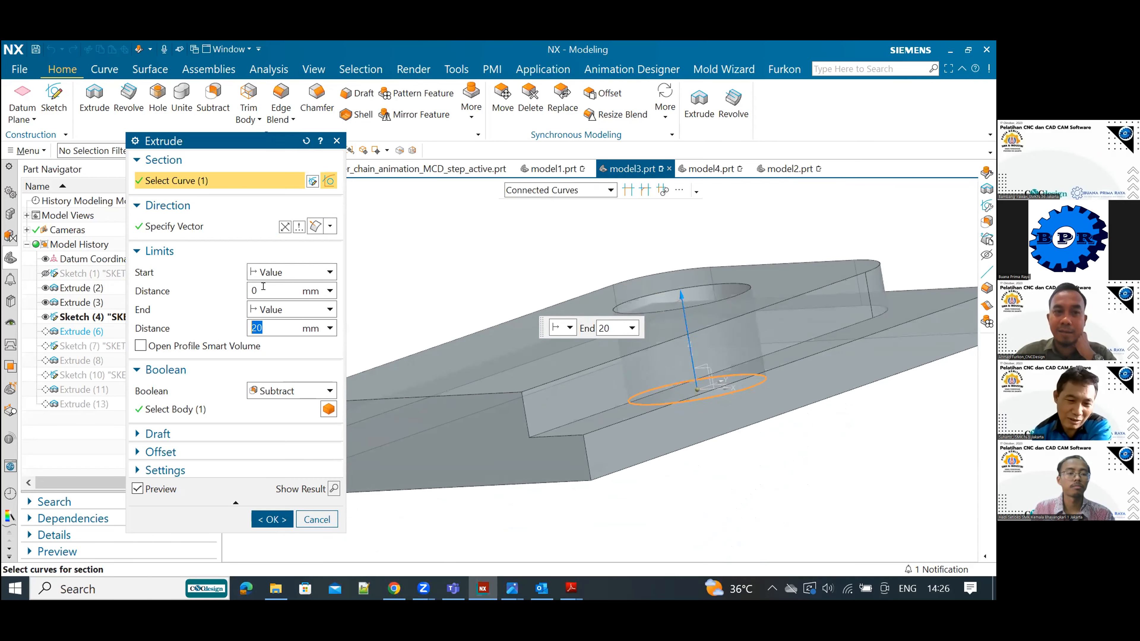
click(263, 286)
click(281, 324)
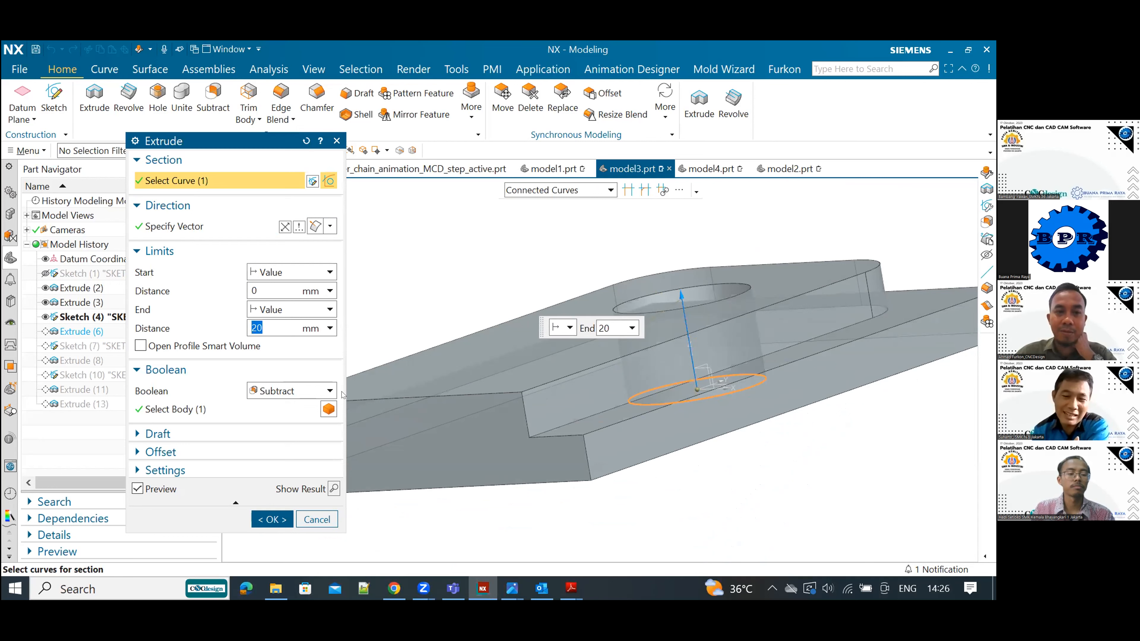
Step: Set the Boolean of Extrude (6) to None, return it to Subtract, and cancel the edit
click(330, 391)
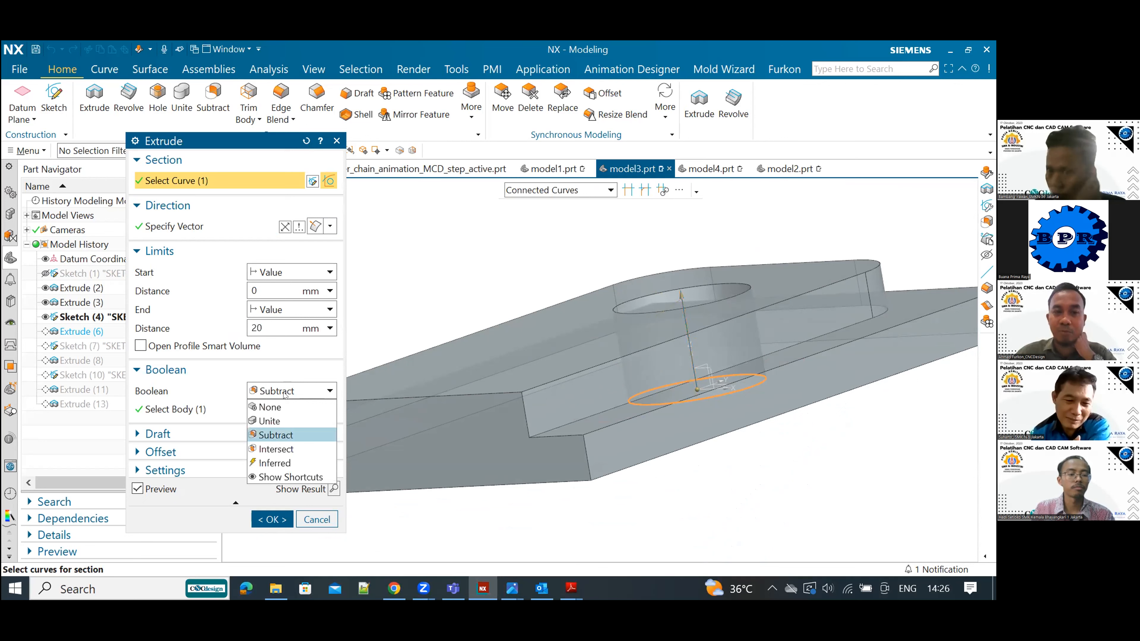
click(272, 406)
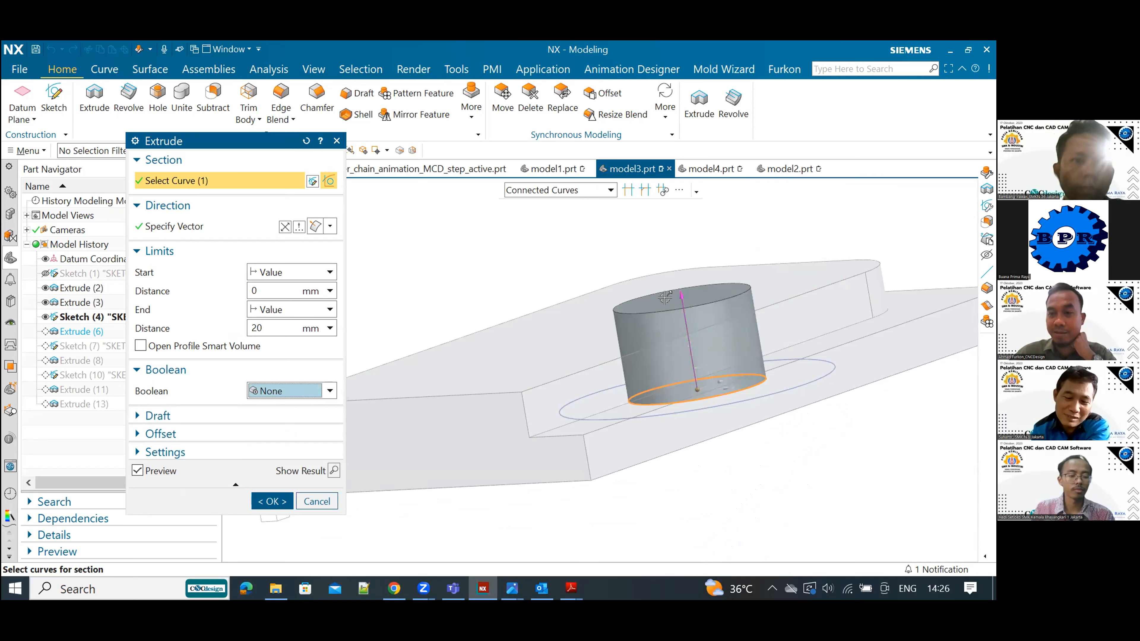
click(329, 389)
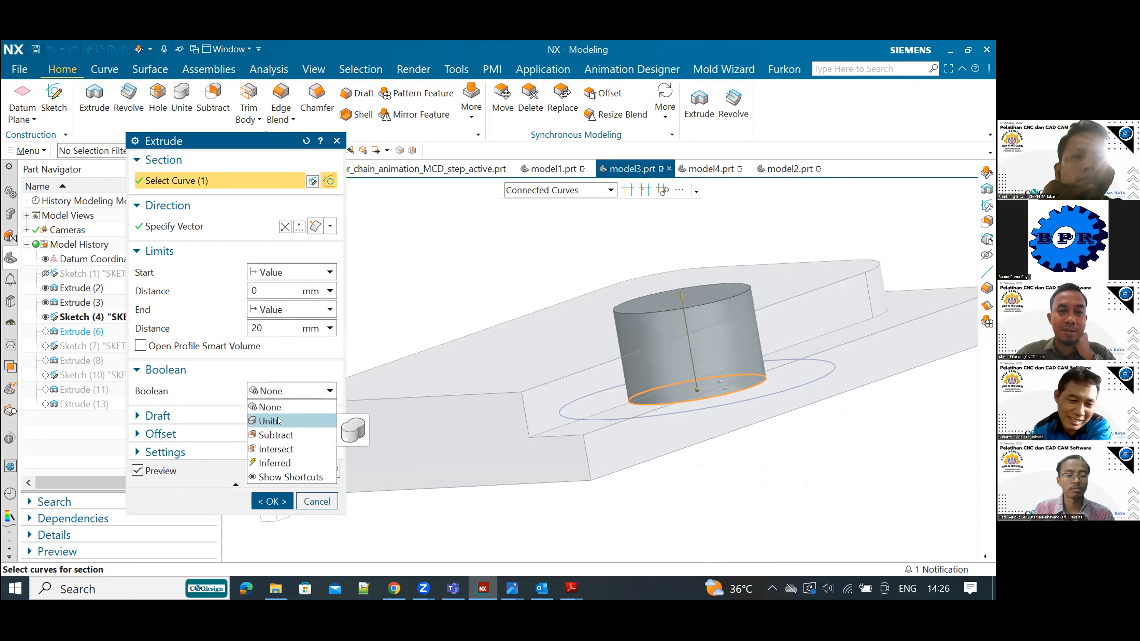
click(278, 435)
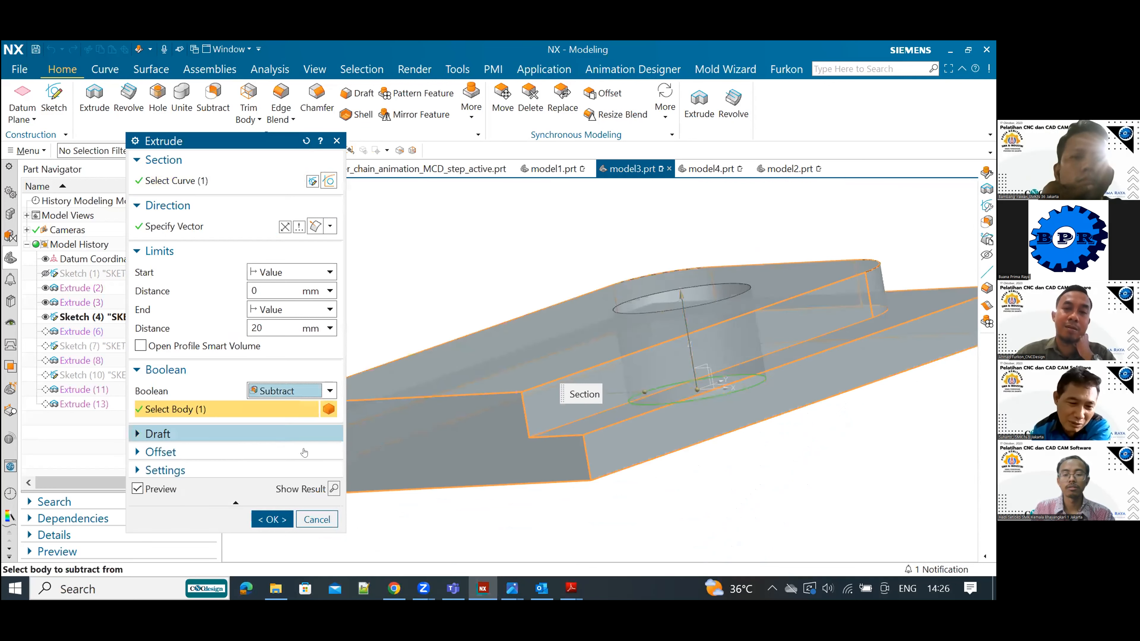
click(317, 524)
middle_drag(618, 369, 668, 221)
scroll(669, 229, up, 5)
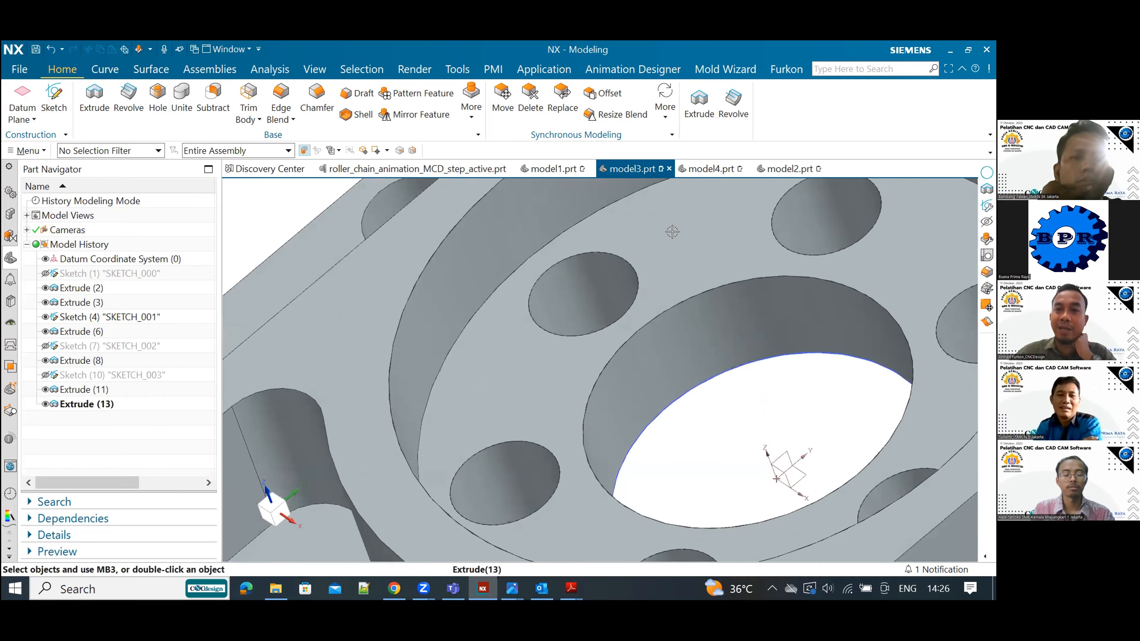
Step: Try editing Extrude (13) so that the large circular pocket cuts through the whole plate
double_click(664, 239)
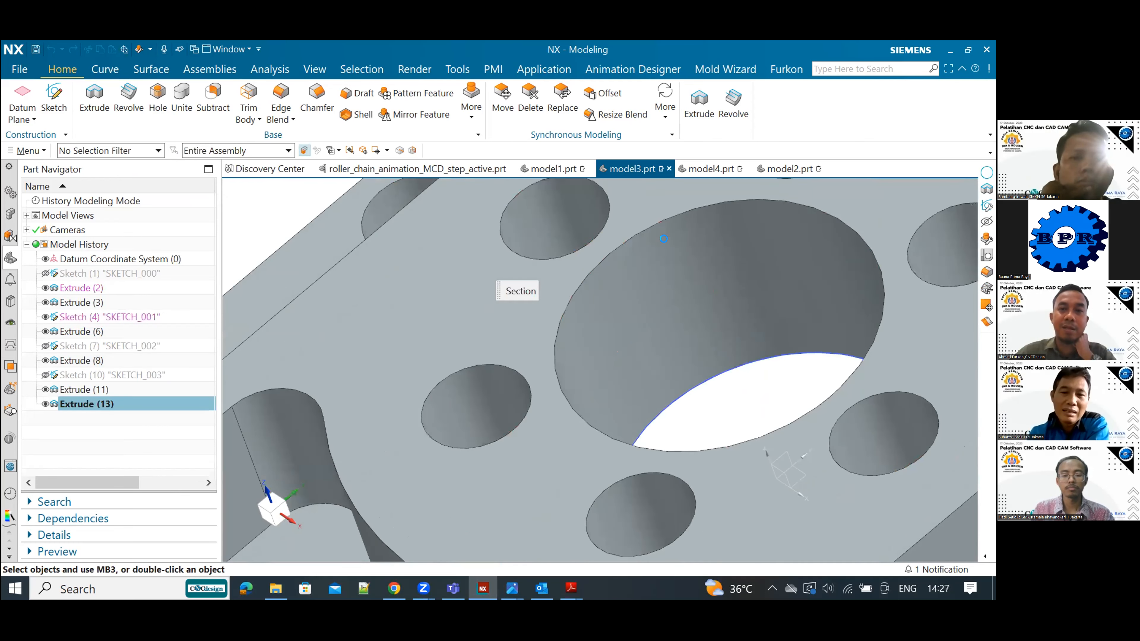
scroll(523, 283, down, 8)
middle_drag(530, 331, 543, 224)
scroll(568, 285, up, 3)
click(548, 353)
drag(558, 381, 566, 406)
middle_drag(654, 414, 665, 447)
click(273, 519)
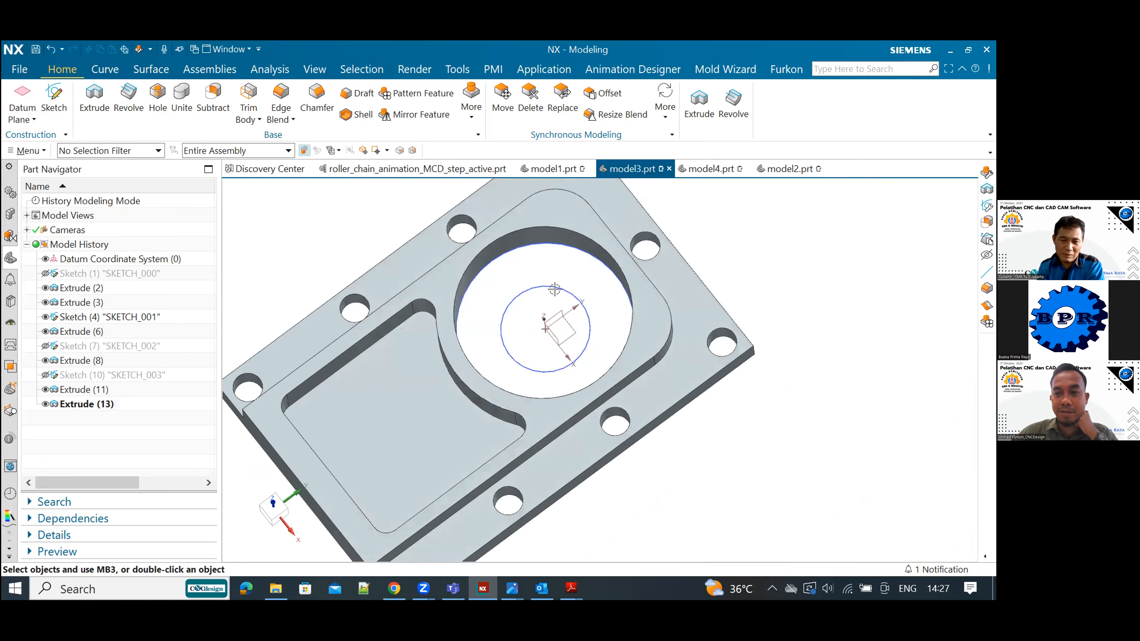
Step: Undo the last change to the large circular pocket's extrude and clear the selection
scroll(498, 305, up, 1)
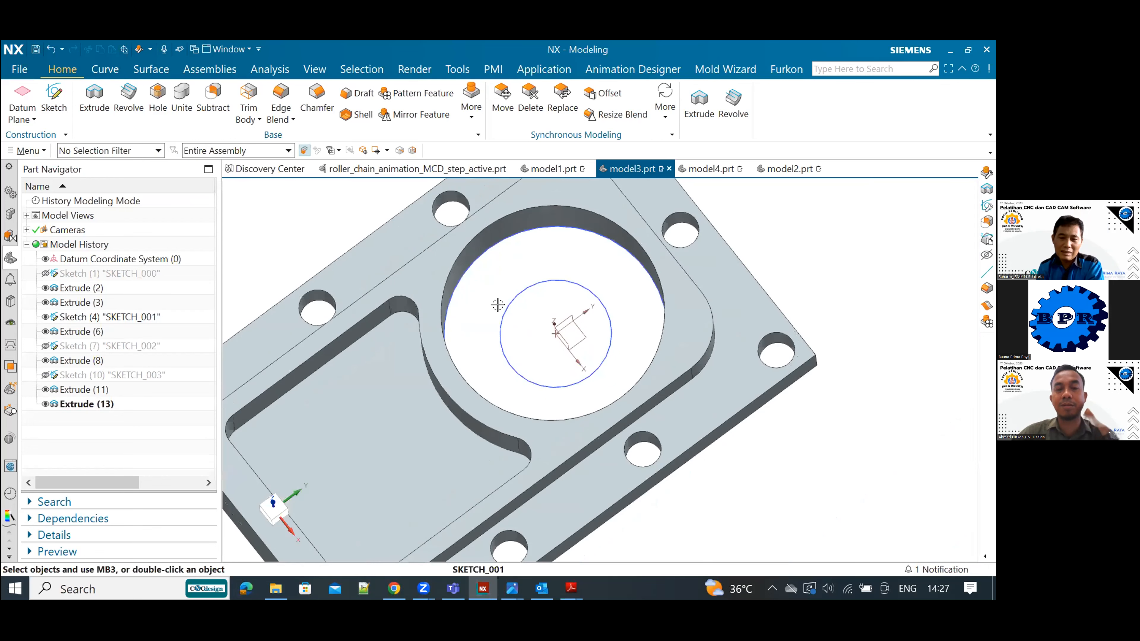
click(617, 413)
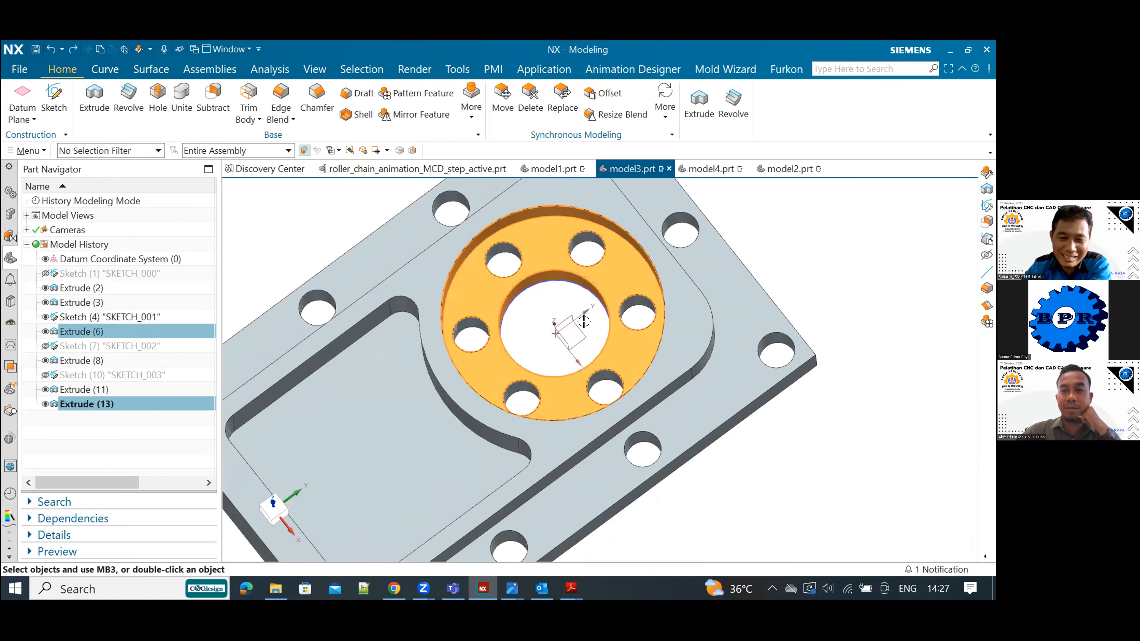
scroll(574, 328, down, 3)
key(Escape)
middle_drag(640, 423, 646, 529)
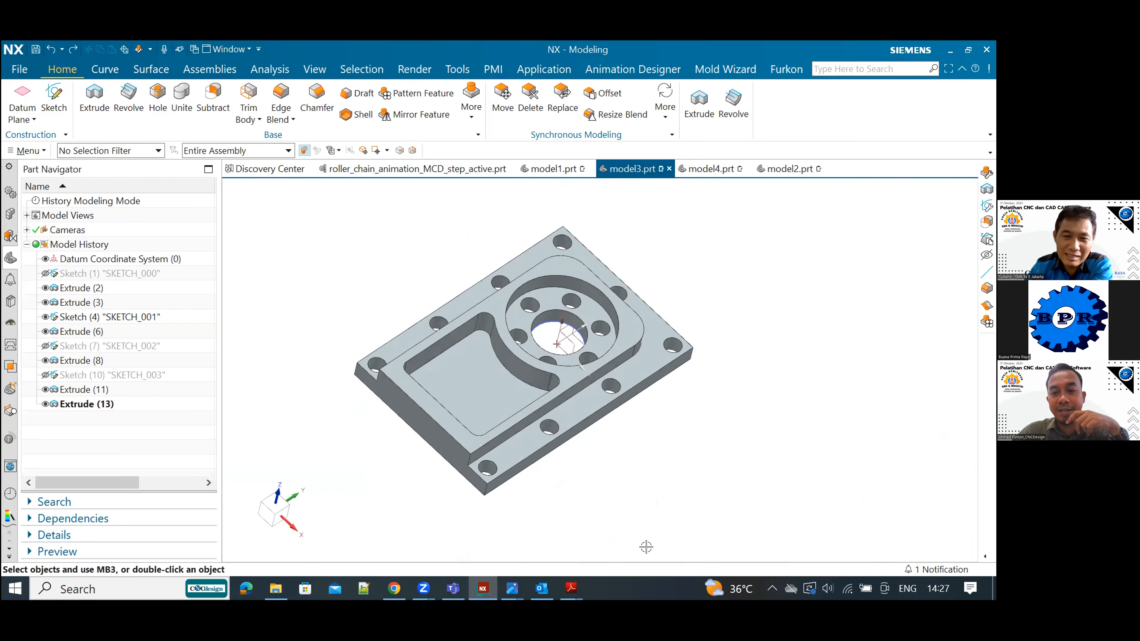
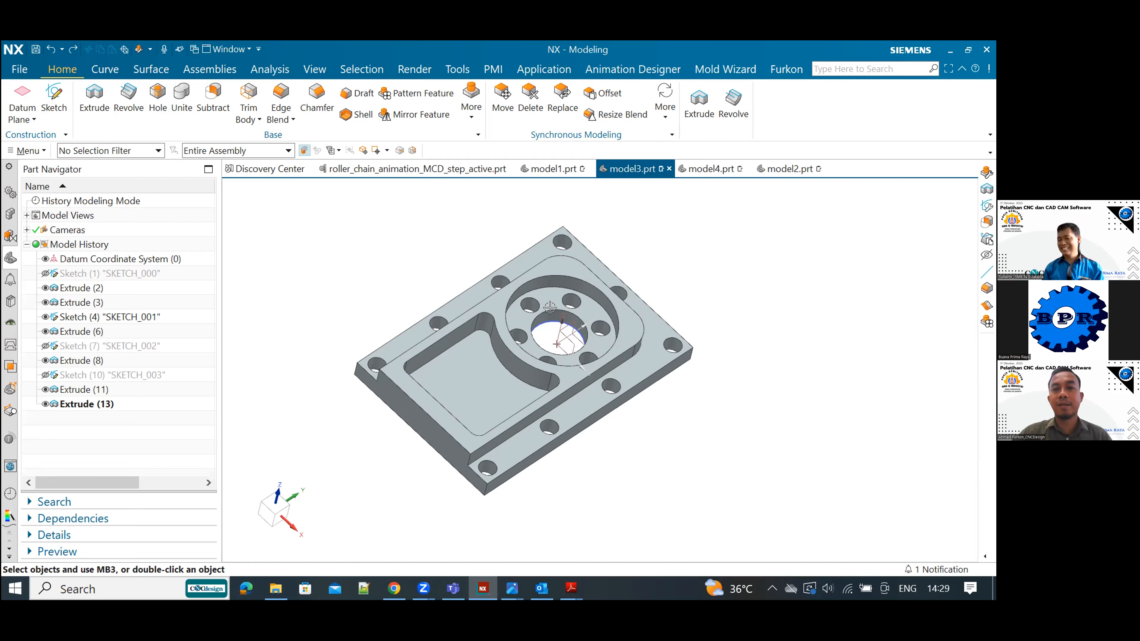
Step: Switch to roller_chain_animation_MCD_step_active.prt and examine the chain and both sprockets from close up and as a whole
middle_drag(530, 382, 542, 425)
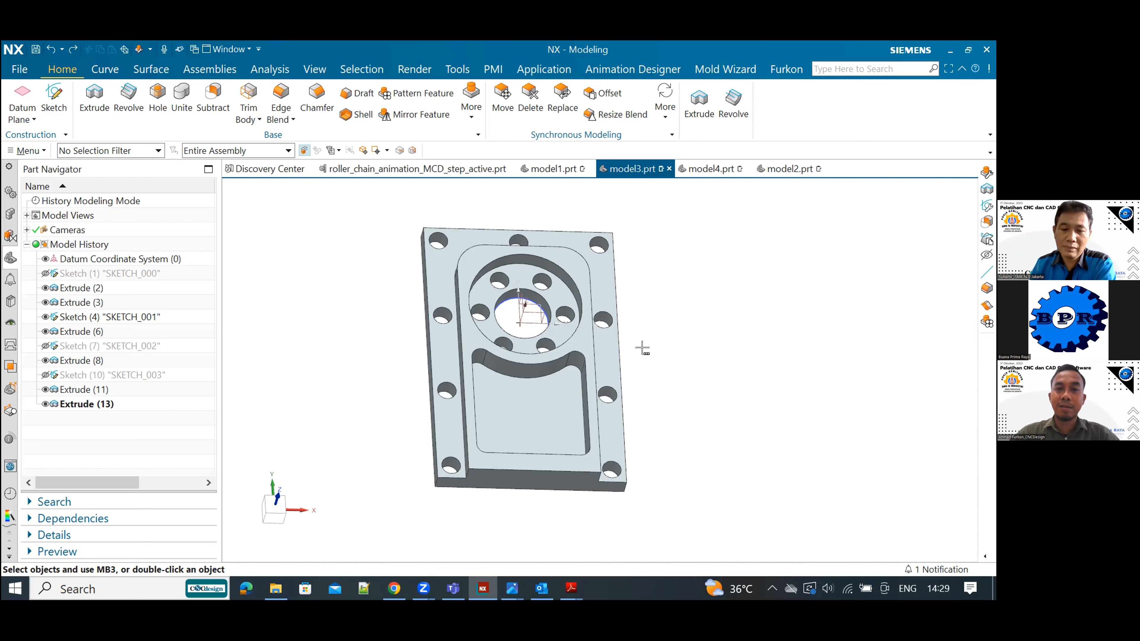
click(386, 171)
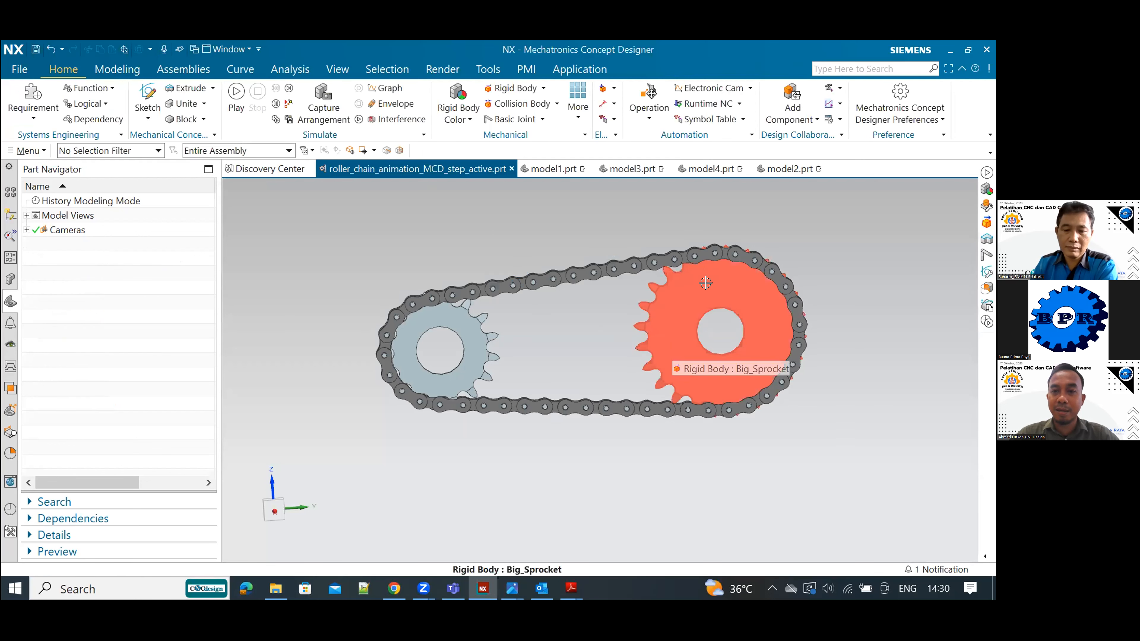
middle_drag(540, 323, 584, 353)
scroll(624, 355, up, 10)
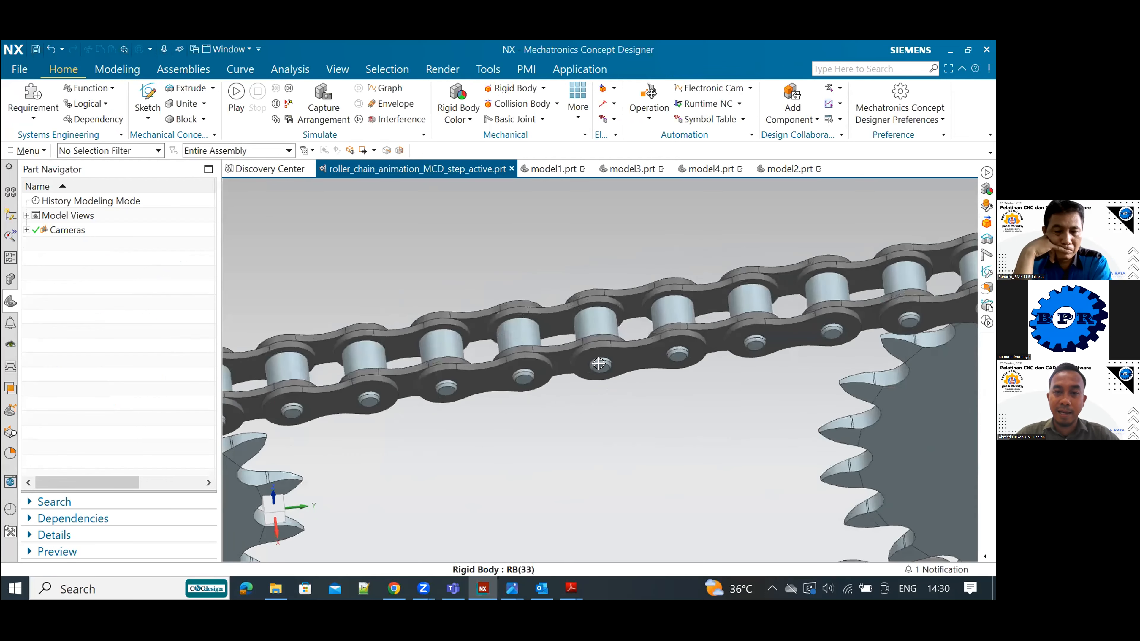
scroll(624, 355, down, 10)
middle_drag(624, 354, 459, 307)
scroll(458, 305, down, 2)
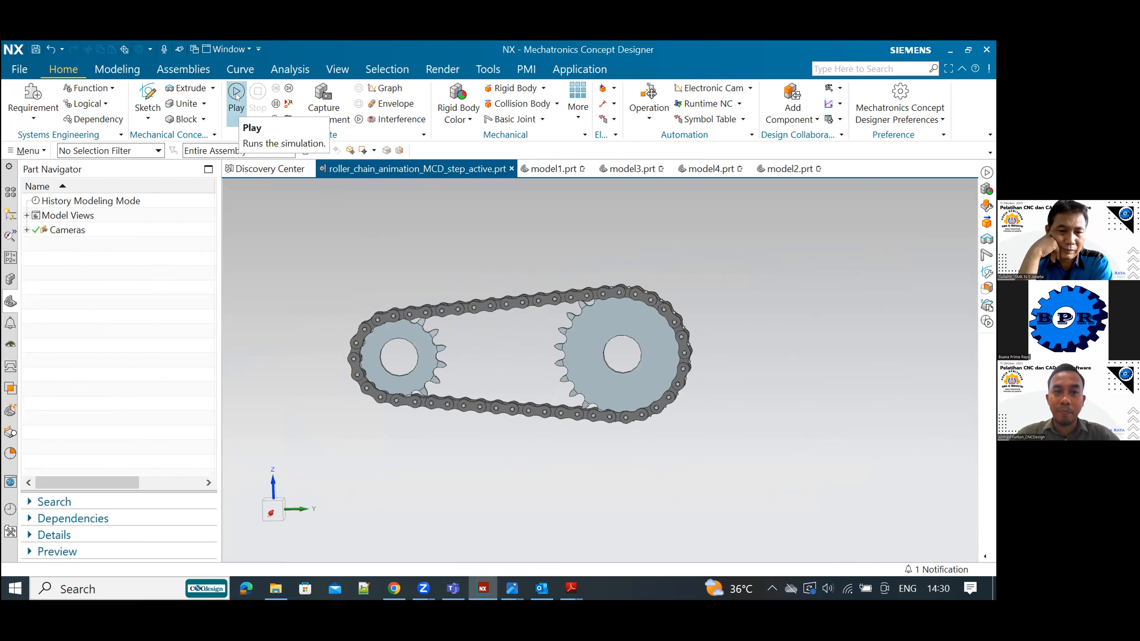
scroll(561, 276, up, 4)
scroll(509, 308, down, 3)
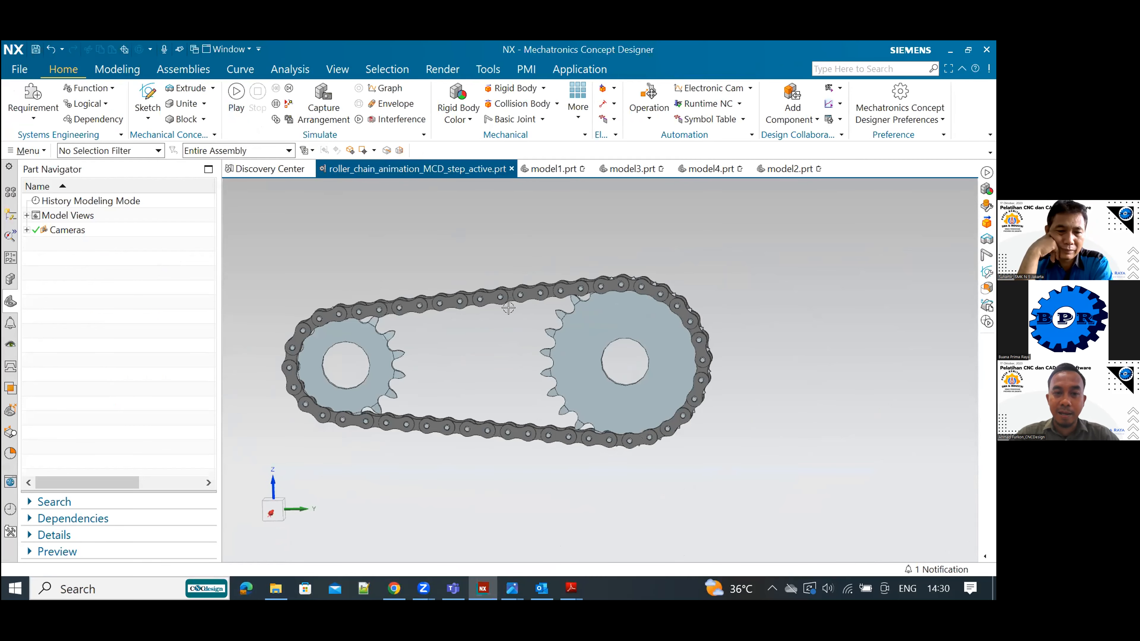
scroll(507, 324, up, 1)
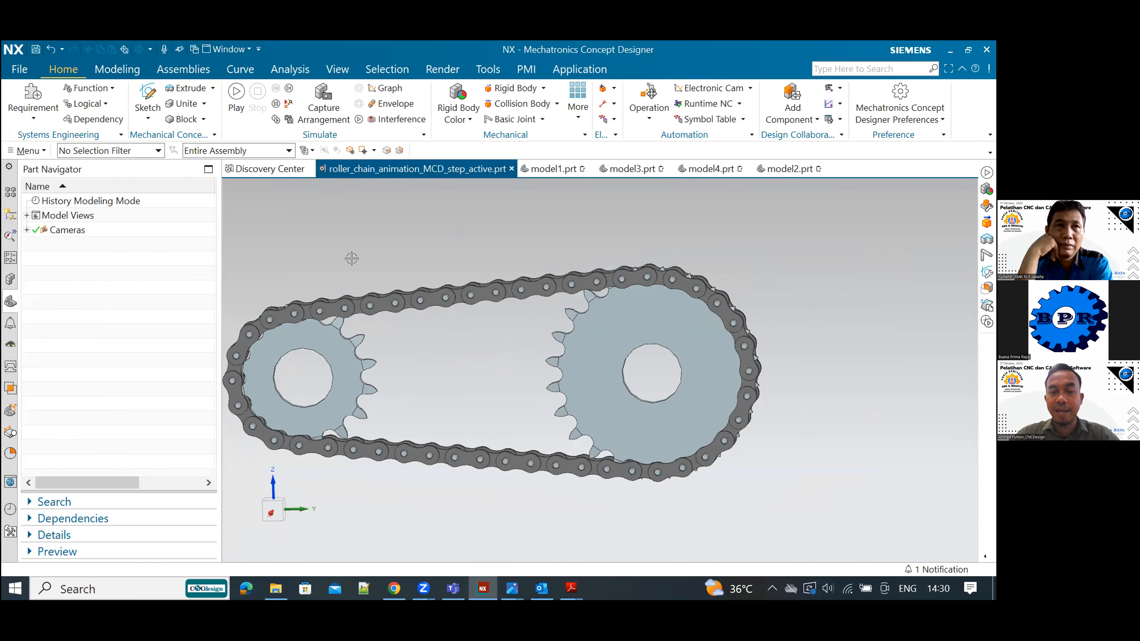
Step: Run the roller chain motion simulation, stop it, and return to model3.prt
click(235, 101)
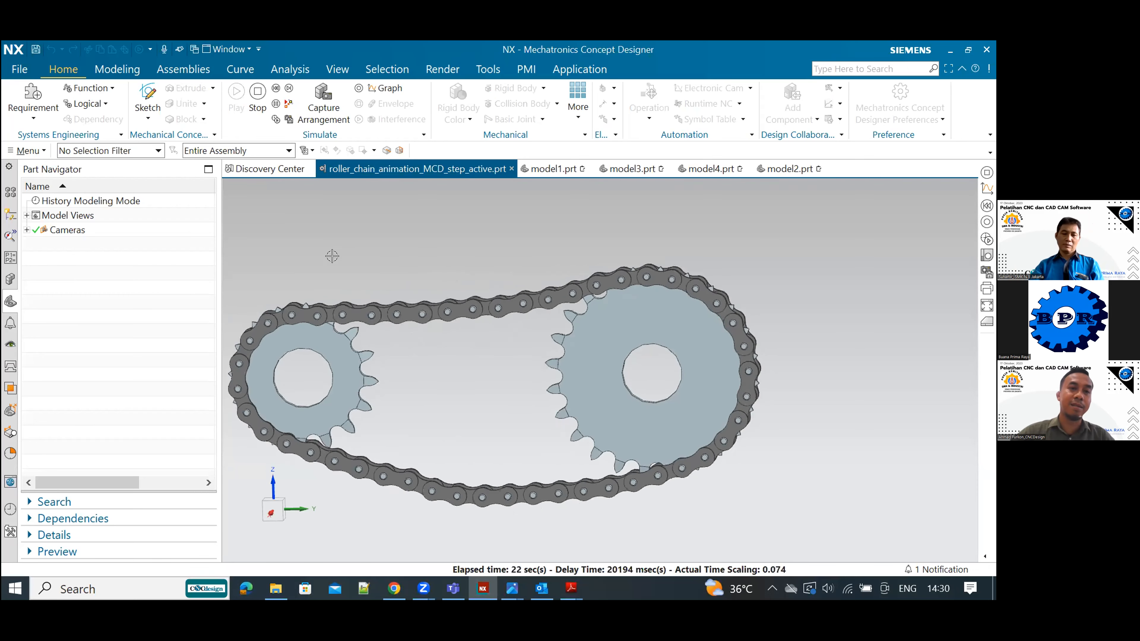
click(258, 105)
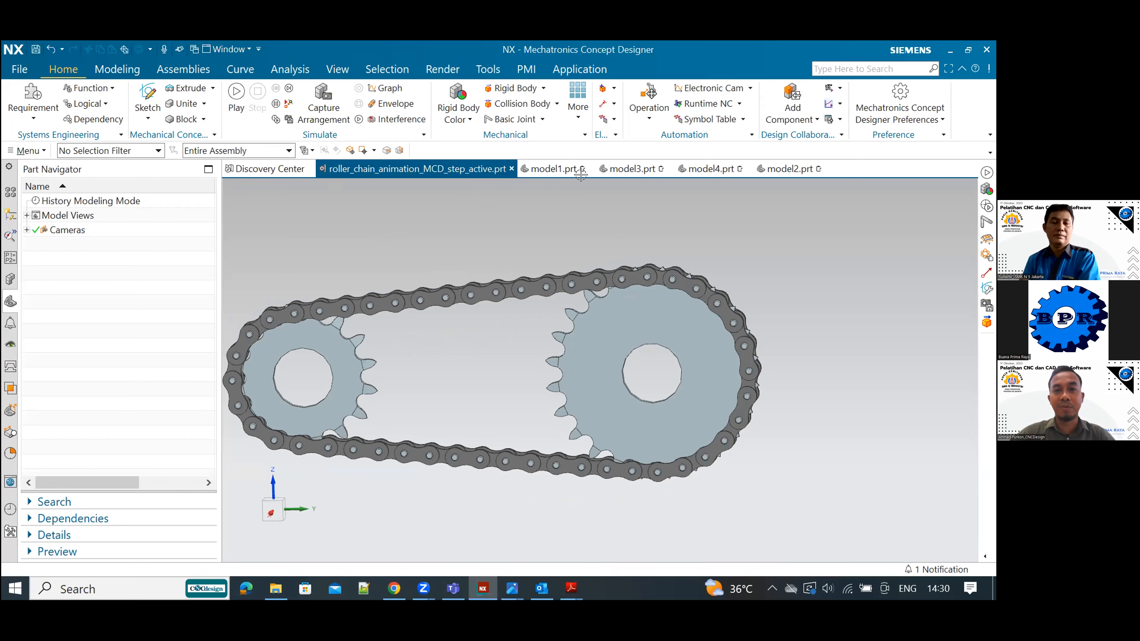
click(641, 170)
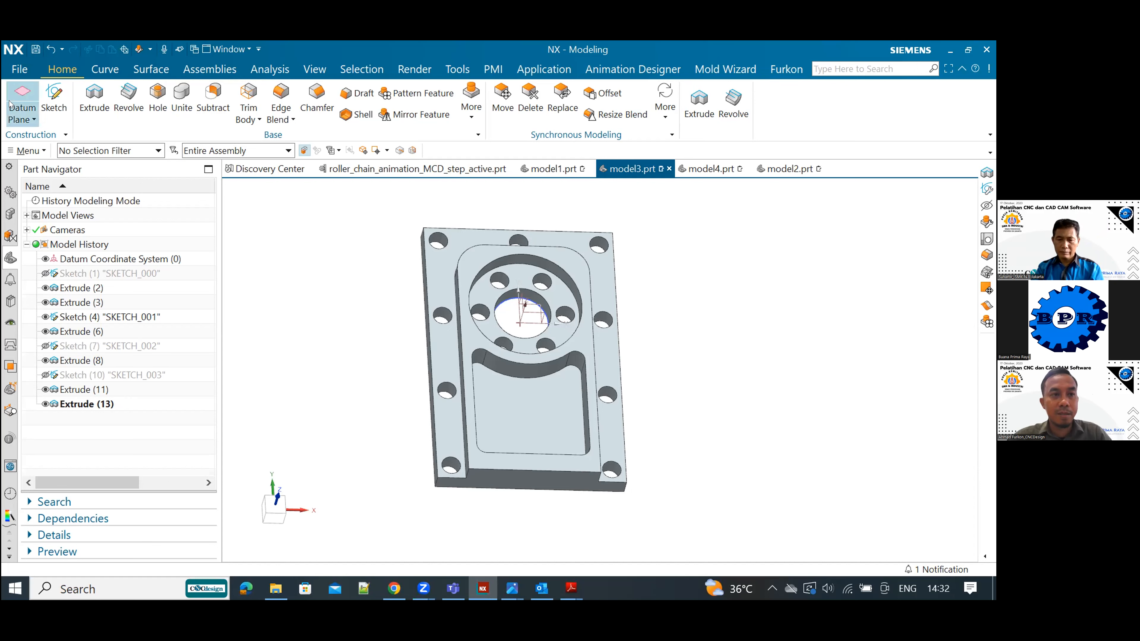
click(19, 69)
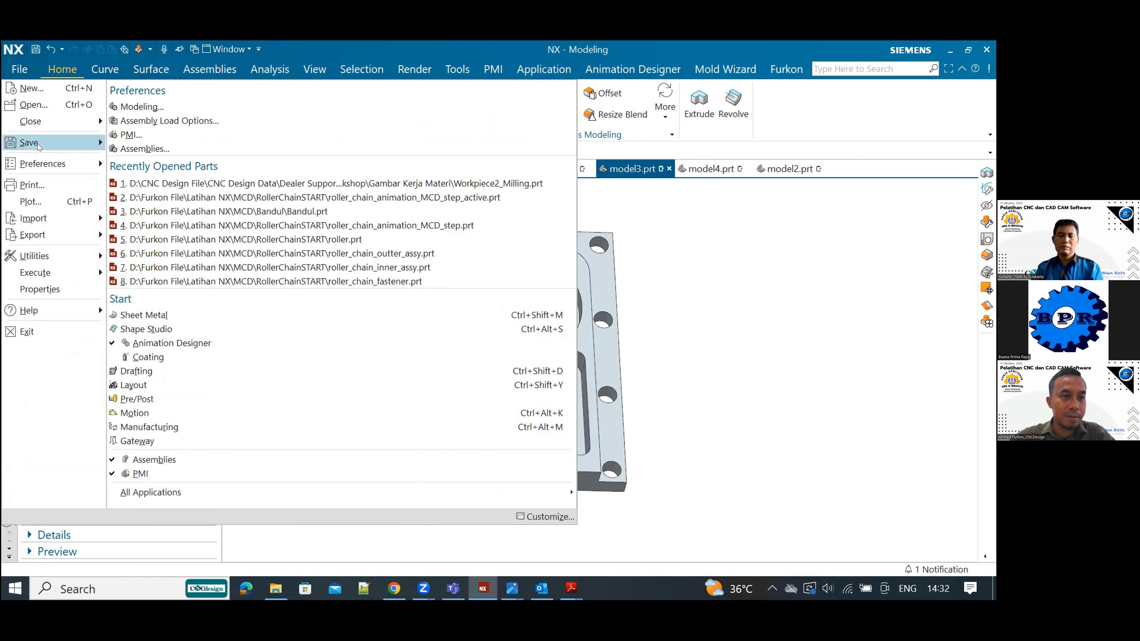
mouse_move(39, 146)
click(160, 184)
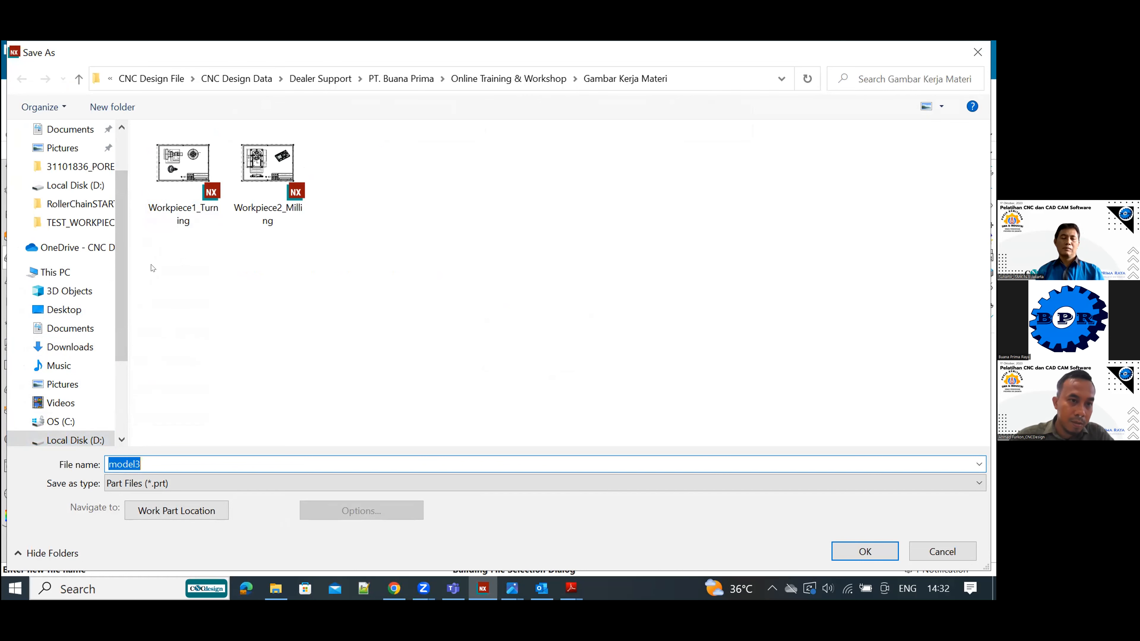
scroll(90, 270, down, 4)
click(202, 171)
click(293, 172)
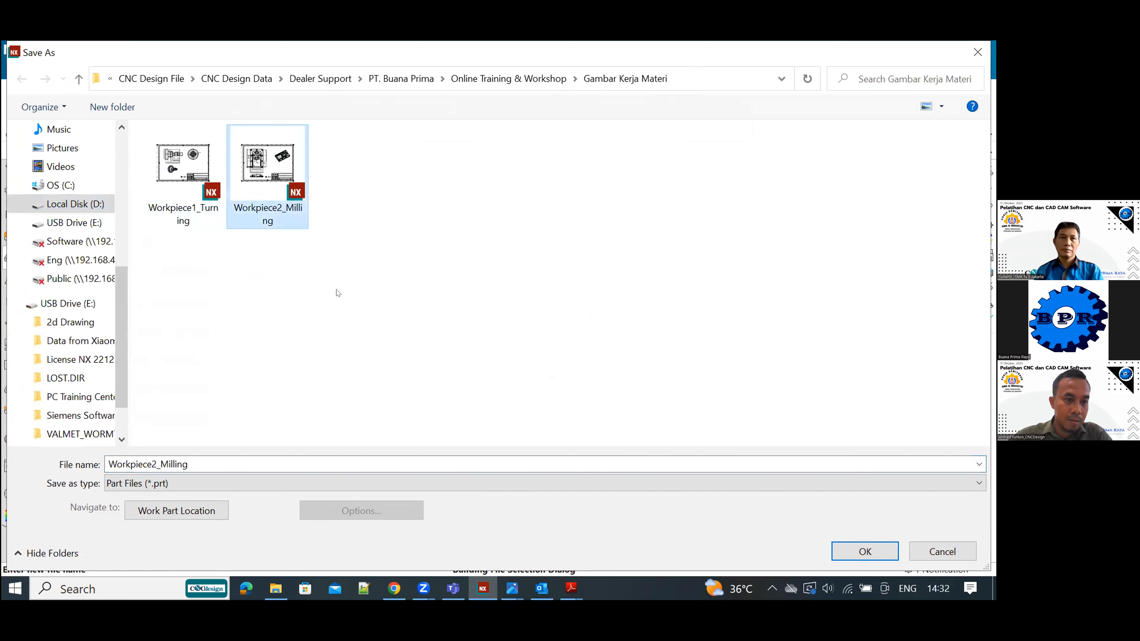
click(942, 552)
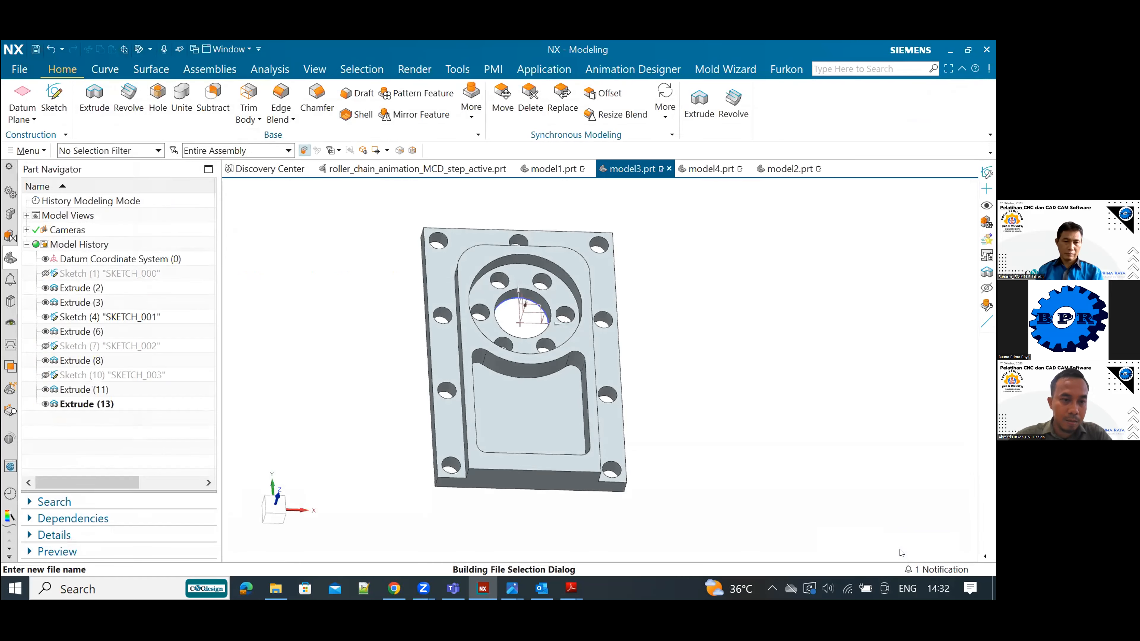
Step: Switch to File Explorer and open Gambar Kerja Materi on drive D:, inside PT. Buana Prima's Online Training & Workshop folder under Dealer Support
click(275, 590)
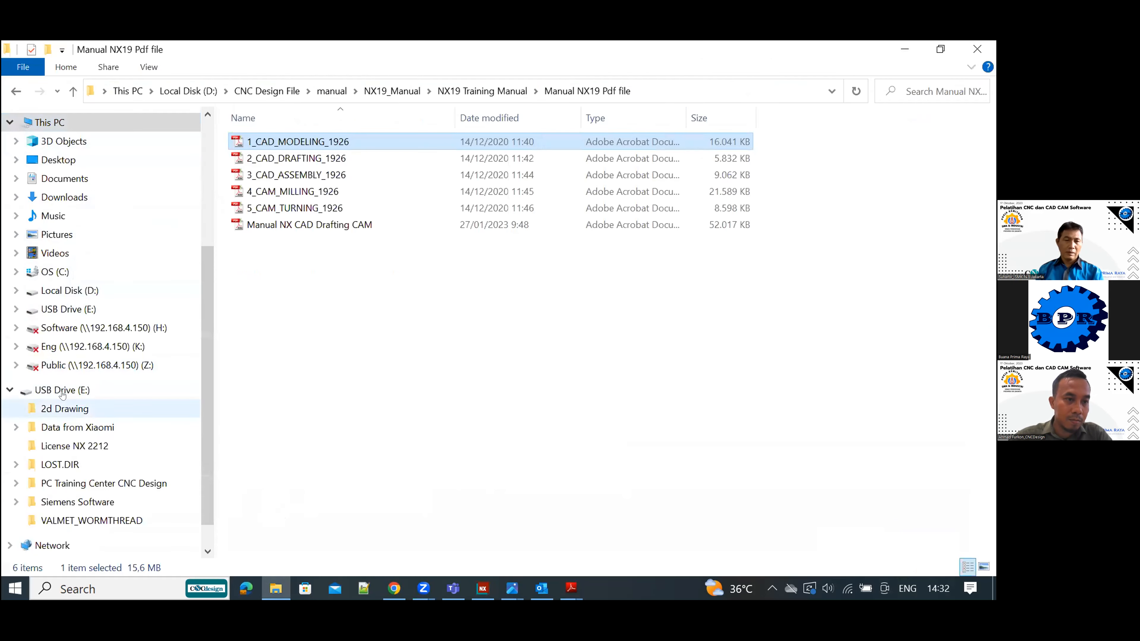
click(70, 291)
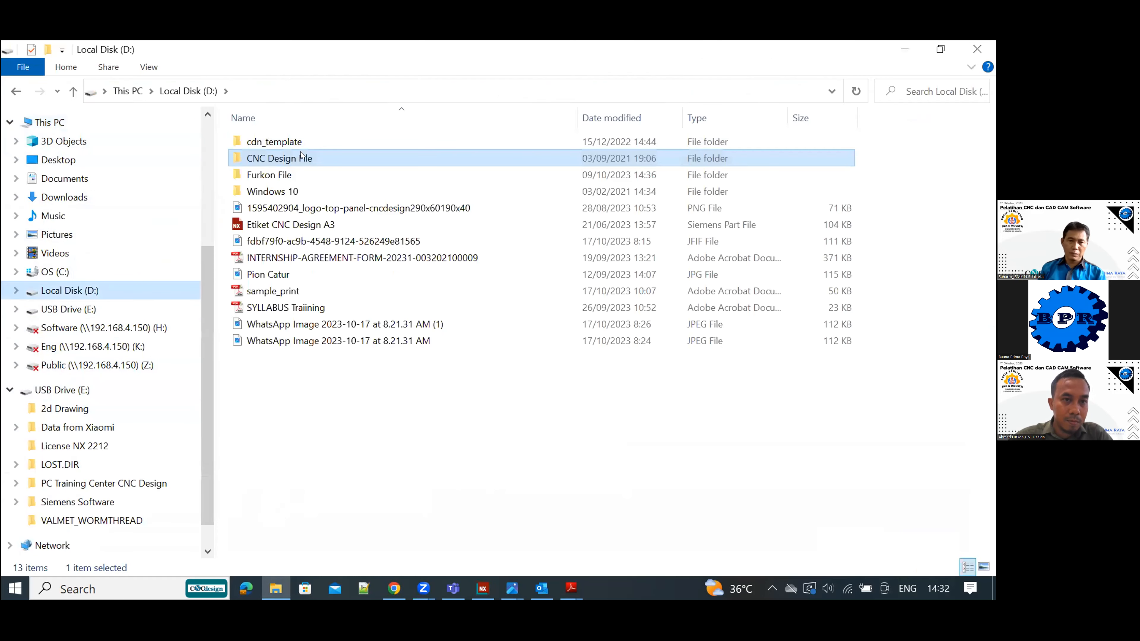
double_click(287, 157)
double_click(301, 140)
double_click(301, 140)
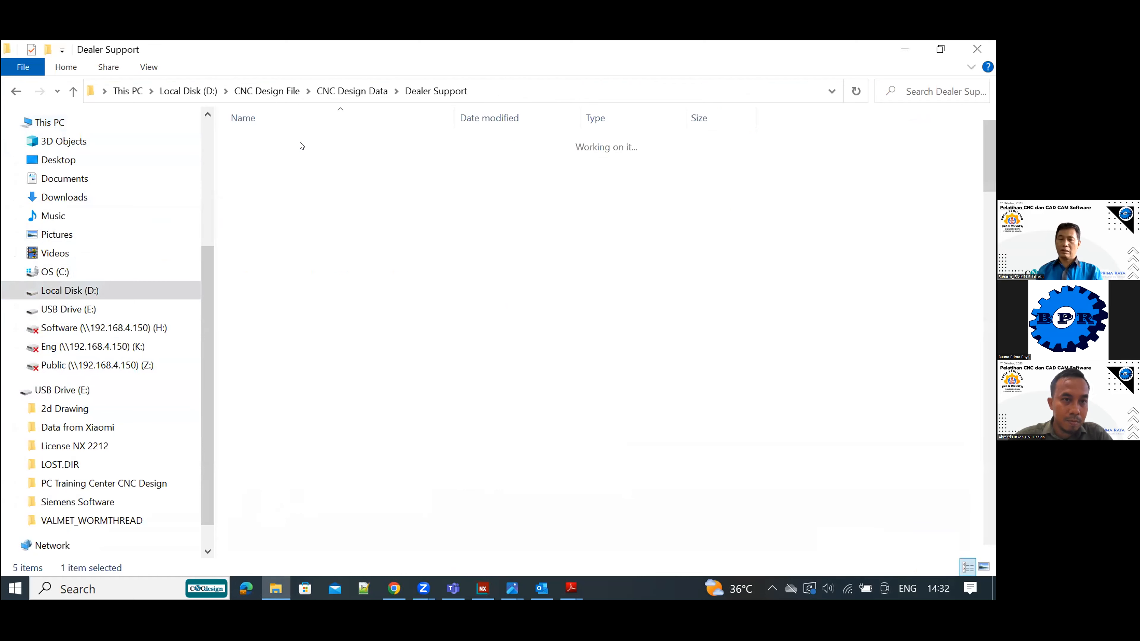
scroll(362, 312, down, 20)
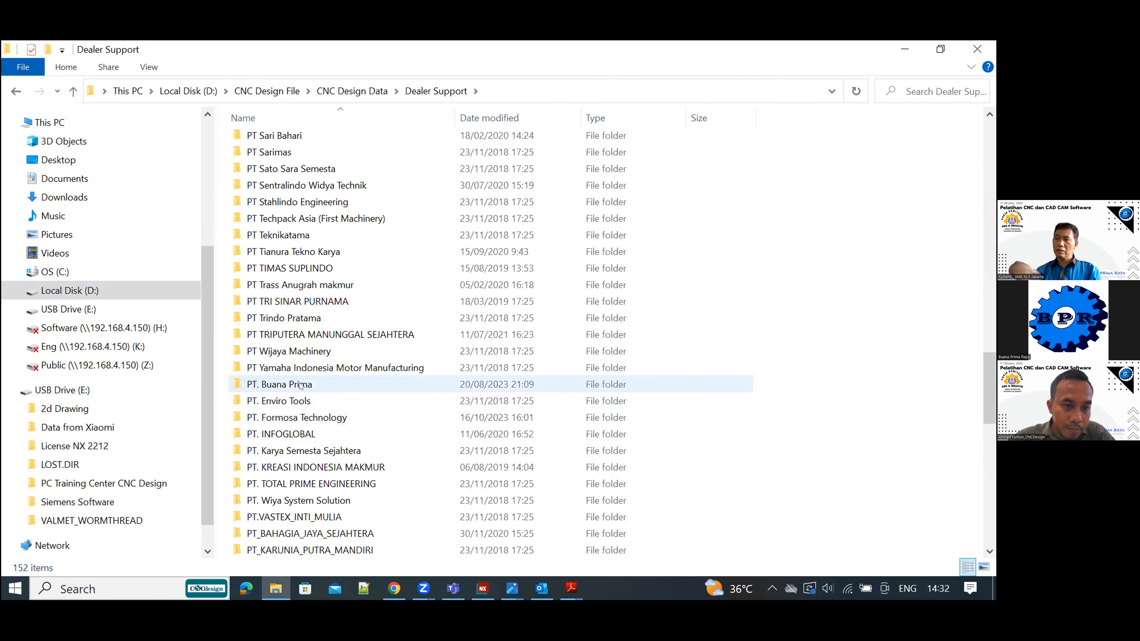
click(302, 386)
double_click(303, 388)
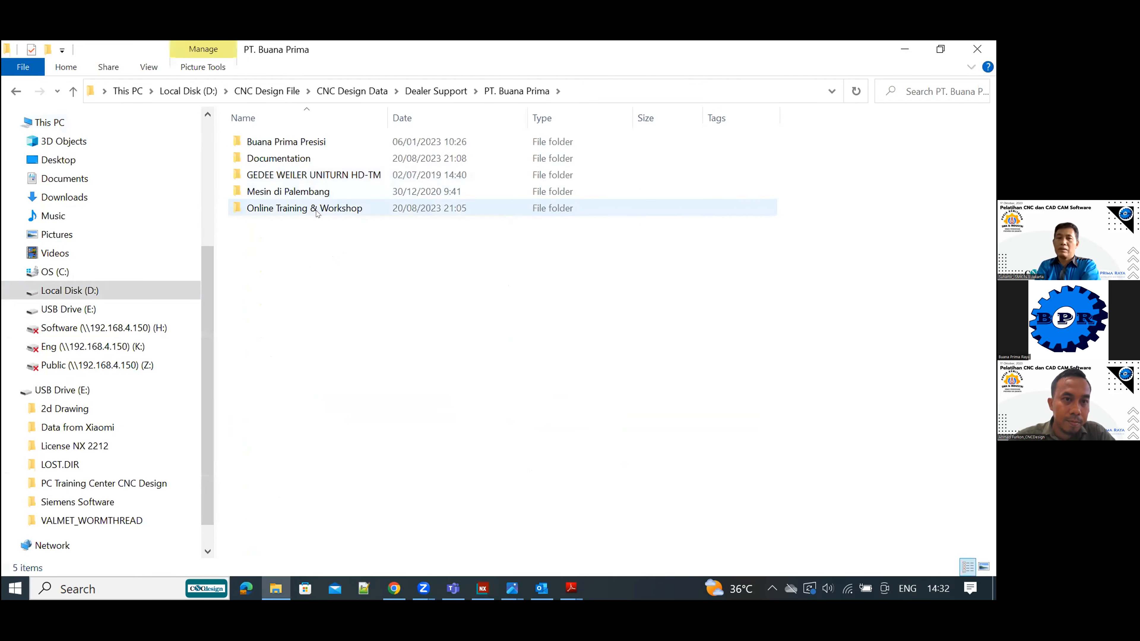
double_click(305, 208)
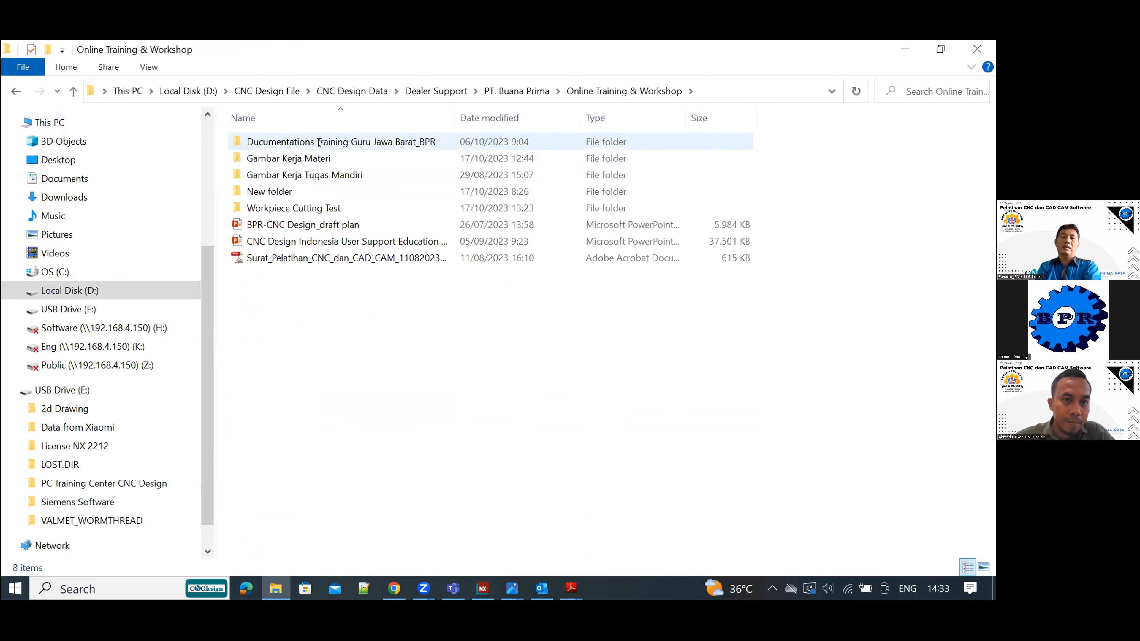
double_click(313, 162)
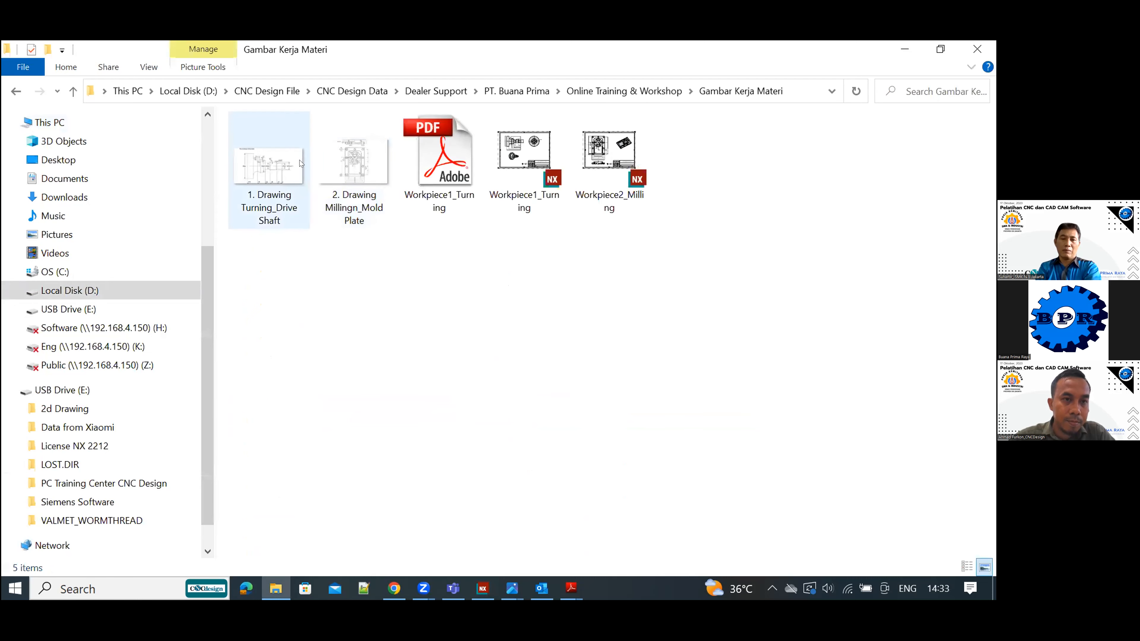
Step: Copy the Siemens part files Workpiece1_Turning and Workpiece2_Milling to the root of USB Drive (E:)
click(502, 171)
ctrl+click(606, 170)
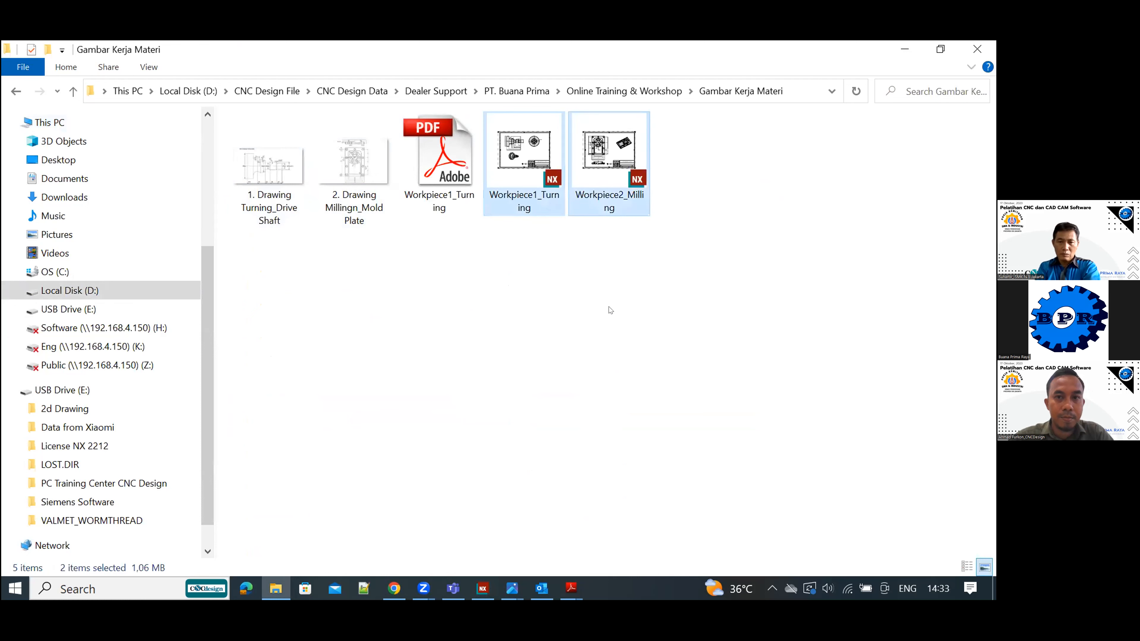
click(53, 390)
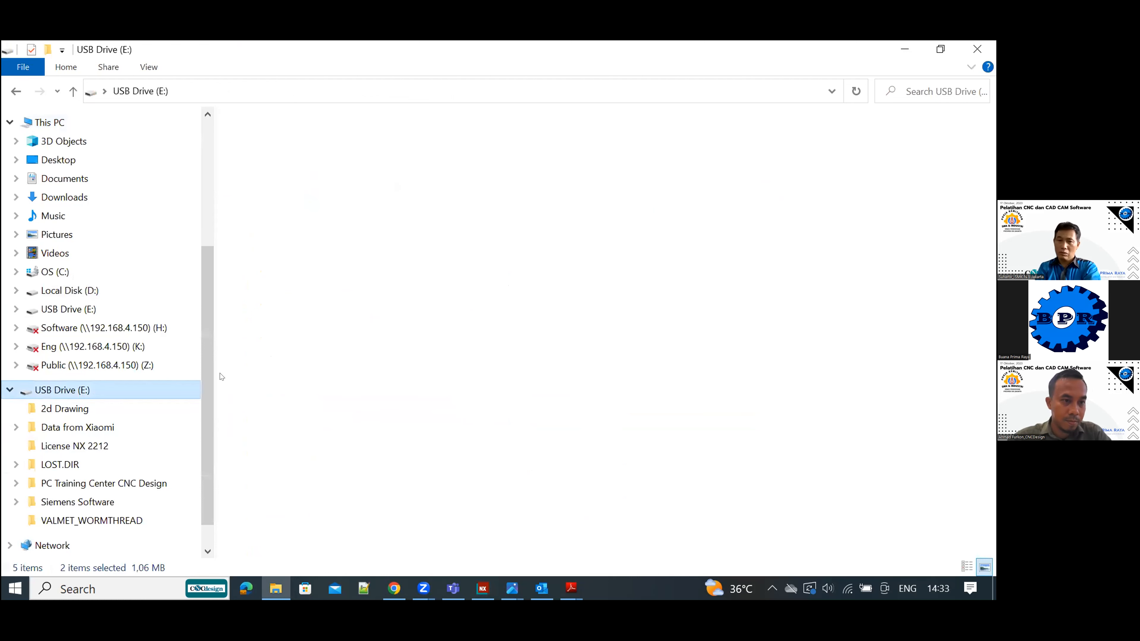
right_click(400, 499)
click(462, 384)
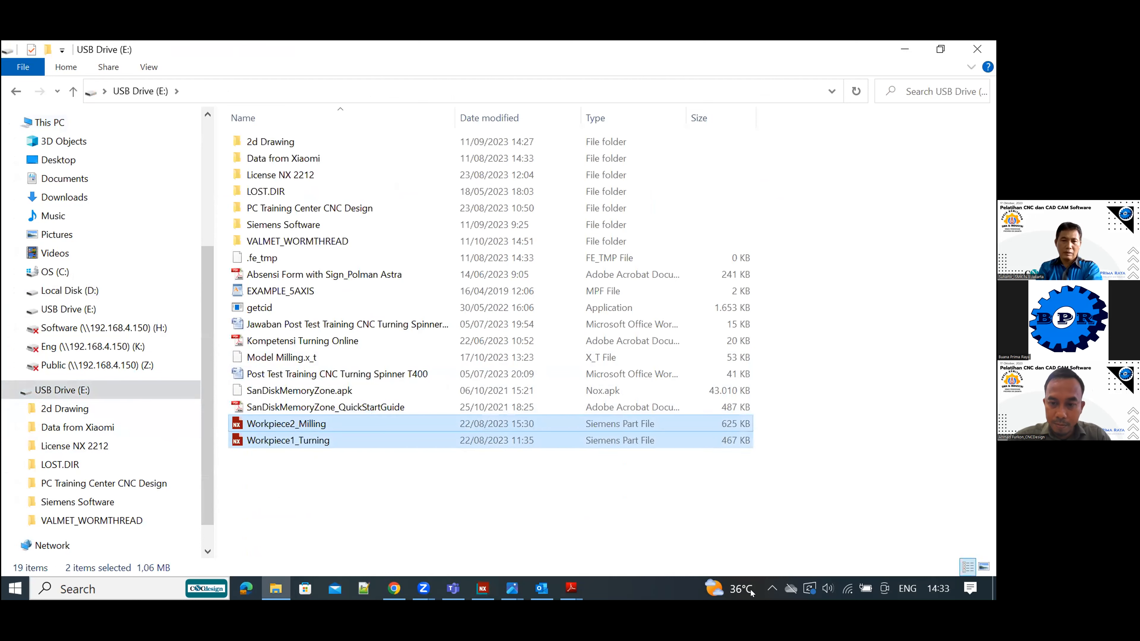
Step: Safely eject the USB drive and return to the model3.prt plate in NX
click(772, 589)
click(759, 527)
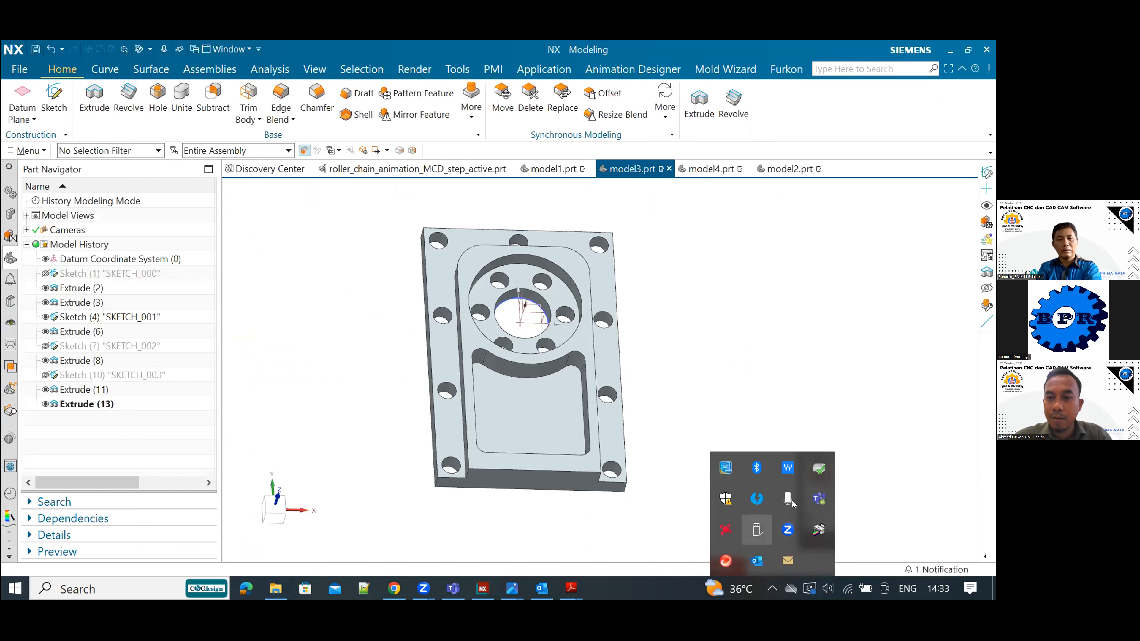
click(818, 501)
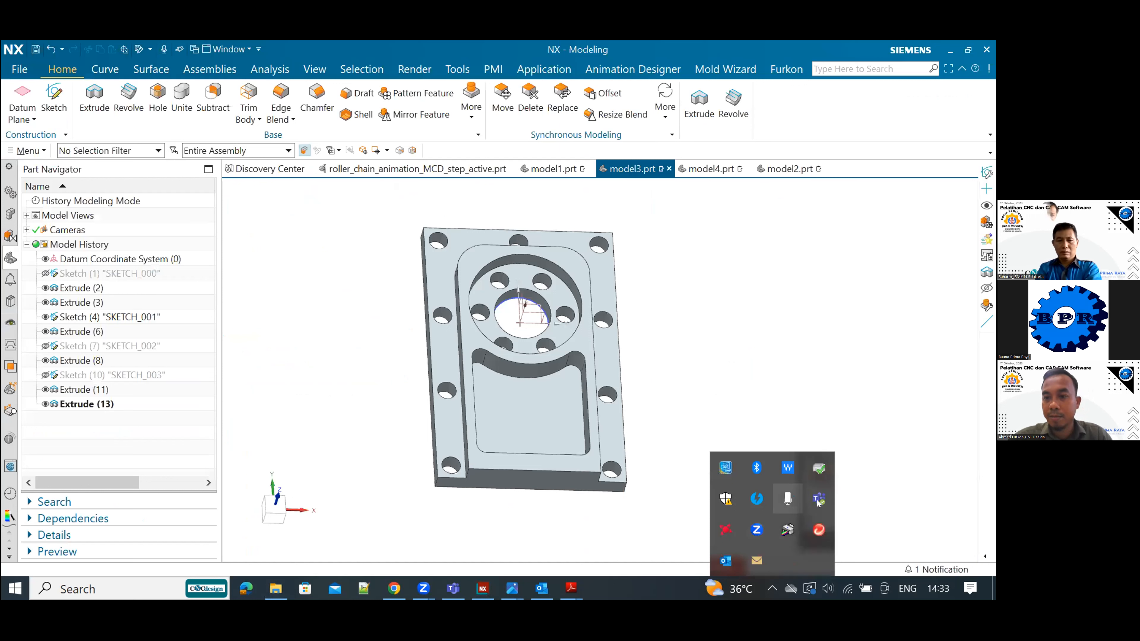
right_click(740, 390)
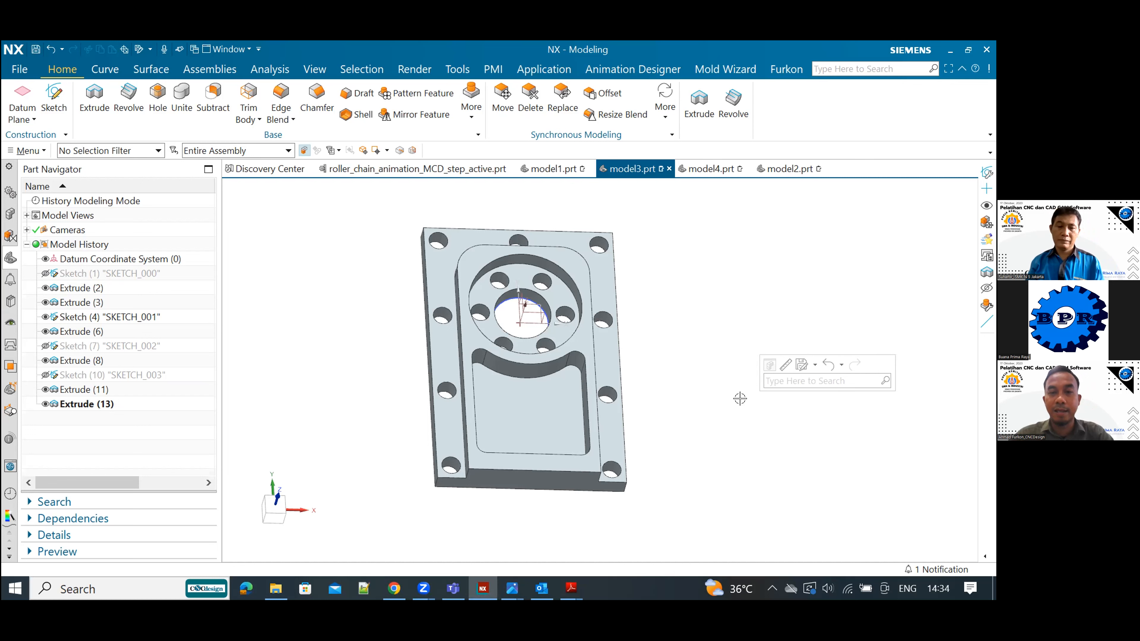
click(698, 283)
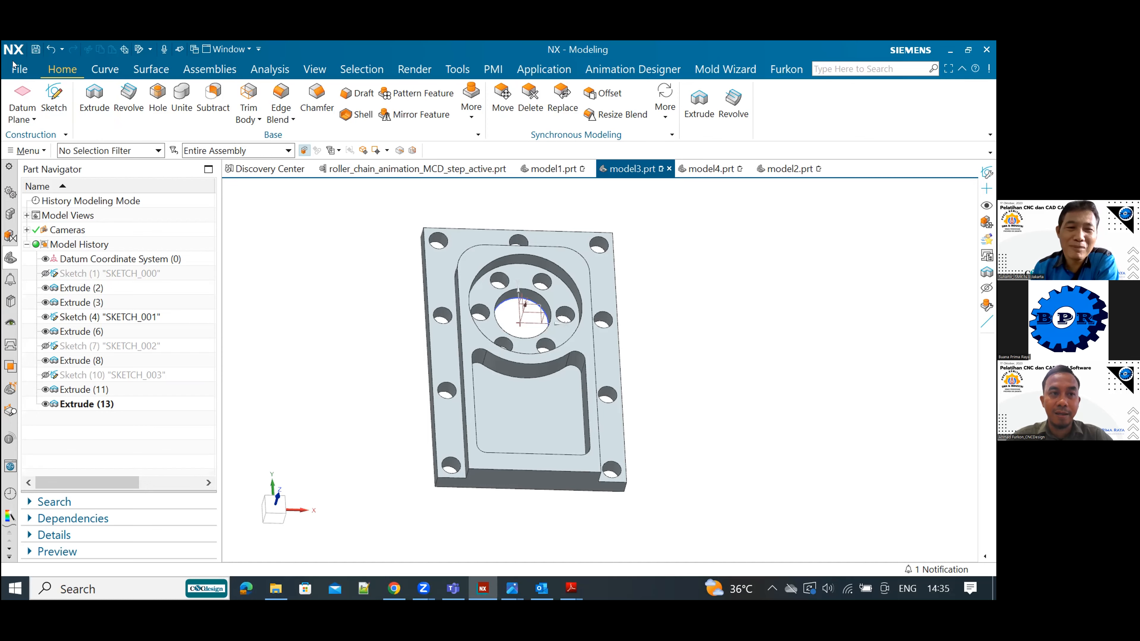
click(18, 69)
click(36, 104)
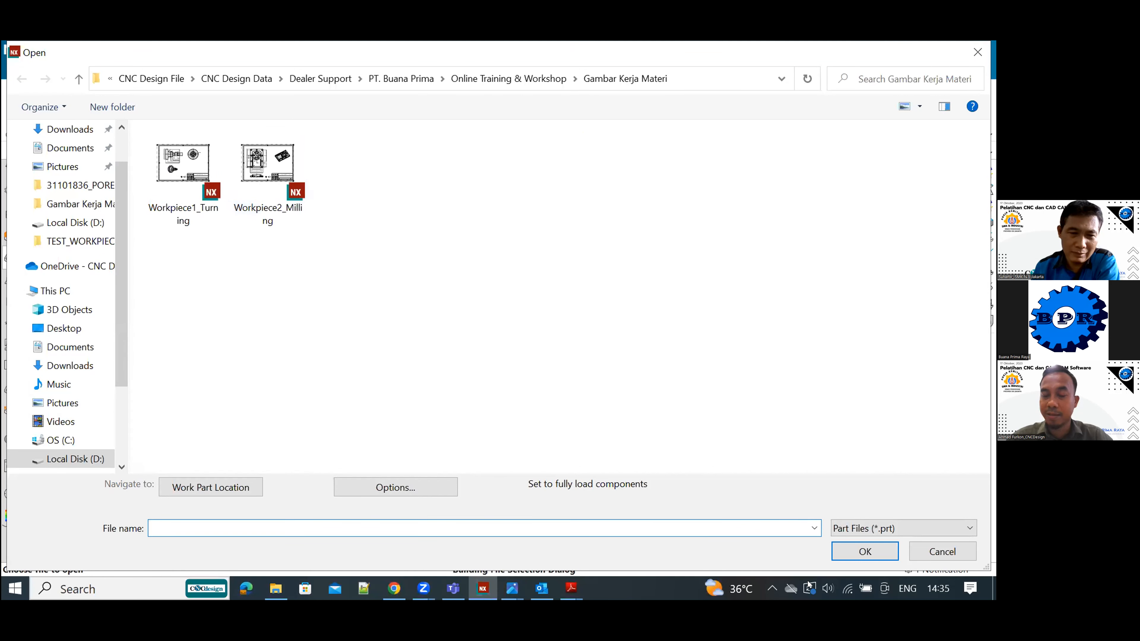
click(933, 553)
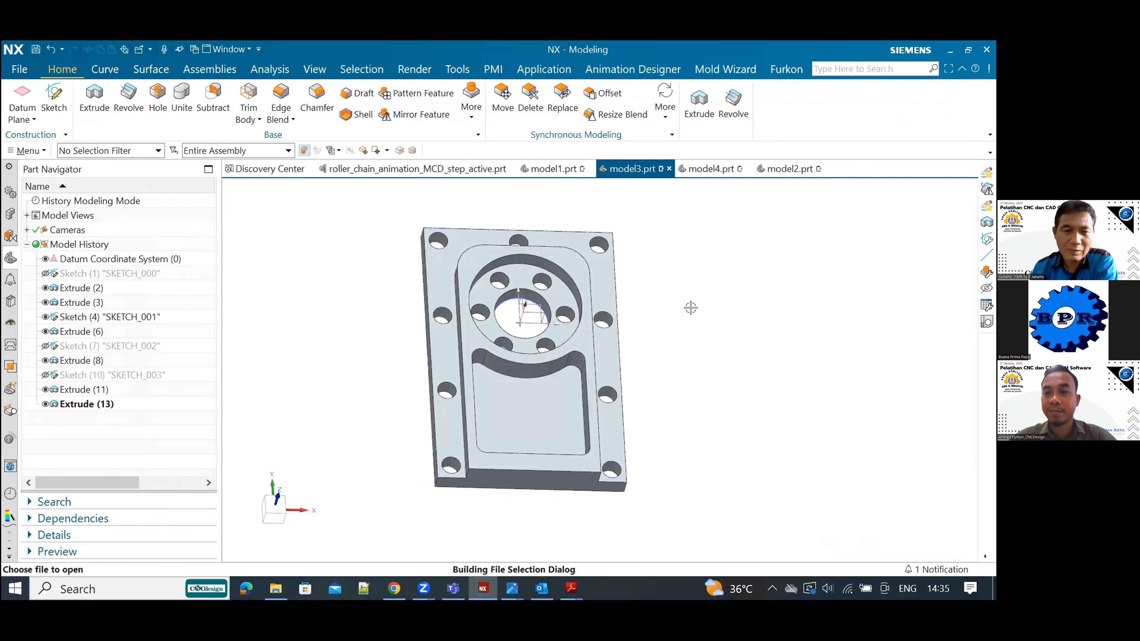
click(20, 70)
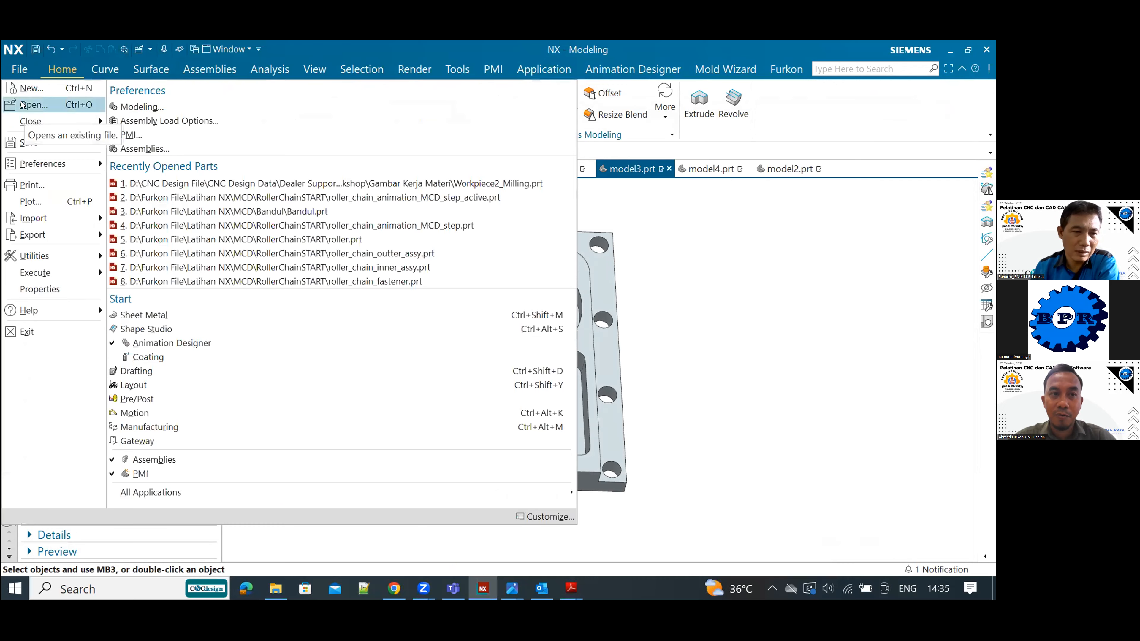
click(18, 101)
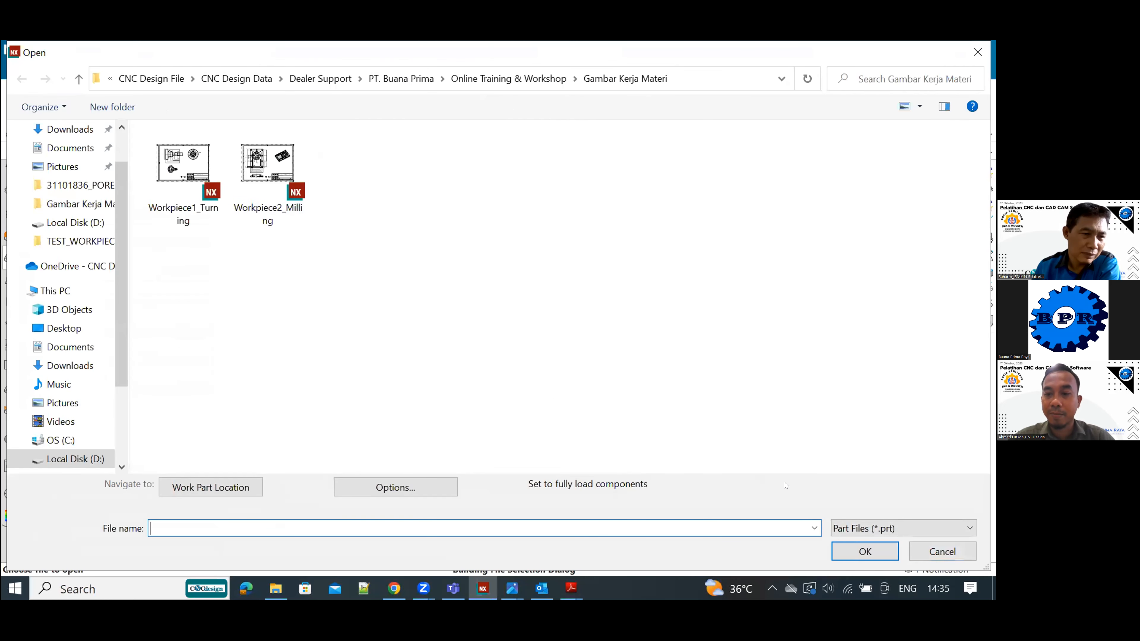
click(937, 547)
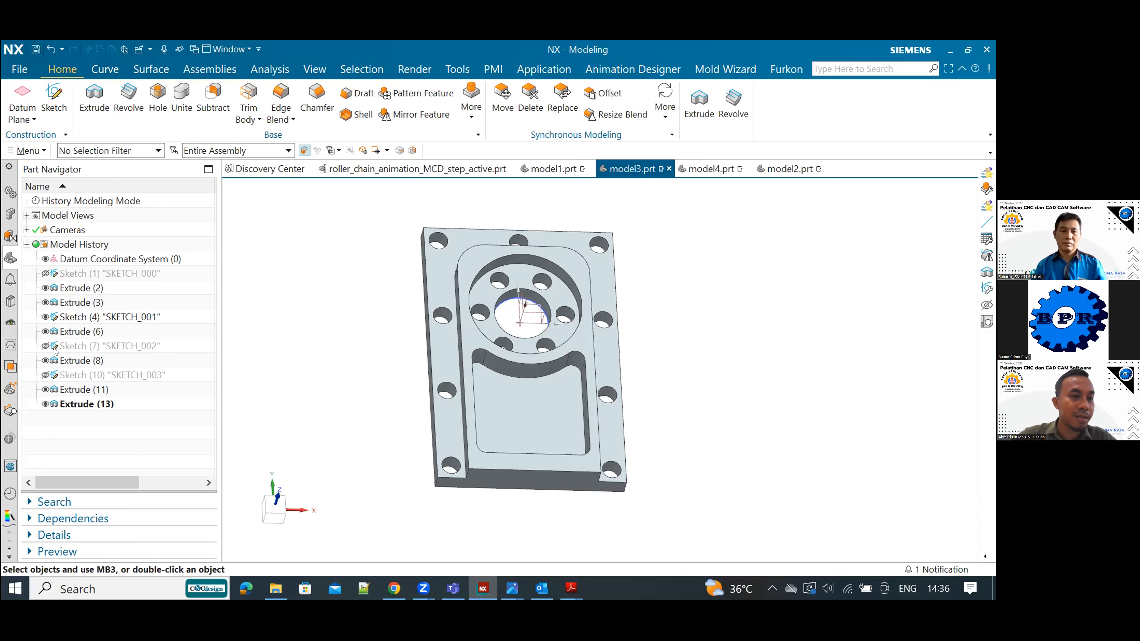
Step: Hide Sketch (4) "SKETCH_001" so that only the solid plate and the datum coordinate system are displayed
click(46, 317)
middle_drag(273, 345, 268, 377)
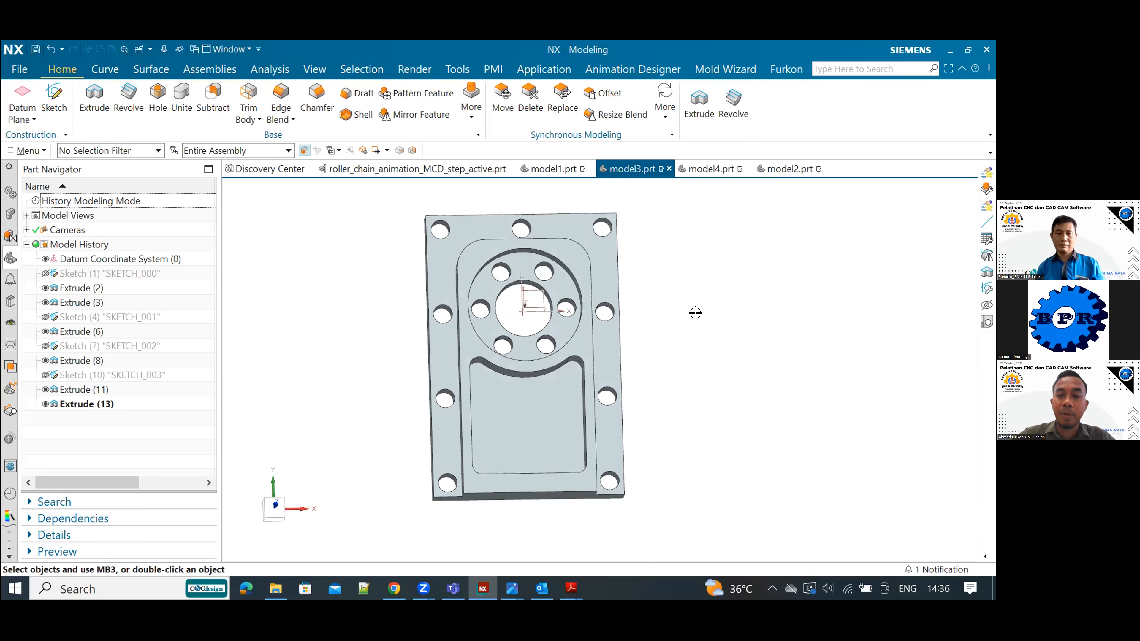
shift+middle_drag(671, 361, 647, 378)
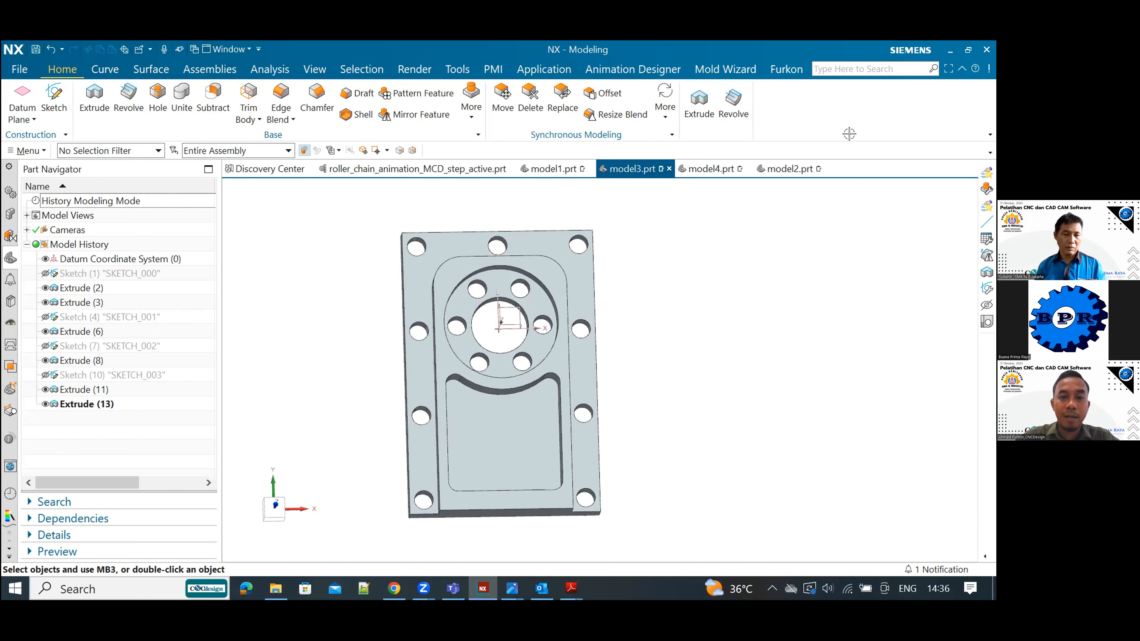
scroll(687, 344, down, 2)
mouse_move(688, 344)
middle_down()
mouse_move(679, 334)
mouse_move(697, 380)
mouse_move(696, 335)
middle_up()
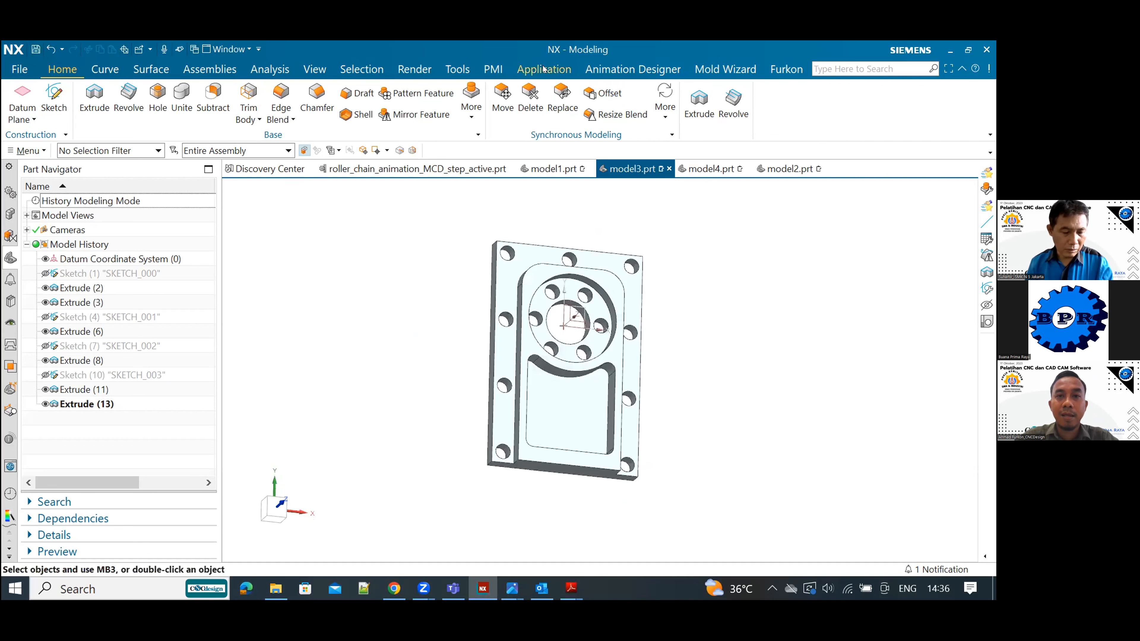
click(544, 69)
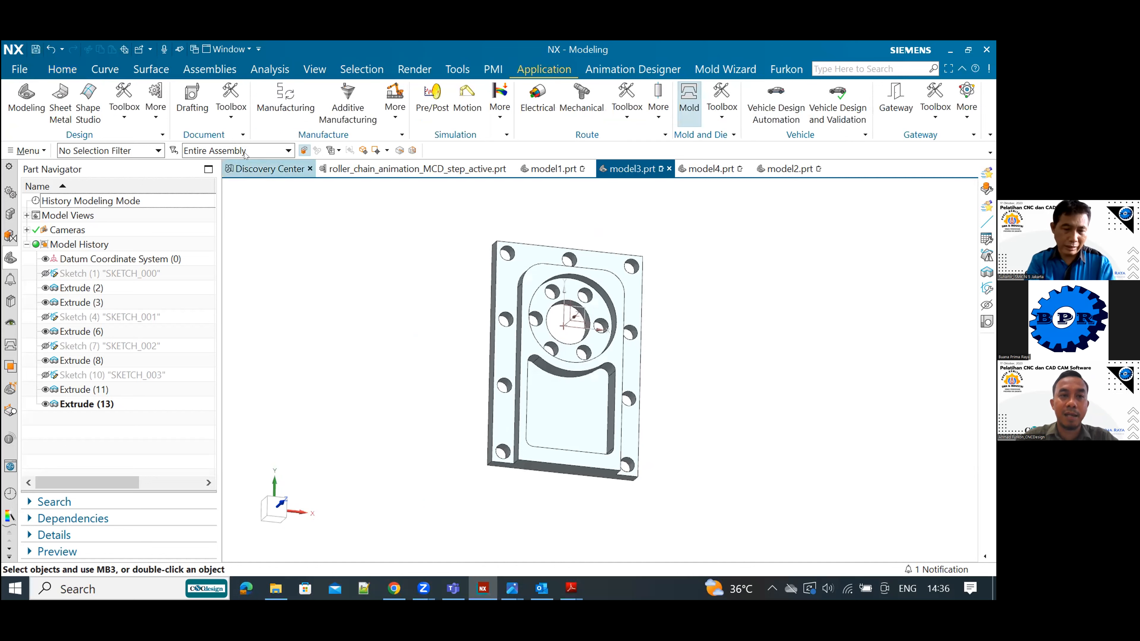
middle_drag(424, 309, 433, 340)
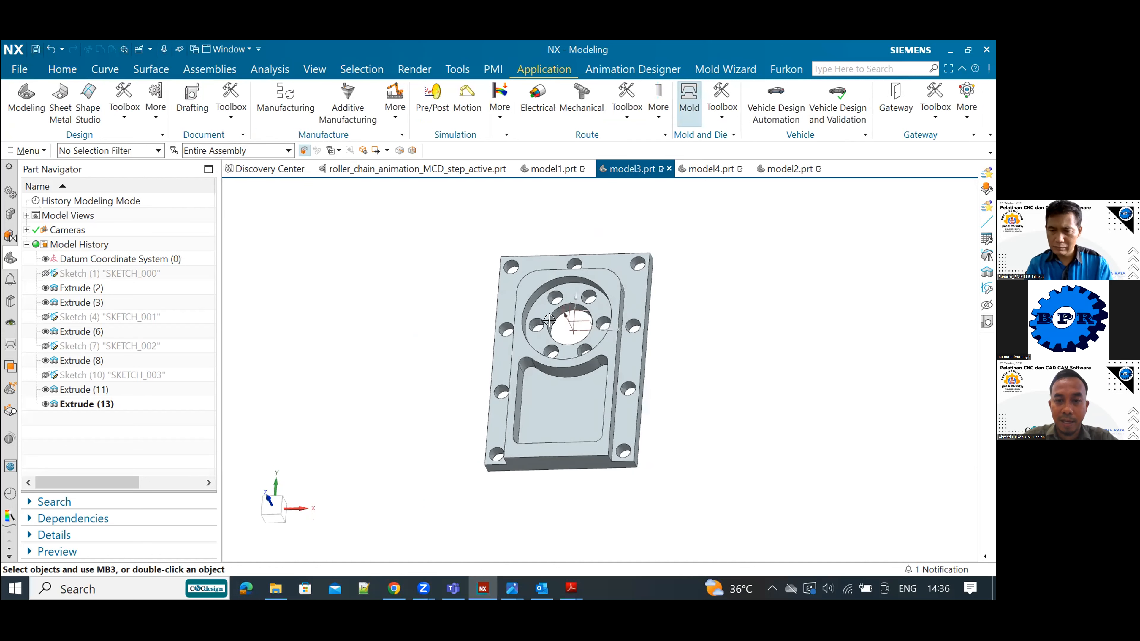
click(11, 100)
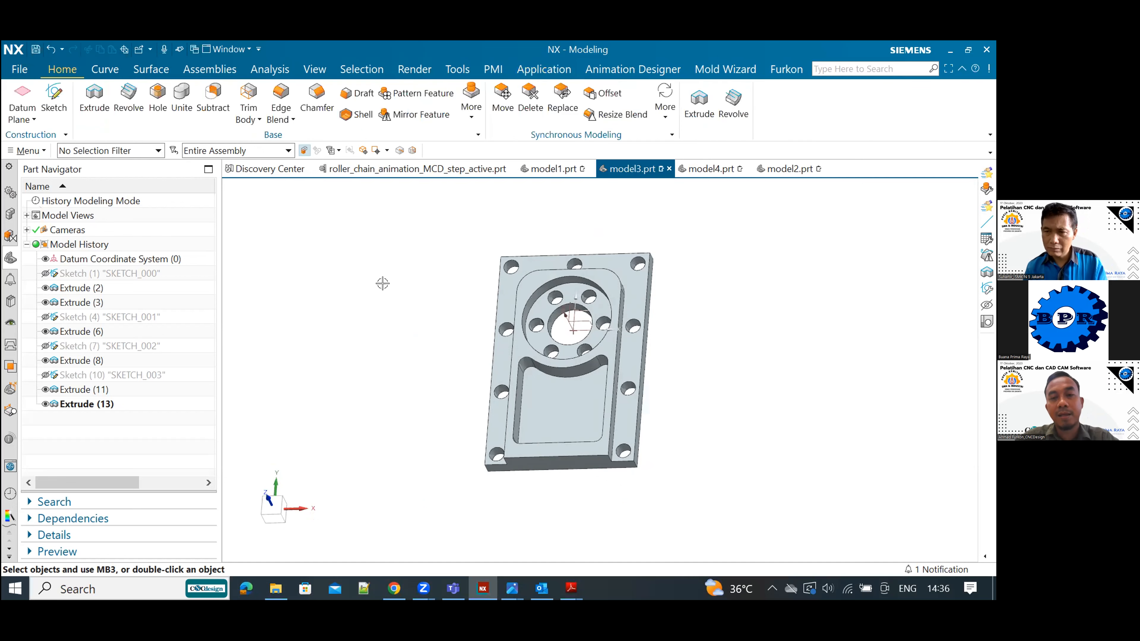
mouse_move(489, 306)
middle_down()
mouse_move(530, 287)
mouse_move(492, 290)
mouse_move(478, 311)
mouse_move(508, 314)
middle_up()
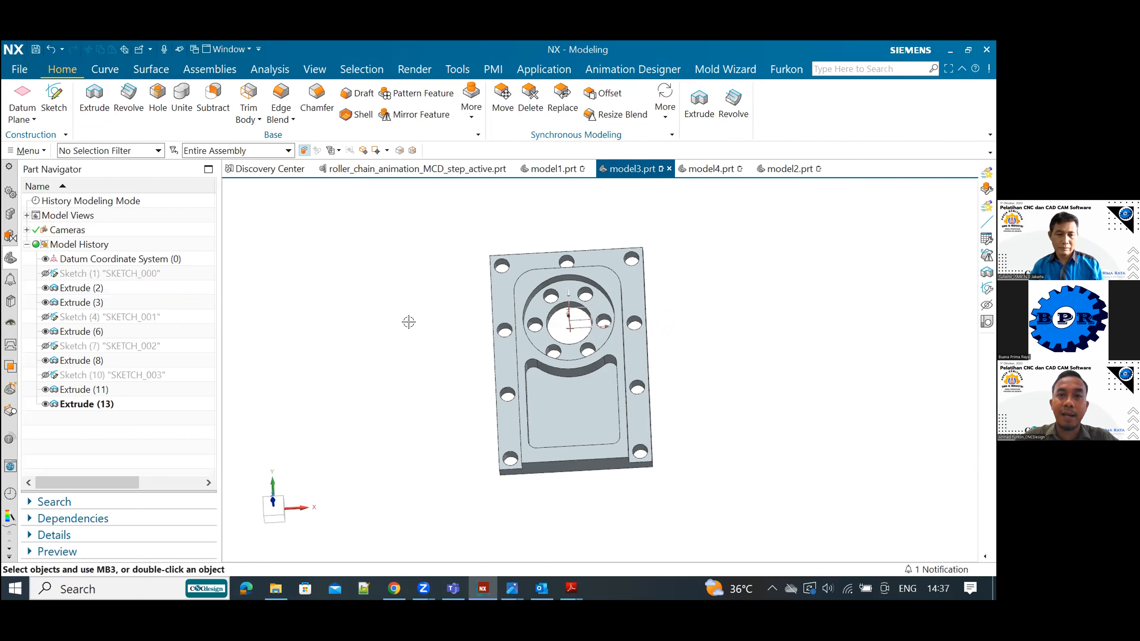
Step: Start the Manufacturing application for the plate with the cam_general session configuration and the mill_contour setup
click(550, 68)
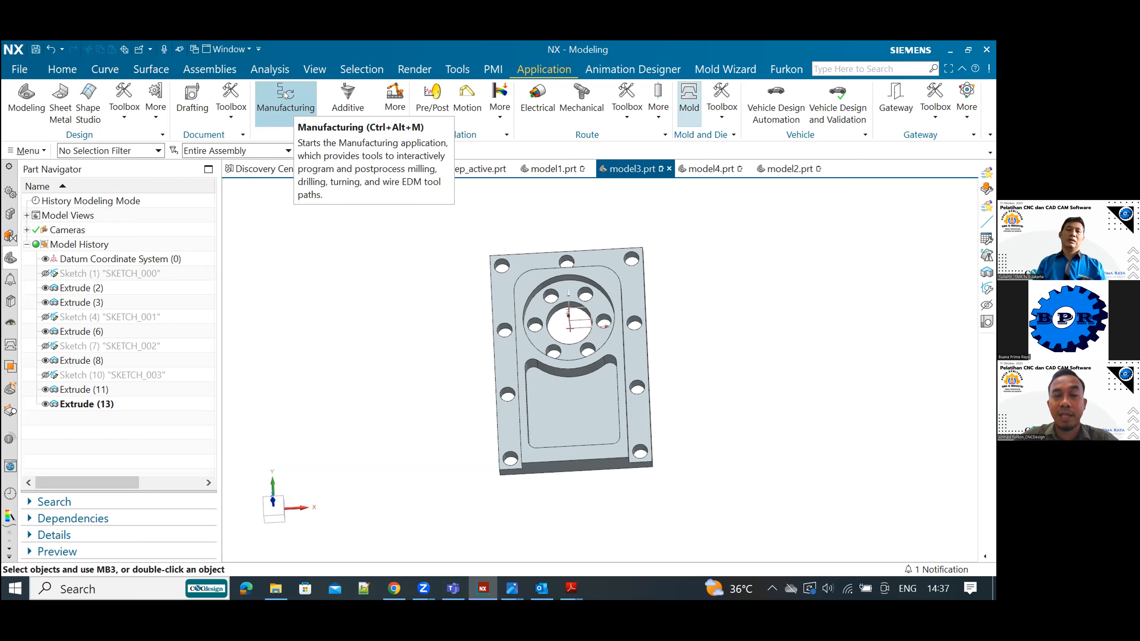
click(357, 290)
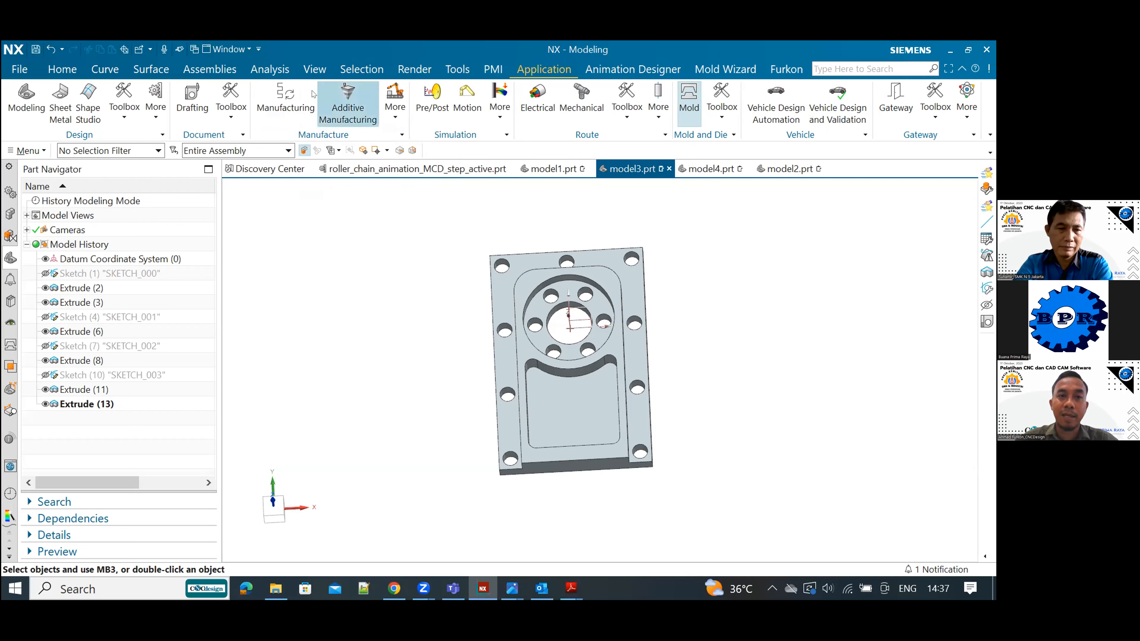
click(284, 97)
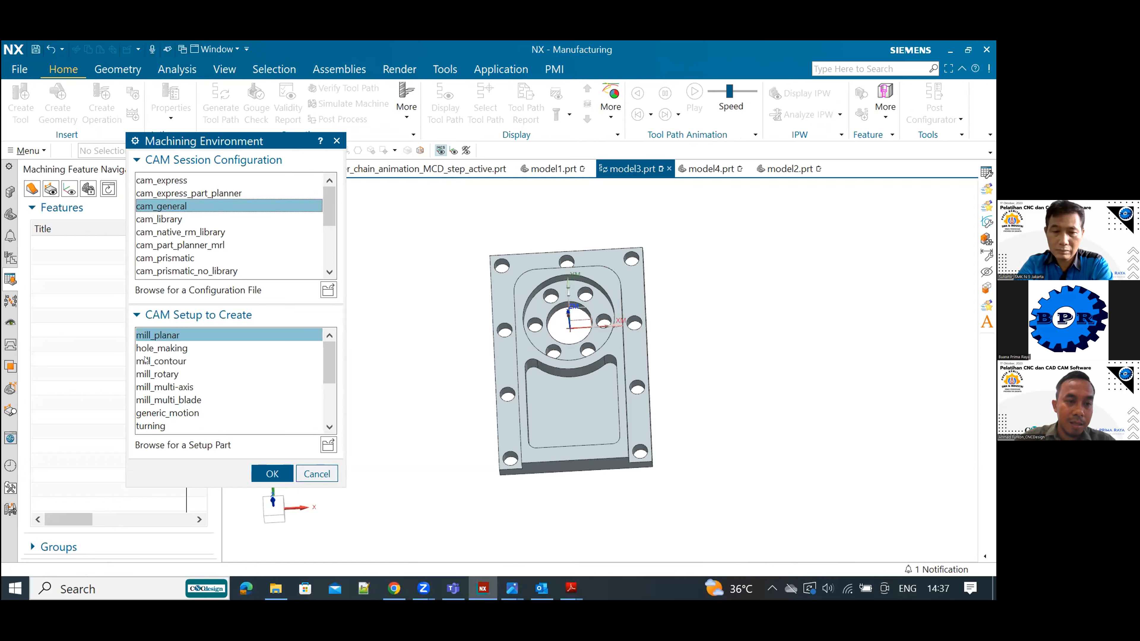
click(155, 361)
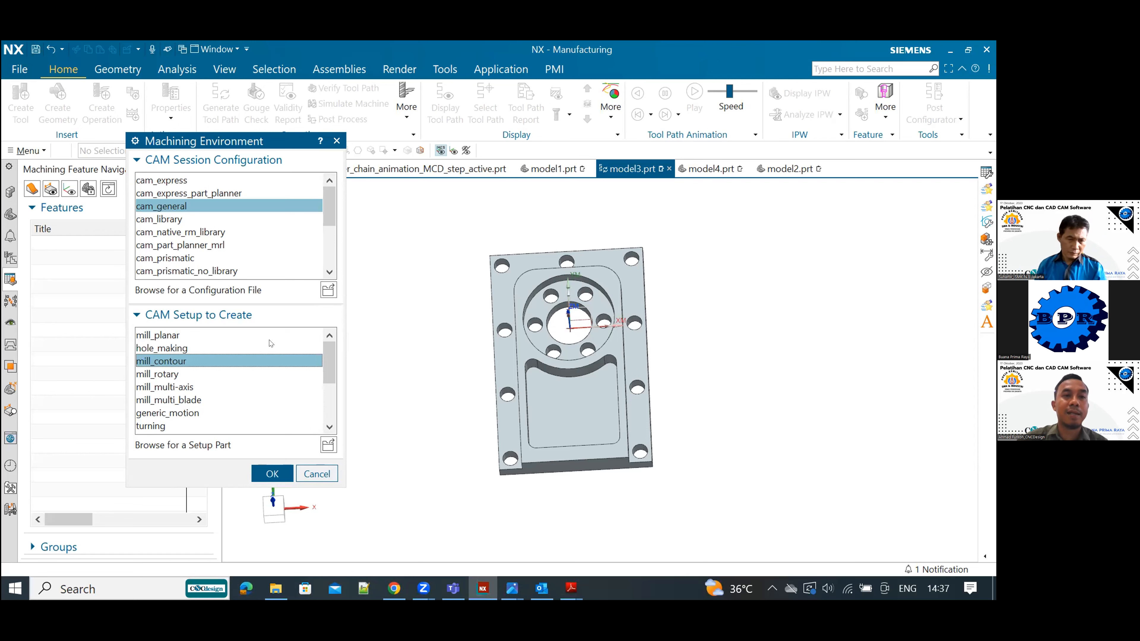
click(272, 474)
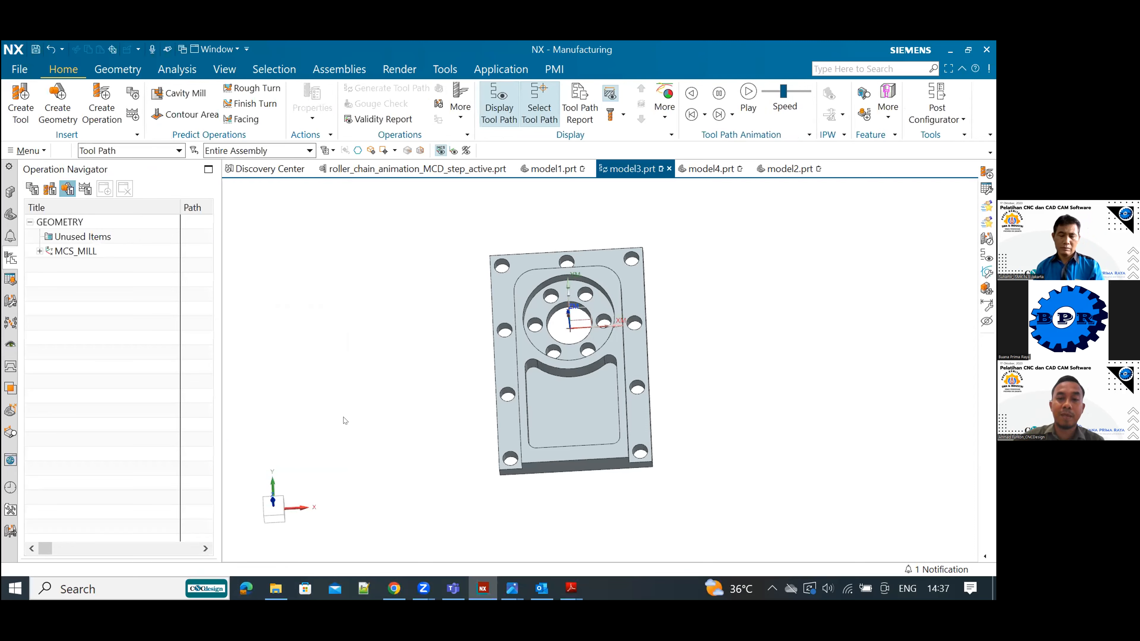
Step: Expand MCS_MILL in the geometry tree and select the WORKPIECE beneath it
middle_drag(432, 354, 523, 355)
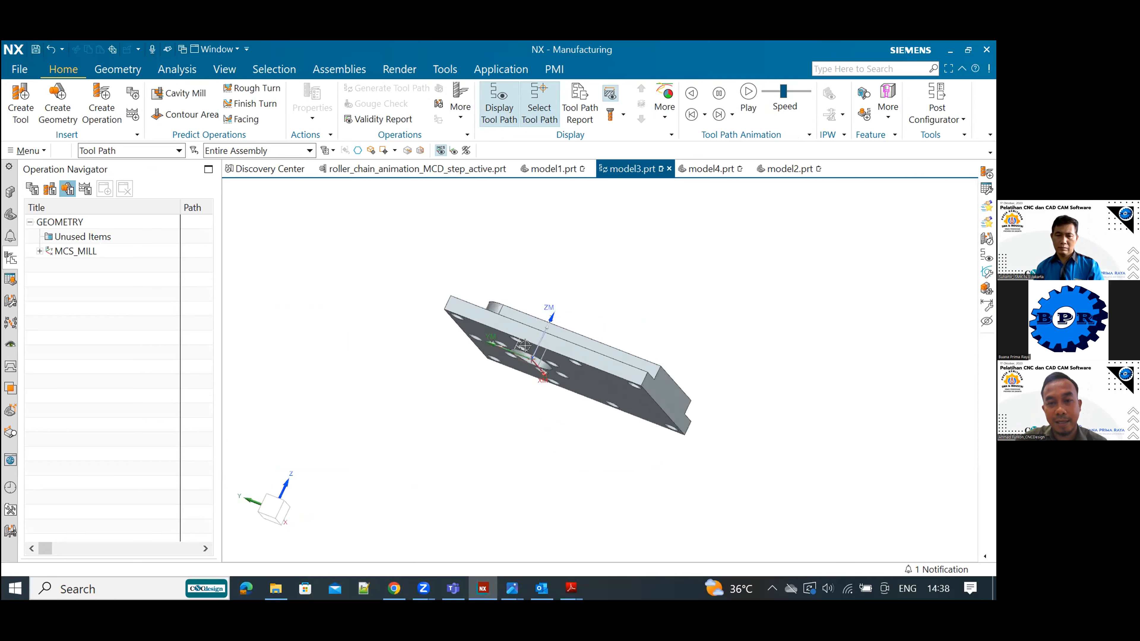
middle_drag(525, 349, 516, 375)
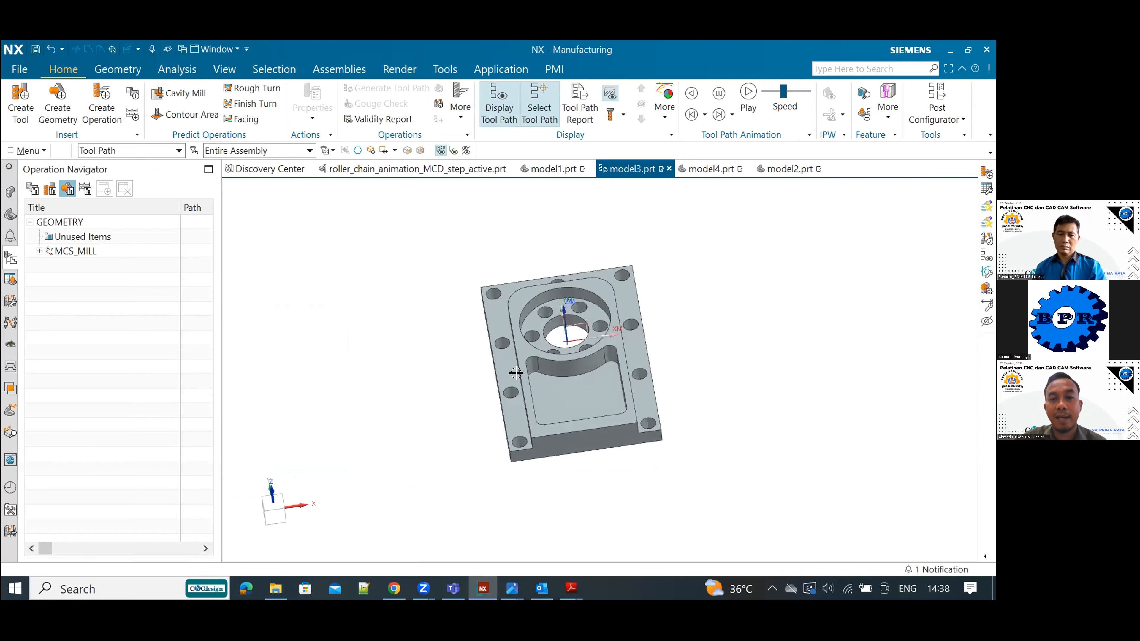
middle_drag(639, 354, 664, 362)
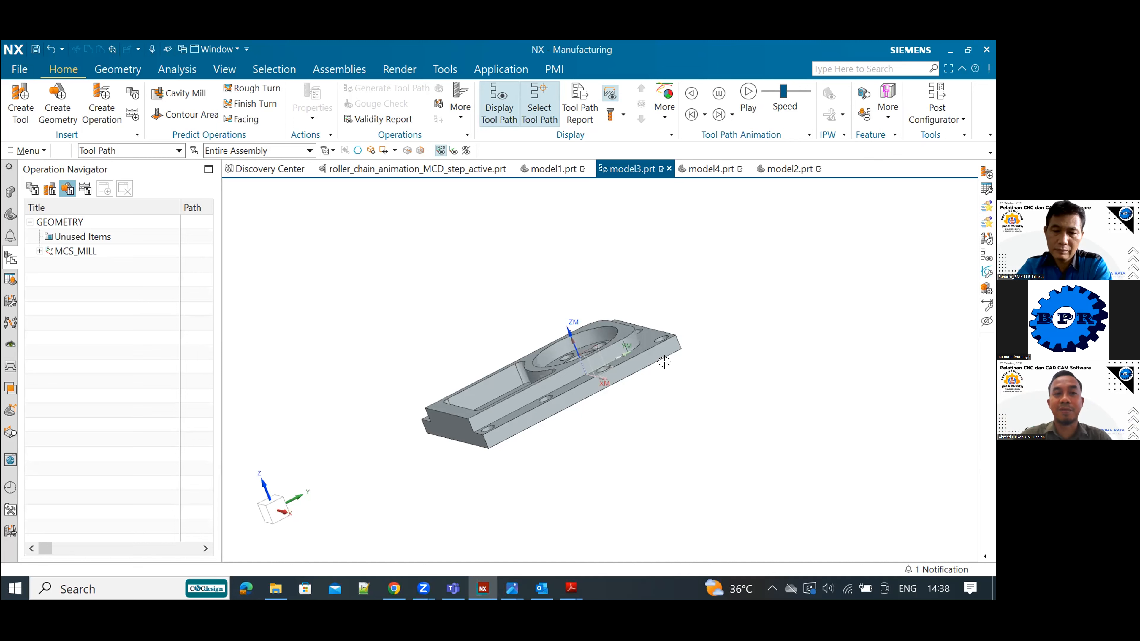
middle_drag(746, 305, 745, 329)
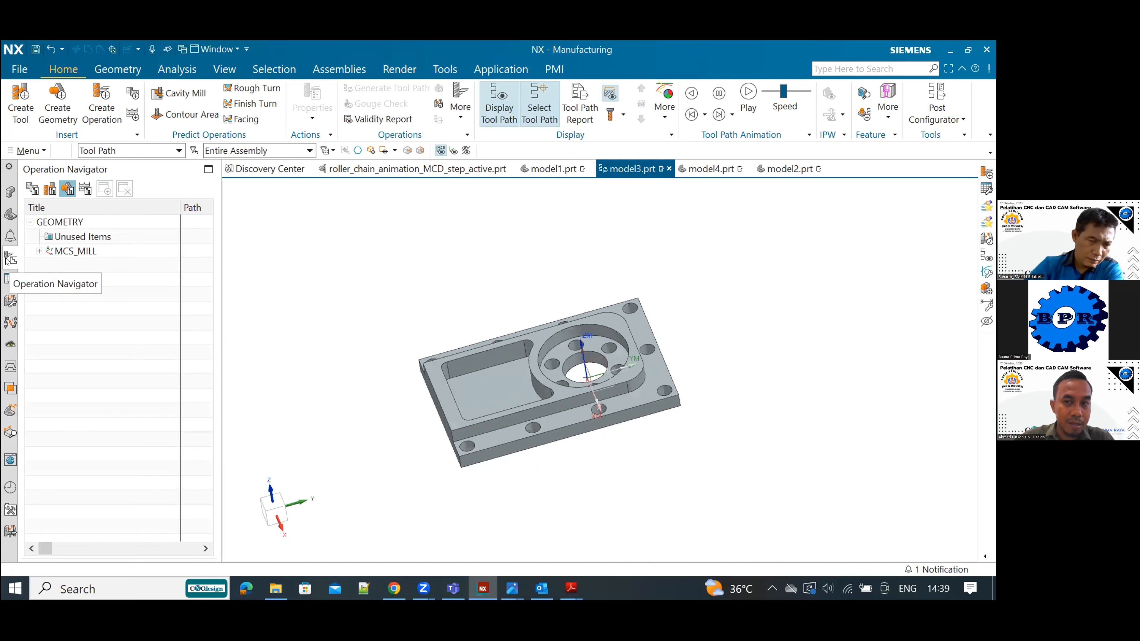
click(40, 252)
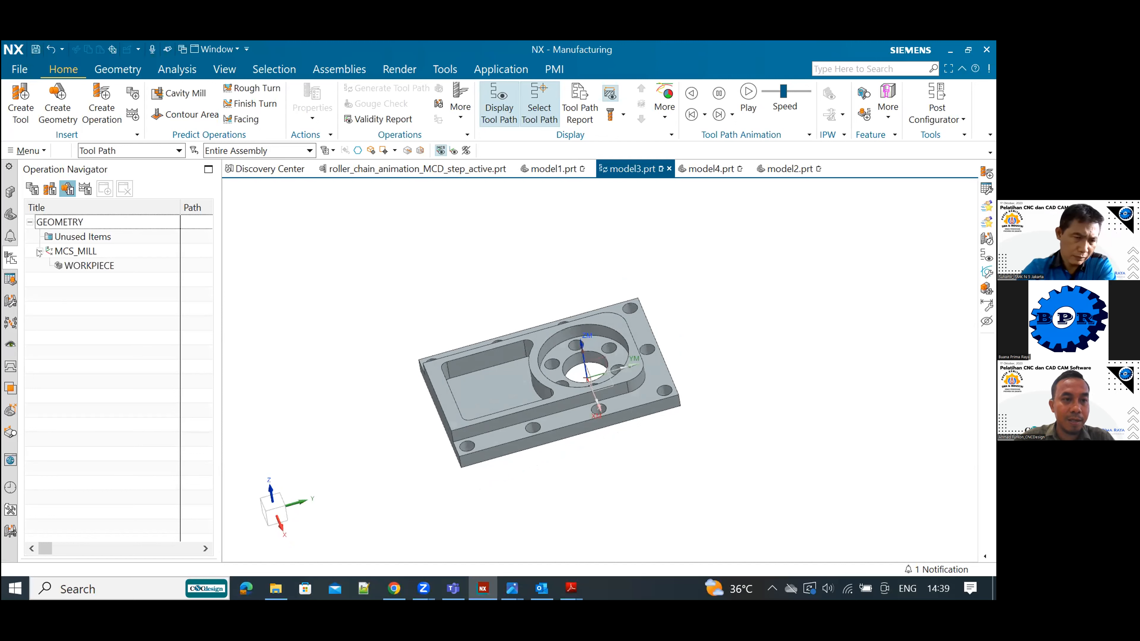
click(68, 253)
click(73, 265)
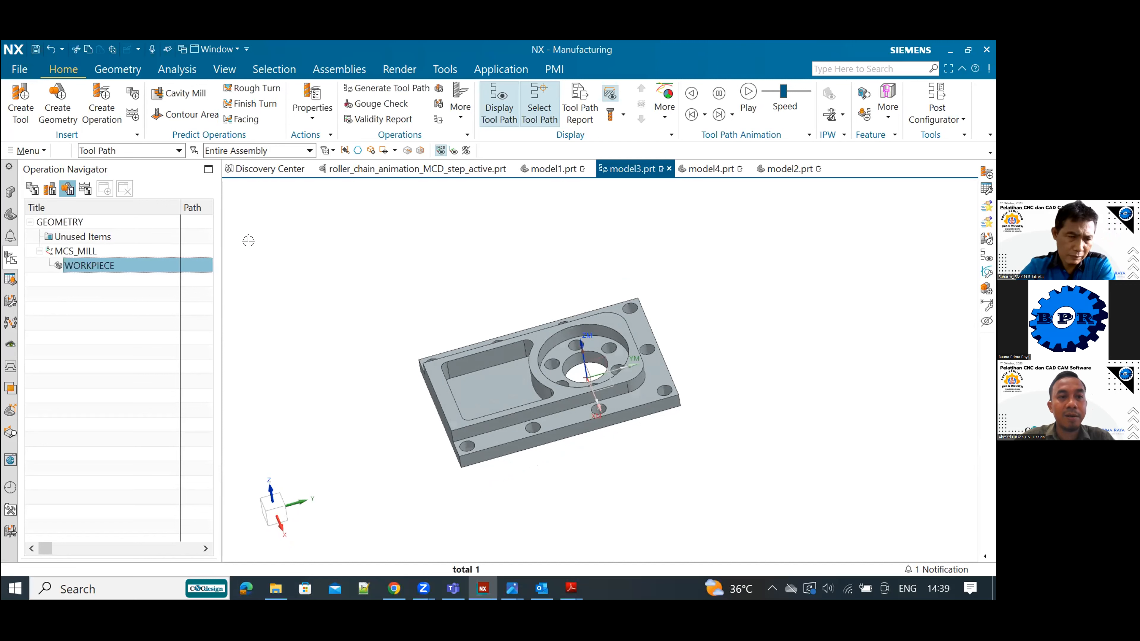
Step: Edit WORKPIECE and specify the solid plate body as its part geometry
click(441, 230)
middle_drag(404, 321, 440, 339)
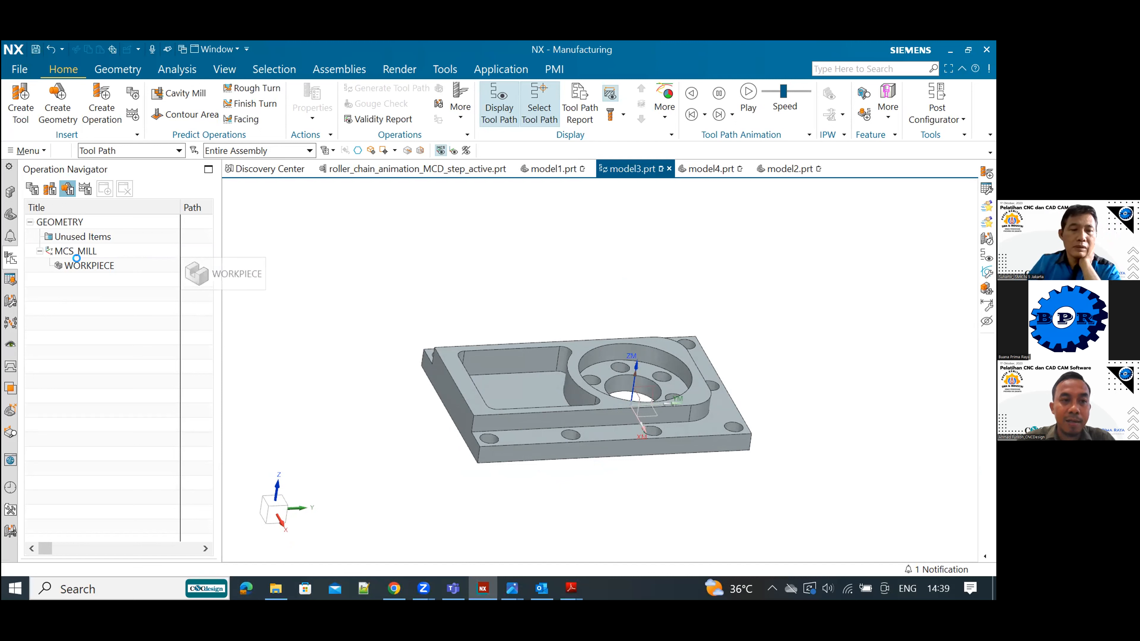
click(85, 267)
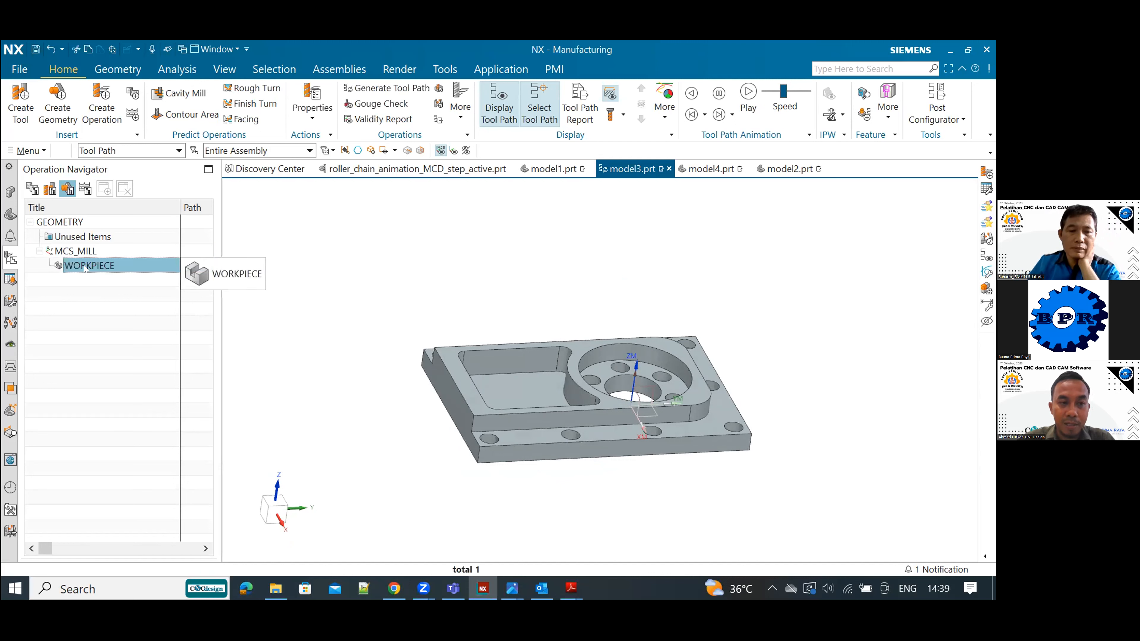
right_click(85, 268)
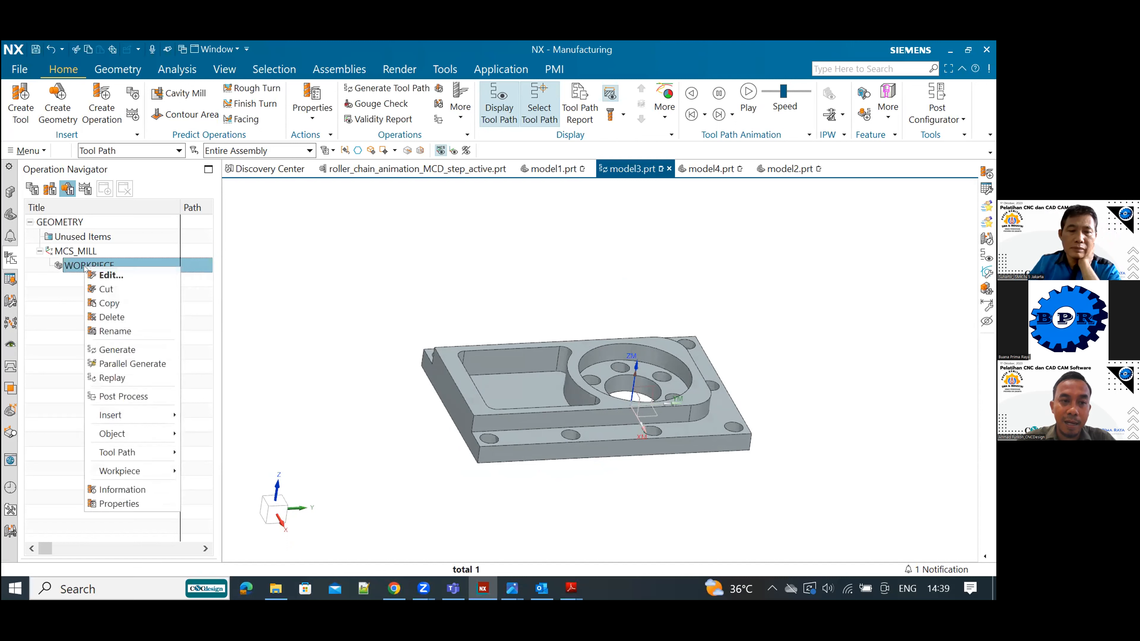
click(87, 272)
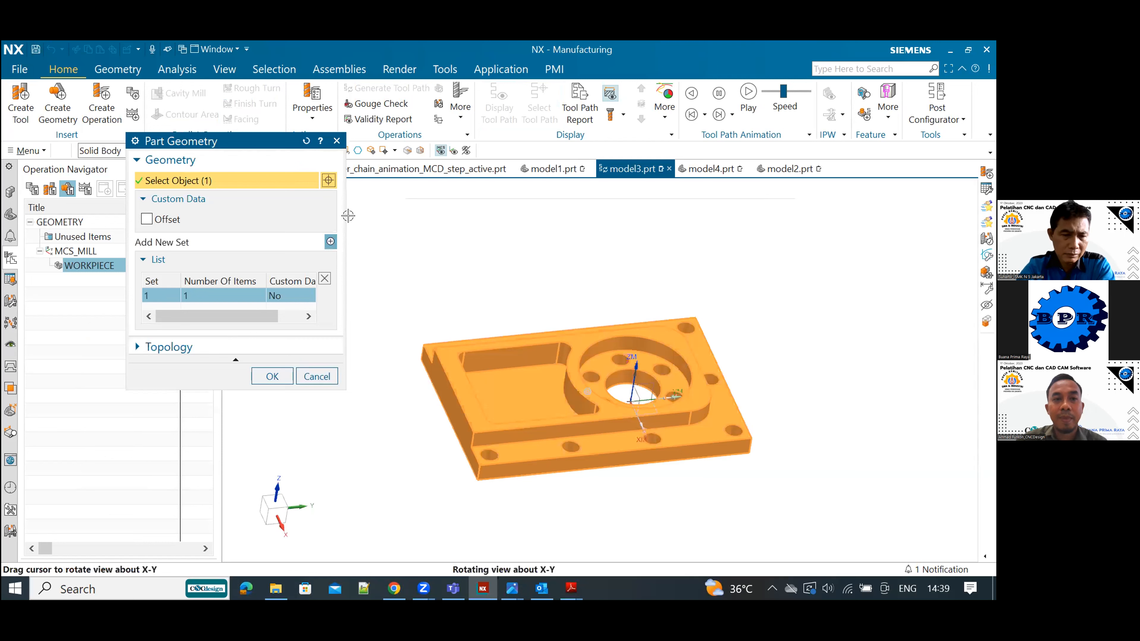
middle_drag(348, 216, 359, 253)
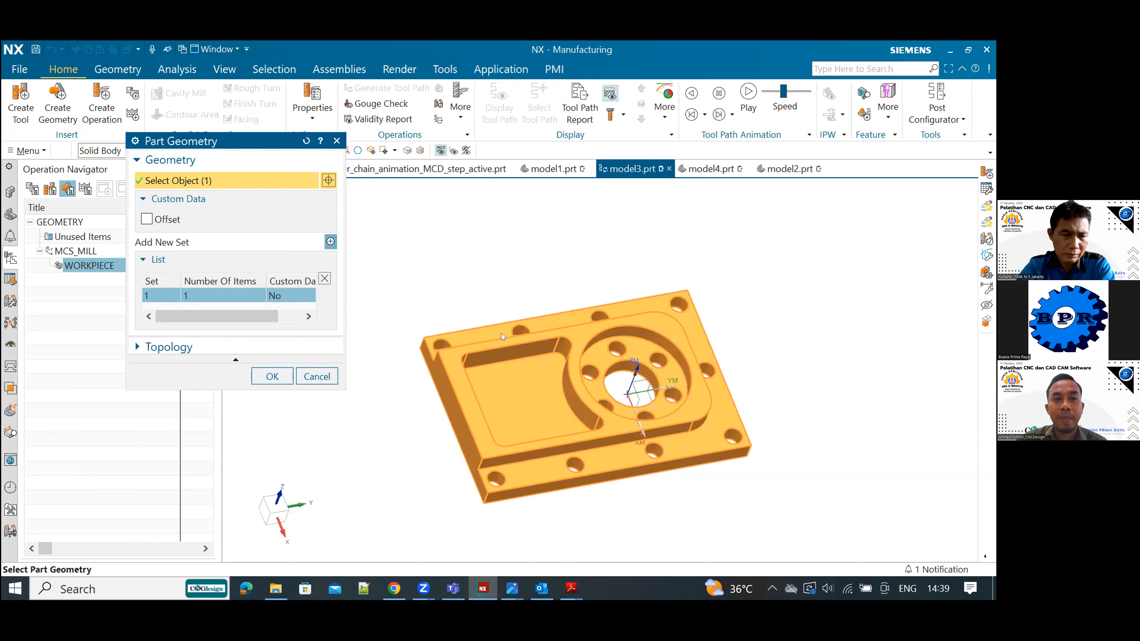
middle_click(551, 343)
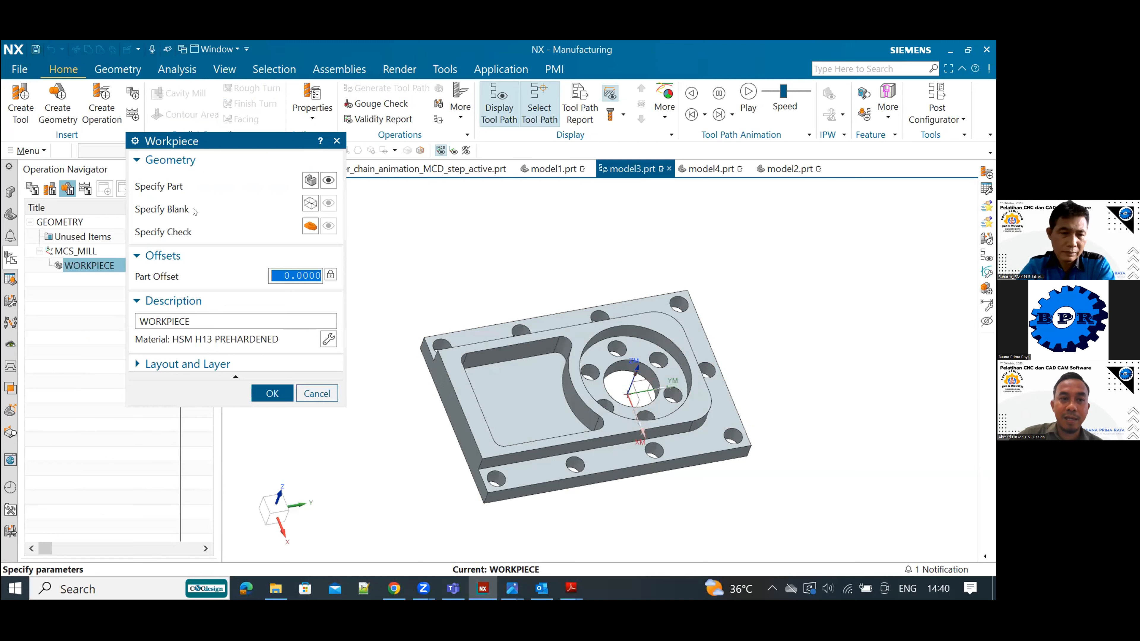
Step: Specify the workpiece's blank geometry as a Bounding Block around the plate
click(310, 204)
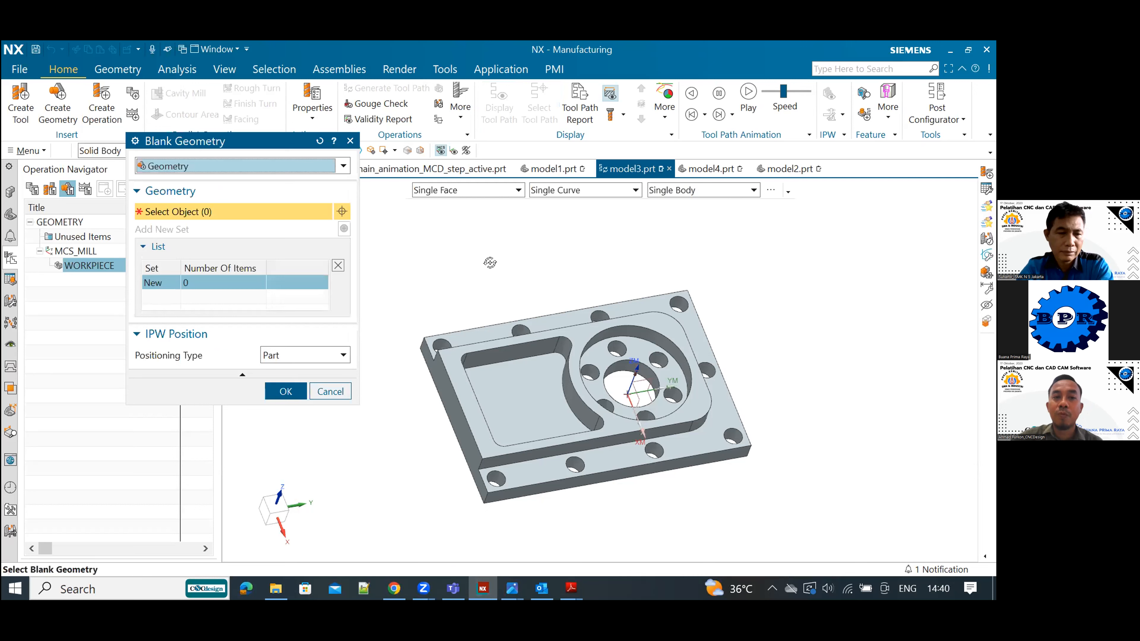
middle_drag(497, 288, 497, 288)
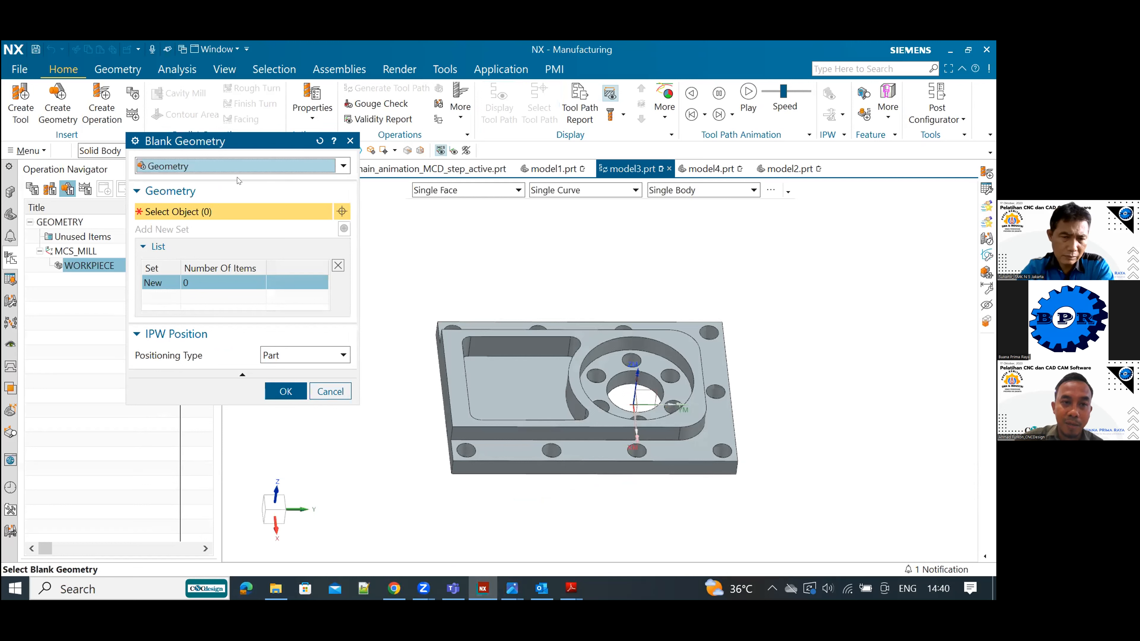
click(211, 167)
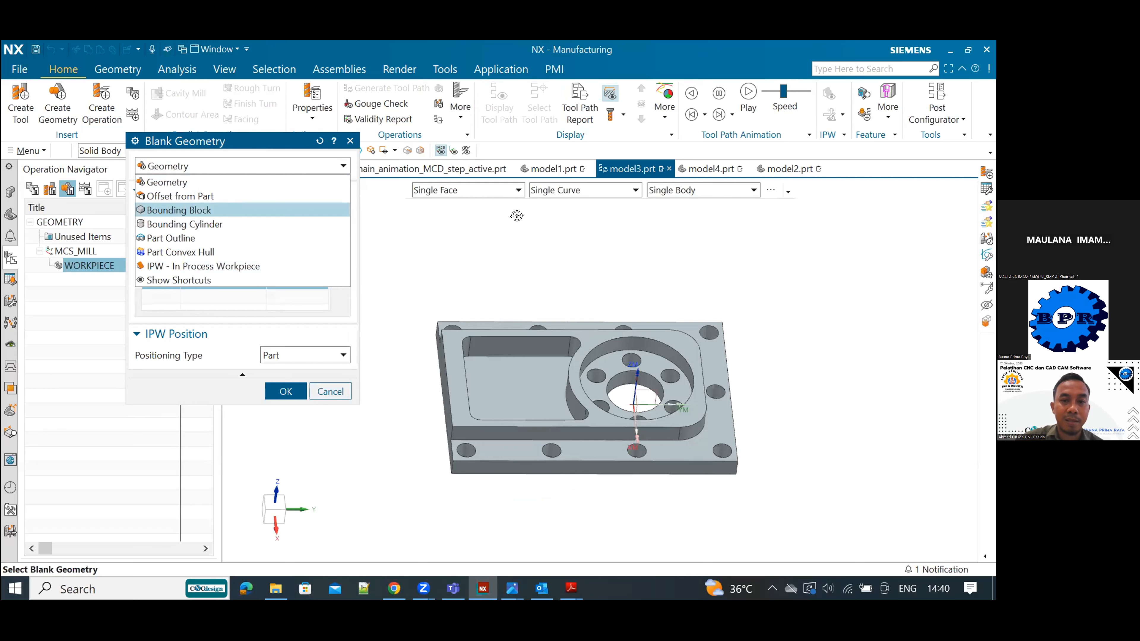
middle_drag(522, 206, 768, 377)
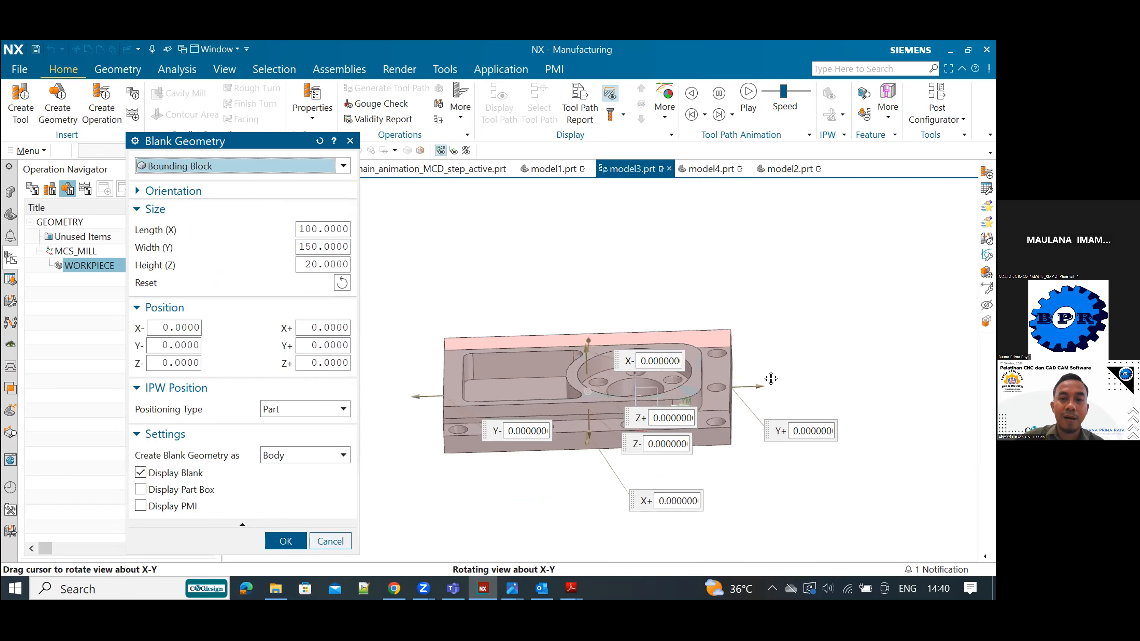
Step: Shift the blank block about 11.8 mm along positive Y and set its length (X) to 105 mm
drag(782, 373, 755, 373)
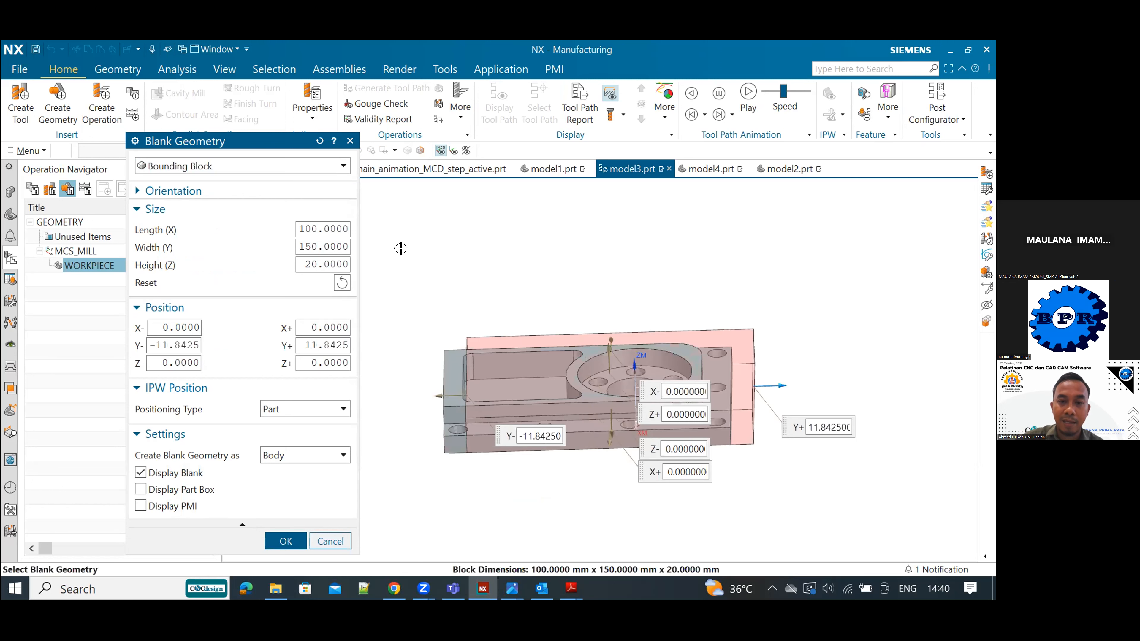
mouse_move(317, 230)
mouse_down()
mouse_move(267, 234)
mouse_move(297, 230)
mouse_up()
text(105)
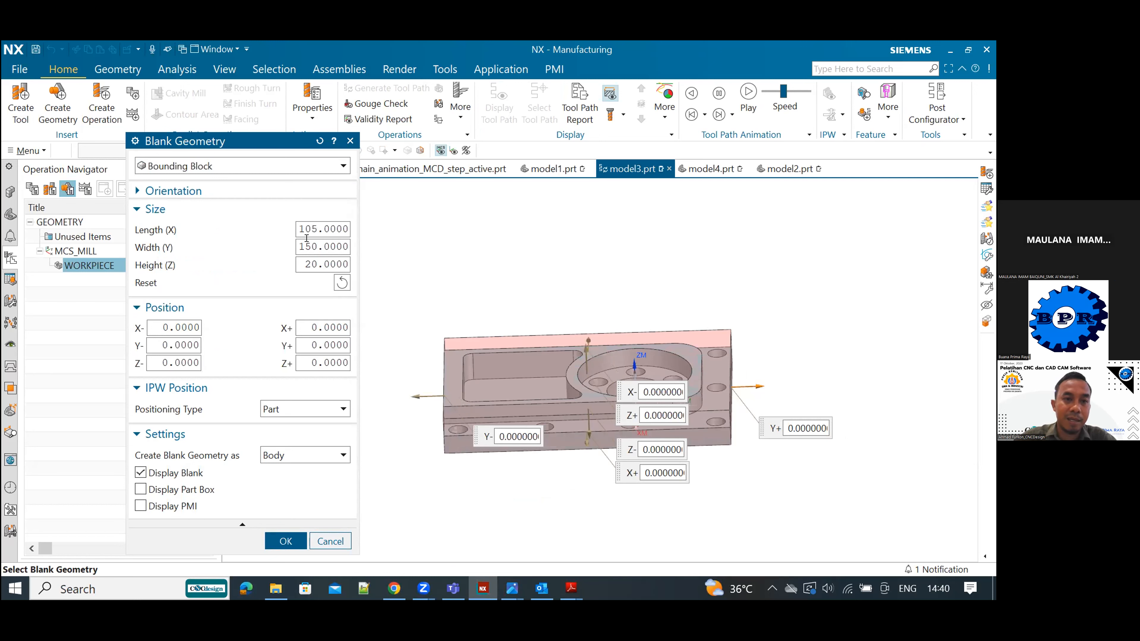
Step: Try to set the blank block's width (Y) to 155 mm
drag(311, 247, 322, 222)
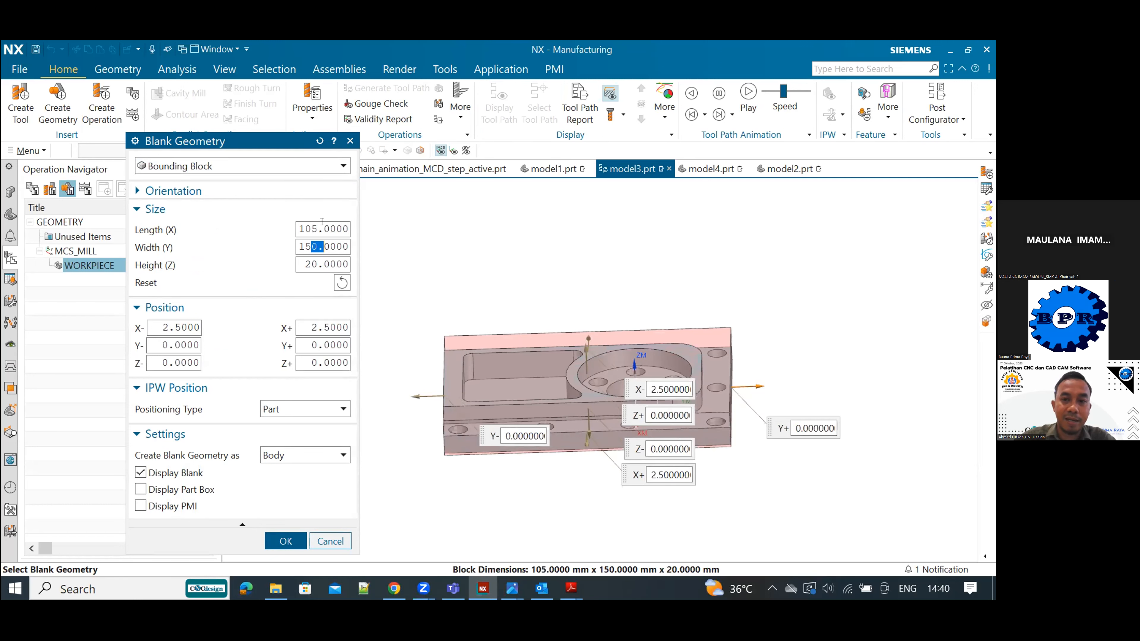
text(5)
text(0)
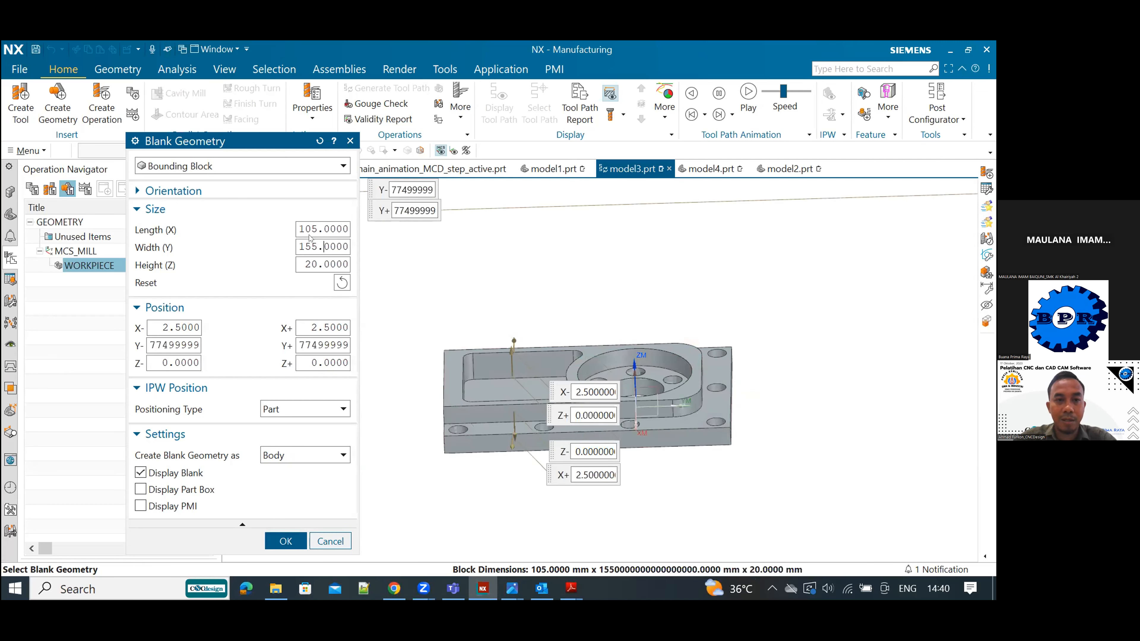
click(506, 314)
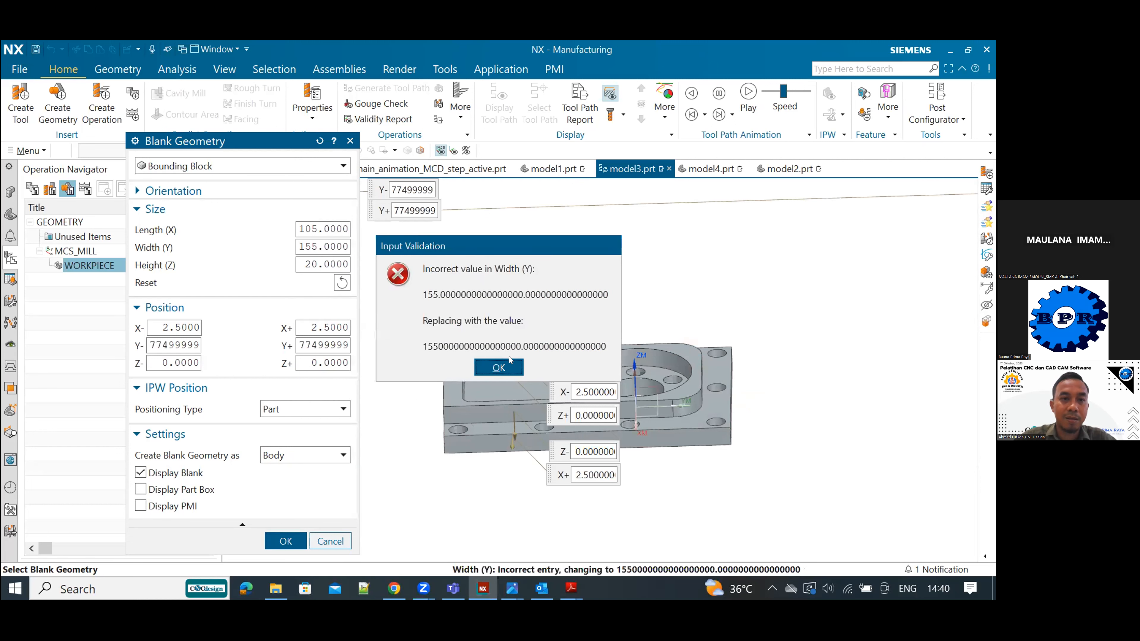
click(502, 366)
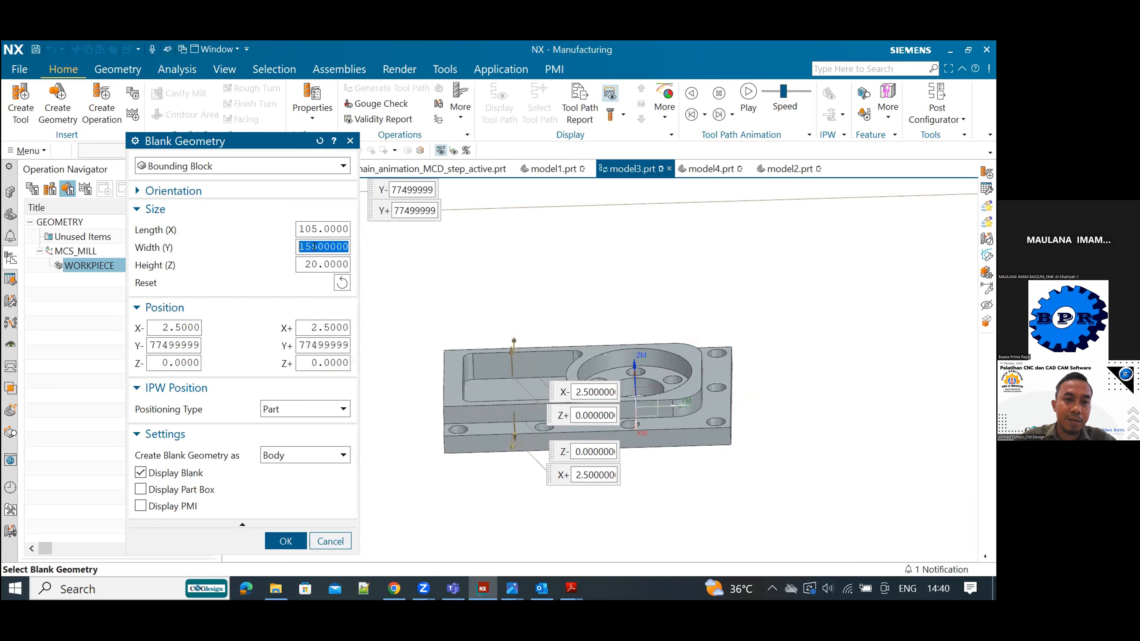
text(155)
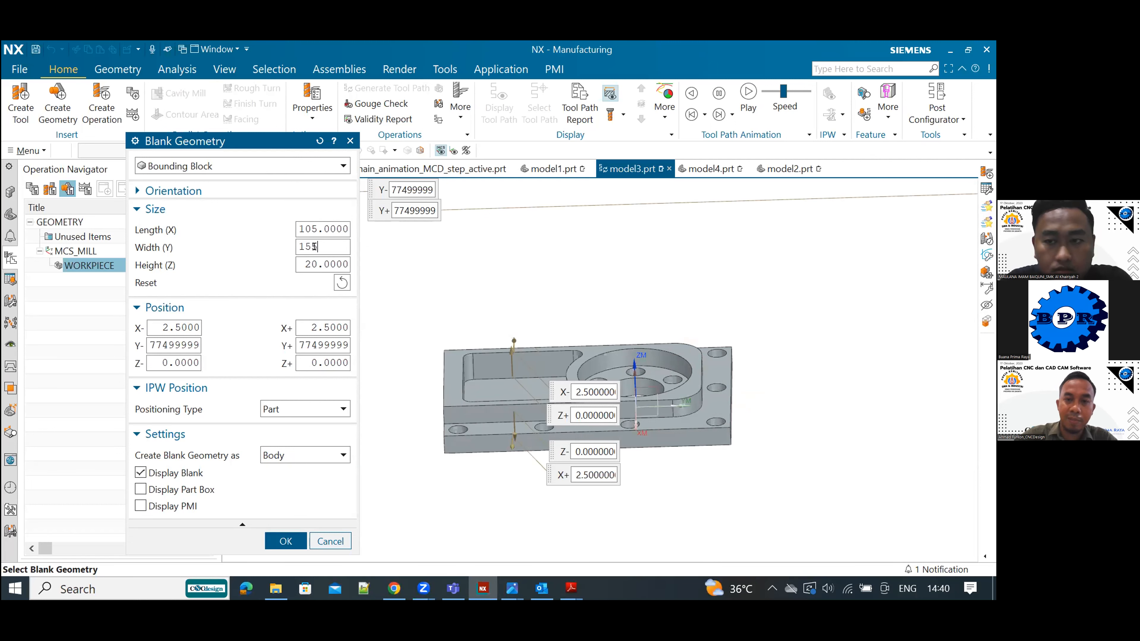
key(Return)
Step: Reset the blank block's size and position to the plate's bounding dimensions
middle_drag(661, 320, 341, 236)
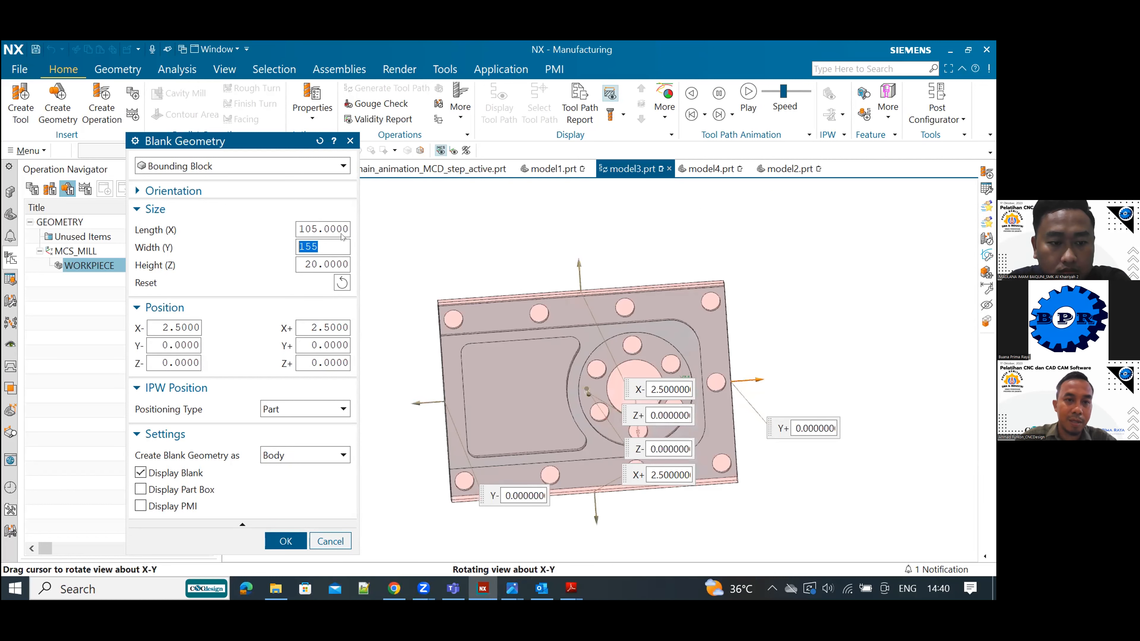
click(322, 263)
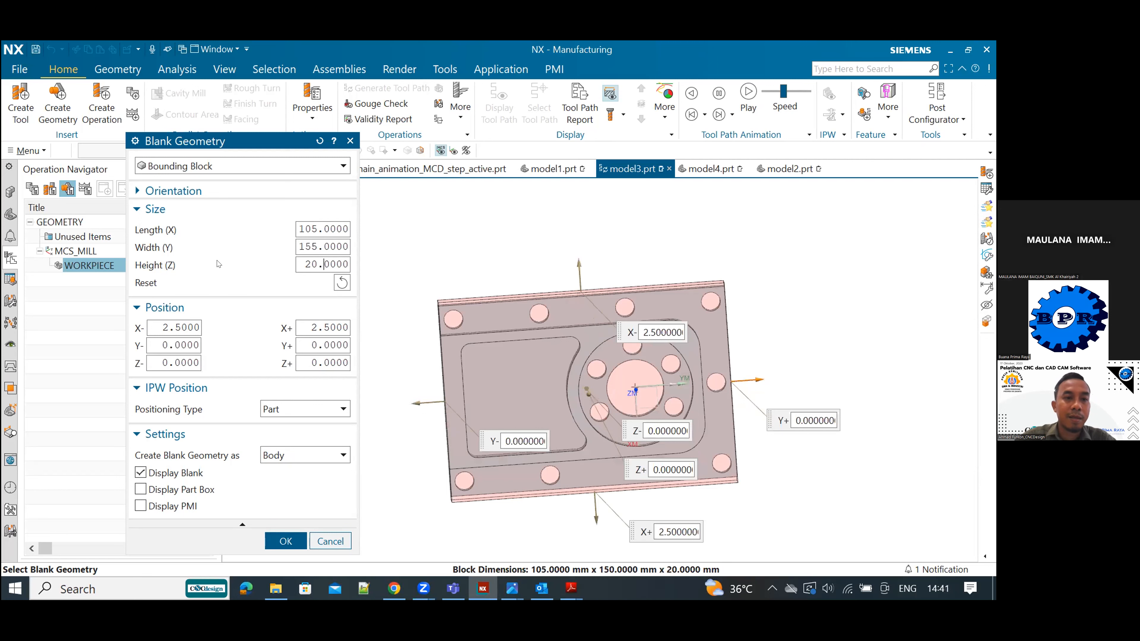
click(341, 283)
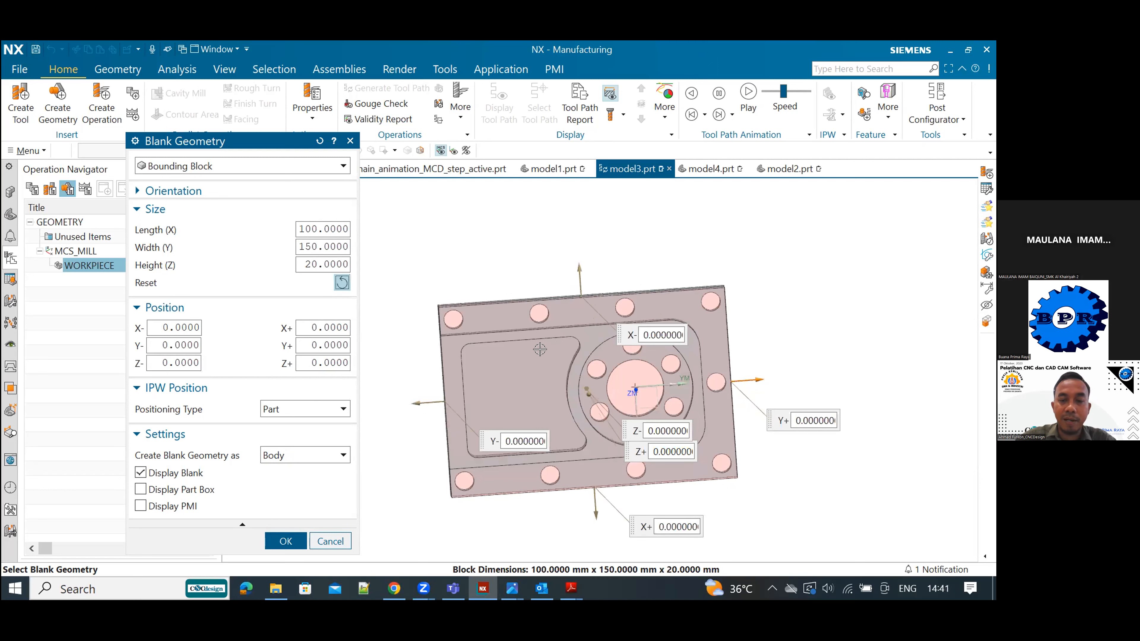
Step: Confirm the 100 × 150 × 20 mm bounding block as blank geometry and accept the workpiece definition
middle_drag(529, 281, 374, 358)
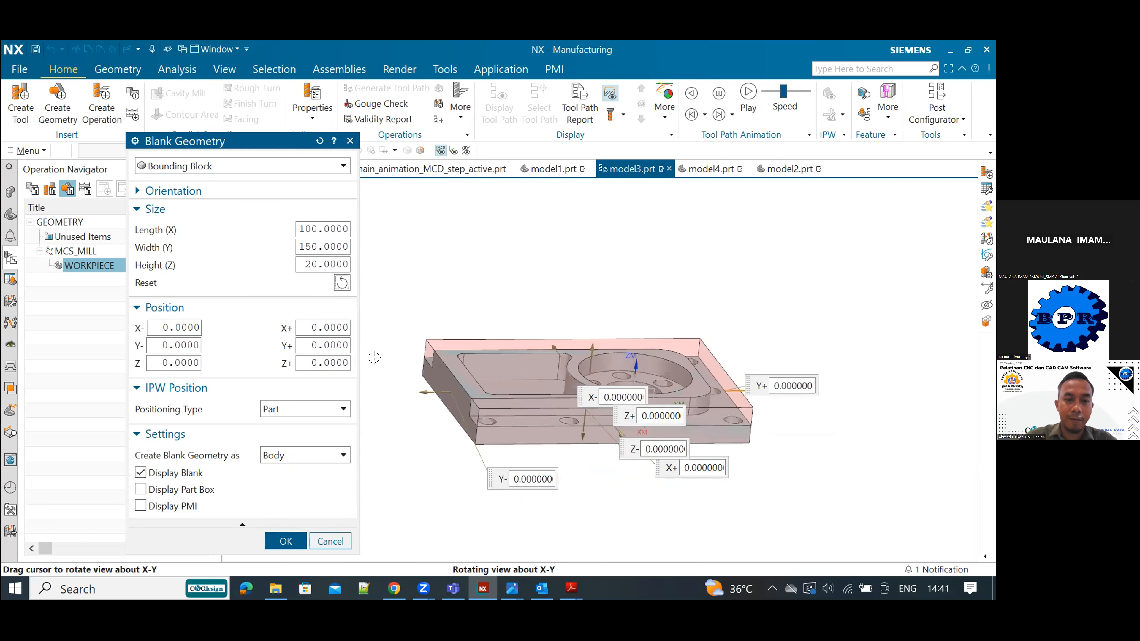
click(140, 472)
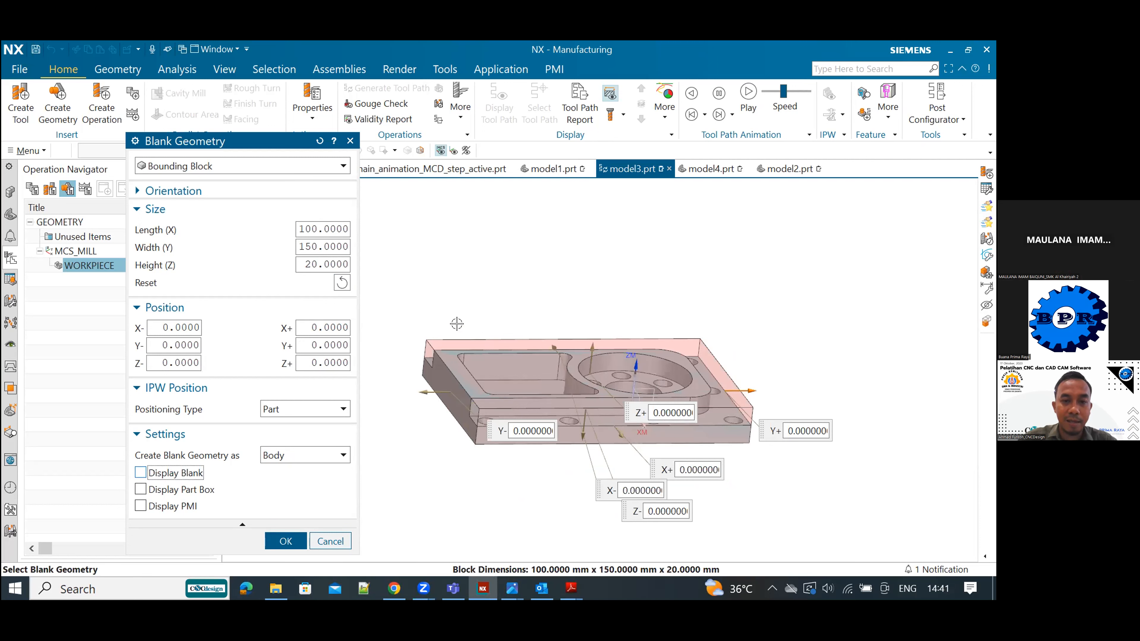
middle_drag(428, 334, 389, 344)
scroll(490, 292, down, 3)
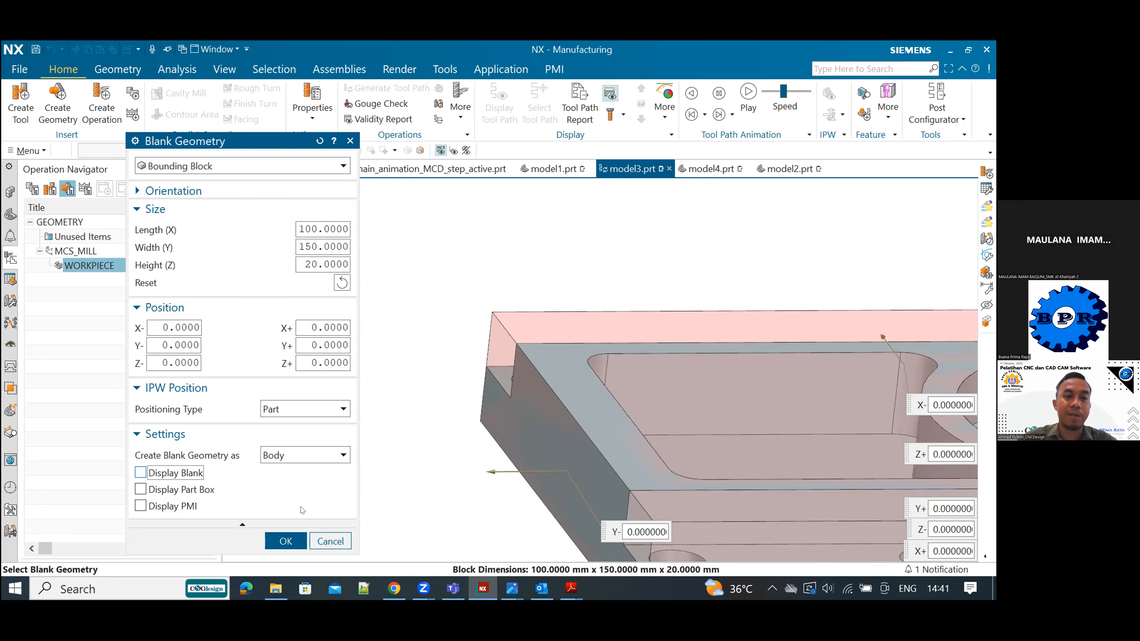
click(277, 543)
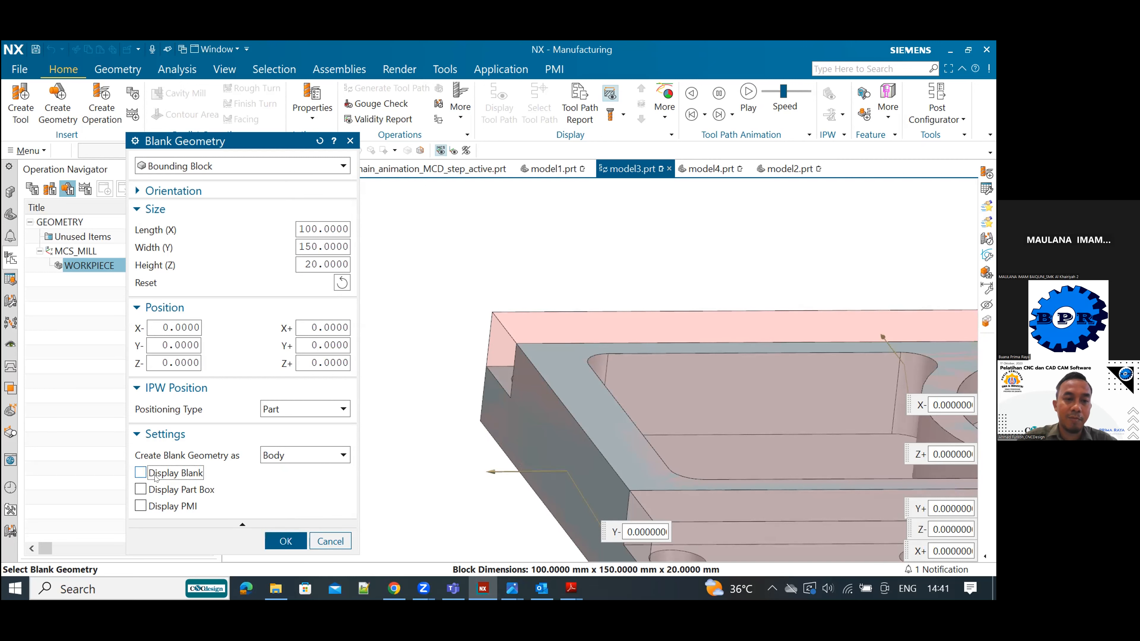
click(285, 542)
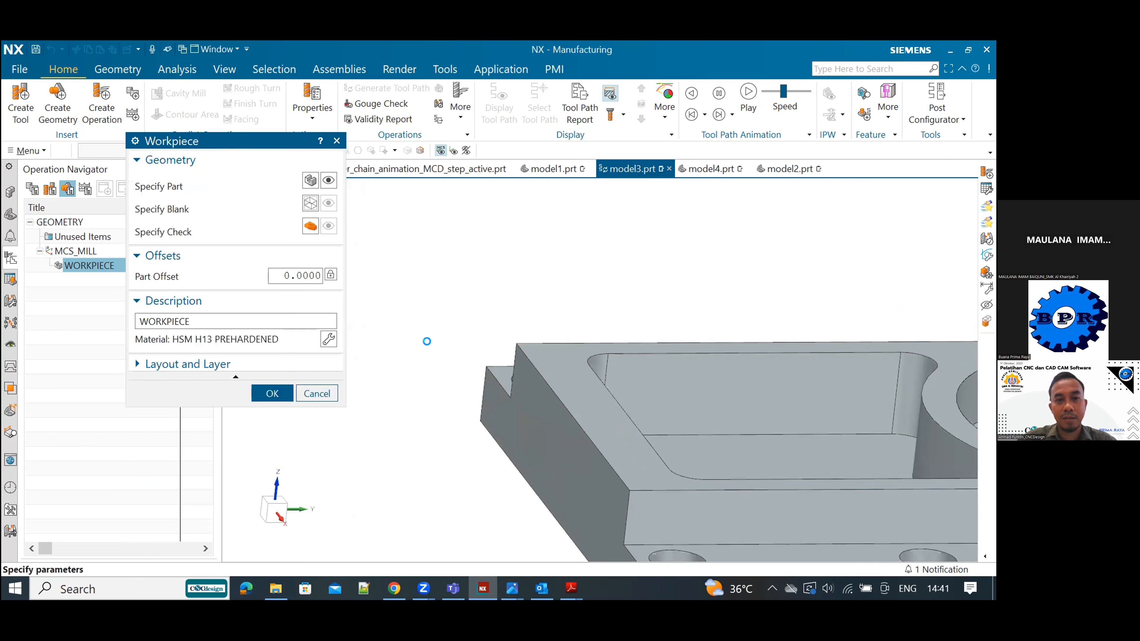
click(254, 397)
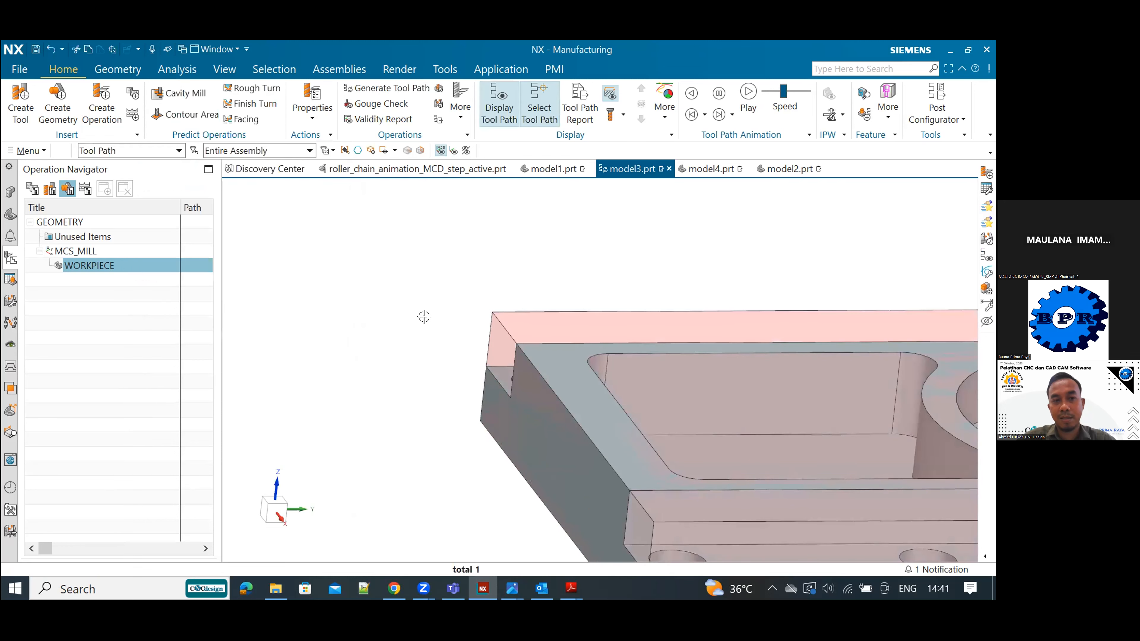
Step: Examine from several angles how the transparent blank block encloses the plate
key(ctrl+f)
middle_drag(597, 399, 682, 374)
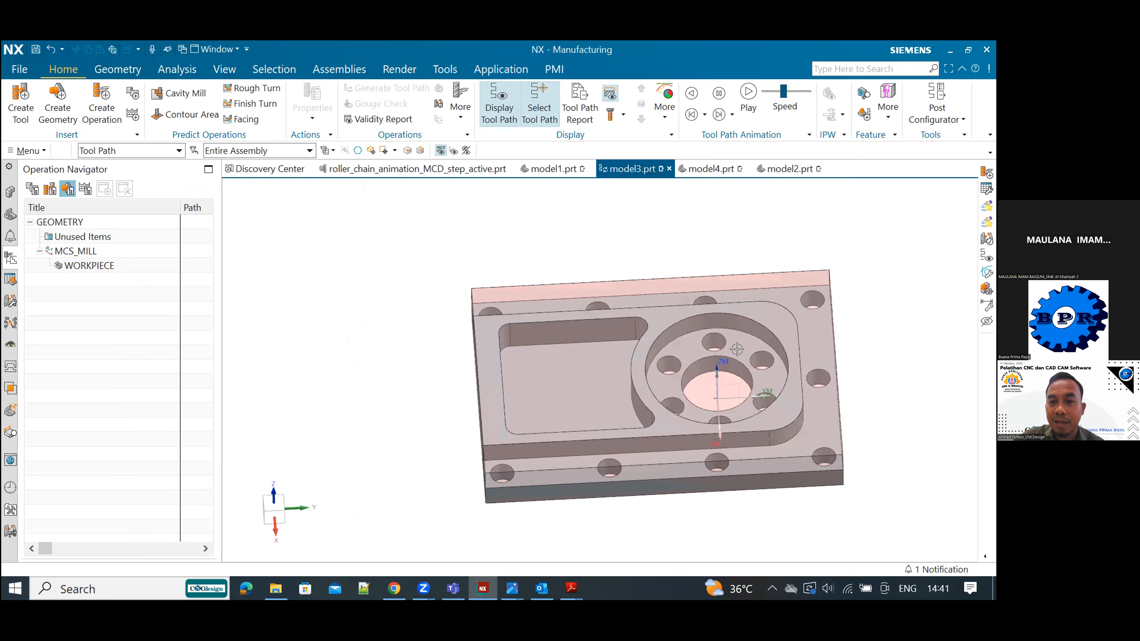
middle_drag(733, 339, 716, 405)
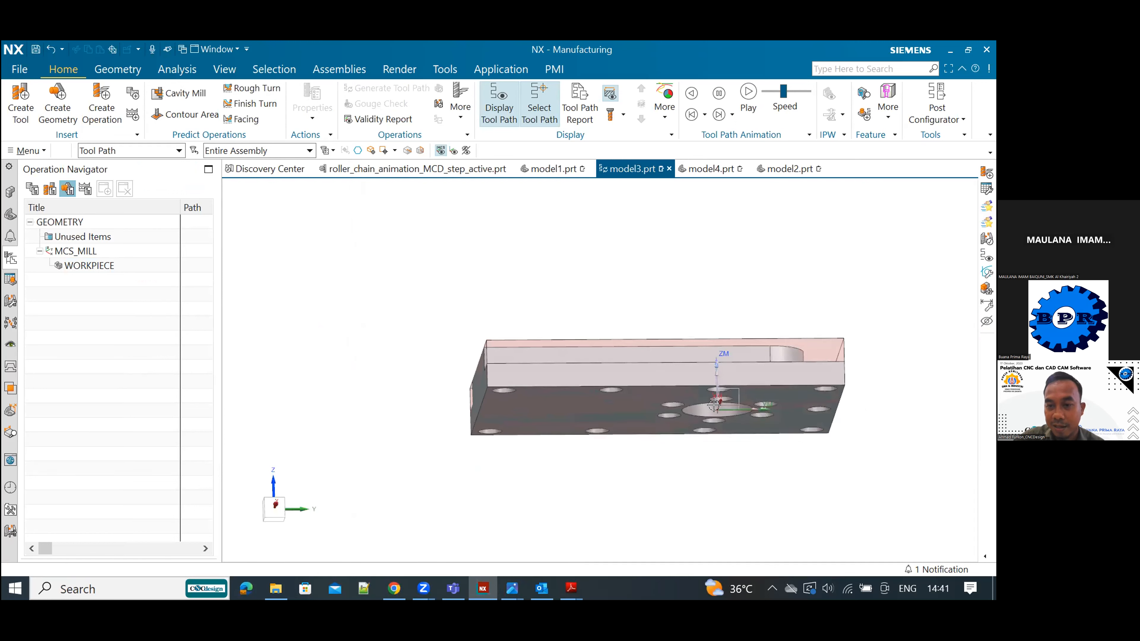
middle_drag(672, 364, 708, 333)
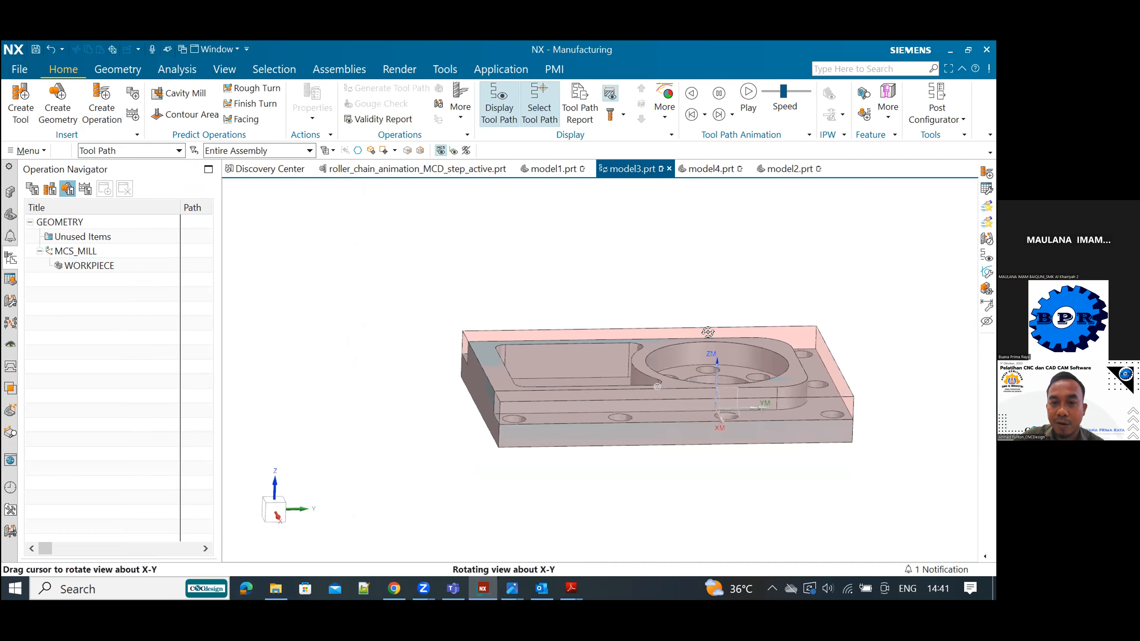
middle_drag(599, 348, 599, 364)
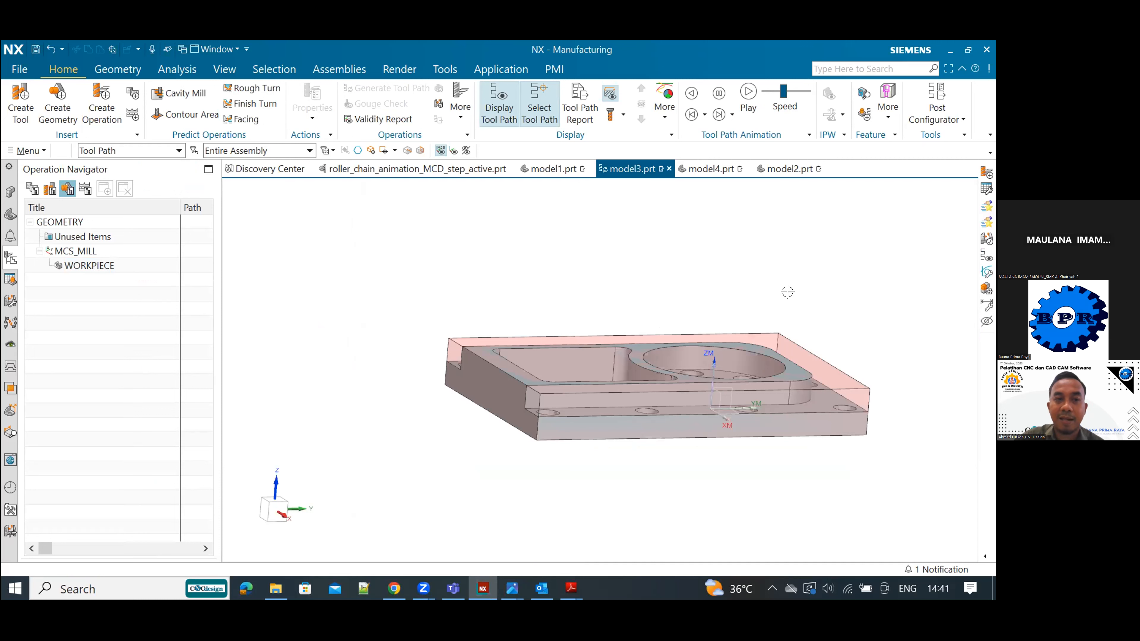
middle_drag(805, 315, 715, 313)
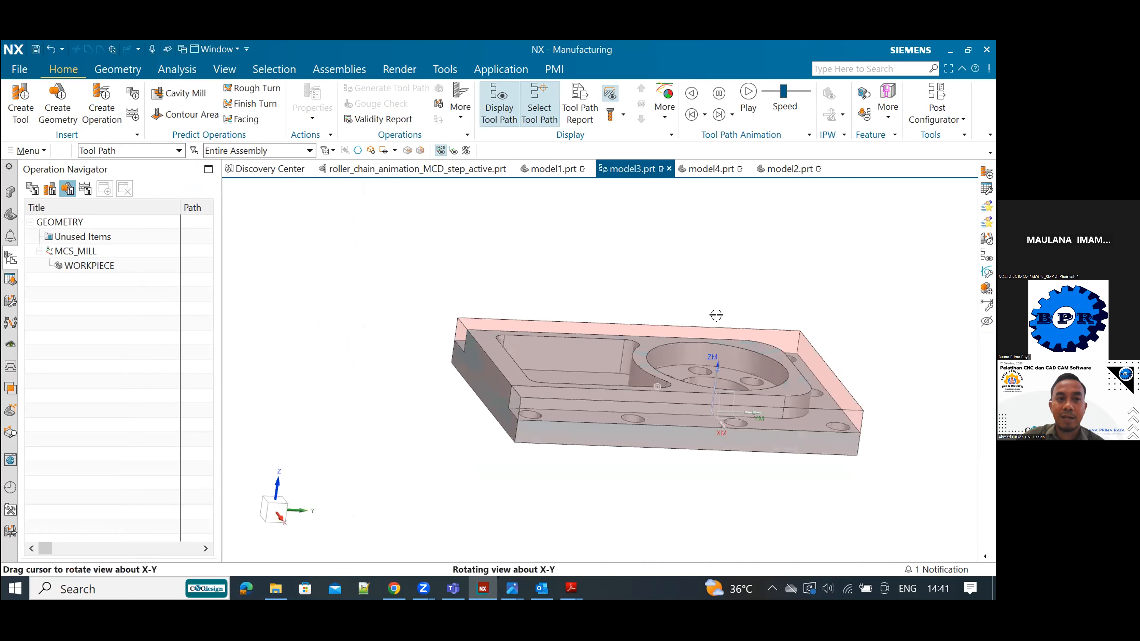
Step: Try relocating the MCS_MILL origin freehand to about X 0, Y -48, Z 26
click(75, 251)
middle_drag(597, 431, 575, 424)
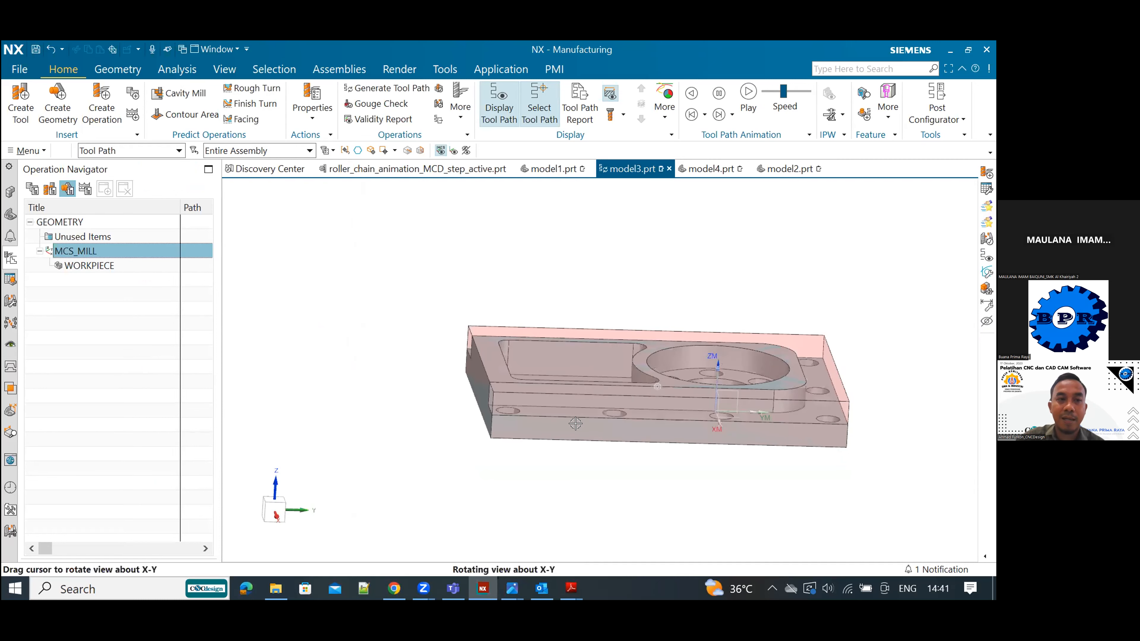
right_click(73, 253)
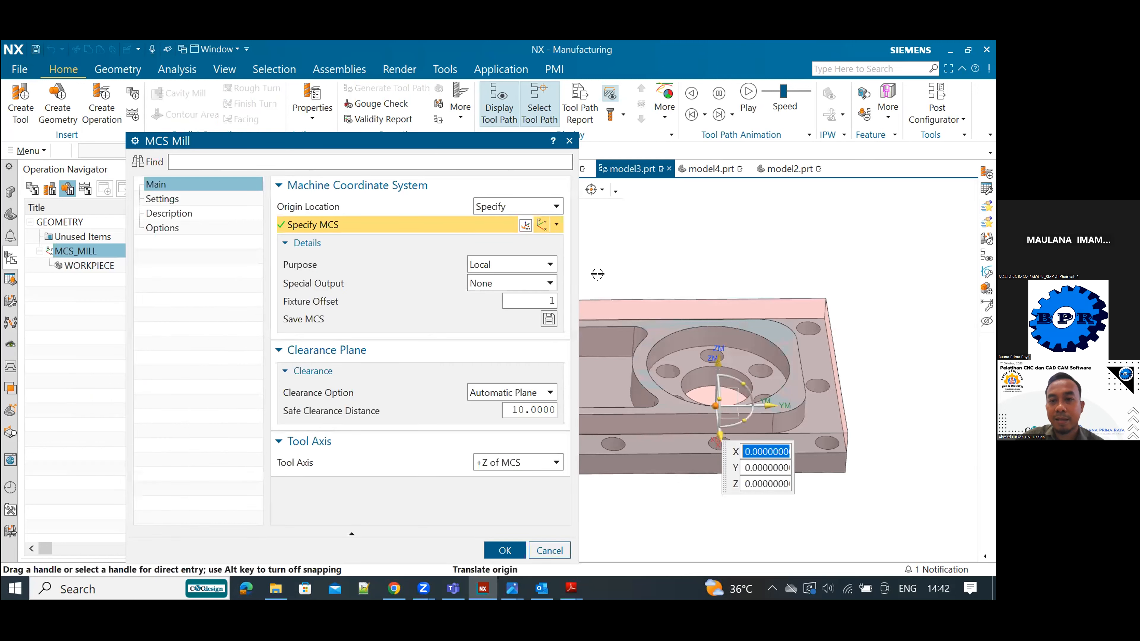
scroll(598, 274, up, 2)
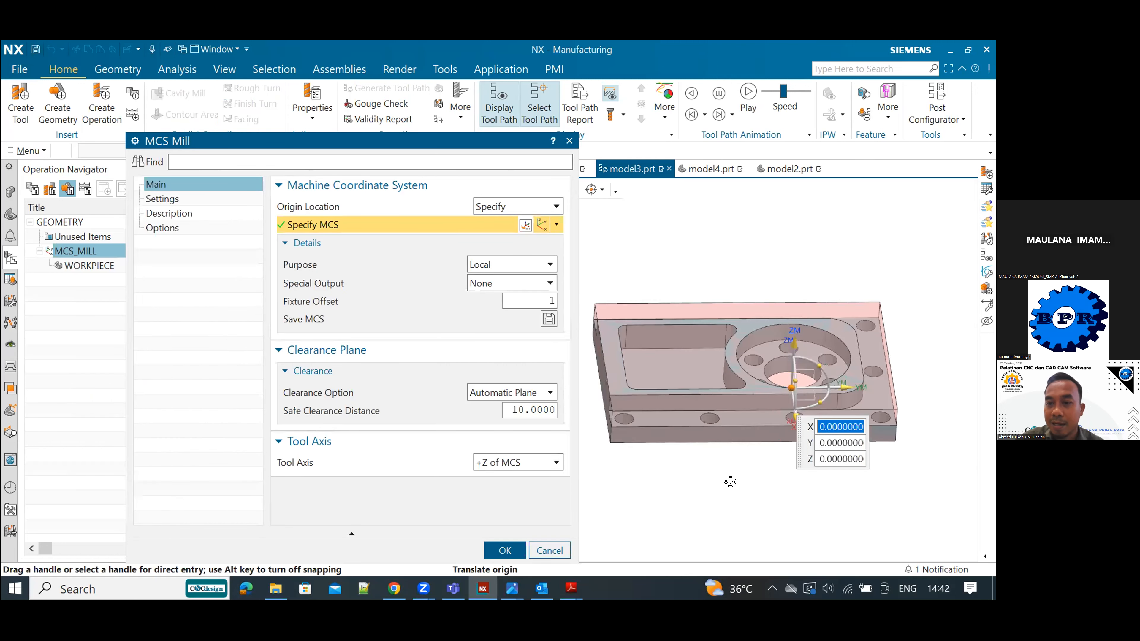
middle_drag(730, 464, 774, 388)
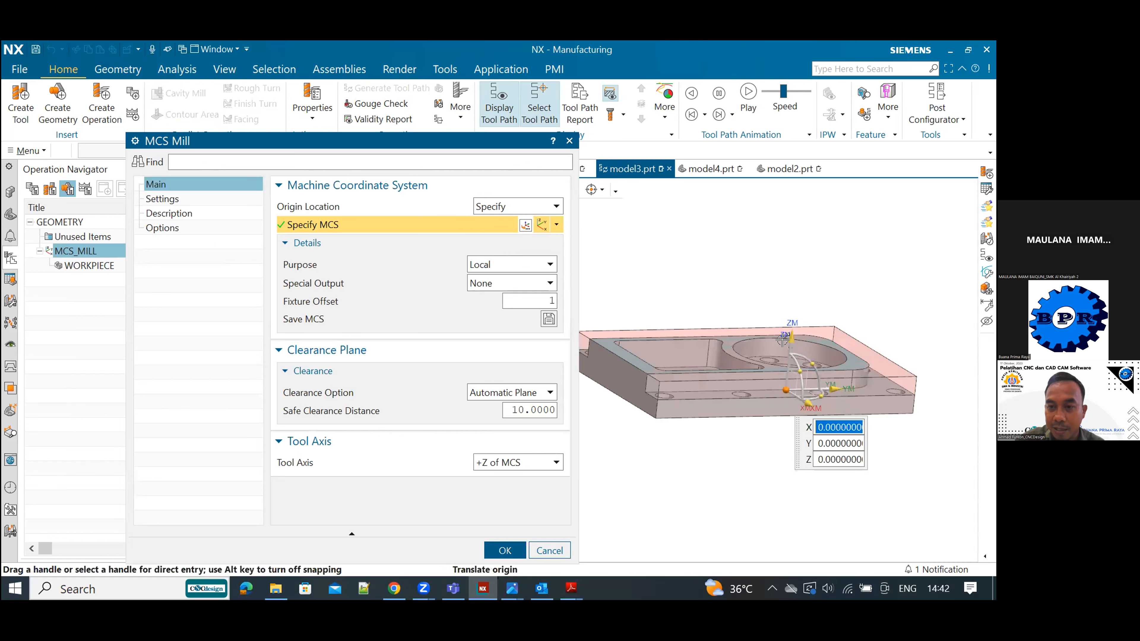
drag(783, 318, 783, 280)
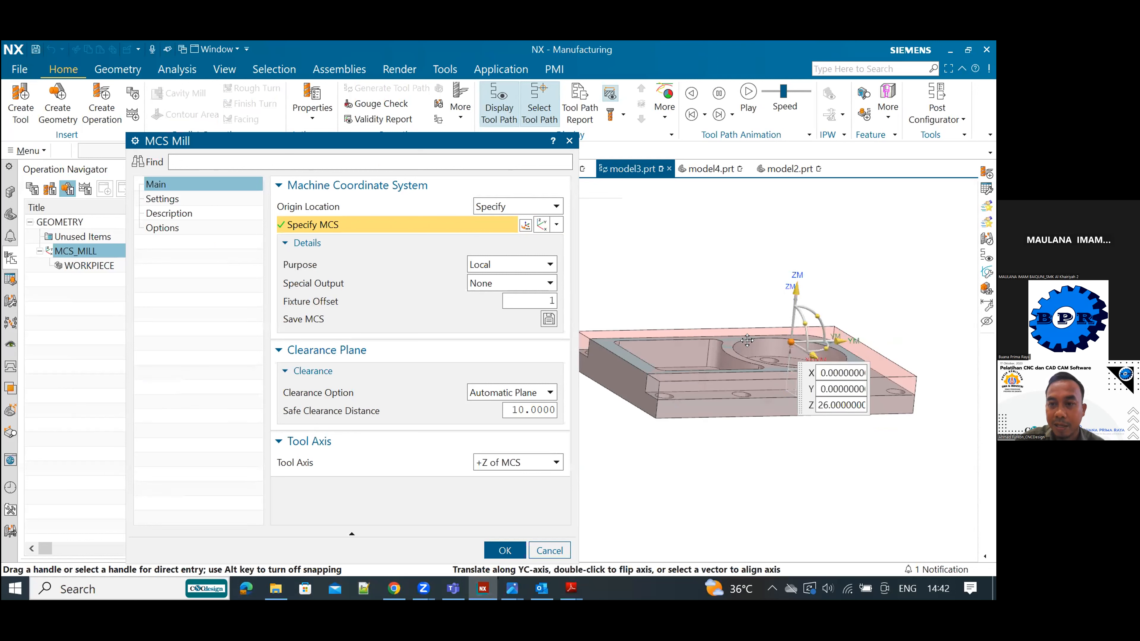
click(550, 549)
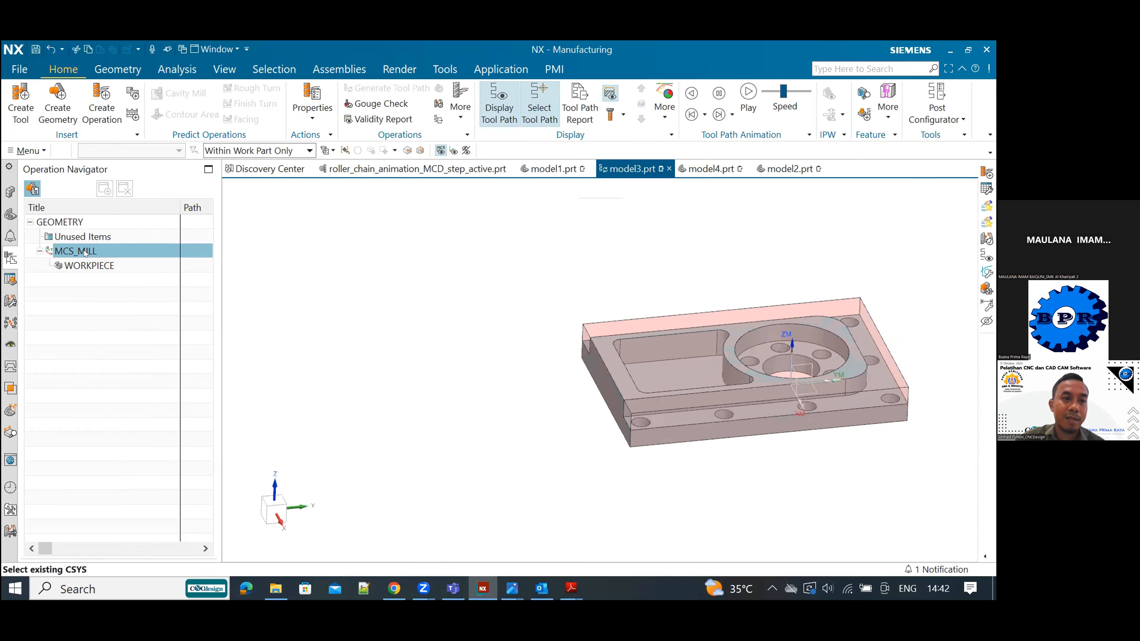
Step: Redefine the MCS_MILL coordinate system with CSYS of Object on the blank's top face
right_click(86, 254)
click(113, 262)
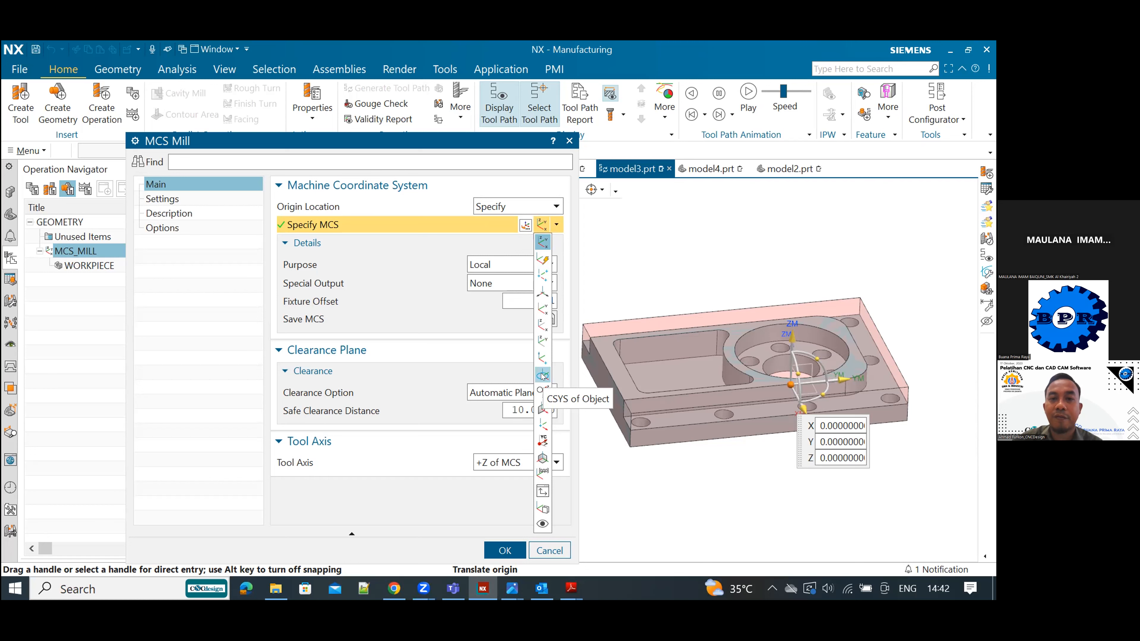
click(543, 377)
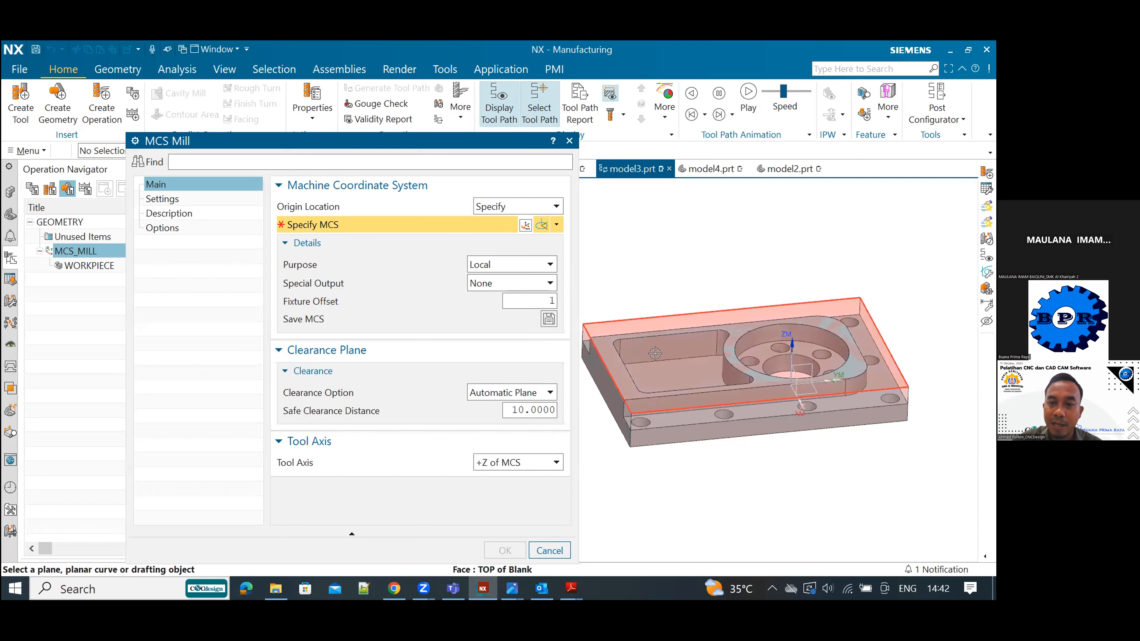
click(671, 322)
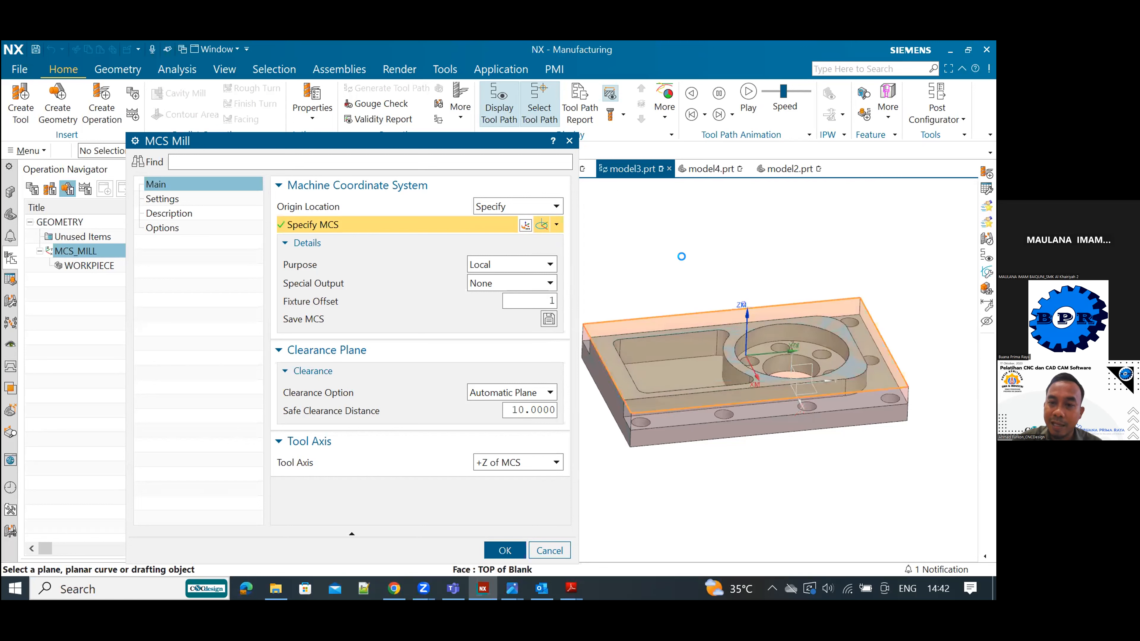
middle_drag(679, 255, 697, 222)
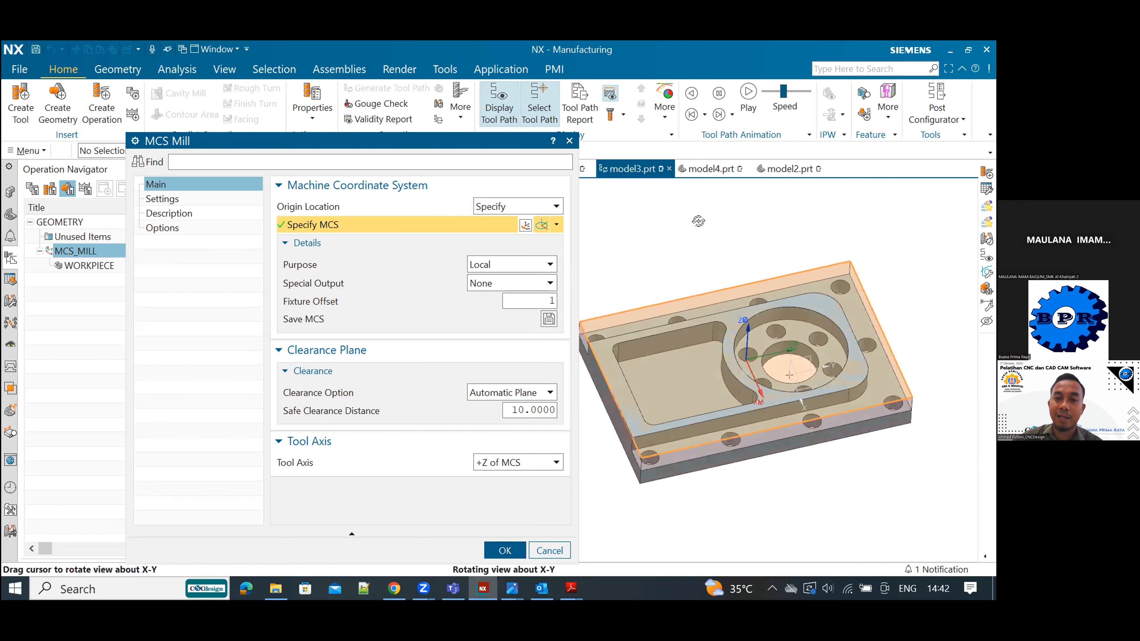
click(506, 551)
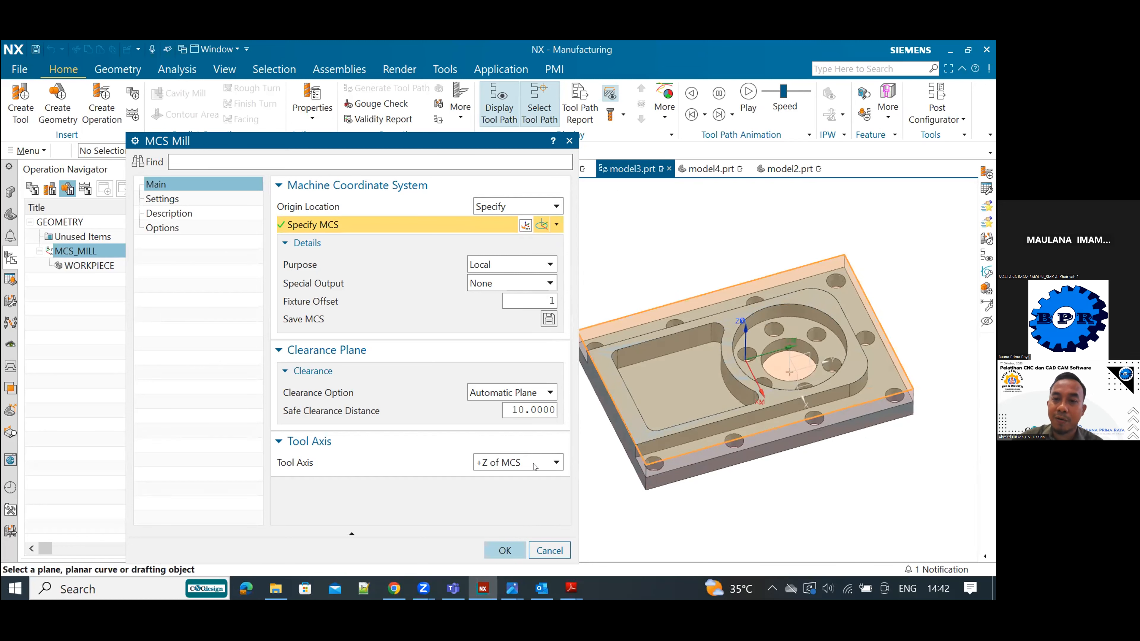
Step: Edit the WORKPIECE's blank geometry to turn off Display Blank, and accept the workpiece
middle_drag(588, 419, 582, 487)
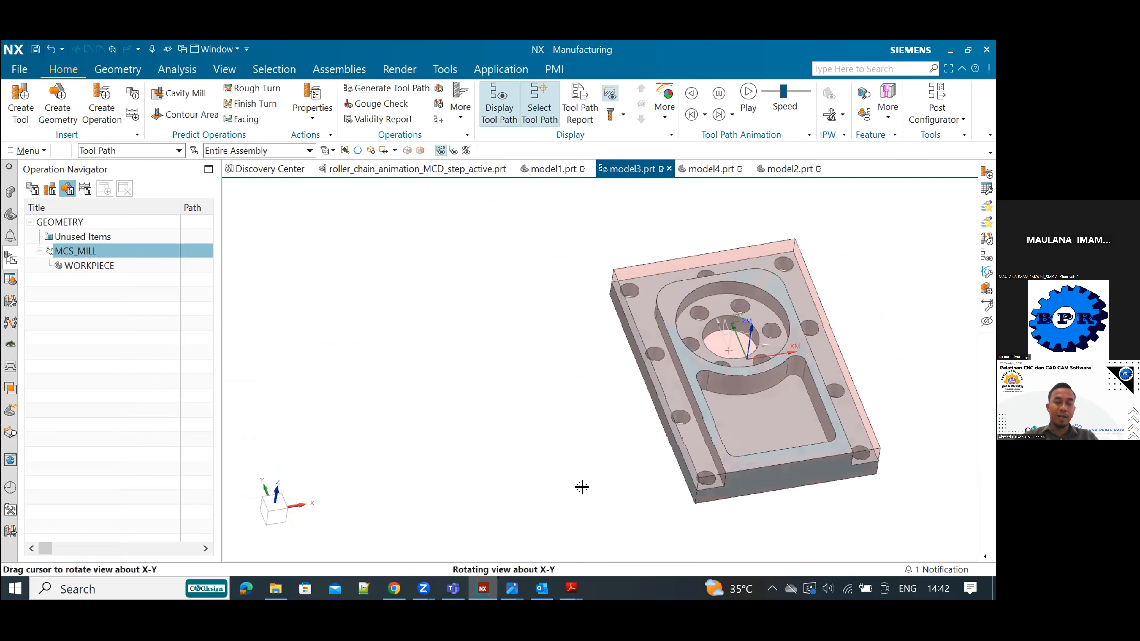
key(F8)
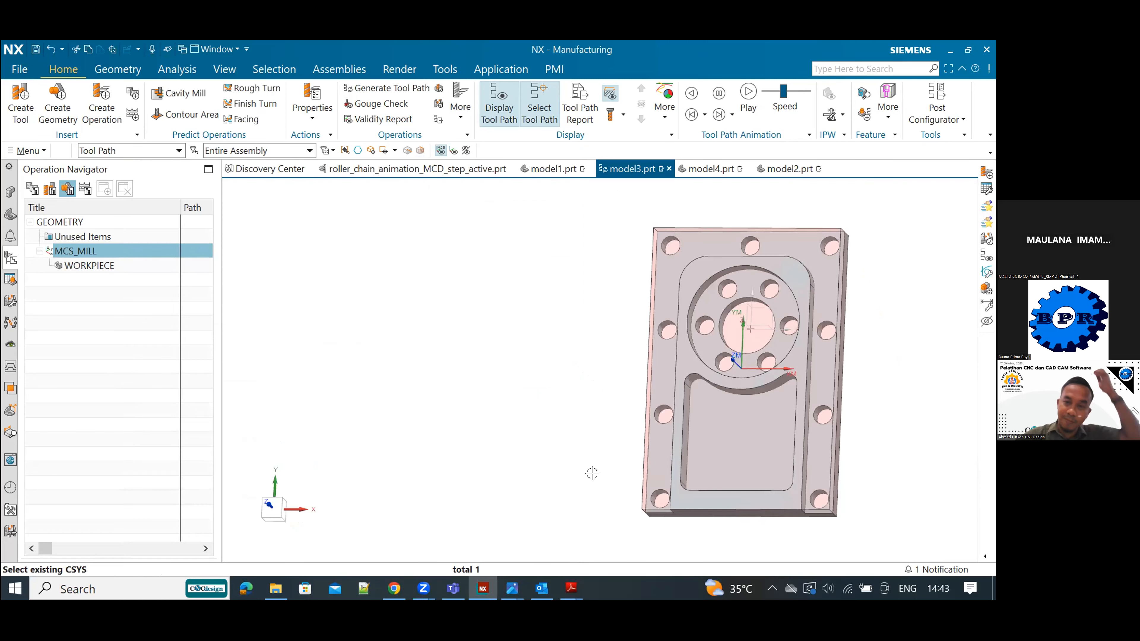
middle_drag(590, 471, 530, 273)
click(191, 265)
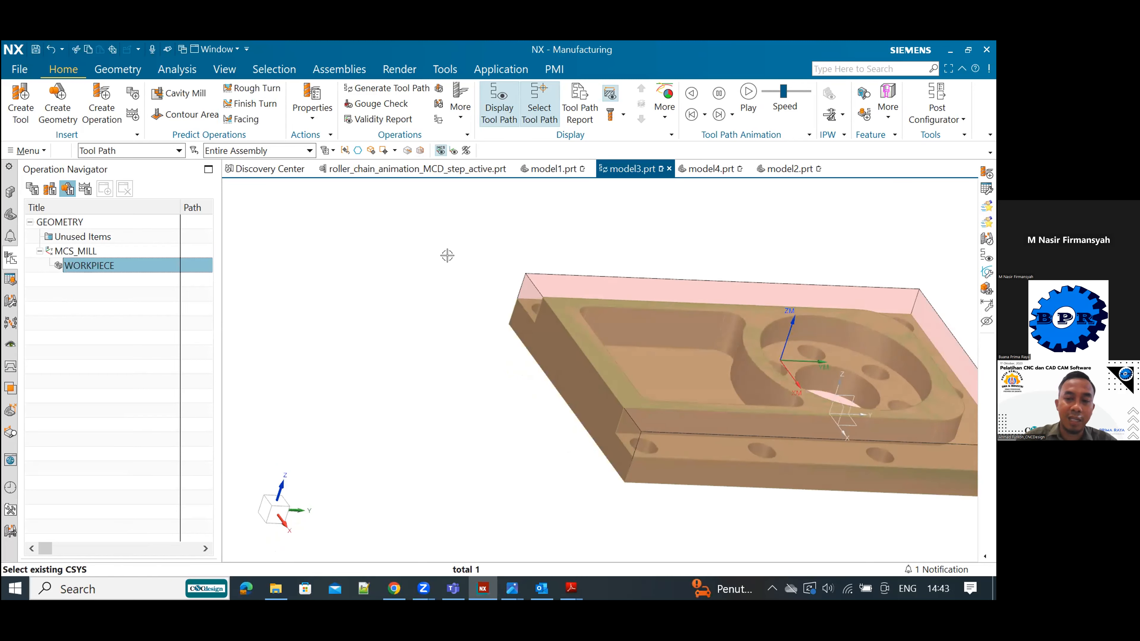
right_click(79, 268)
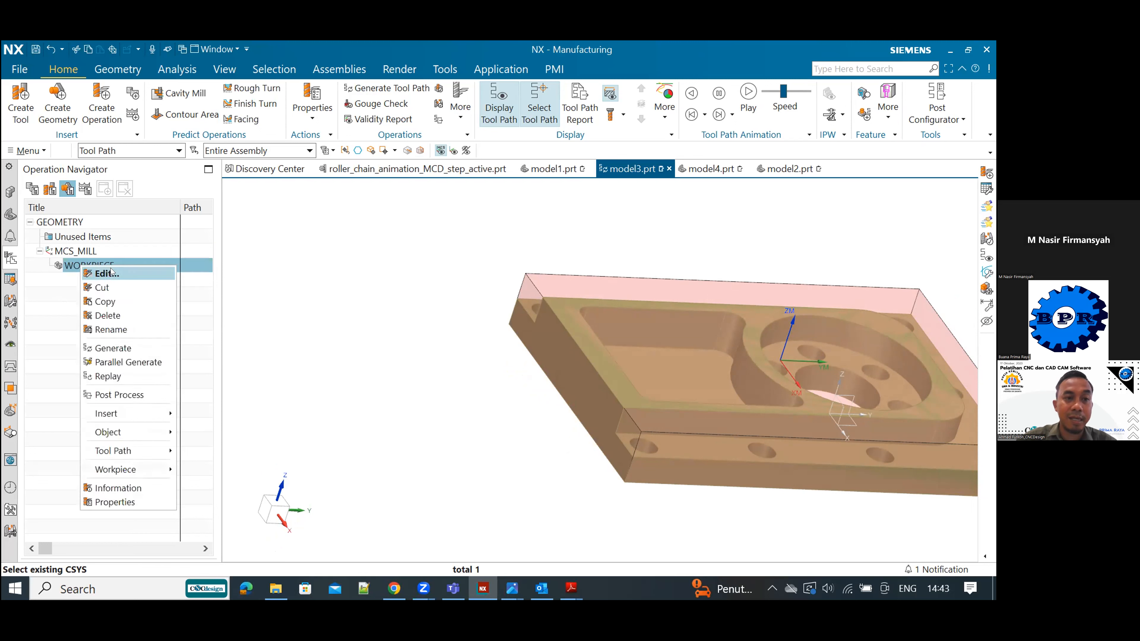
click(107, 273)
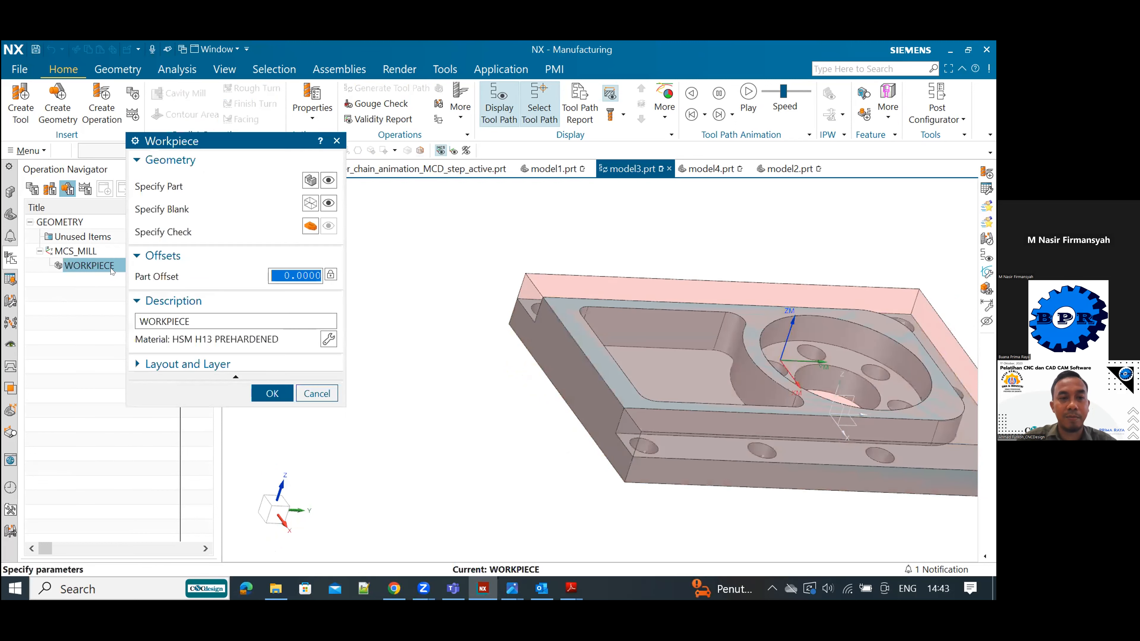
click(307, 202)
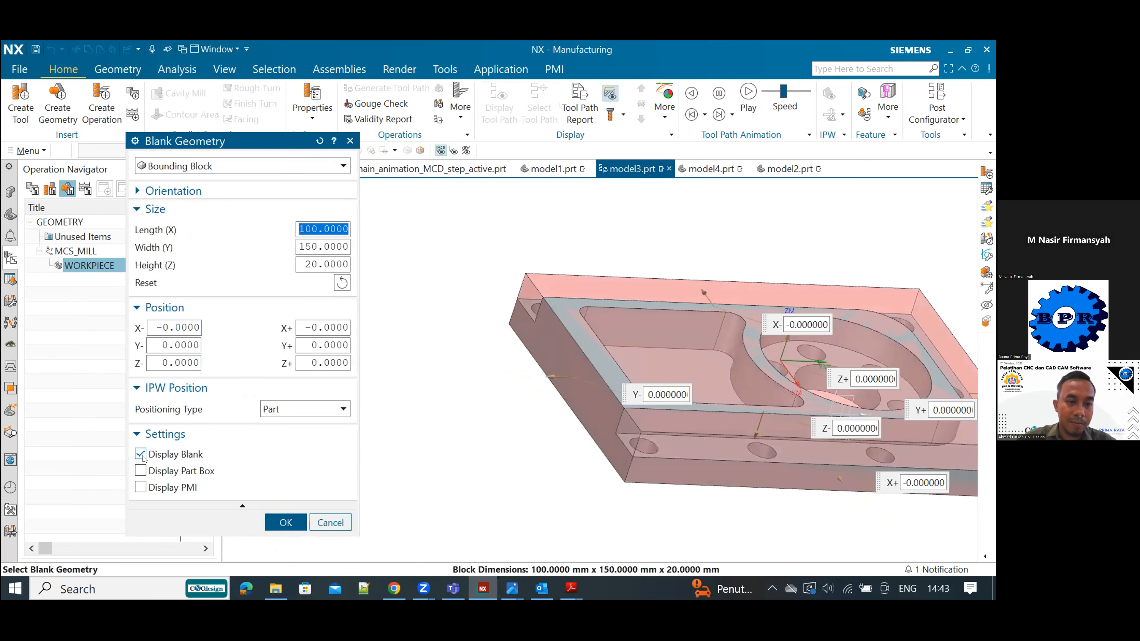
click(140, 454)
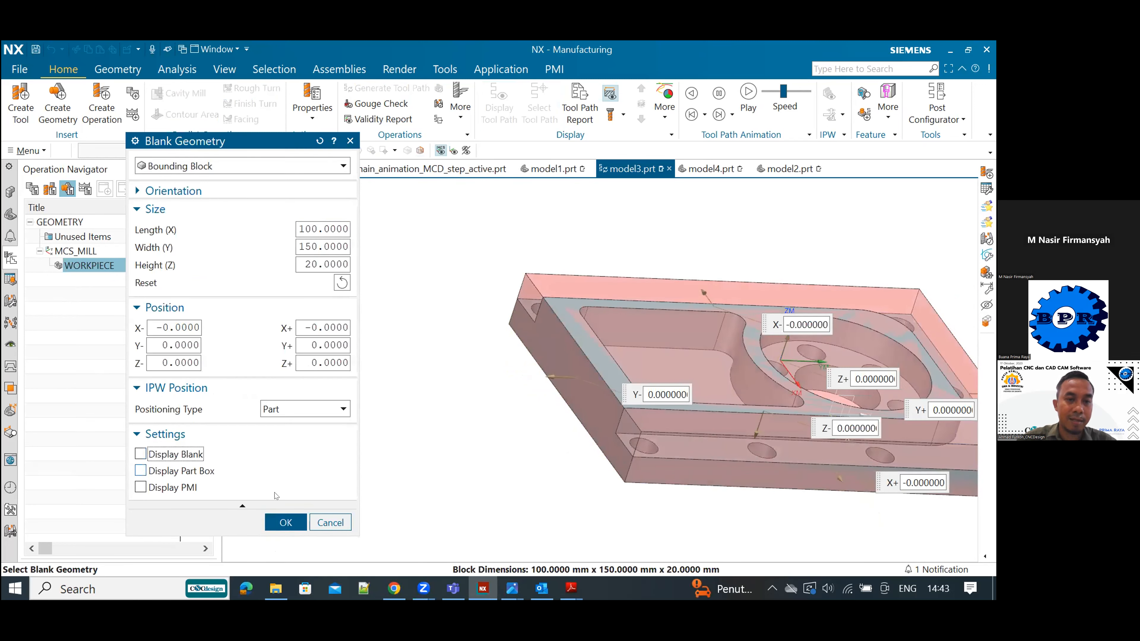
click(284, 524)
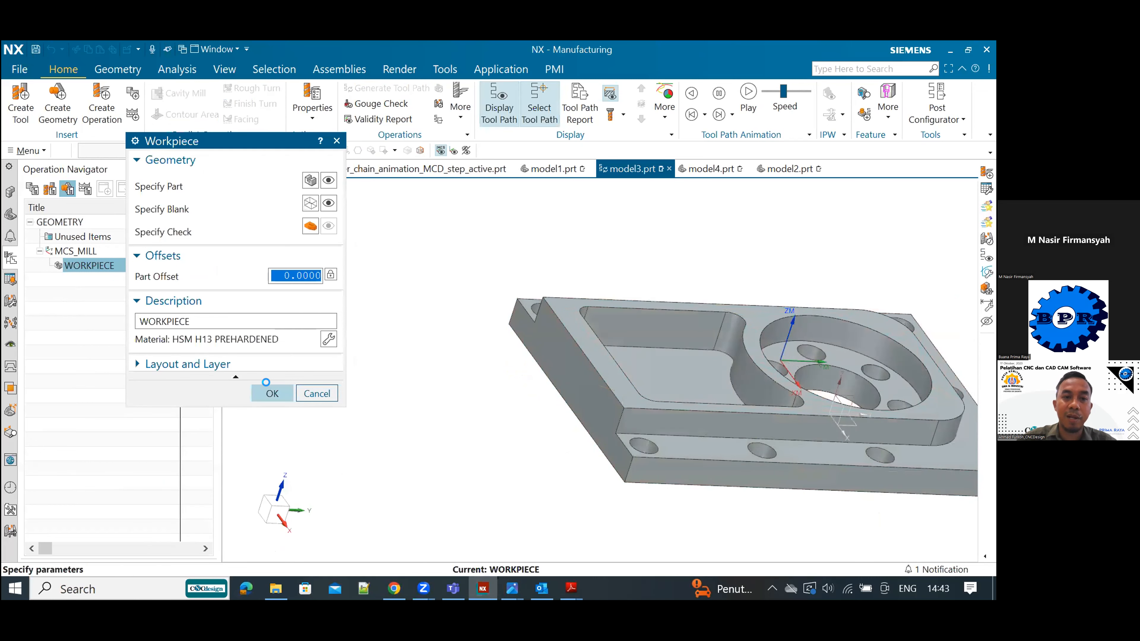
click(270, 389)
Step: Create a mill_contour Cavity Mill operation named 1CAVITY_MILL_EM12 under the WORKPIECE geometry
middle_drag(540, 308, 822, 275)
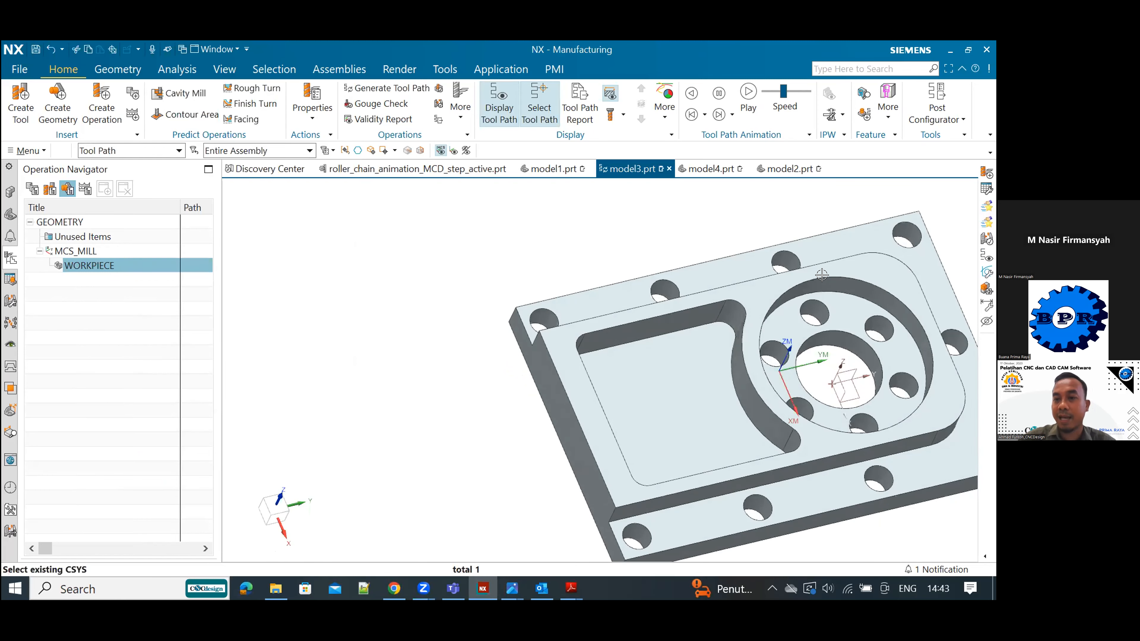
scroll(823, 273, down, 2)
middle_drag(599, 355, 506, 378)
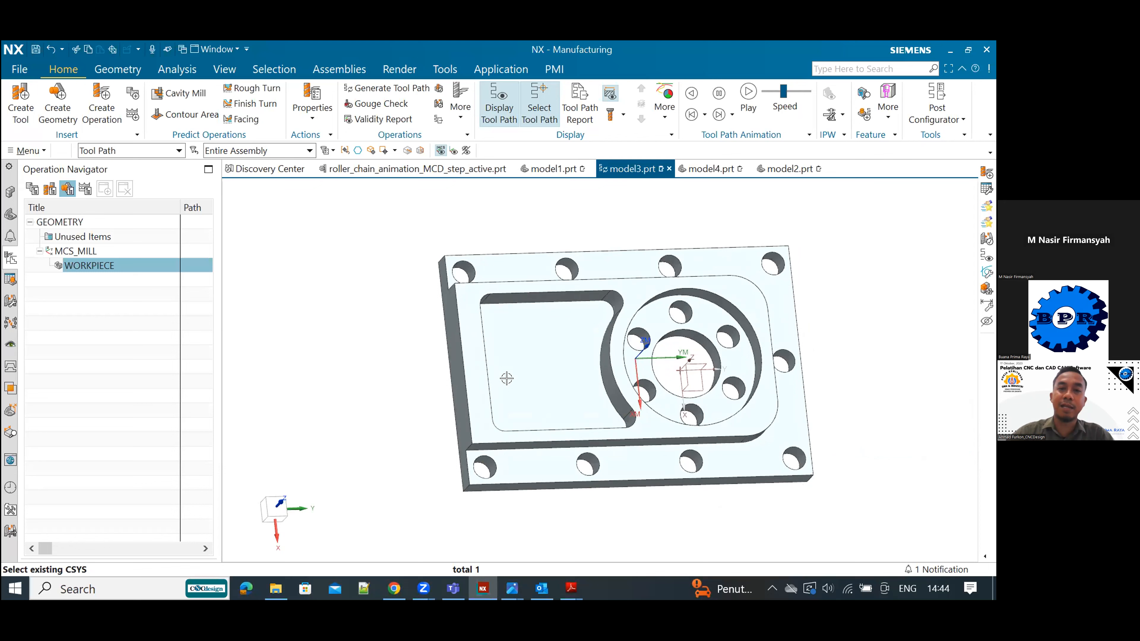
middle_drag(613, 355, 310, 243)
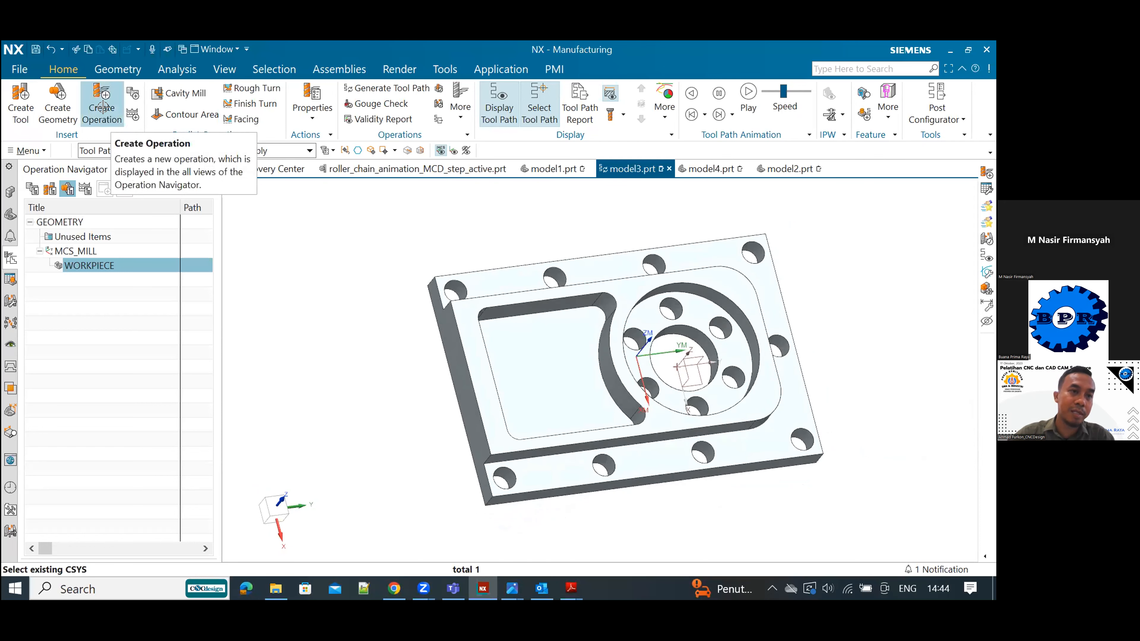
click(92, 100)
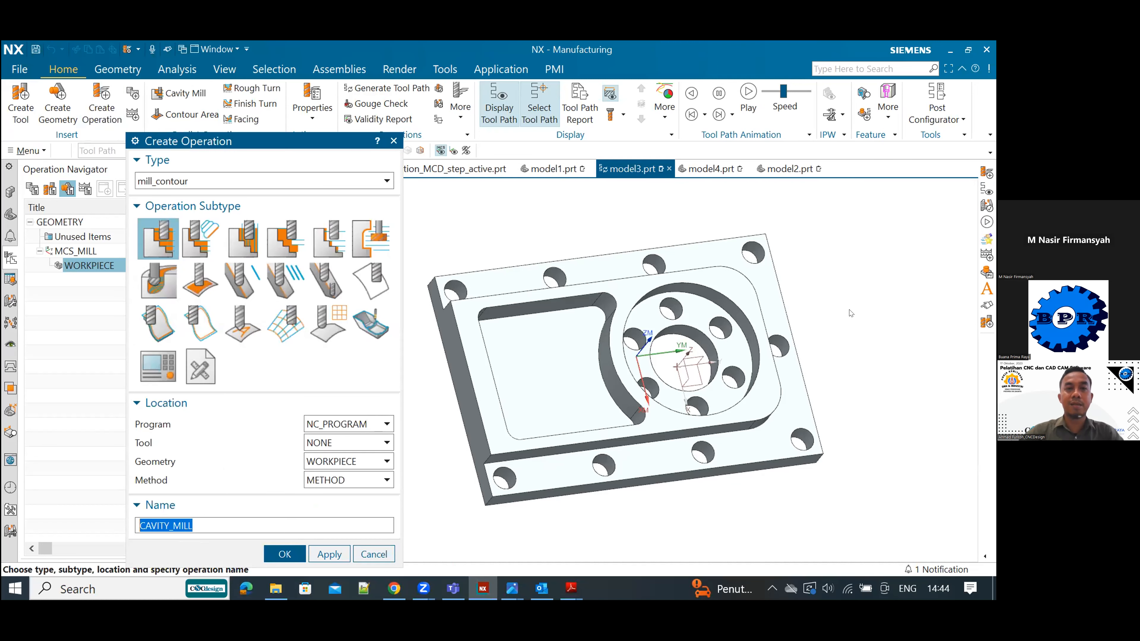
shift+middle_drag(836, 313, 861, 289)
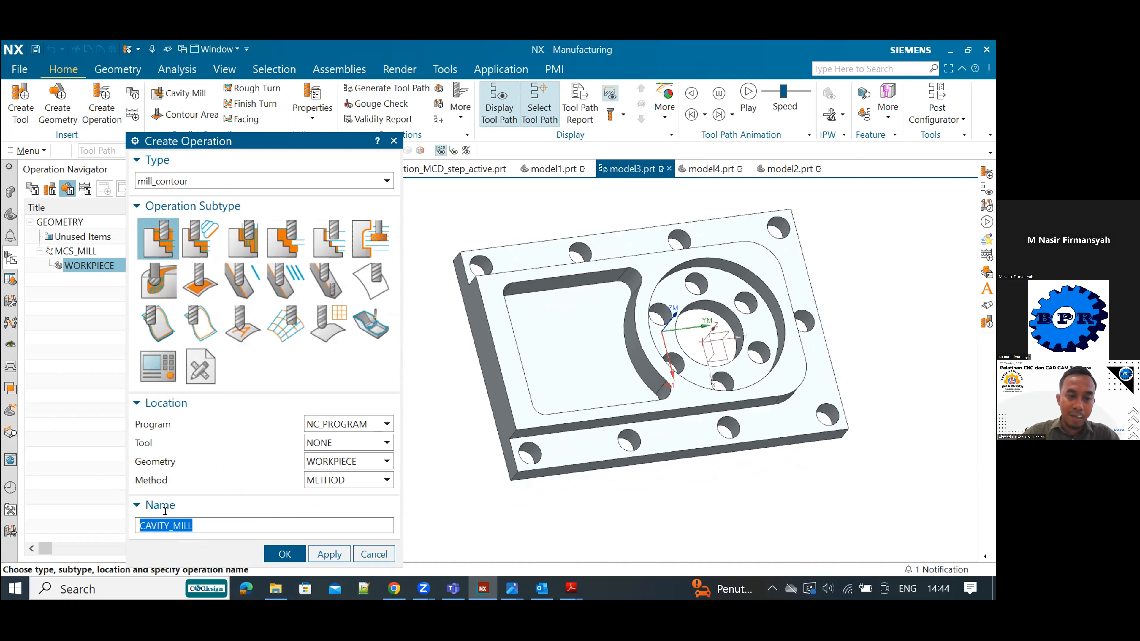
click(198, 522)
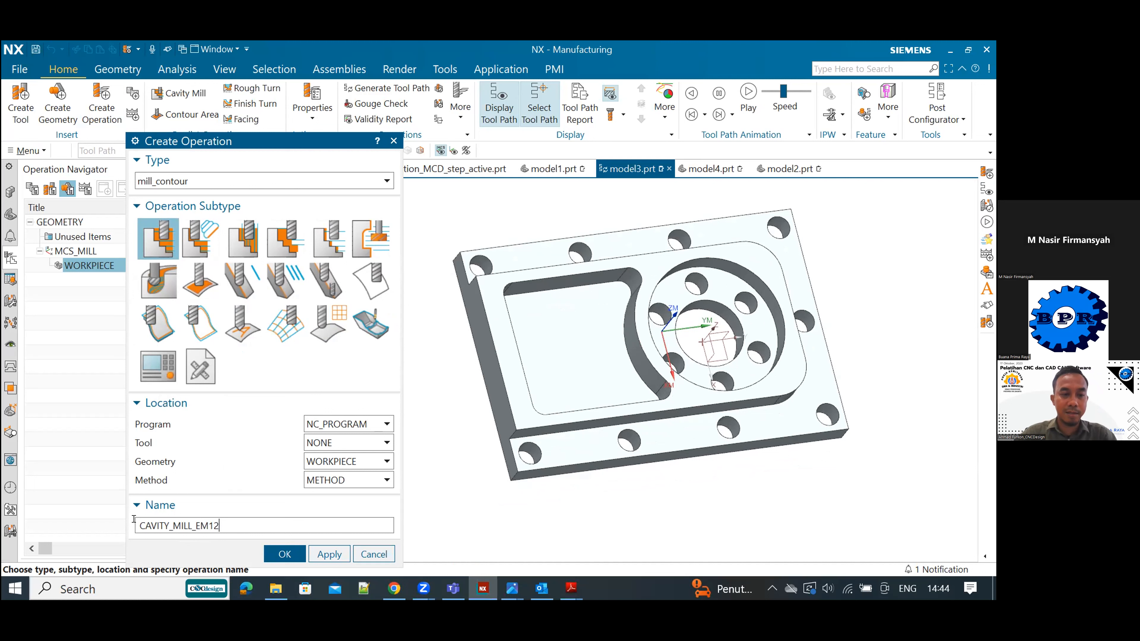
text(1)
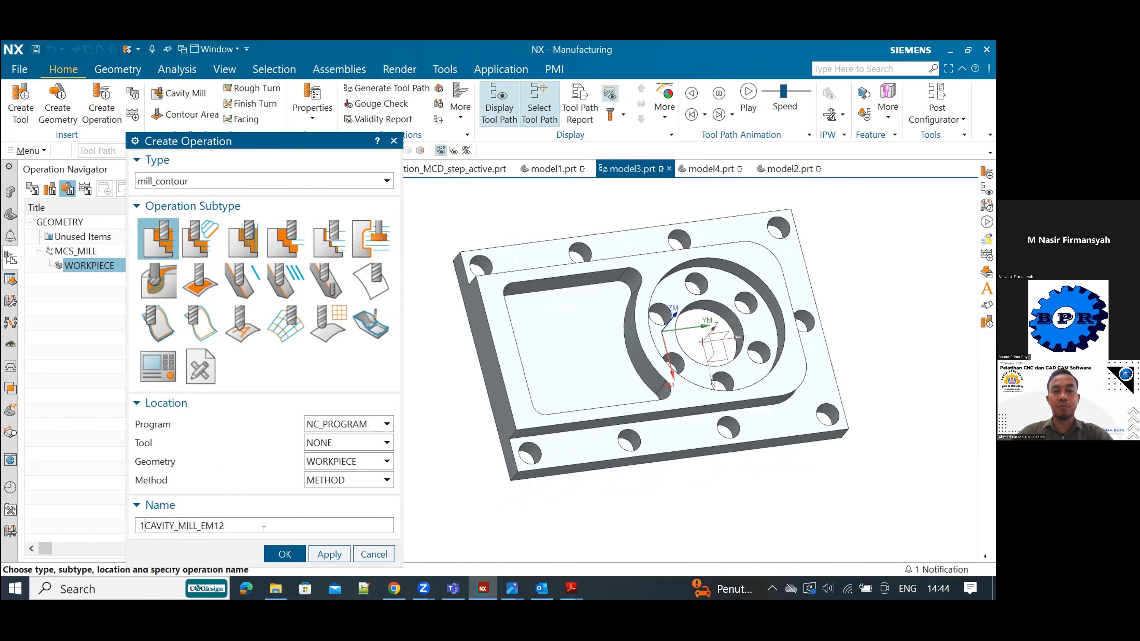
click(283, 555)
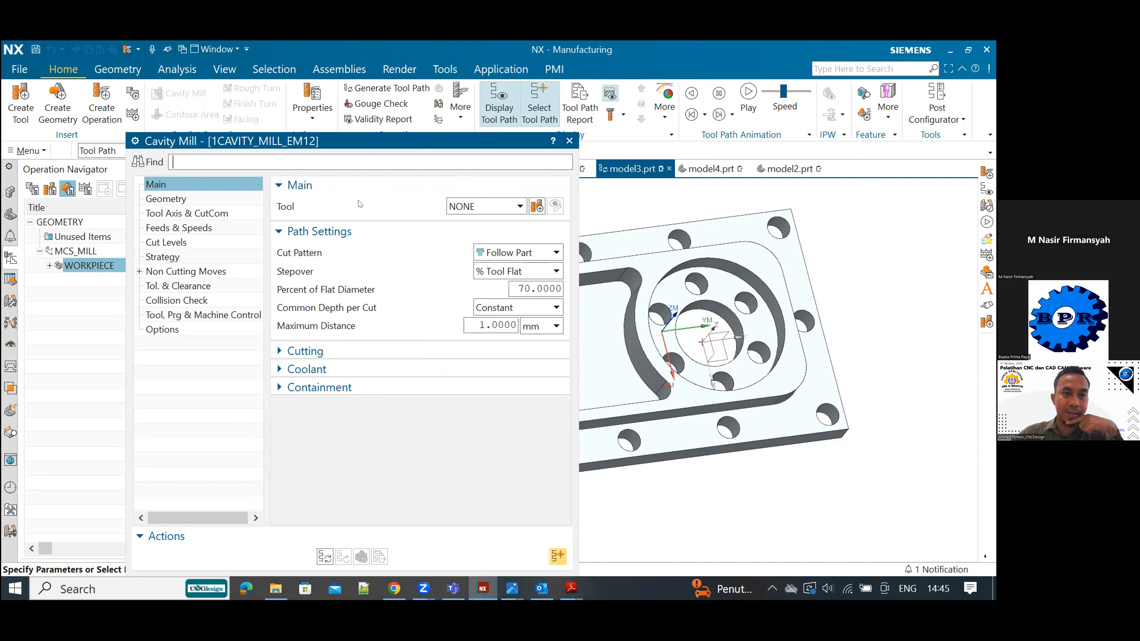
Step: Create a new mill_contour tool of subtype MILL named MILL12 for the cavity mill operation
click(166, 199)
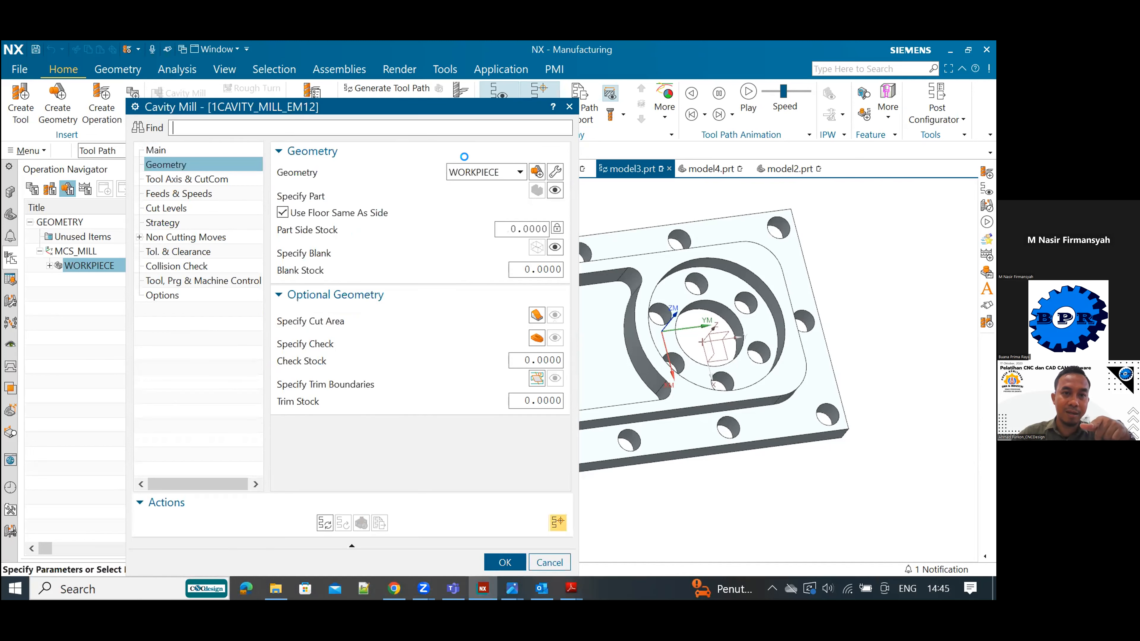
click(148, 153)
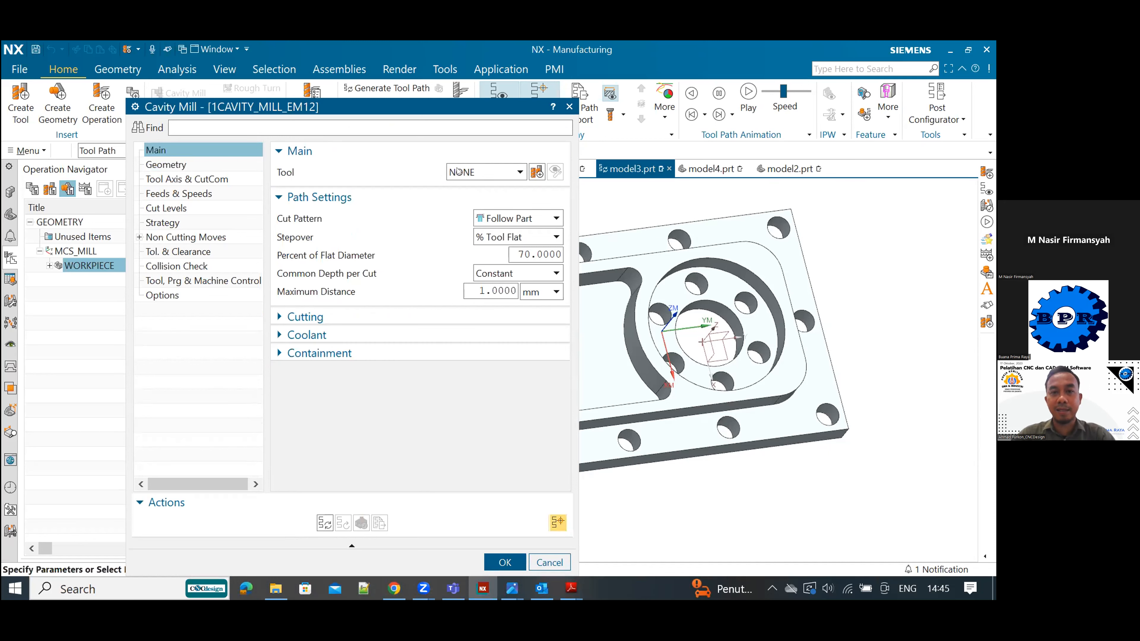
scroll(749, 322, down, 2)
shift+middle_drag(704, 331, 799, 354)
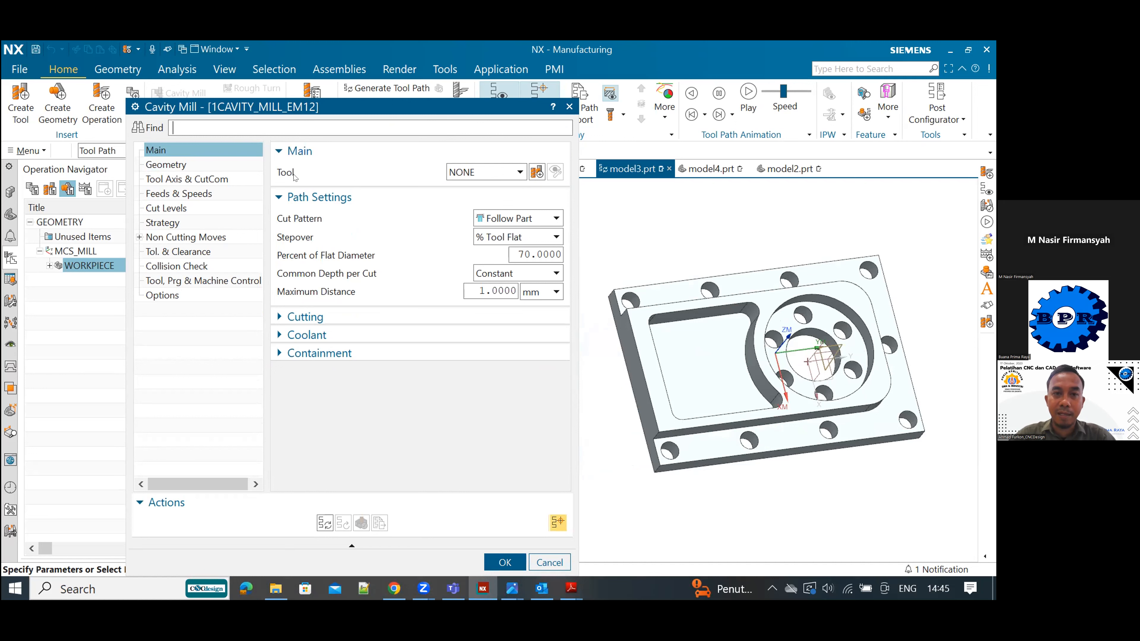
click(520, 171)
click(519, 171)
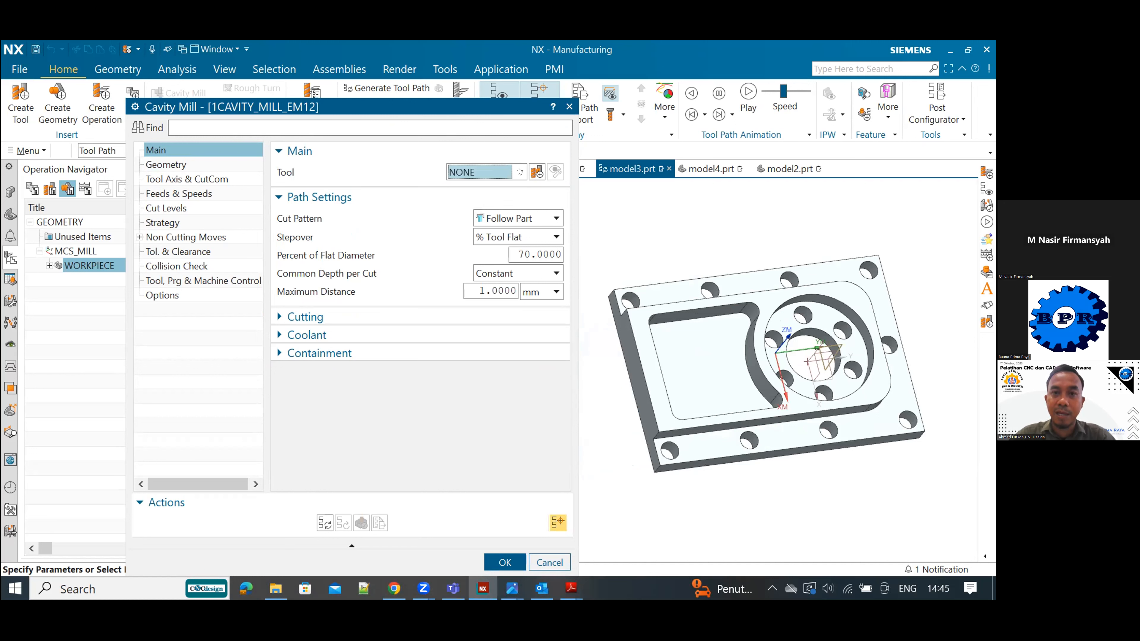
click(537, 173)
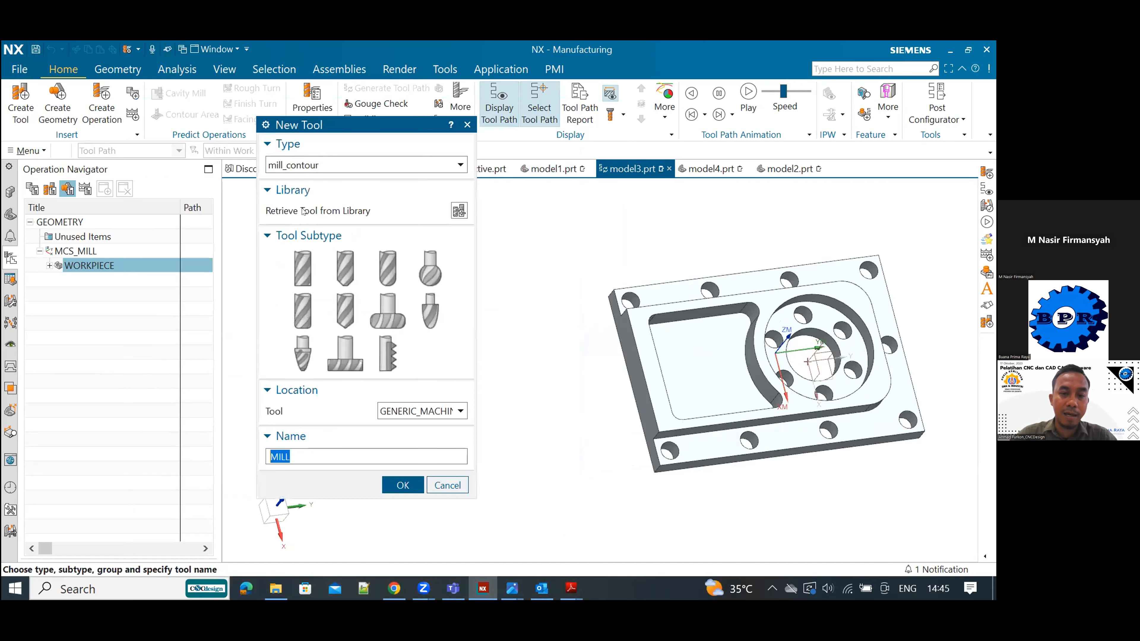
click(301, 265)
click(302, 458)
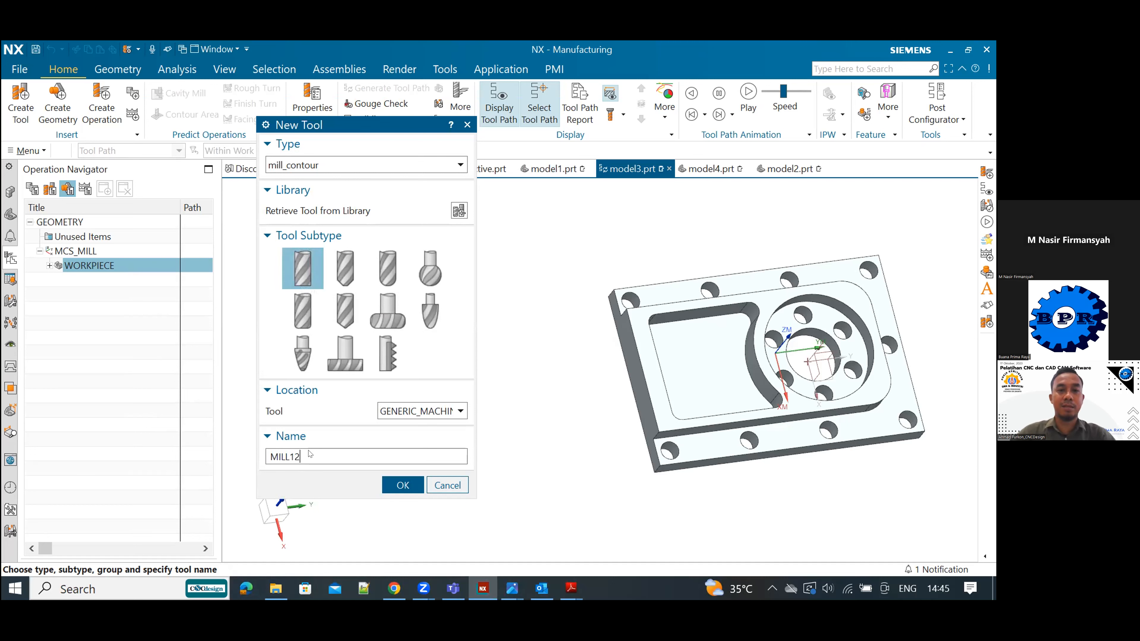
click(404, 485)
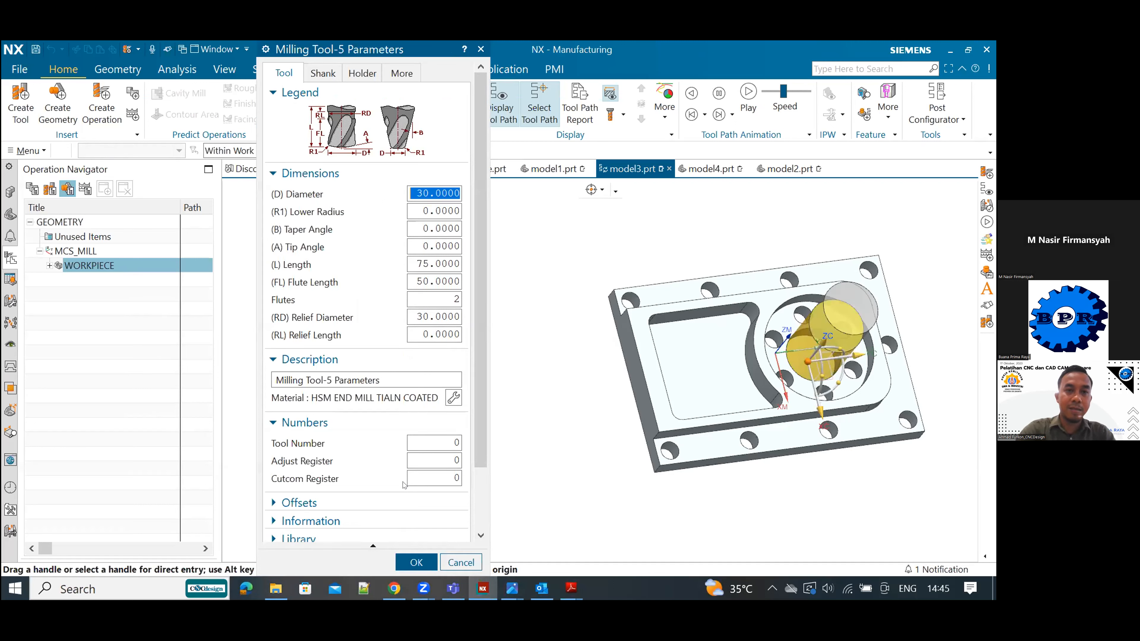
Step: Set the milling tool's diameter to 12 mm and its number of flutes to 4
text(12)
key(Return)
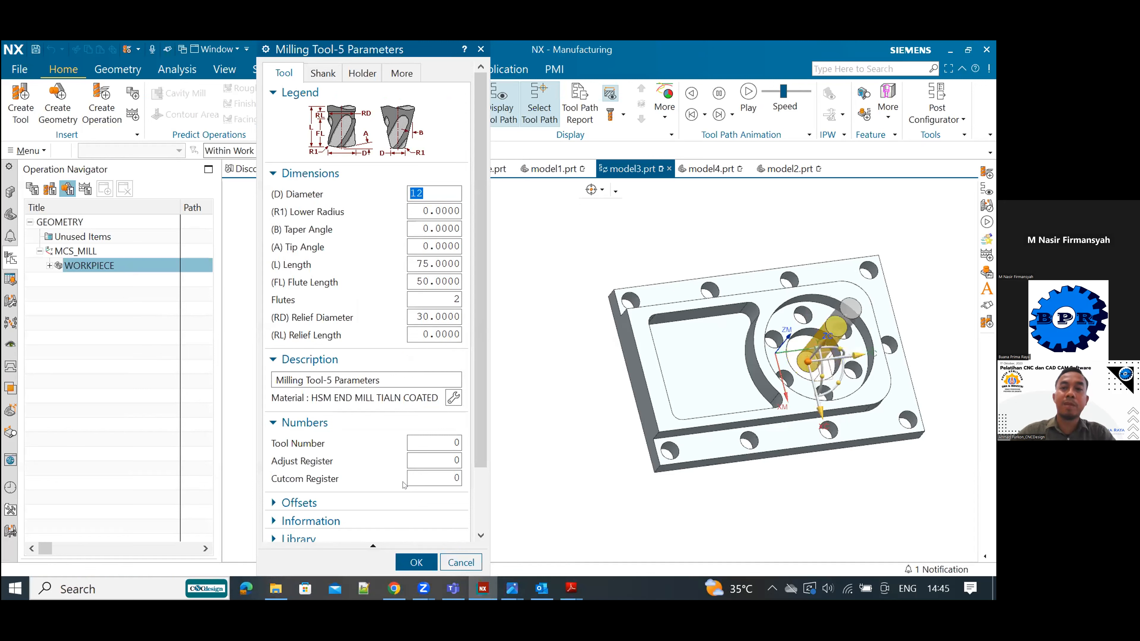
middle_drag(557, 388, 492, 341)
drag(434, 302, 485, 304)
text(4)
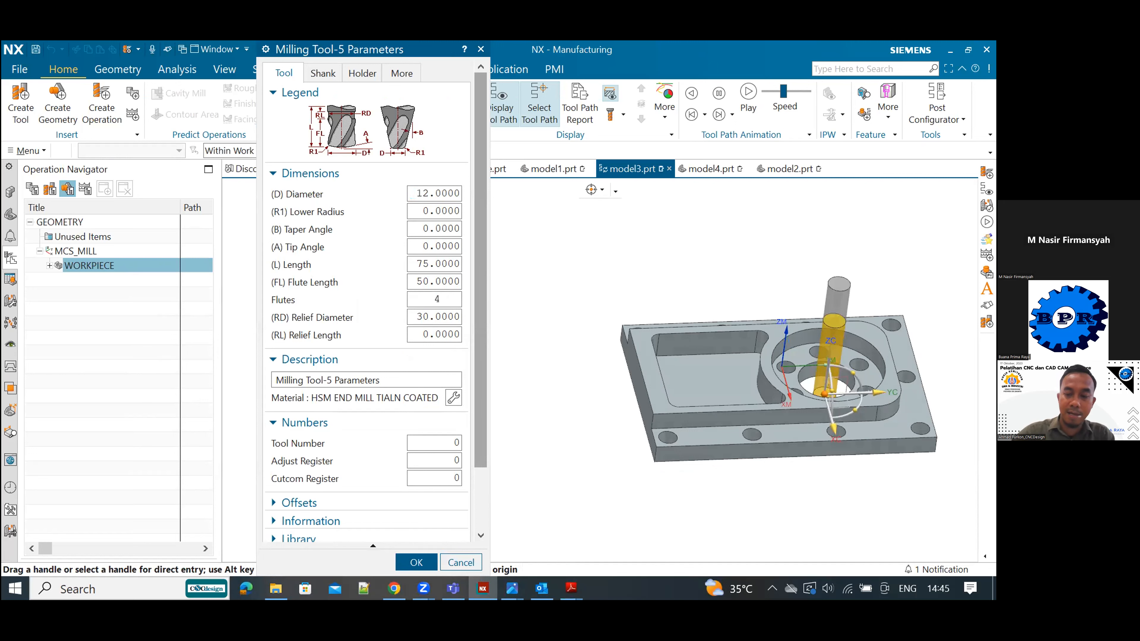
key(Return)
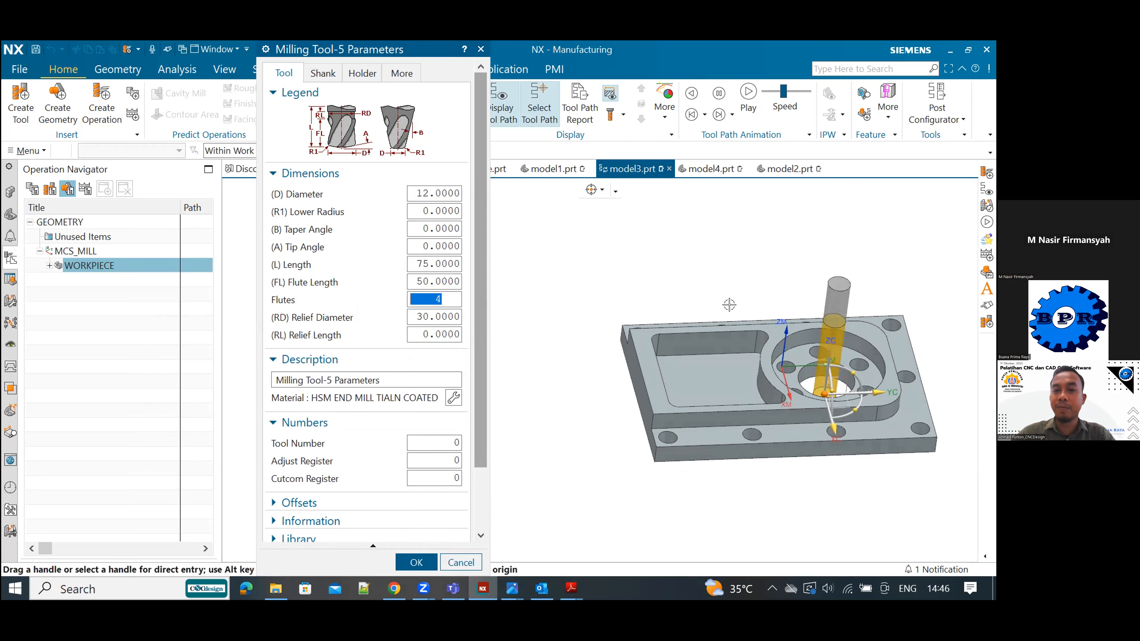
Step: Set the tool number and adjust register to 1, and accept the milling tool
drag(422, 437, 480, 438)
text(1)
key(Tab)
text(1)
click(430, 445)
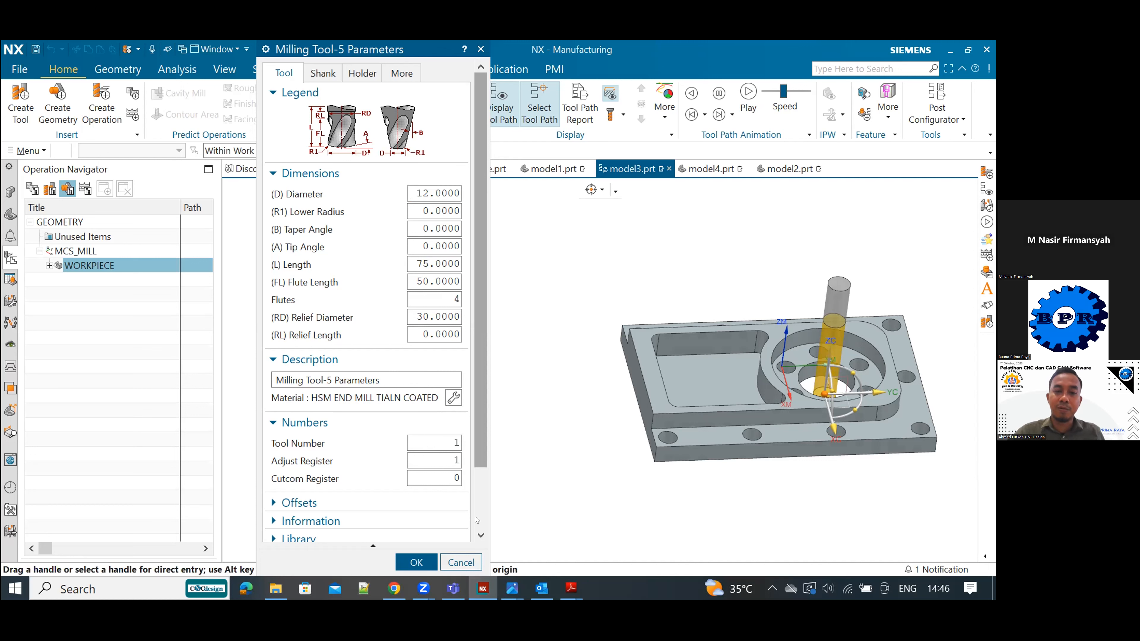
click(432, 560)
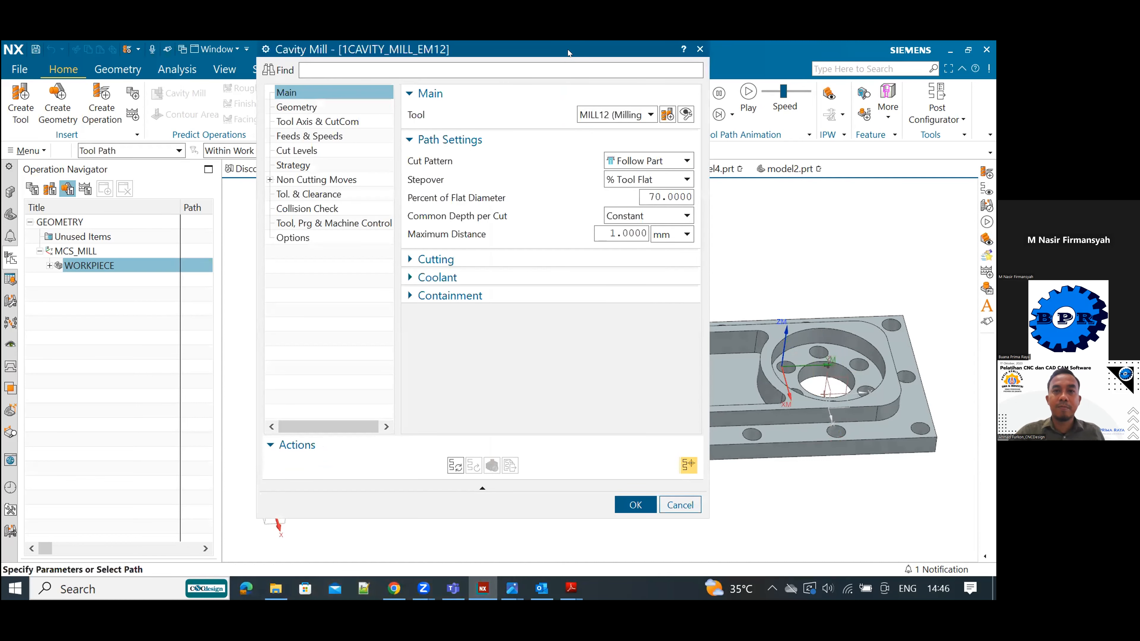
Step: Review the cavity mill's stepover percentage, maximum depth per cut, and spindle speed and feed settings
drag(567, 44, 410, 87)
middle_drag(745, 280, 815, 416)
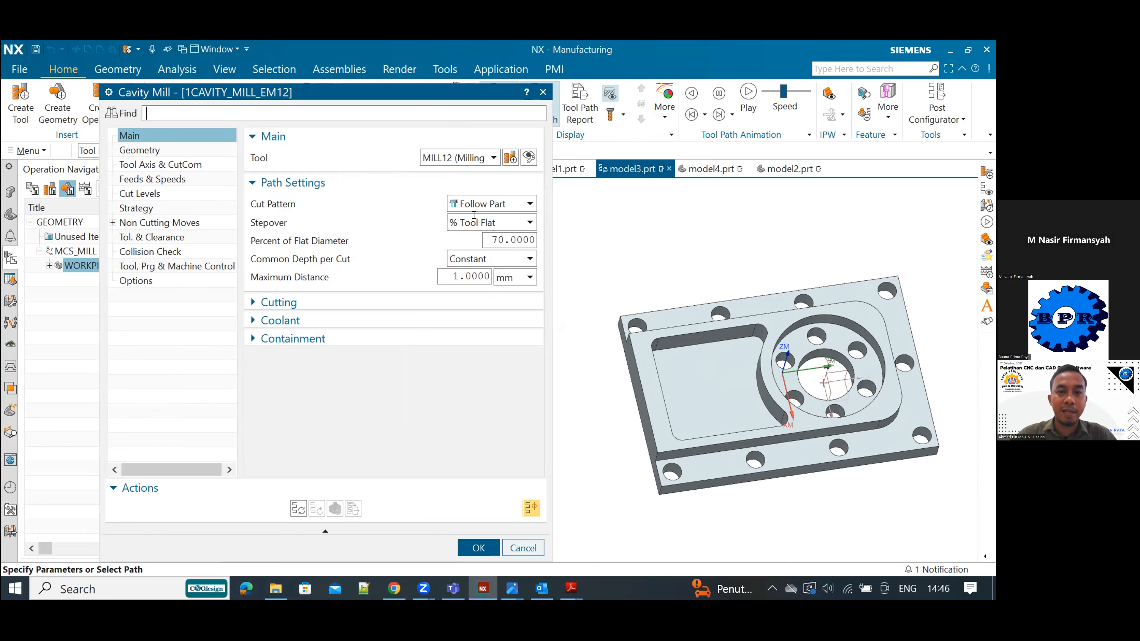
drag(488, 243, 502, 241)
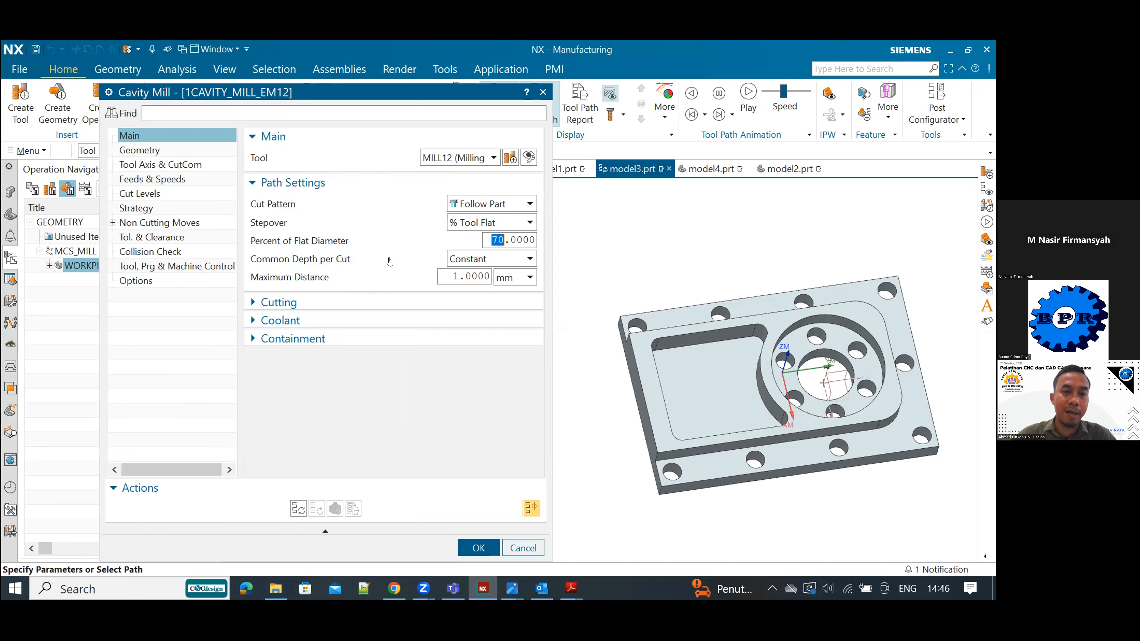
double_click(455, 274)
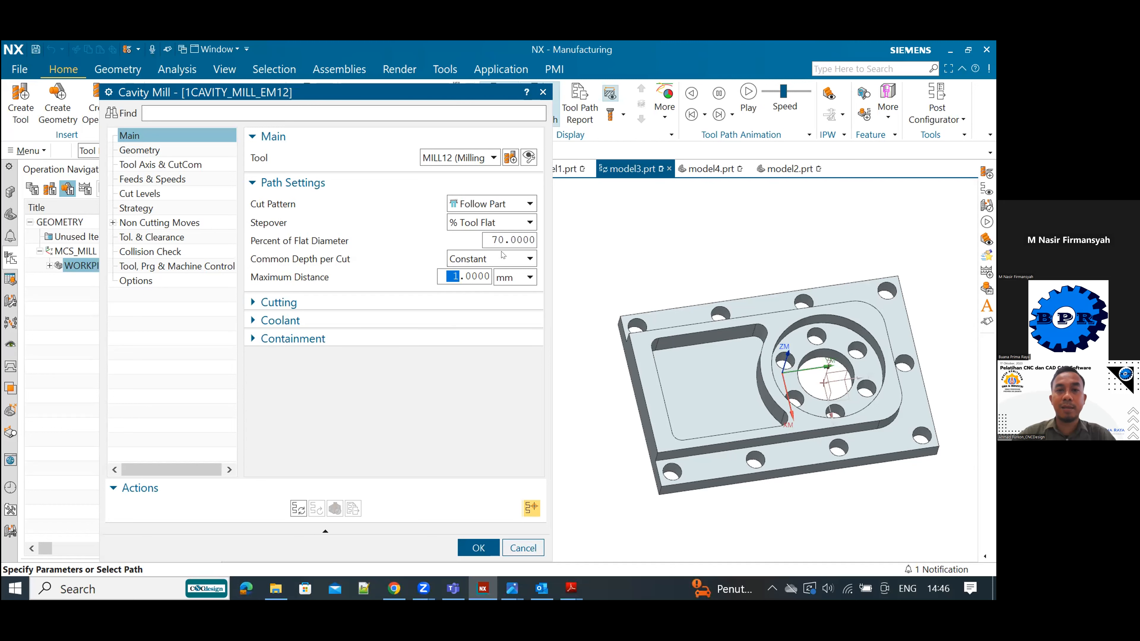
click(500, 238)
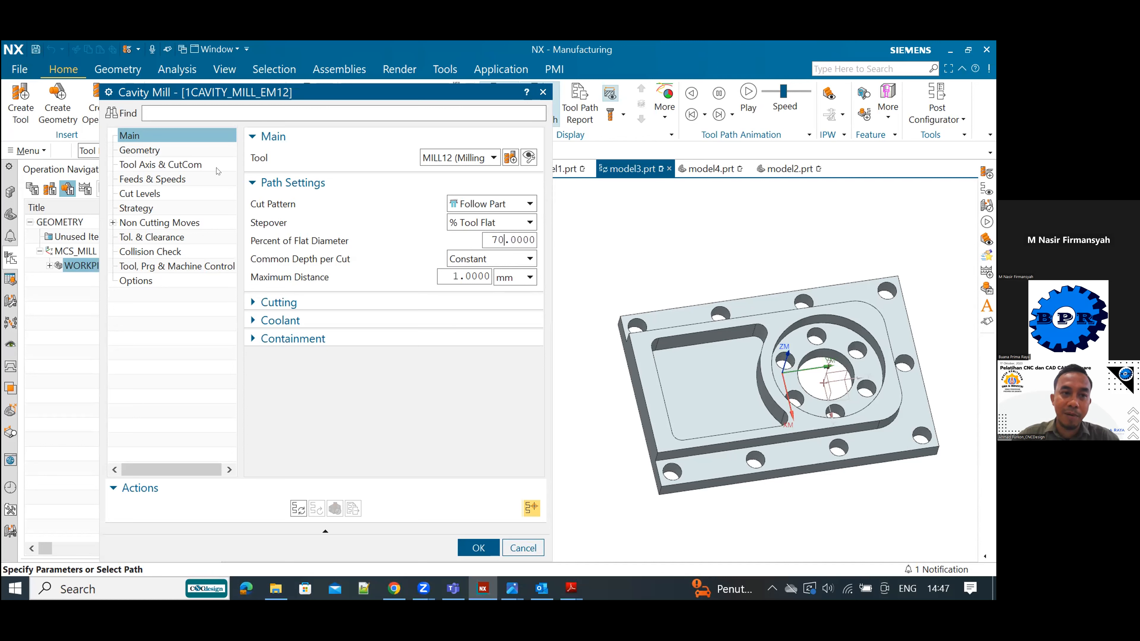
click(161, 179)
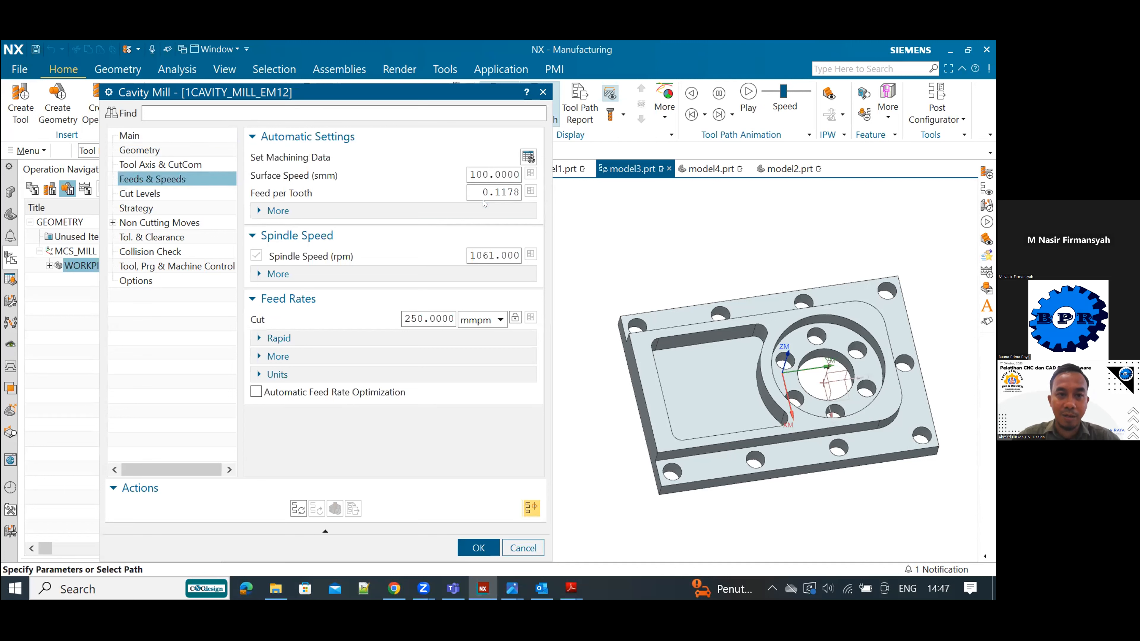
drag(470, 255, 489, 253)
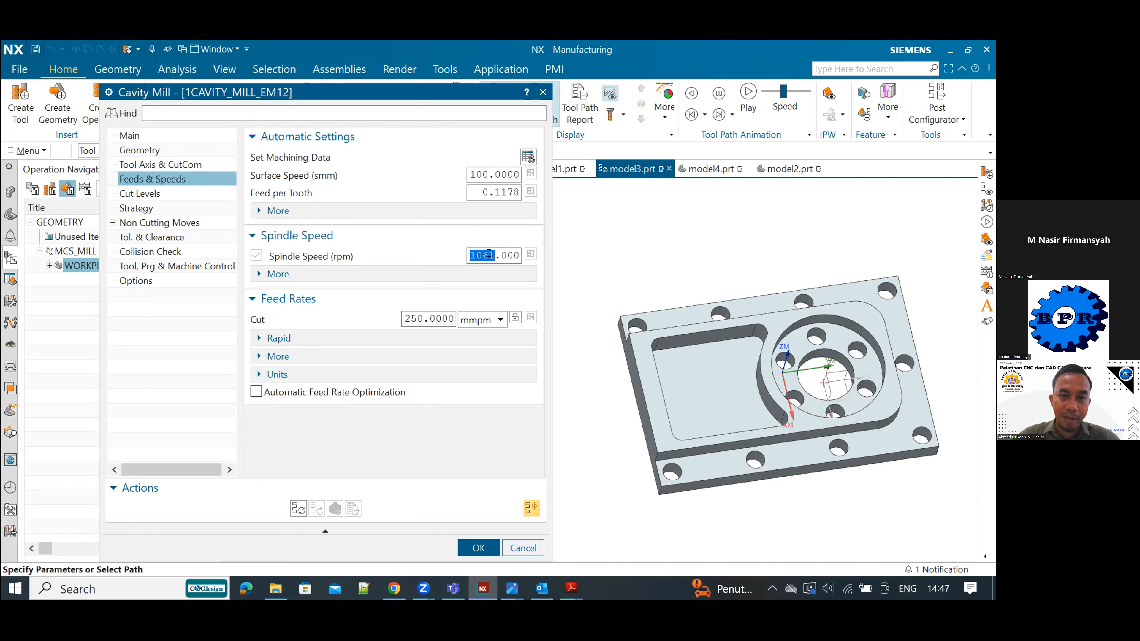
click(134, 132)
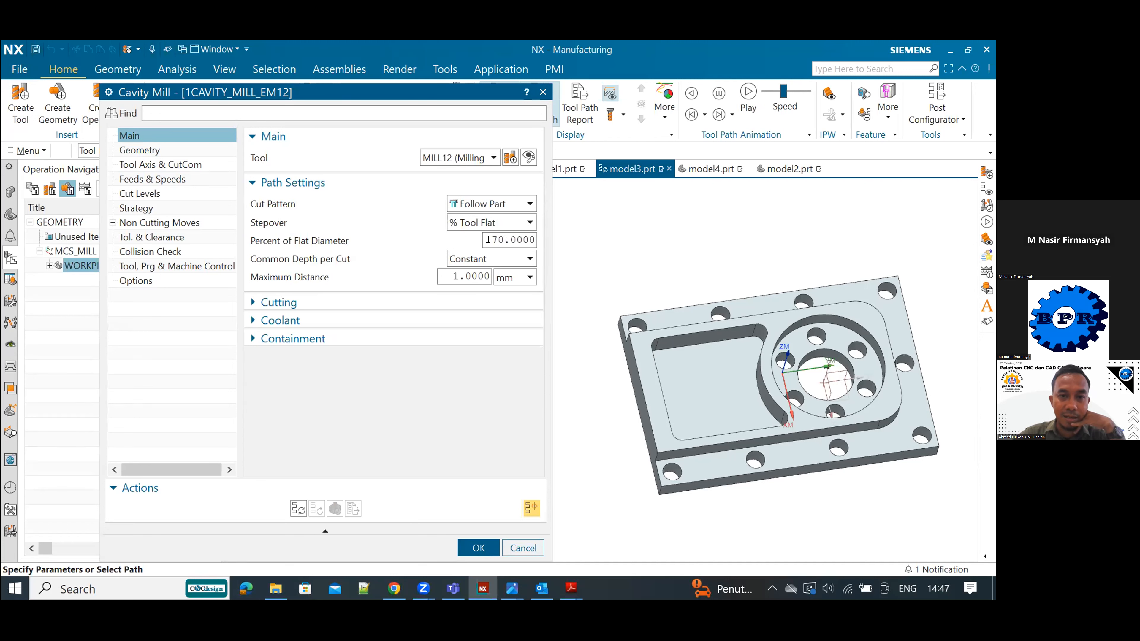
Step: Generate the tool path for the 1CAVITY_MILL_EM12 operation and inspect it on the plate
click(298, 508)
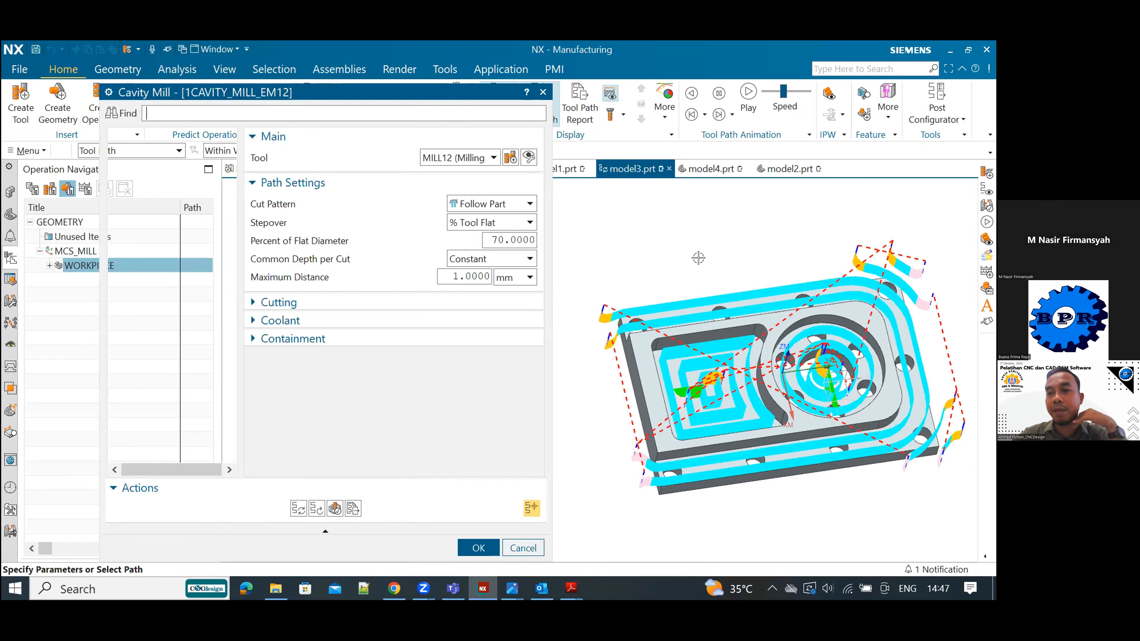
middle_drag(724, 349, 346, 499)
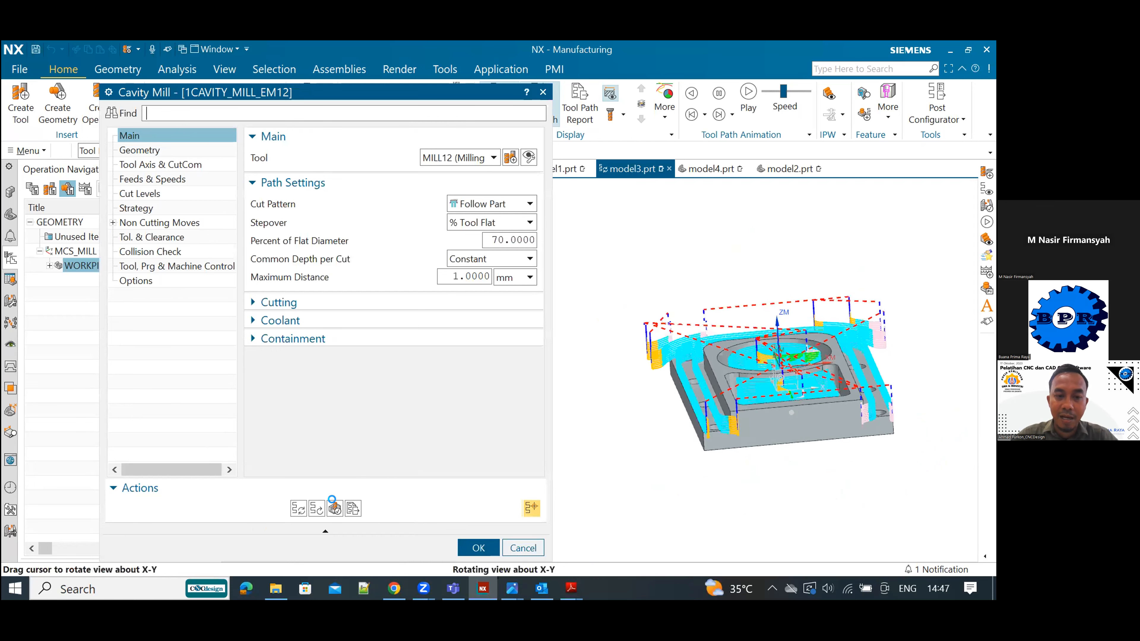
Step: Play the tool path's 3D Dynamic material removal simulation at animation speed 4, and accept the cavity mill operation
click(336, 509)
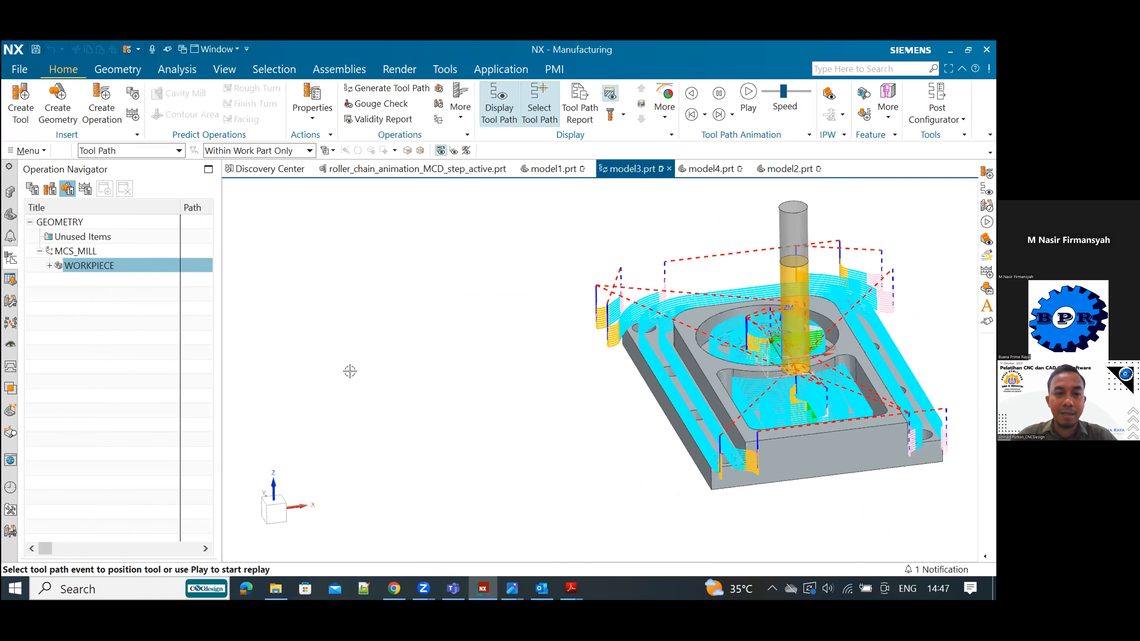
click(209, 521)
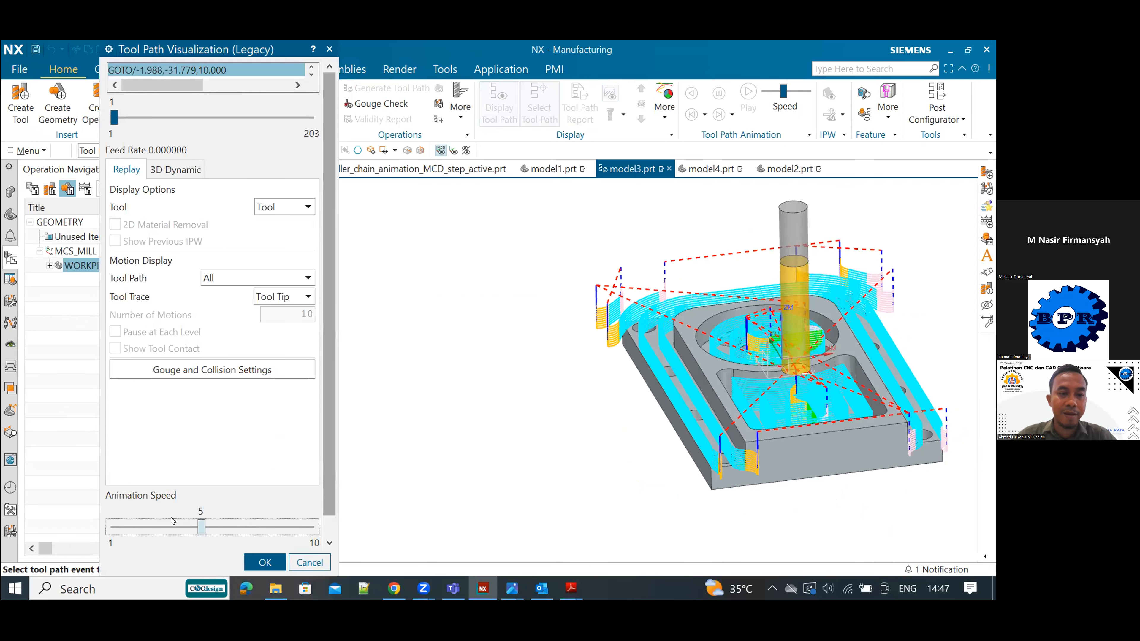
click(171, 518)
click(176, 170)
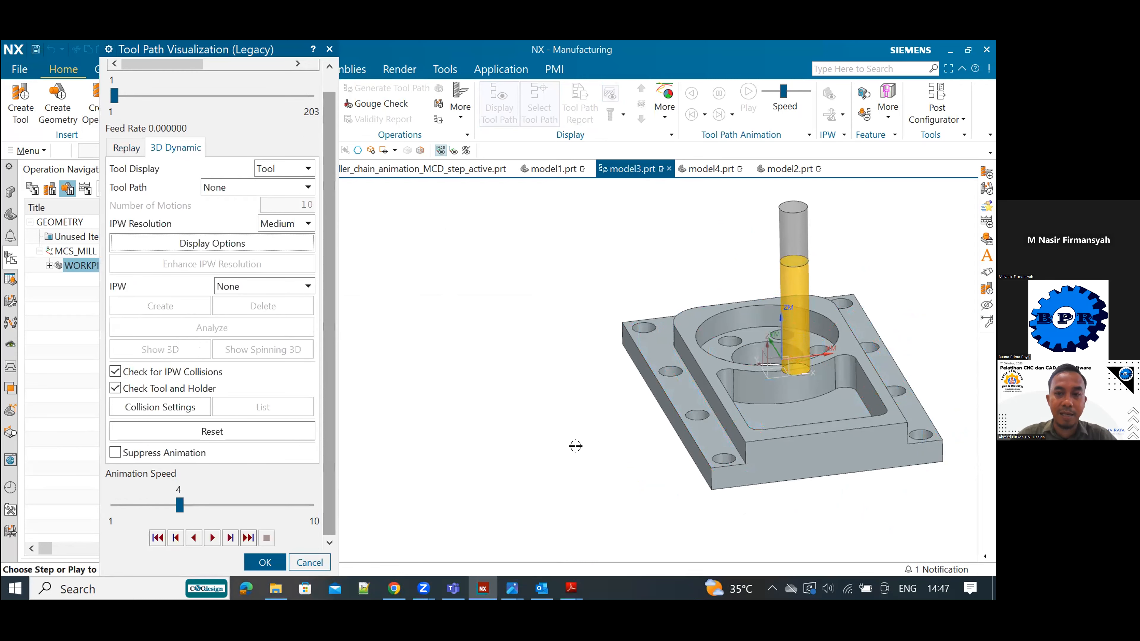
middle_drag(632, 470, 584, 498)
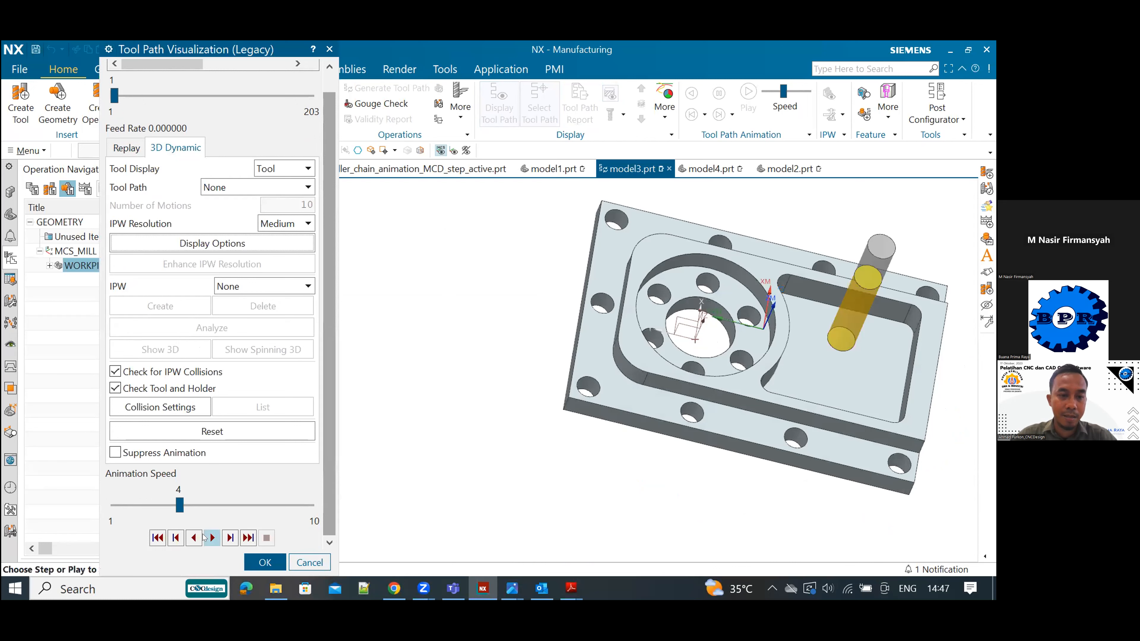
click(212, 538)
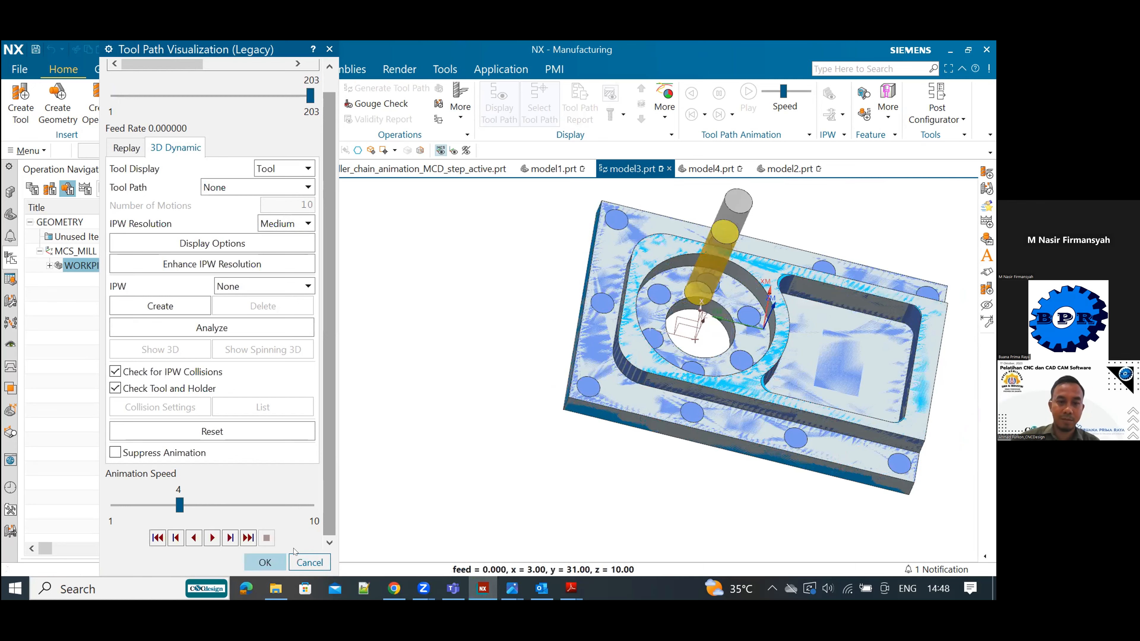
click(298, 562)
click(469, 504)
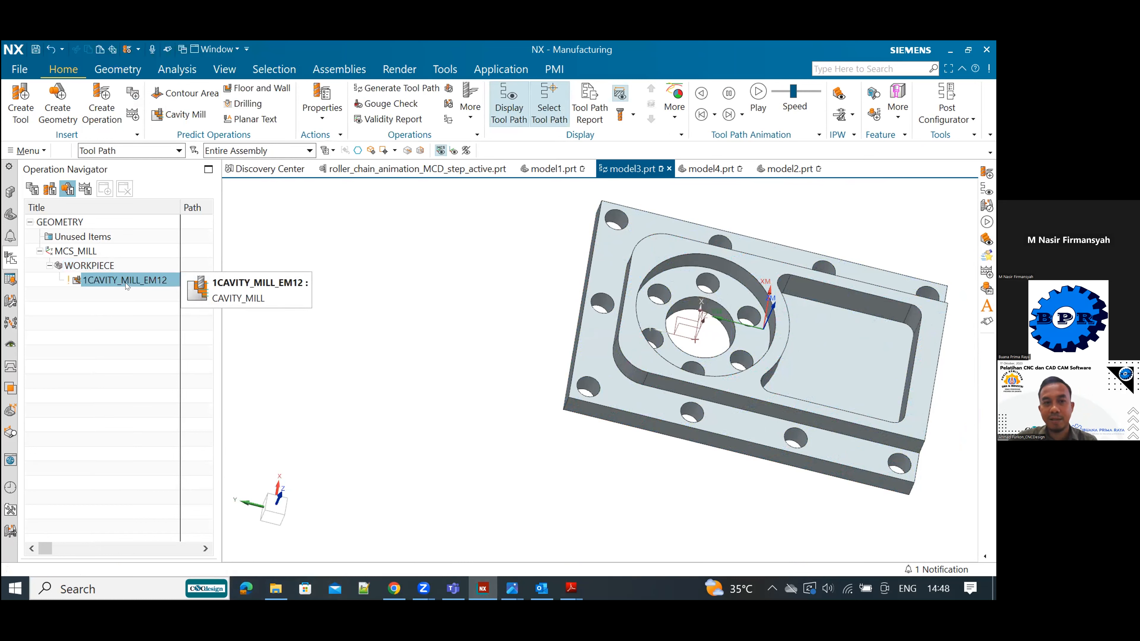
Step: Create a hole_making drilling operation under WORKPIECE for the plate and name it 2DRILLING_Drill10
scroll(499, 400, down, 1)
scroll(754, 340, up, 2)
middle_drag(816, 389, 939, 364)
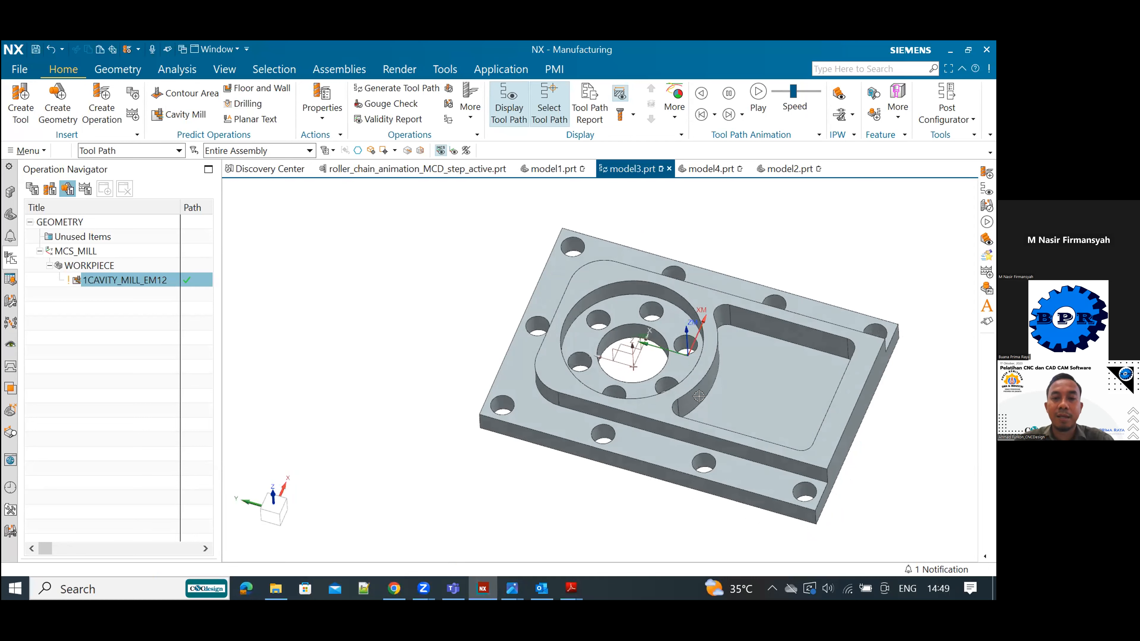
mouse_move(761, 382)
middle_down()
mouse_move(745, 372)
mouse_move(599, 401)
mouse_move(372, 323)
middle_up()
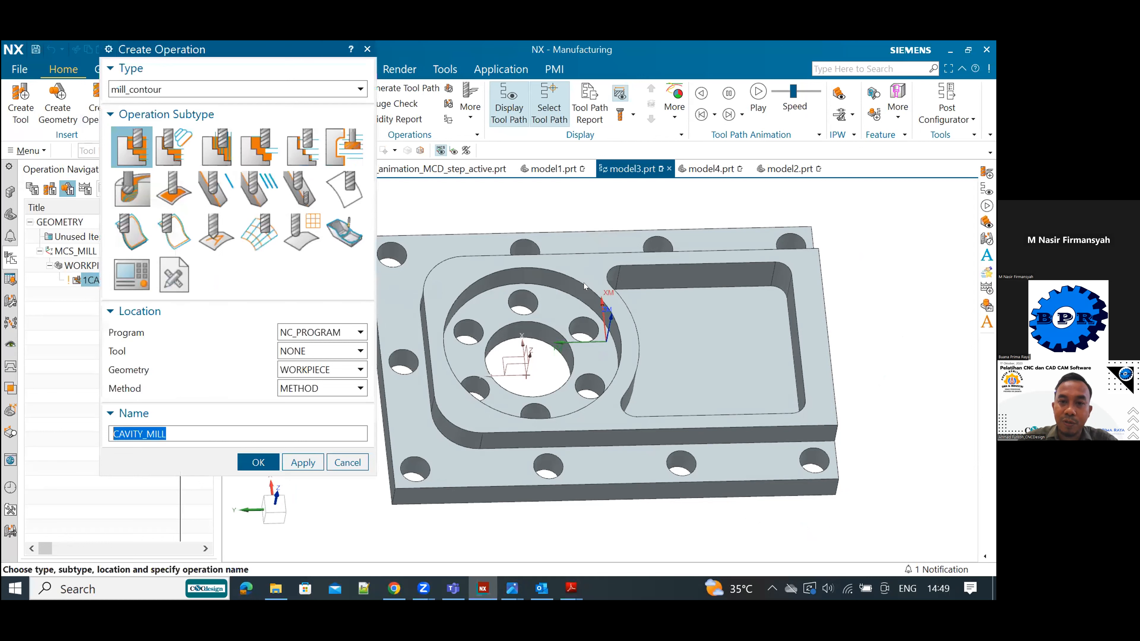
scroll(585, 274, up, 4)
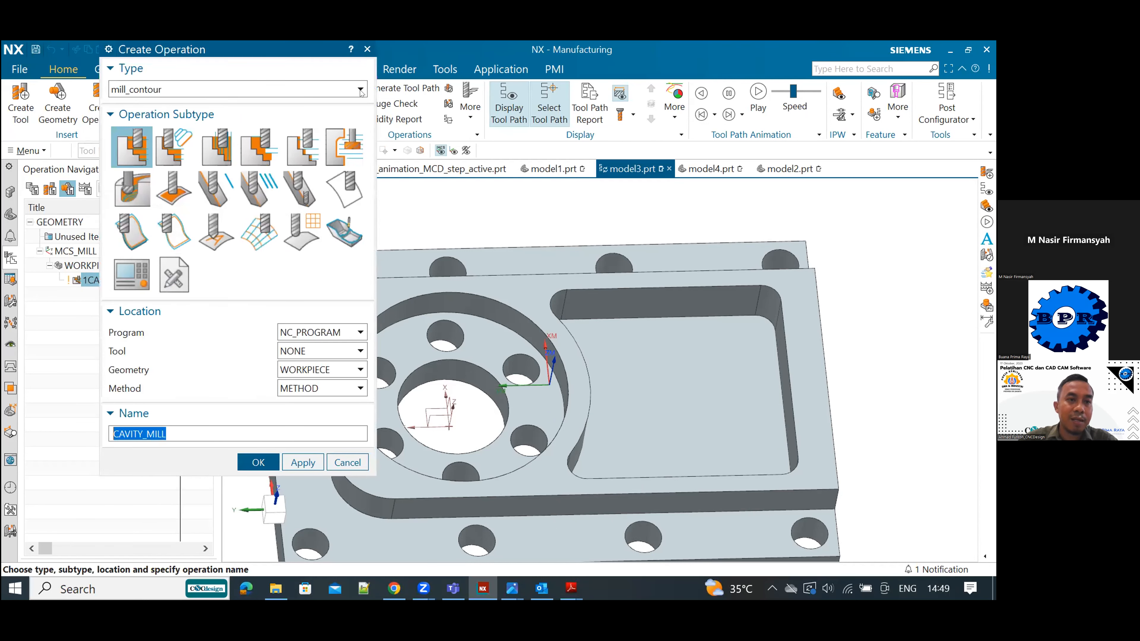
click(171, 88)
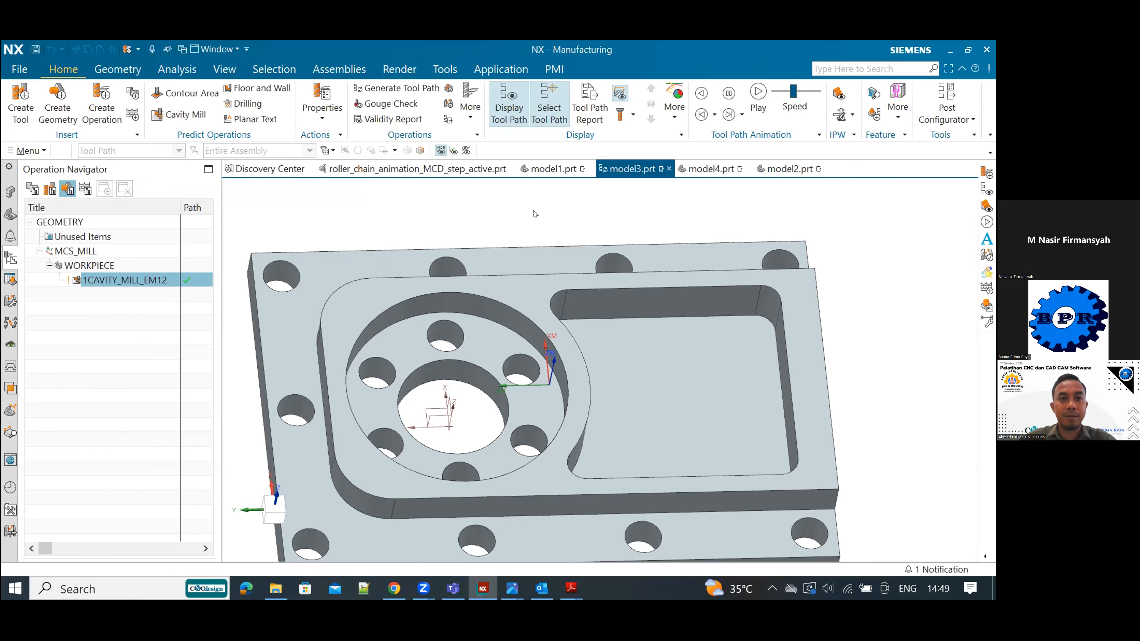
scroll(579, 283, down, 5)
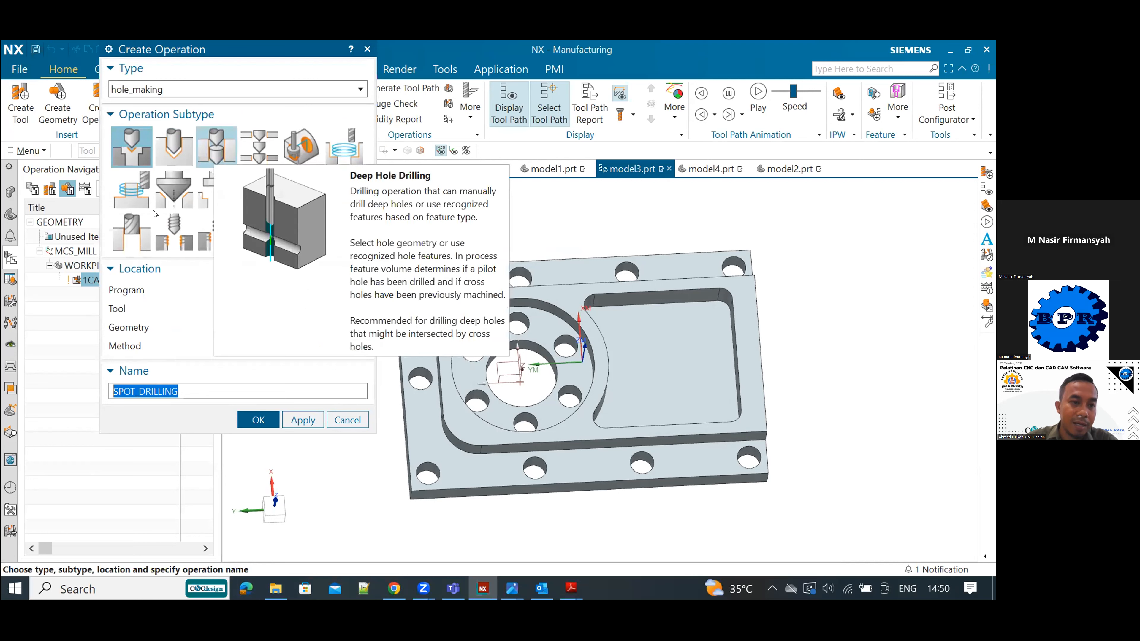
click(108, 387)
text(2)
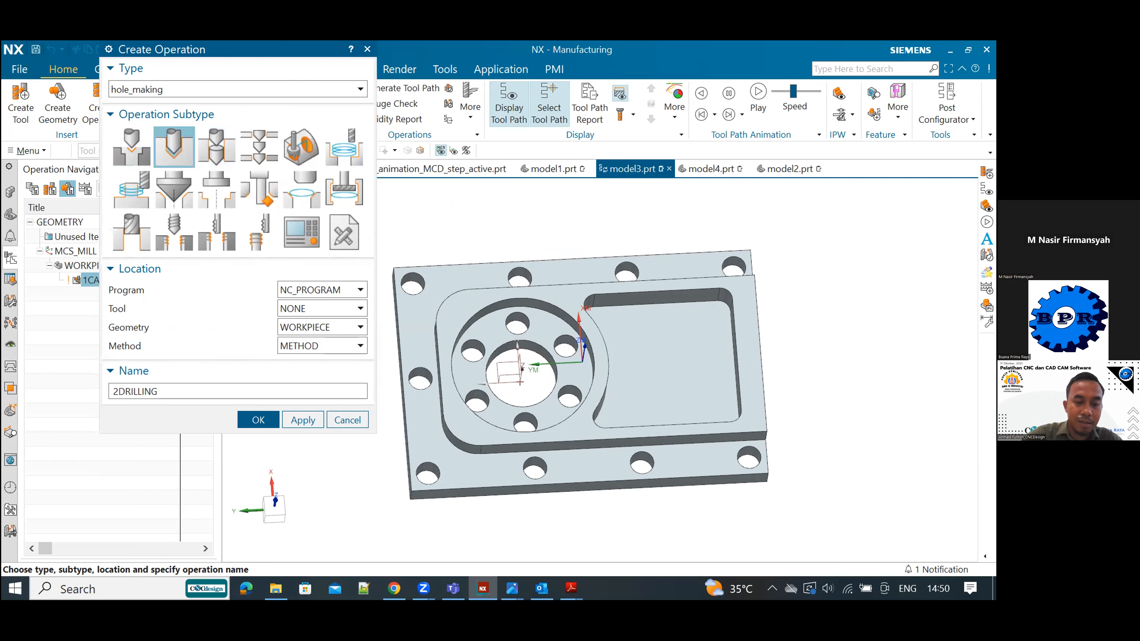
text(_Drill10)
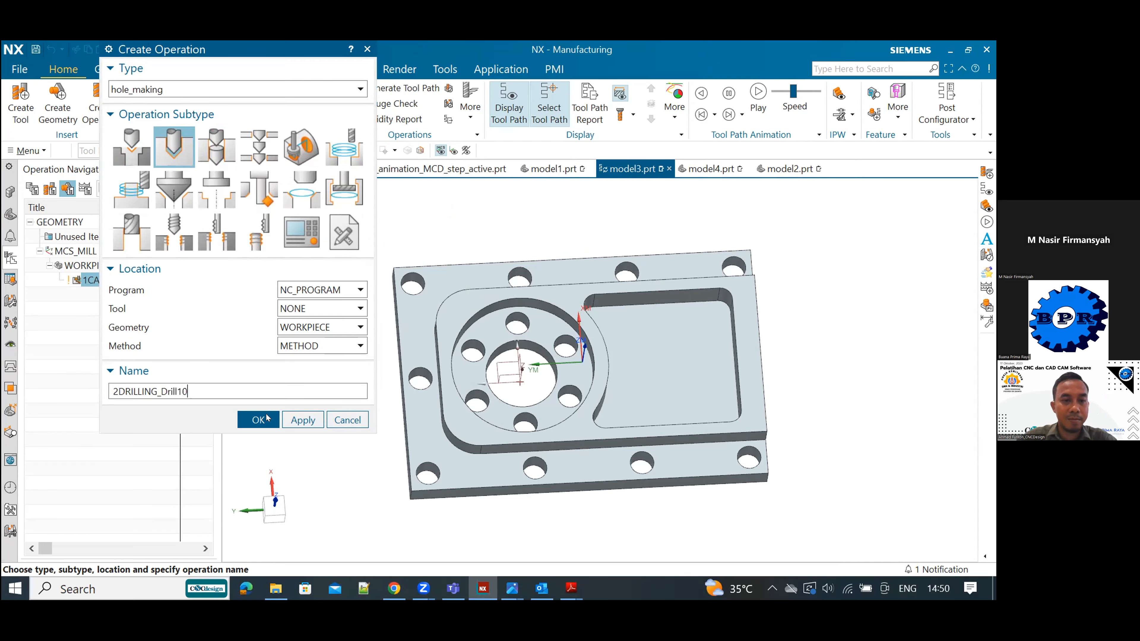
click(259, 420)
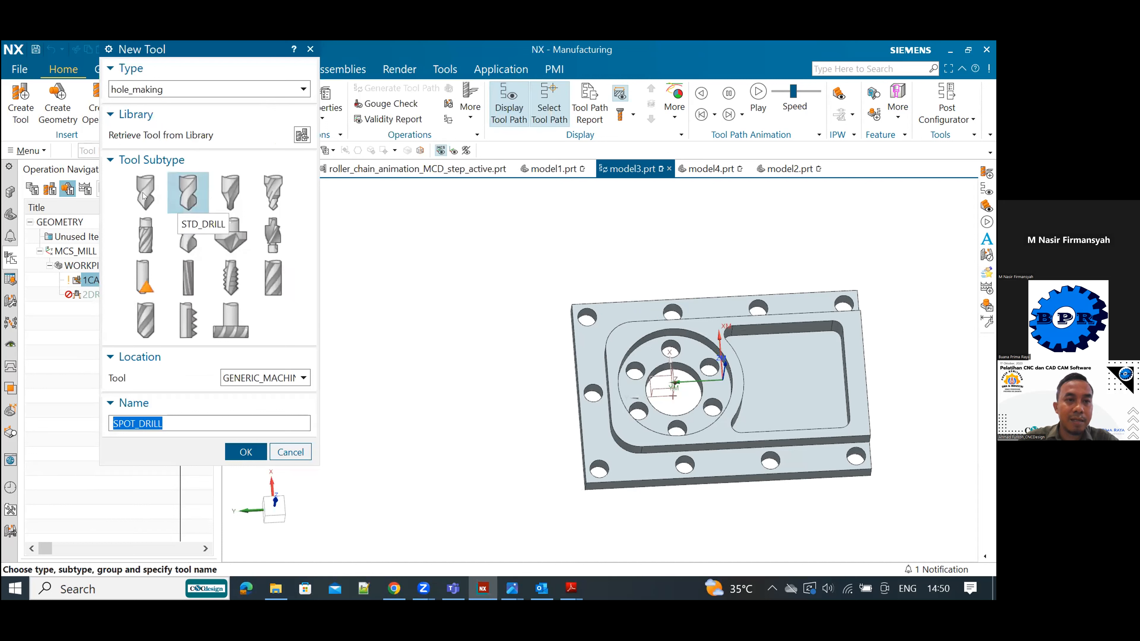
Step: Create a standard drill tool named STD_DRILL10 with a diameter of 10 mm for the drilling operation
click(181, 194)
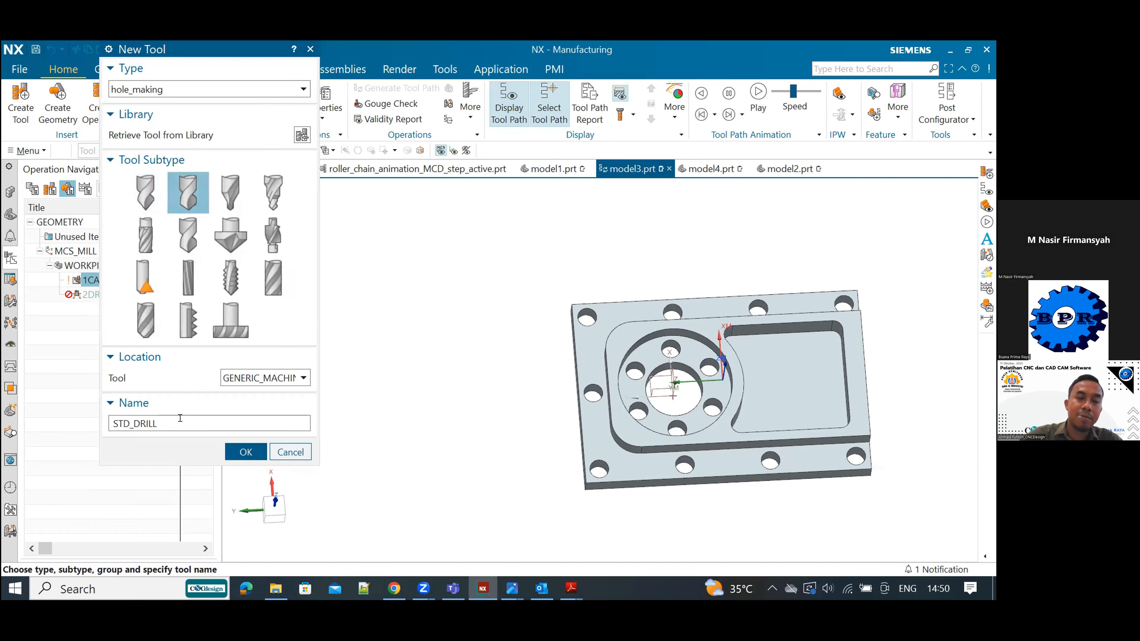
text(10)
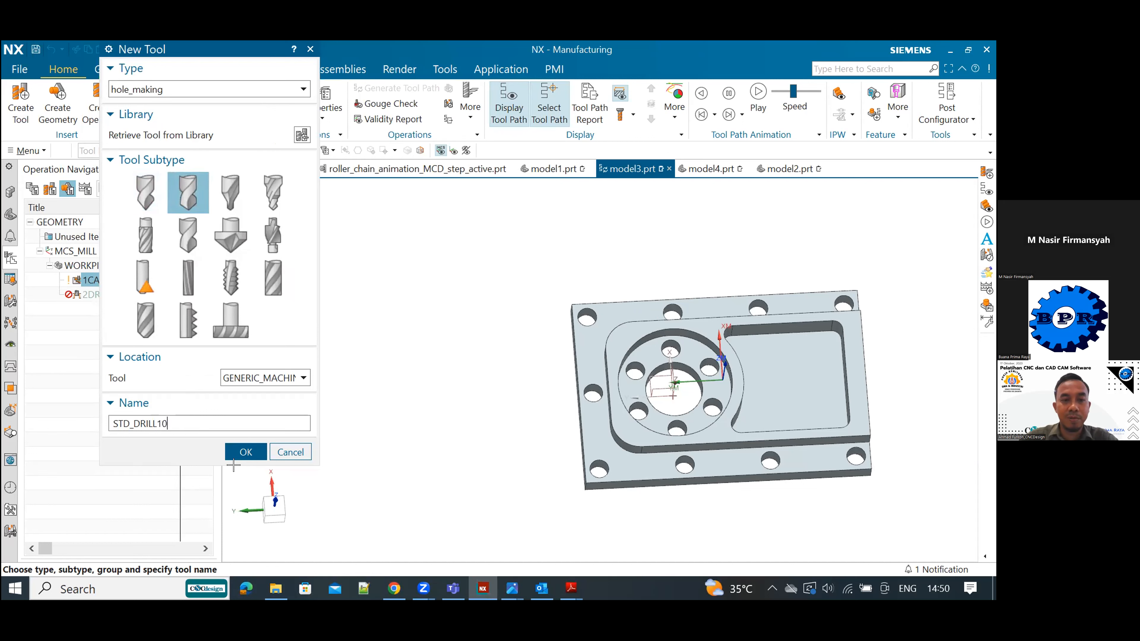
click(246, 452)
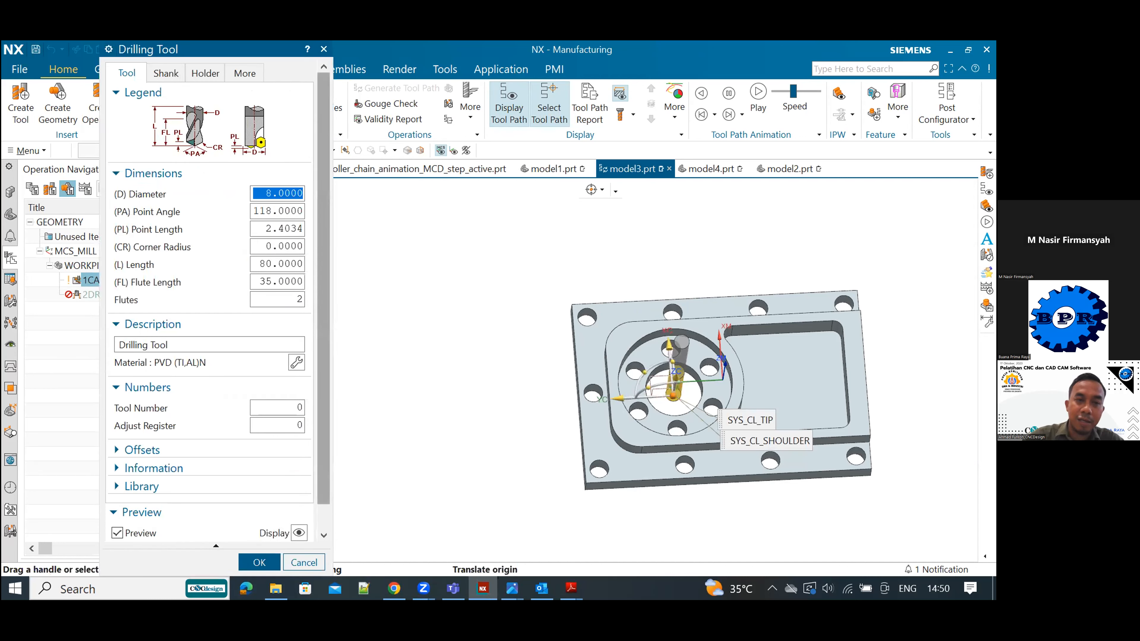
text(10)
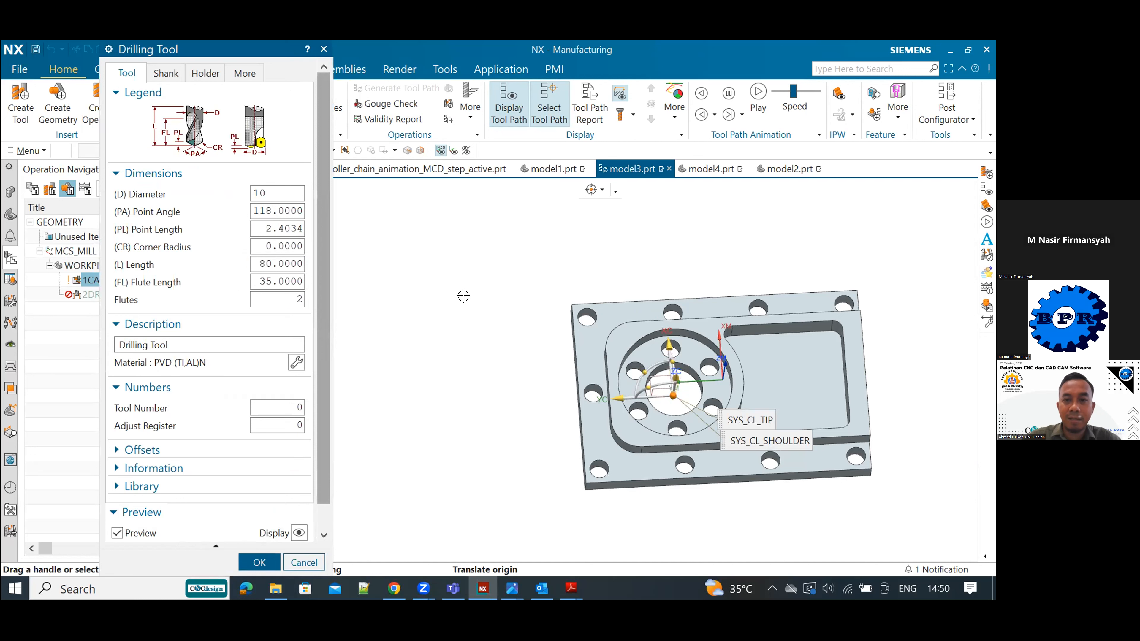
key(Return)
middle_drag(467, 350, 384, 307)
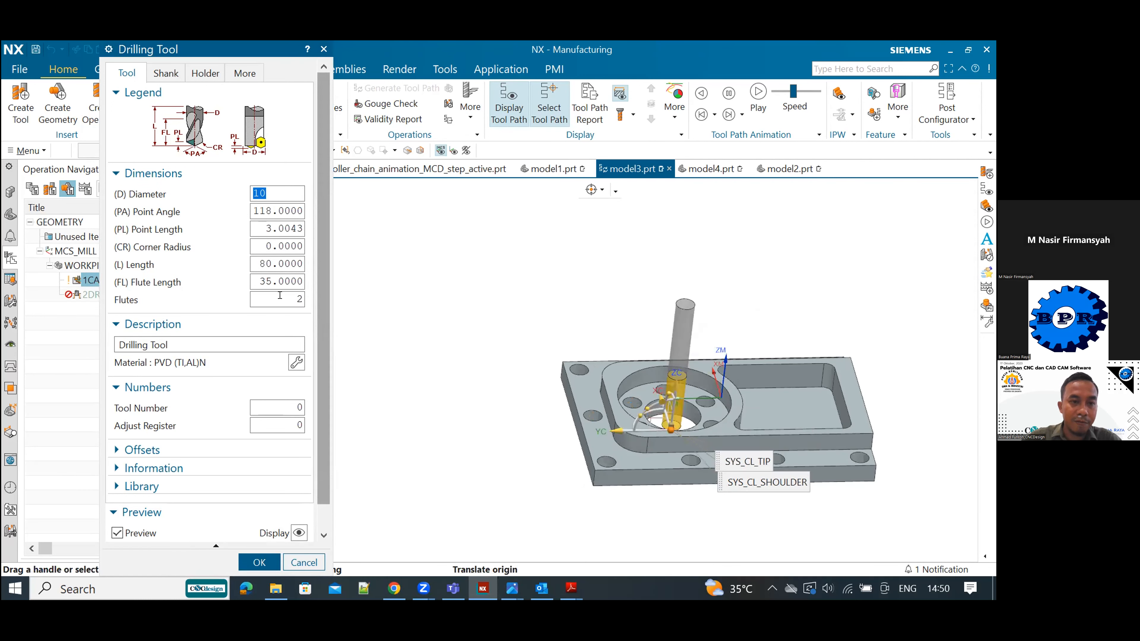
Step: Set the drill's tool number and adjust register to 2, and accept the drilling tool
click(299, 410)
text(2)
key(Tab)
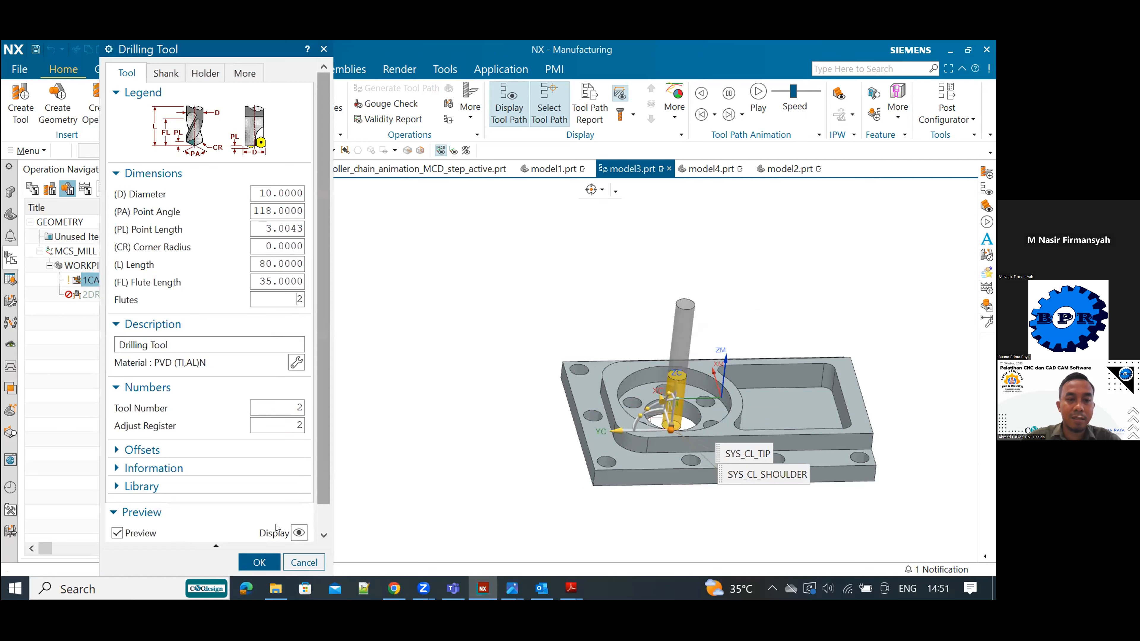
scroll(269, 548, down, 1)
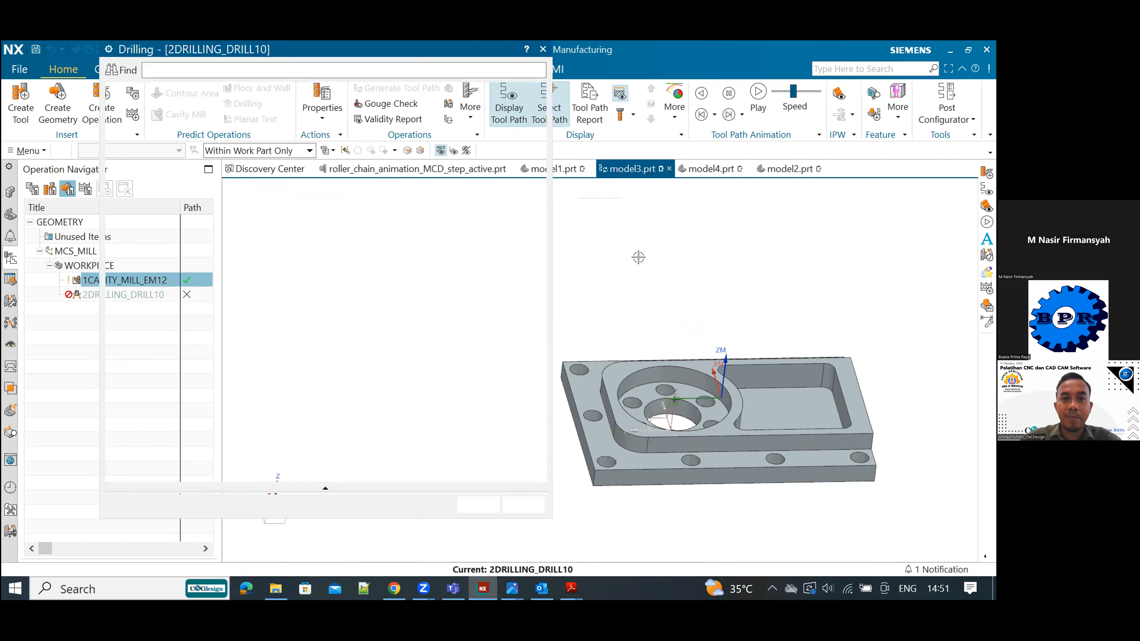
Step: Examine the holes along the plate's edges and inside the circular pocket from several angles
middle_drag(669, 247, 789, 283)
scroll(673, 265, down, 1)
middle_drag(638, 206, 639, 264)
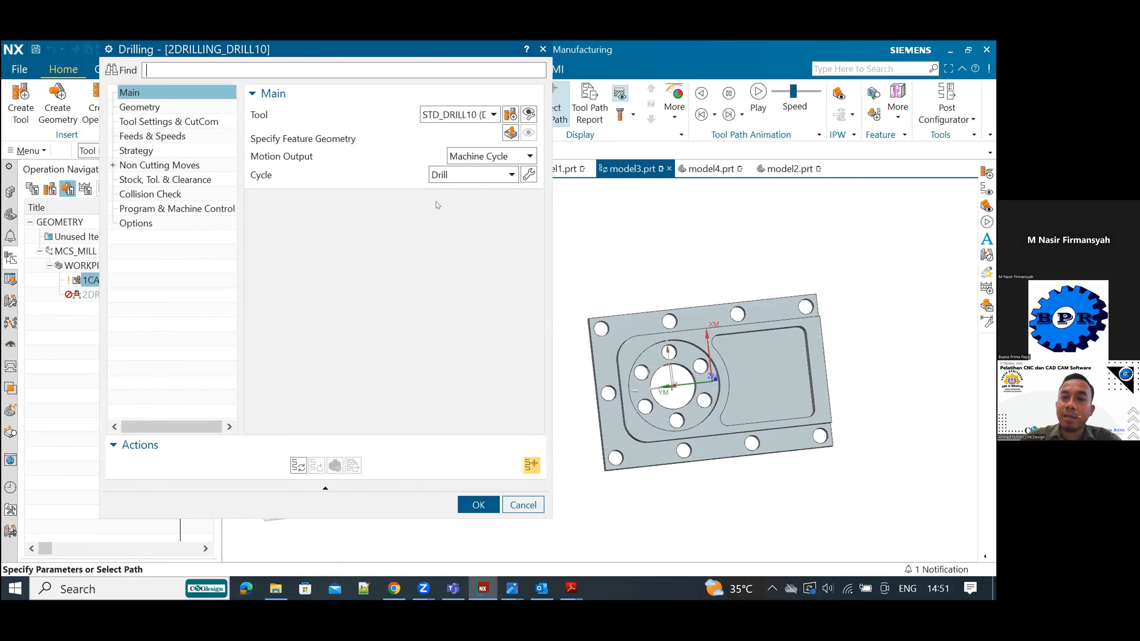
middle_drag(598, 247, 604, 287)
scroll(606, 297, up, 5)
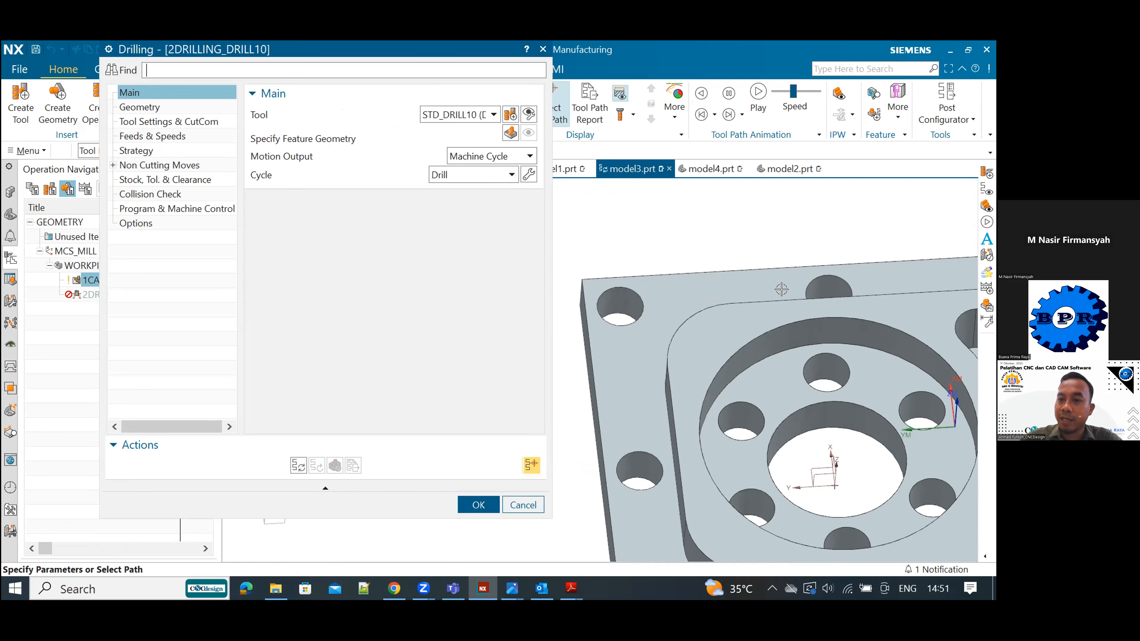
scroll(794, 288, down, 2)
scroll(736, 280, down, 3)
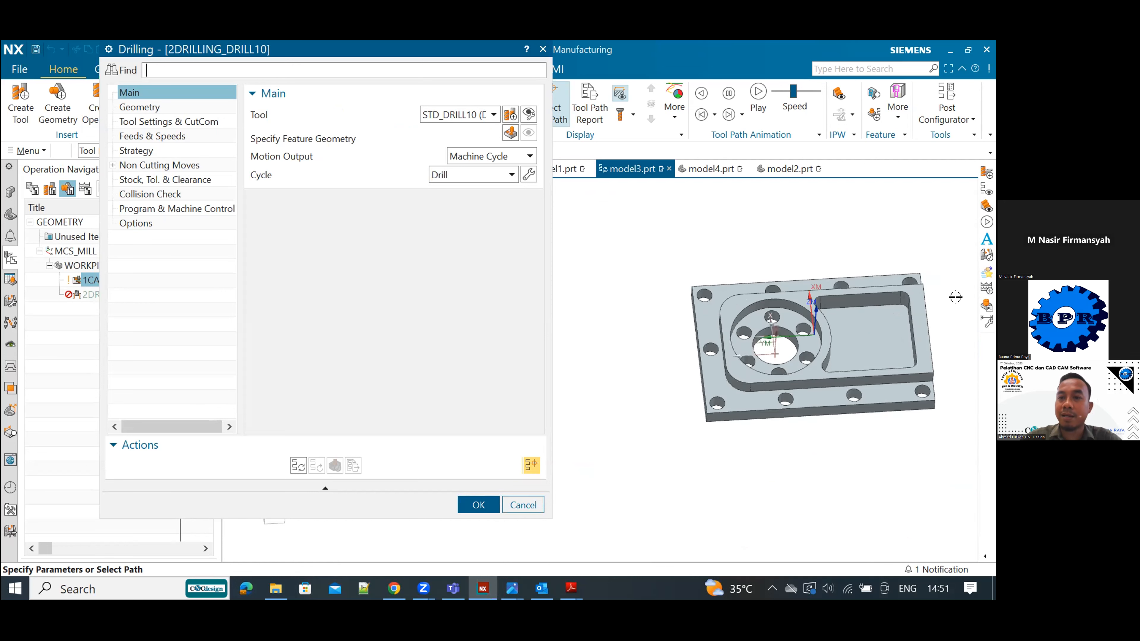
scroll(952, 296, up, 1)
scroll(905, 273, up, 1)
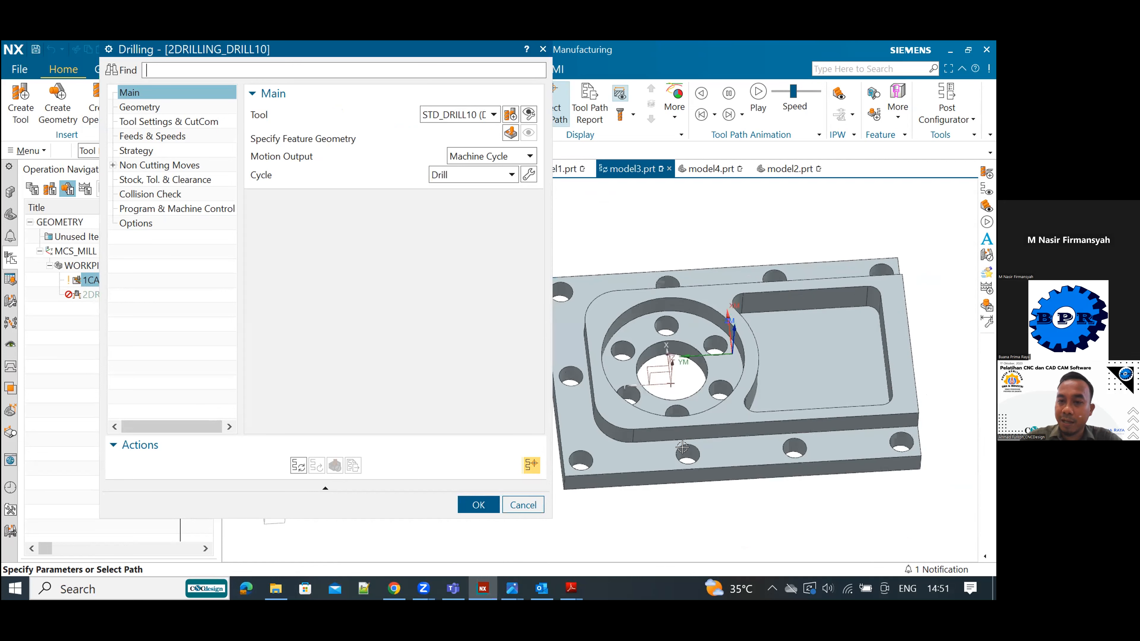
shift+middle_drag(587, 391, 598, 404)
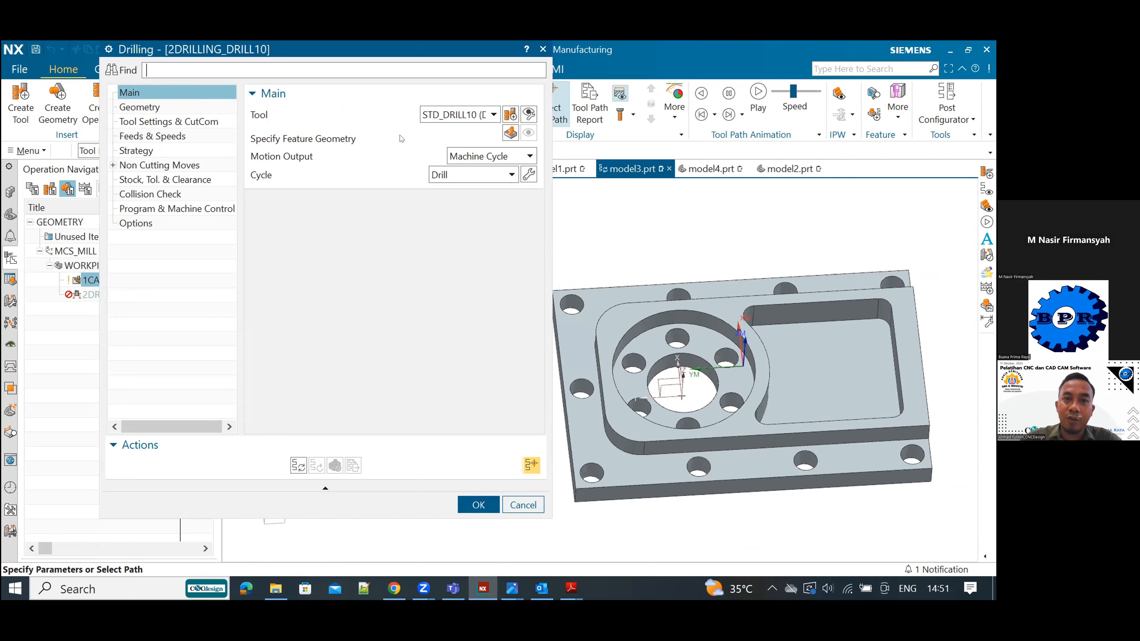
click(511, 134)
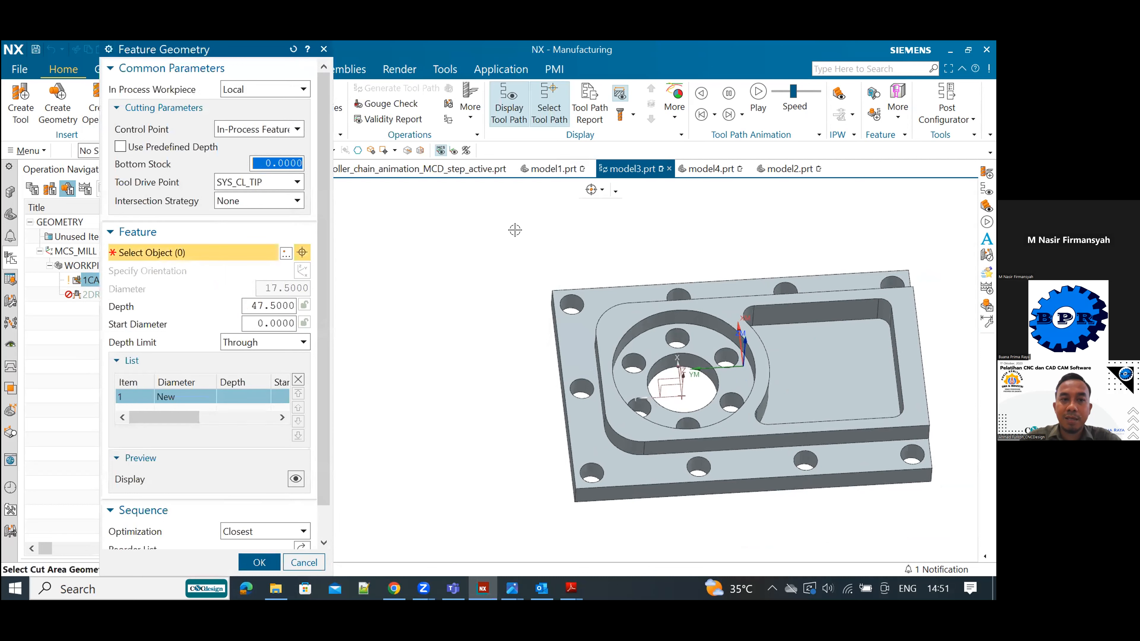
scroll(898, 458, up, 5)
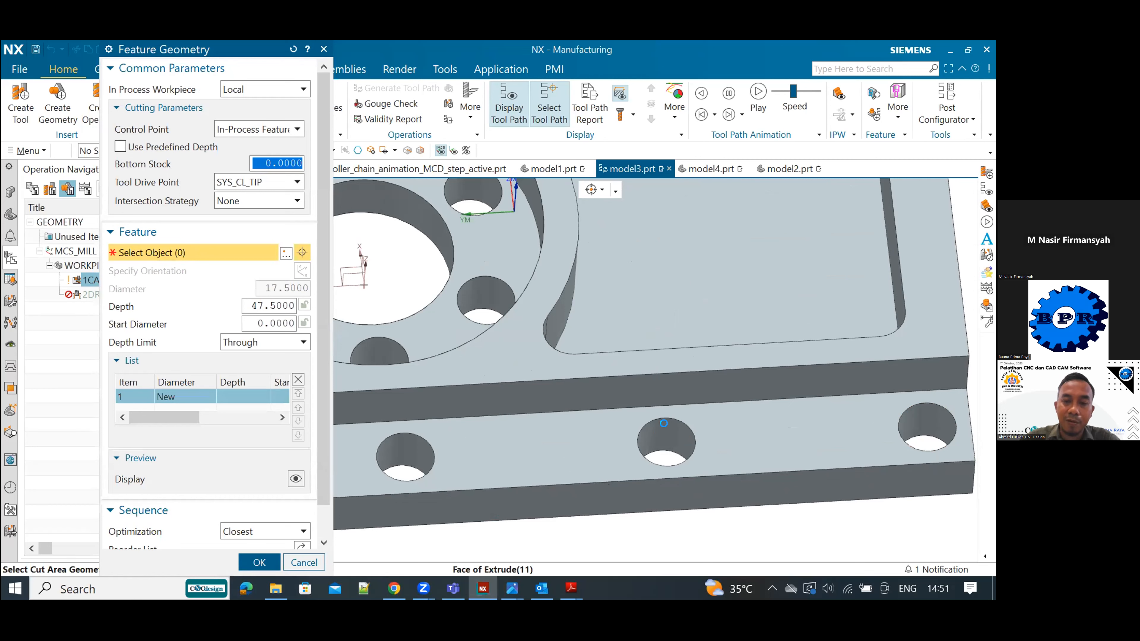
click(664, 423)
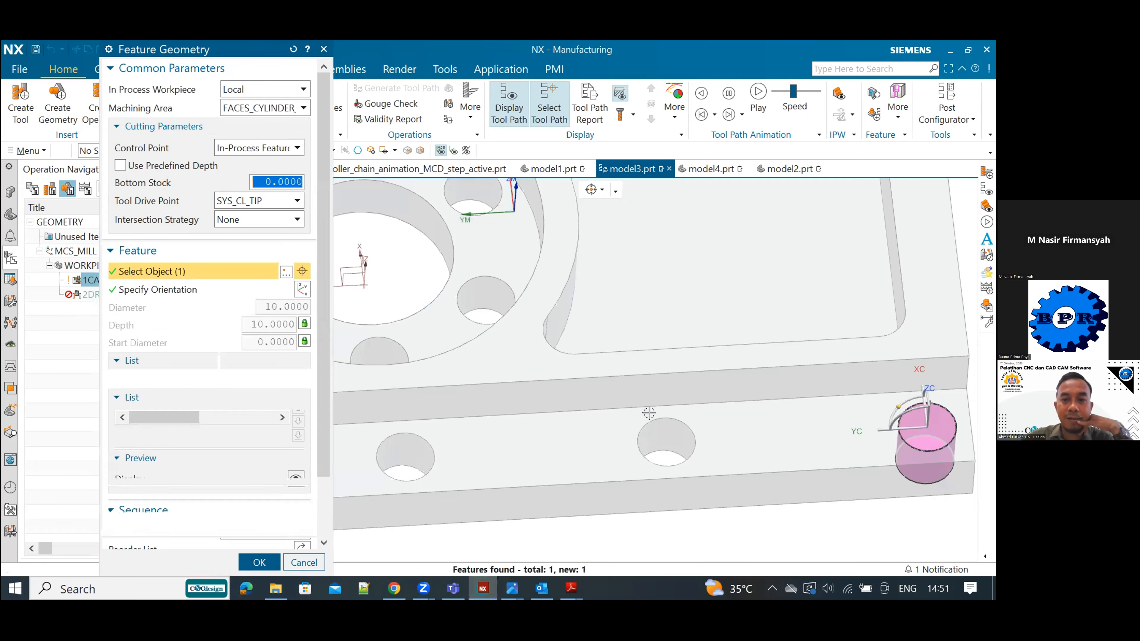
click(649, 430)
scroll(597, 390, down, 2)
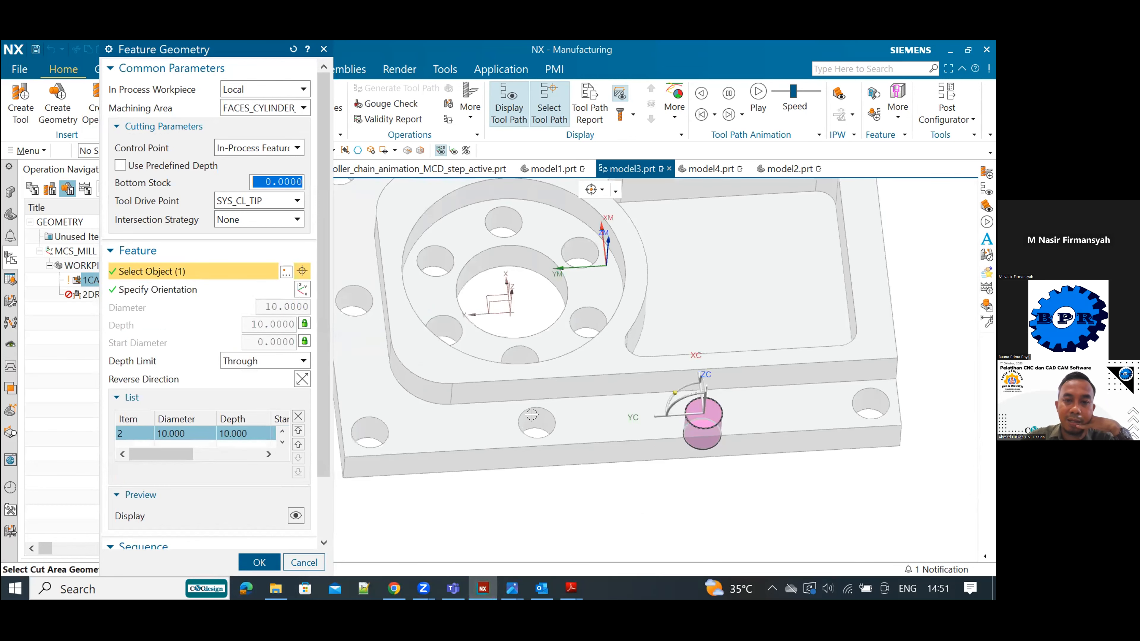
click(532, 415)
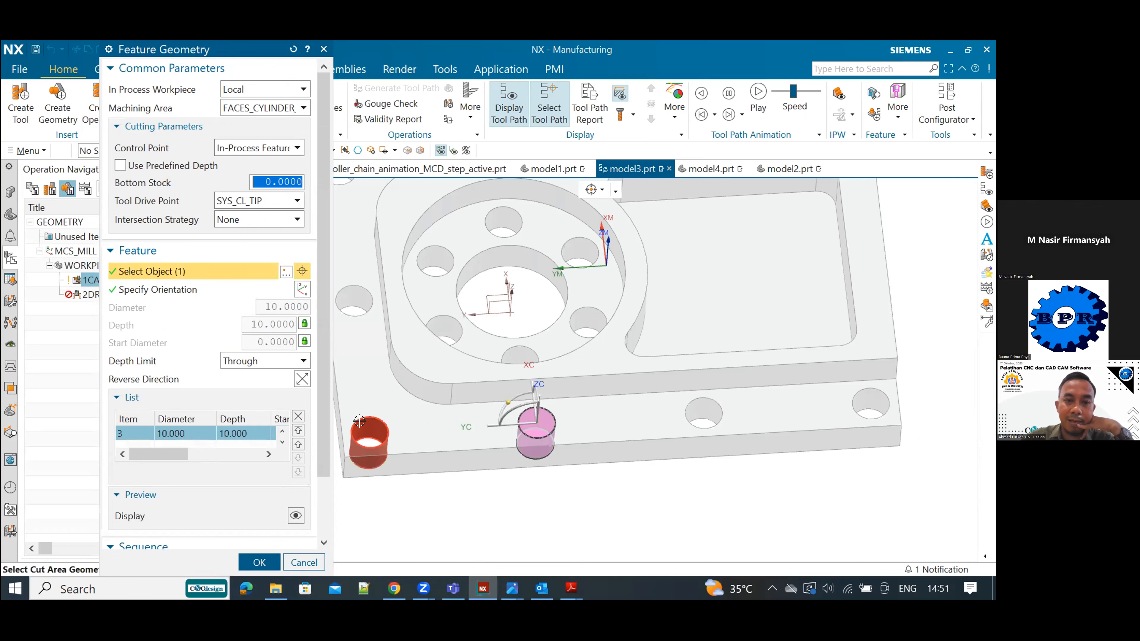
click(366, 429)
scroll(384, 372, down, 2)
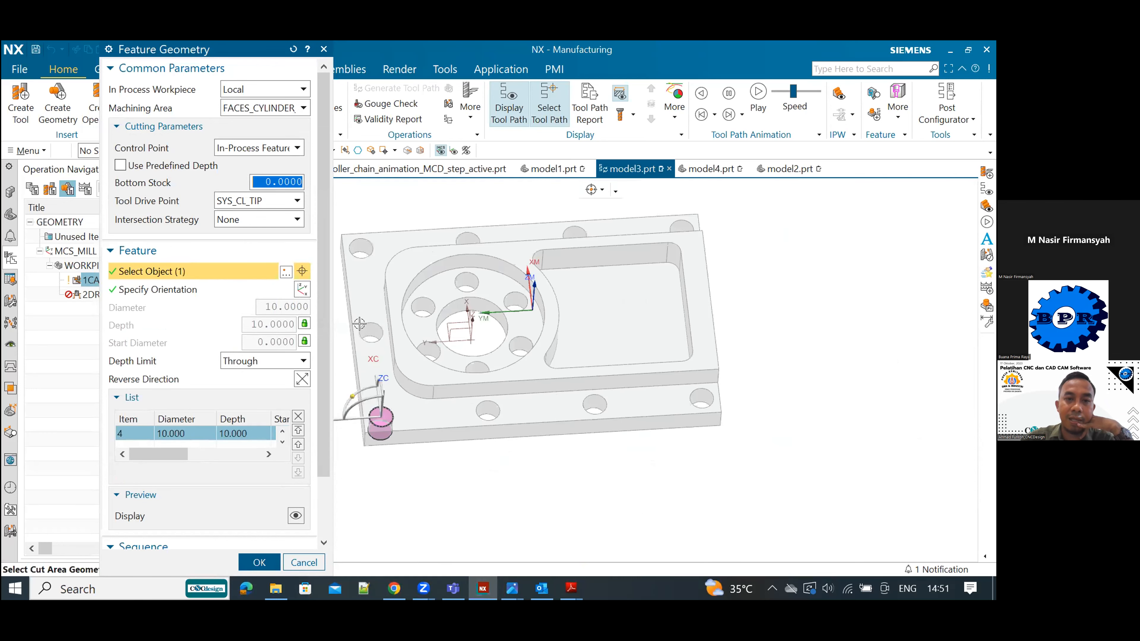
scroll(362, 324, up, 2)
click(366, 323)
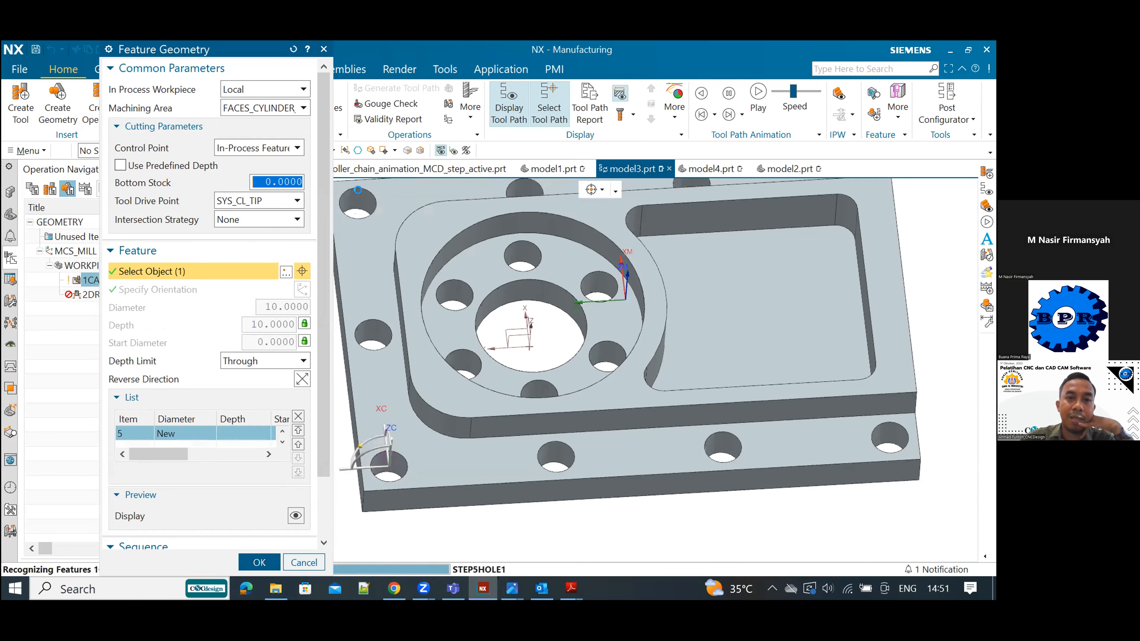
click(360, 197)
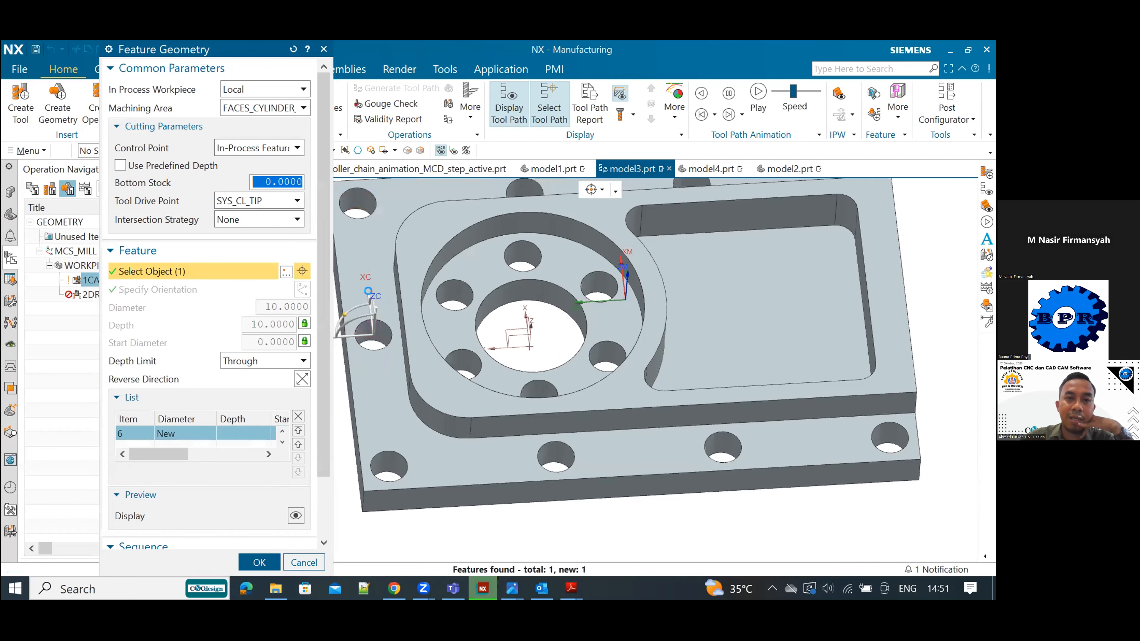
scroll(506, 201, up, 2)
click(508, 216)
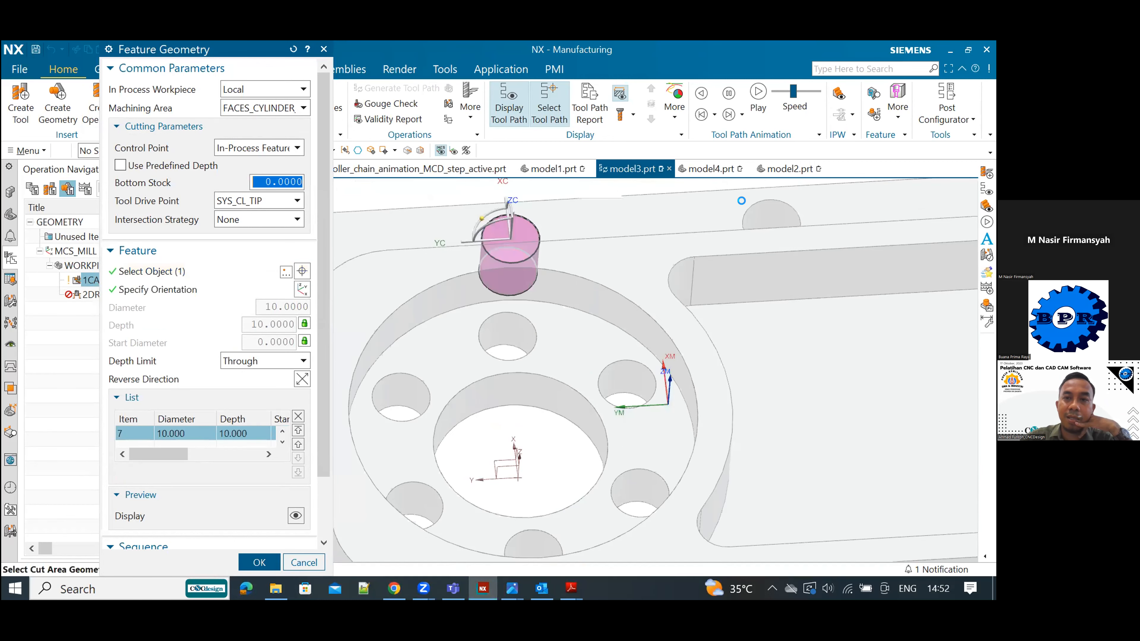
click(763, 215)
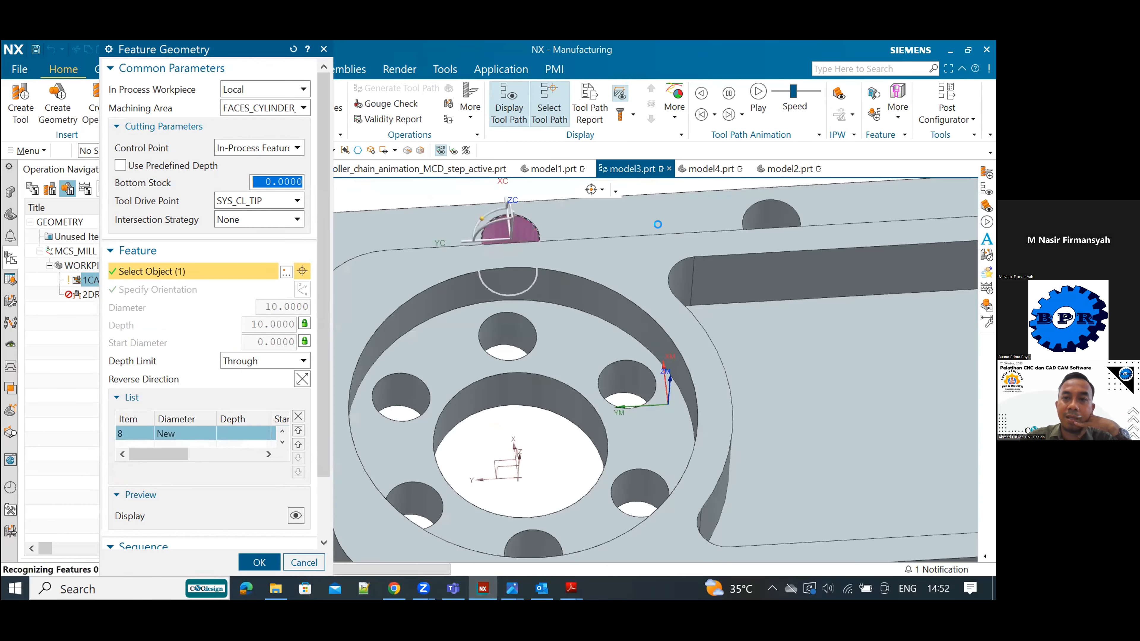
scroll(841, 223, down, 1)
scroll(841, 223, down, 1)
click(889, 224)
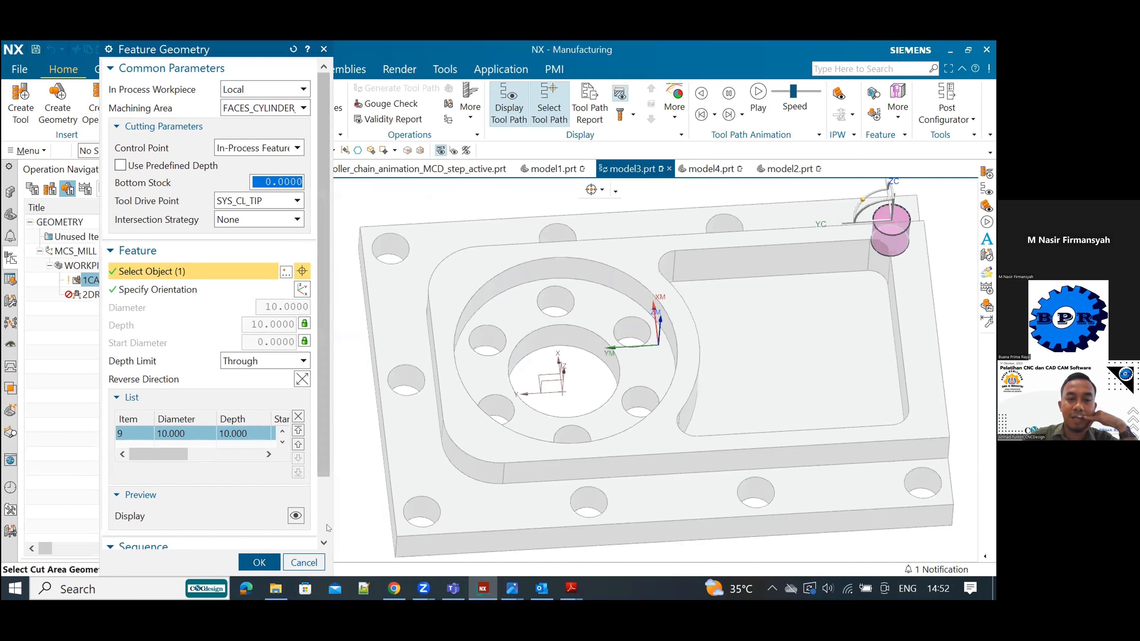
click(313, 561)
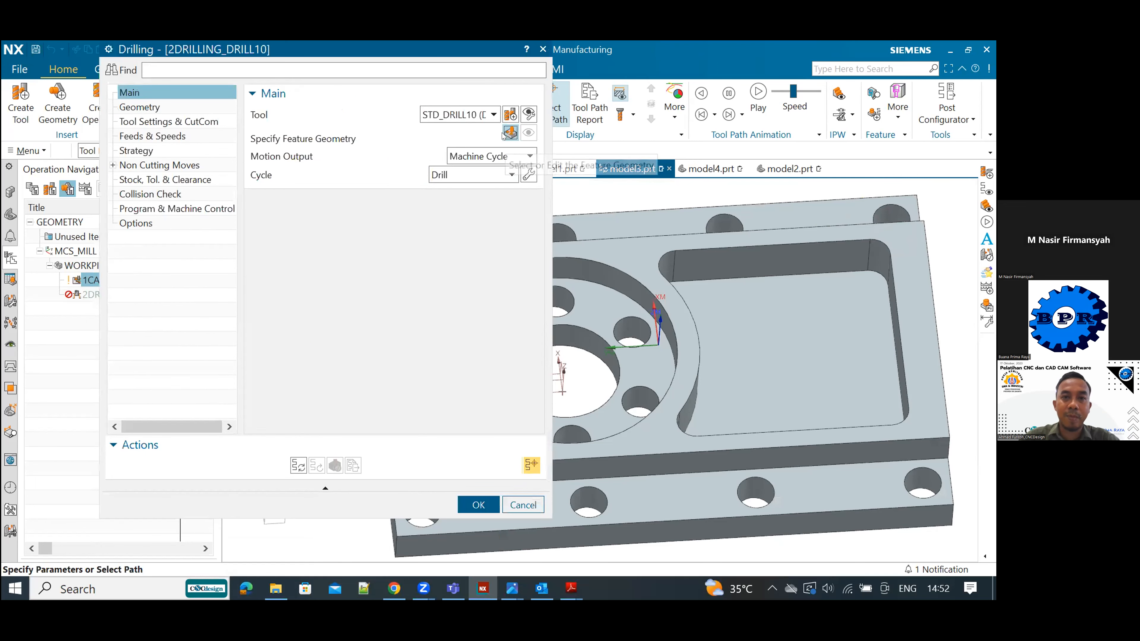
Step: Specify the drilling feature geometry by selecting all 10 mm holes across the plate in one window selection
click(511, 133)
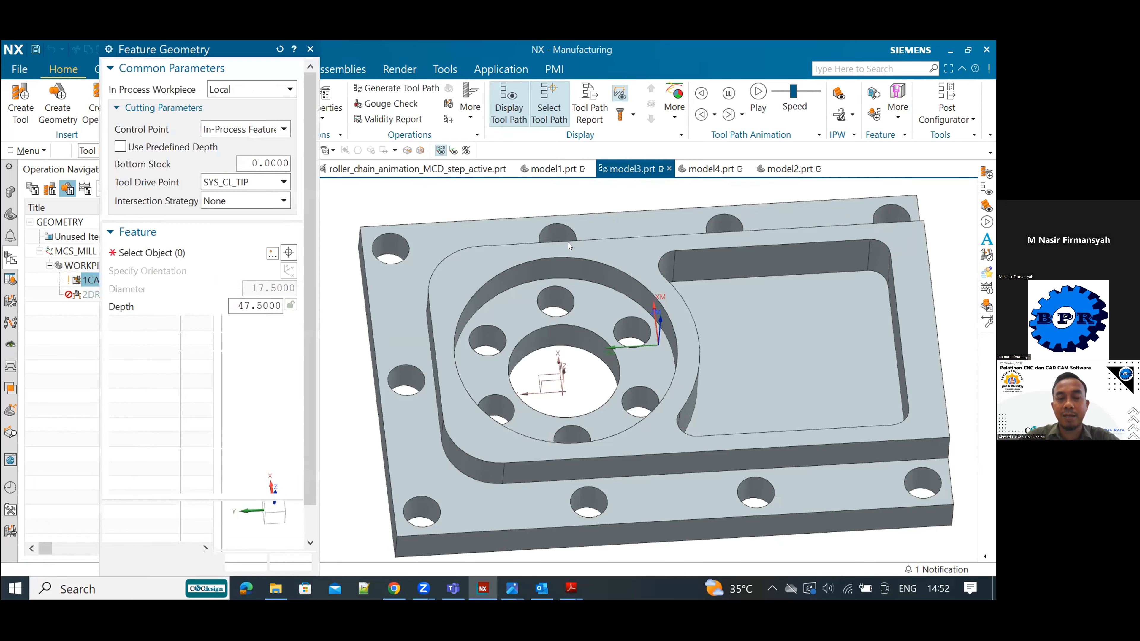
scroll(567, 244, down, 2)
drag(401, 198, 871, 466)
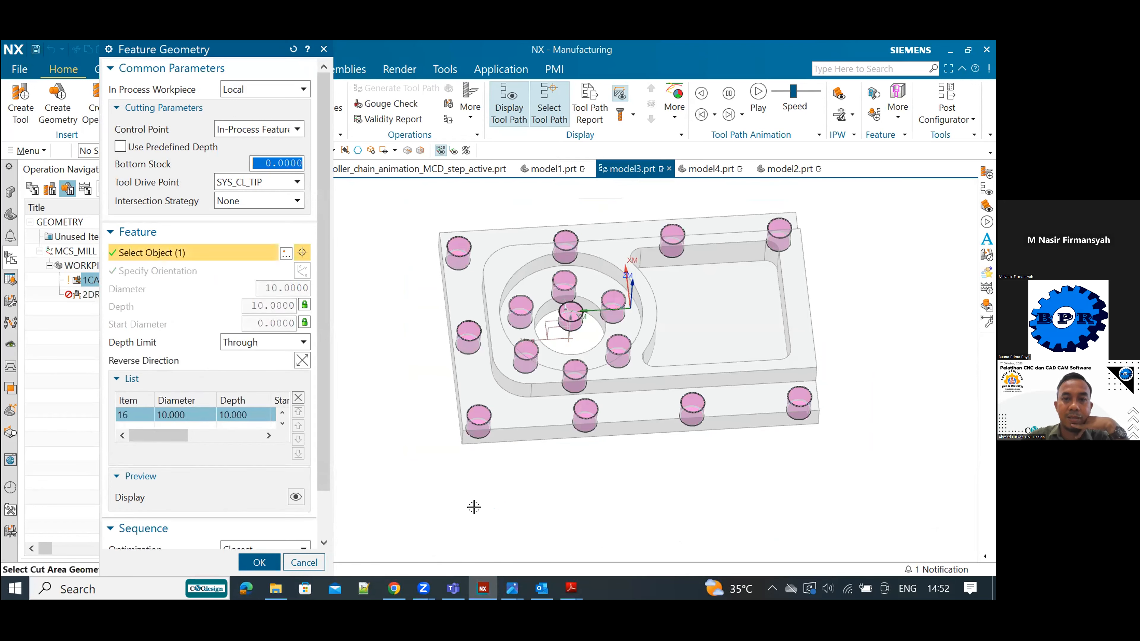
middle_drag(671, 317, 574, 298)
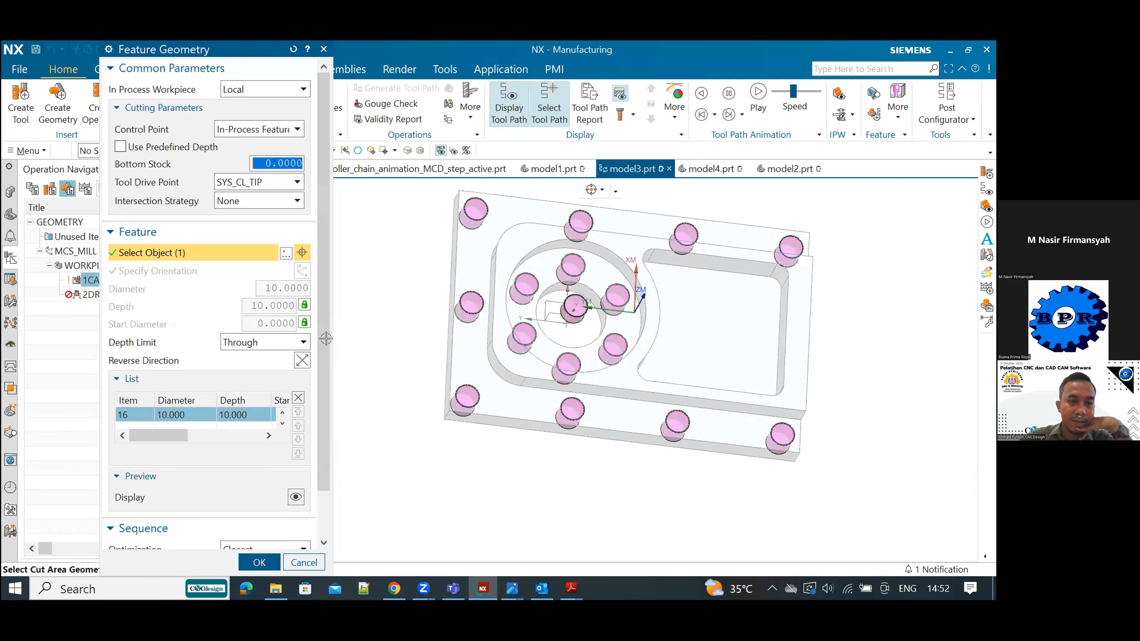
Step: Step through the selected holes in the feature list one by one to identify which hole on the plate each entry represents
scroll(317, 376, down, 1)
click(282, 379)
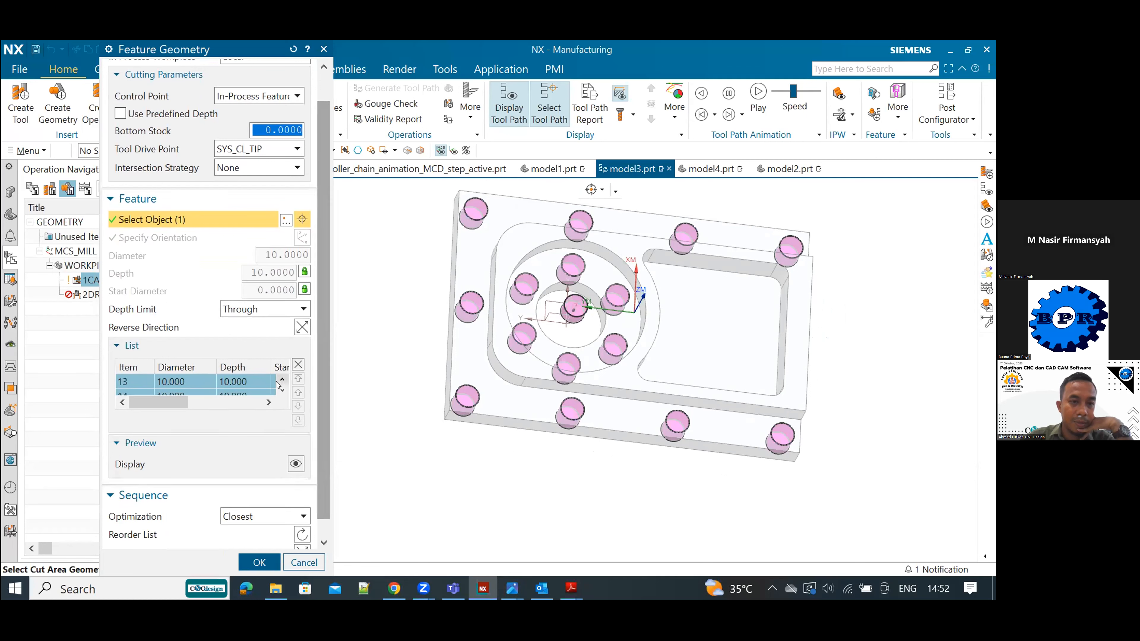
click(281, 391)
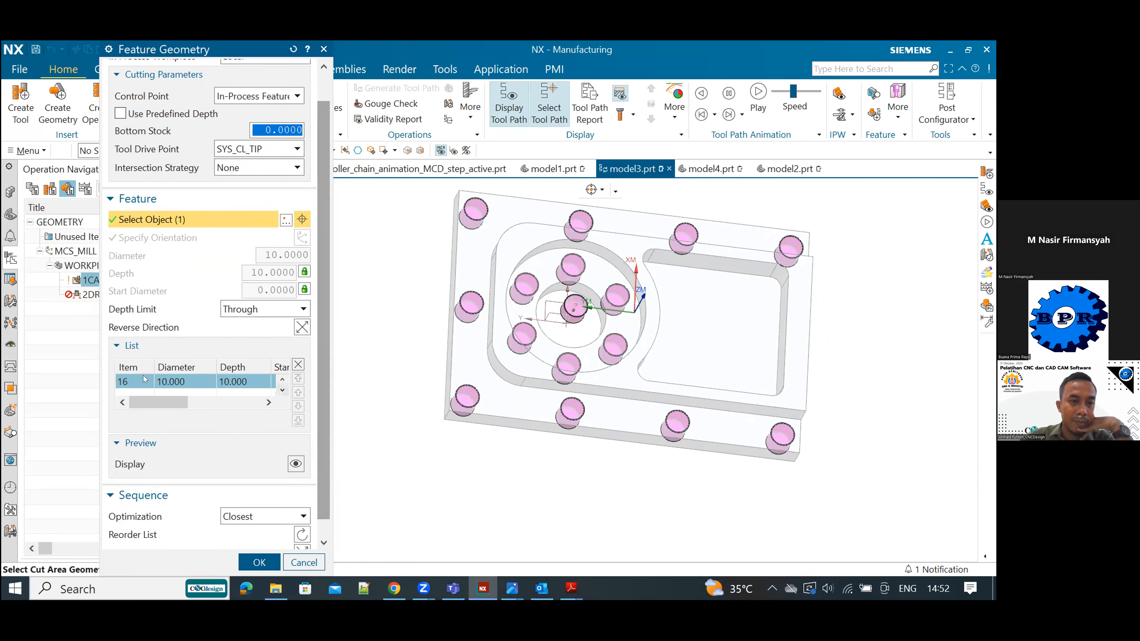
click(137, 383)
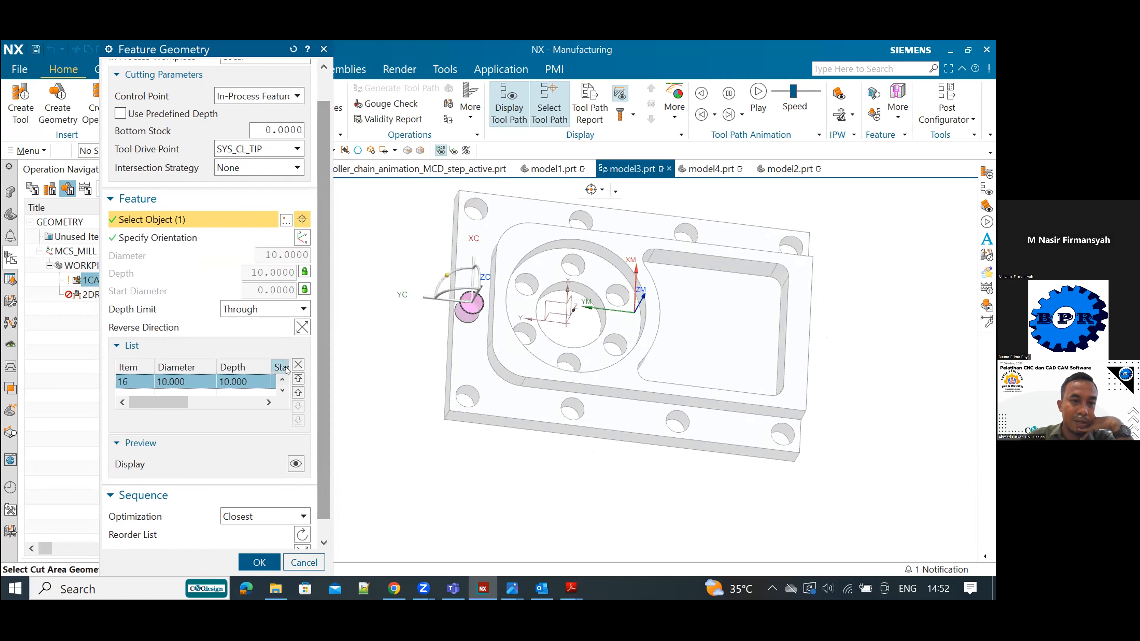
click(282, 380)
click(132, 380)
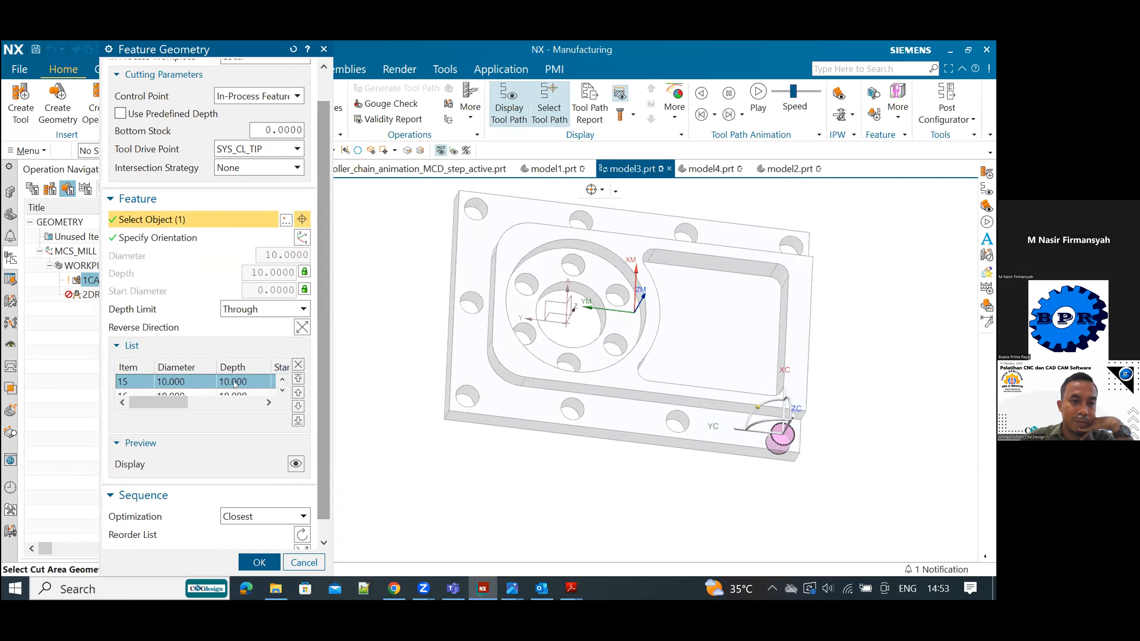
click(282, 379)
click(129, 381)
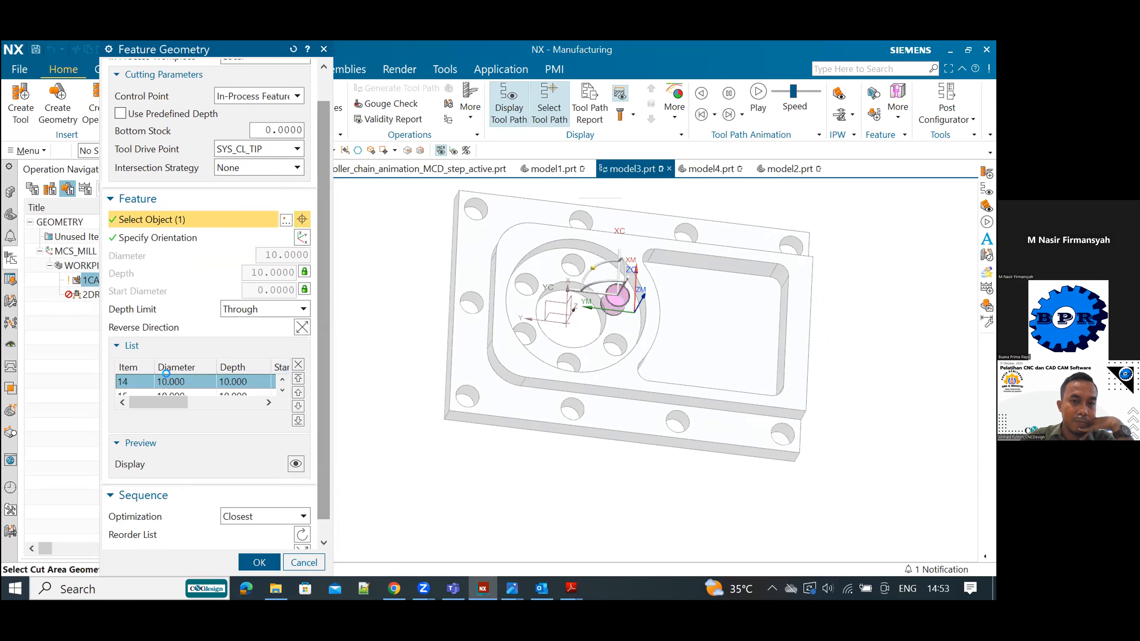
click(282, 380)
click(130, 381)
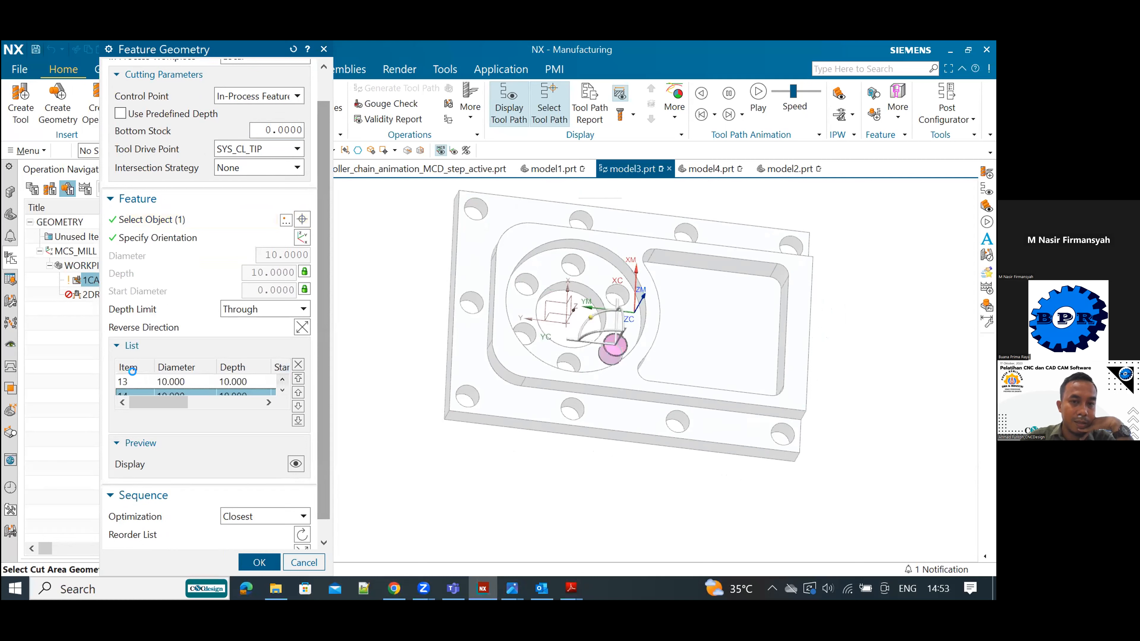
click(281, 380)
click(139, 382)
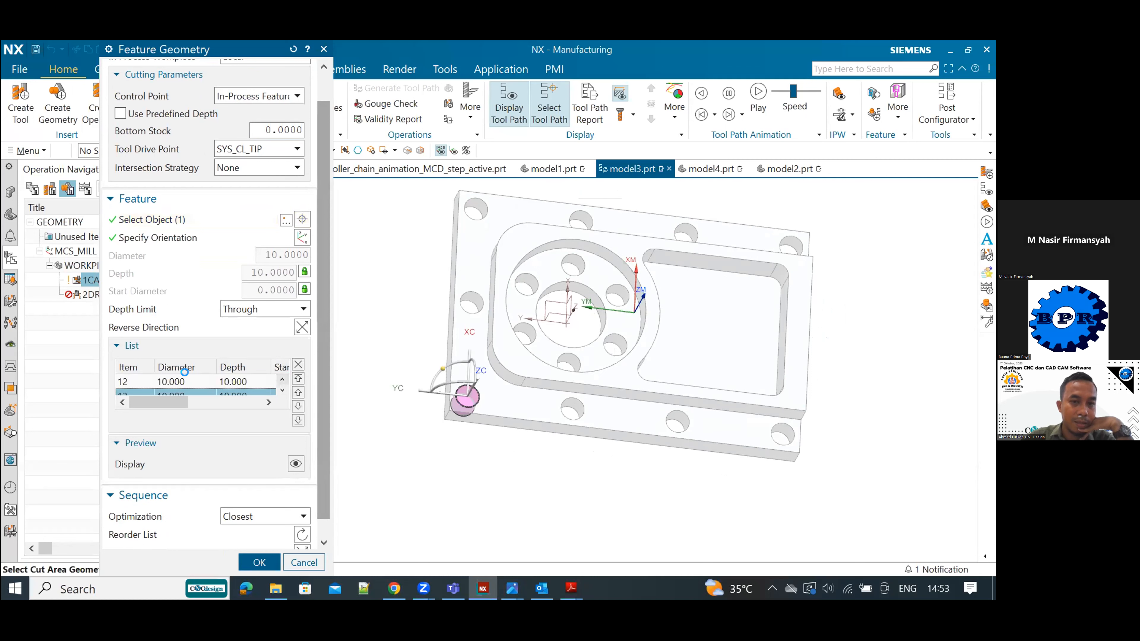
click(280, 379)
click(282, 379)
click(135, 382)
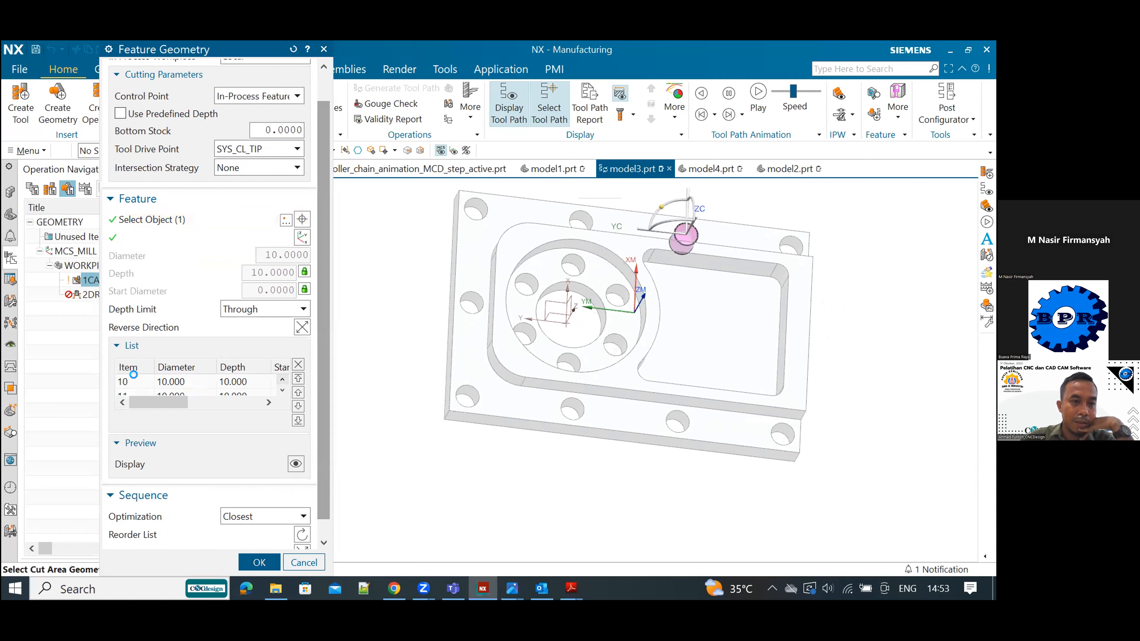
click(137, 394)
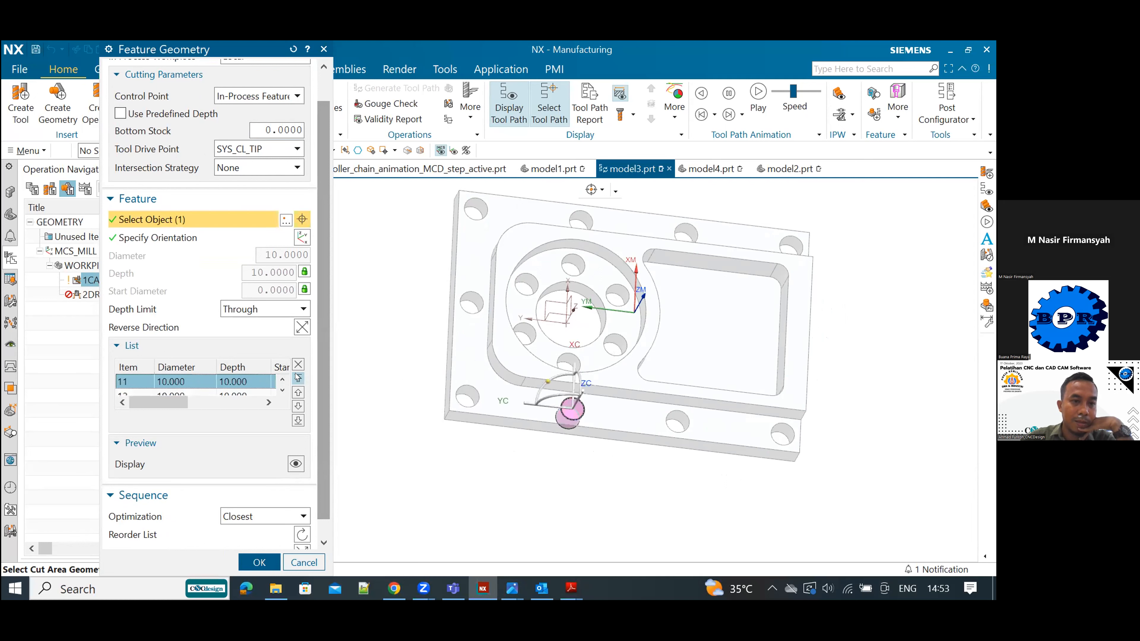
click(281, 380)
click(281, 380)
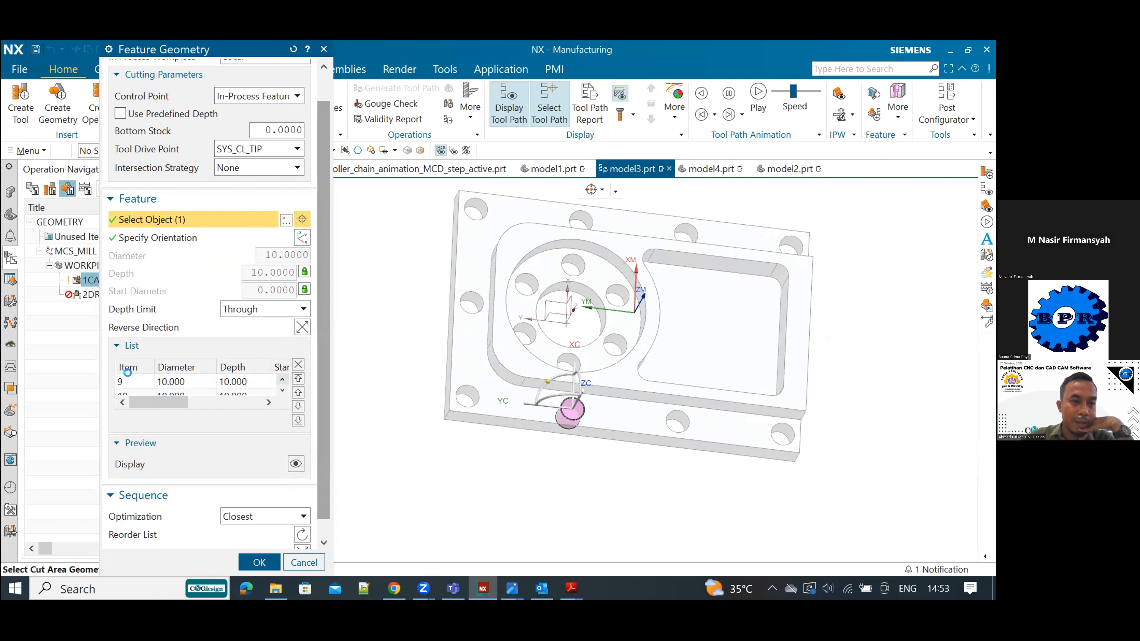
click(133, 394)
click(282, 380)
click(282, 379)
click(124, 382)
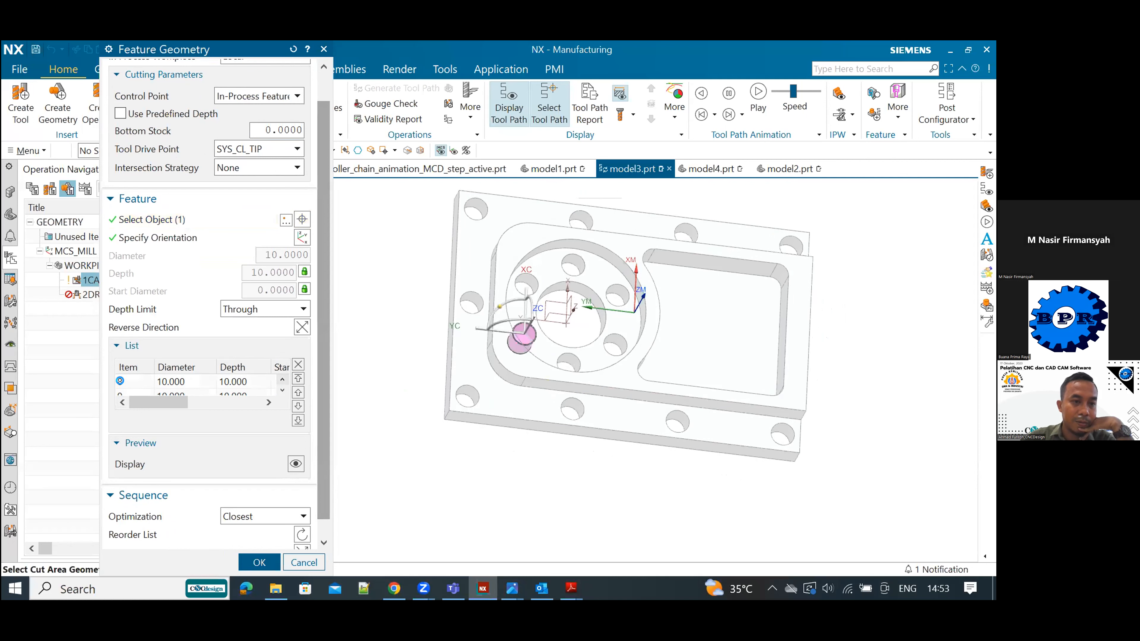
click(282, 379)
click(282, 380)
click(126, 382)
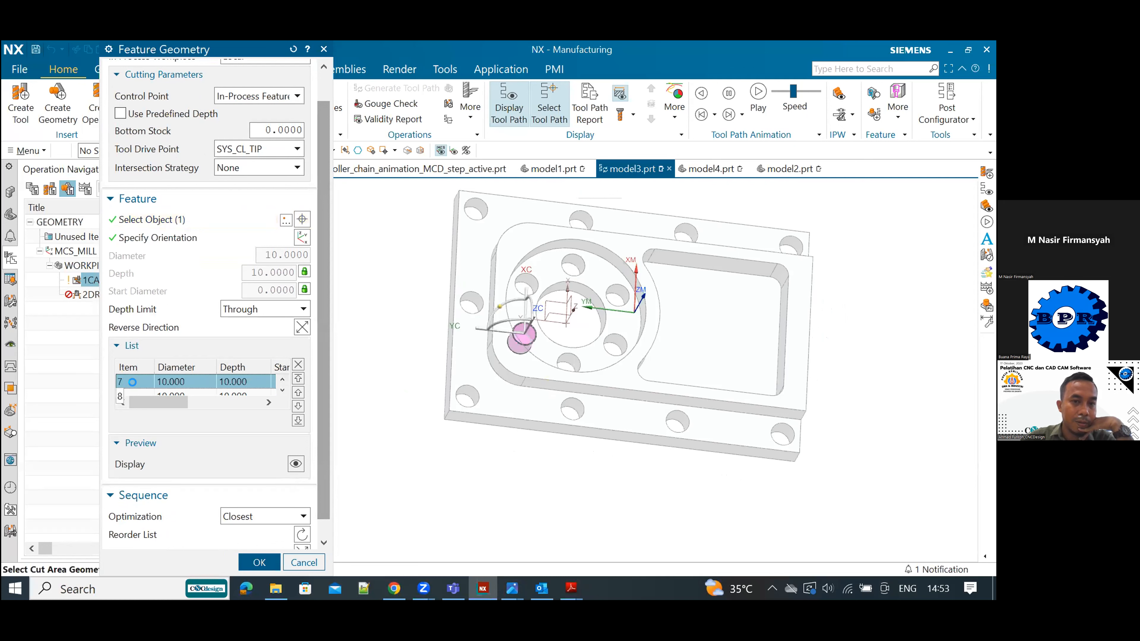
scroll(229, 380, up, 1)
click(134, 380)
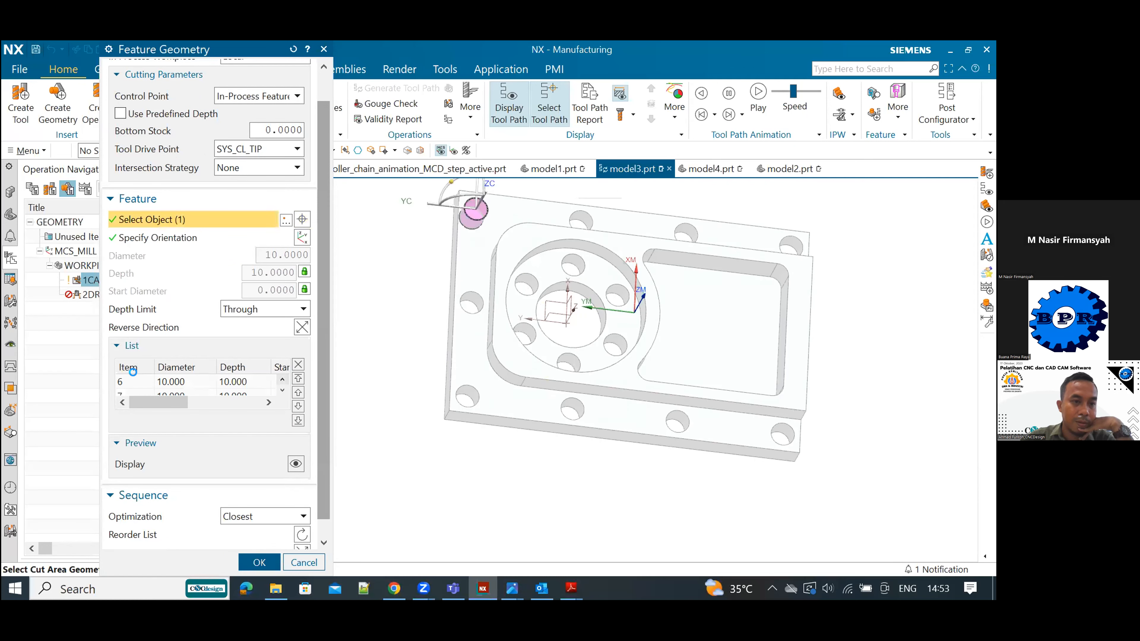
click(281, 379)
click(282, 380)
click(136, 383)
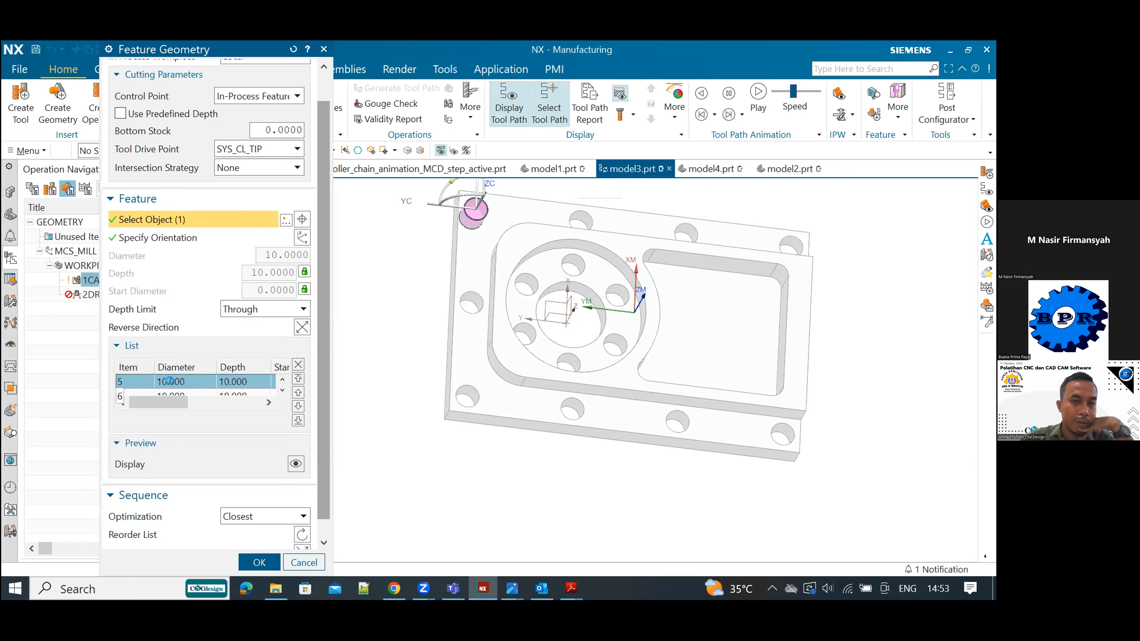
scroll(168, 385, up, 1)
click(134, 382)
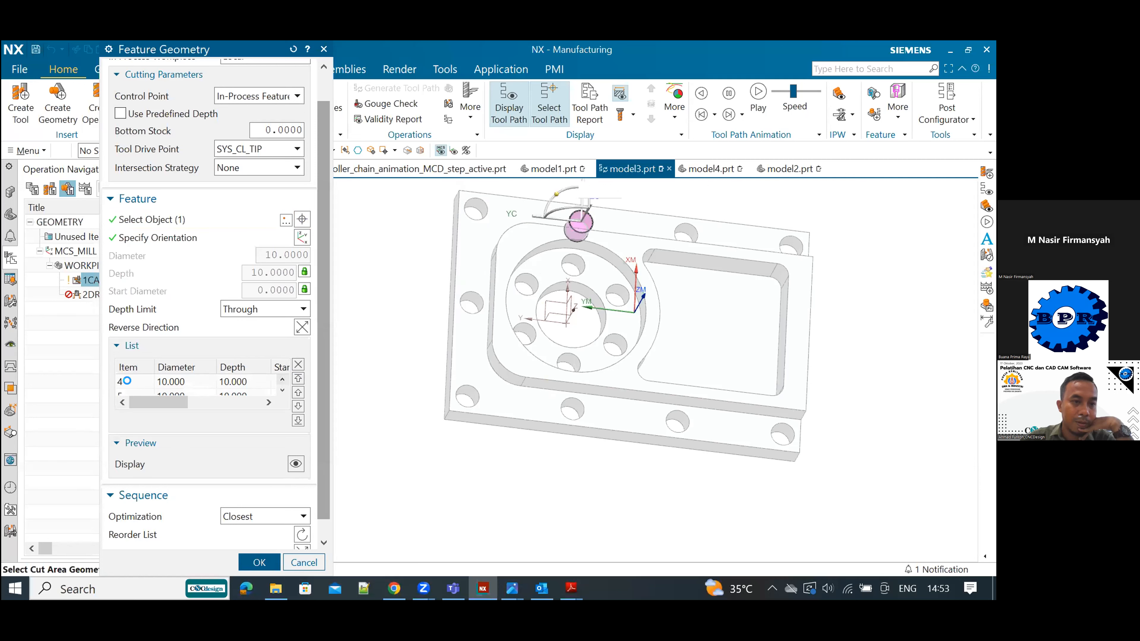
click(282, 379)
click(282, 380)
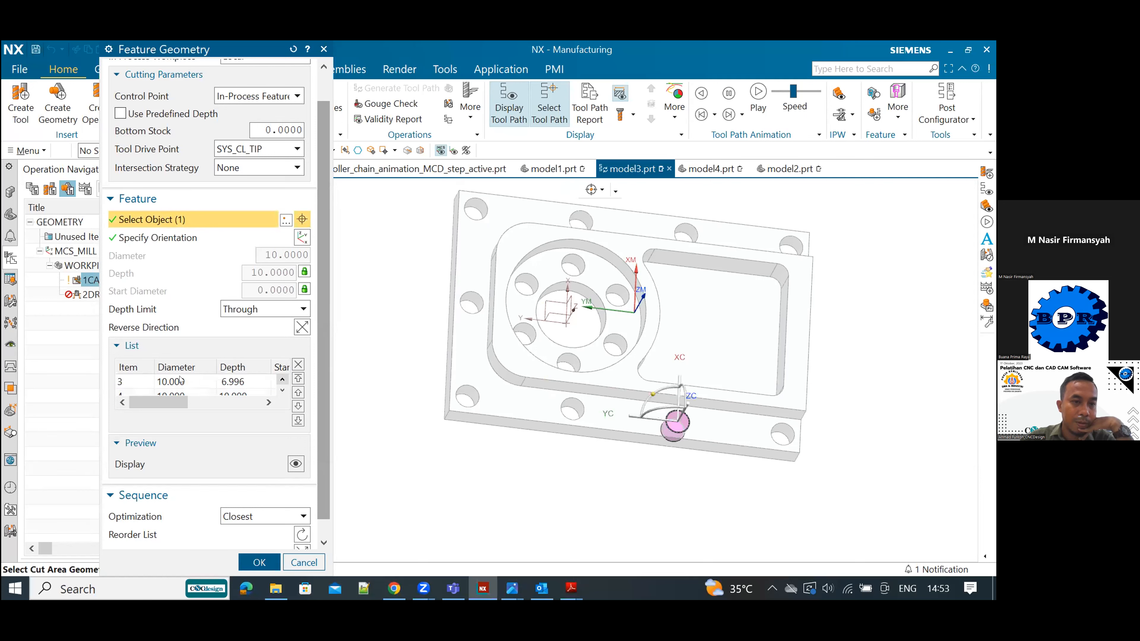
Step: Remove the blind hole at the centre of the circular pocket from the drilling features and accept the feature geometry
click(144, 383)
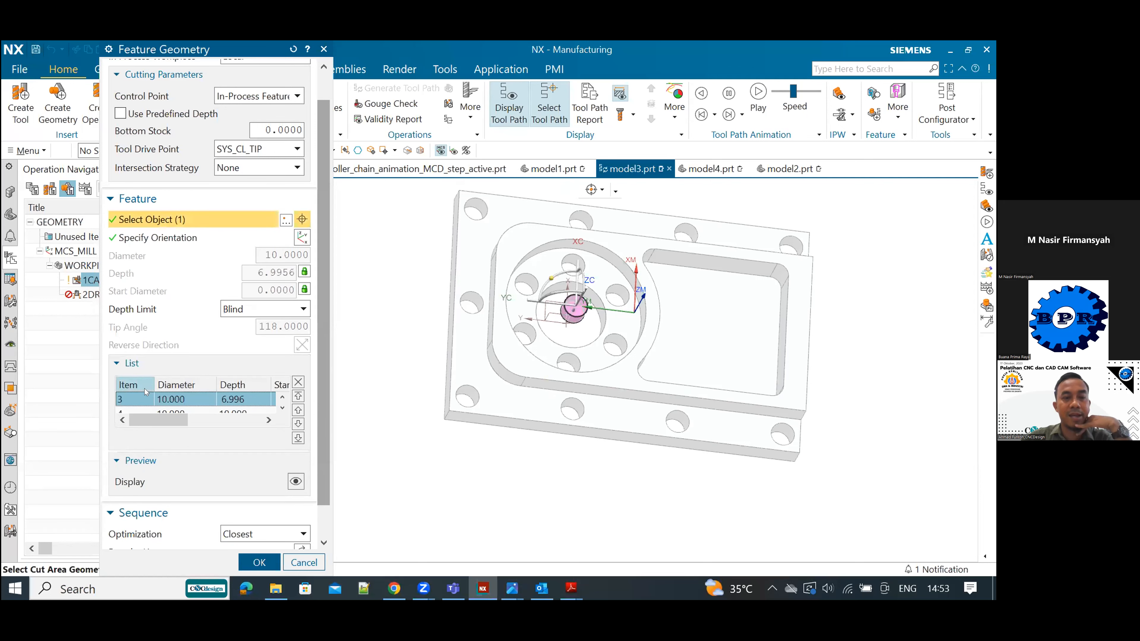
mouse_move(553, 452)
middle_down()
mouse_move(570, 428)
mouse_move(565, 449)
mouse_move(552, 431)
middle_up()
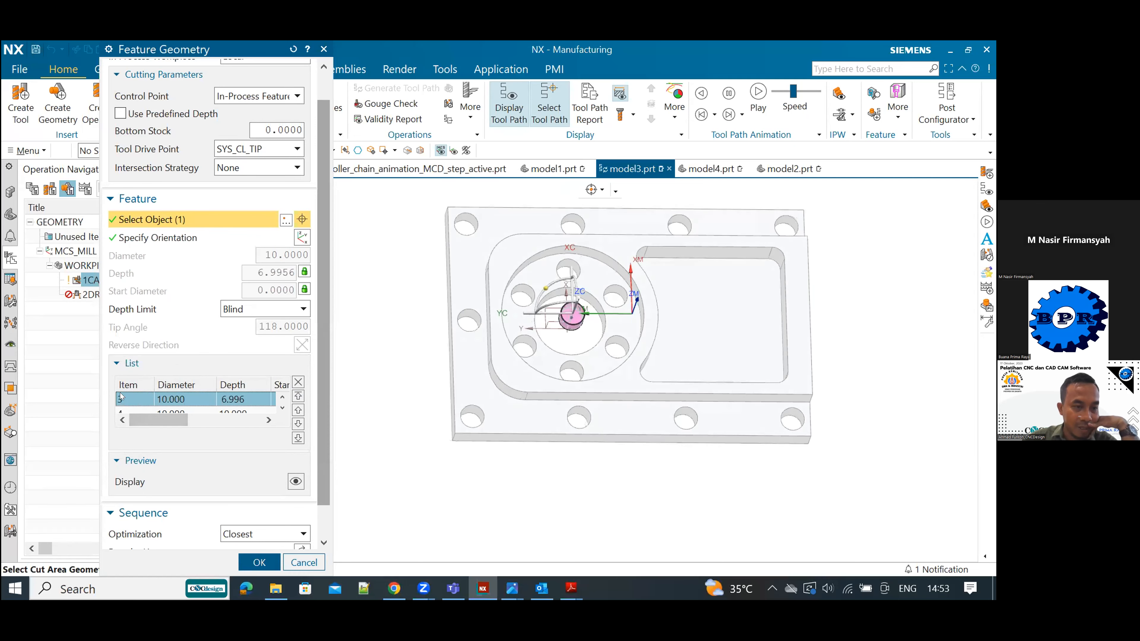
click(297, 383)
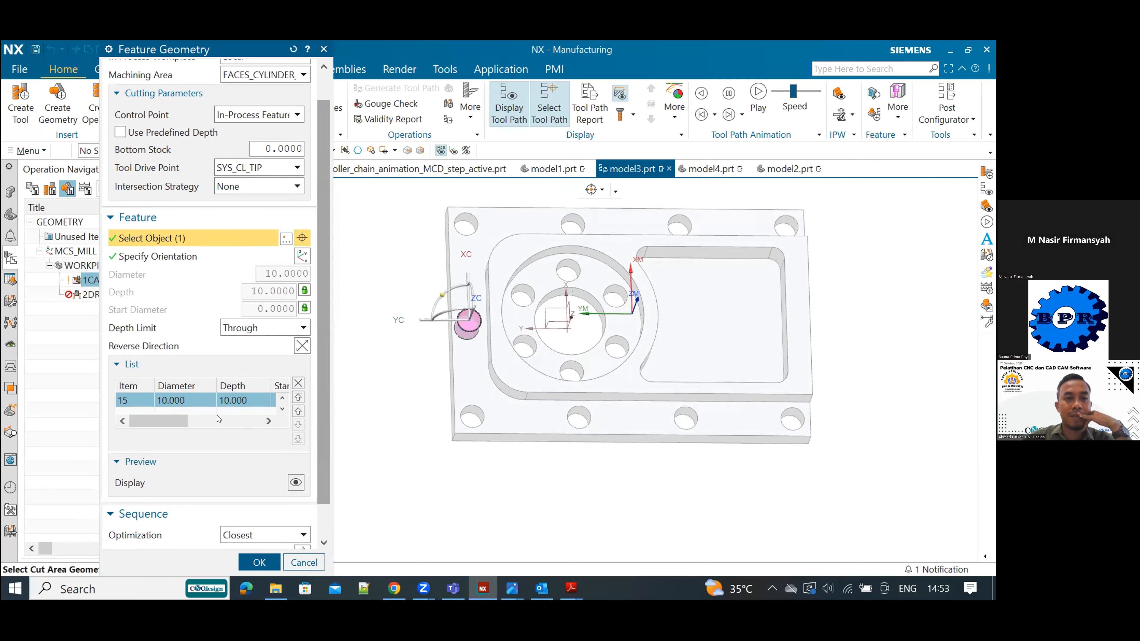
click(259, 558)
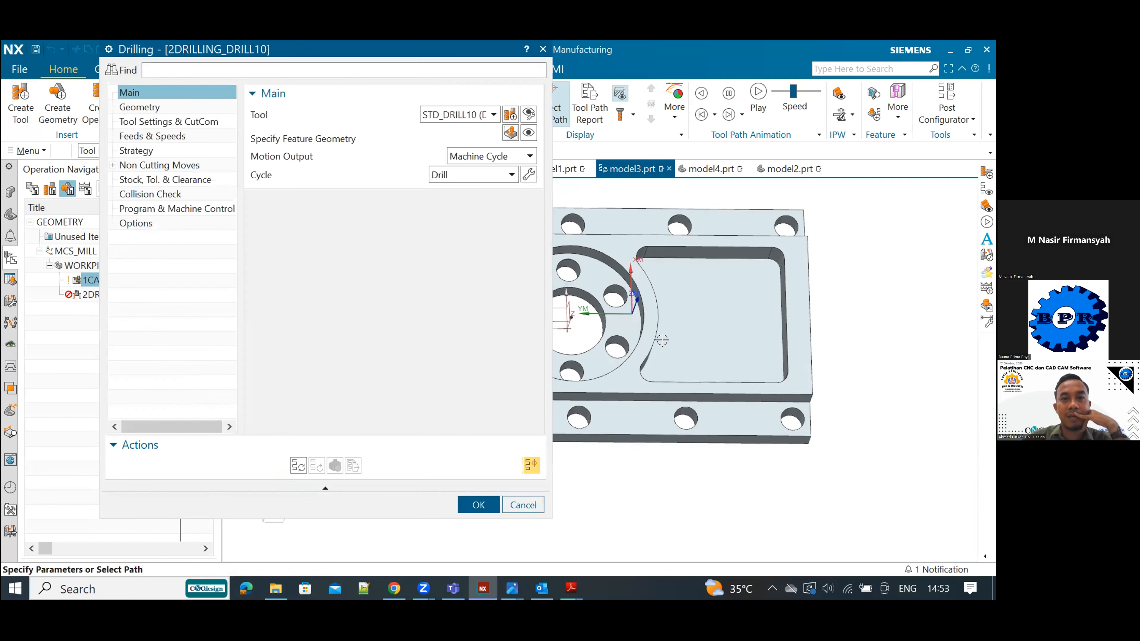
Step: Set the drilling spindle speed to 500 rpm and the cut feed rate to 150 mmpm, and calculate the surface speed and feed per tooth
scroll(835, 327, down, 4)
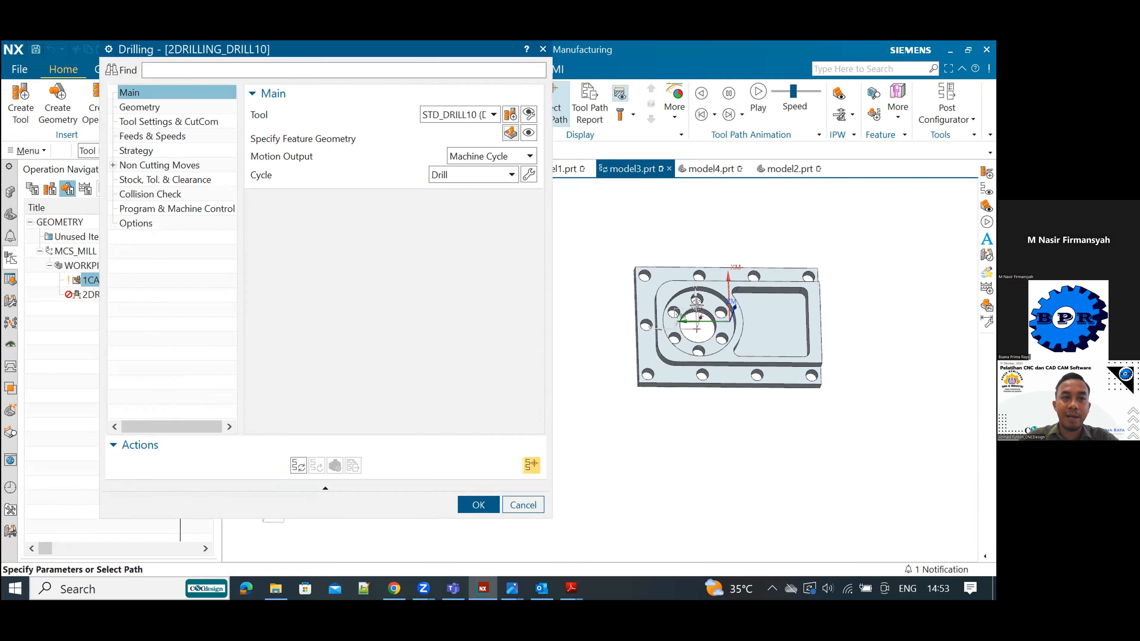
middle_drag(755, 355, 608, 238)
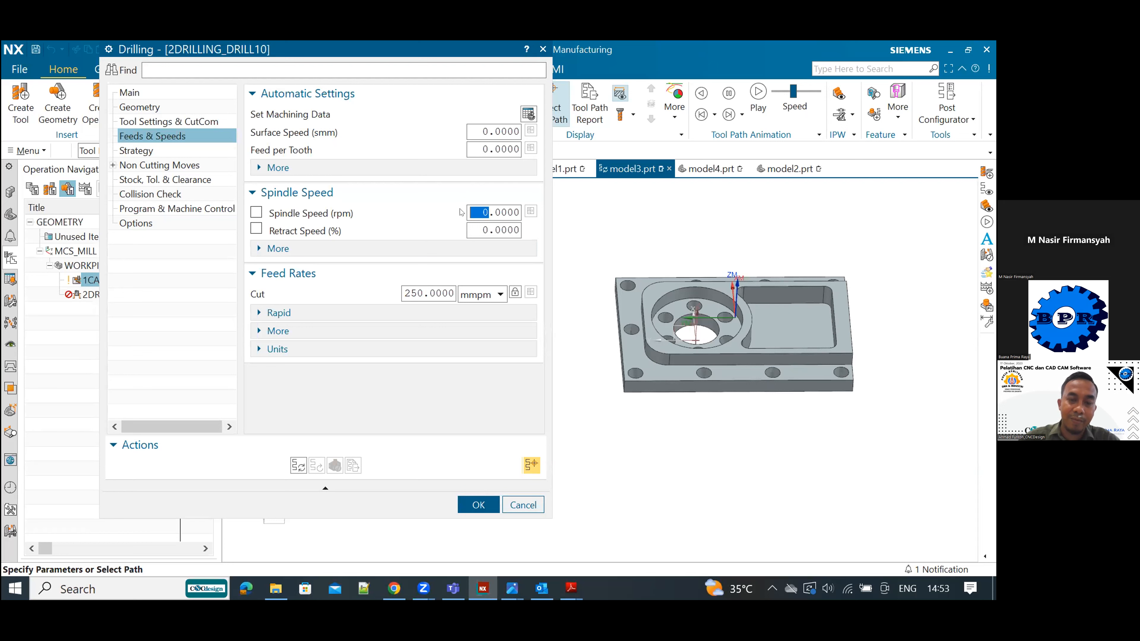
text(50)
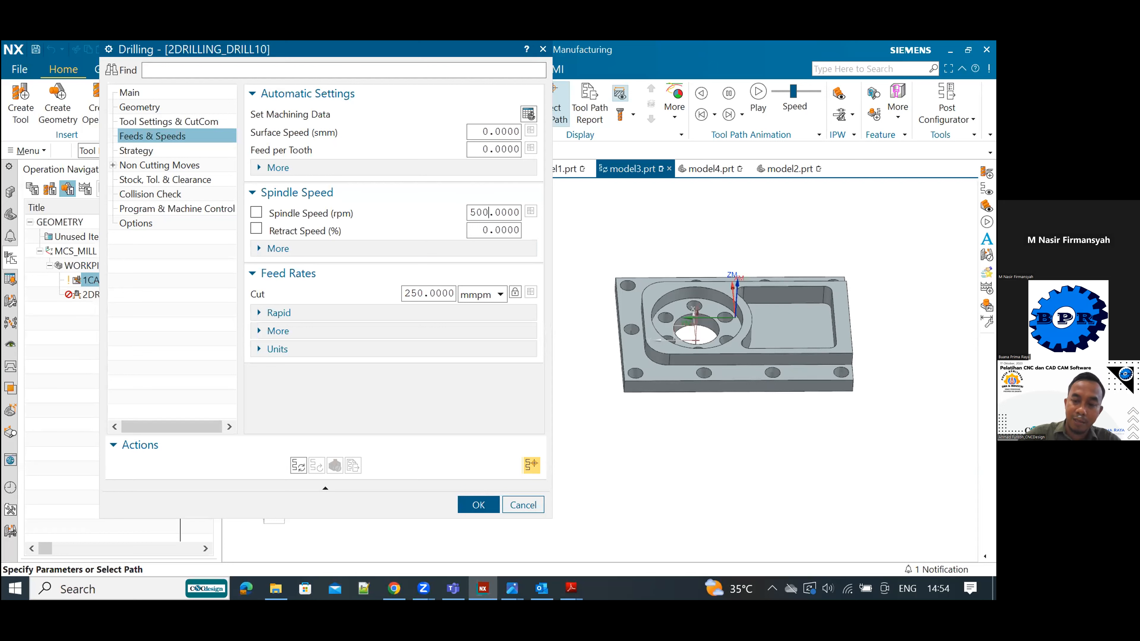
key(Return)
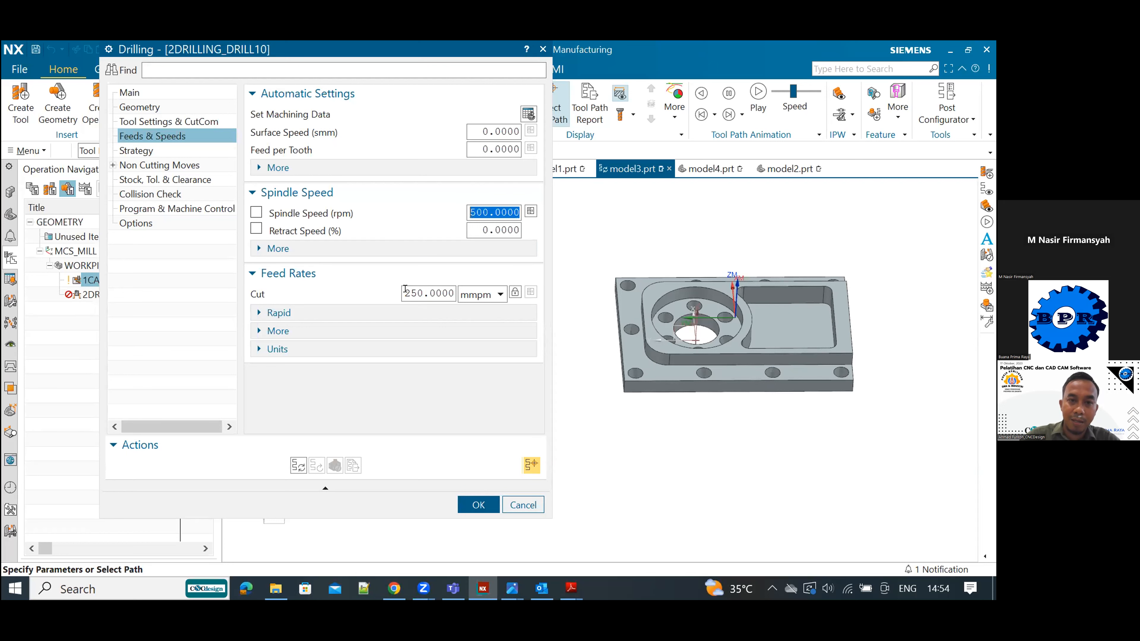
drag(411, 292, 396, 296)
text(1)
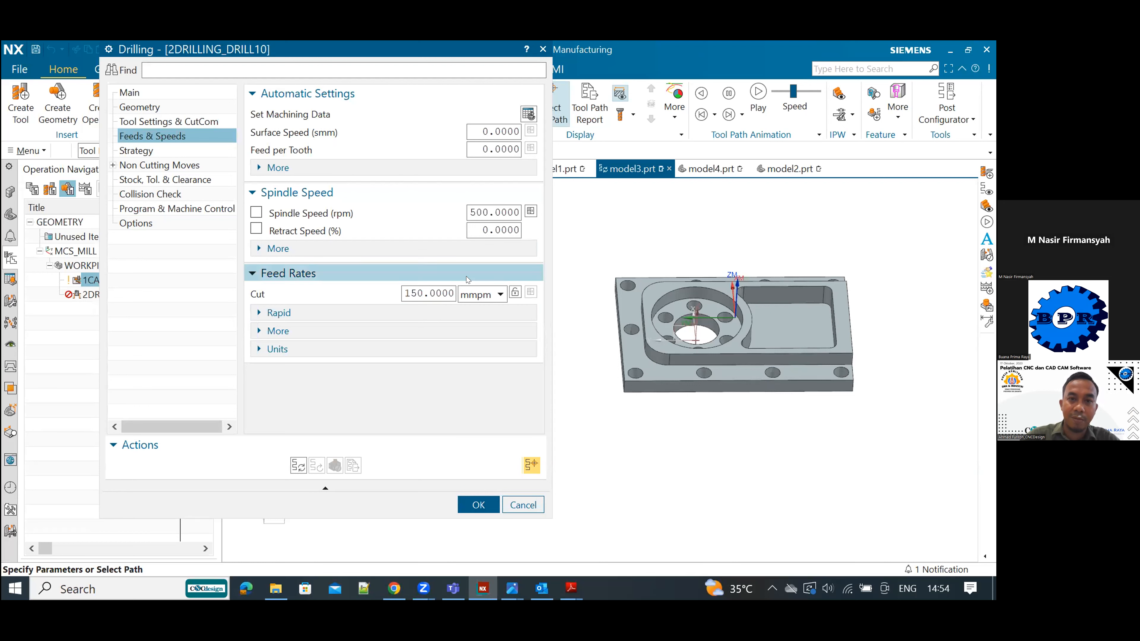
click(530, 211)
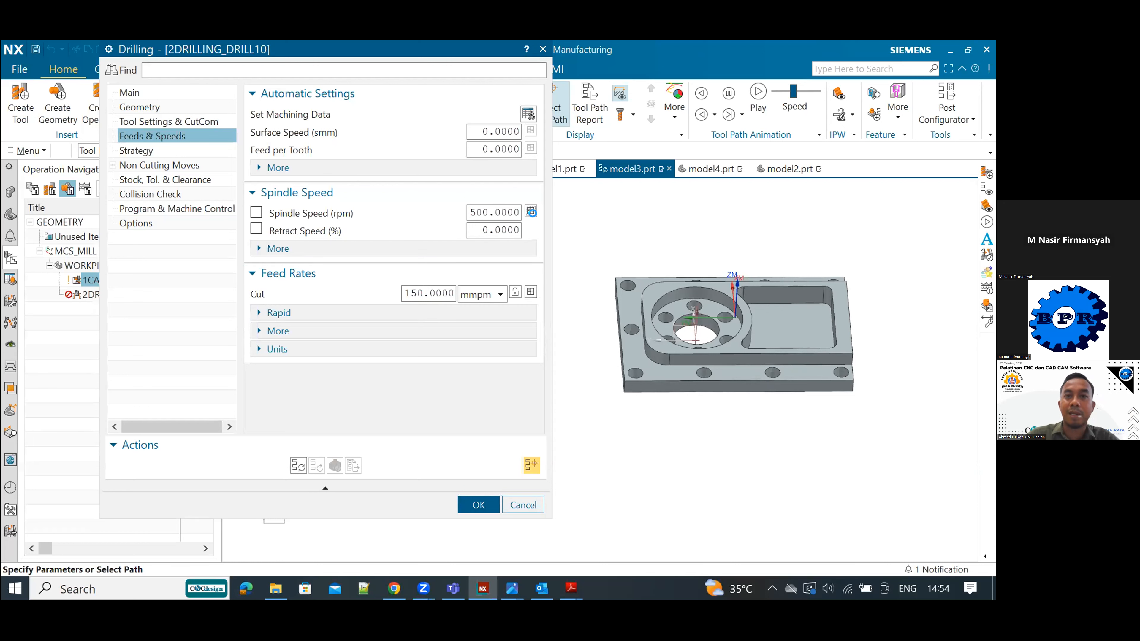
Step: Generate the drilling tool path and verify it with a 3D Dynamic simulation at animation speed 3
click(297, 466)
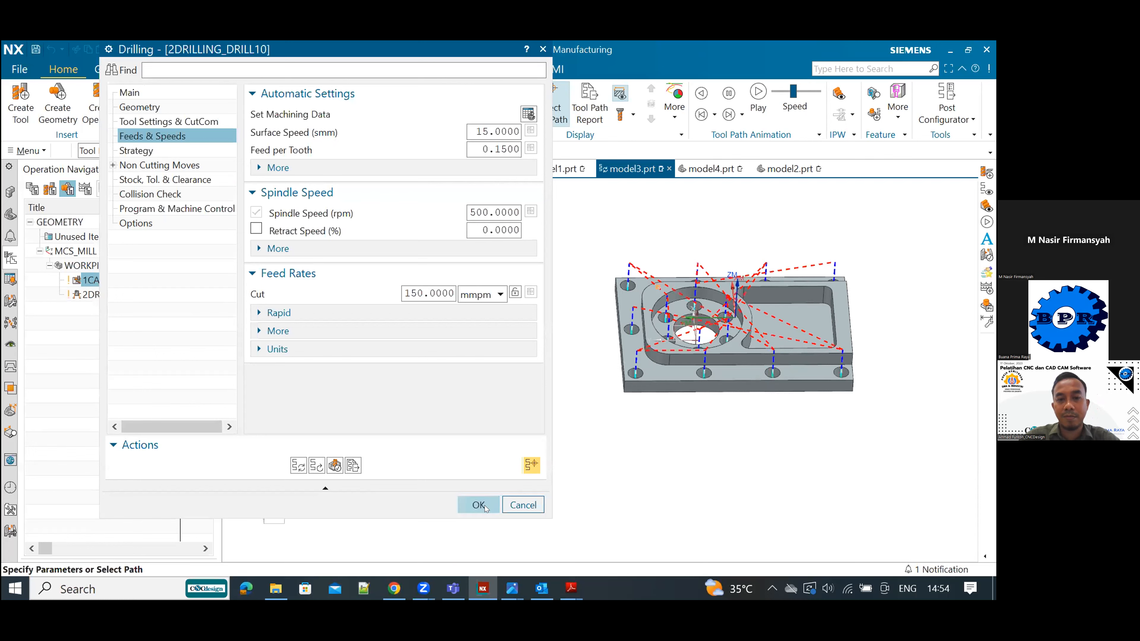
middle_drag(812, 294, 831, 270)
click(336, 466)
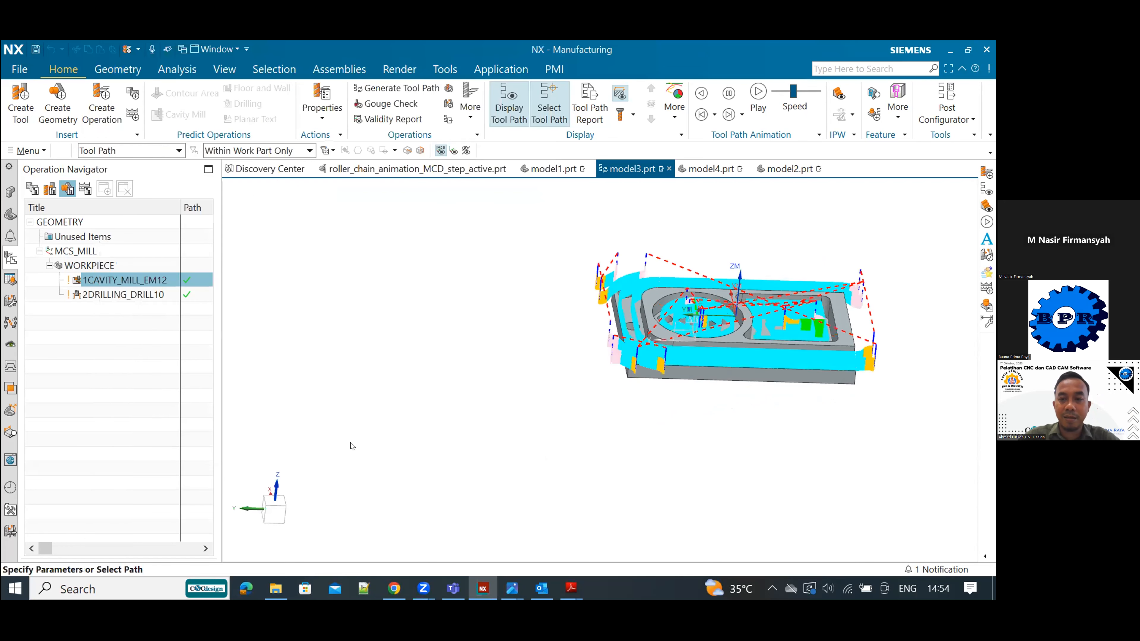
drag(180, 527, 157, 528)
scroll(330, 400, down, 1)
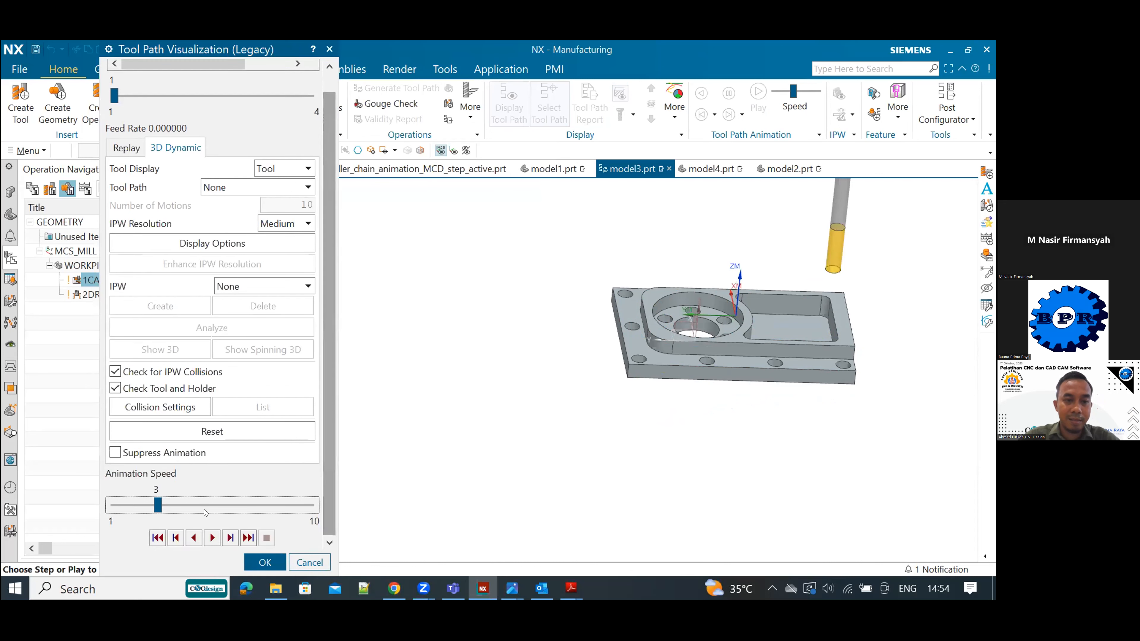
click(211, 538)
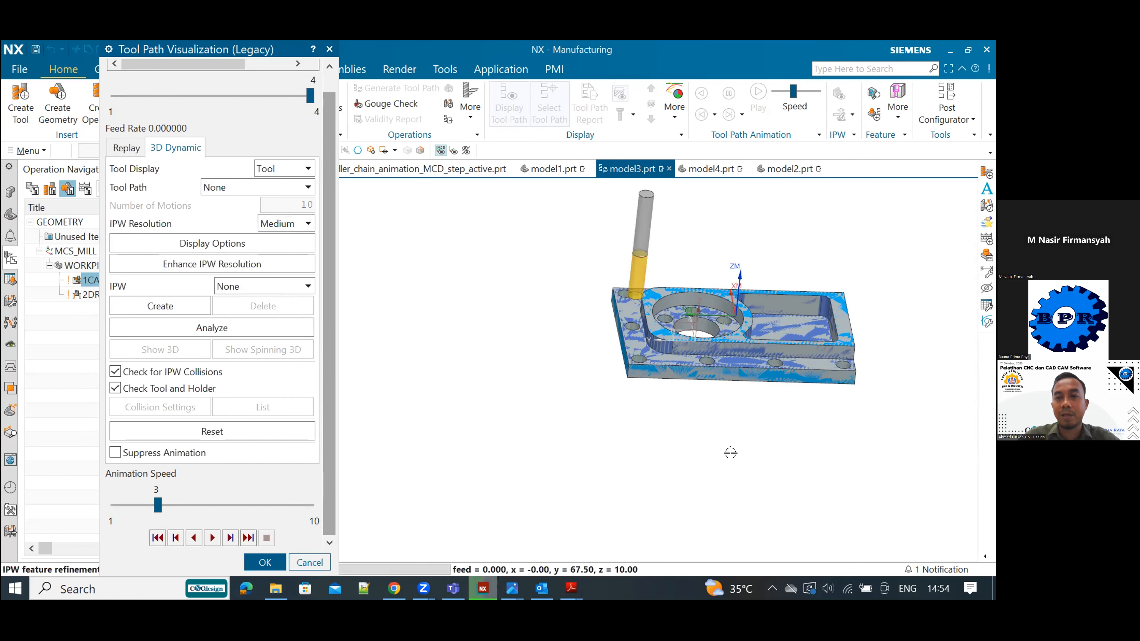
click(265, 563)
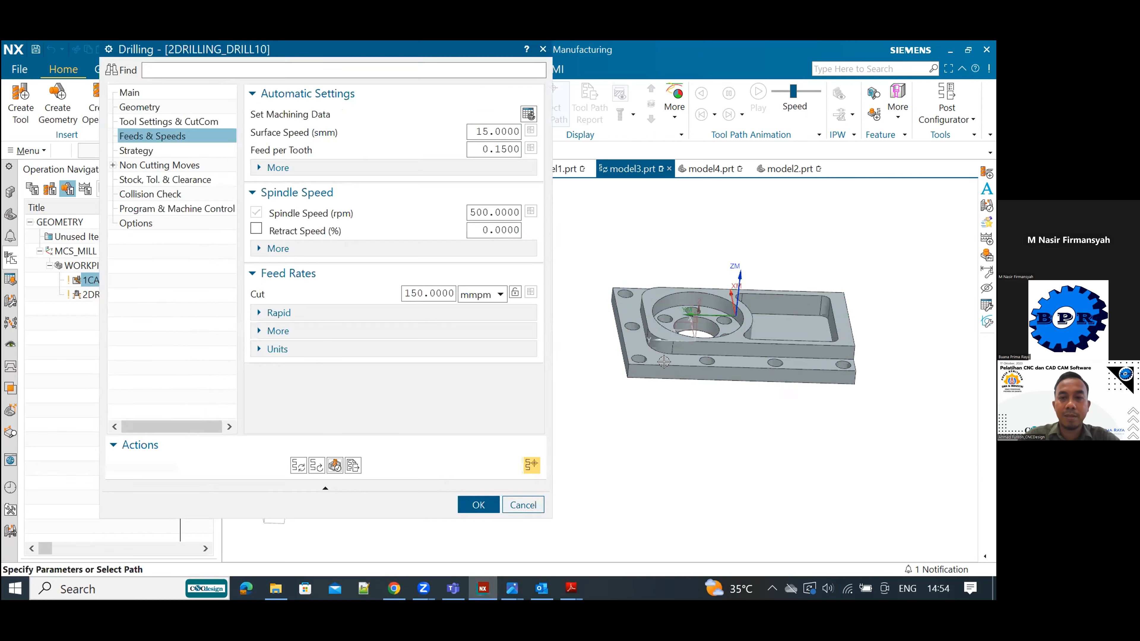
Step: Set the drilling operation's motion output to Single Moves and its cycle to Drilling with chip removal
middle_drag(663, 415, 657, 438)
scroll(726, 270, up, 3)
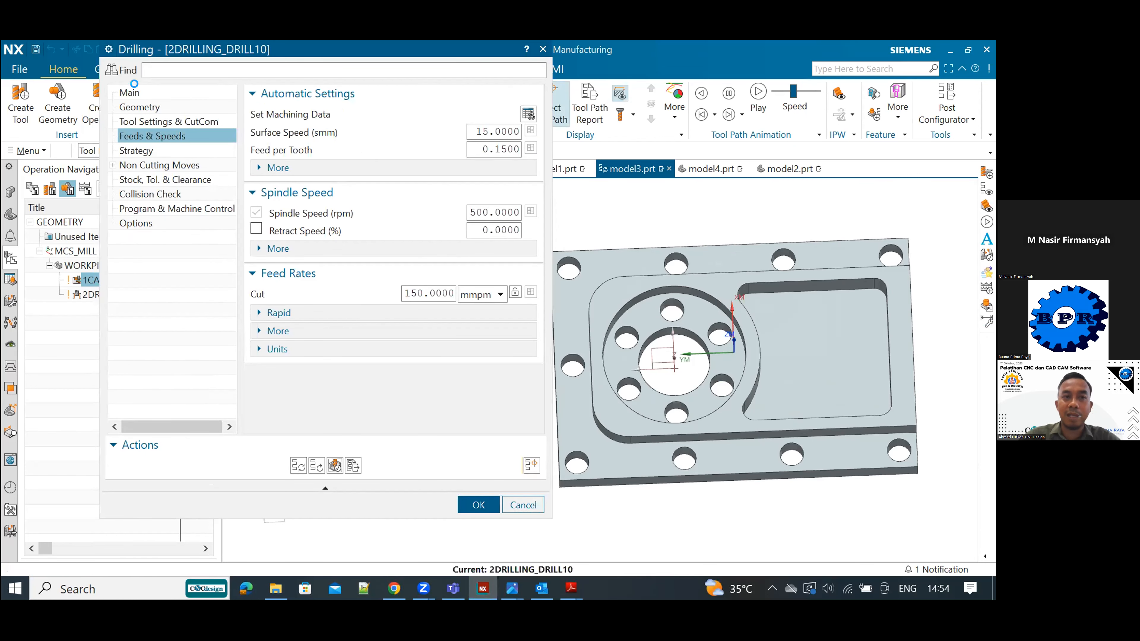
click(143, 94)
shift+middle_drag(809, 317, 692, 222)
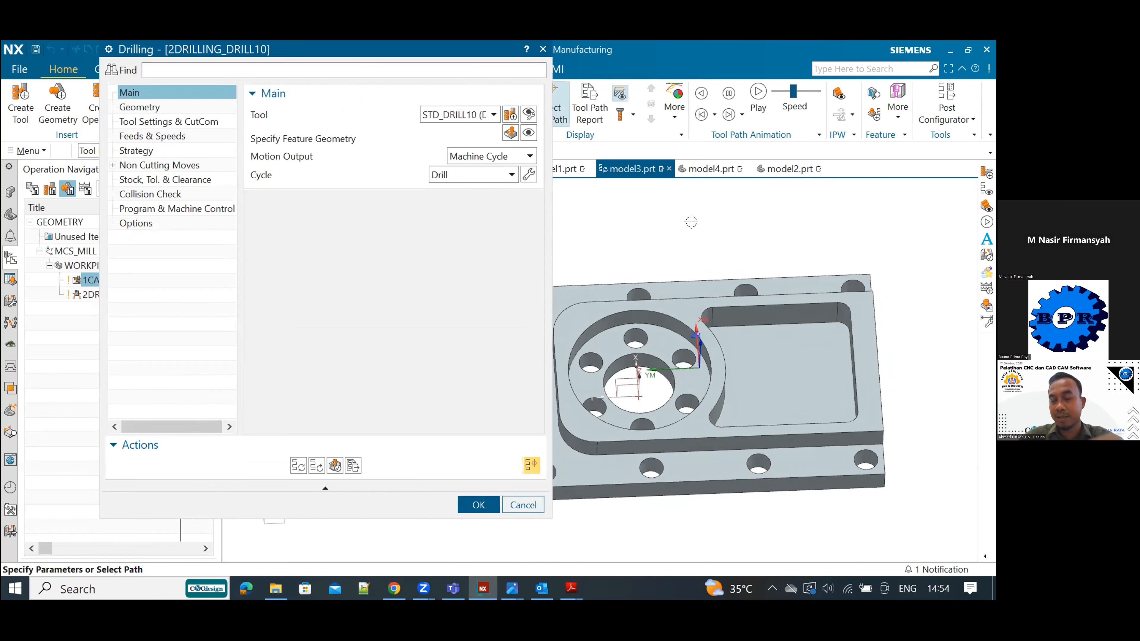
middle_drag(698, 248, 755, 255)
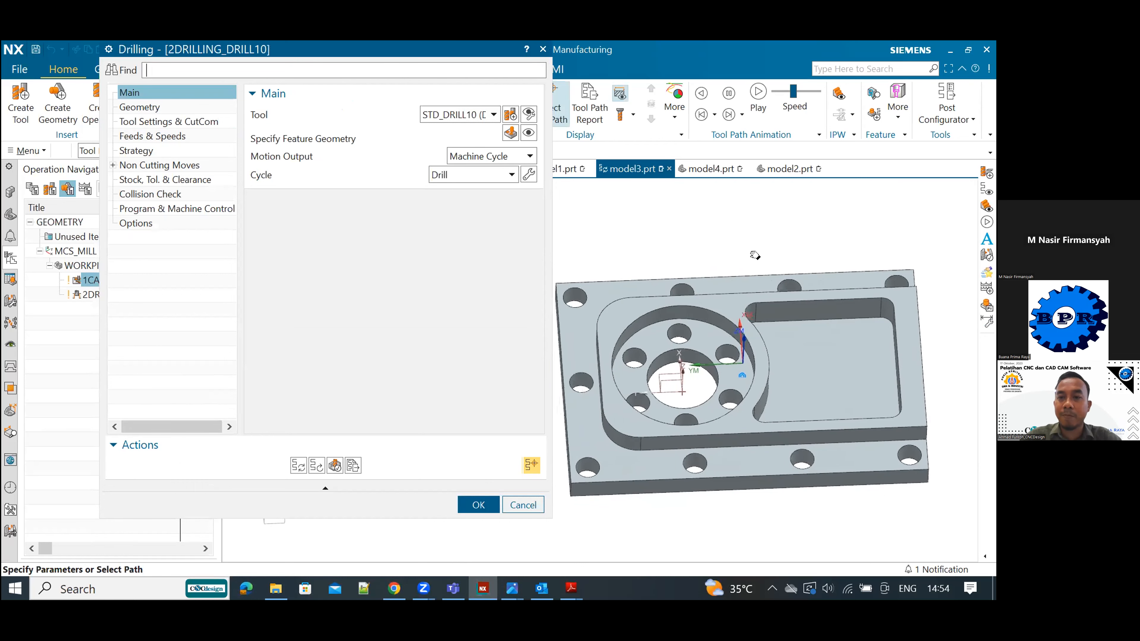
click(528, 155)
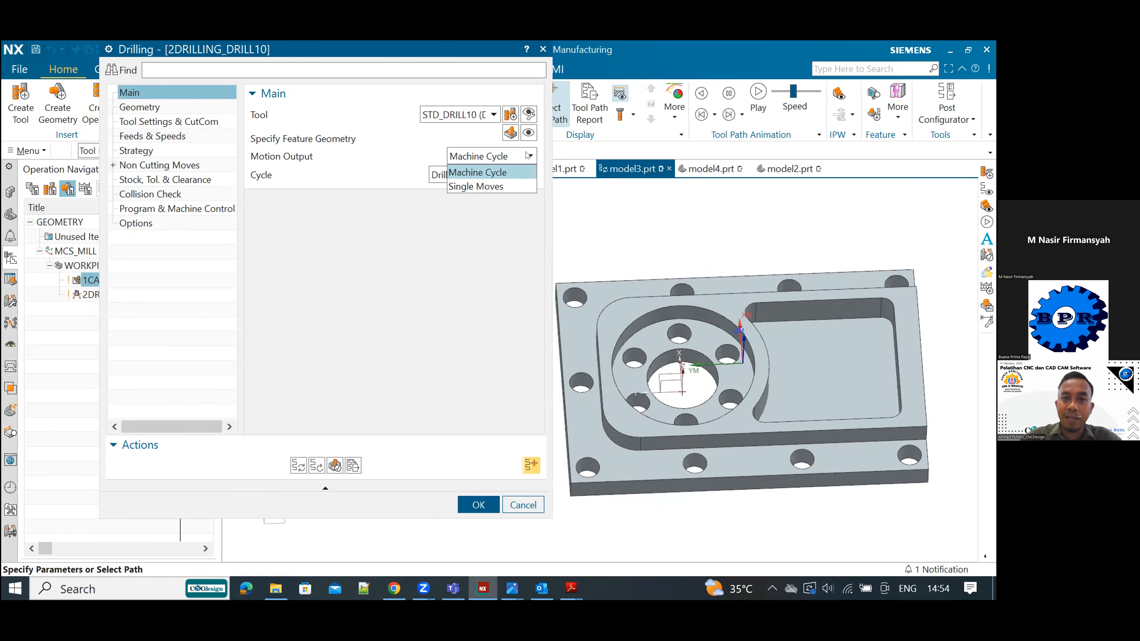
click(495, 186)
click(508, 173)
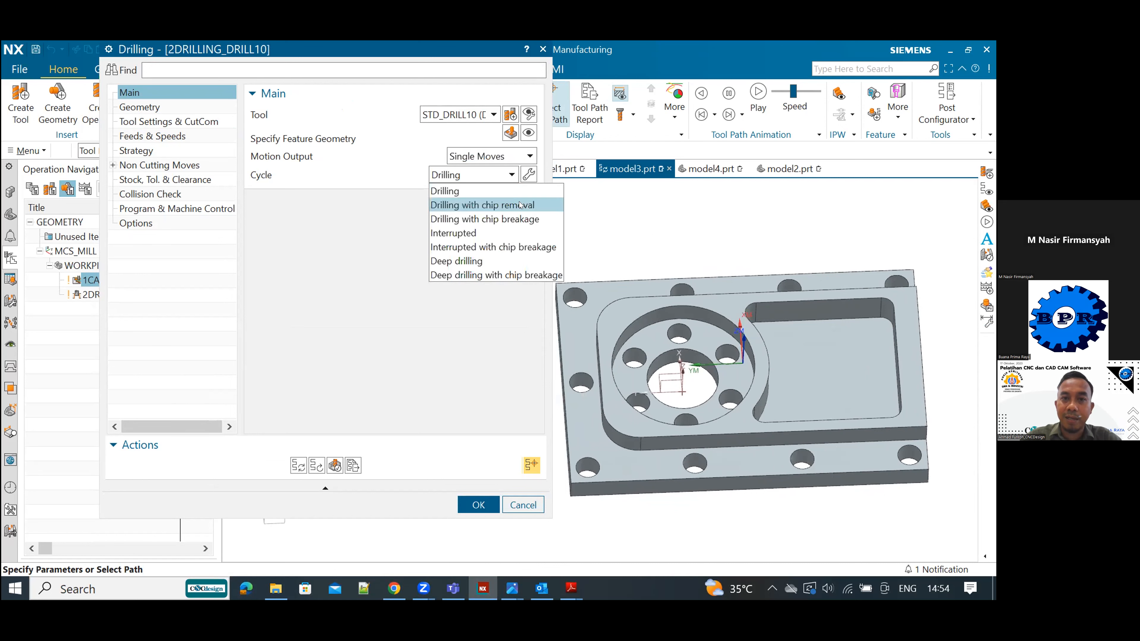
click(482, 207)
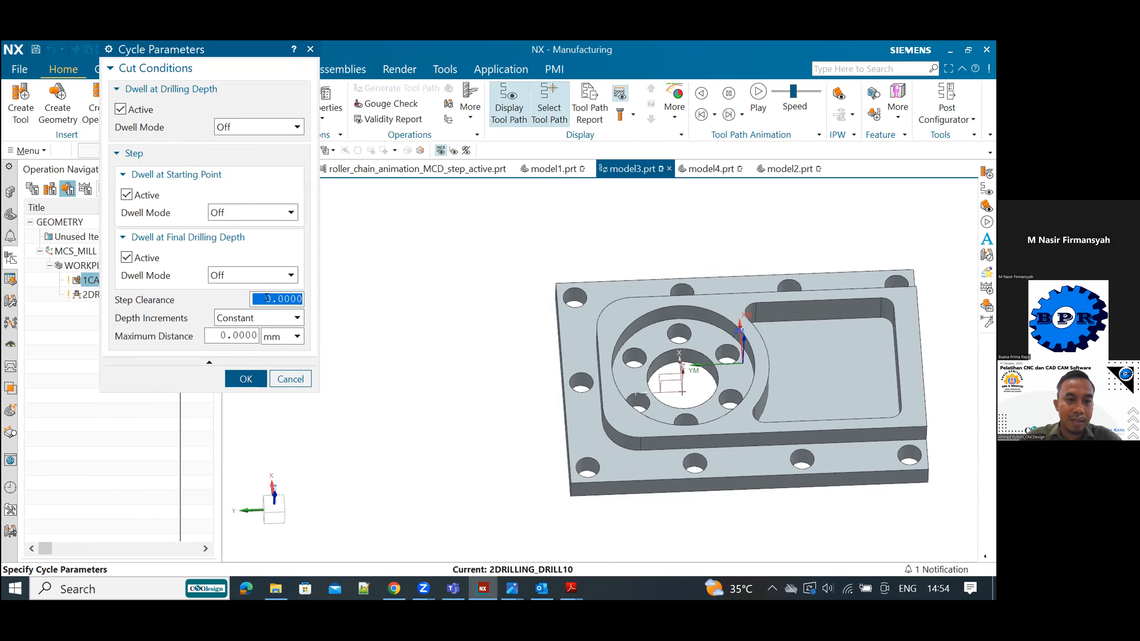
Step: Set the drilling cycle's step clearance to 2 and the maximum distance per depth increment to 2 mm, and accept the cycle parameters
text(2)
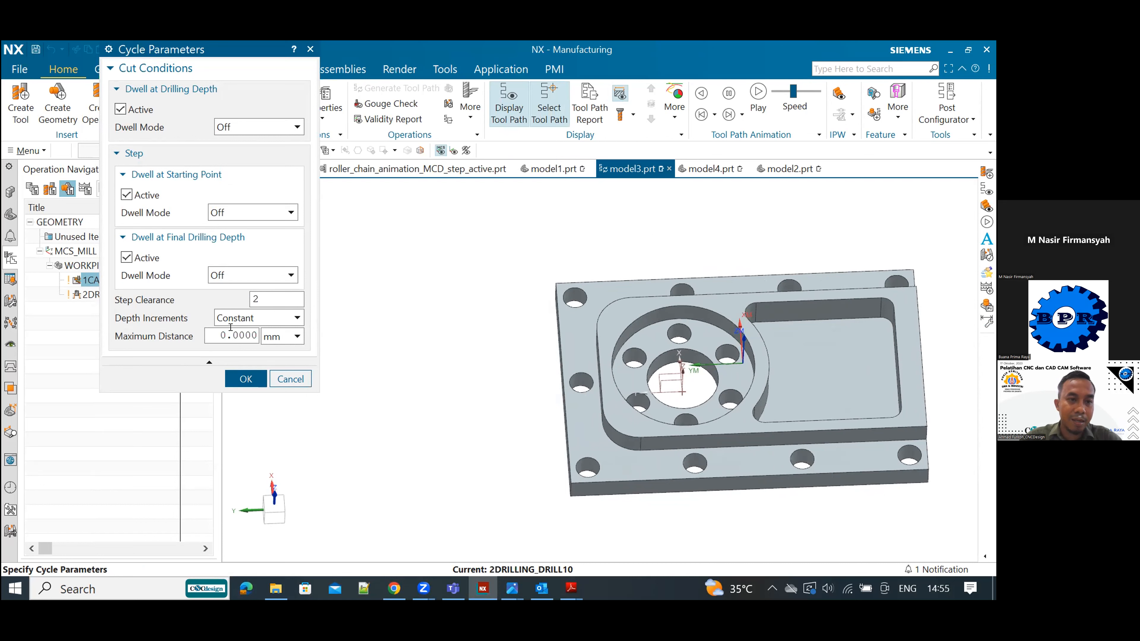
double_click(223, 335)
text(2)
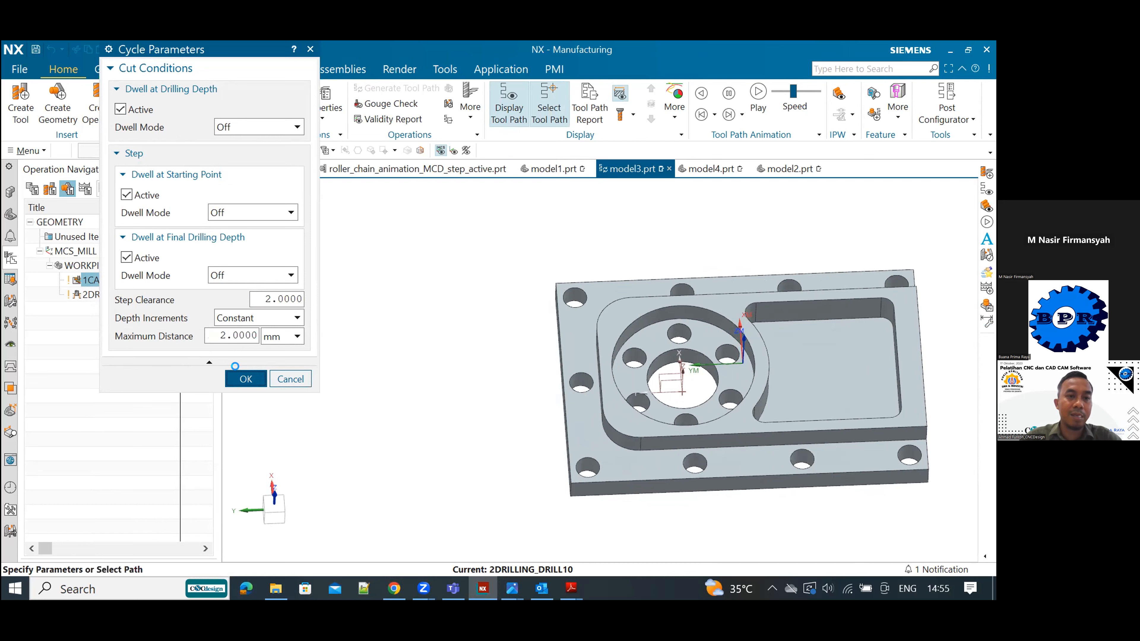
click(246, 378)
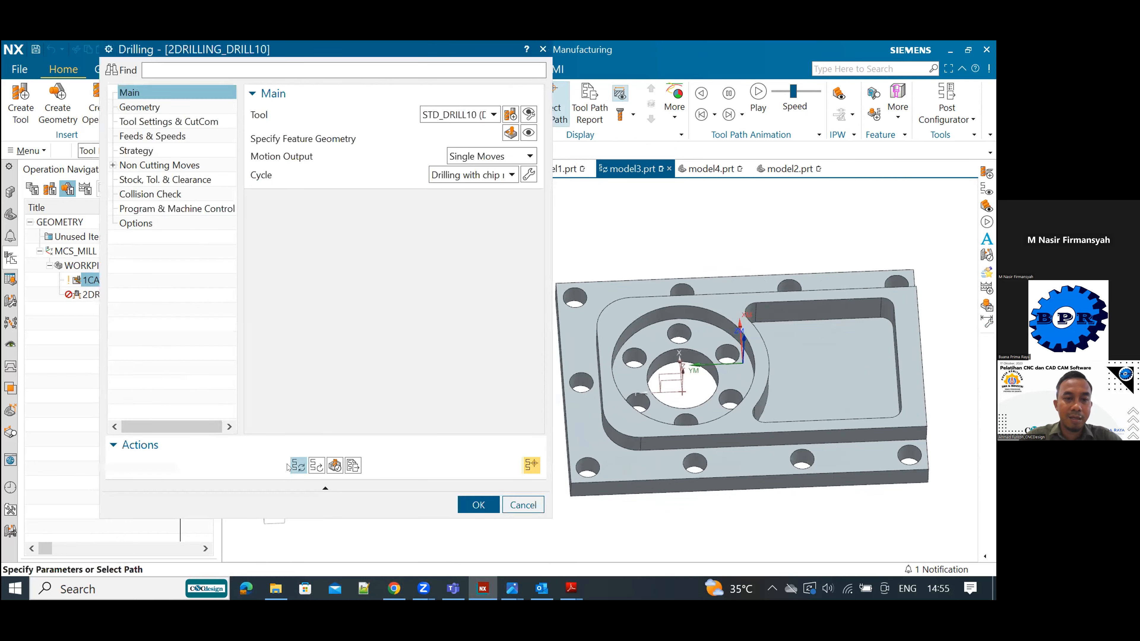
Step: Regenerate the drilling tool path with the chip removal cycle and inspect it over the plate's holes
click(299, 465)
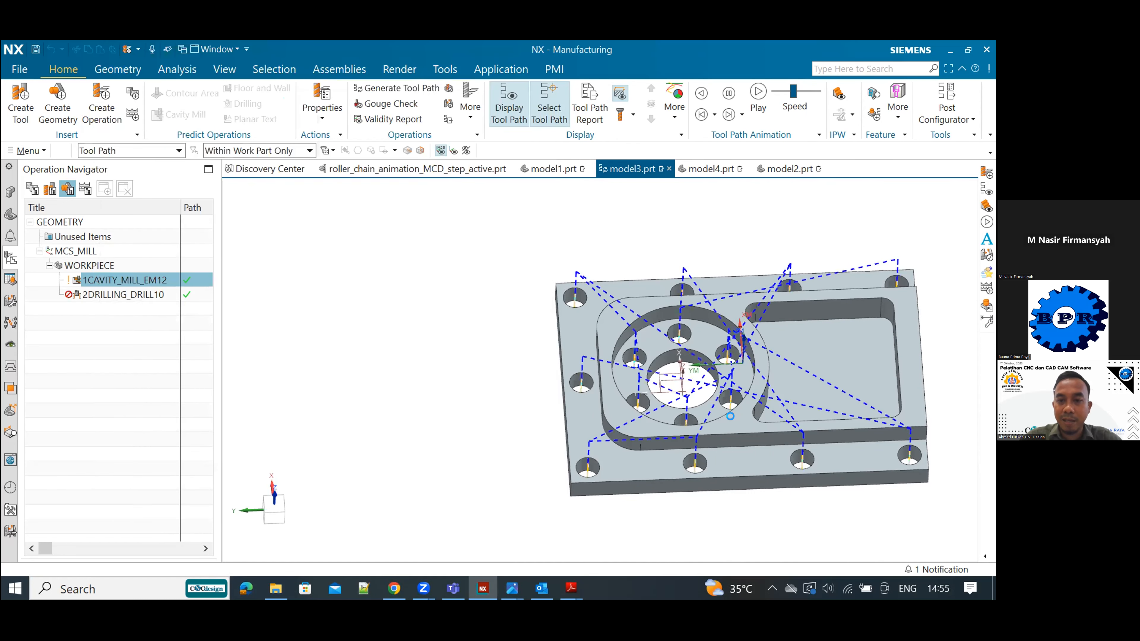
middle_drag(739, 427, 858, 412)
scroll(740, 449, up, 5)
shift+middle_drag(740, 449, 697, 451)
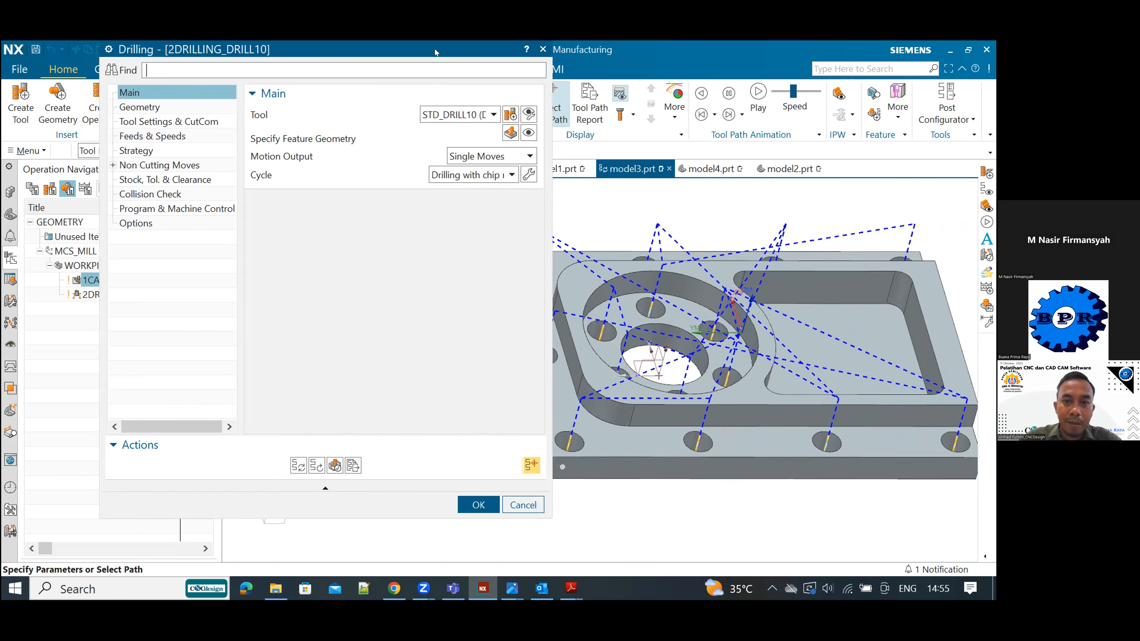
Step: Verify the drilling tool path with a 3D Dynamic simulation at animation speed 2 and accept the drilling operation
drag(435, 53, 336, 64)
click(236, 477)
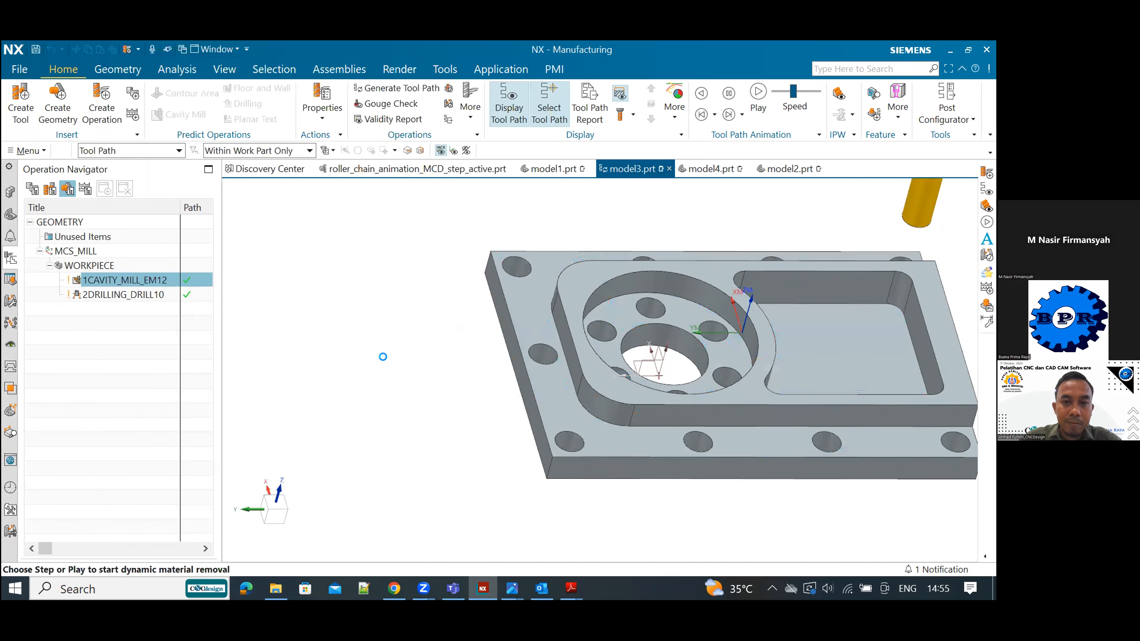
mouse_move(61, 526)
mouse_down()
mouse_move(16, 527)
mouse_move(43, 532)
mouse_up()
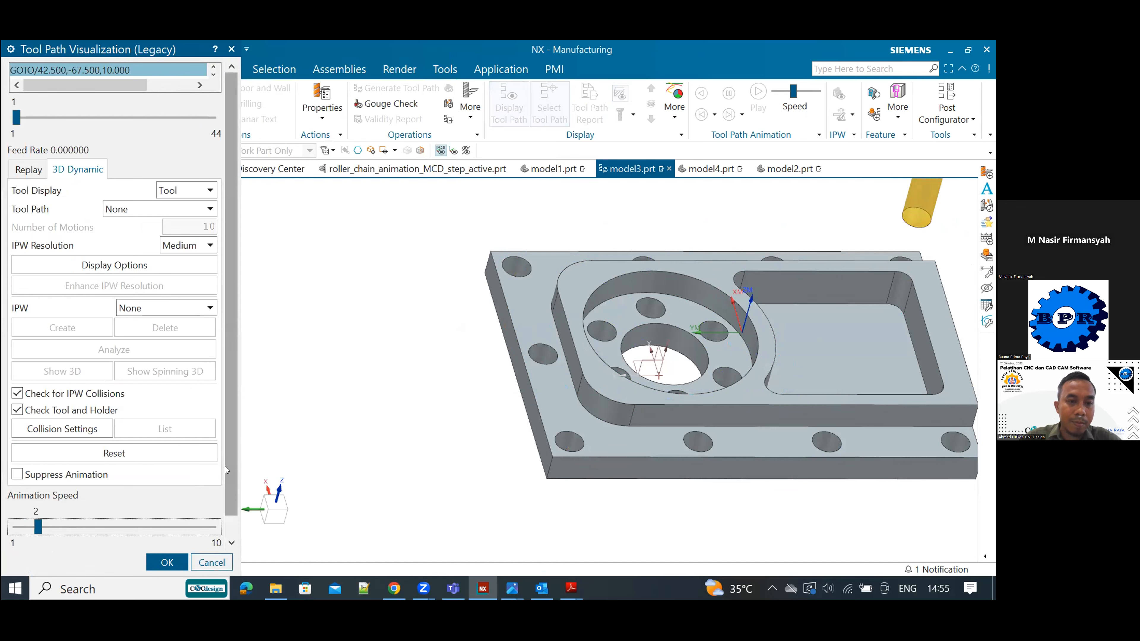
scroll(226, 469, down, 1)
click(114, 538)
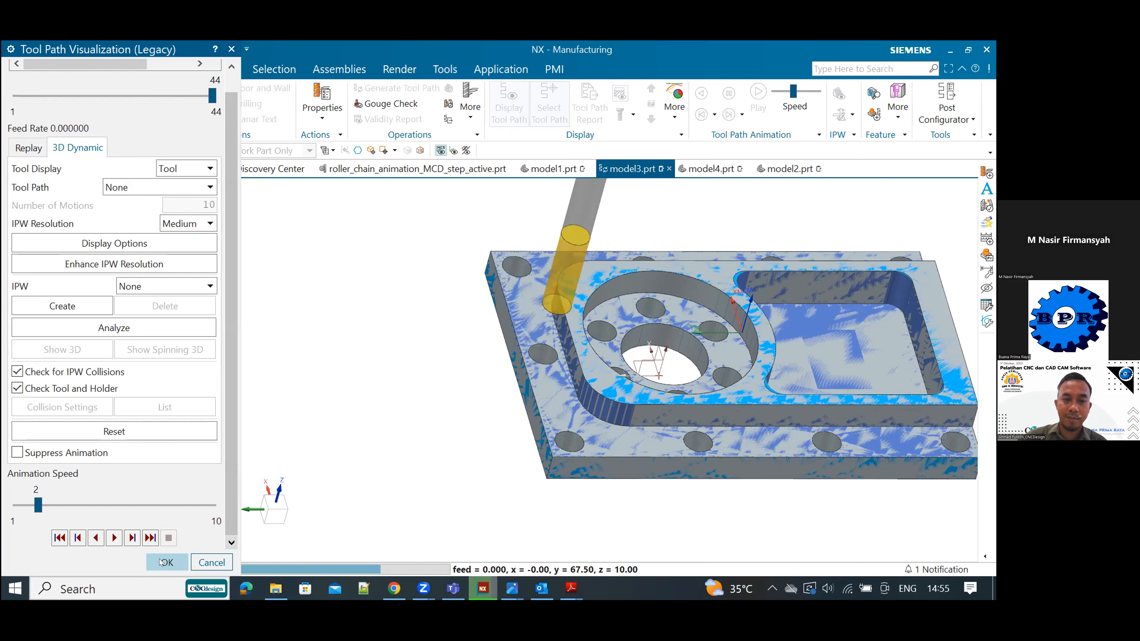
click(161, 562)
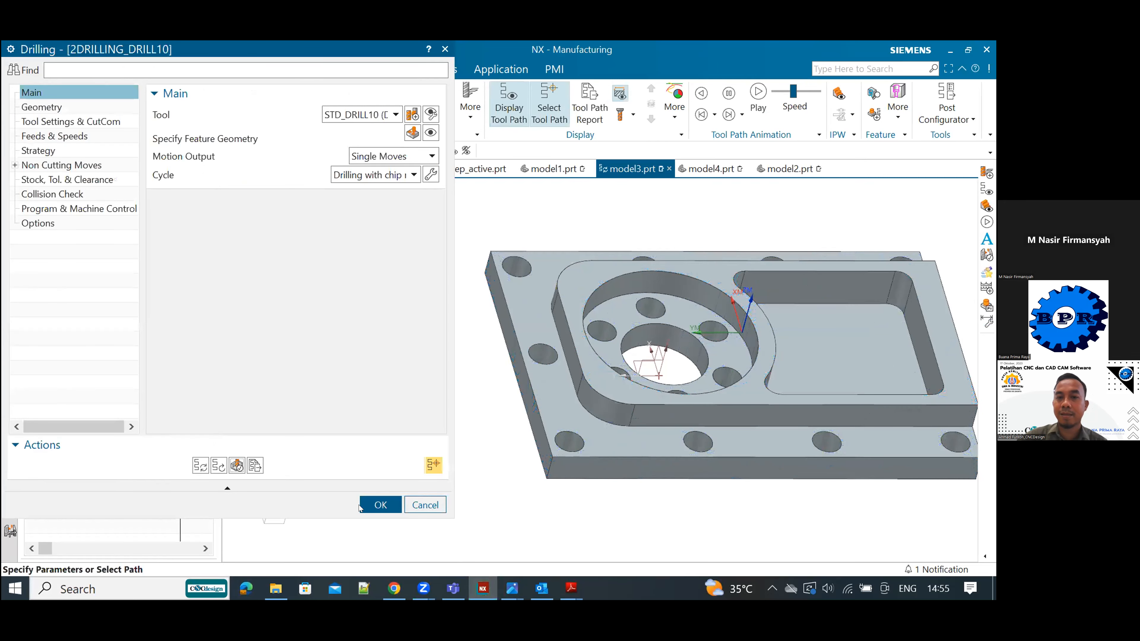
click(381, 504)
Step: Create a mill_contour Rest Milling operation named 3REST_MILLING_EM6 under the WORKPIECE geometry
mouse_move(679, 348)
middle_down()
mouse_move(658, 382)
mouse_move(756, 405)
mouse_move(738, 361)
mouse_move(687, 347)
middle_up()
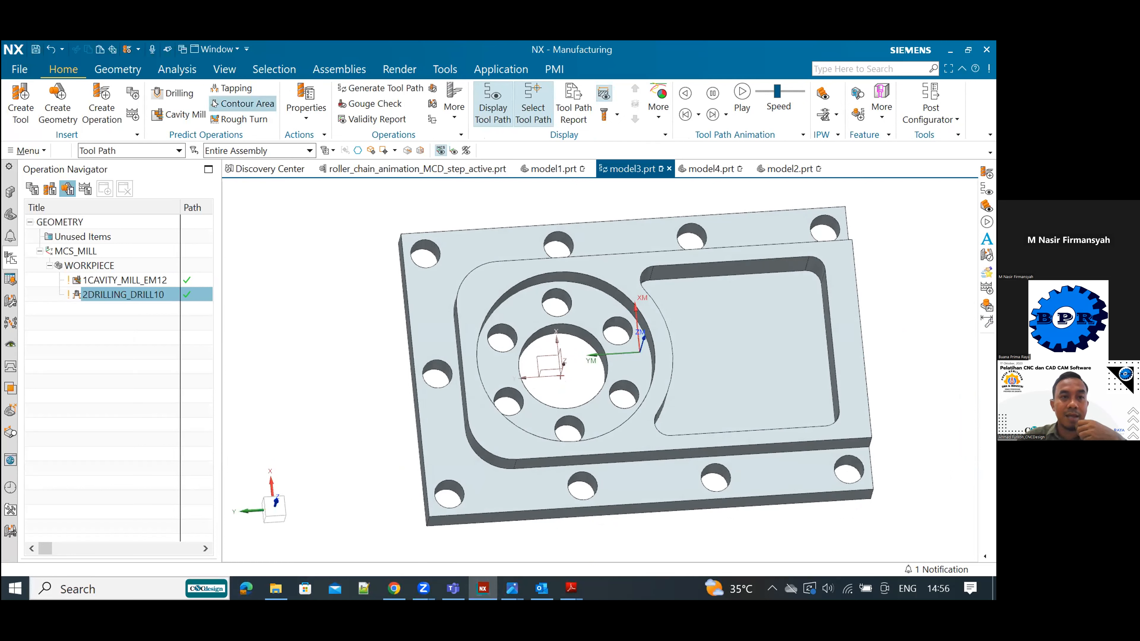
click(102, 115)
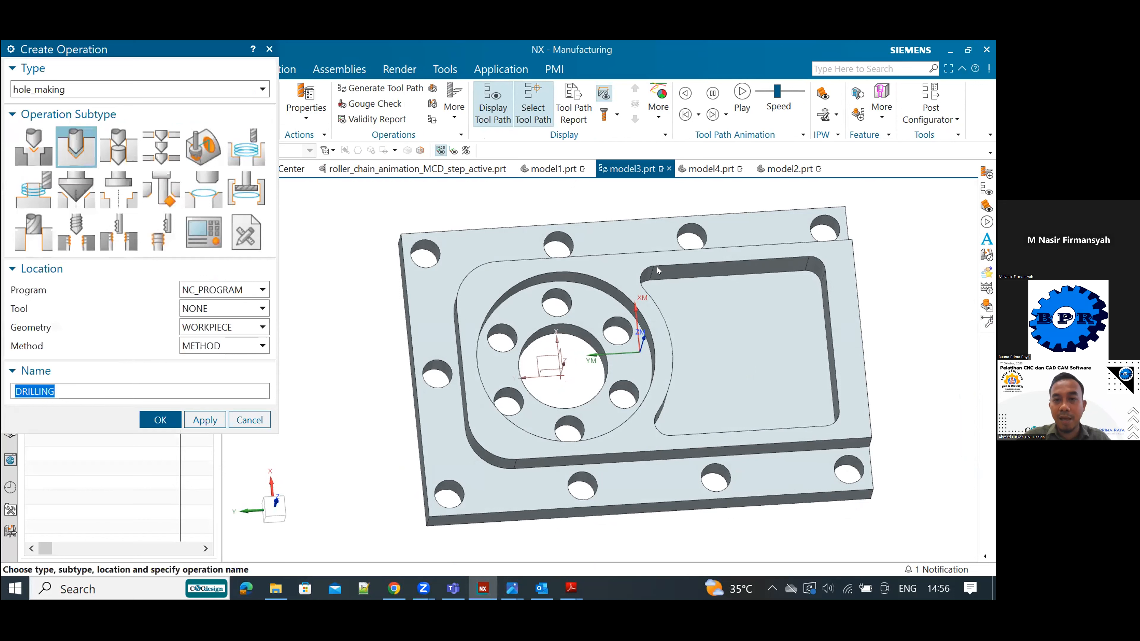
click(262, 90)
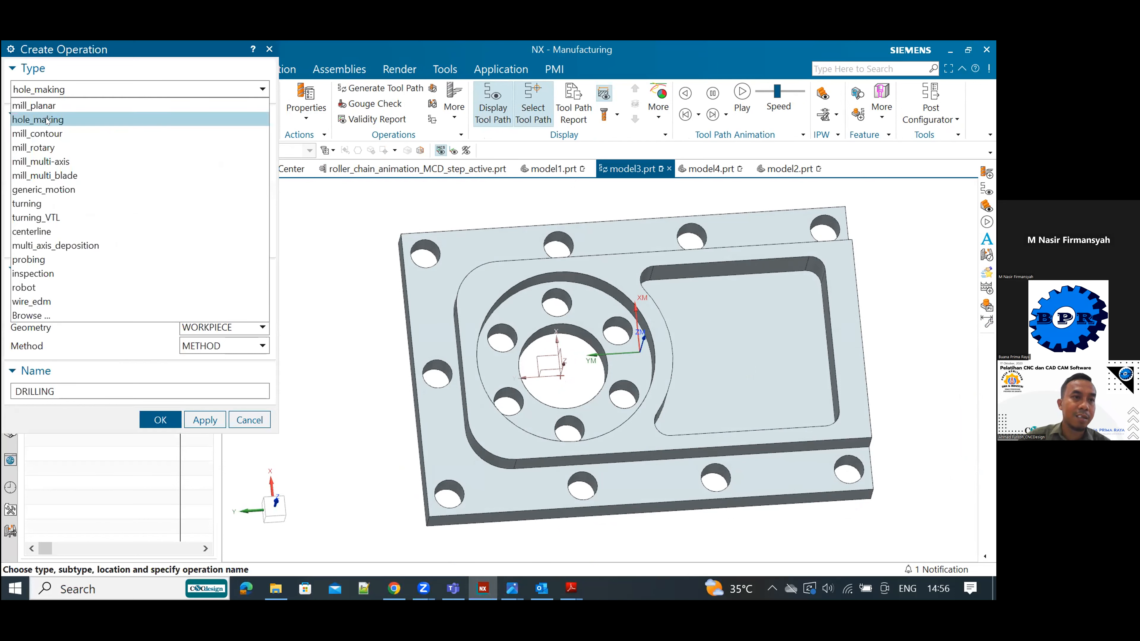
click(40, 133)
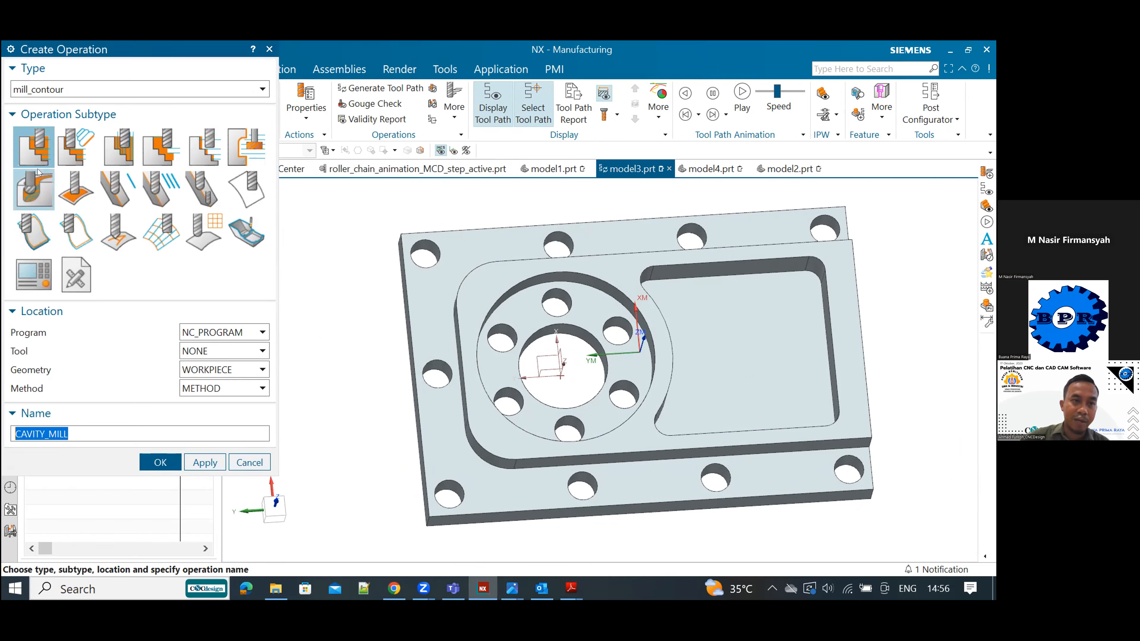
click(160, 158)
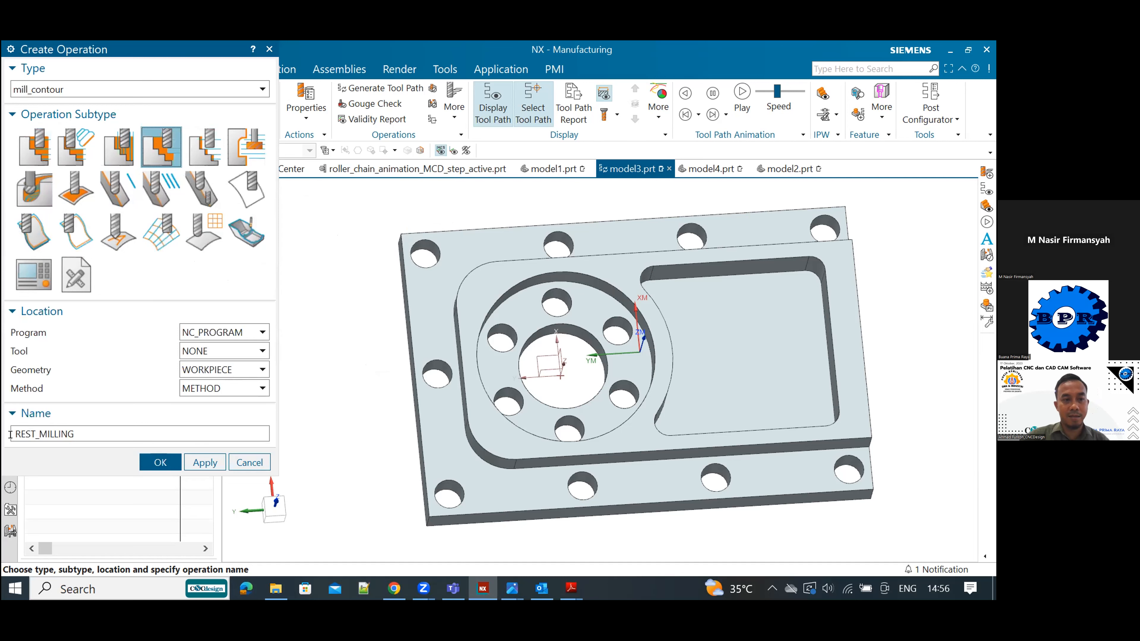
click(16, 433)
text(3)
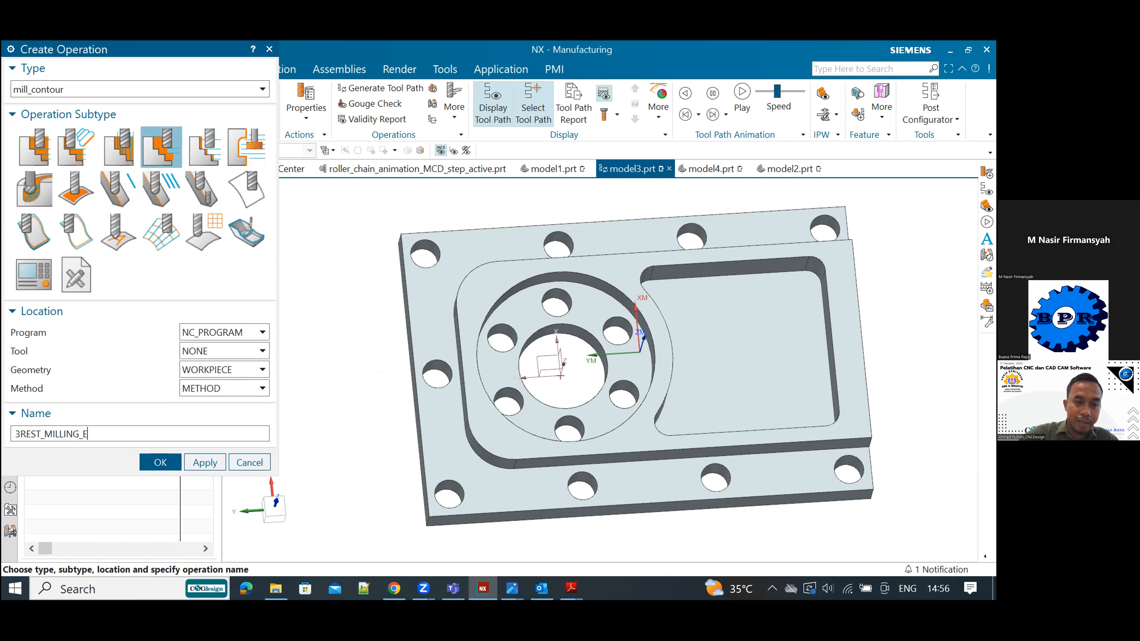
text(_EM6)
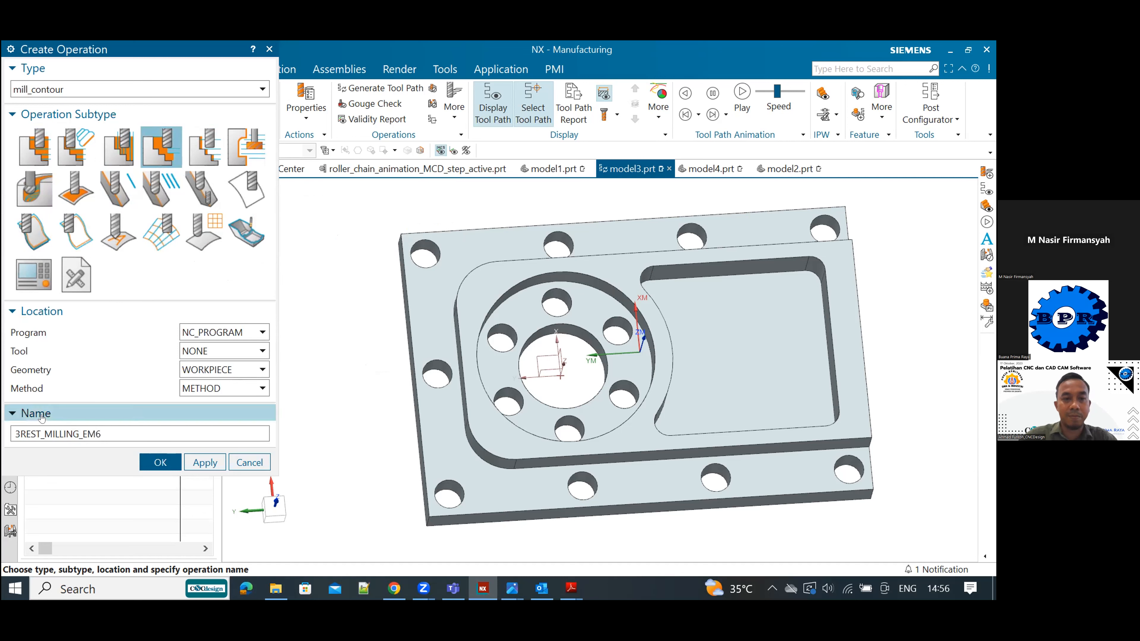
click(162, 461)
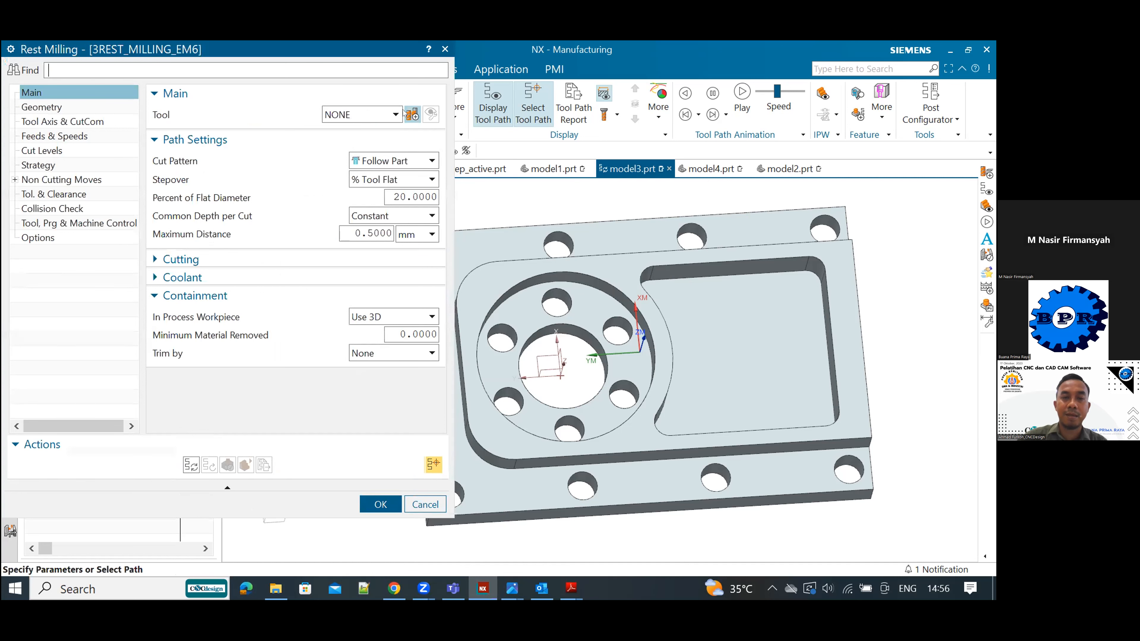
Step: Create a new MILL subtype tool named MILL6 for the rest milling operation
click(412, 115)
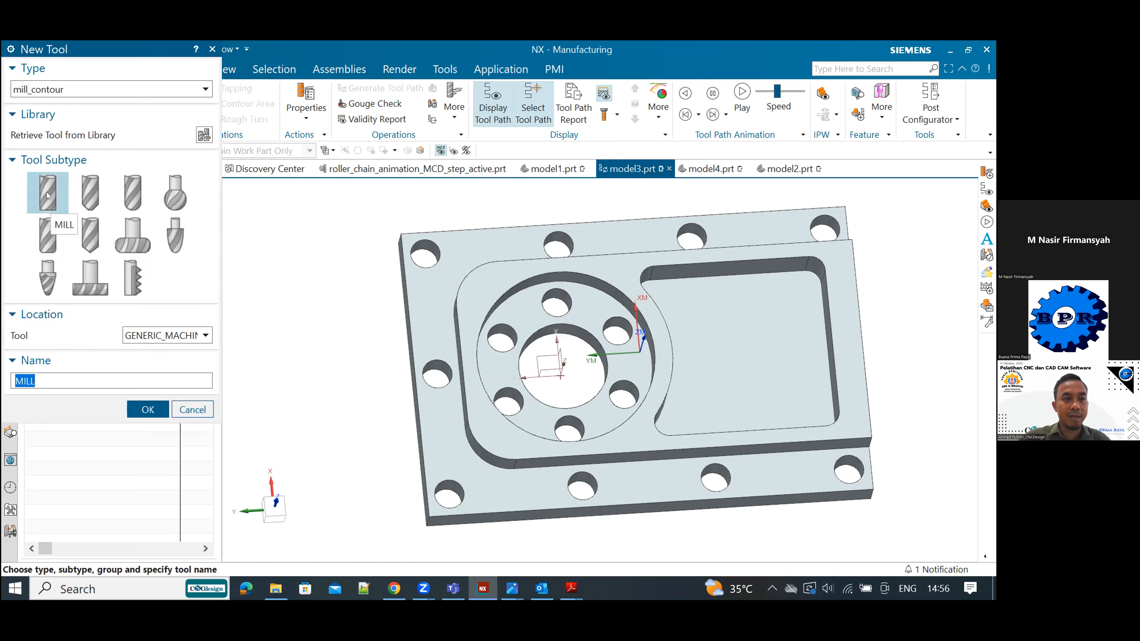
click(55, 375)
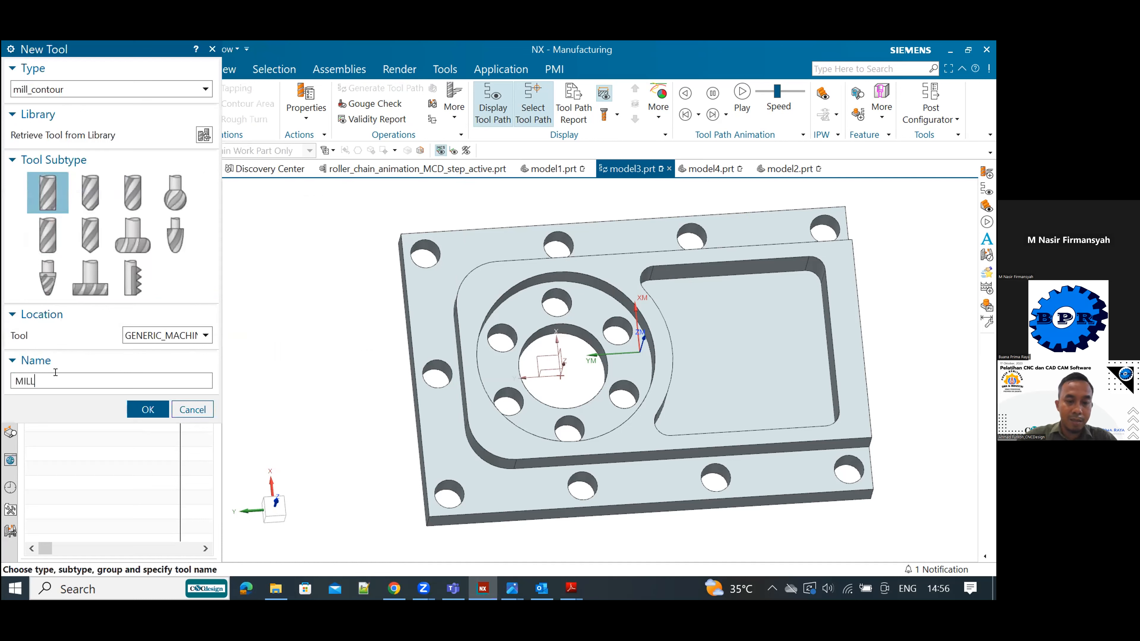
click(148, 409)
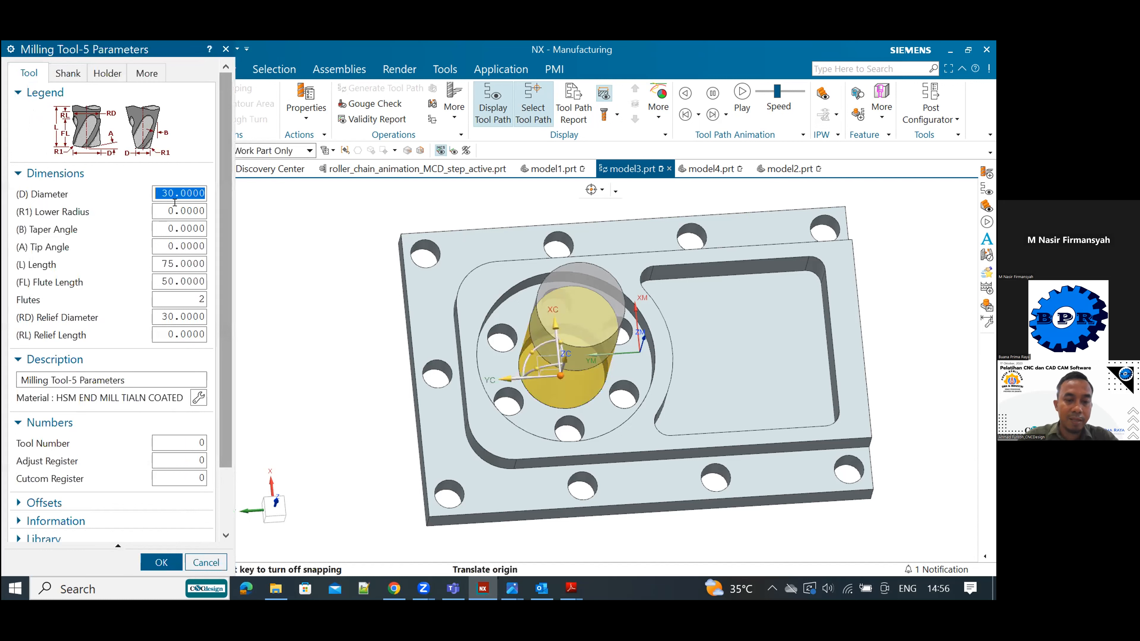
Step: Define the new mill with a 6 mm diameter, 4 flutes, tool number 3 and adjust register 3
text(6)
drag(181, 295, 189, 295)
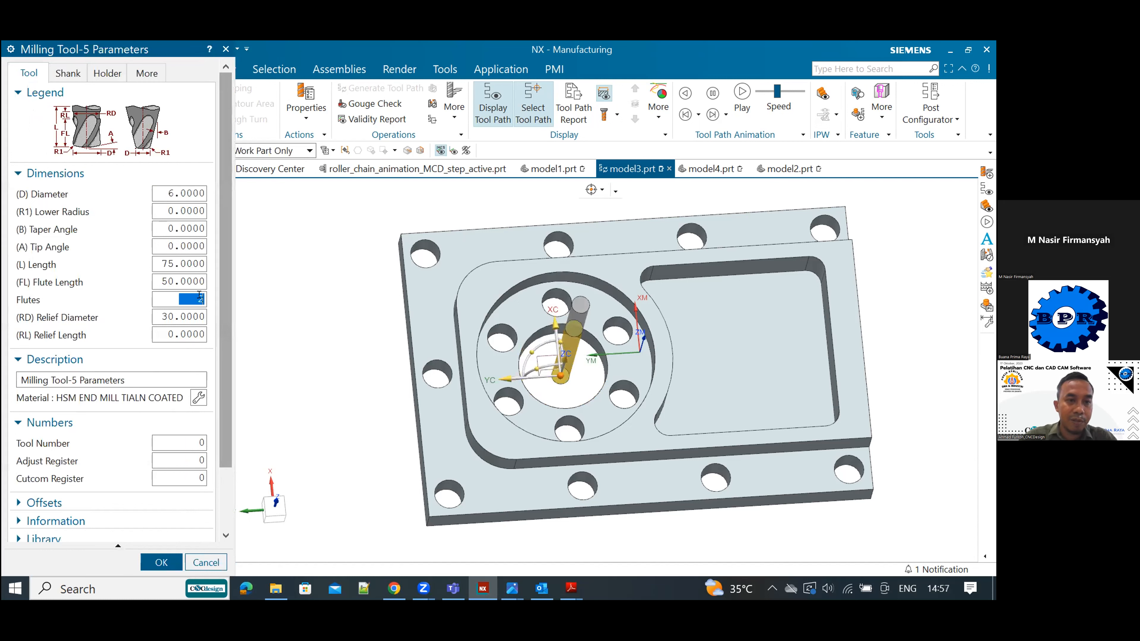
text(4)
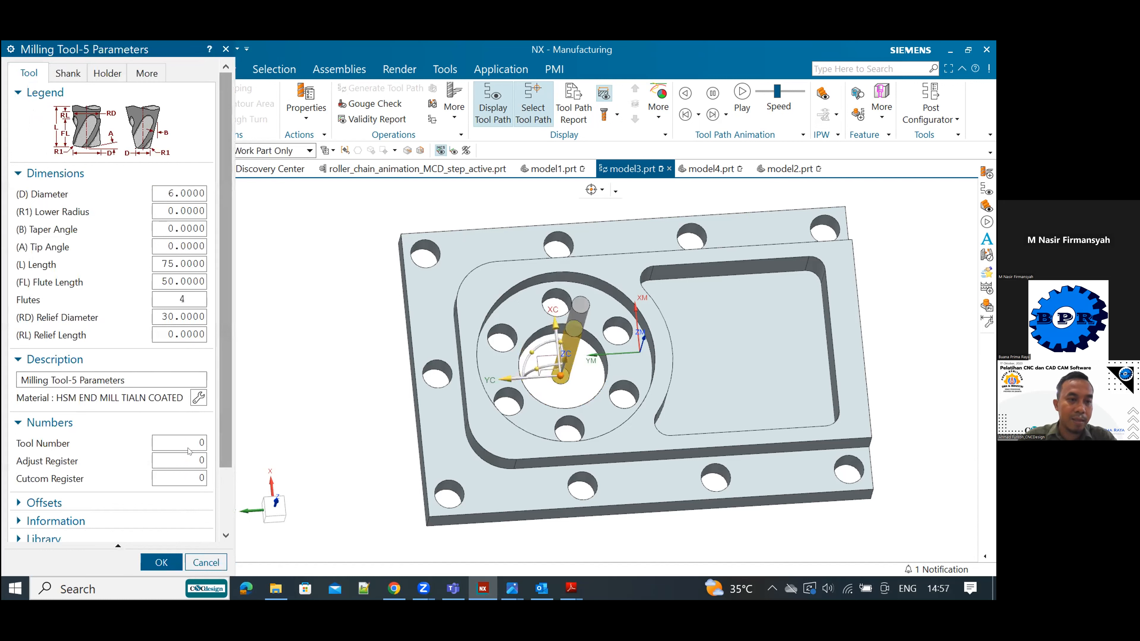
click(184, 440)
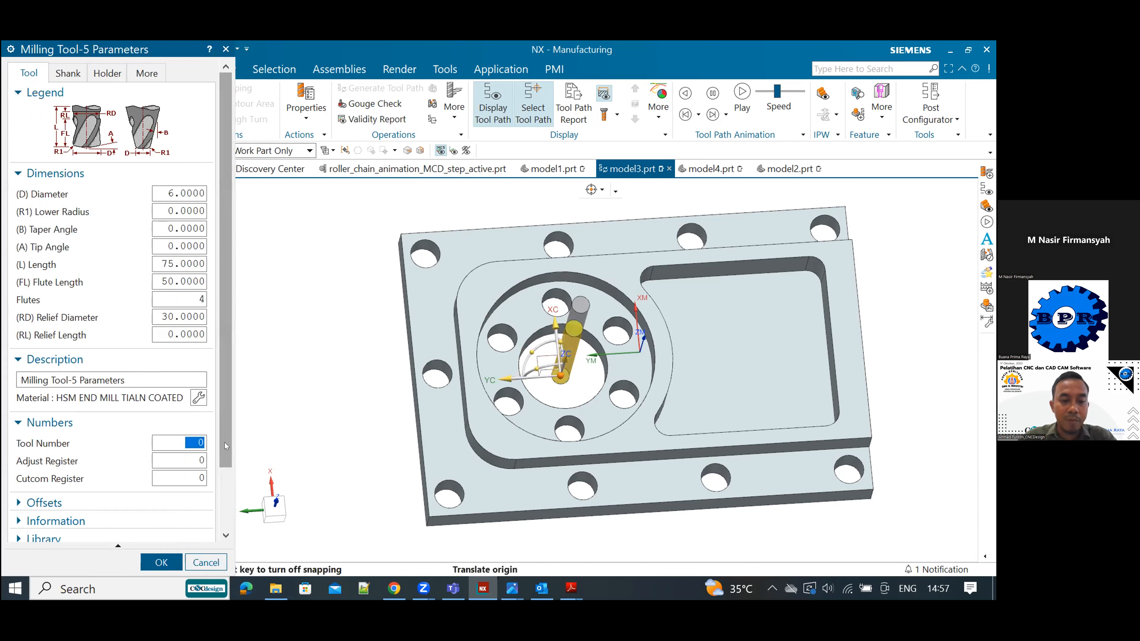
text(4)
drag(194, 450, 173, 438)
text(3)
click(187, 454)
text(3)
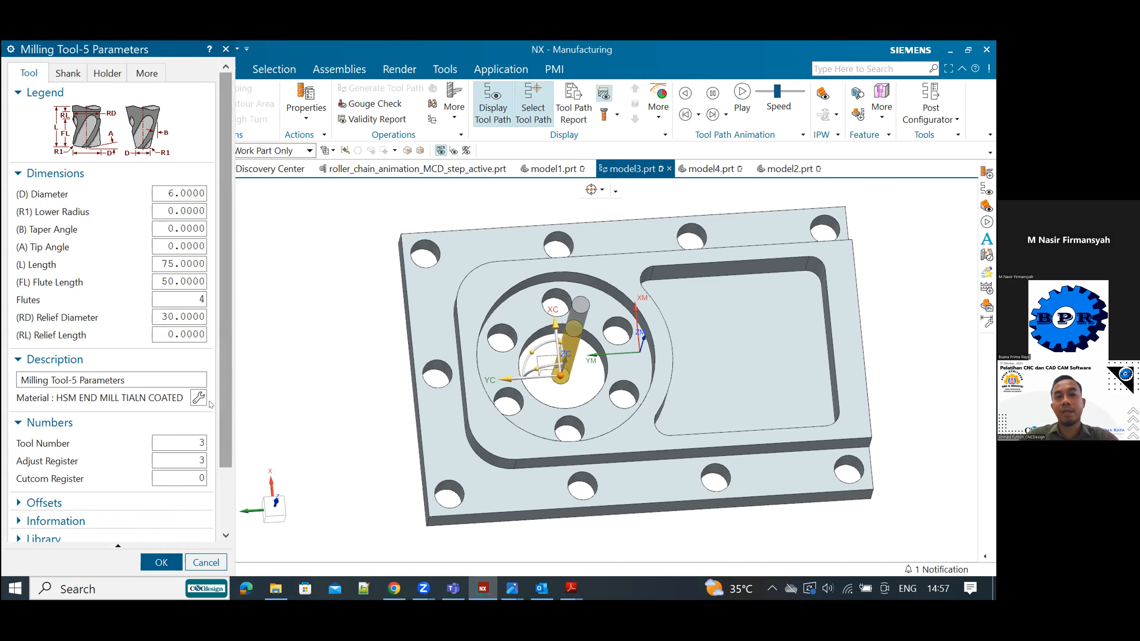
click(162, 563)
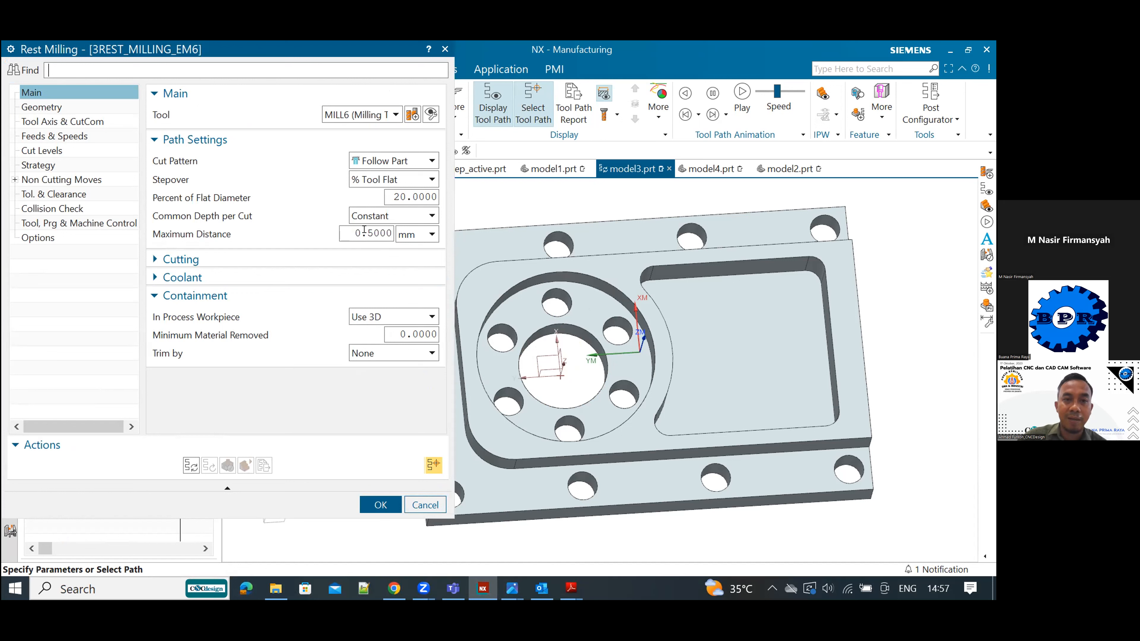
Step: Set the rest milling maximum depth per cut to 0.7 mm, generate the tool path and accept the operation
text(0)
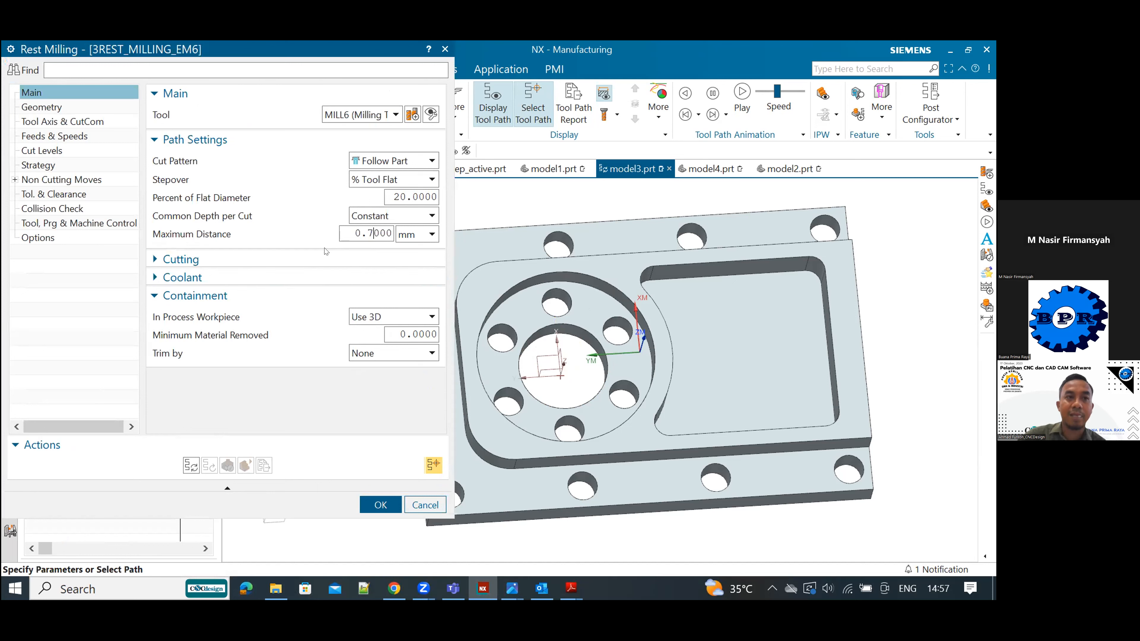
middle_drag(638, 338, 513, 406)
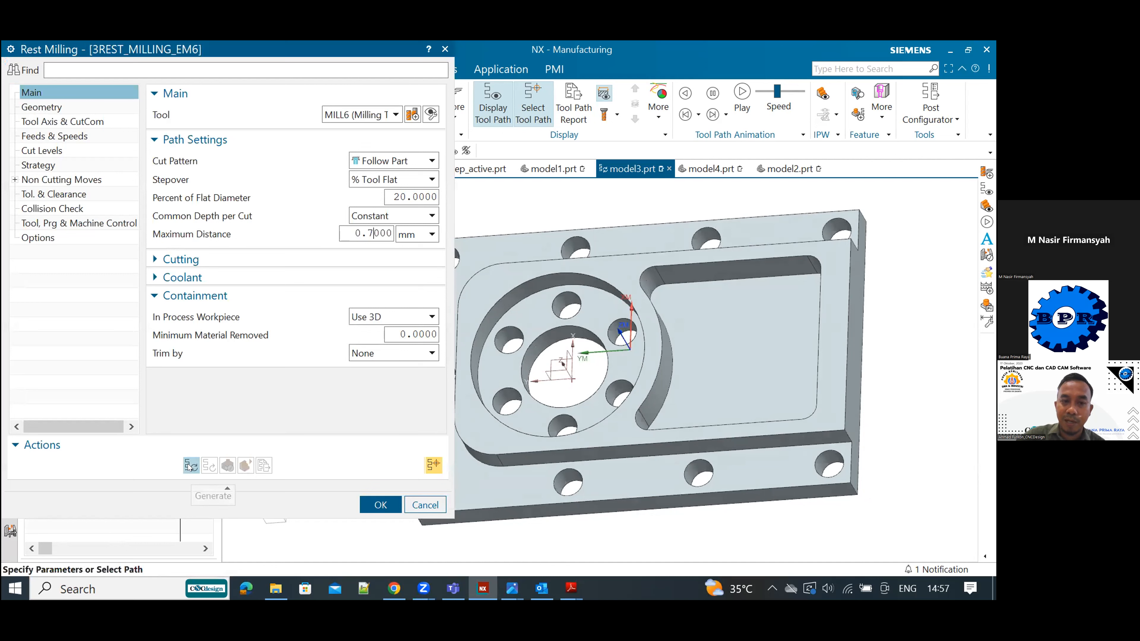
click(198, 469)
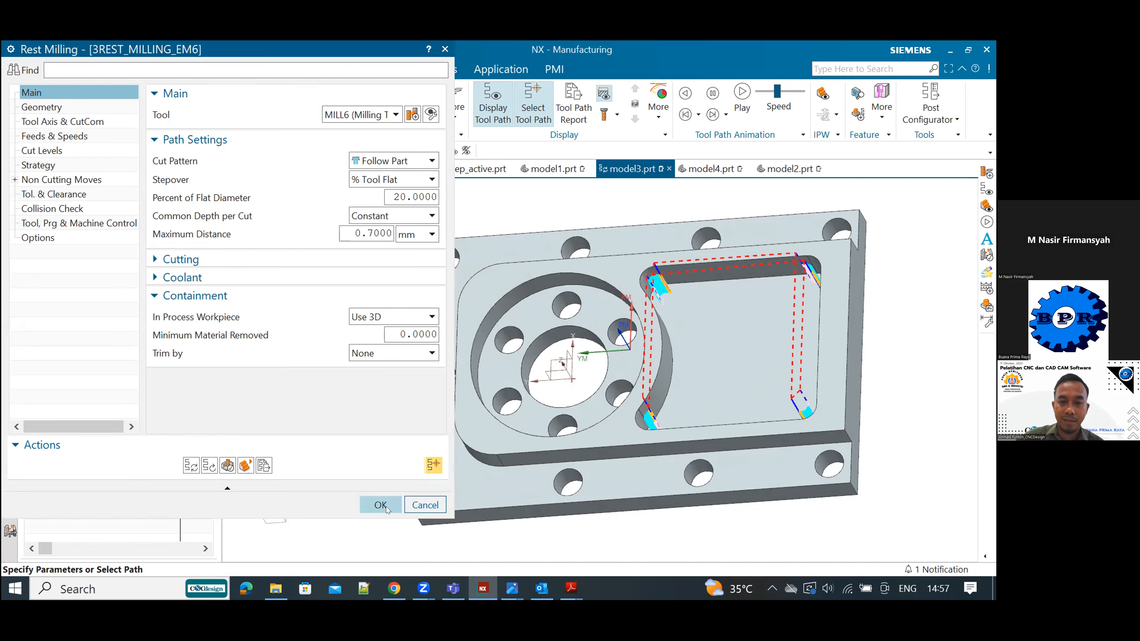
click(381, 505)
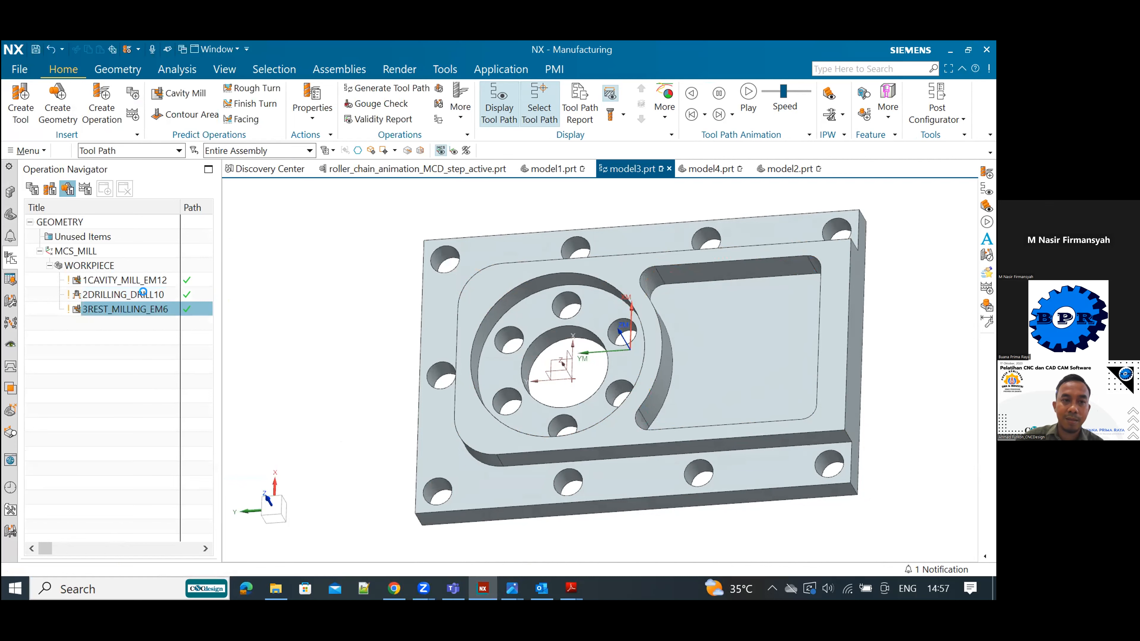
Step: Verify the 3REST_MILLING_EM6 tool path with a 3D Dynamic simulation, raising the animation speed to 5, and accept the visualization
scroll(651, 278, up, 10)
middle_drag(648, 274, 518, 274)
scroll(548, 275, down, 6)
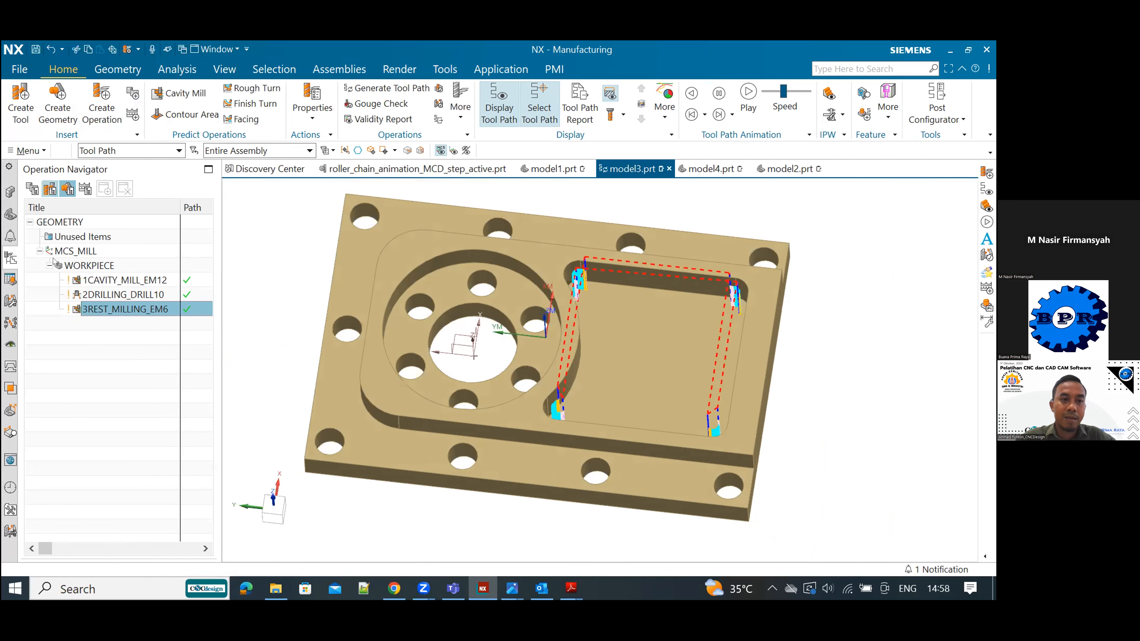
right_click(102, 311)
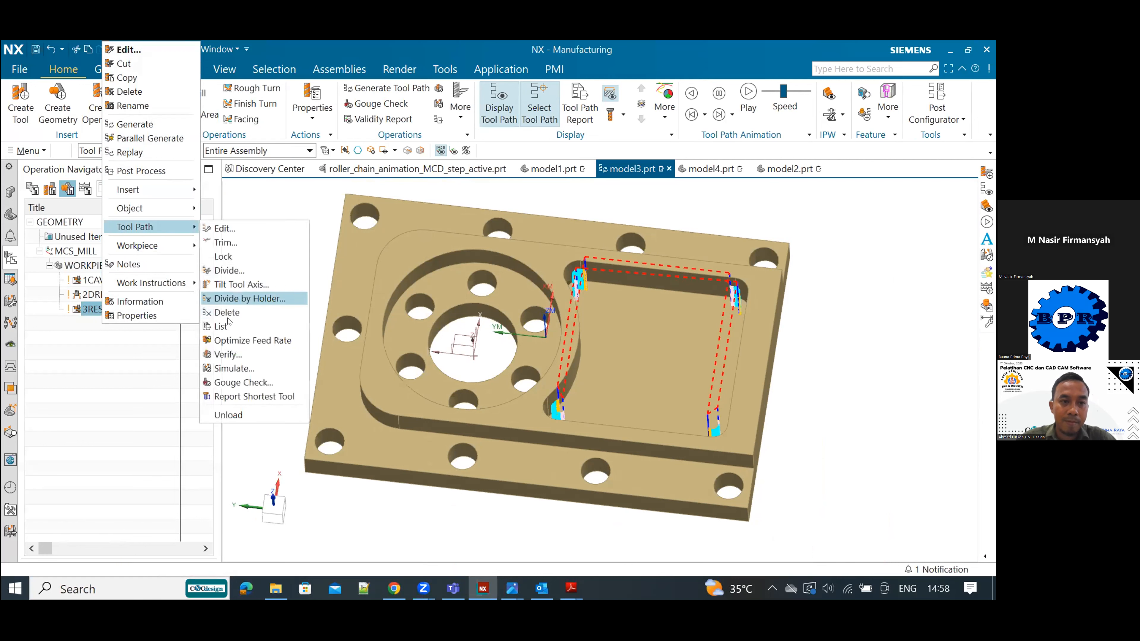
click(229, 359)
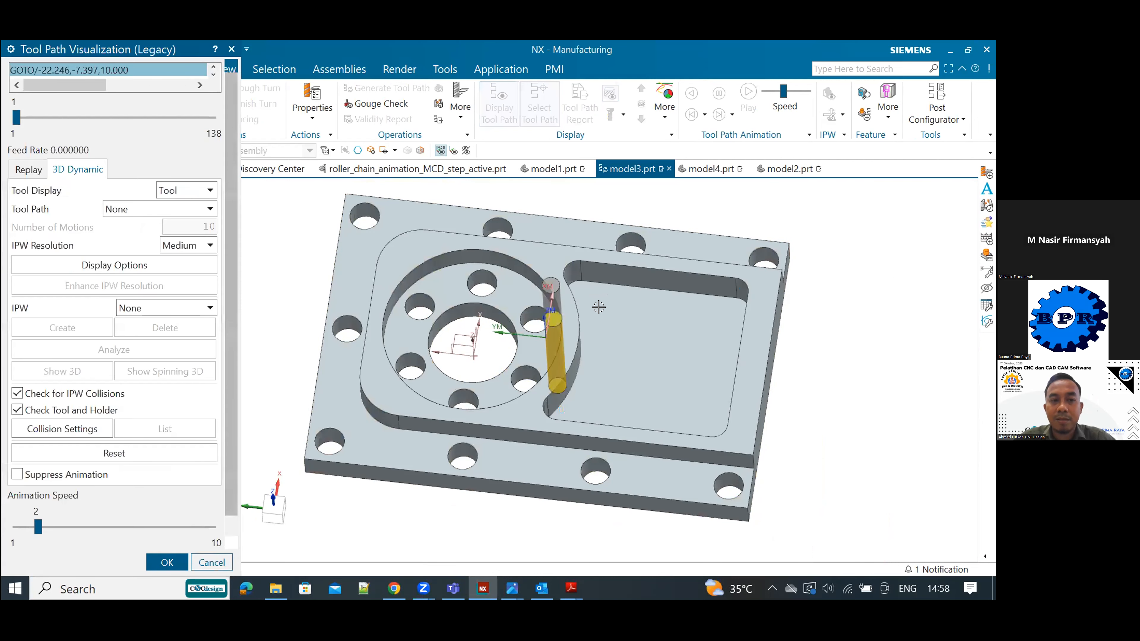
scroll(225, 448, down, 1)
click(114, 538)
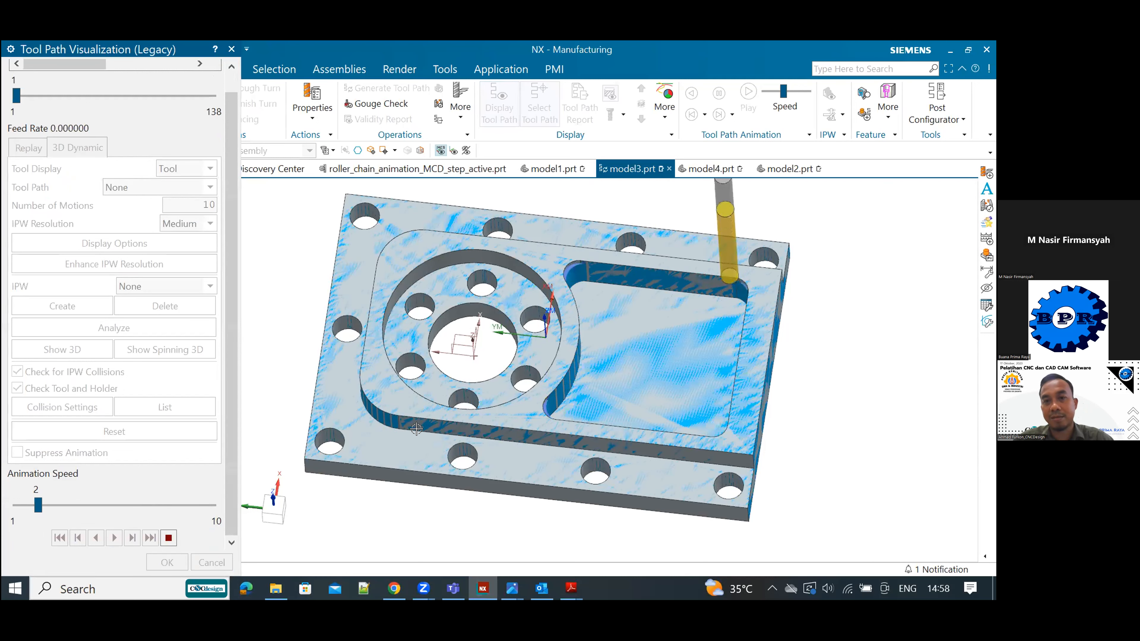
drag(45, 509, 93, 508)
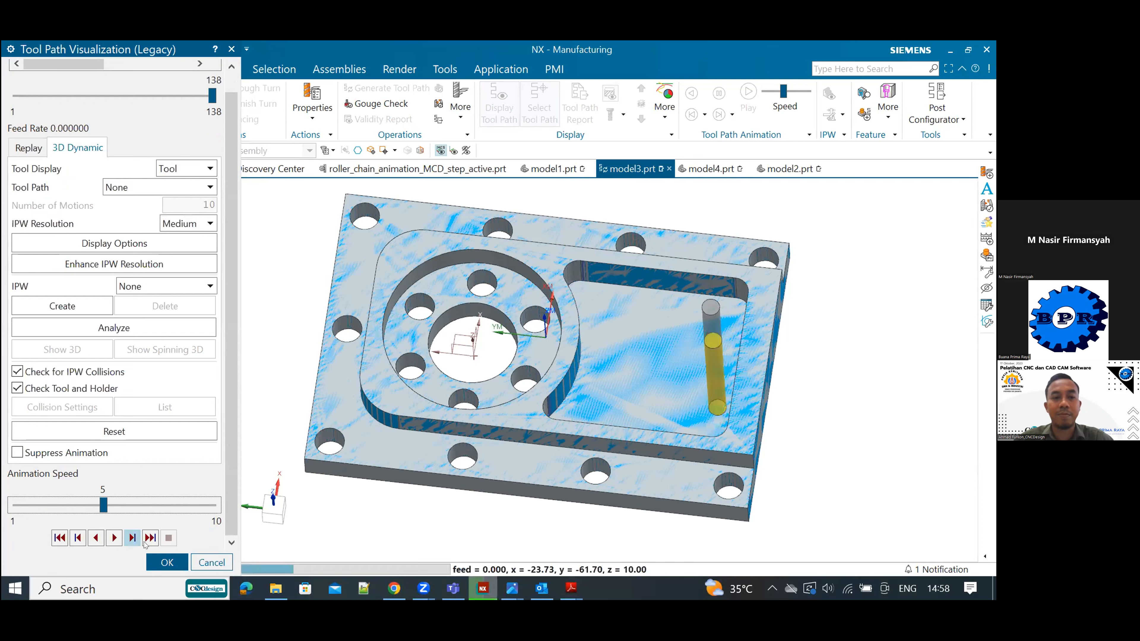
click(164, 564)
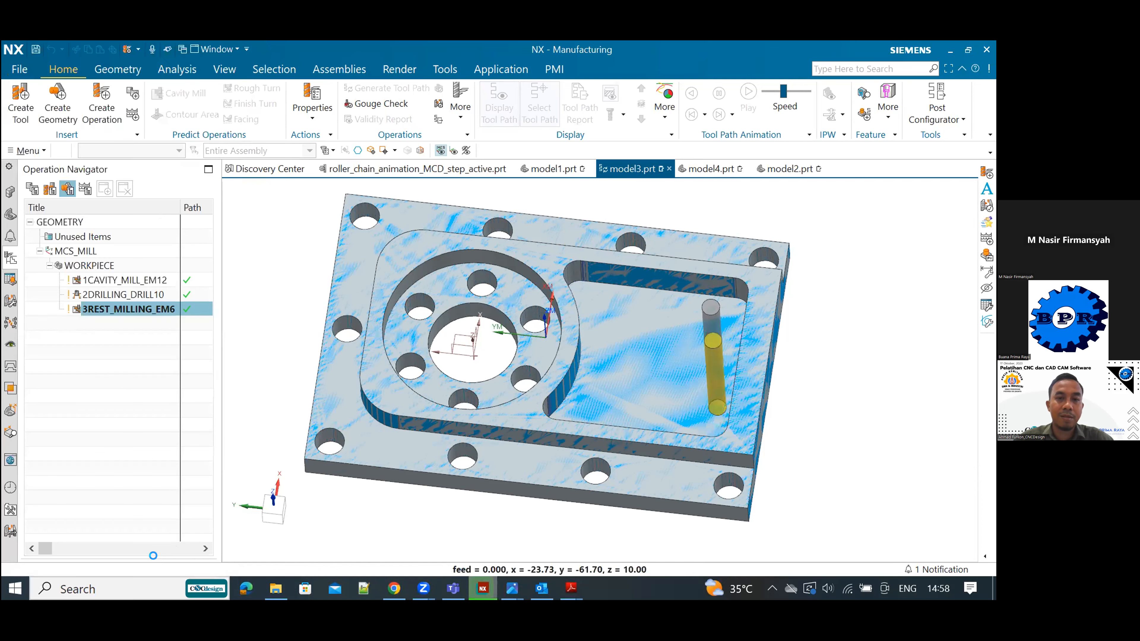
Step: Verify the cavity milling, drilling and rest milling operations together in one 3D Dynamic simulation at animation speed 5
shift+click(107, 280)
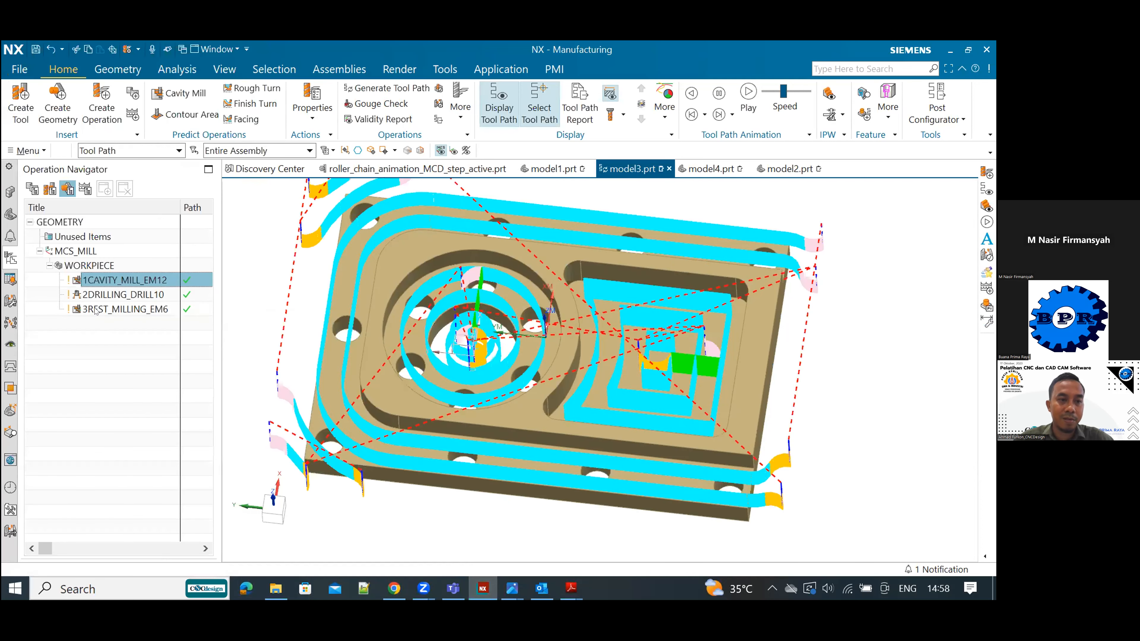
right_click(108, 281)
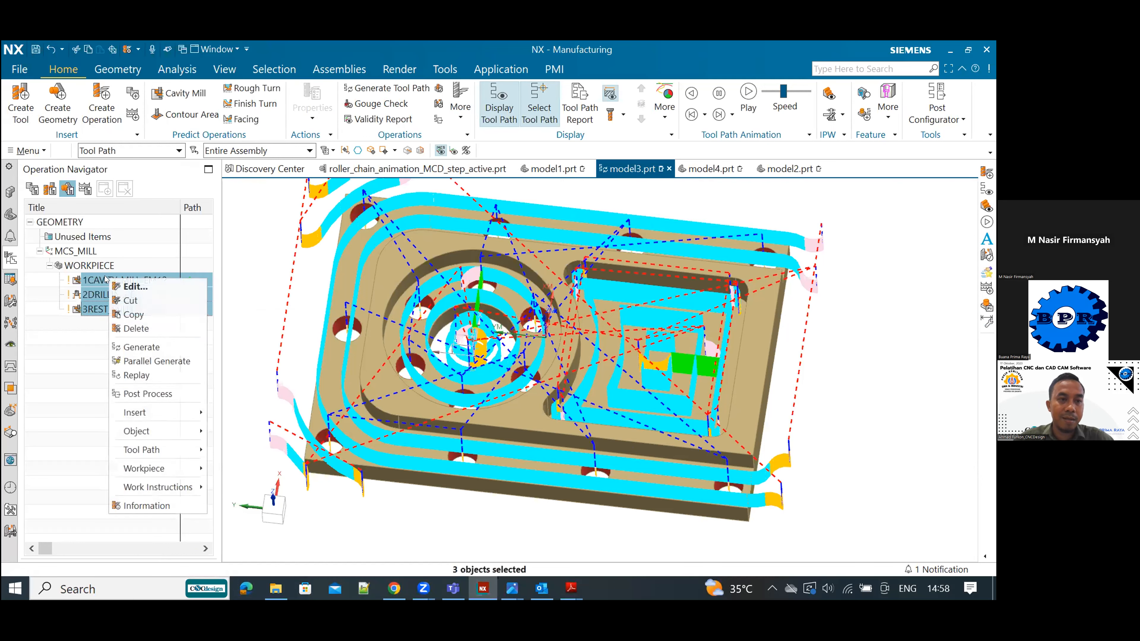
mouse_move(182, 450)
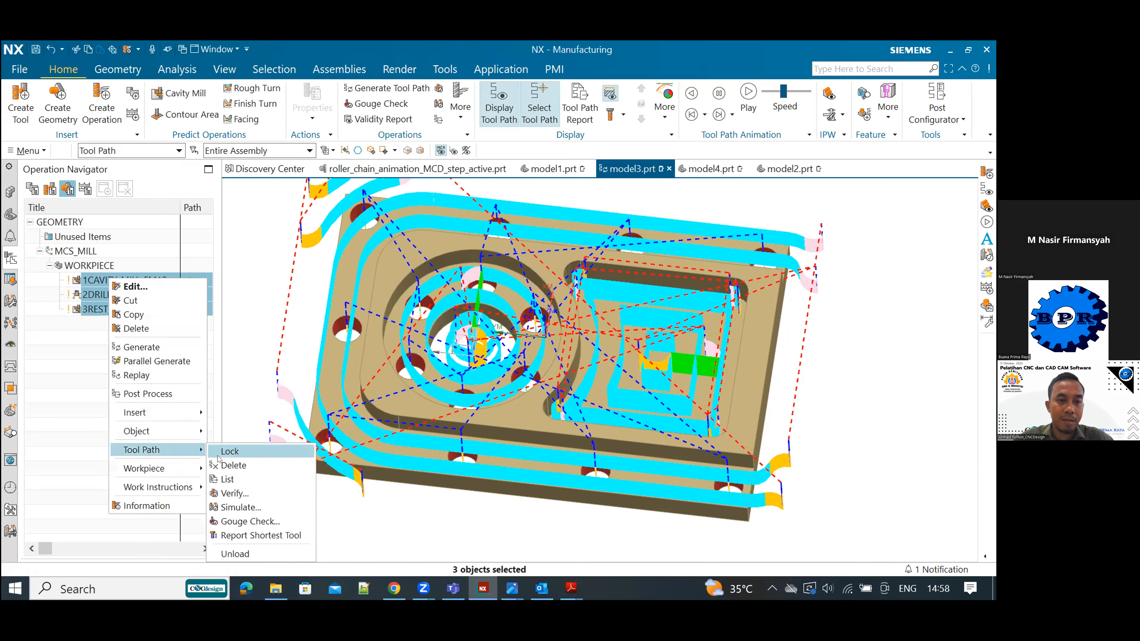
click(241, 494)
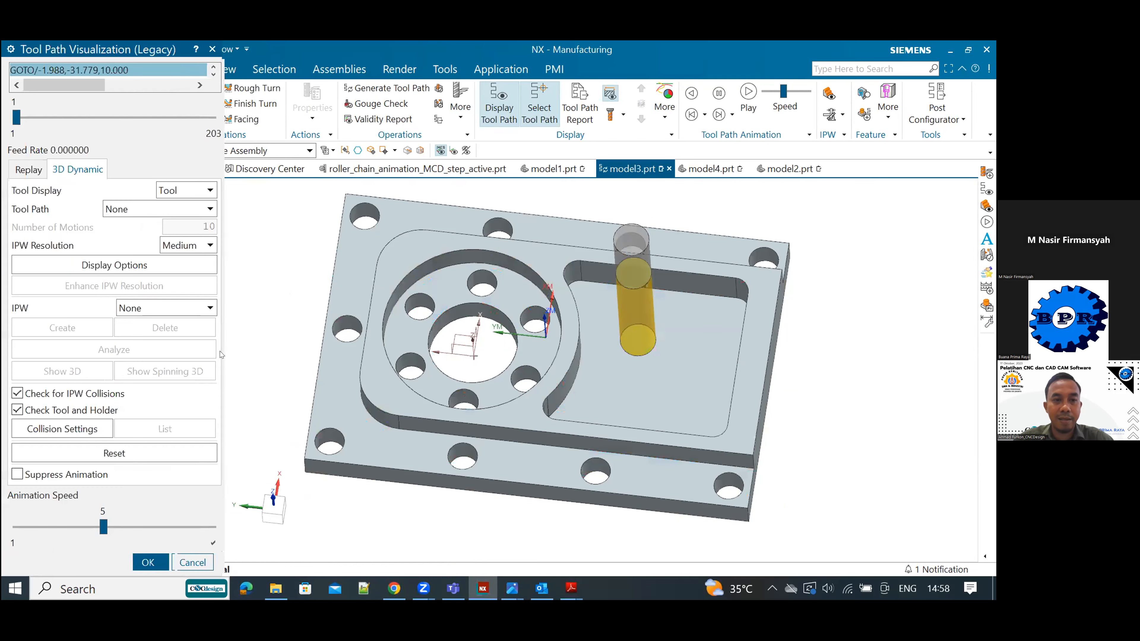
drag(107, 526, 82, 526)
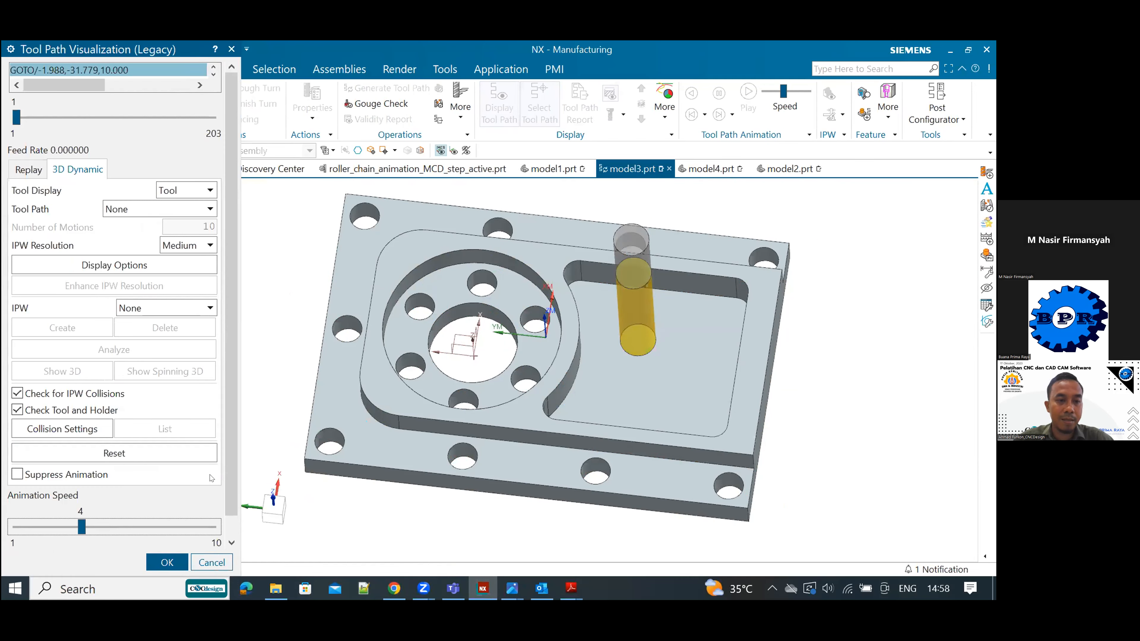
scroll(226, 482, down, 1)
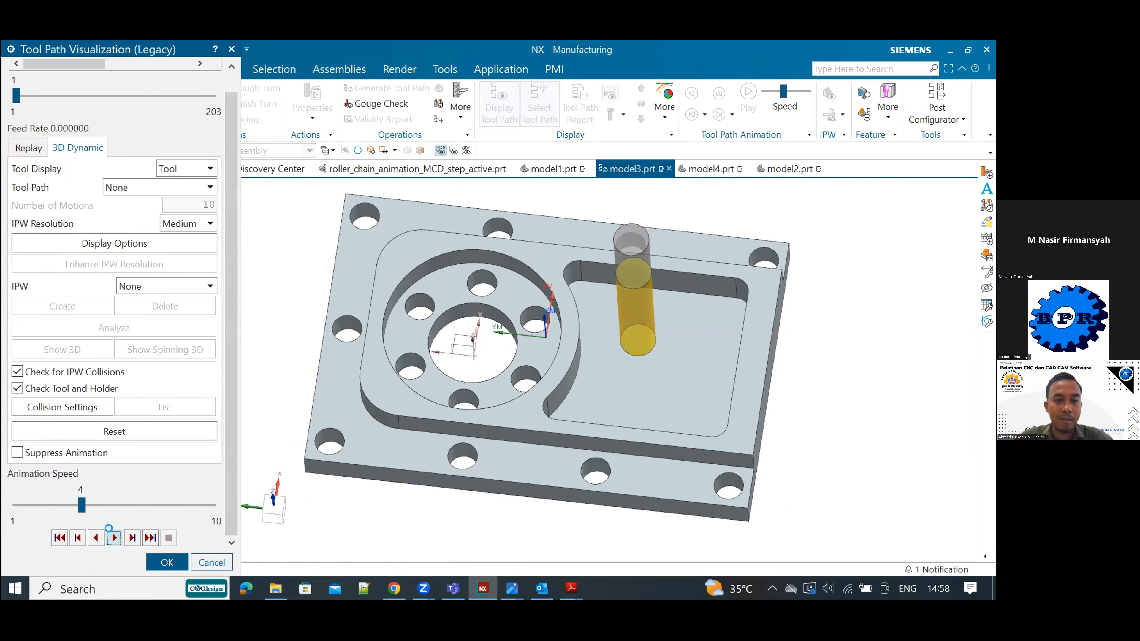
click(114, 537)
drag(85, 508, 110, 508)
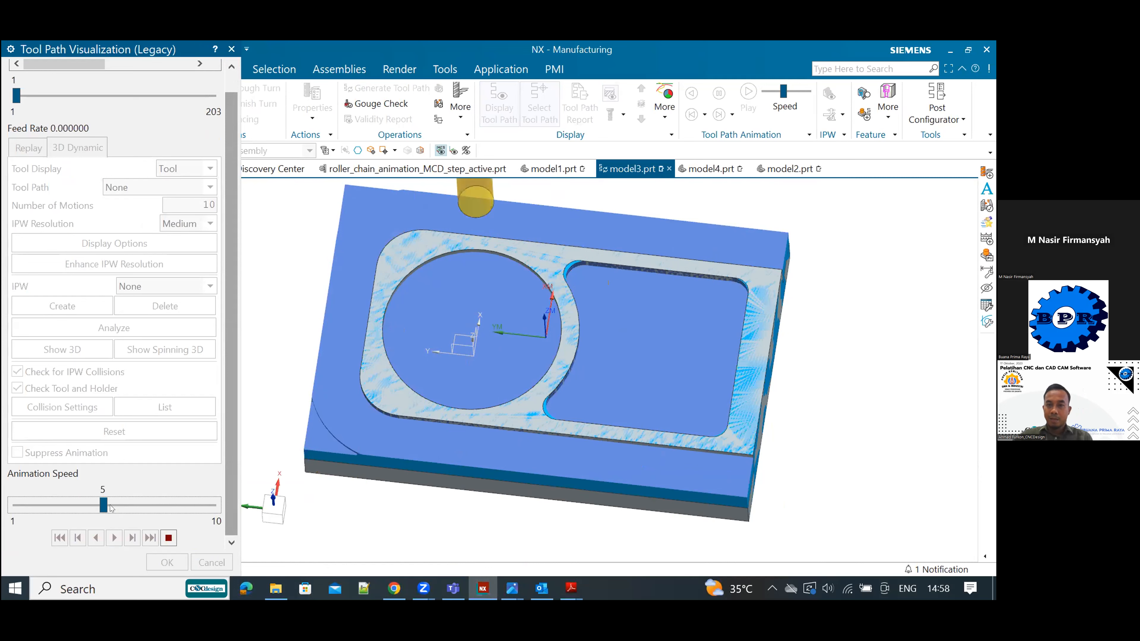
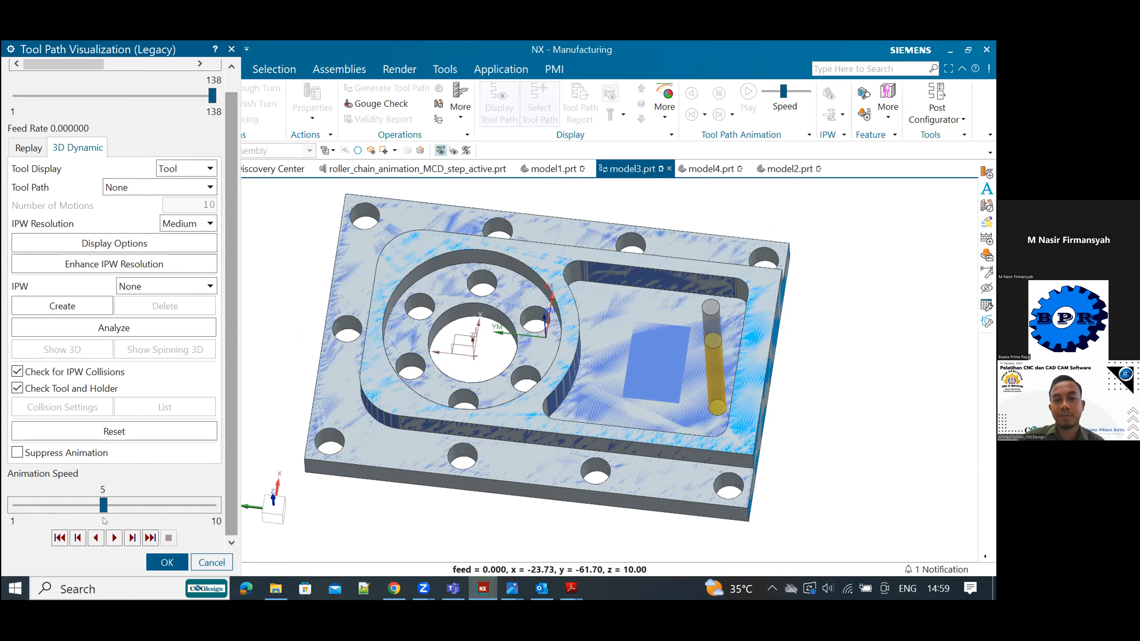
Step: Accept the combined visualization, inspect the three operations' tool paths from several angles and clear the operation selection
click(167, 563)
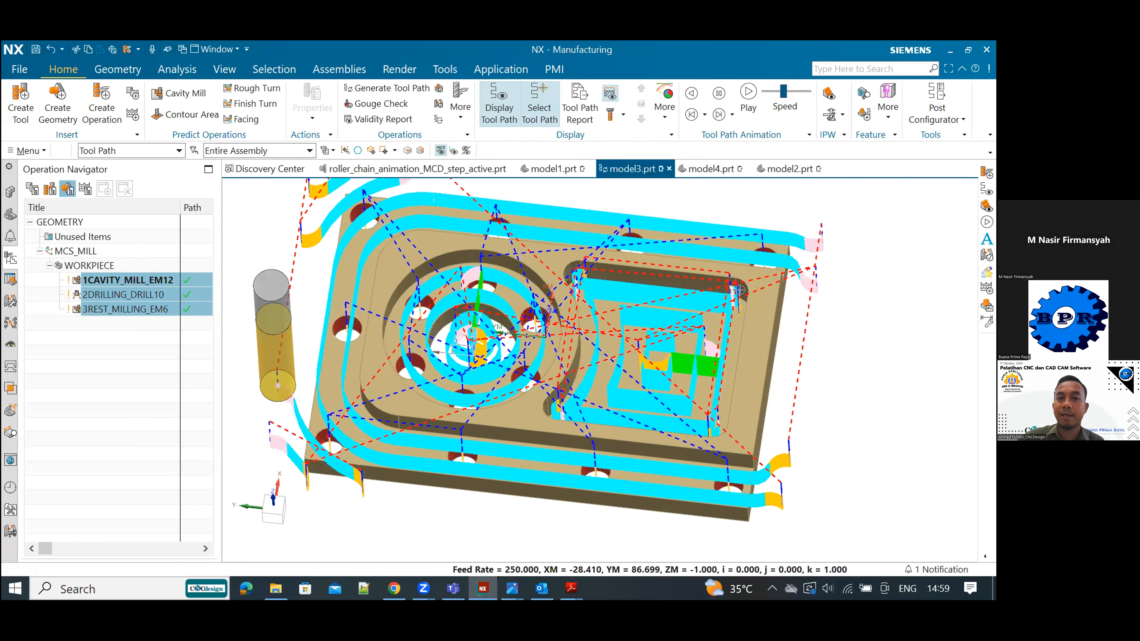
middle_drag(674, 280, 636, 168)
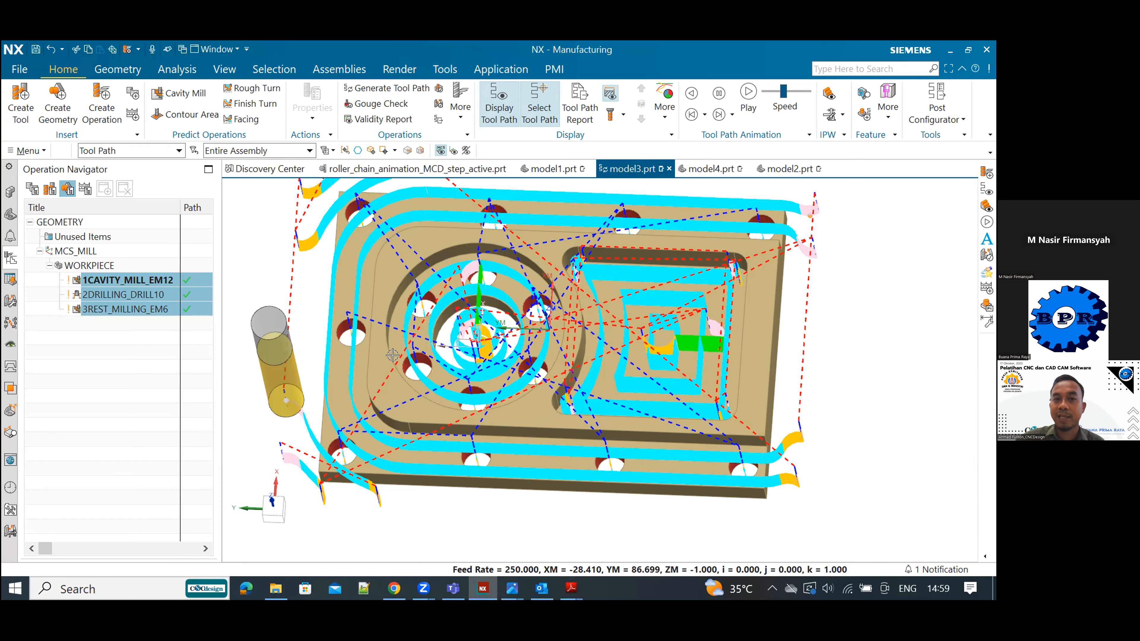
mouse_move(522, 391)
middle_down()
mouse_move(525, 374)
mouse_move(532, 396)
middle_up()
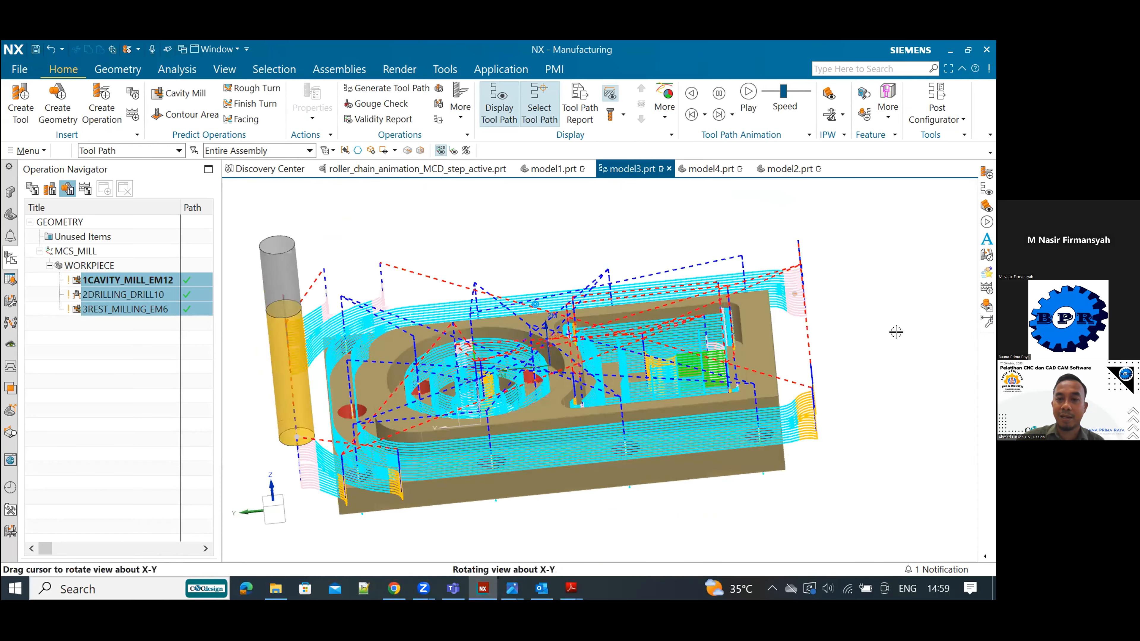
key(Escape)
middle_drag(875, 288, 826, 330)
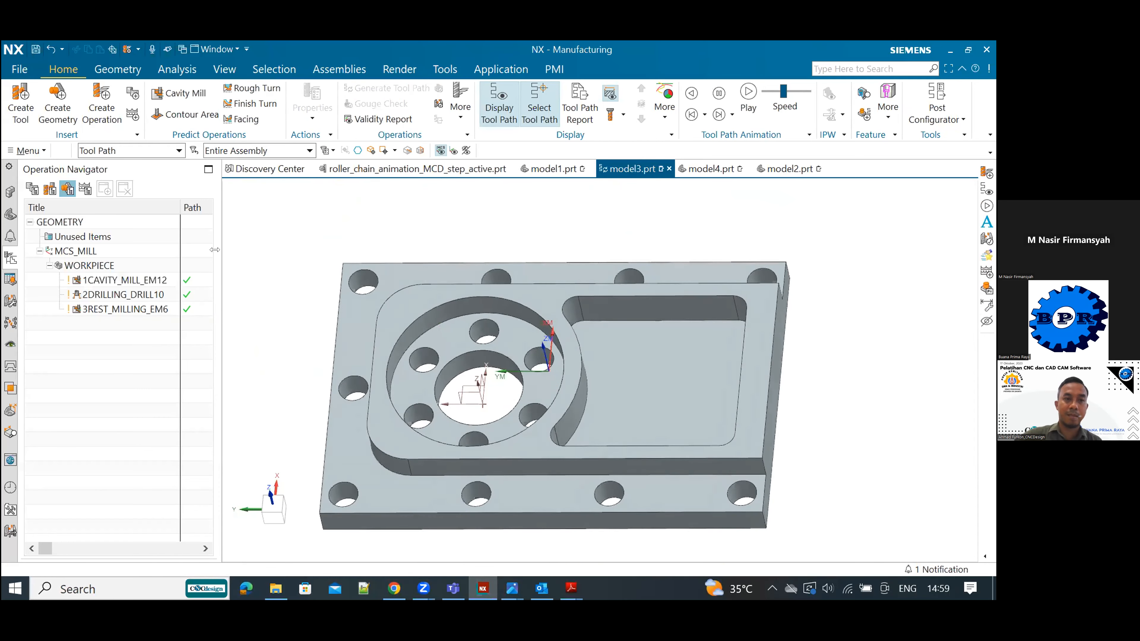
Step: Examine the 1CAVITY_MILL_EM12 tool path from several angles, including its cutting levels, entry moves and rapid moves
click(124, 281)
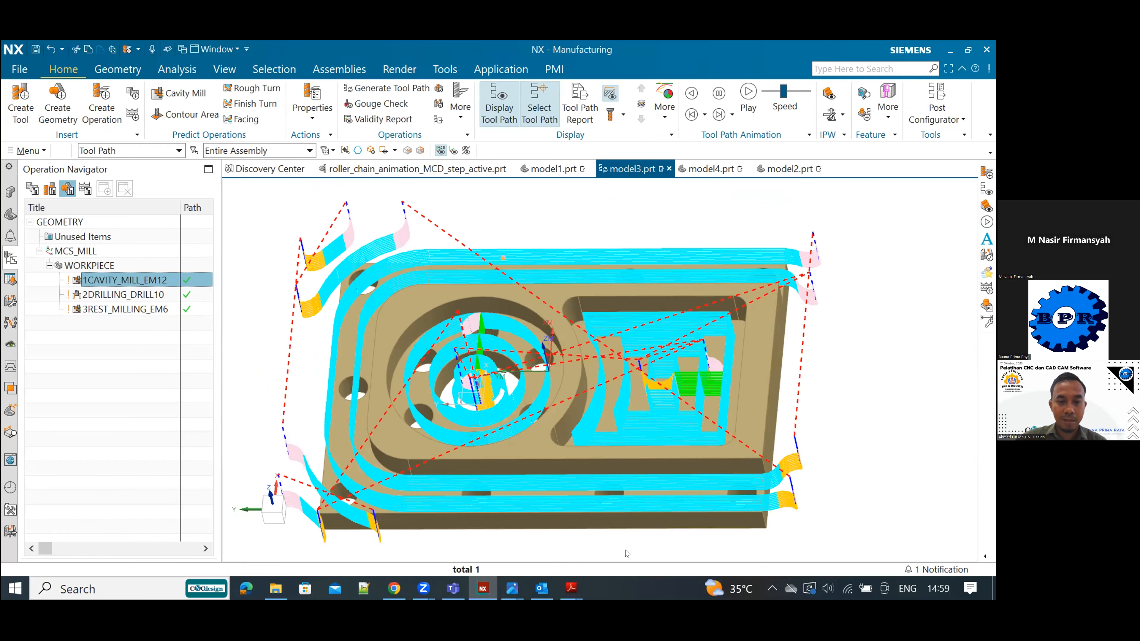
mouse_move(487, 591)
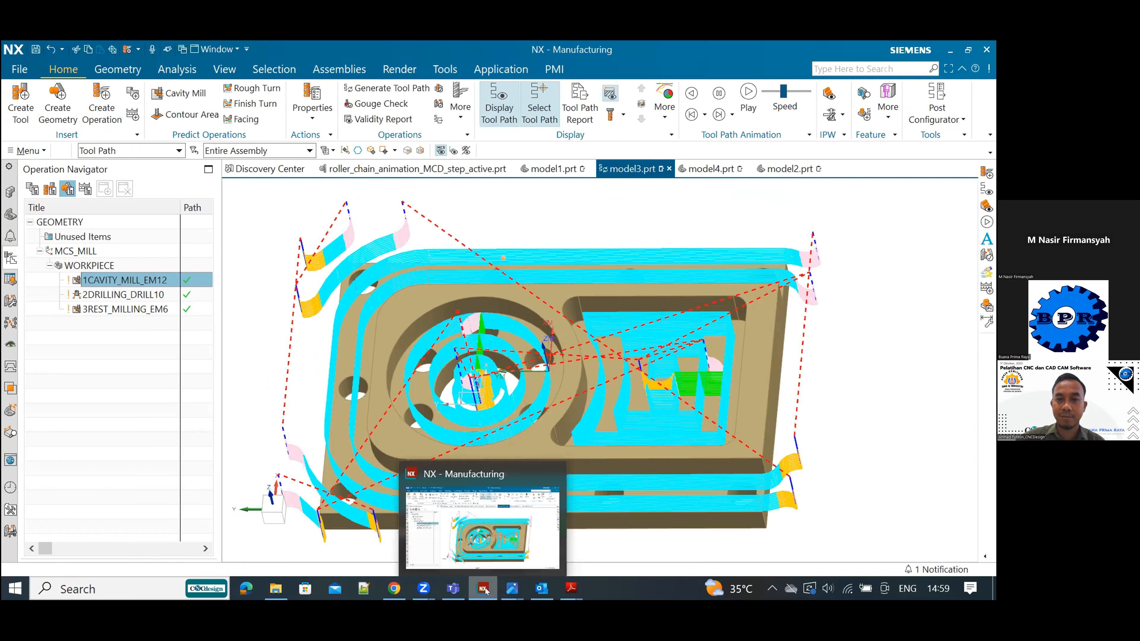
click(517, 570)
scroll(894, 373, down, 1)
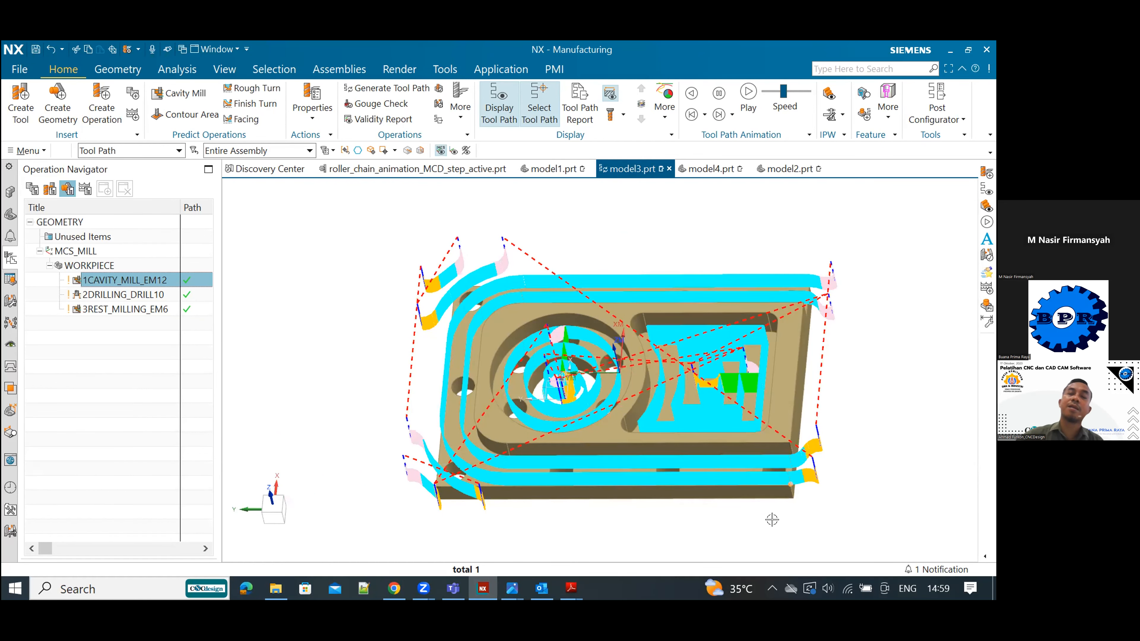
scroll(772, 520, up, 1)
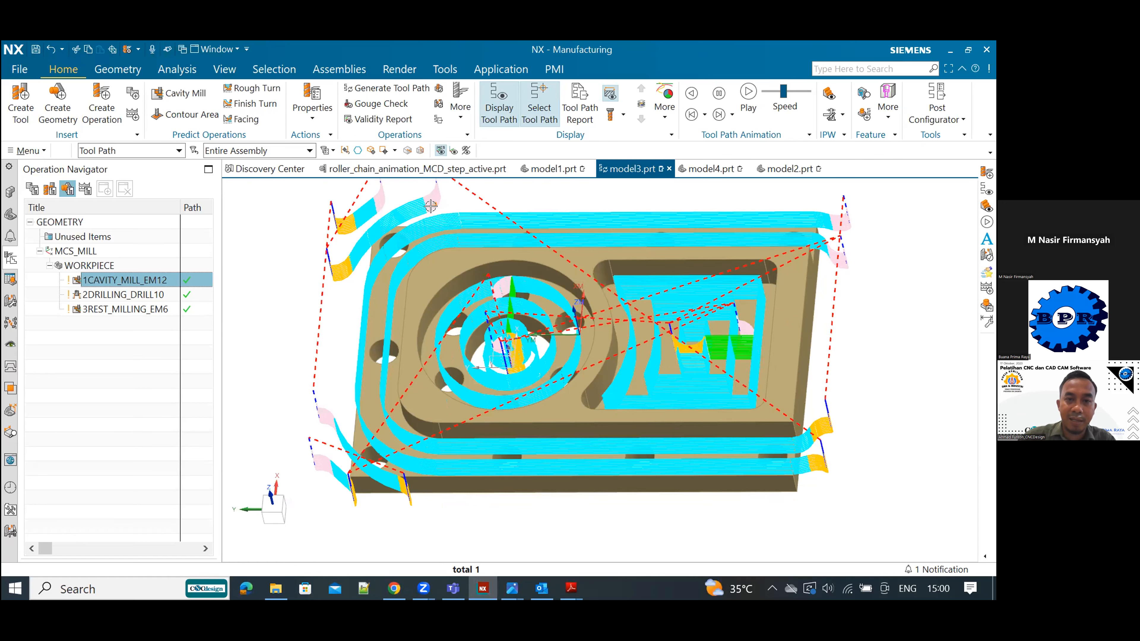
scroll(444, 227, up, 2)
scroll(442, 249, up, 1)
mouse_move(444, 252)
middle_down()
mouse_move(465, 222)
mouse_move(457, 229)
middle_up()
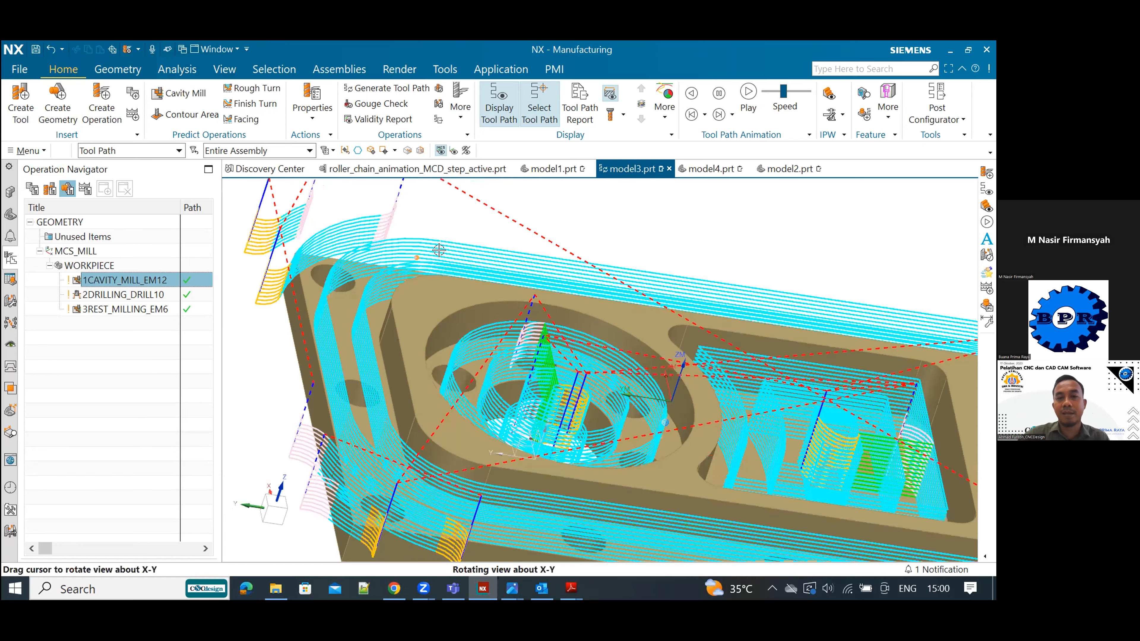
key(ctrl+f)
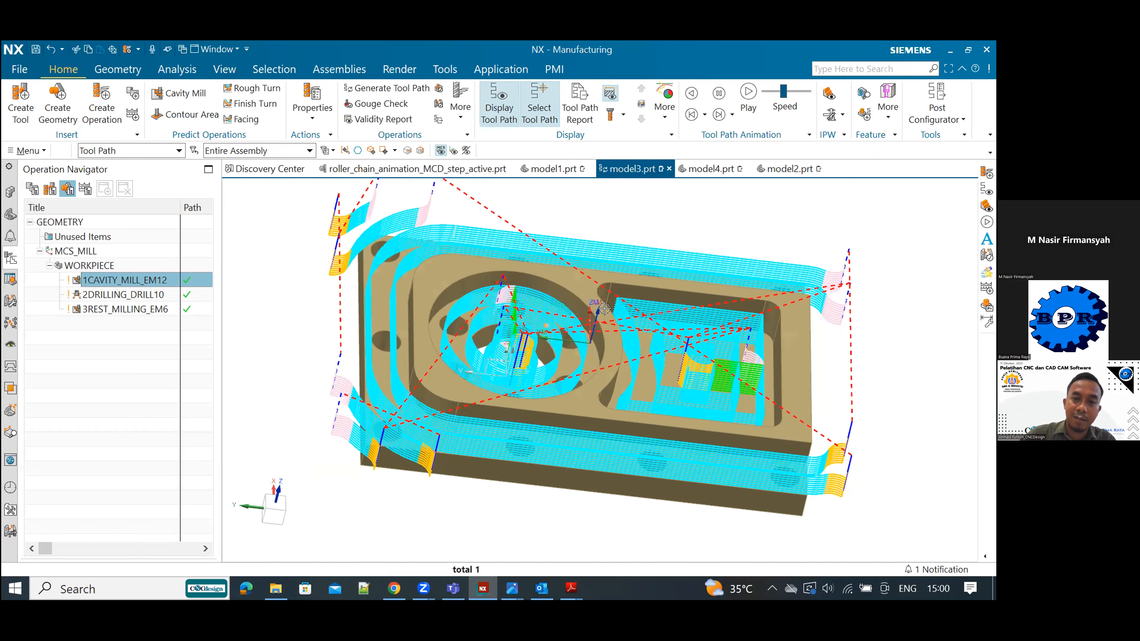
middle_drag(624, 309, 599, 298)
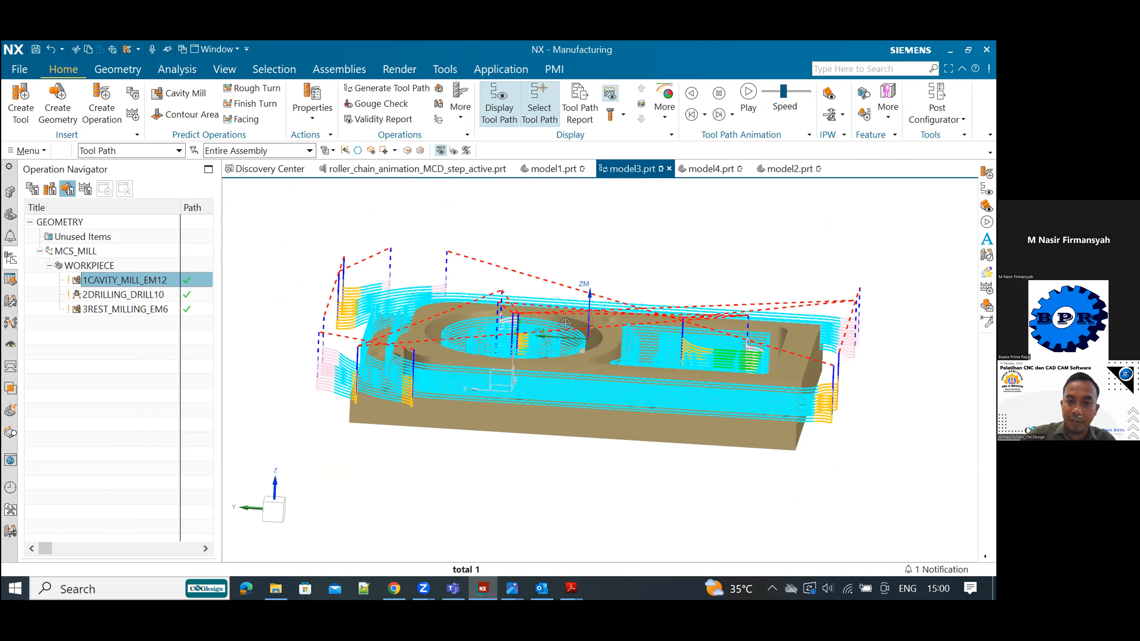
middle_drag(609, 340, 609, 340)
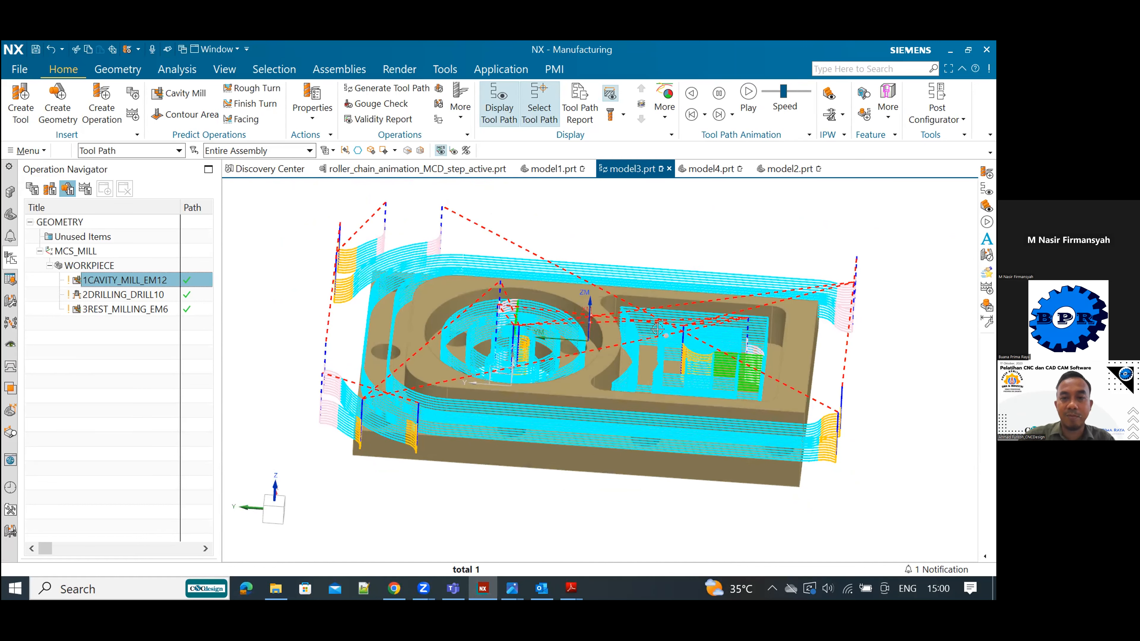
middle_drag(500, 294, 853, 328)
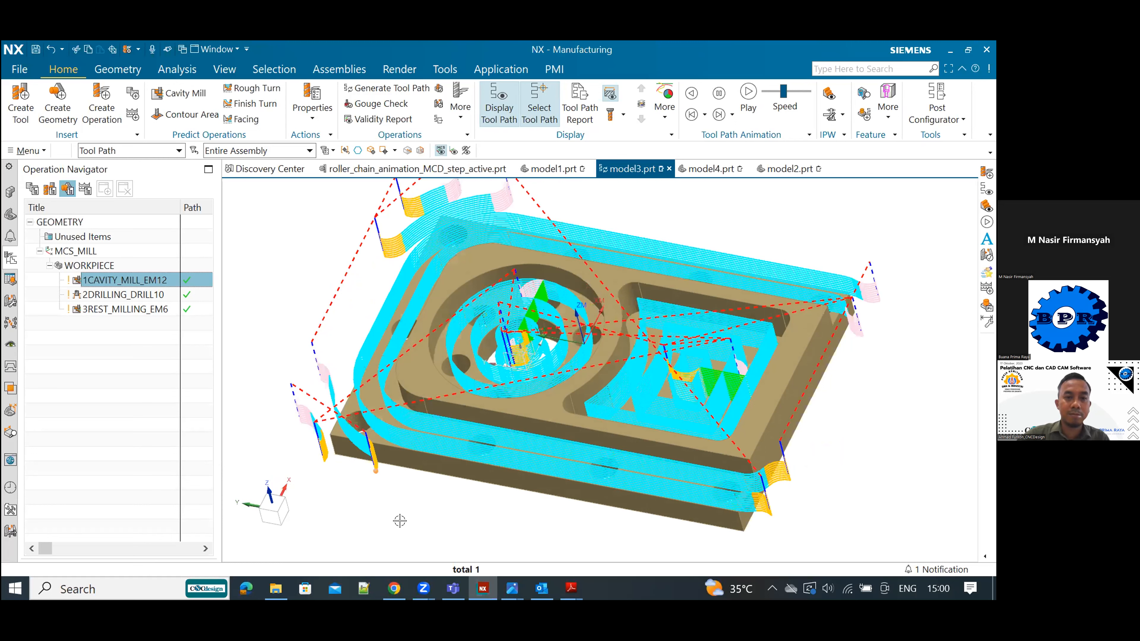
middle_drag(424, 523, 432, 524)
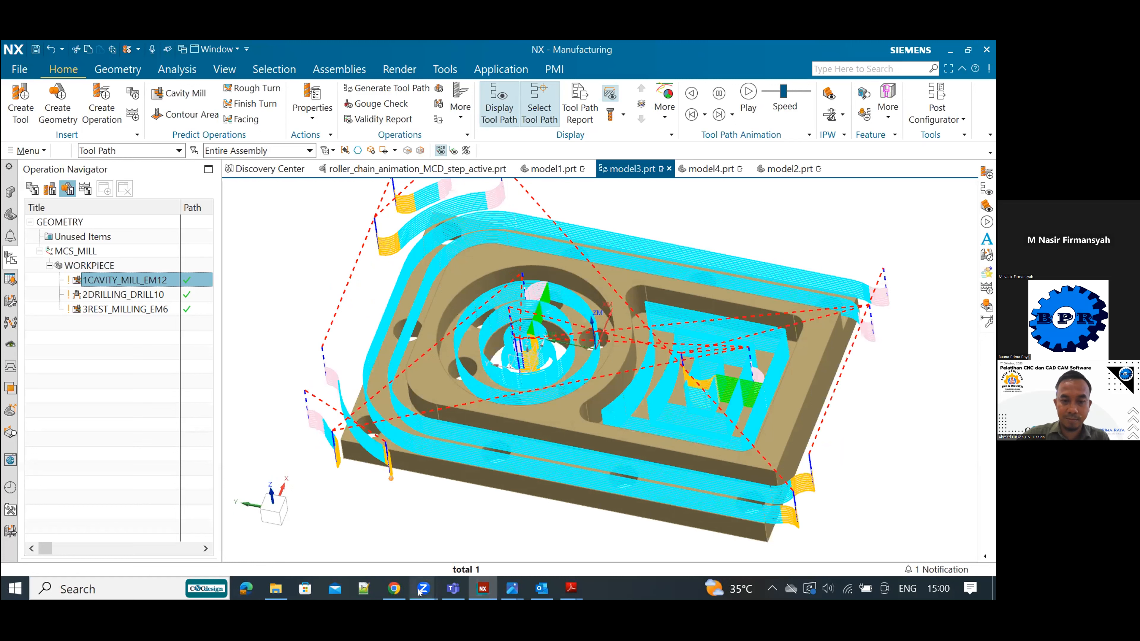
mouse_move(420, 592)
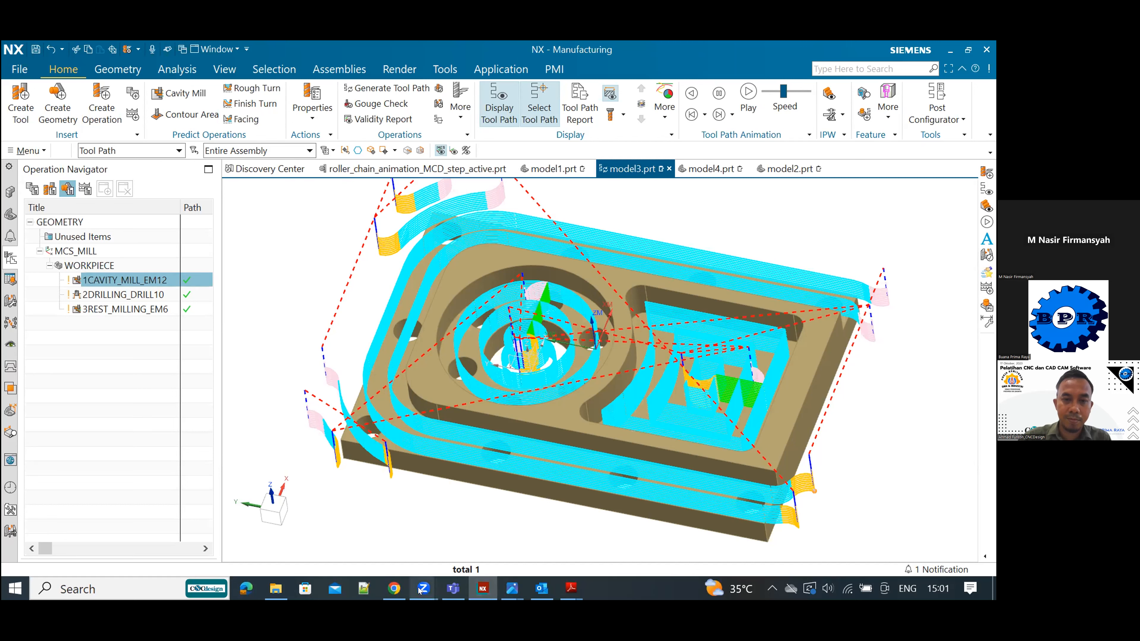
mouse_move(423, 588)
click(442, 528)
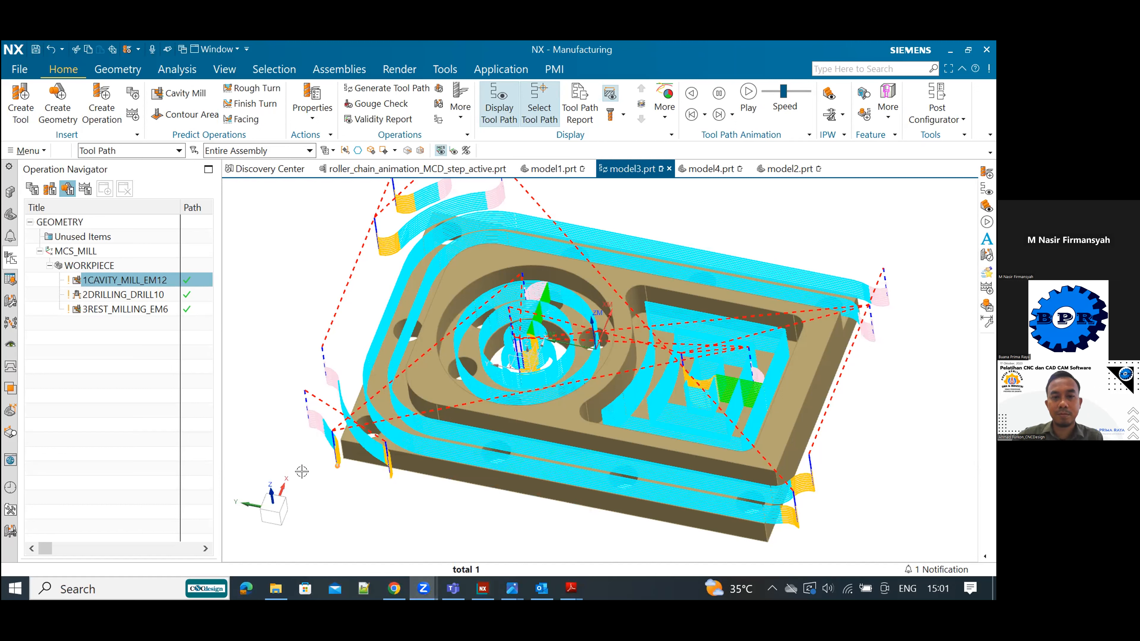
Step: Switch model3.prt from Manufacturing to the Modeling application and show the plate in an isometric-like view
scroll(311, 488, down, 1)
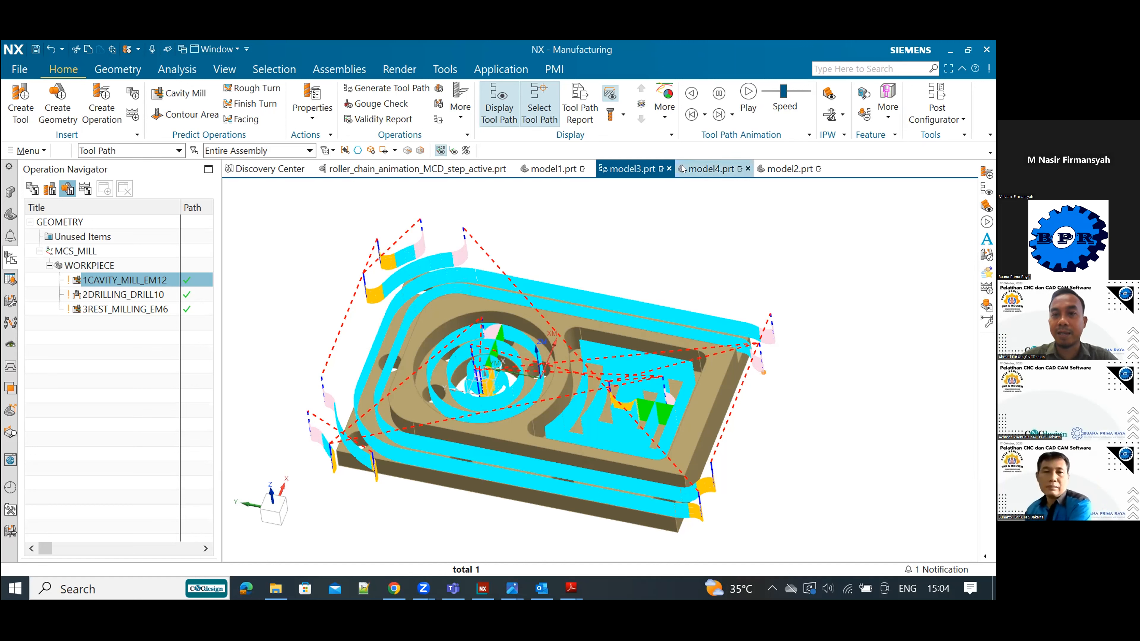
click(501, 69)
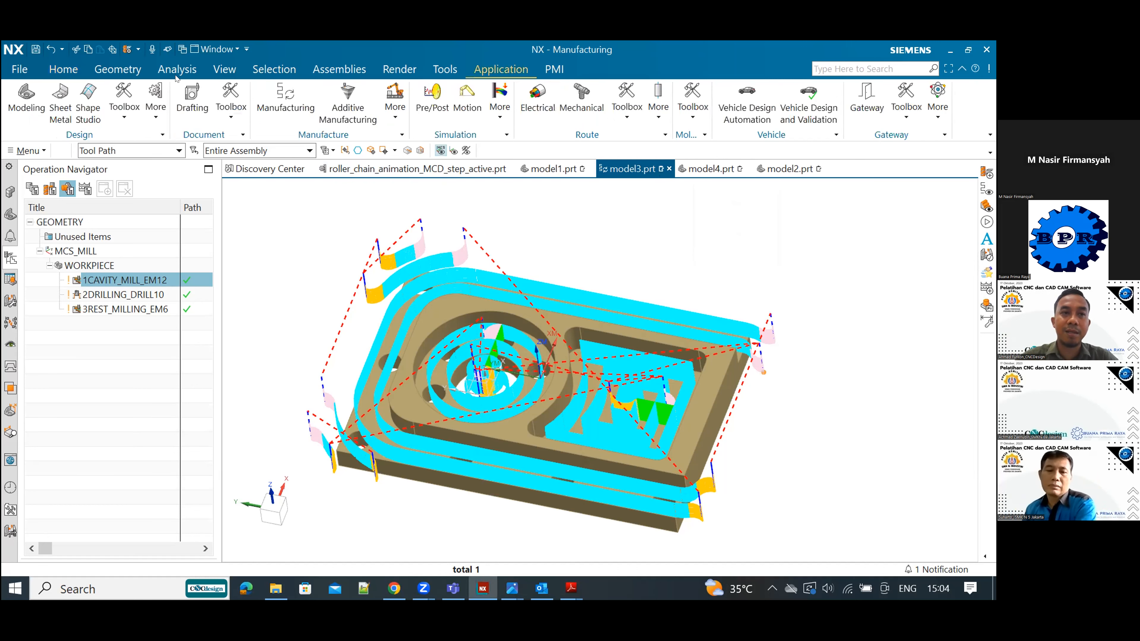
click(10, 96)
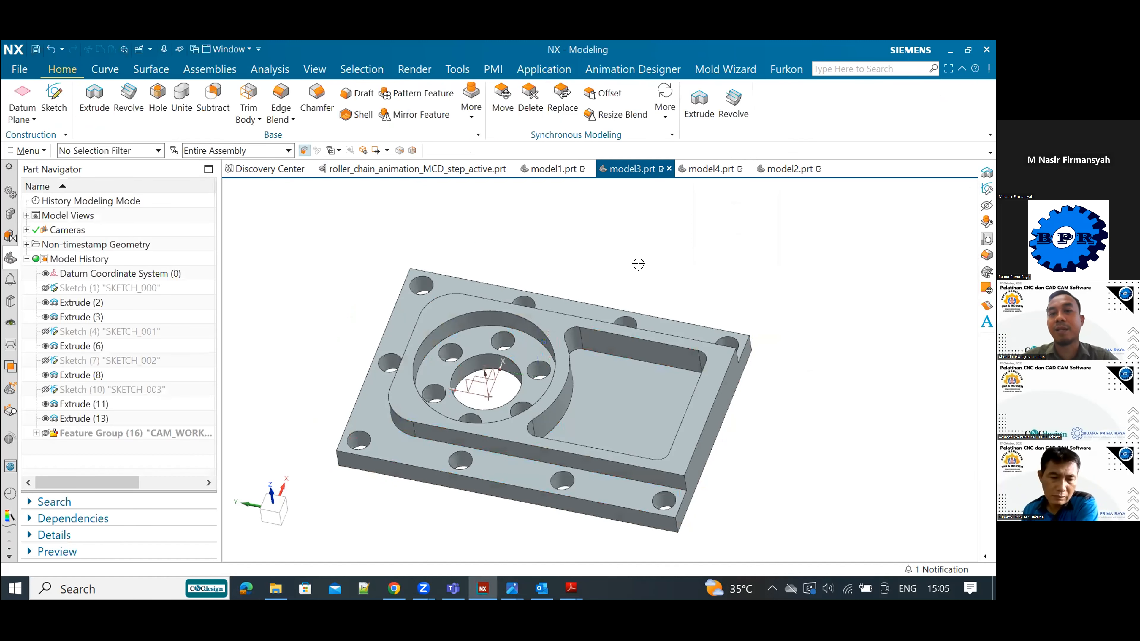
scroll(630, 314, down, 1)
middle_drag(714, 351, 688, 388)
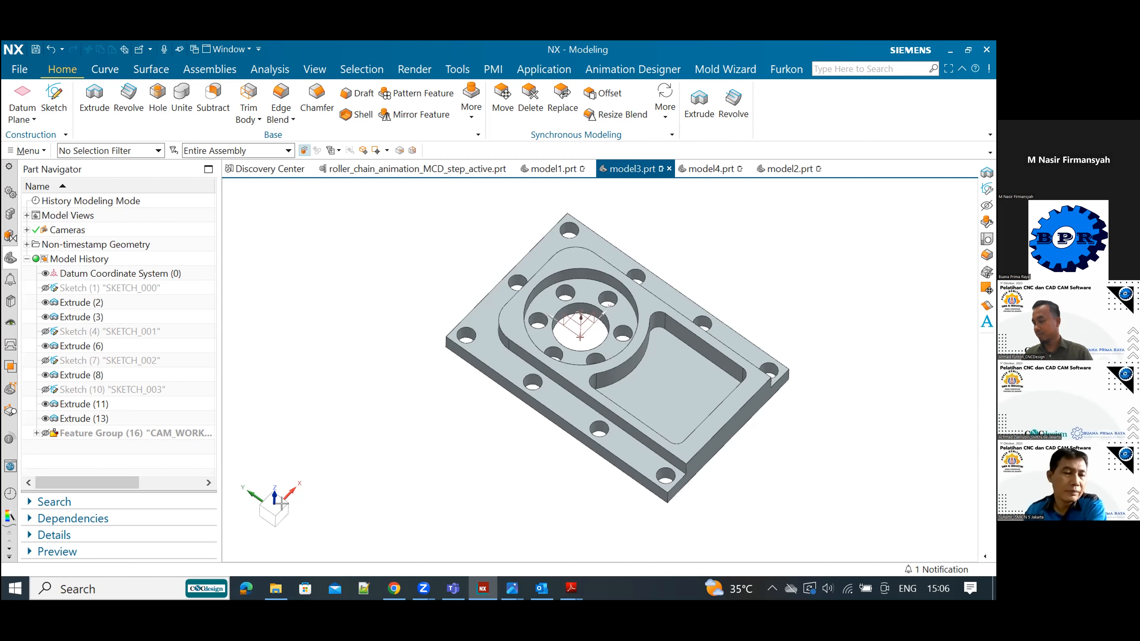
Step: Switch to File Explorer and open CNC Design File > CNC Design Data > Dealer Support on Local Disk (D:)
click(271, 587)
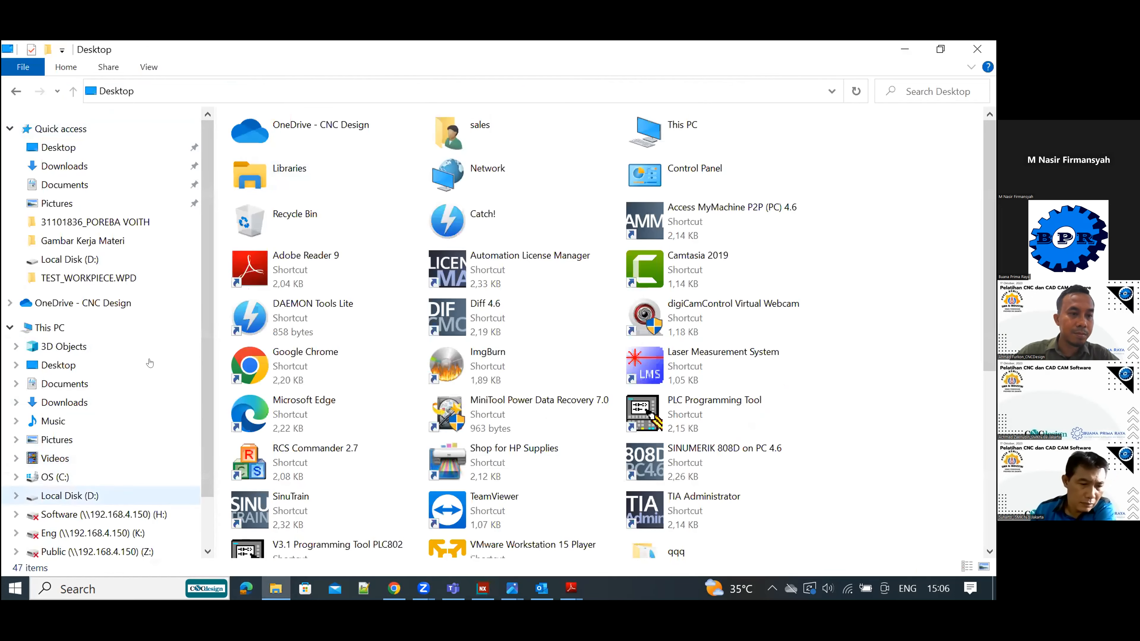
click(72, 494)
double_click(261, 157)
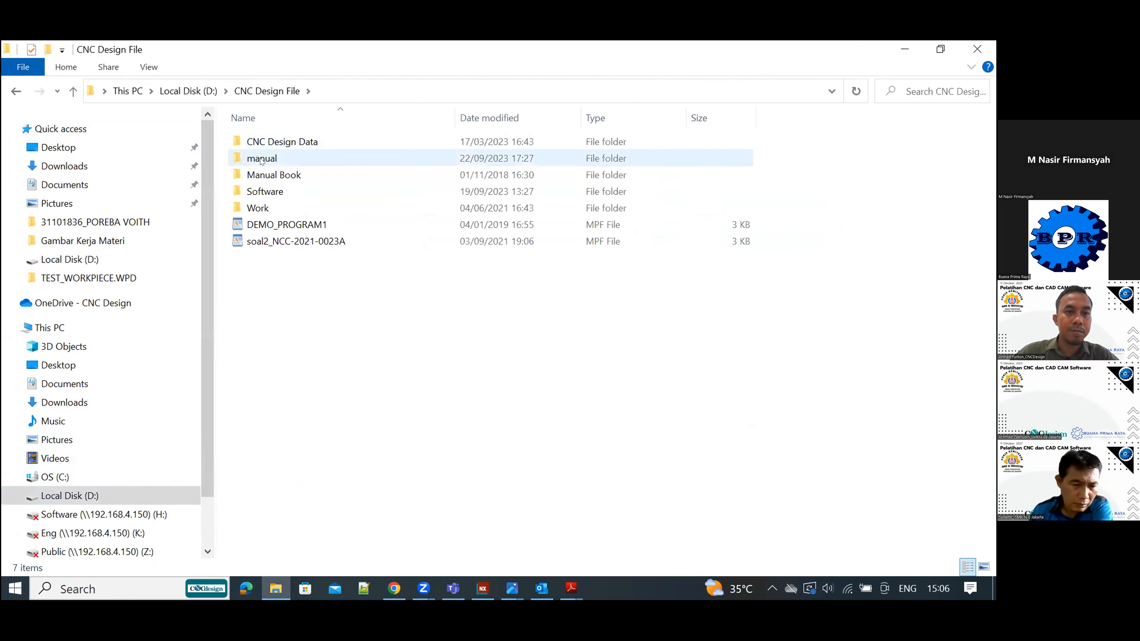
double_click(282, 142)
double_click(274, 142)
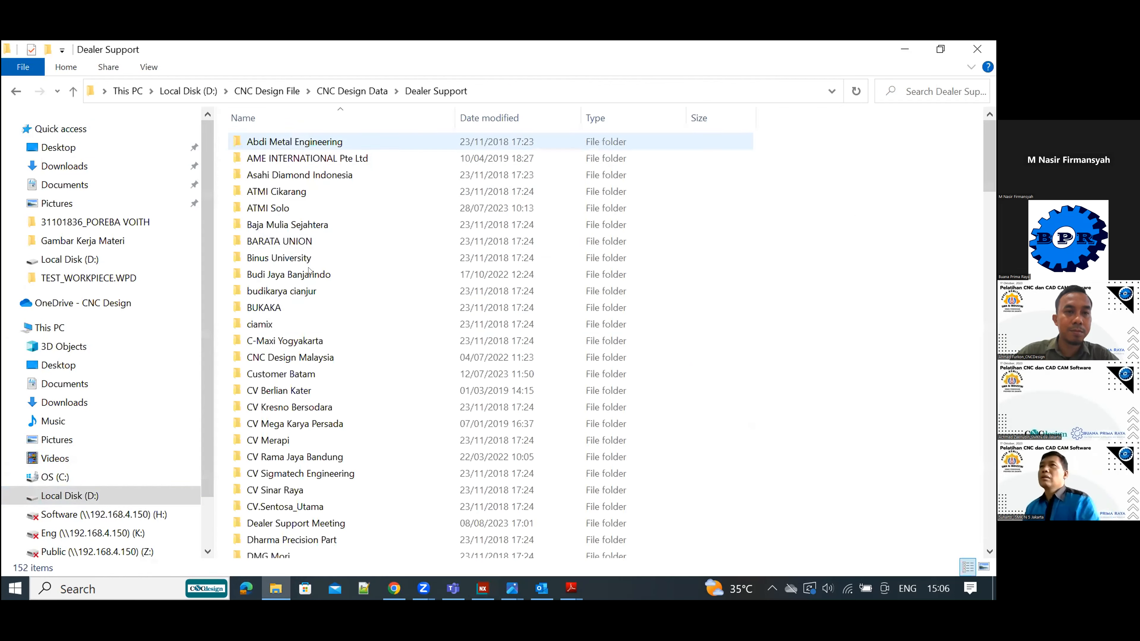
Step: Open the Gambar Kerja Tugas Mandiri folder under PT. Buana Prima > Online Training & Workshop
scroll(294, 231, down, 20)
scroll(326, 395, down, 12)
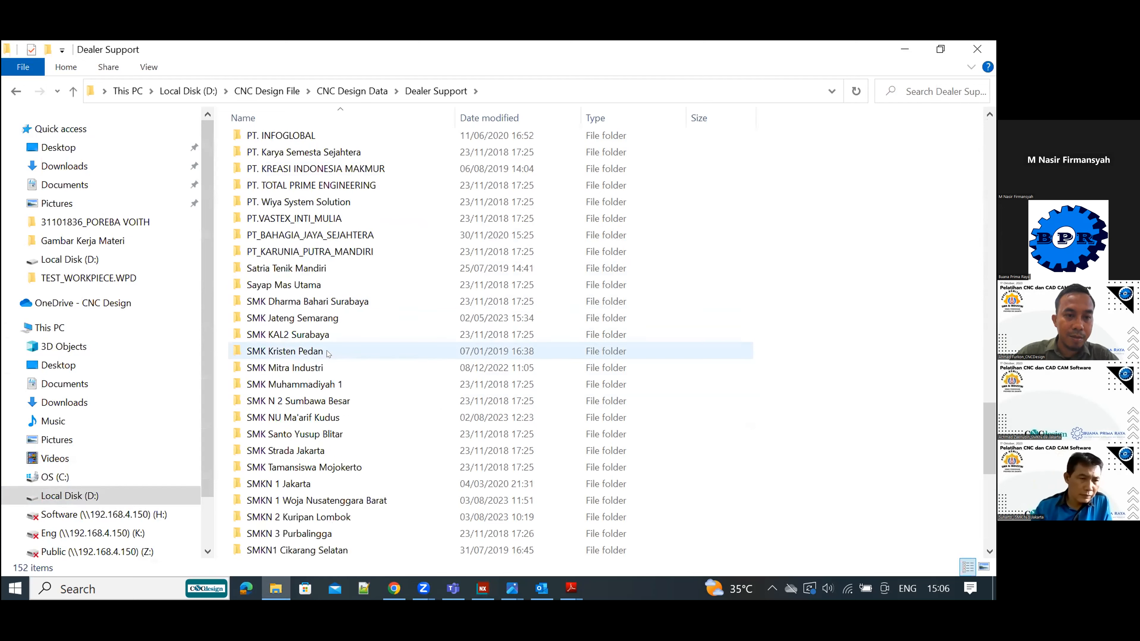
scroll(328, 355, down, 5)
scroll(337, 288, up, 2)
scroll(337, 288, down, 3)
scroll(324, 251, up, 7)
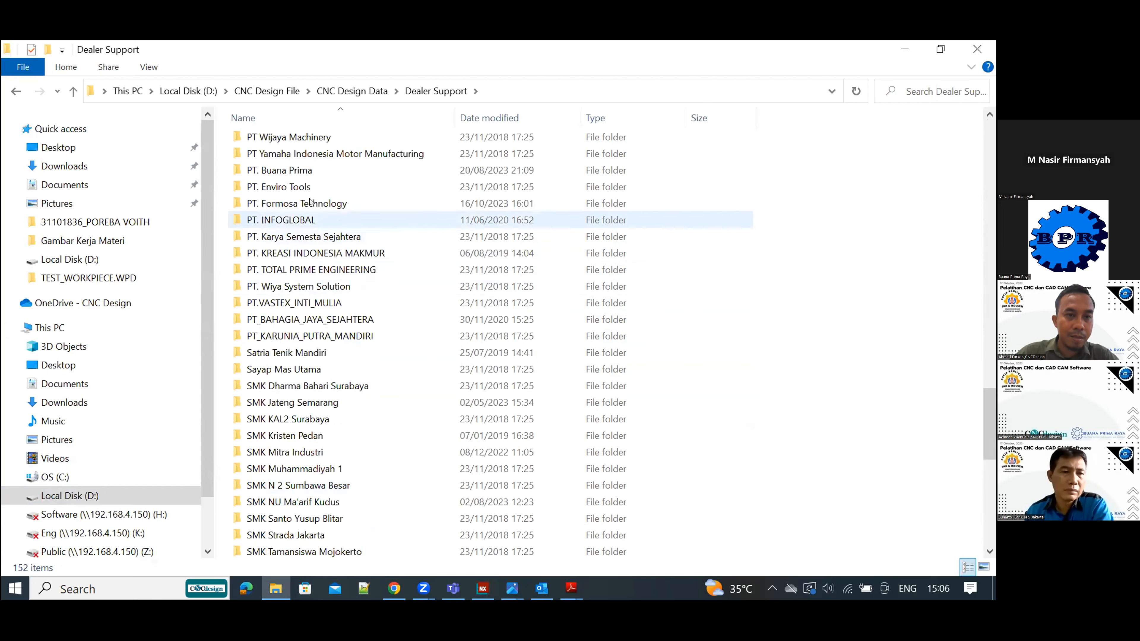
double_click(304, 172)
double_click(294, 202)
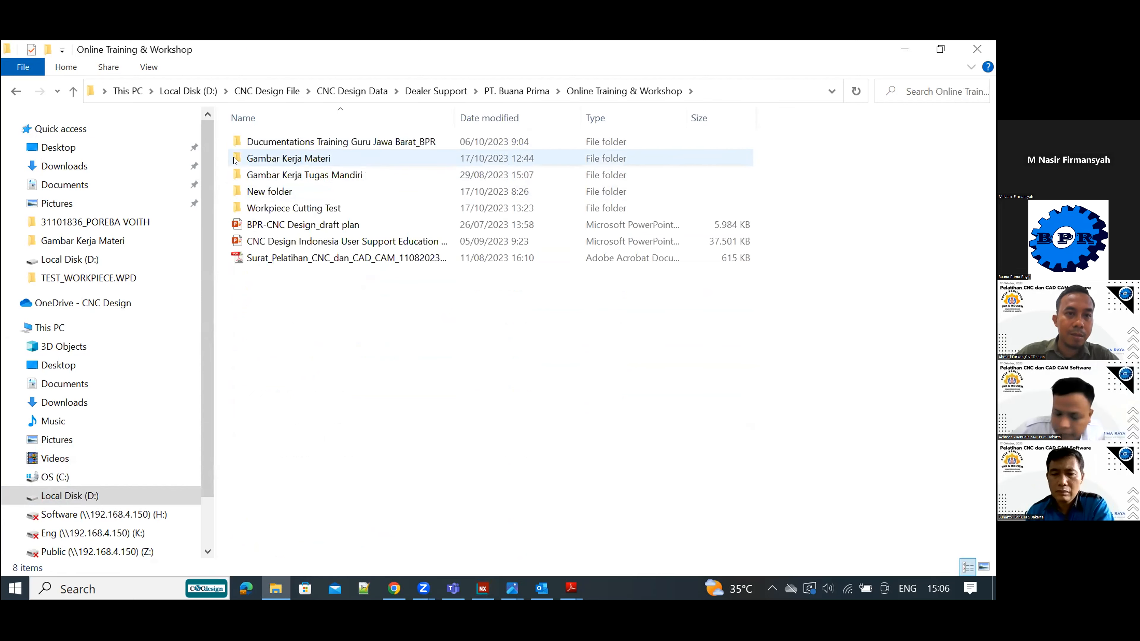
double_click(270, 175)
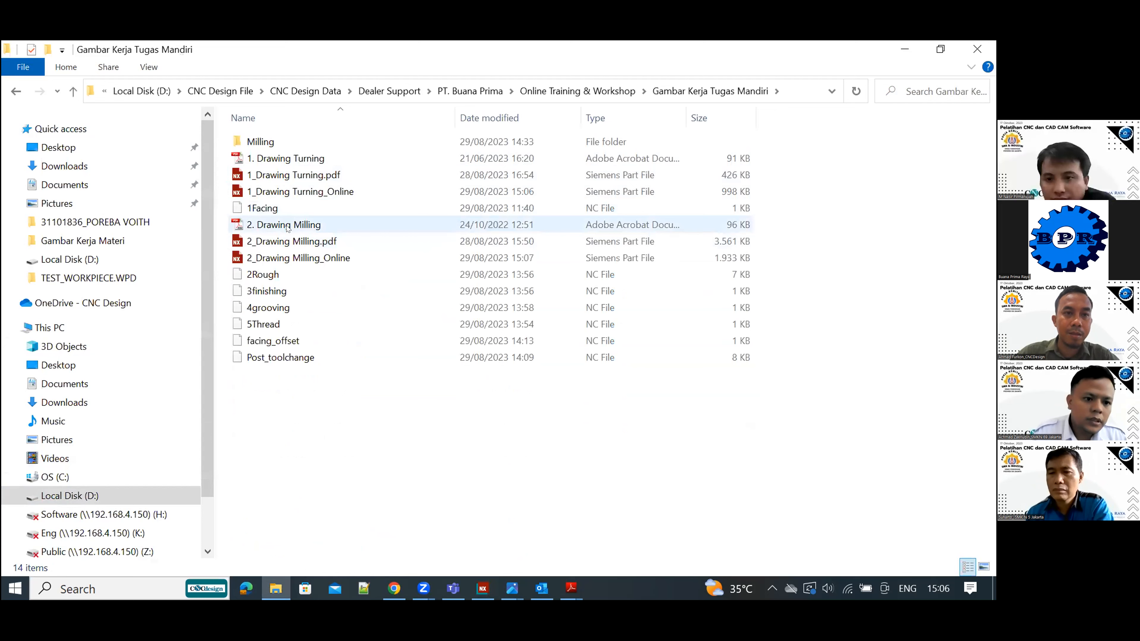
Step: Check the contents of the Milling subfolder and return to the Gambar Kerja Tugas Mandiri folder
click(272, 143)
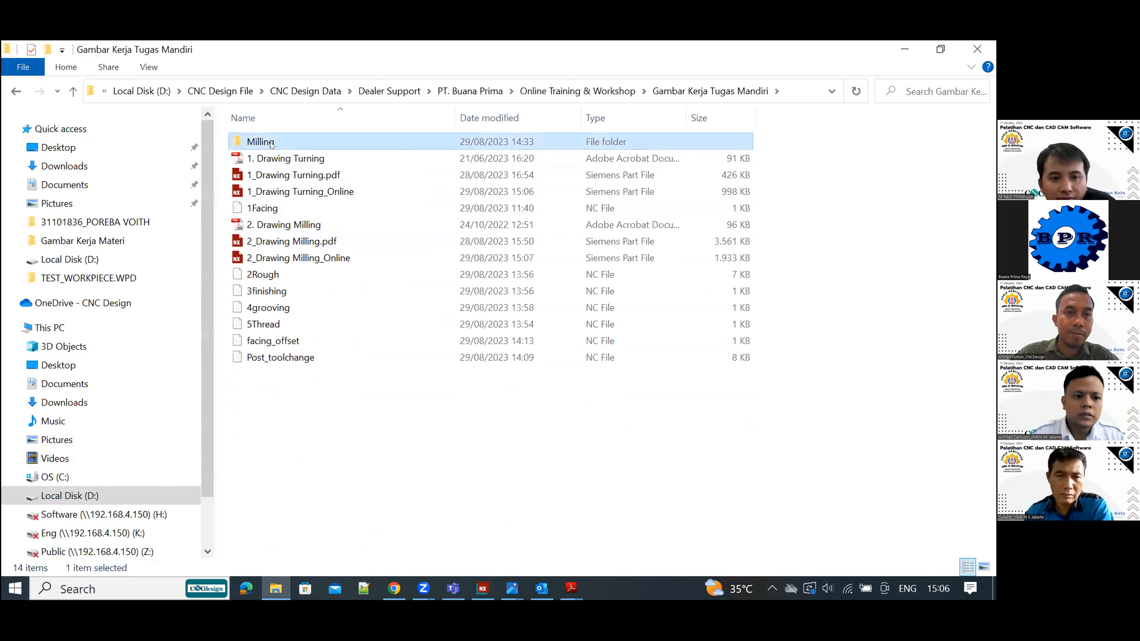
double_click(271, 143)
click(73, 91)
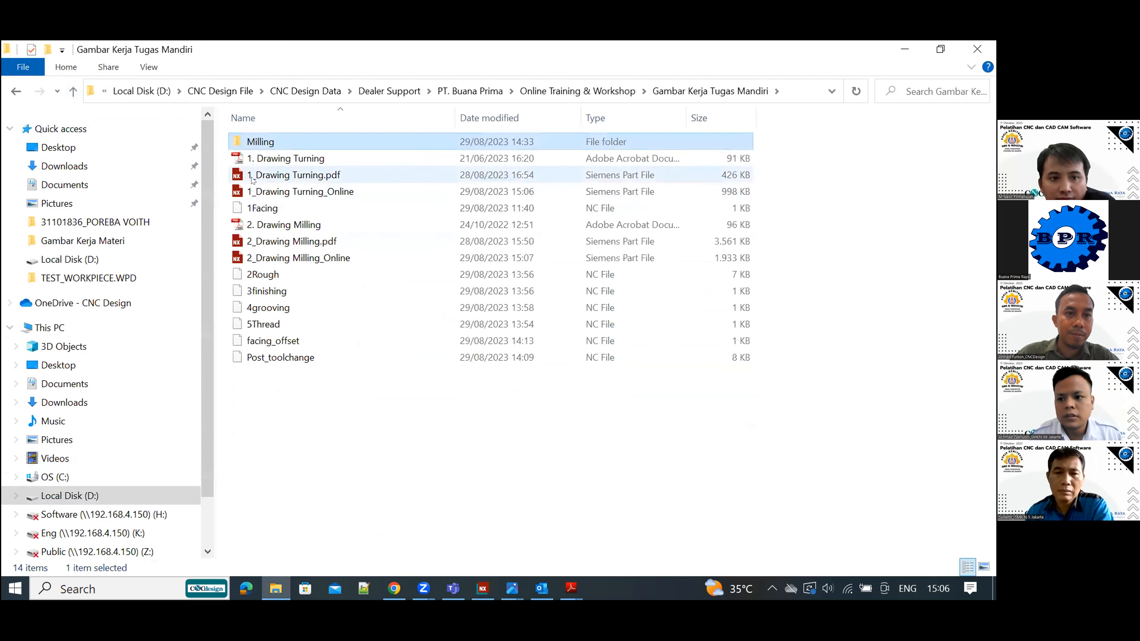
Step: View the 1. Drawing Turning PDF, then open the 2. Drawing Milling PDF in Adobe Reader
double_click(268, 158)
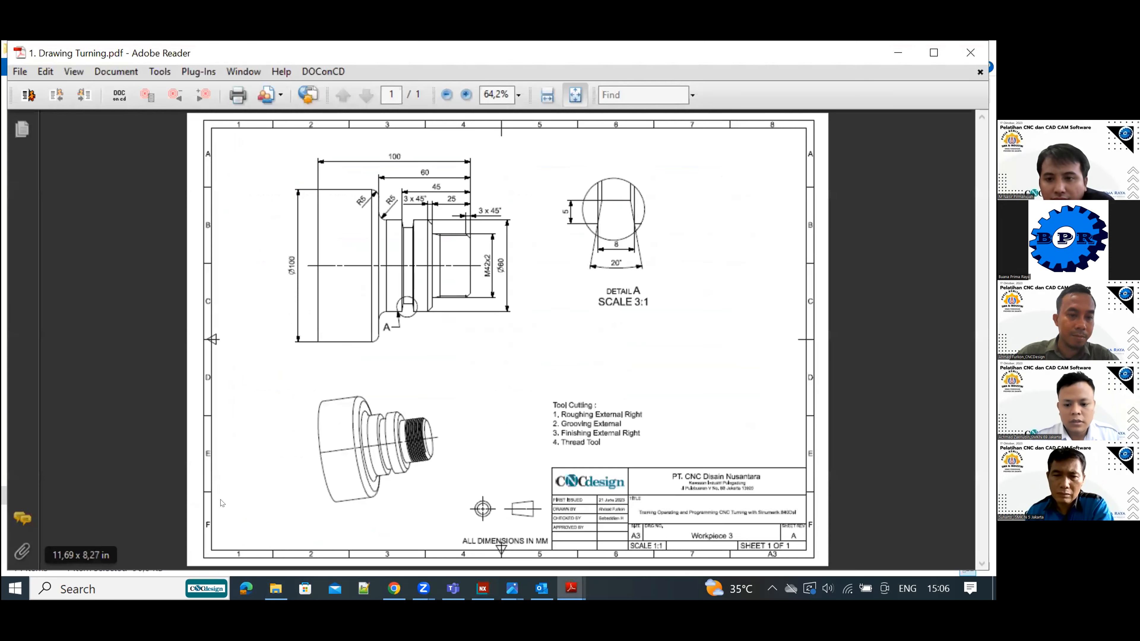
key(alt+F4)
click(278, 223)
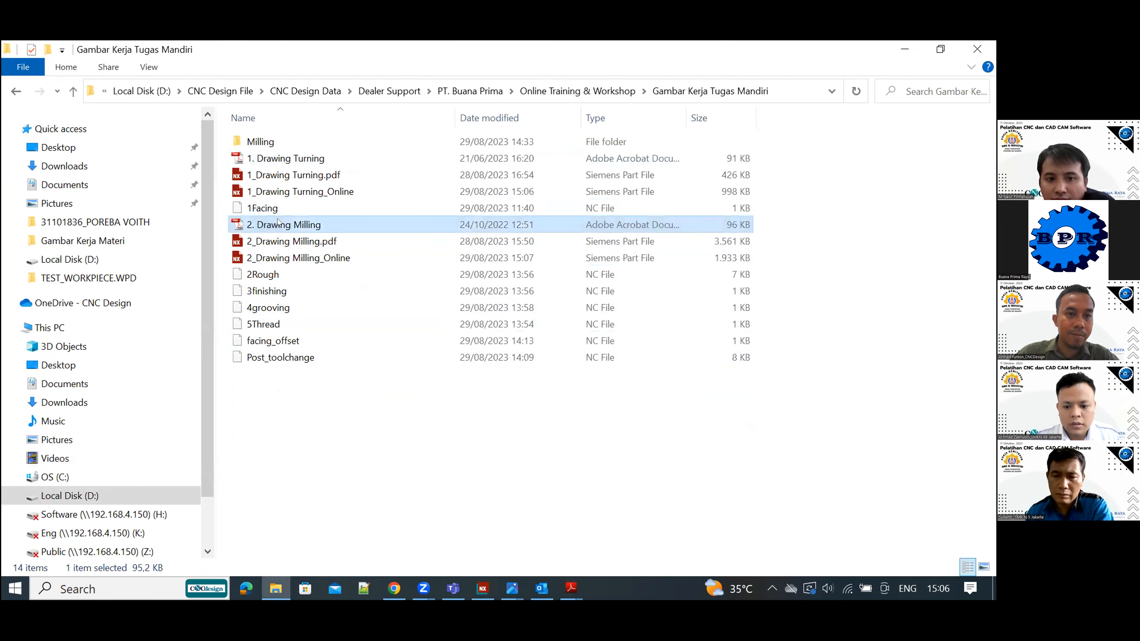
double_click(279, 223)
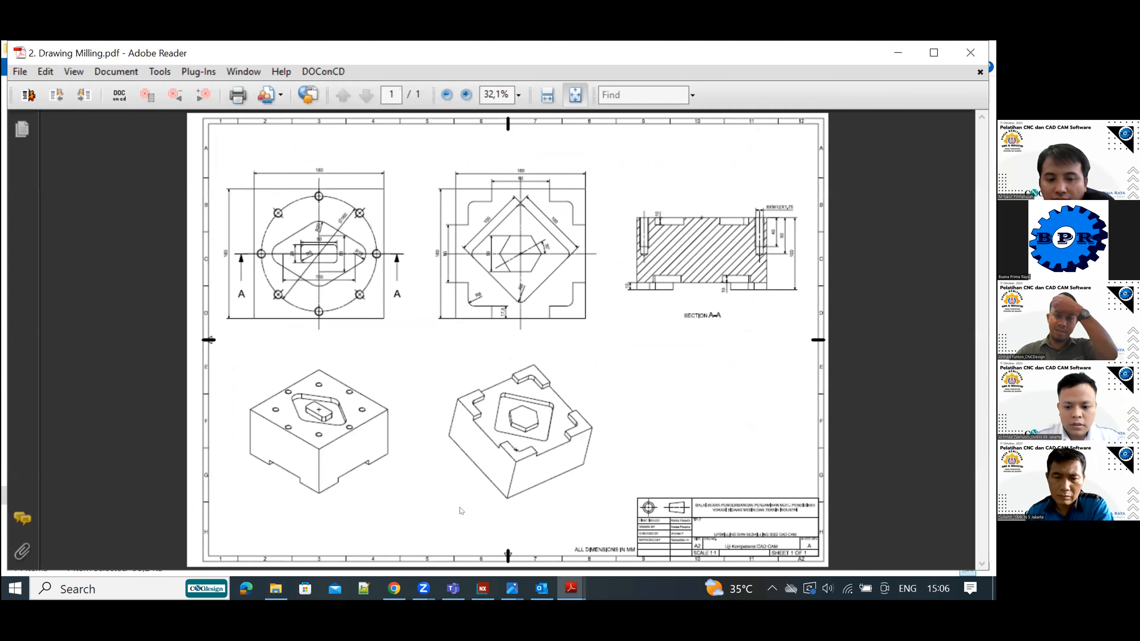
Step: Switch back to NX with the model3.prt plate displayed in Modeling
click(470, 584)
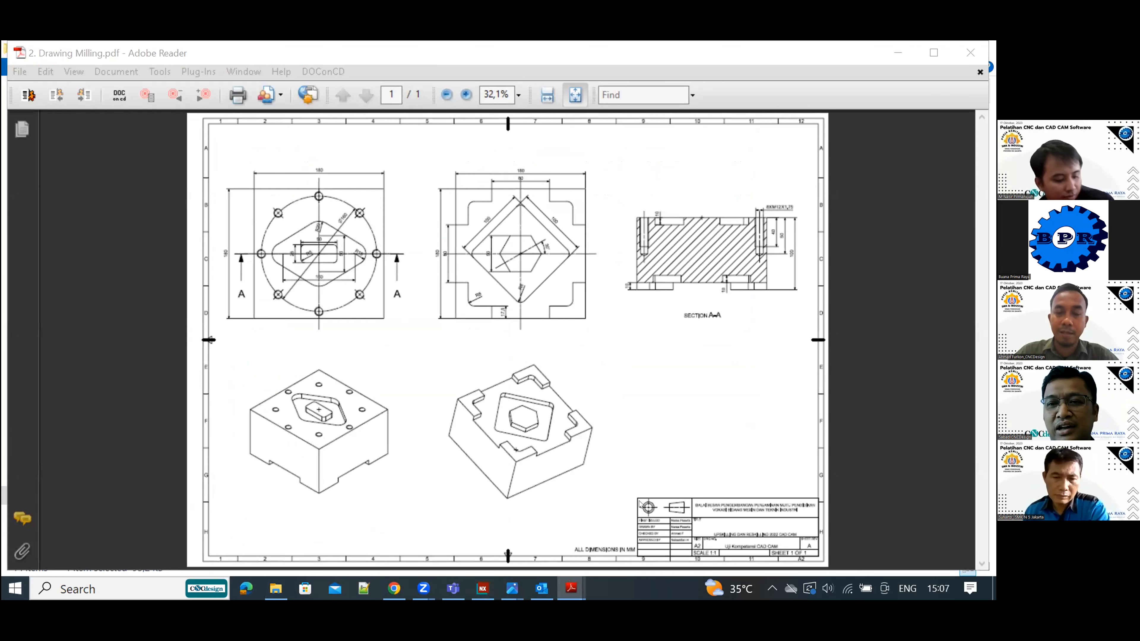
click(477, 587)
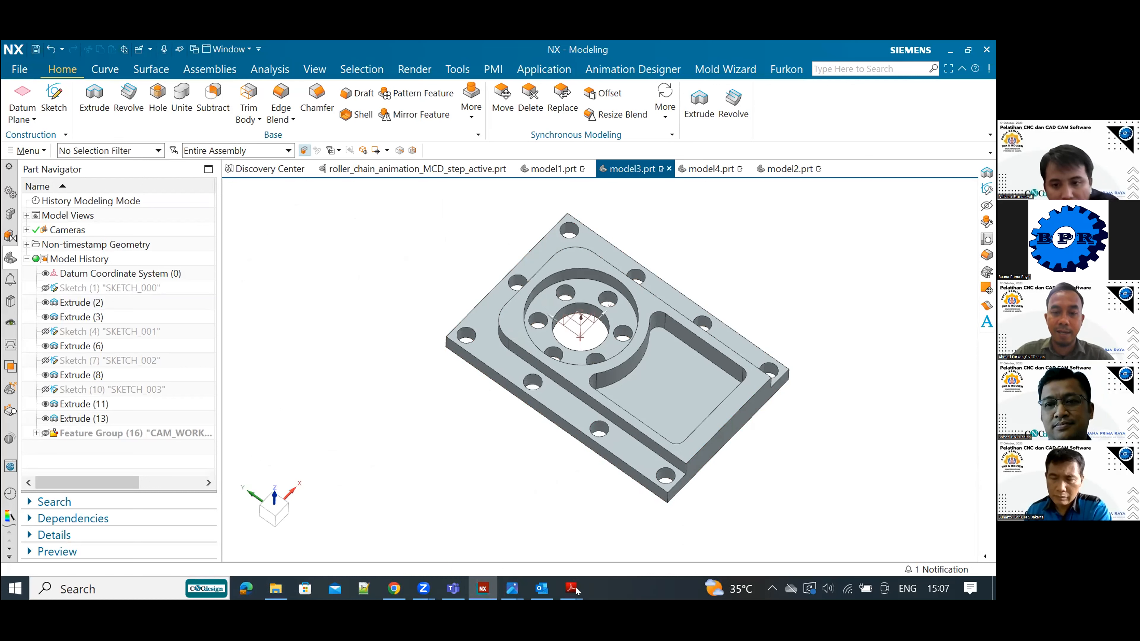
mouse_move(576, 590)
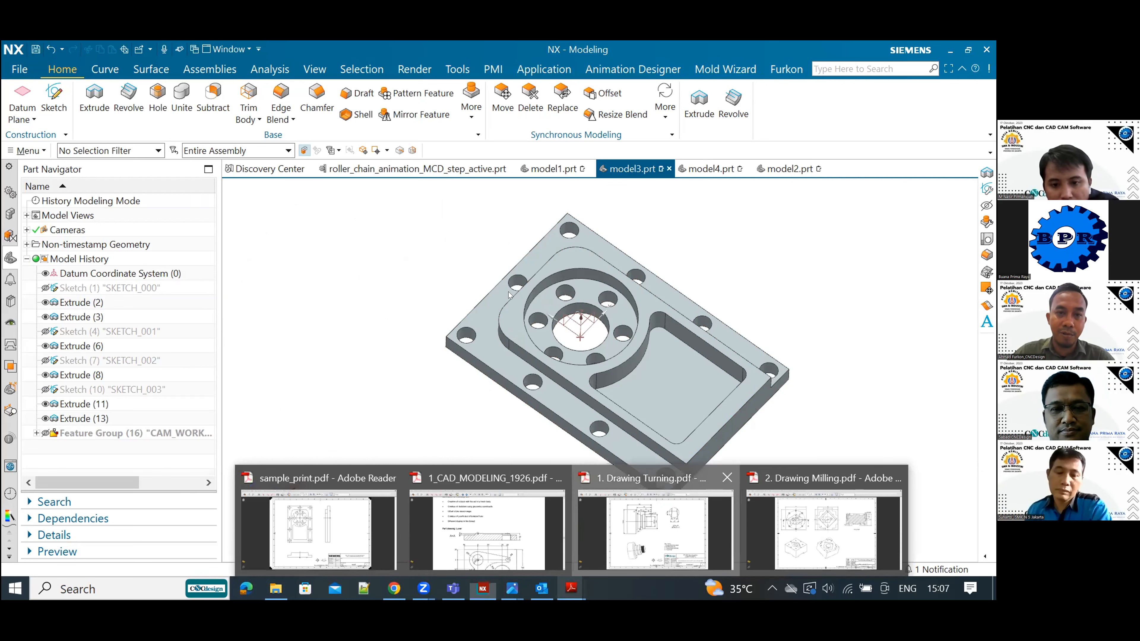
Step: Reopen the 1. Drawing Turning PDF in Adobe Reader and examine the shaft dimensions, Detail A and the cutting tool list
click(656, 530)
ctrl+scroll(408, 245, up, 2)
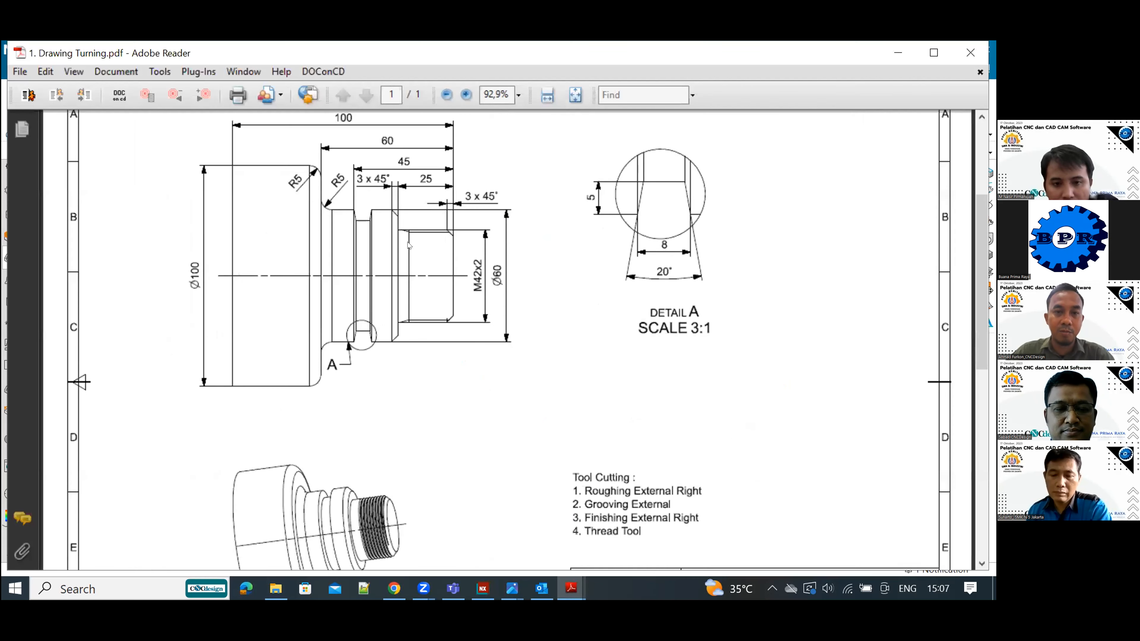
scroll(434, 260, down, 1)
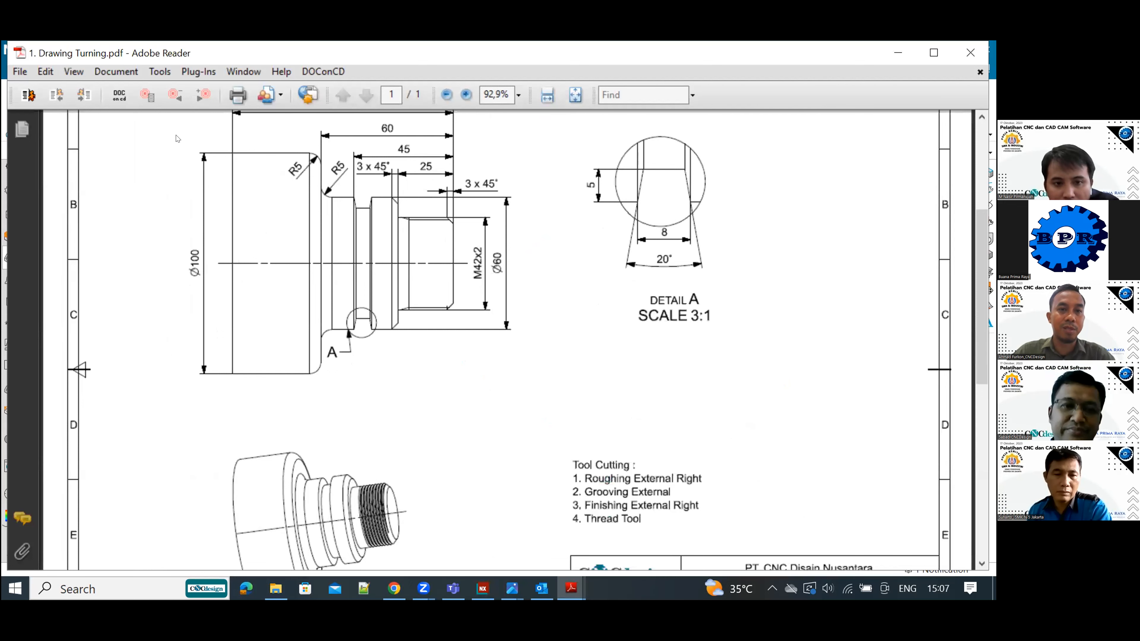
ctrl+scroll(177, 136, up, 2)
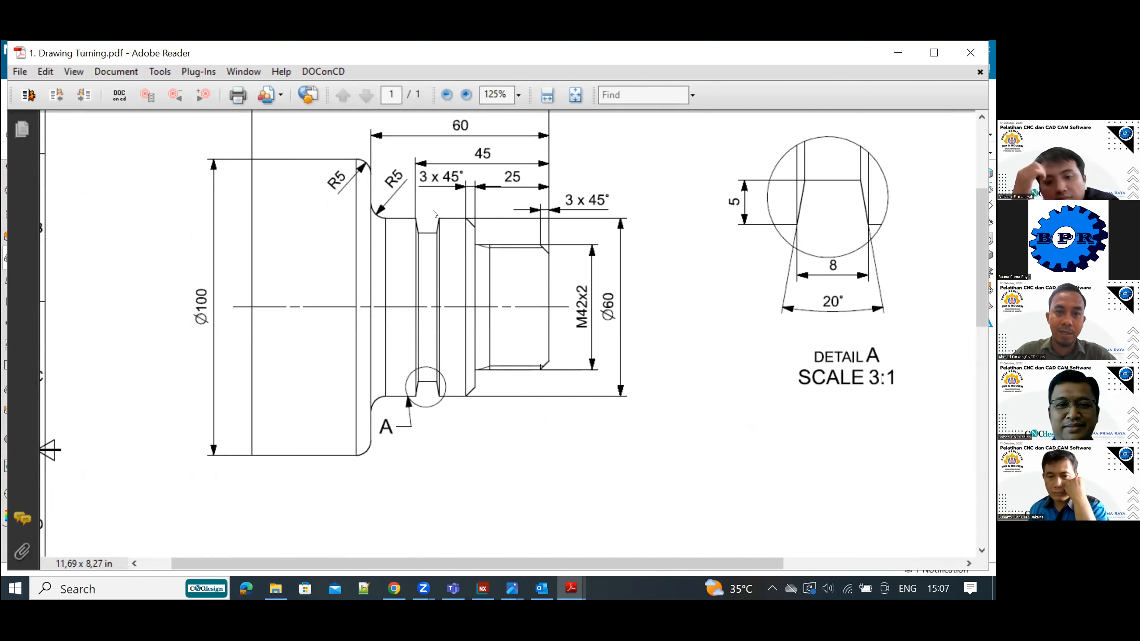
scroll(384, 276, down, 1)
scroll(413, 319, up, 3)
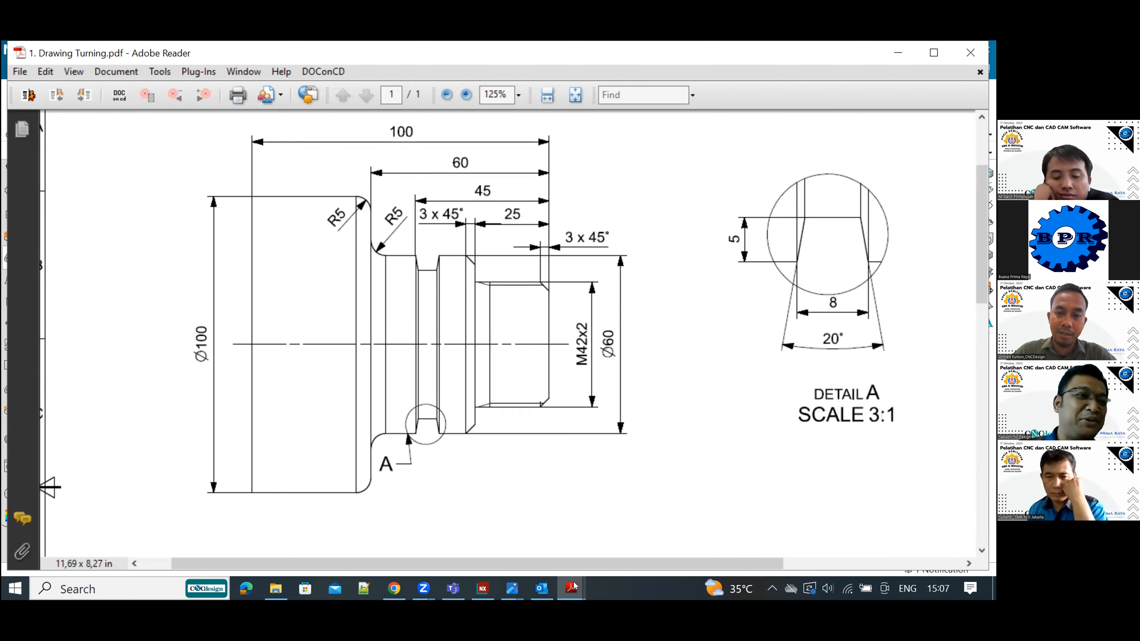
Step: Examine the views and section A-A in the 2. Drawing Milling PDF, then switch back to NX
mouse_move(574, 585)
click(823, 521)
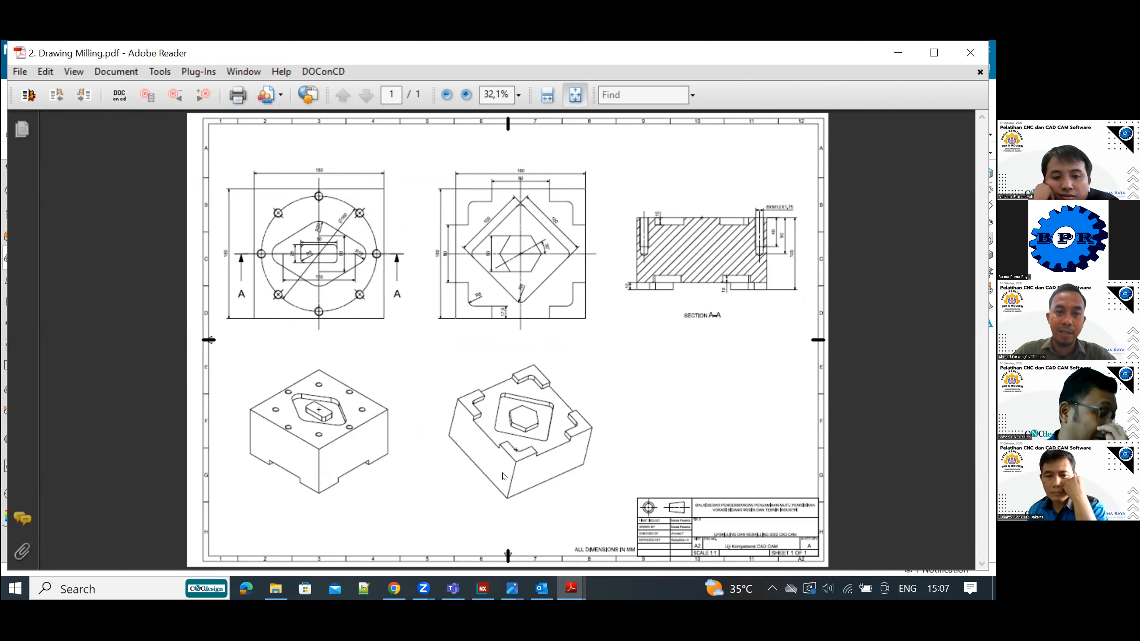
ctrl+scroll(461, 437, up, 2)
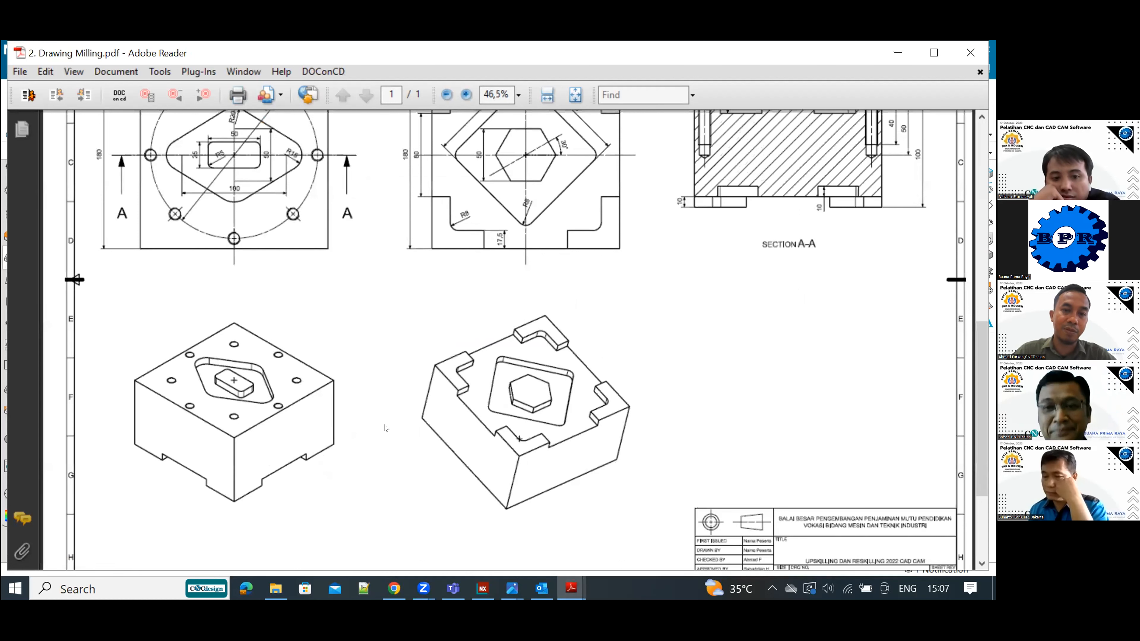
ctrl+scroll(405, 402, down, 3)
ctrl+scroll(463, 351, up, 1)
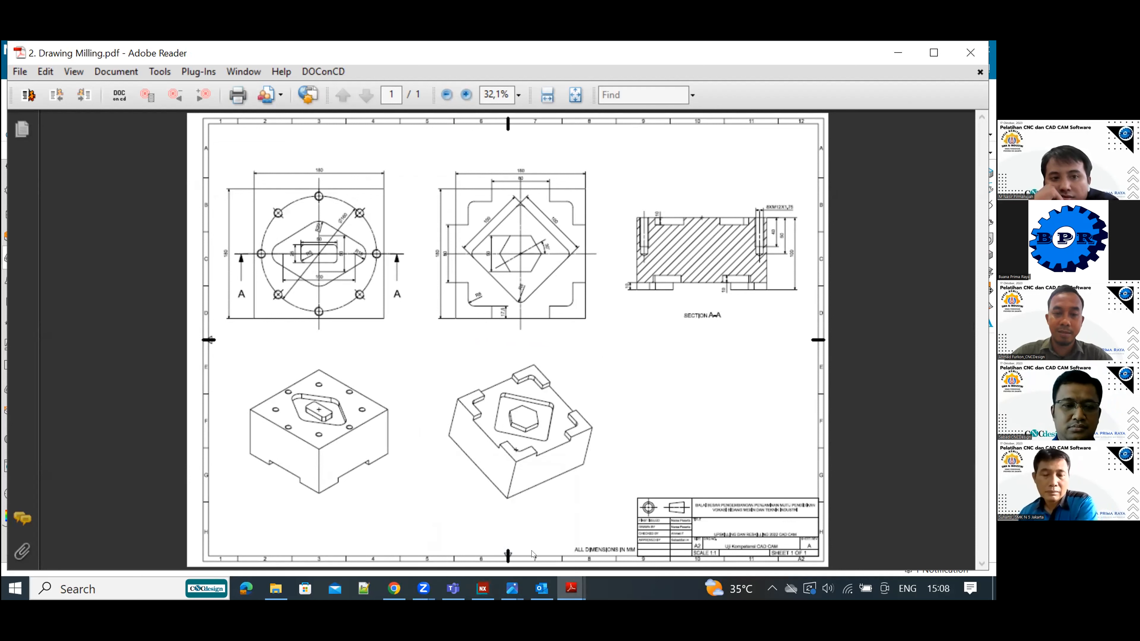
click(484, 595)
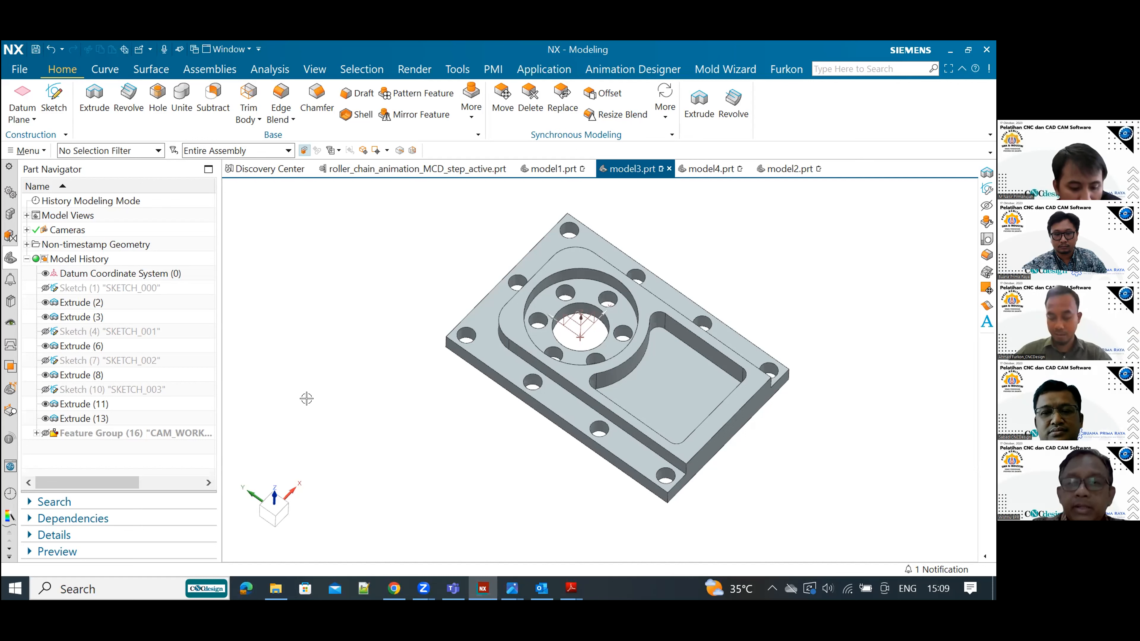
Step: In File Explorer, copy the 1. Drawing Turning and 2. Drawing Milling PDFs from Gambar Kerja Tugas Mandiri to the root of USB Drive (E:)
click(276, 589)
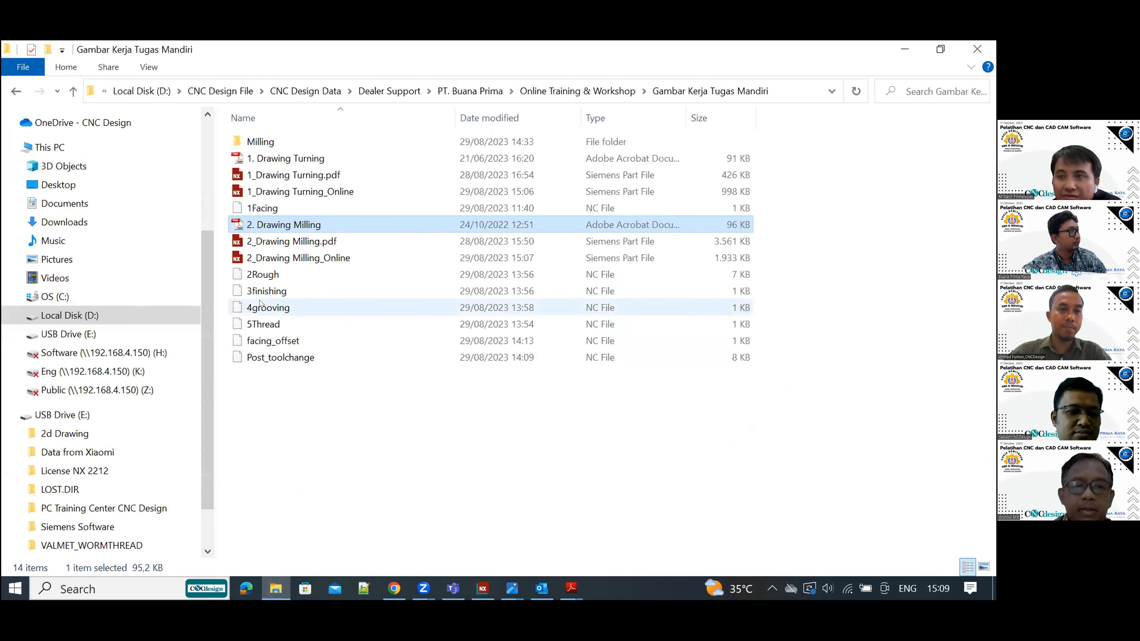
ctrl+click(288, 162)
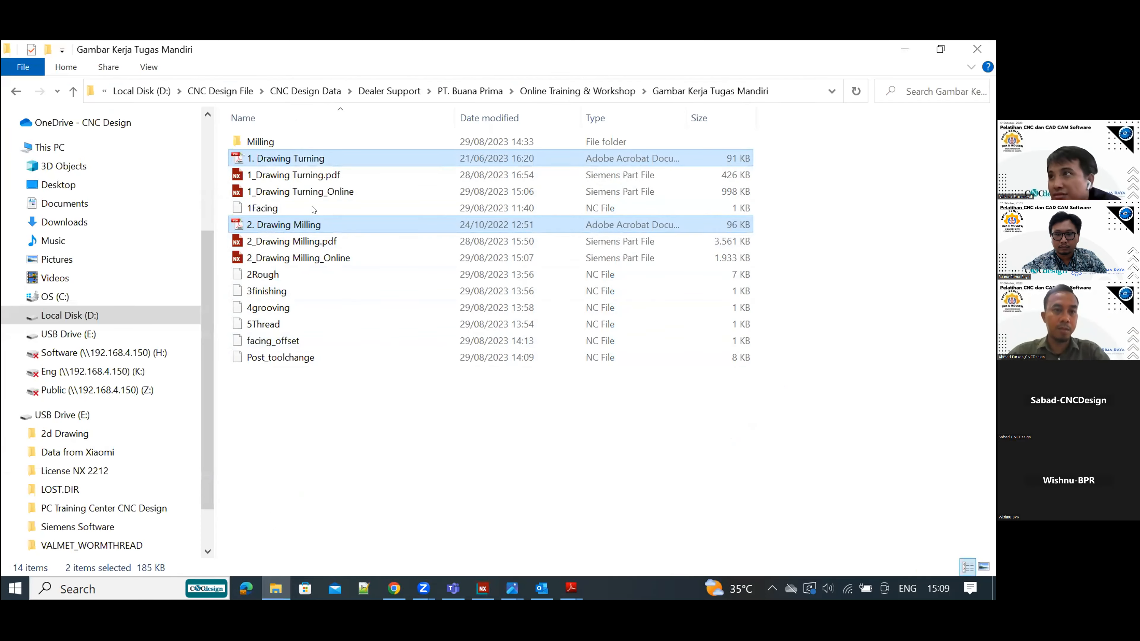
click(56, 415)
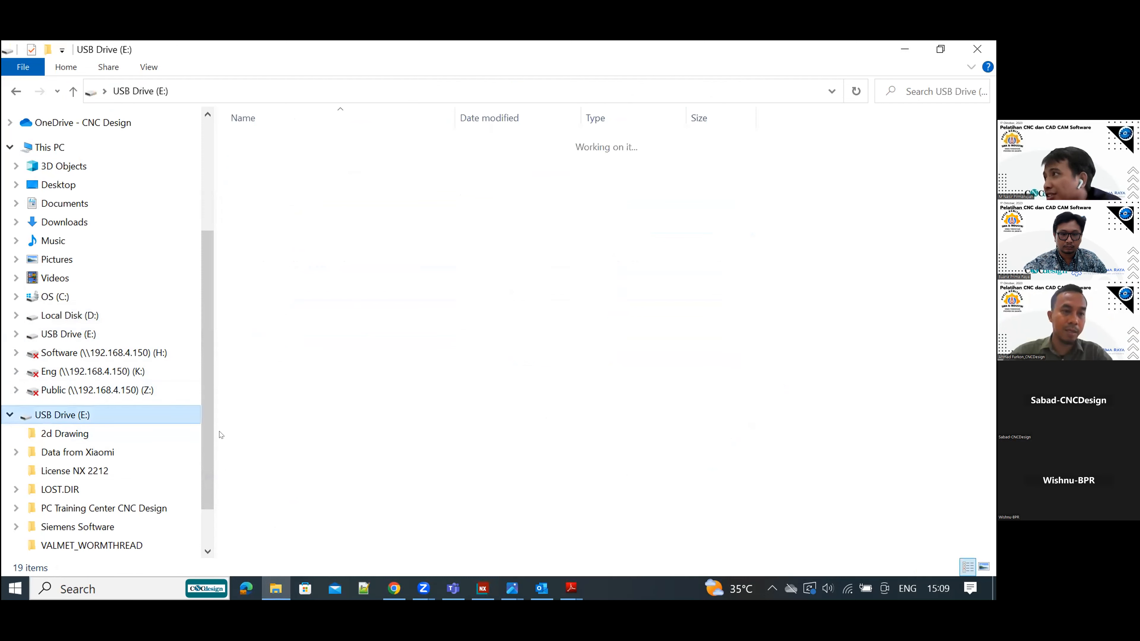
click(252, 143)
double_click(252, 143)
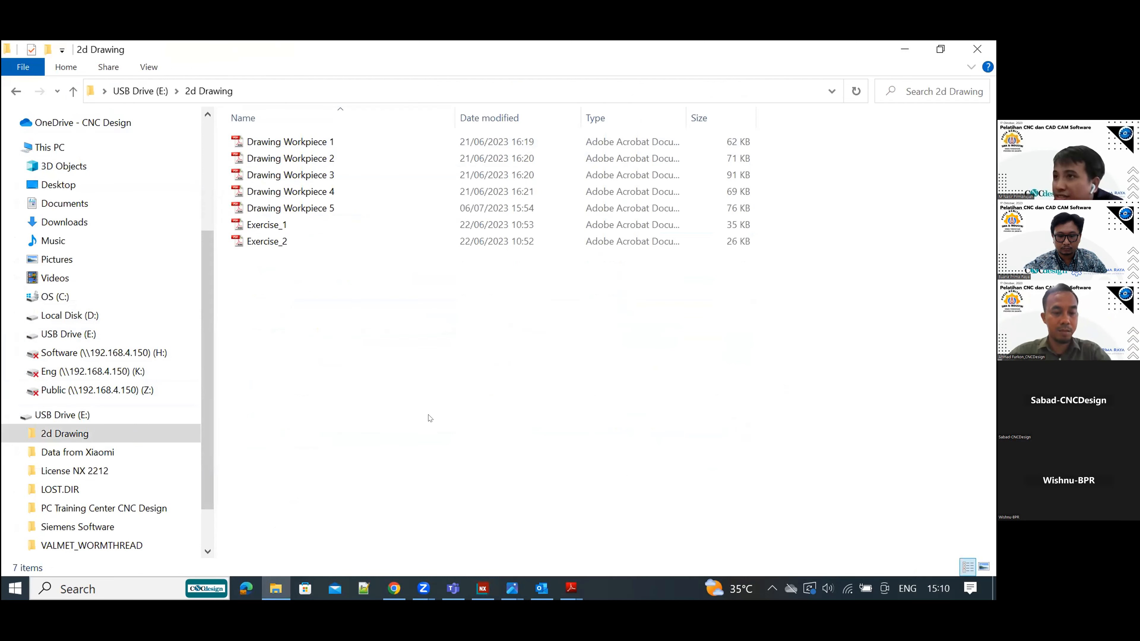
click(73, 91)
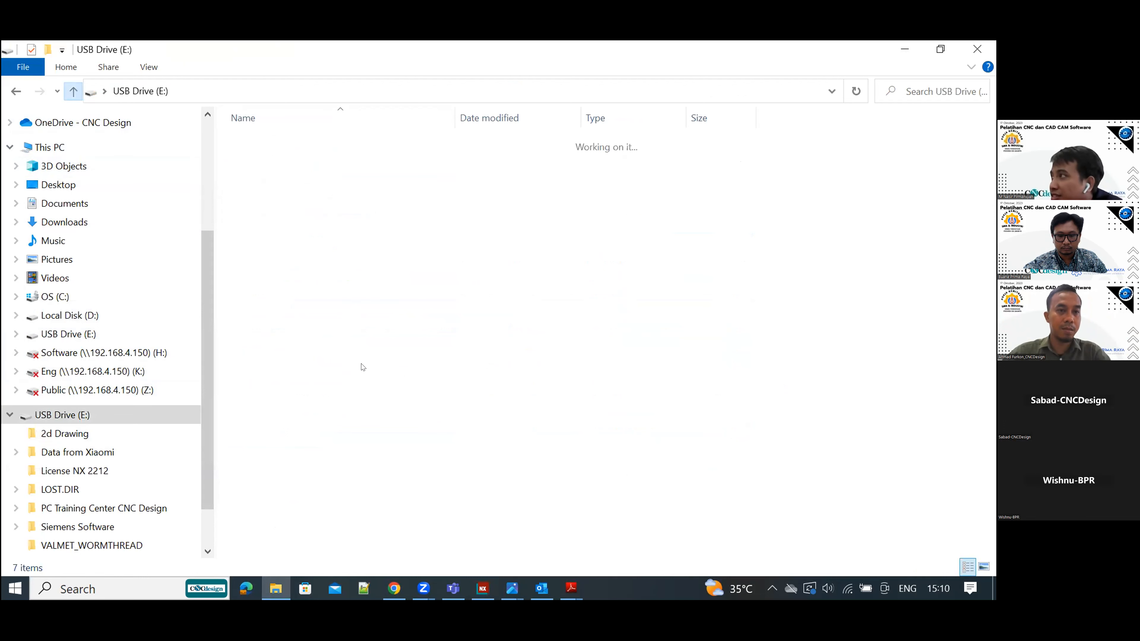
click(338, 484)
key(ctrl+v)
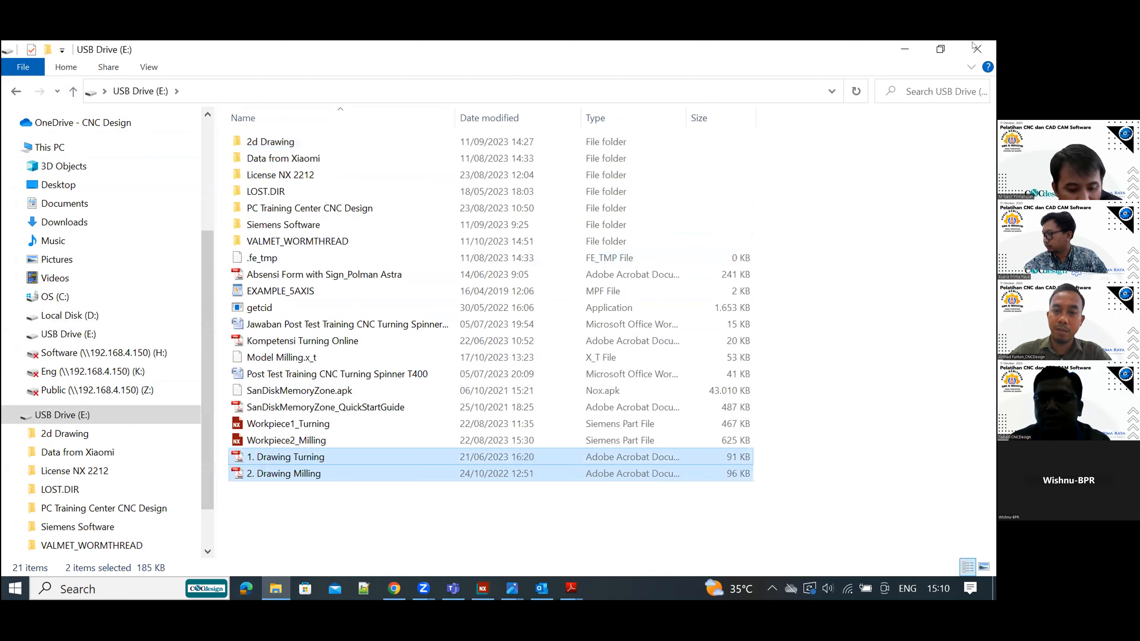
Step: Switch back to NX with the model3.prt plate and safely eject the USB drive
key(alt+Tab)
click(772, 589)
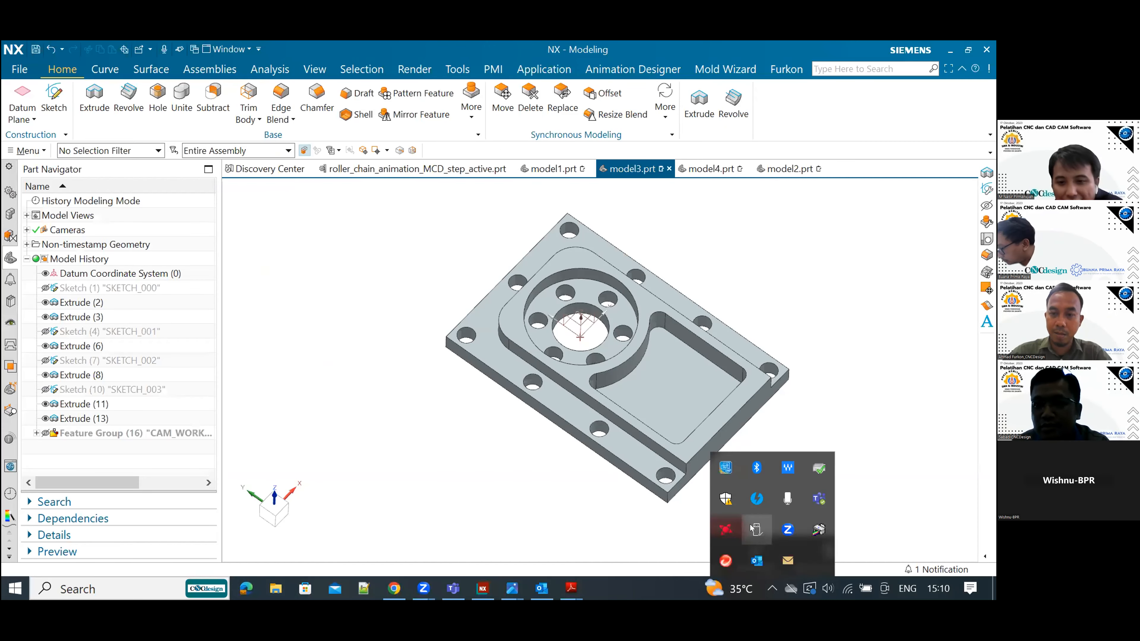
click(757, 499)
click(790, 502)
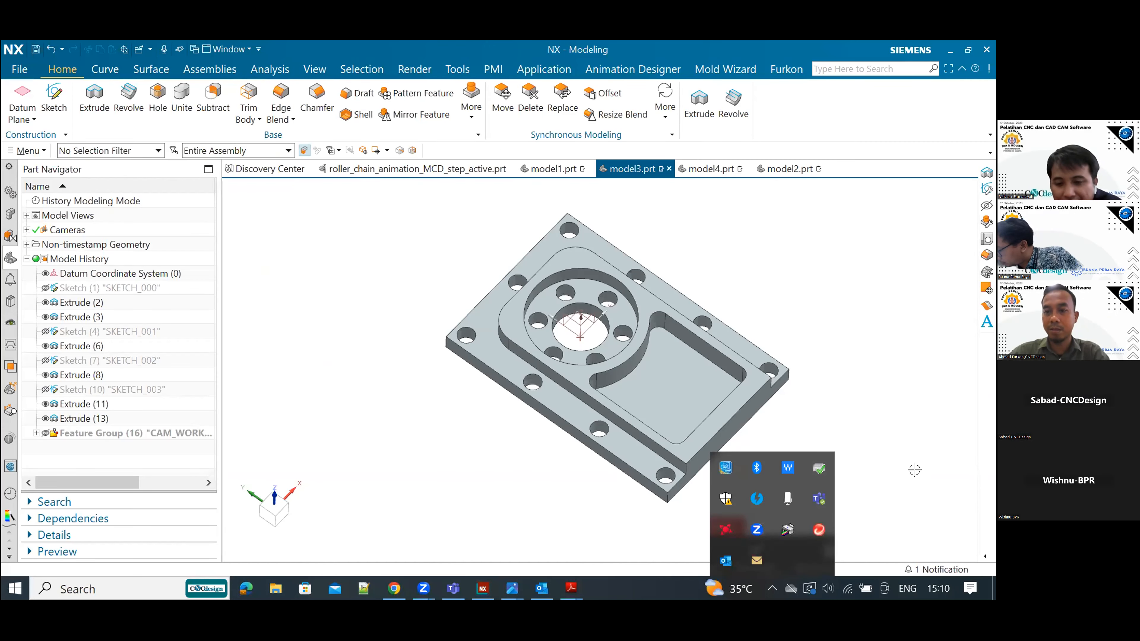
click(871, 292)
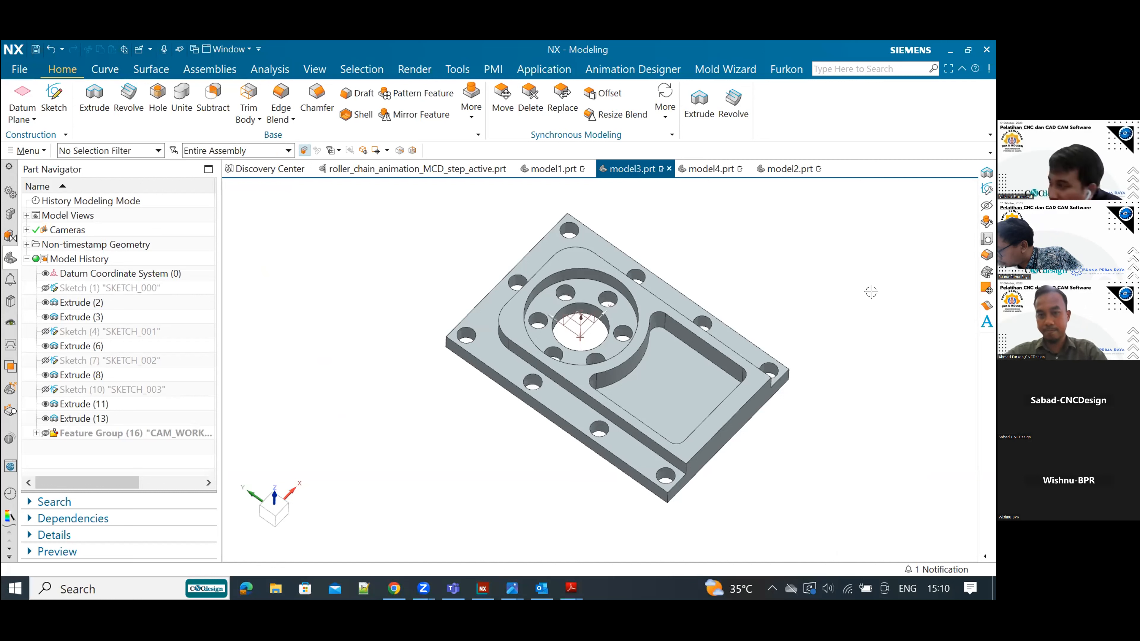